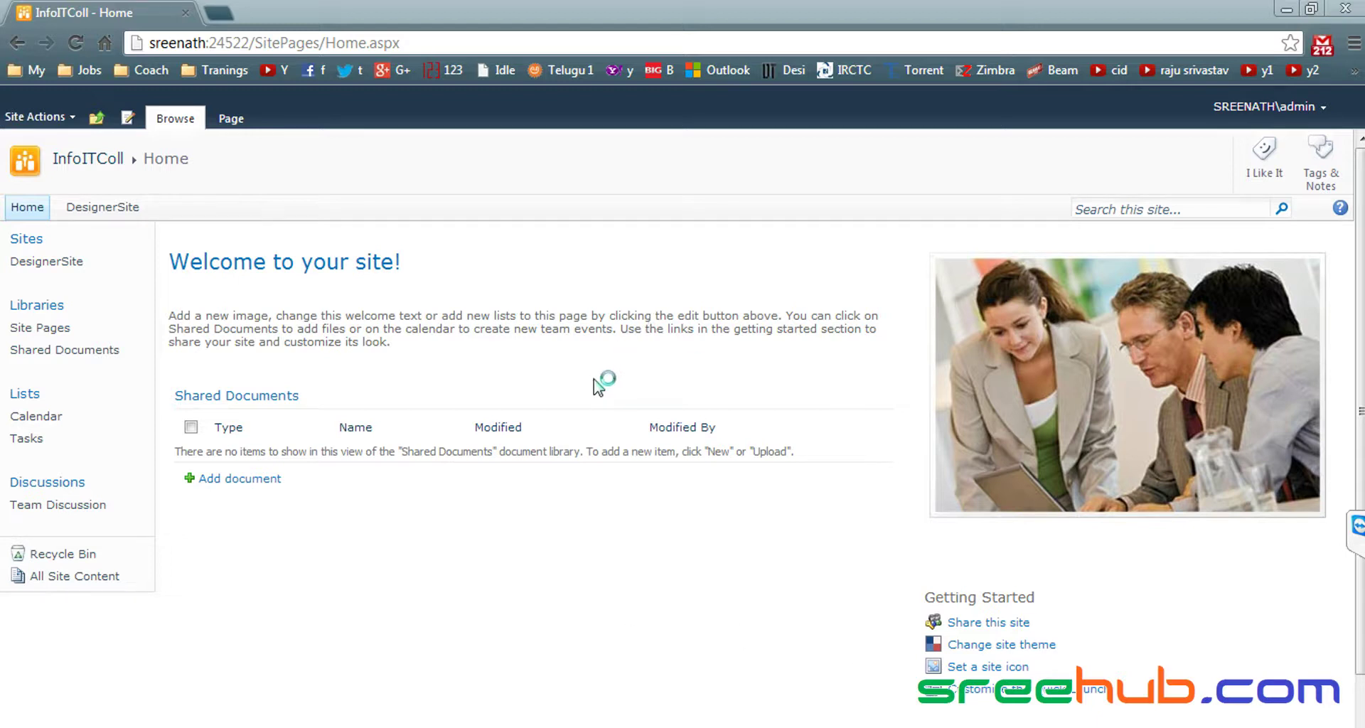
- Switch to Notepad++ and add "RSS" two lines below the "html css" line in Usecase1.cs
key("alt+Tab")
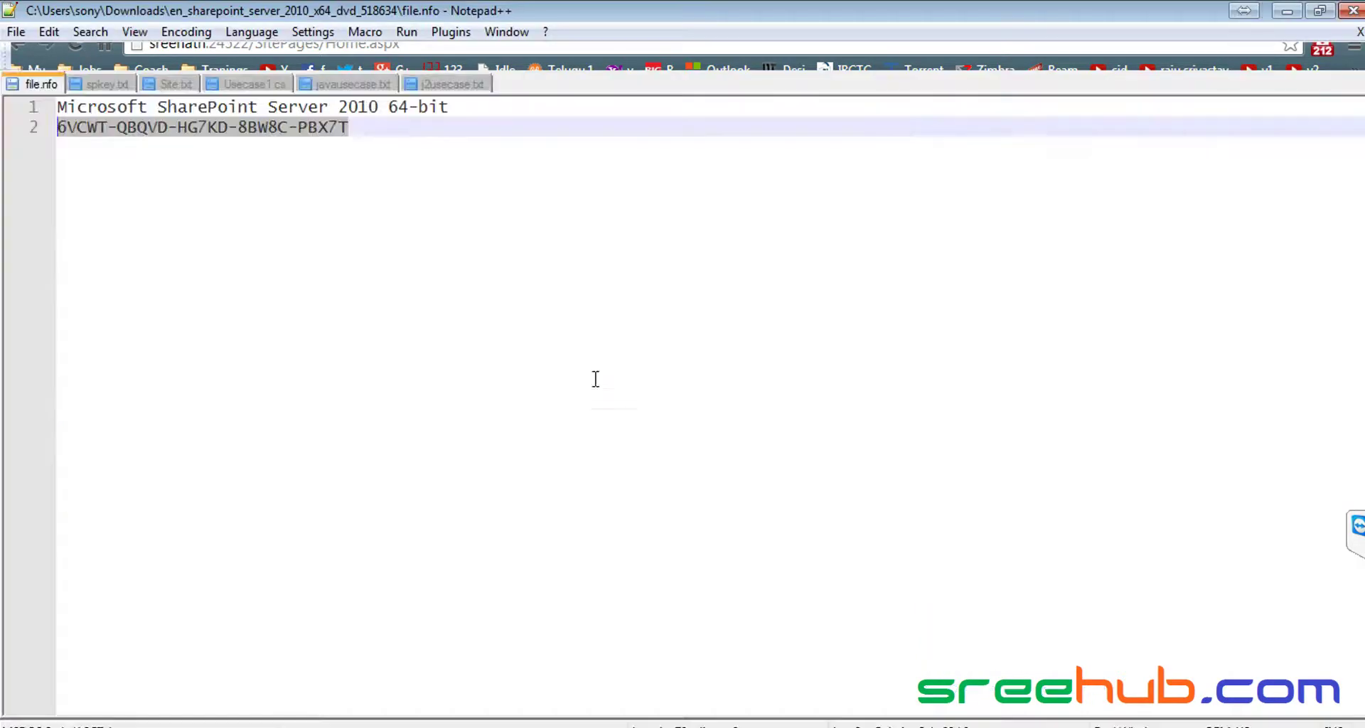
left_click(242, 89)
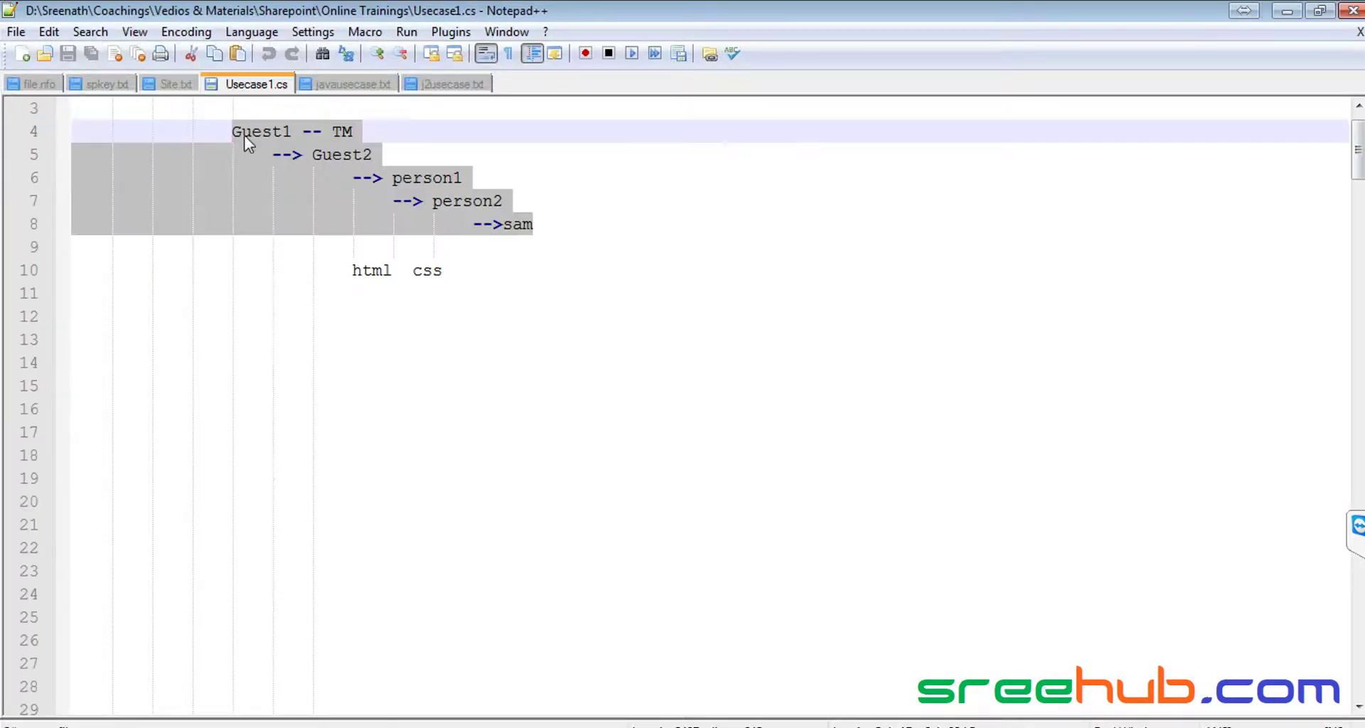
left_click(555, 271)
key("Return")
key("Return")
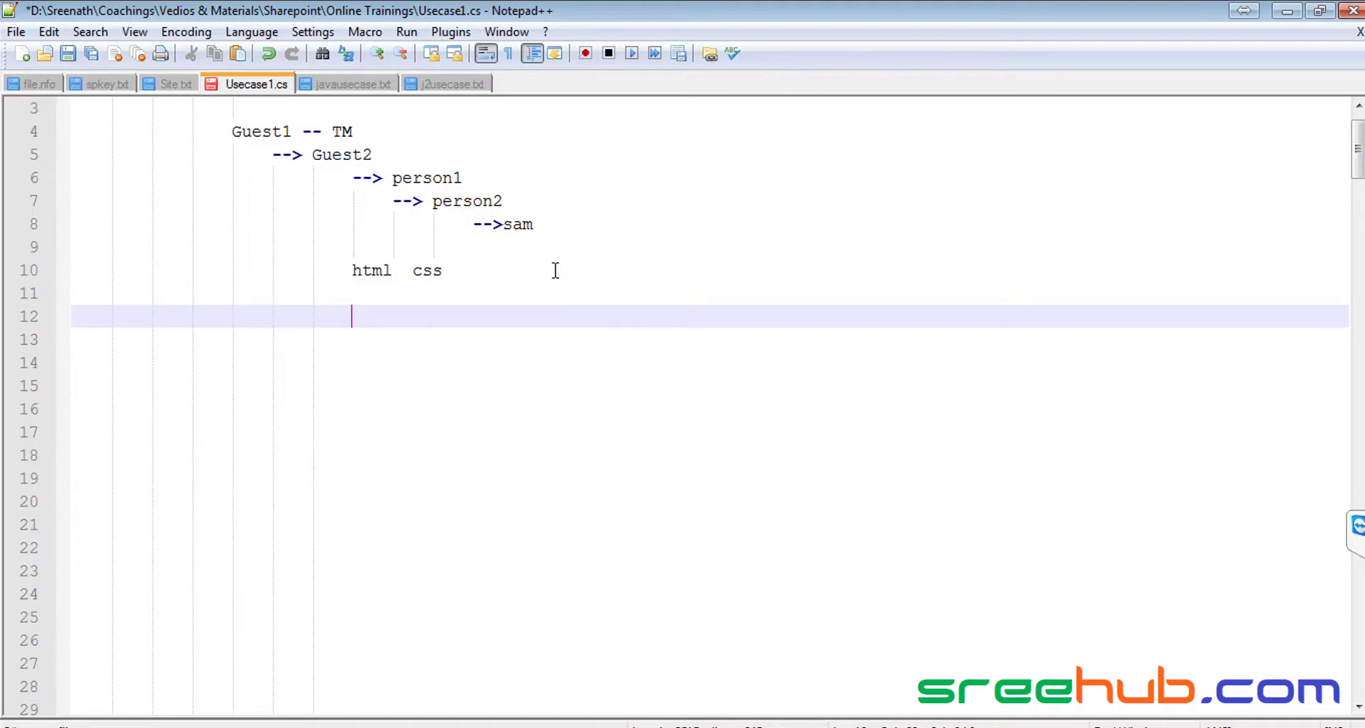
type("RSS")
key("shift+Home")
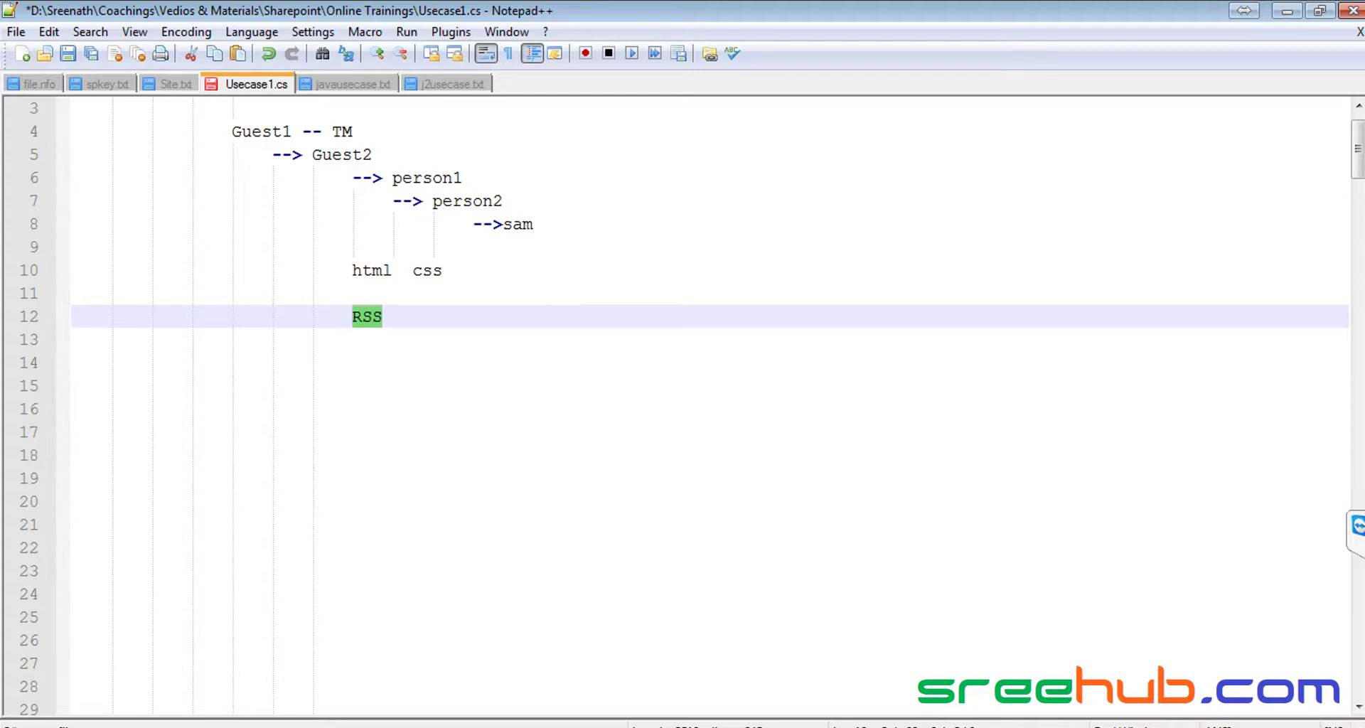
- Switch to Chrome and show the Library tools of the Shared Documents library to view its RSS Feed option
left_click(1030, 726)
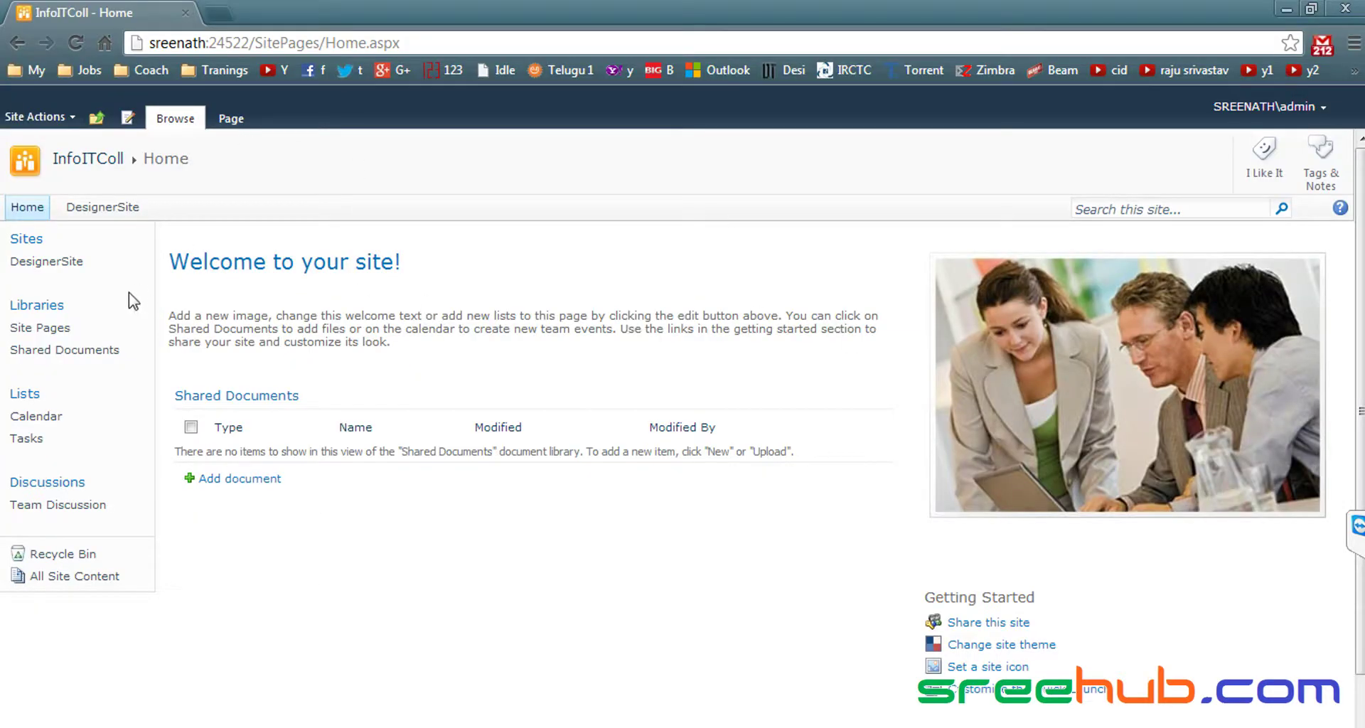
left_click(96, 351)
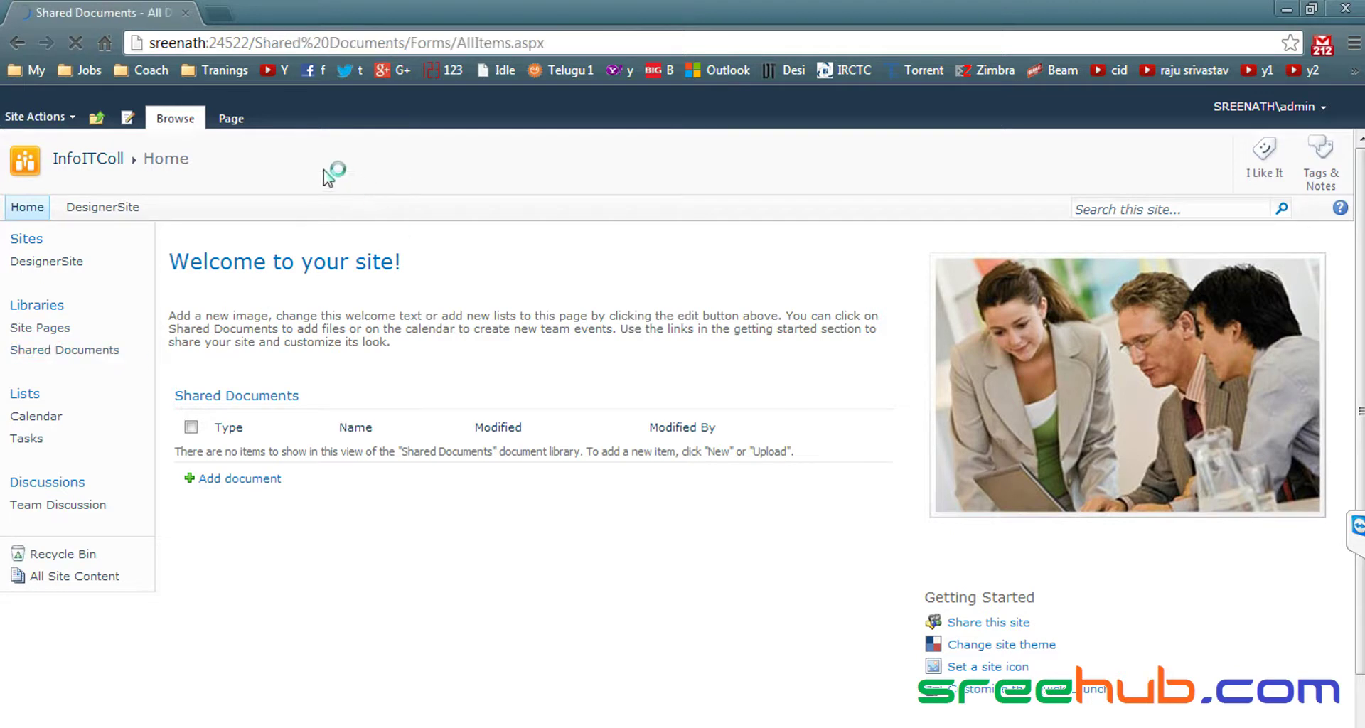
left_click(284, 113)
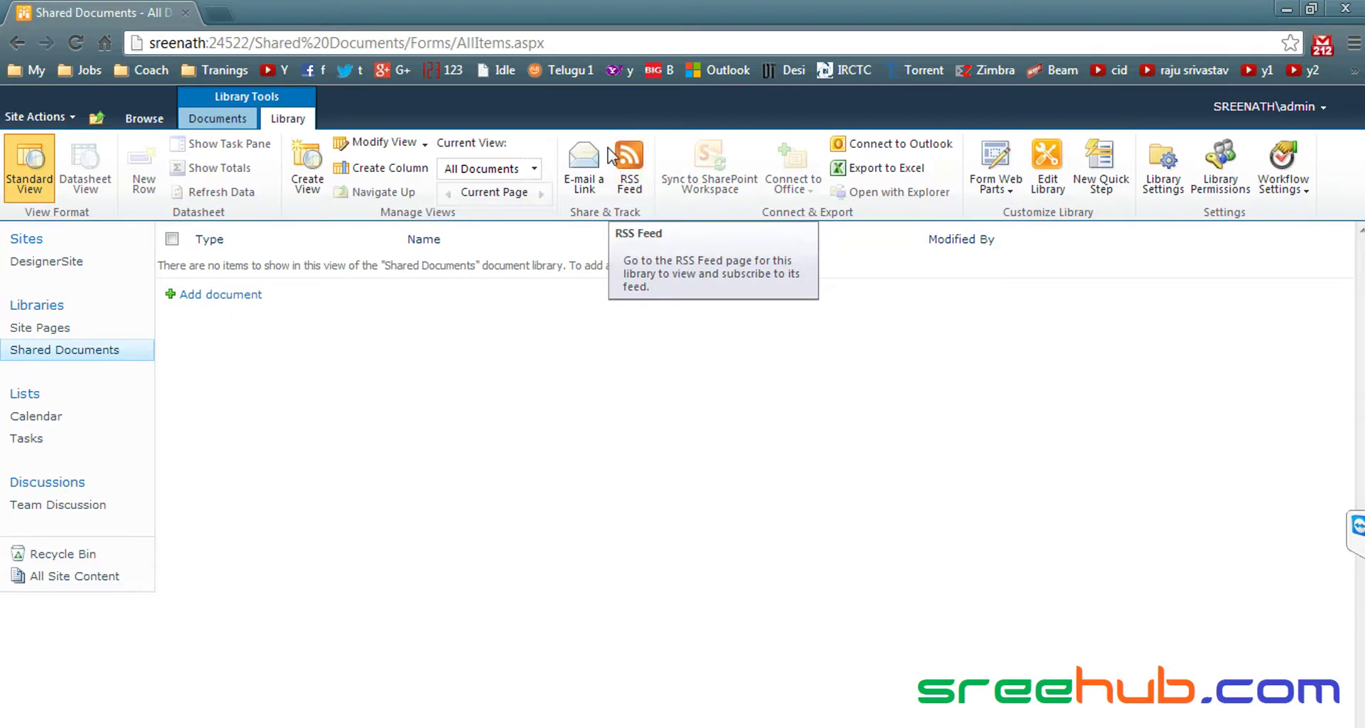
- Switch back to Notepad++ and extend the "RSS" line to read "RSS Feed" followed by "Enables"
key("alt+Tab")
left_click(485, 321)
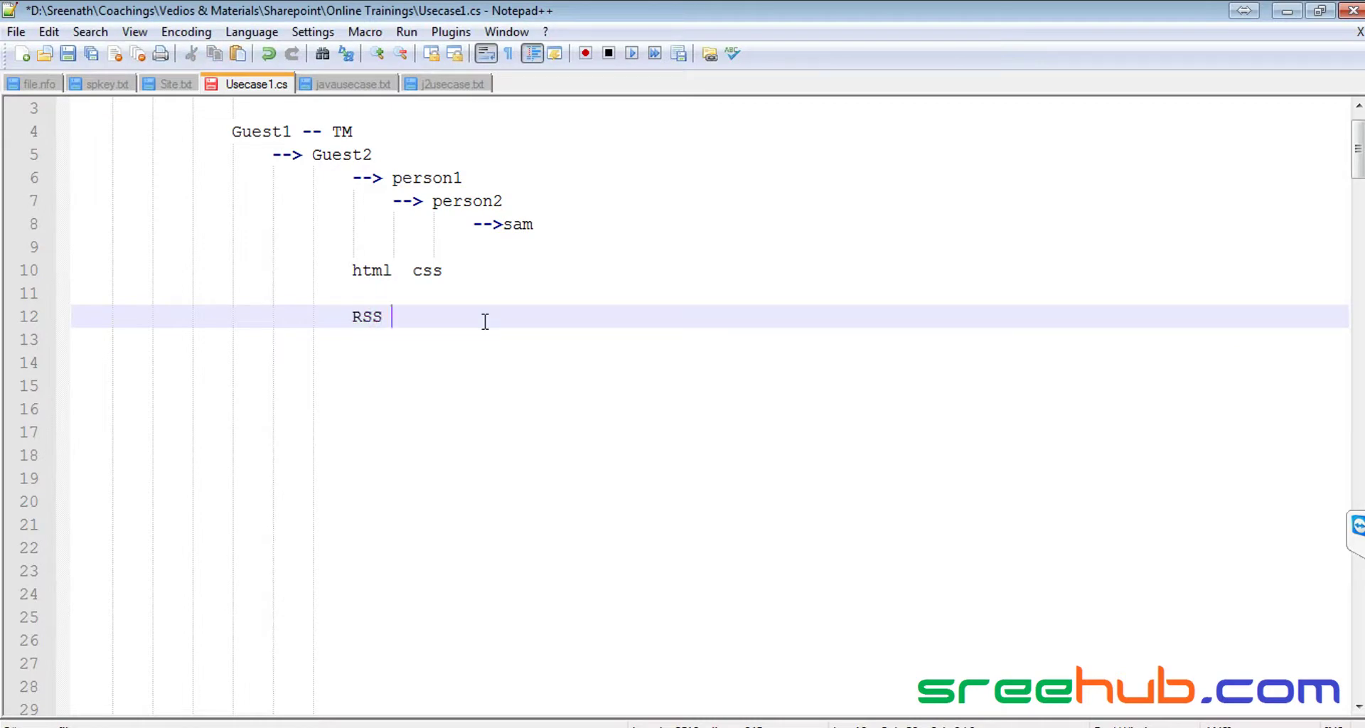
type("Enables")
key("ctrl+shift+Left")
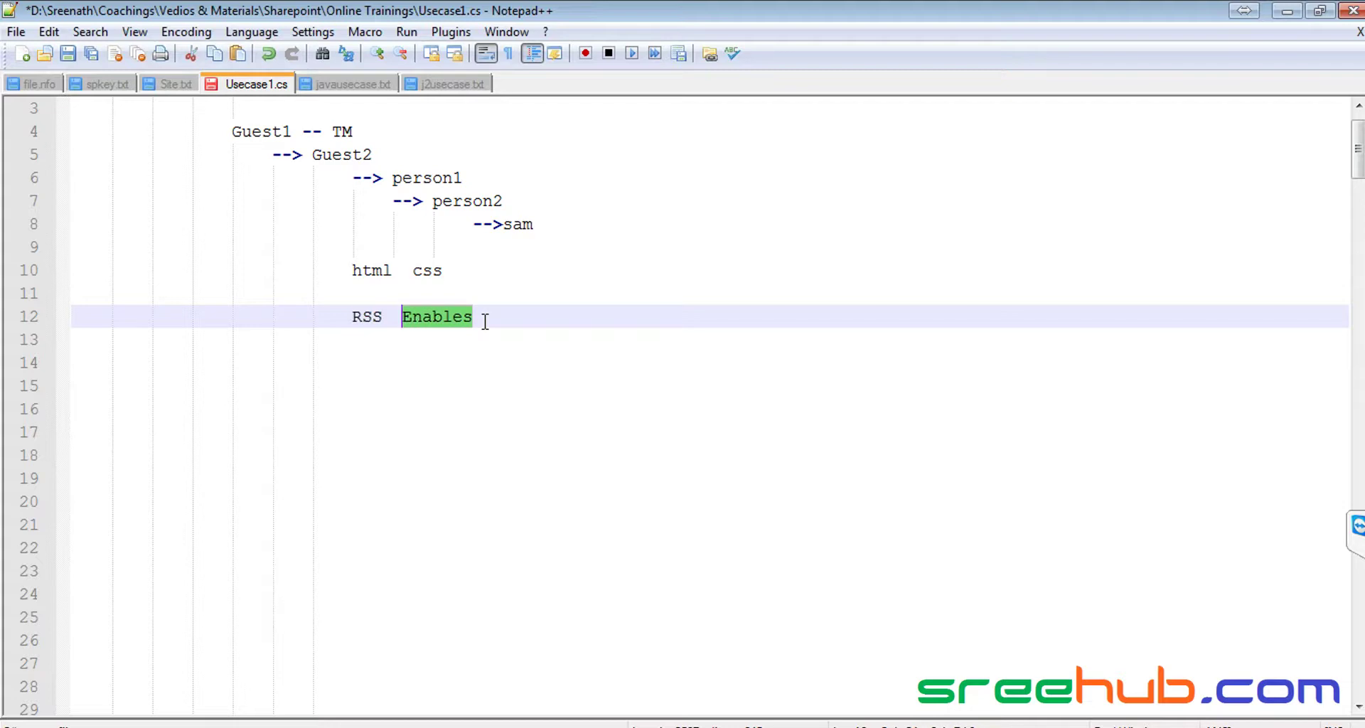
key("Left")
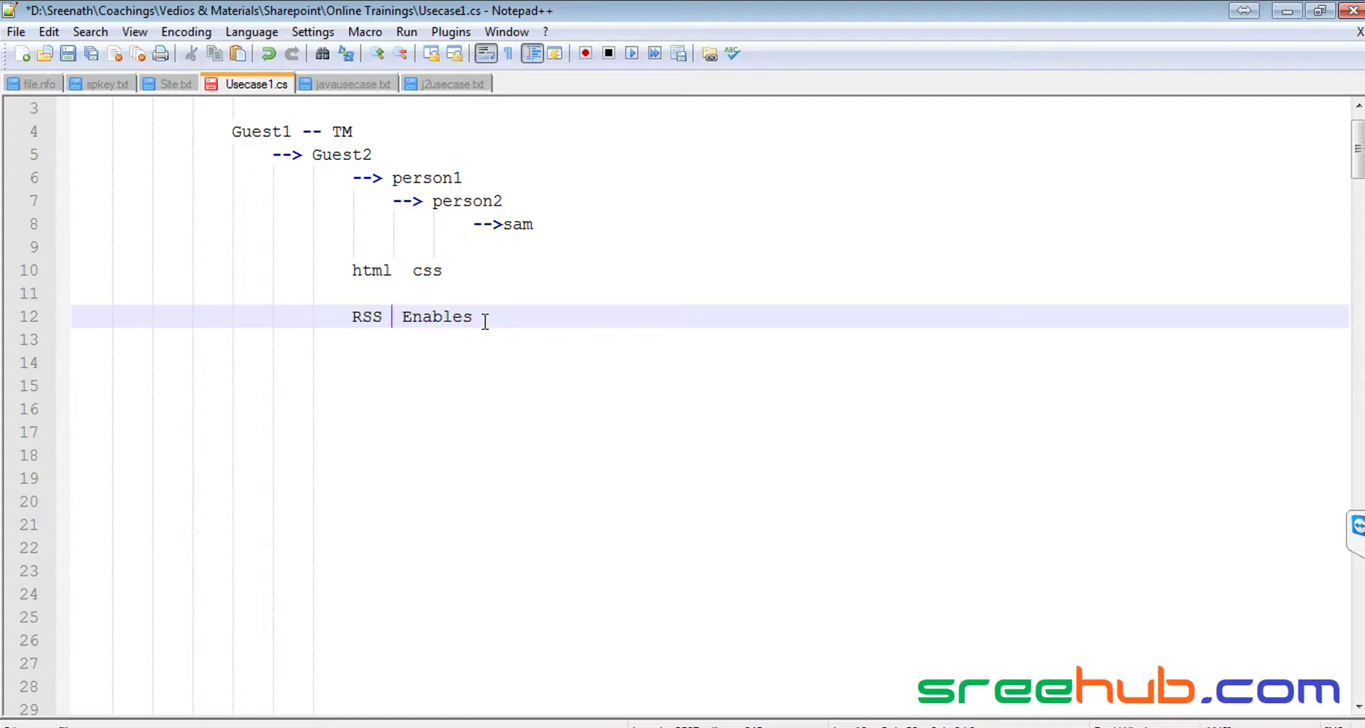
type("Feed")
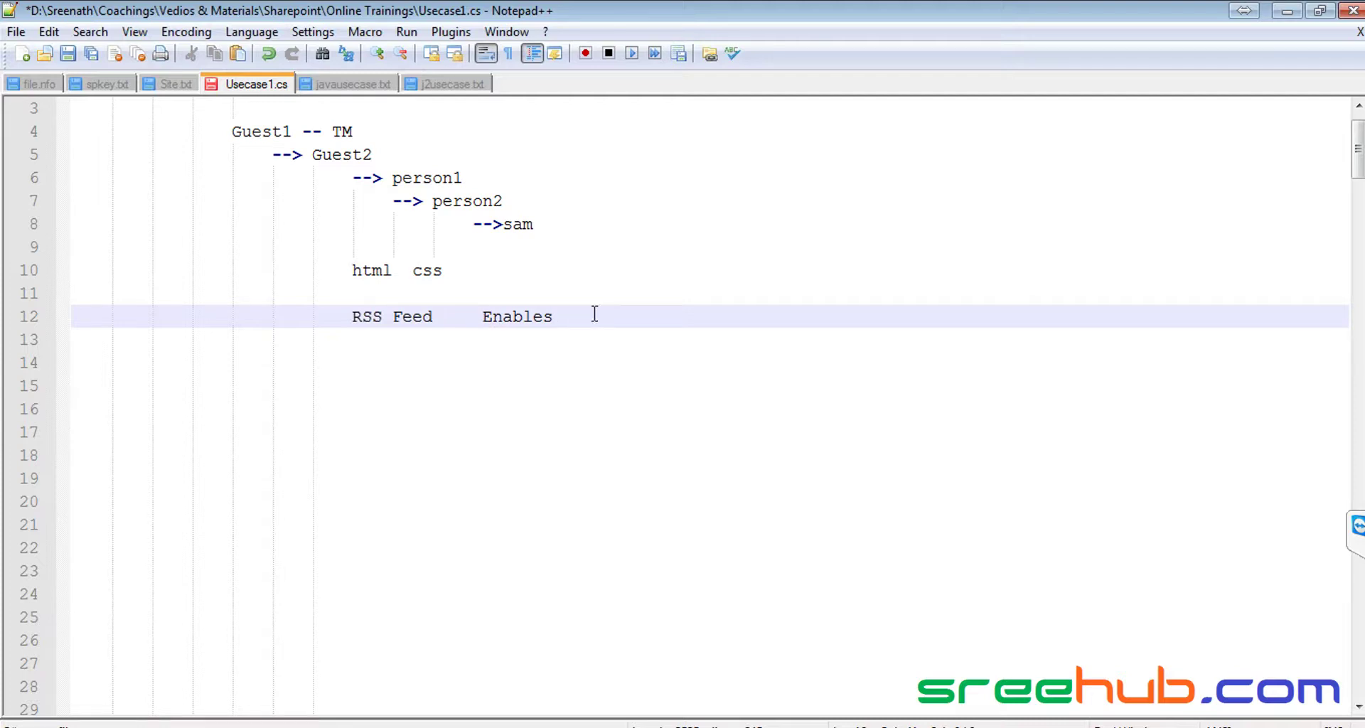
- Add the line "Rich Site Summary" two lines below the RSS Feed line and indent it two levels
key("Return")
key("Return")
type("Rich ")
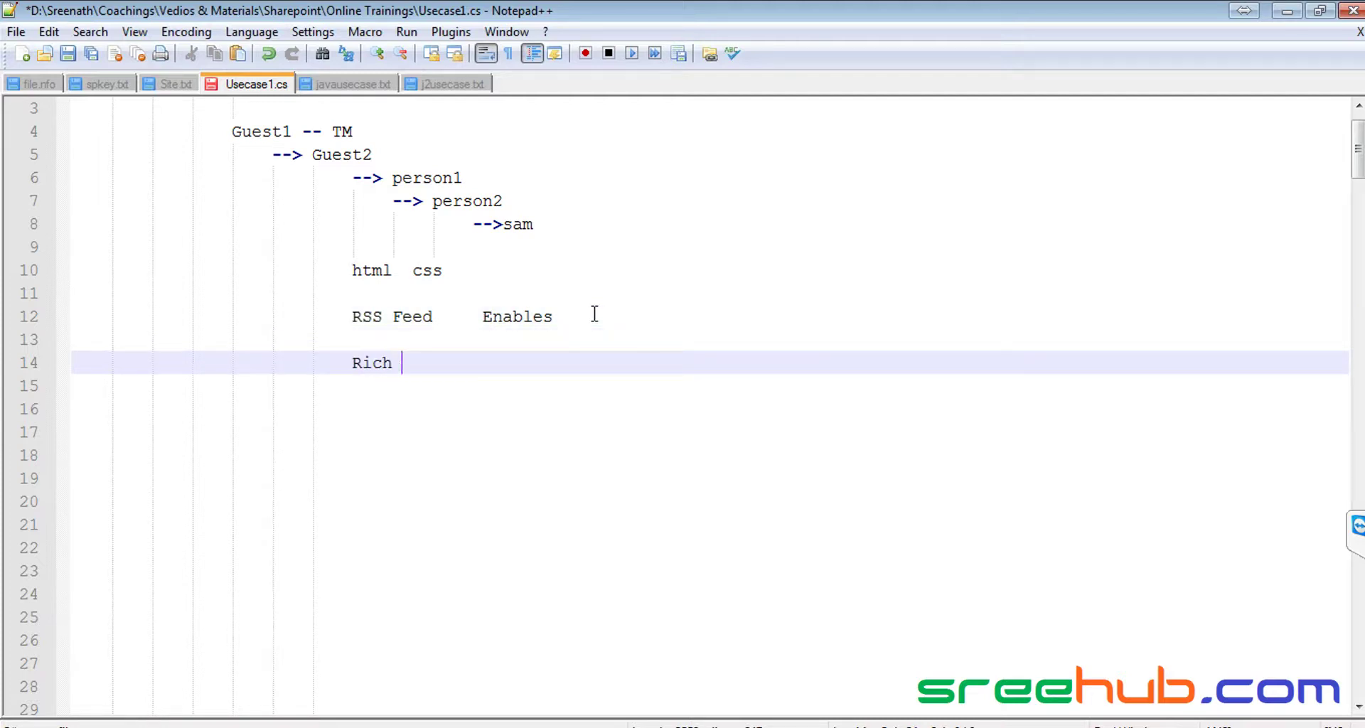
type("Site Summary")
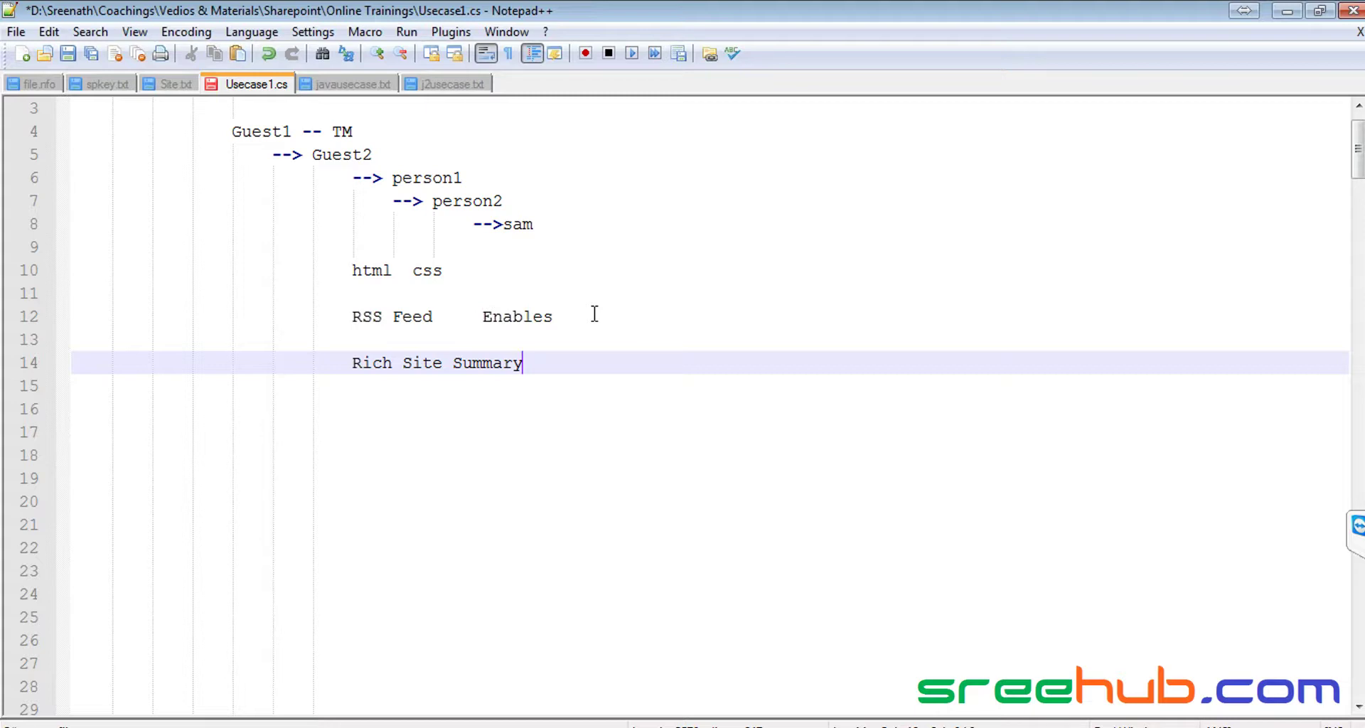
key("Home")
key("Tab")
key("Tab")
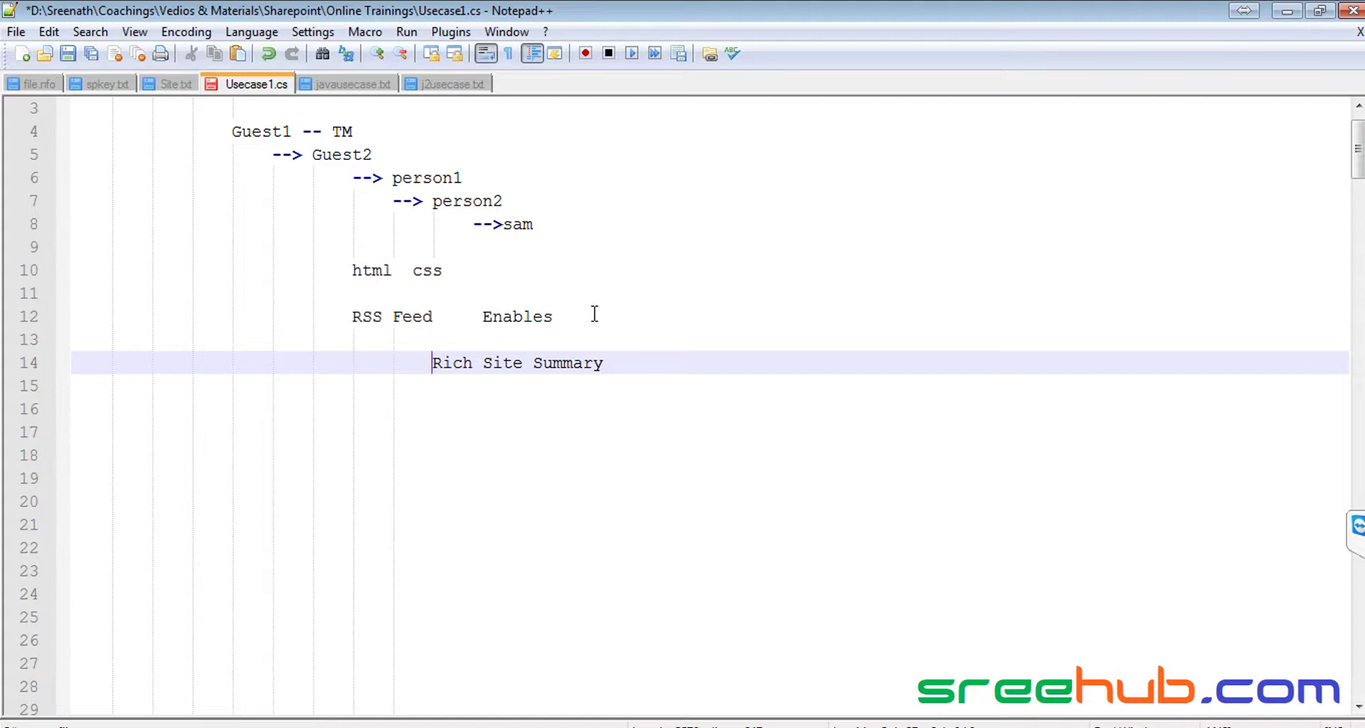
- Add the line "Really simple syndication" directly below "Rich Site Summary" with the same indentation
key("End")
key("Return")
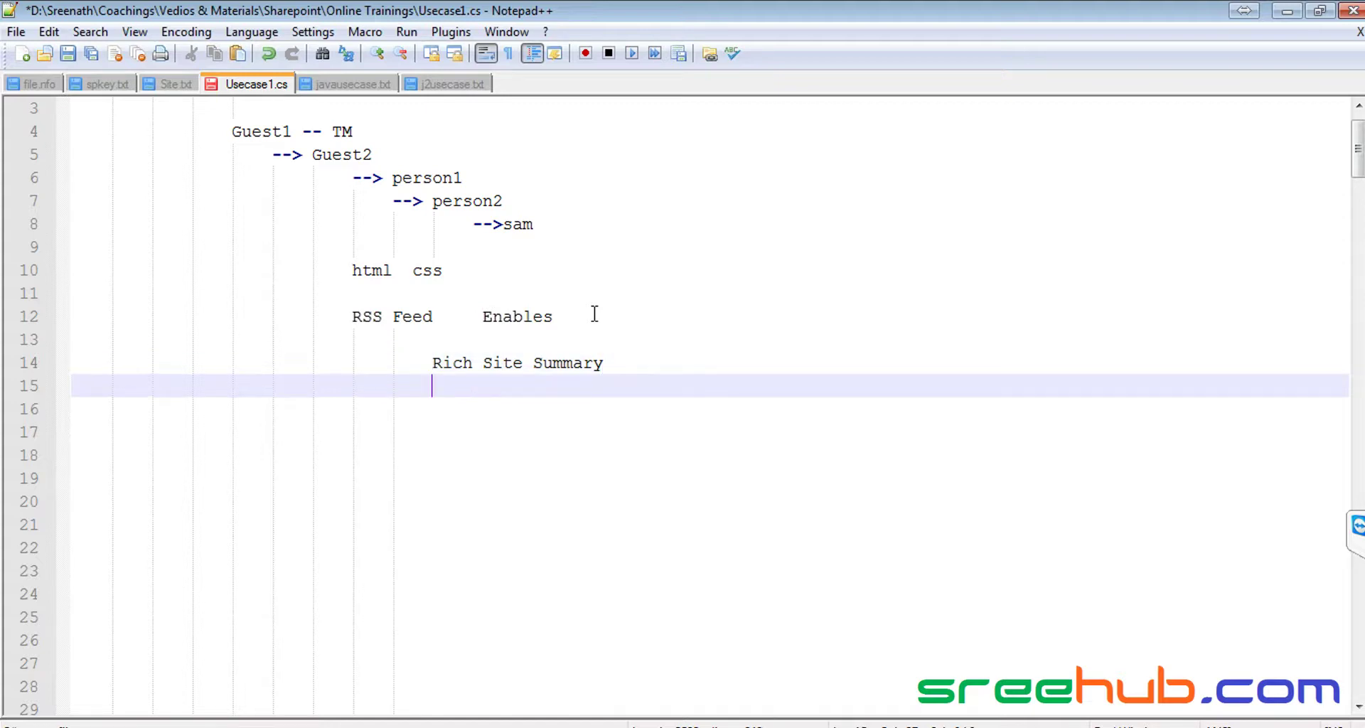
type("Really simple syndication")
key("shift+Home")
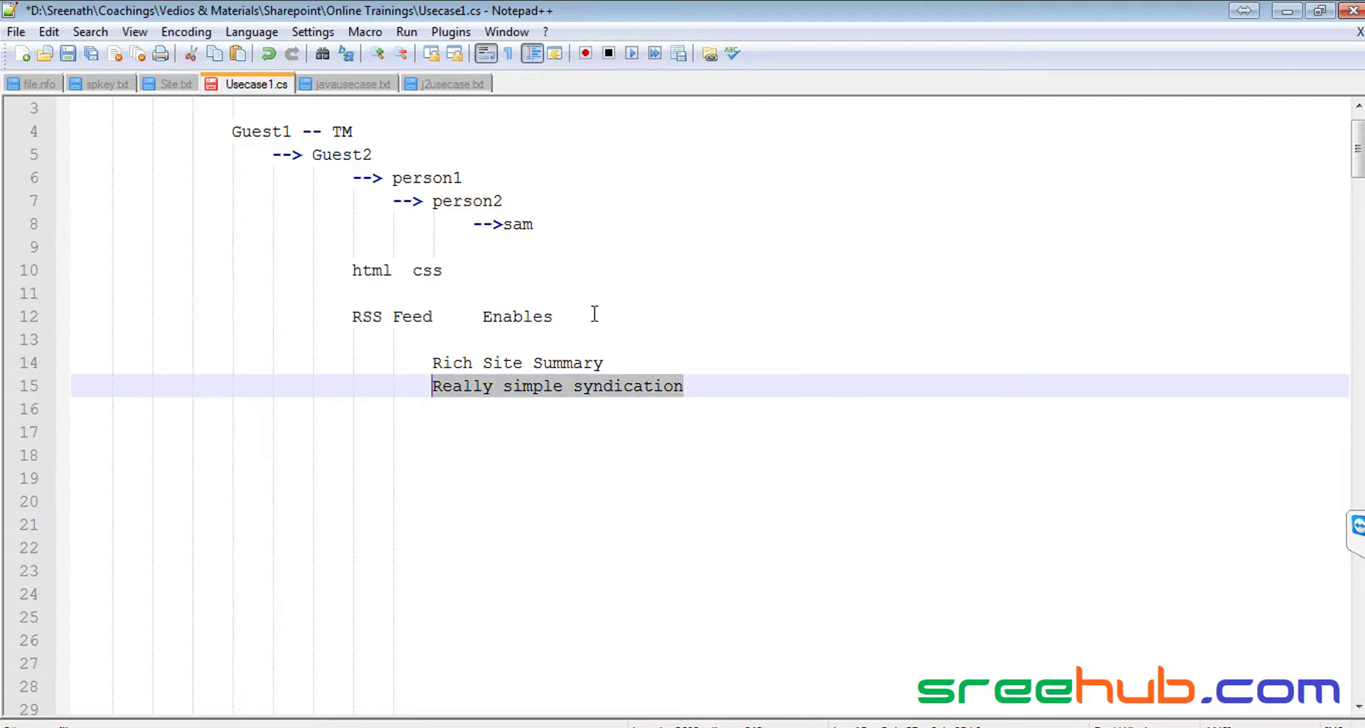
key("End")
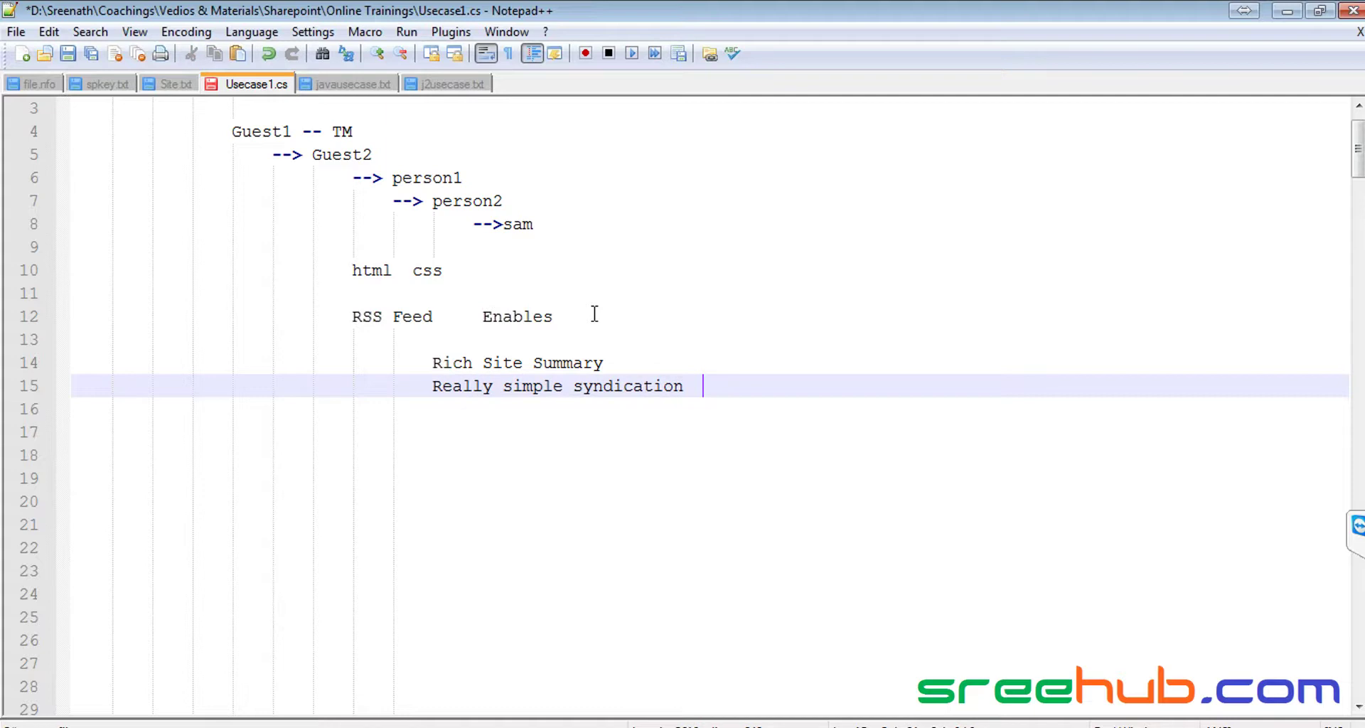
- Append "Web content" to the "Really simple syndication" line and select the appended words
type("Web contect")
key("BackSpace")
key("BackSpace")
type("nt")
key("ctrl+shift+Left")
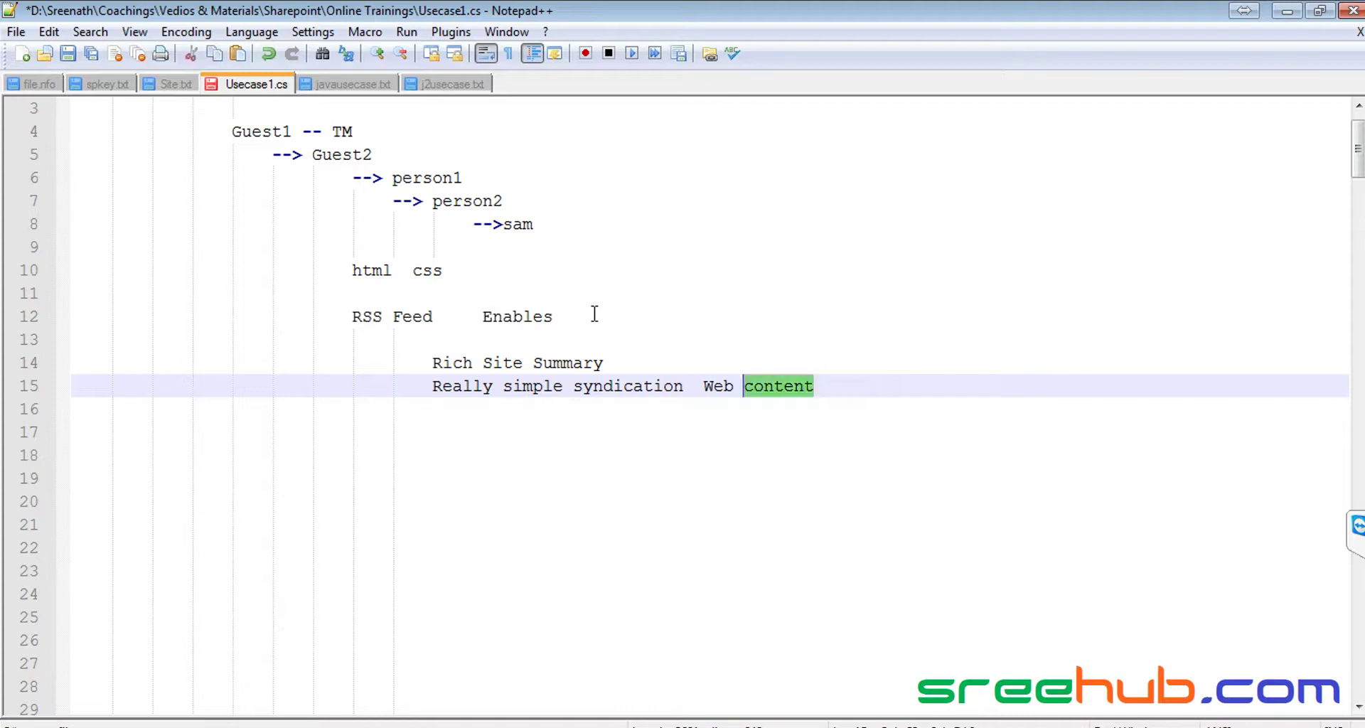
key("ctrl+shift+Left")
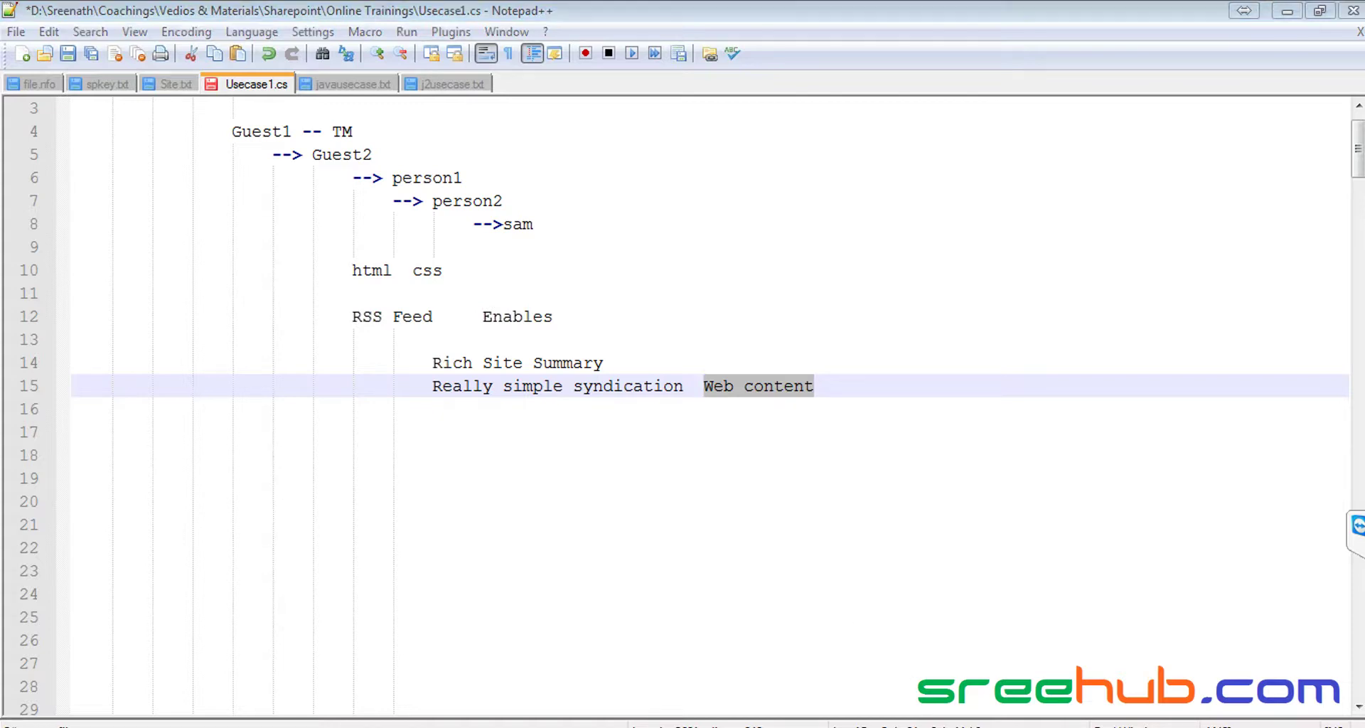
- Switch to Chrome and return from the Shared Documents library to the InfoITColl home page
key("alt+Tab")
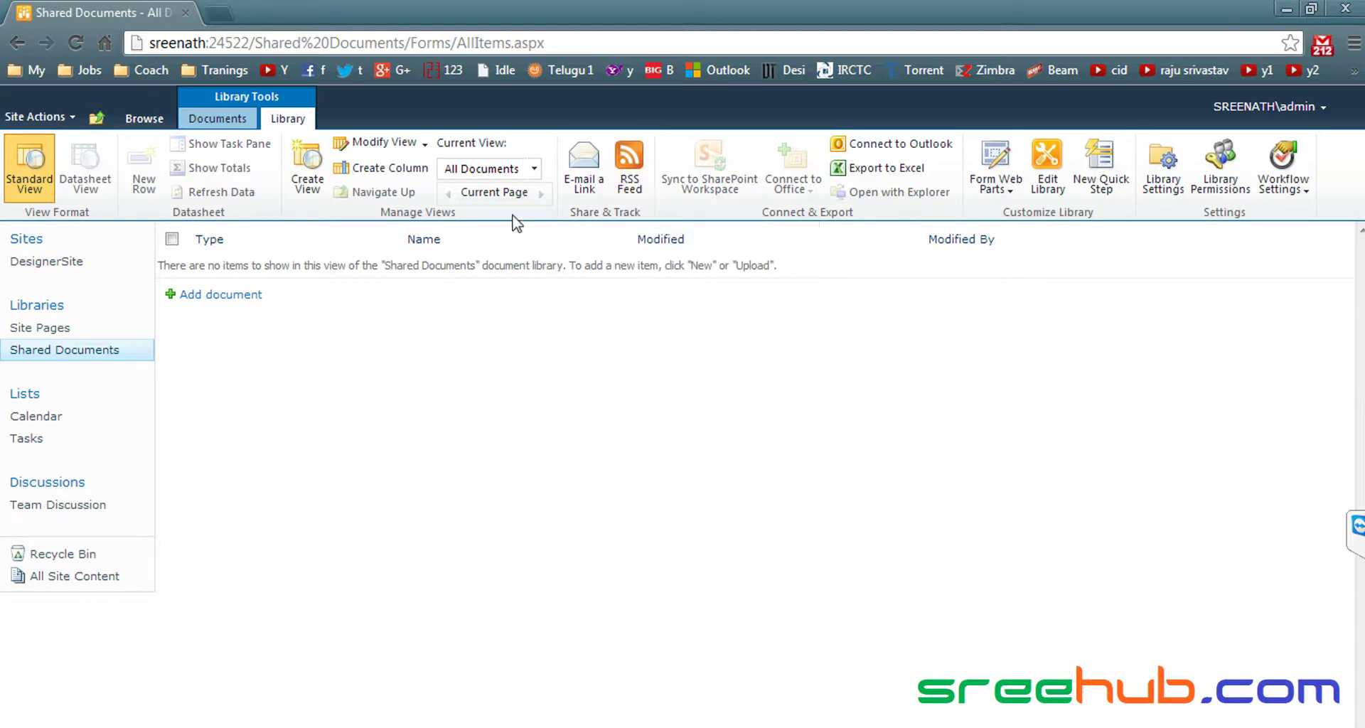
left_click(140, 119)
left_click(104, 158)
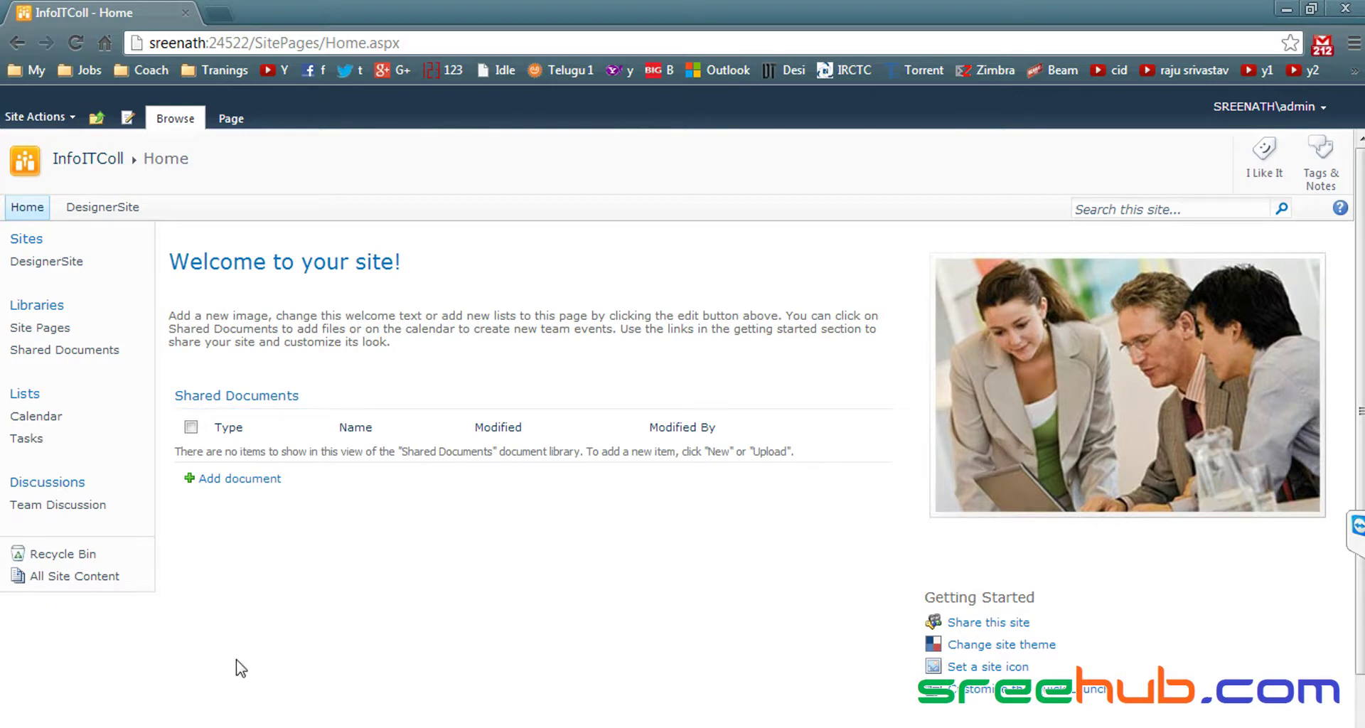
- Start creating a new subsite of InfoITColl and choose the Blank Site template
left_click(34, 118)
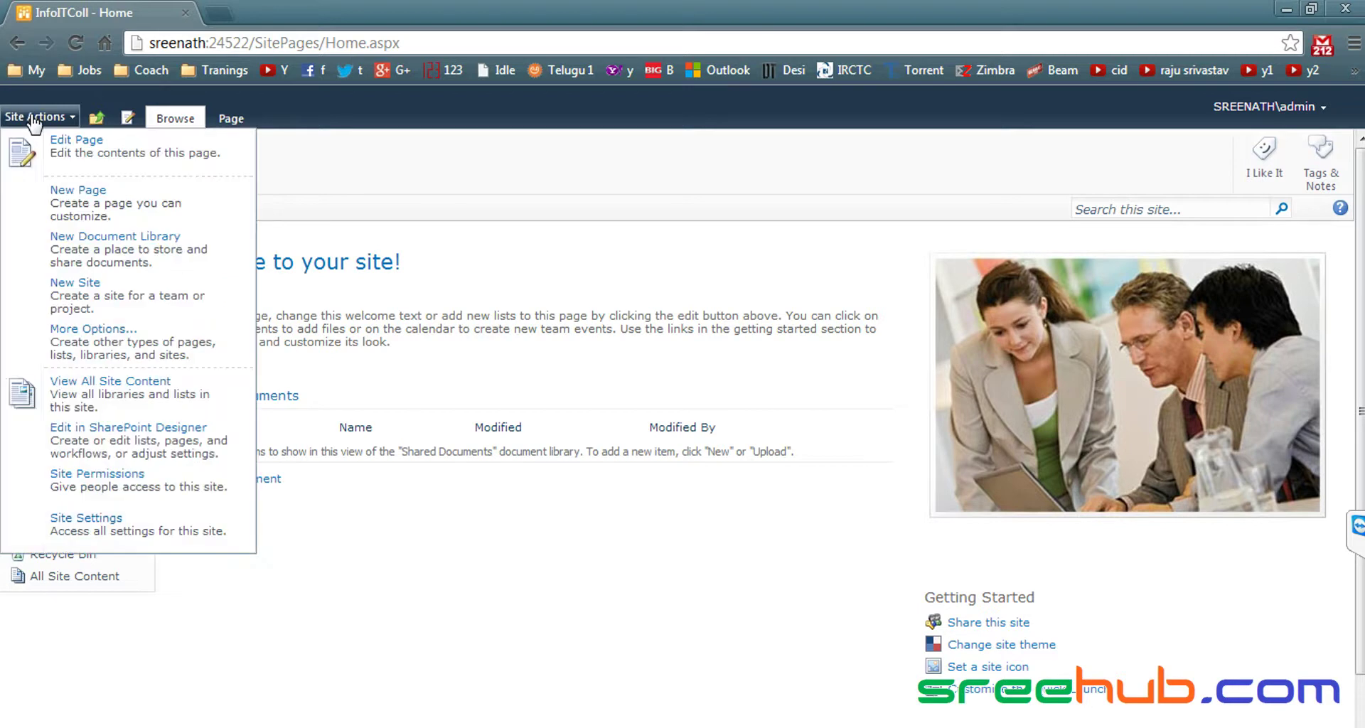
left_click(134, 284)
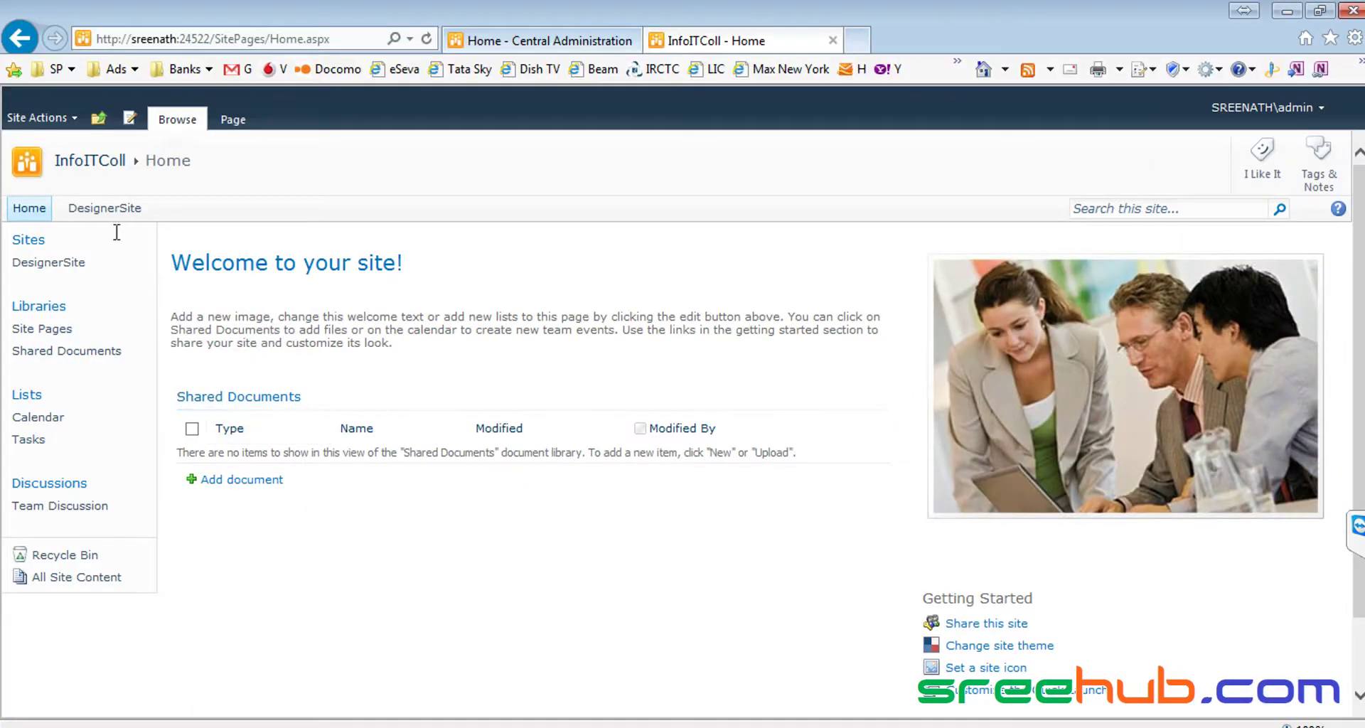
key("alt+Tab")
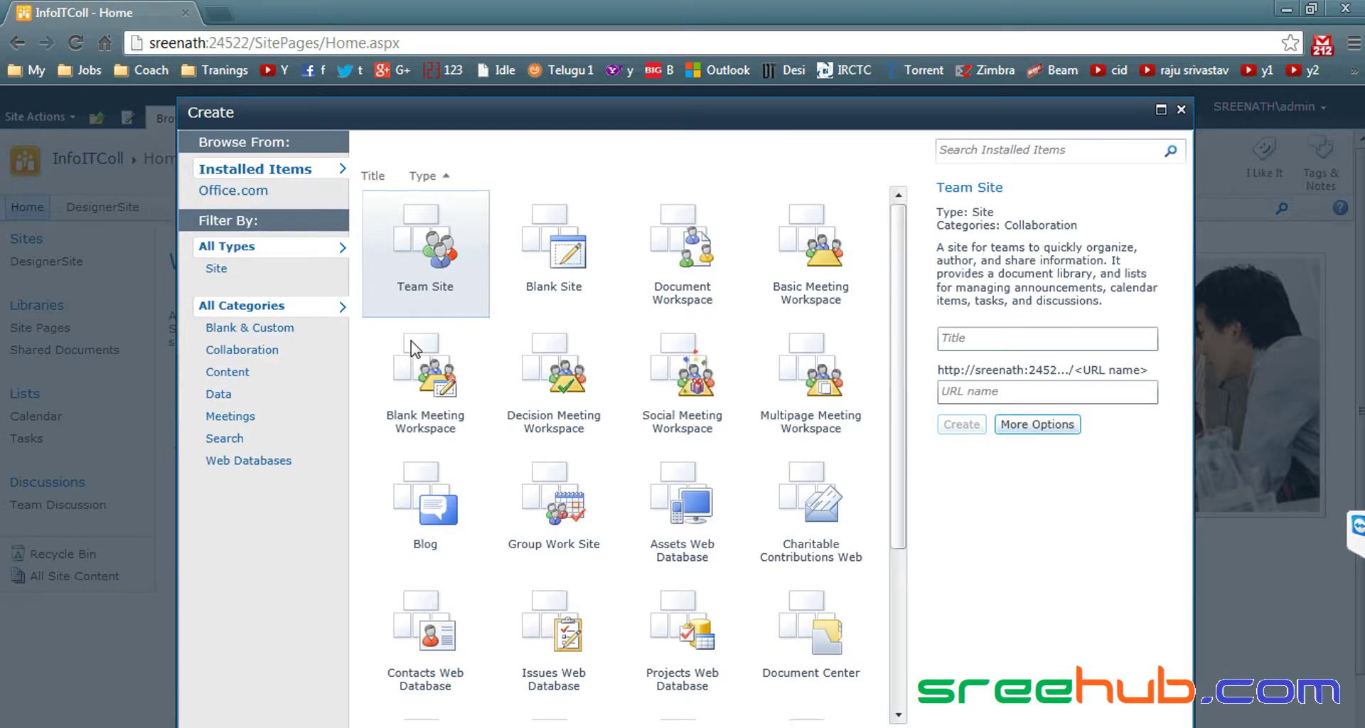
left_click(612, 288)
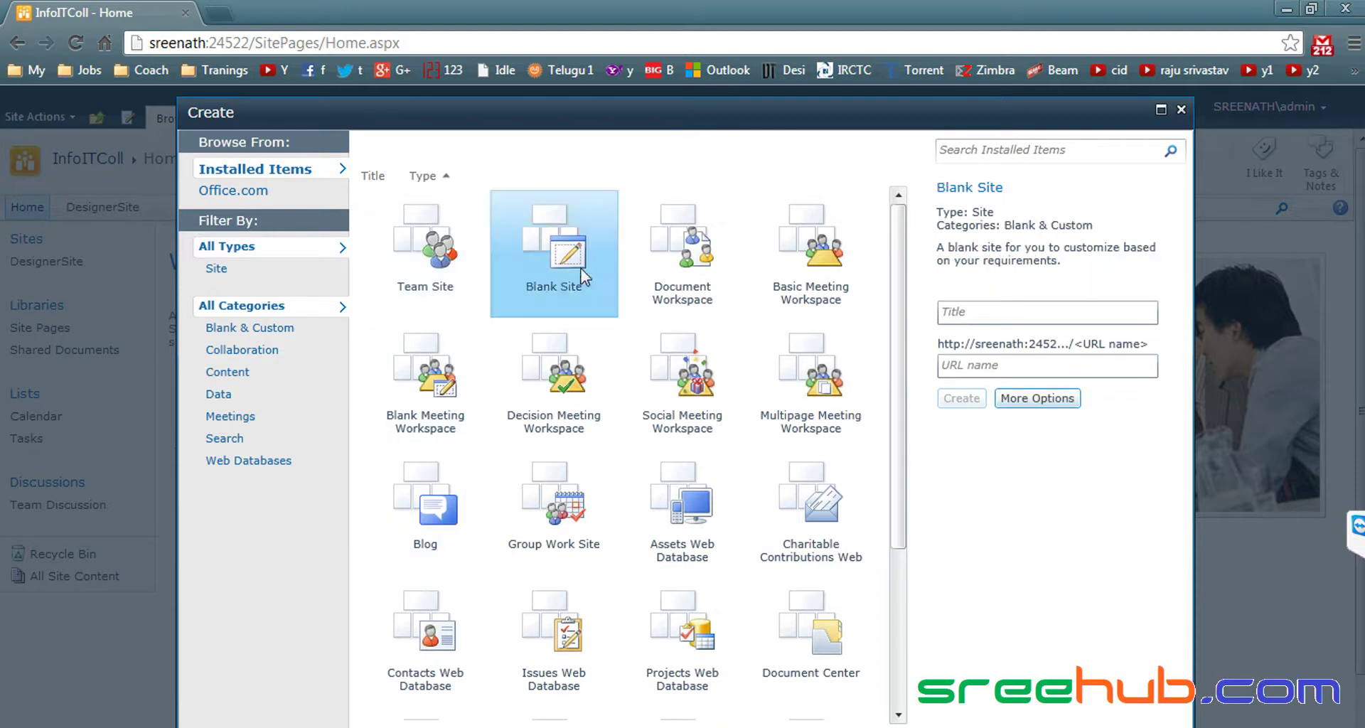
- Enter "RssFeedSite" as both the title and the URL name of the new site, and show the additional options
left_click(994, 311)
type("RssFeedSite")
double_click(995, 311)
key("ctrl+c")
left_click(993, 365)
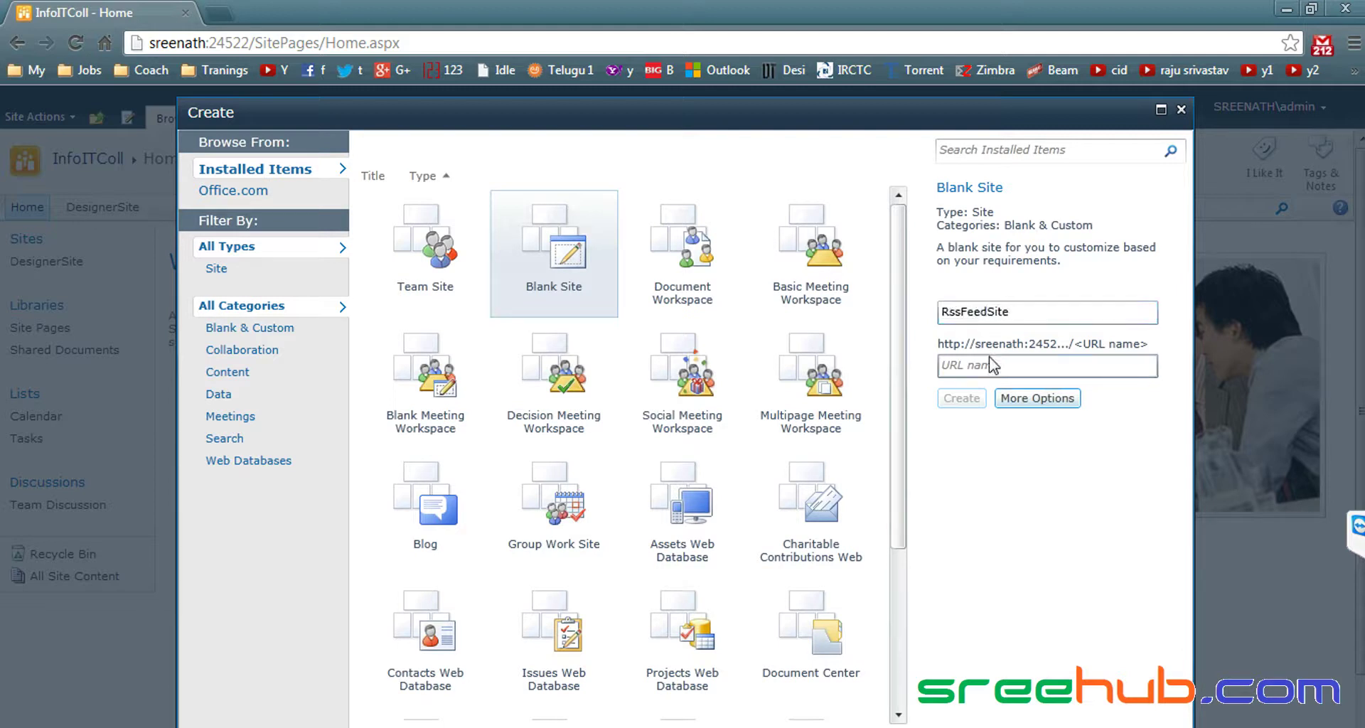
key("ctrl+v")
left_click(1037, 398)
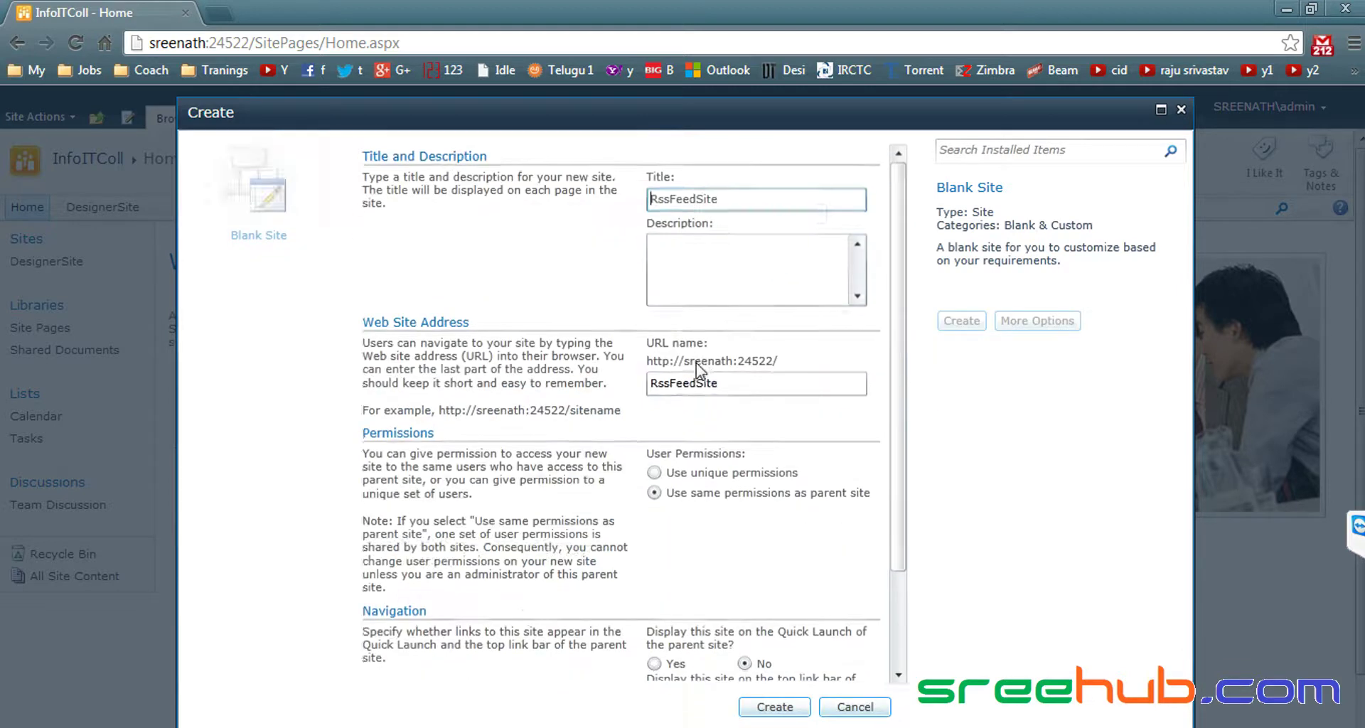
- Create the site with unique permissions, shown on the parent's Quick Launch and using the parent's top link bar
scroll(887, 469, "down", 2)
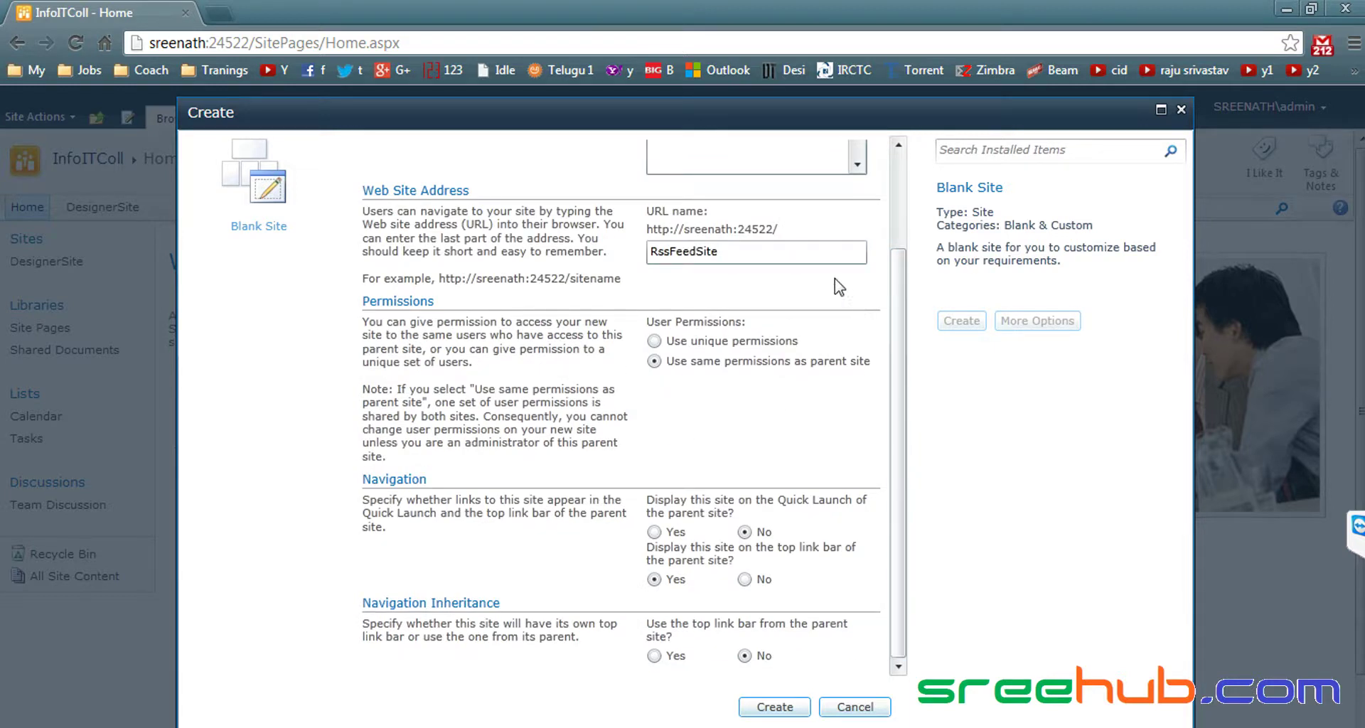
left_click(653, 341)
left_click(653, 532)
left_click(653, 655)
left_click(774, 706)
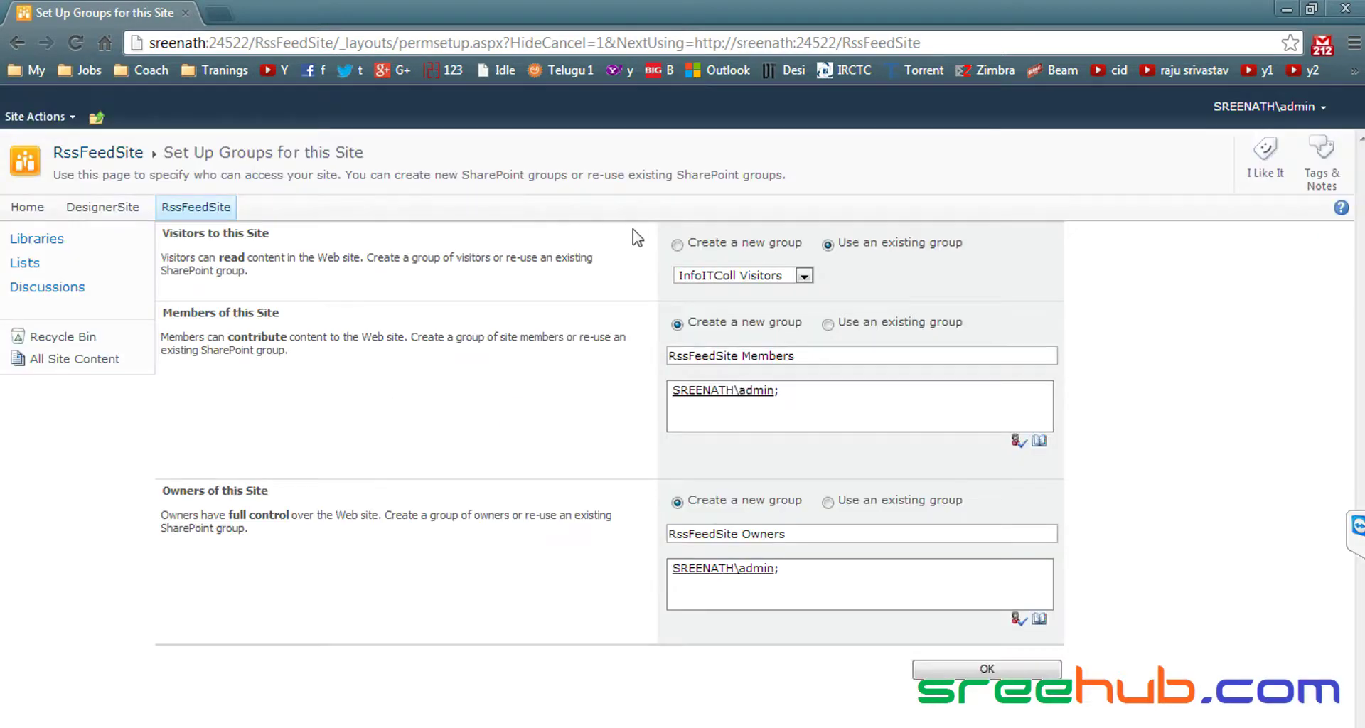
- Create a new RssFeedSite Visitors group, remove the admin account from RssFeedSite Members, and confirm the site groups
left_click(677, 245)
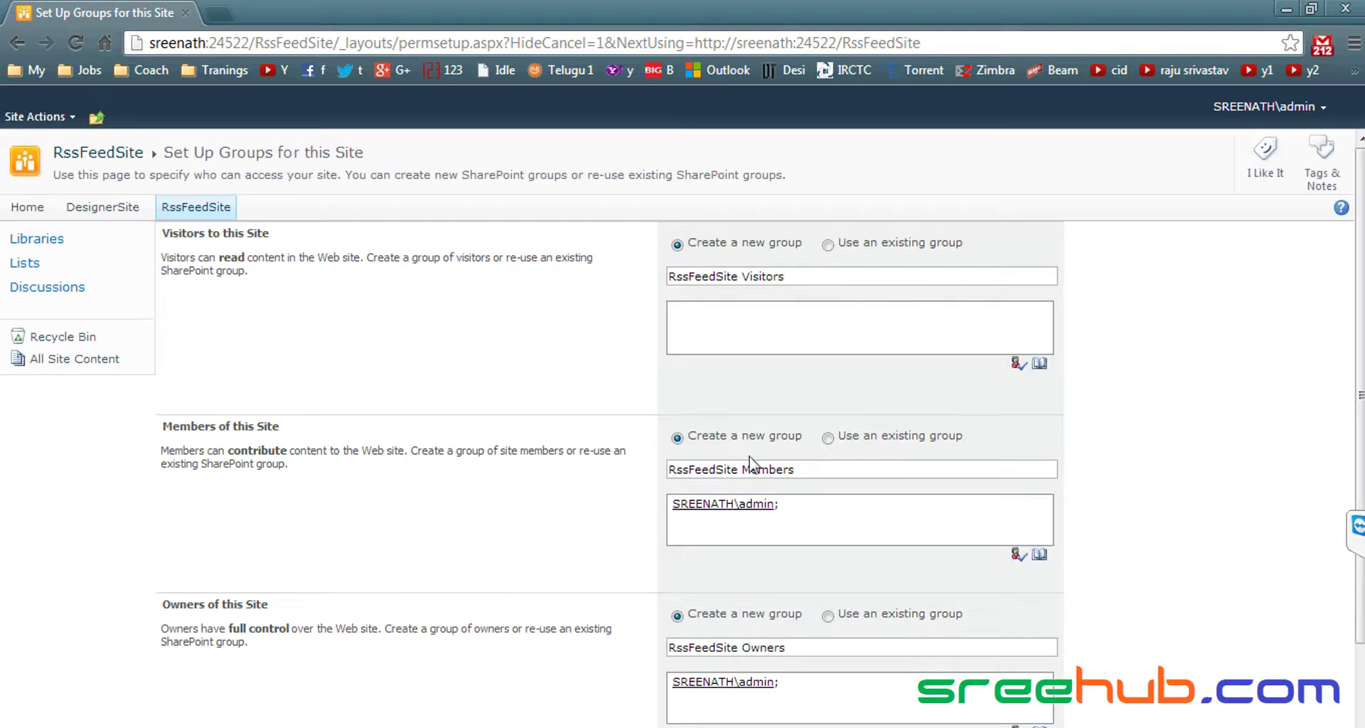
scroll(680, 352, "down", 2)
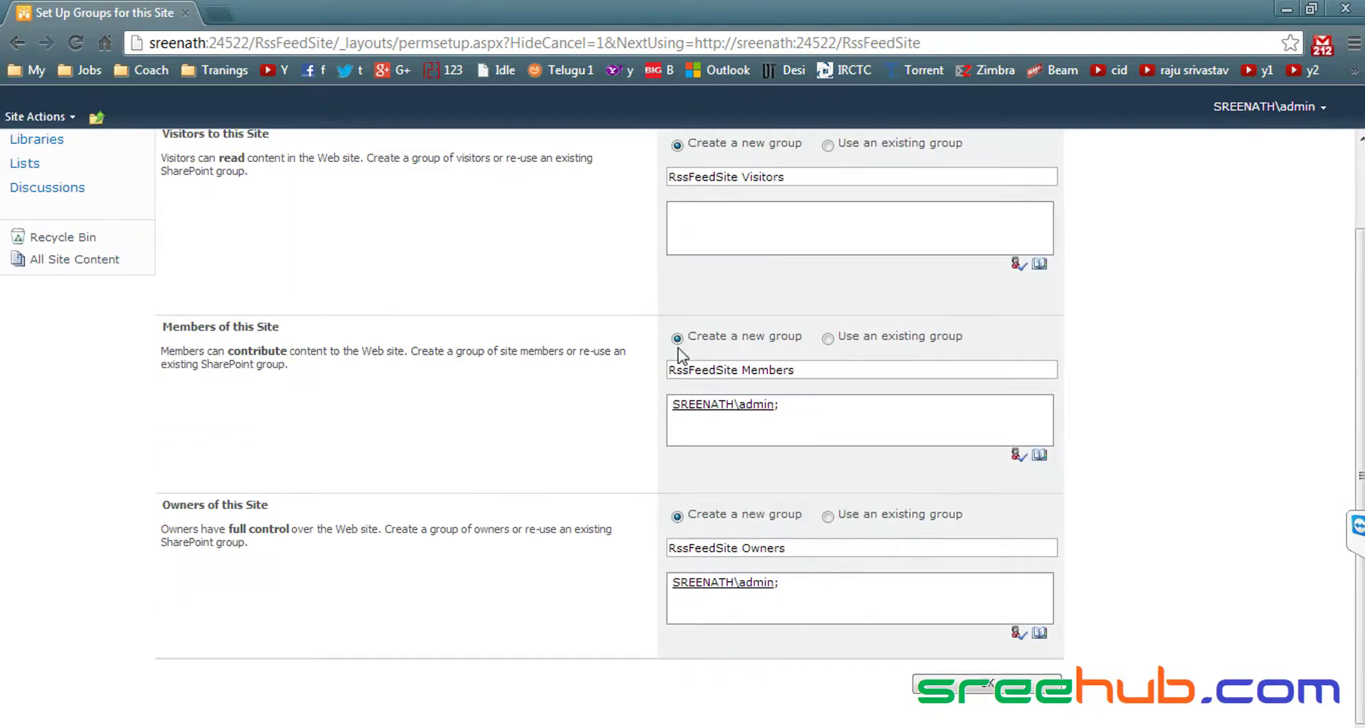
left_click(801, 408)
left_click_drag(621, 410, 621, 410)
left_click(794, 408)
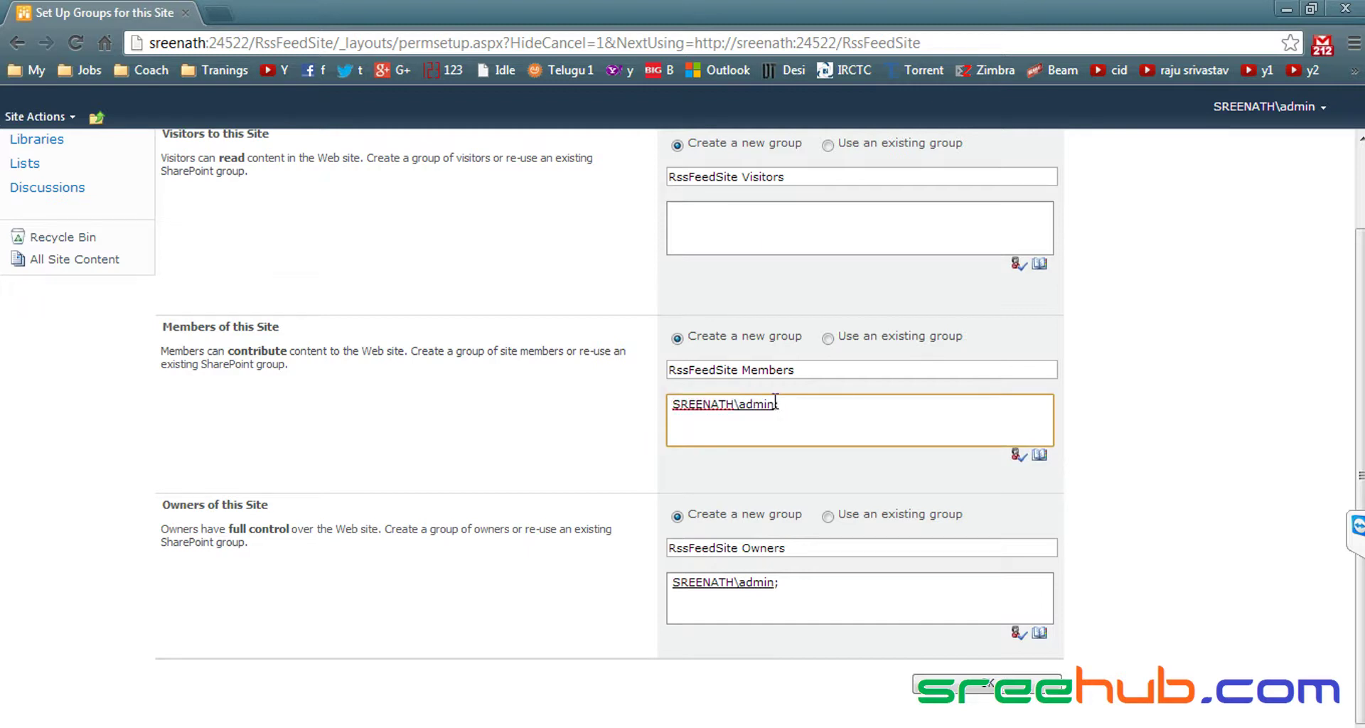
left_click_drag(782, 403, 670, 401)
key("Delete")
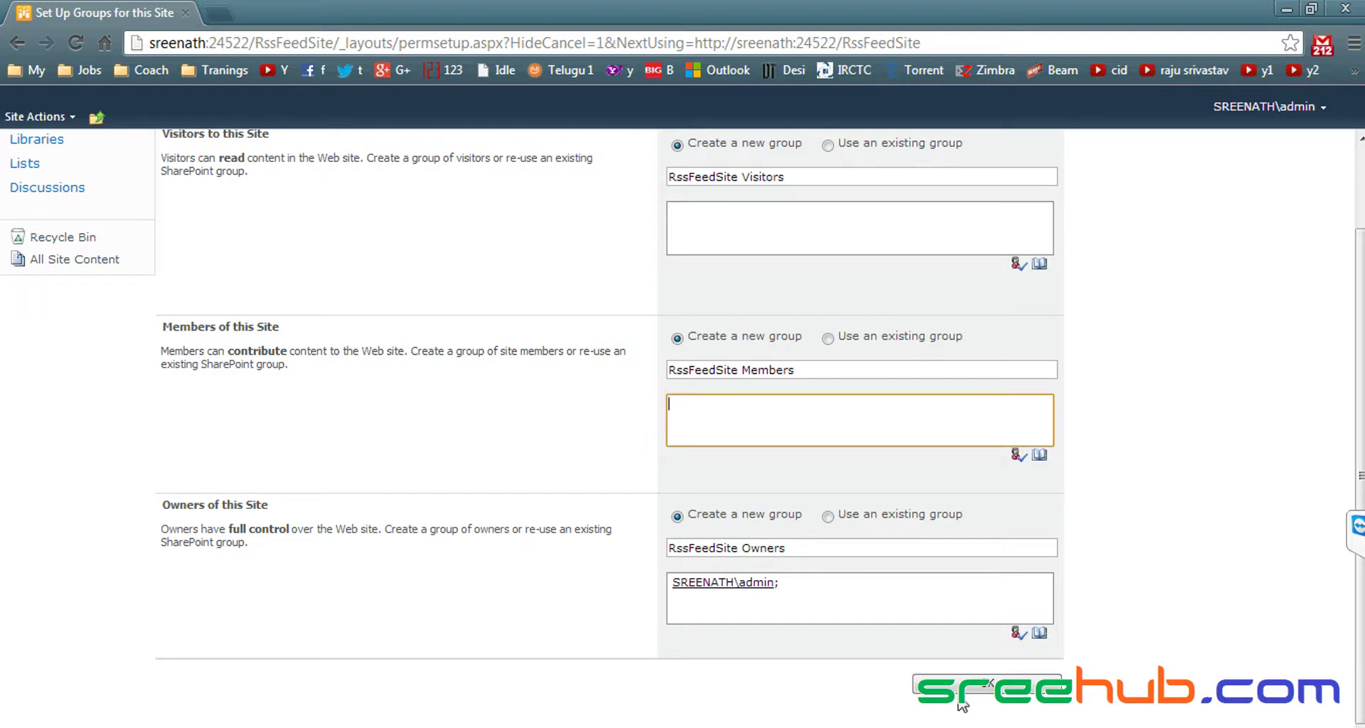
left_click(986, 684)
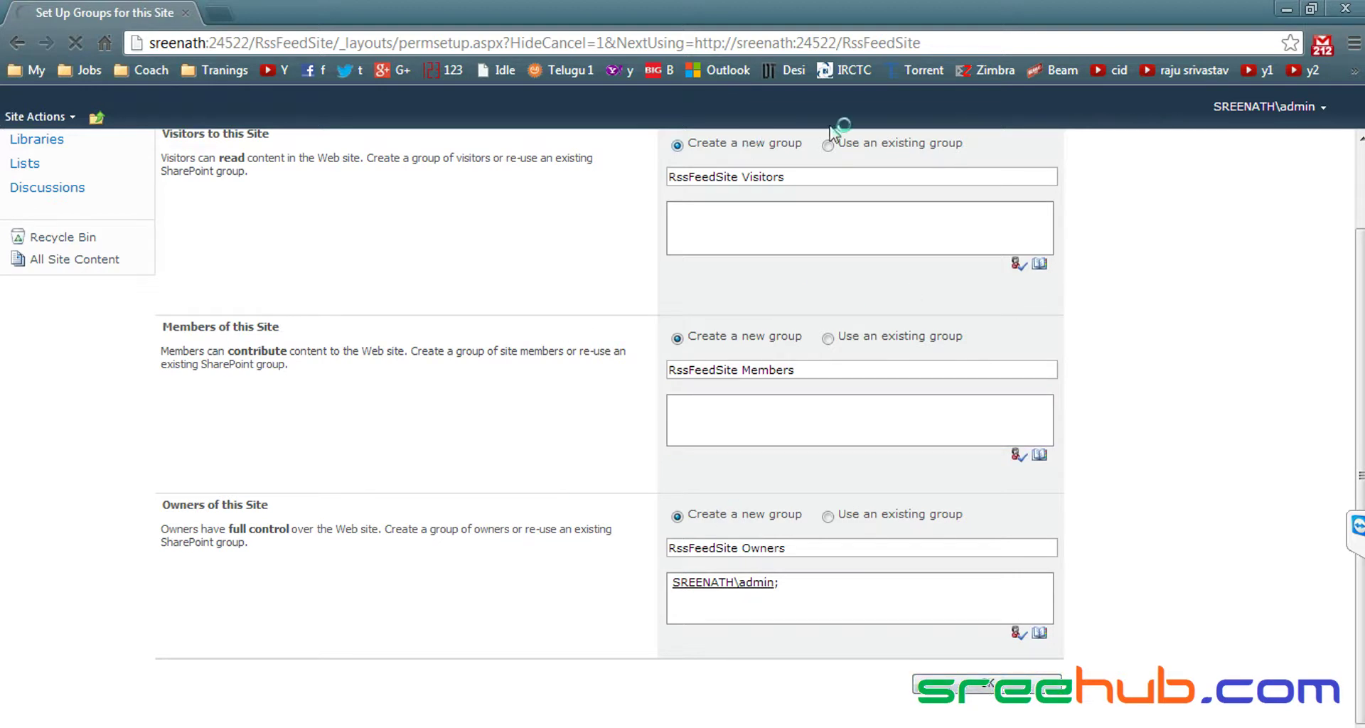
- Switch to Internet Explorer, reload the InfoITColl home page to check for the new subsite, and return to RssFeedSite in Chrome
key("alt+Tab")
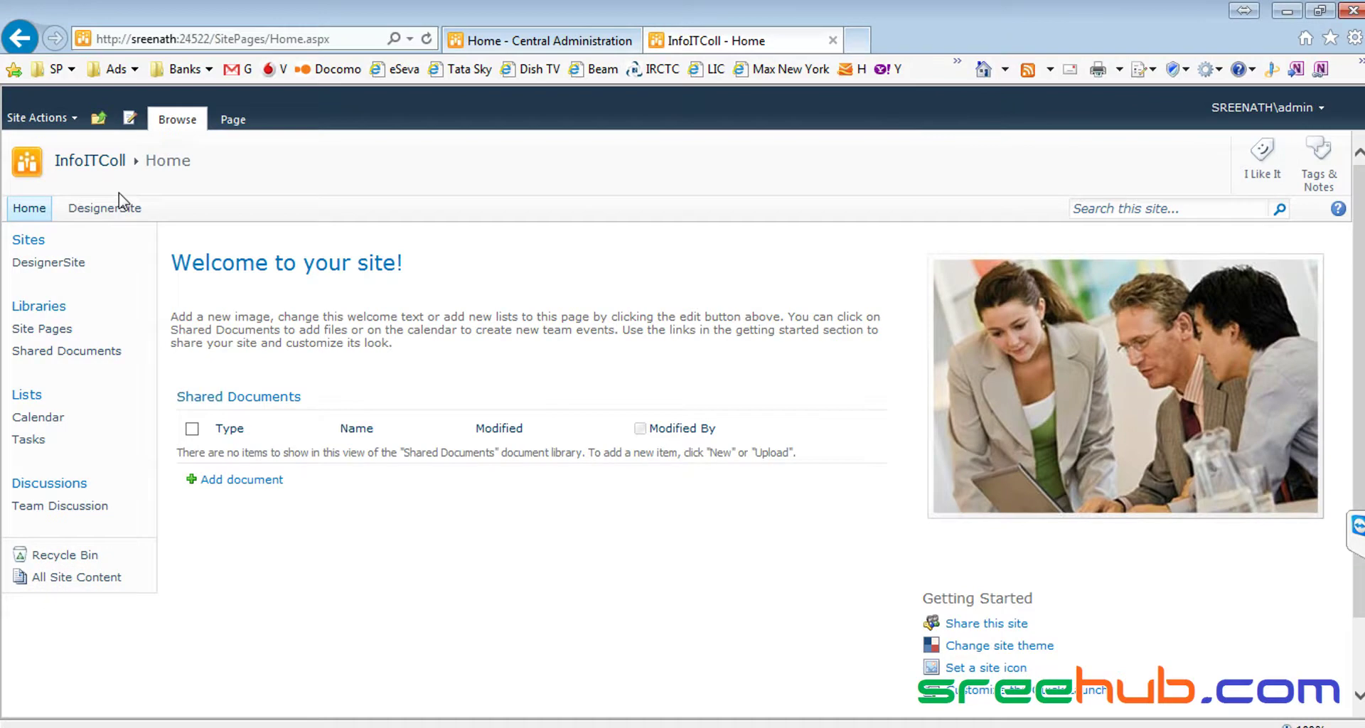
left_click(93, 165)
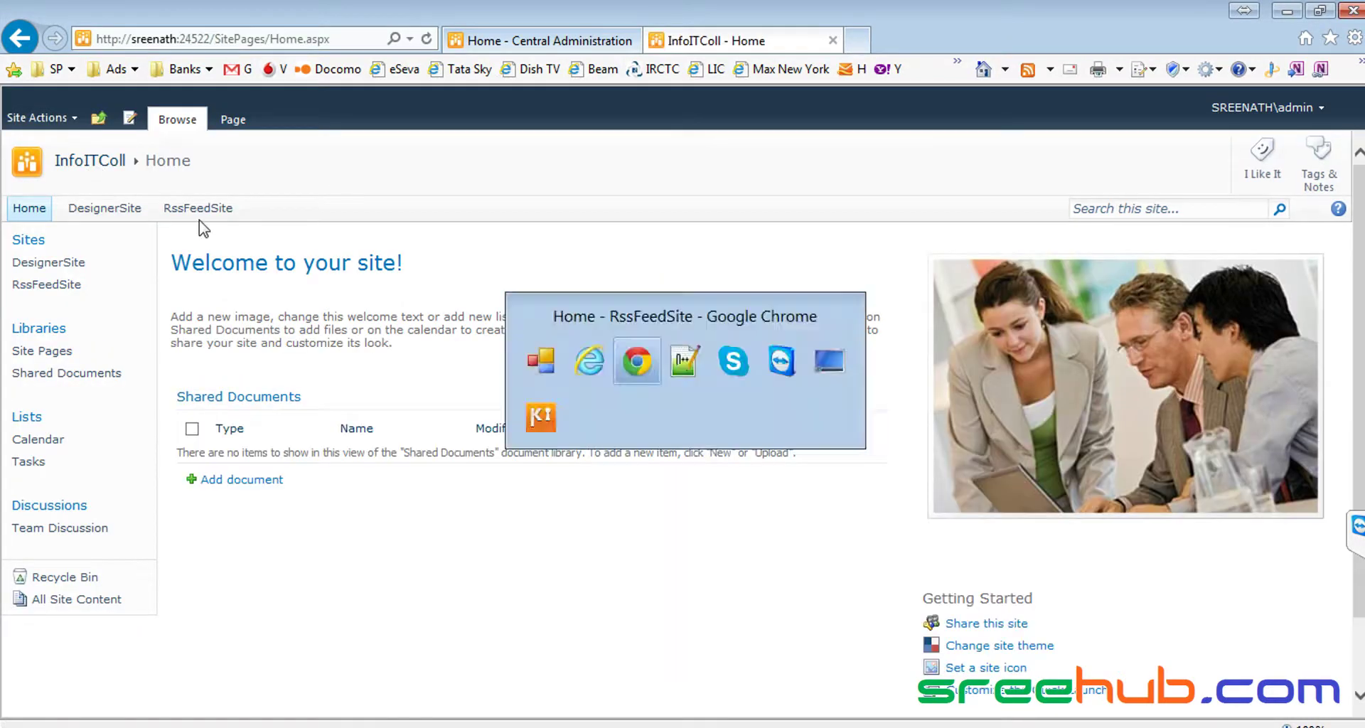
key("alt+Tab")
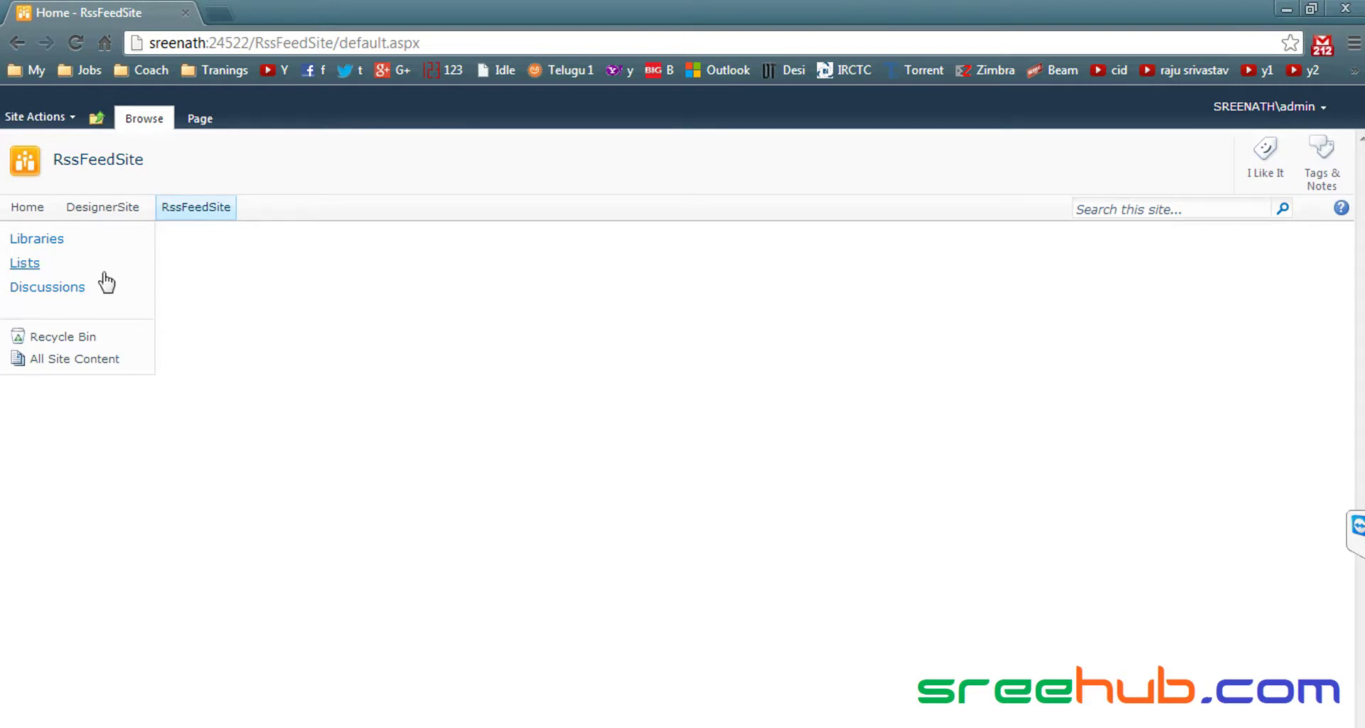
- Create a custom list named "CourseList" in RssFeedSite, going through the additional options
left_click(29, 265)
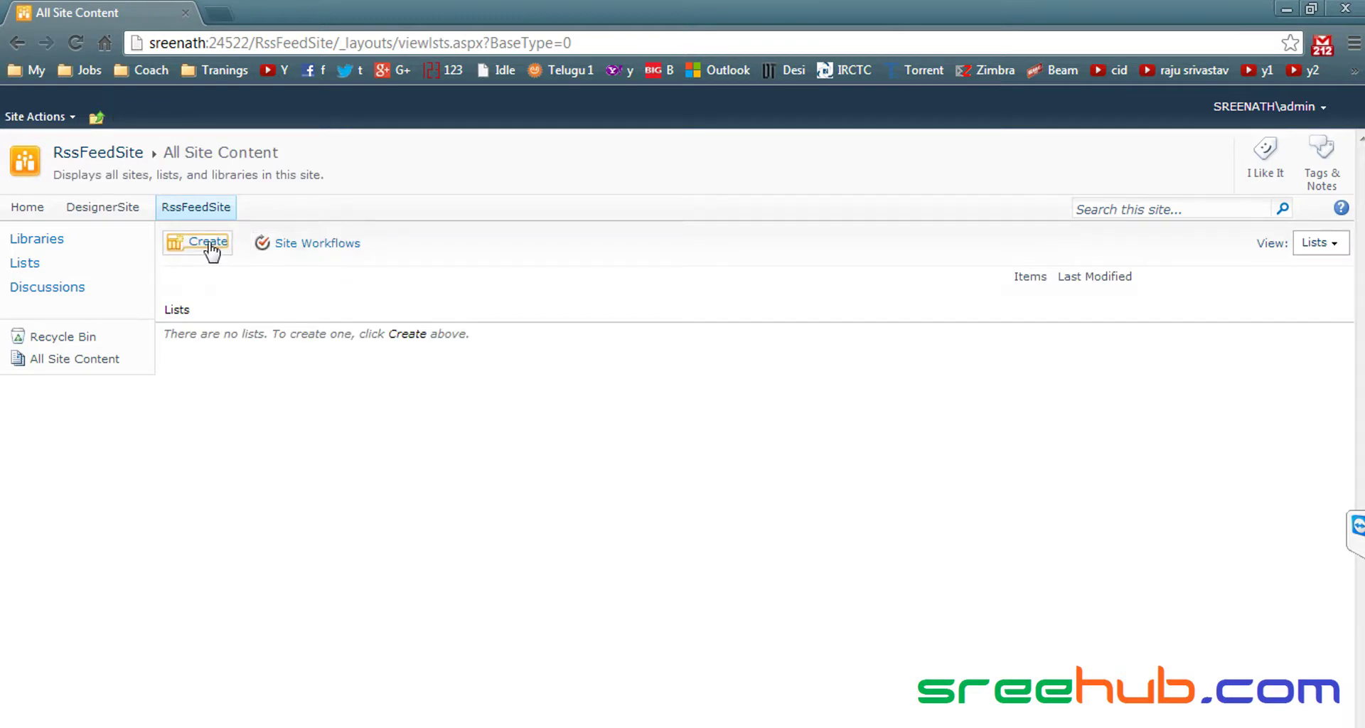
left_click(211, 247)
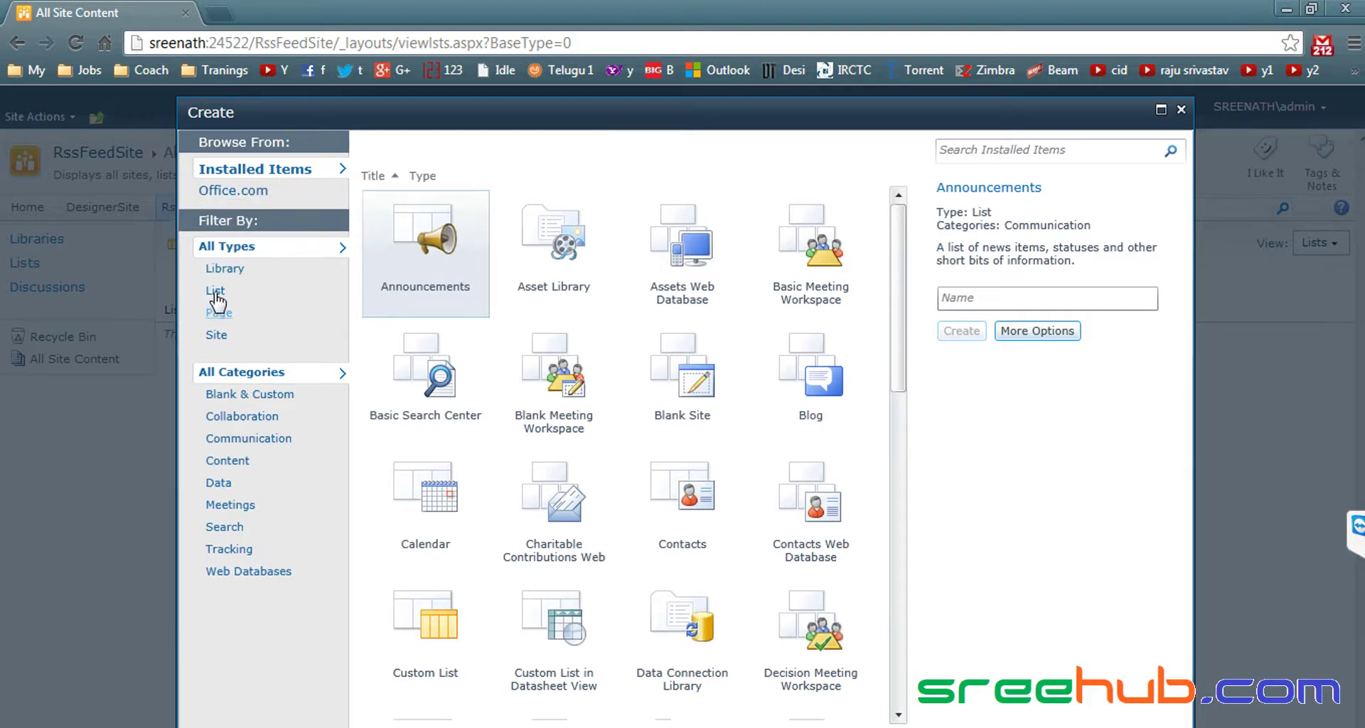
left_click(216, 290)
left_click(864, 298)
left_click(973, 338)
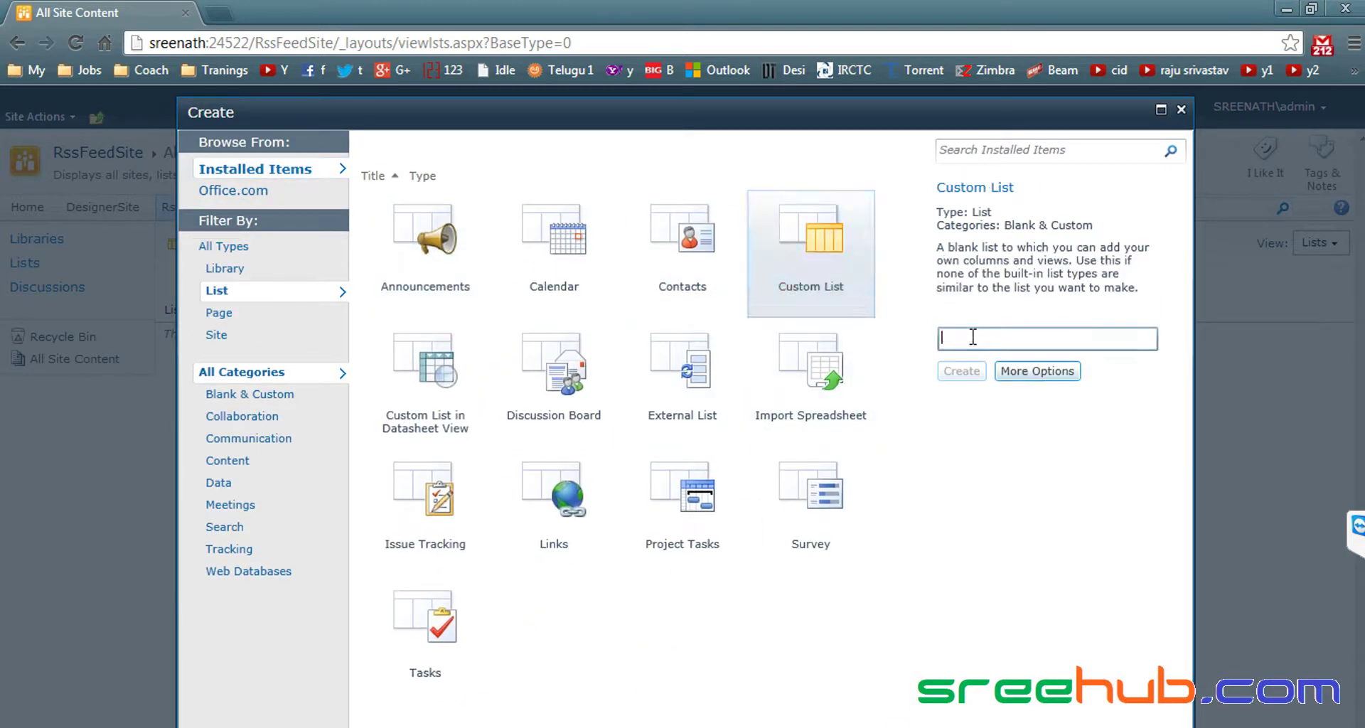
type("Cour")
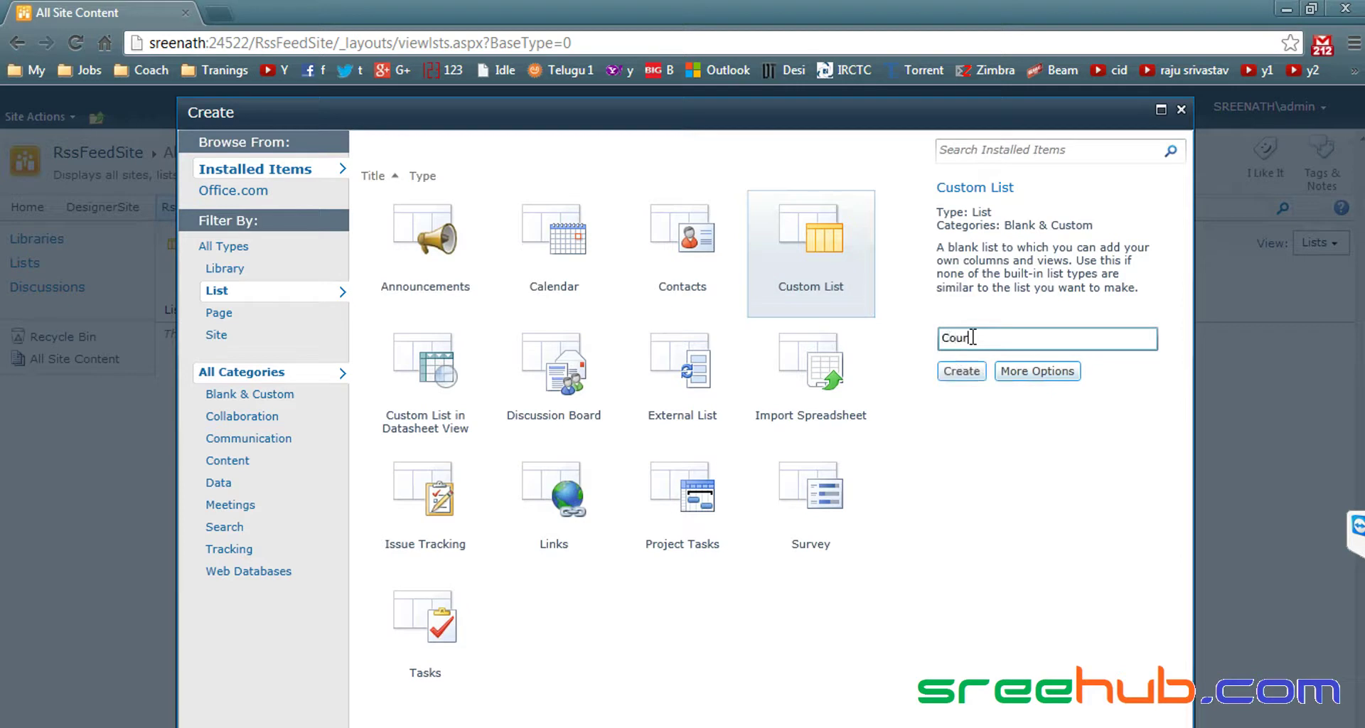
type("seList")
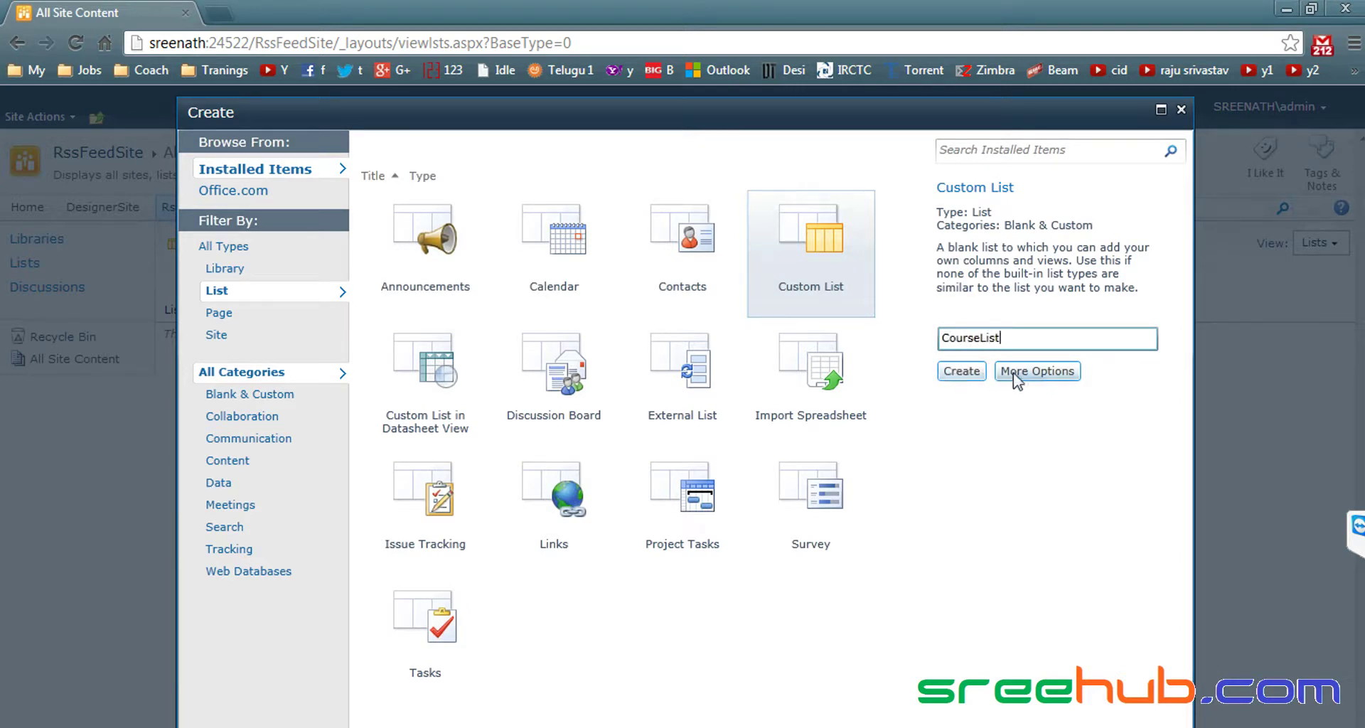
left_click(1037, 371)
left_click(772, 707)
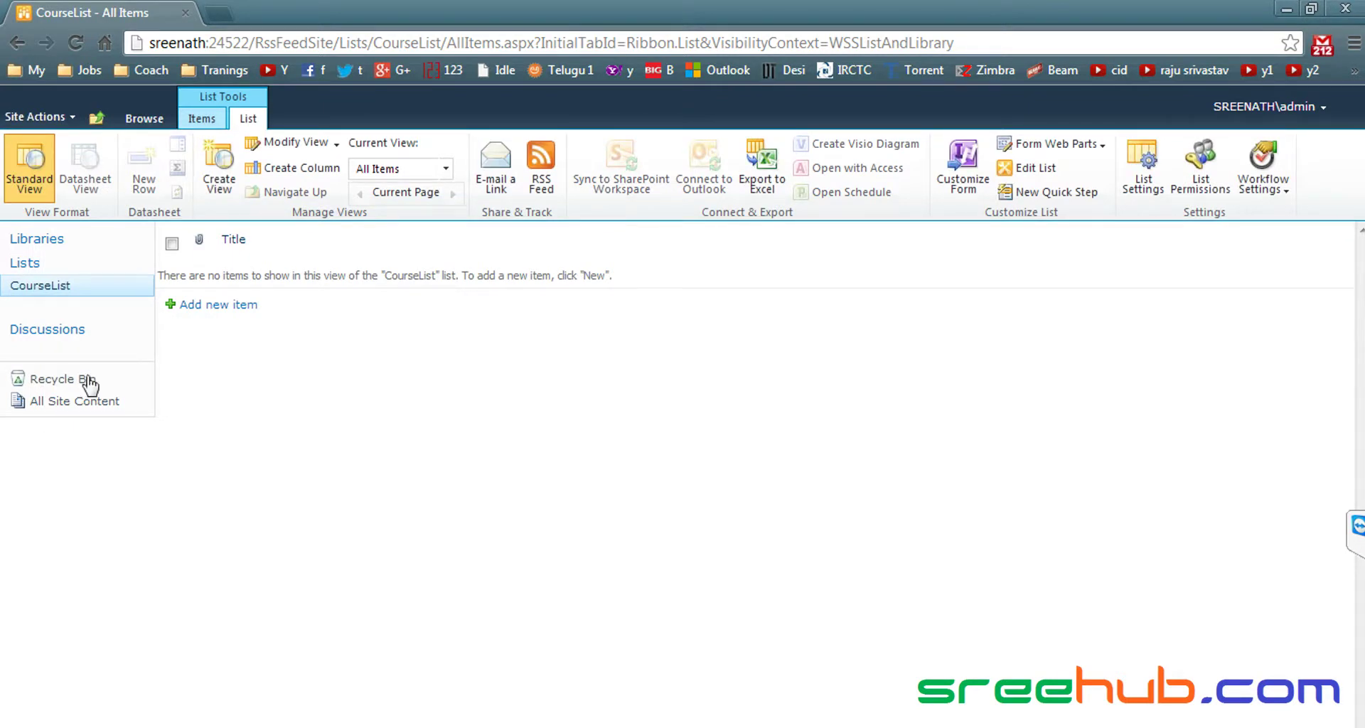
- Open the CourseList list and go to the columns section of its list settings
left_click(27, 287)
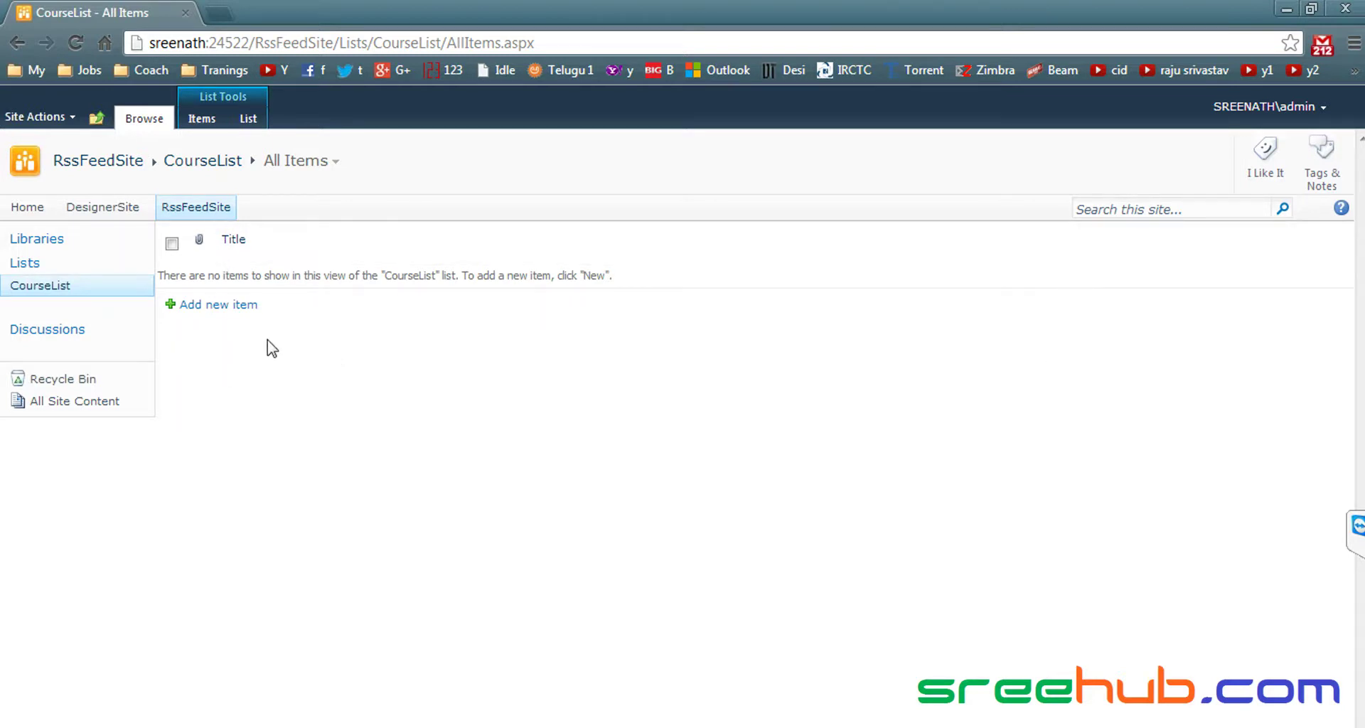
left_click(248, 120)
left_click(1143, 162)
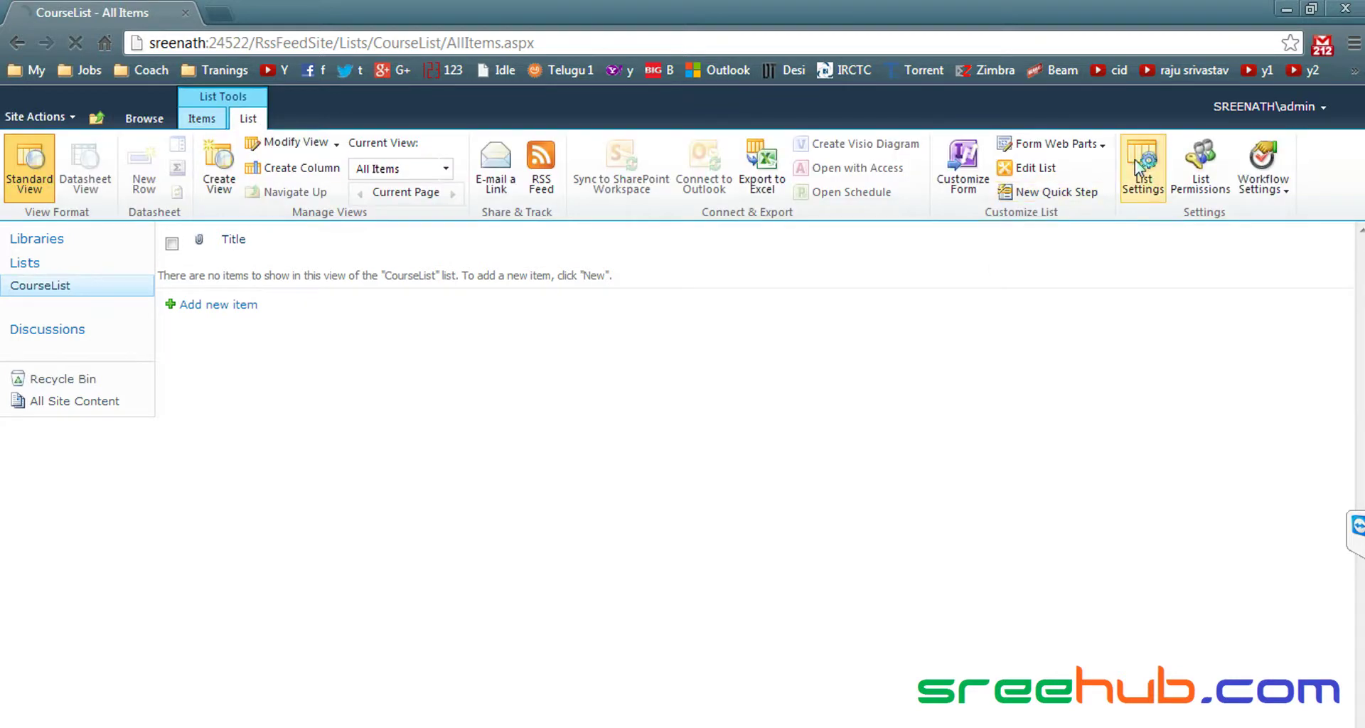
scroll(457, 333, "down", 4)
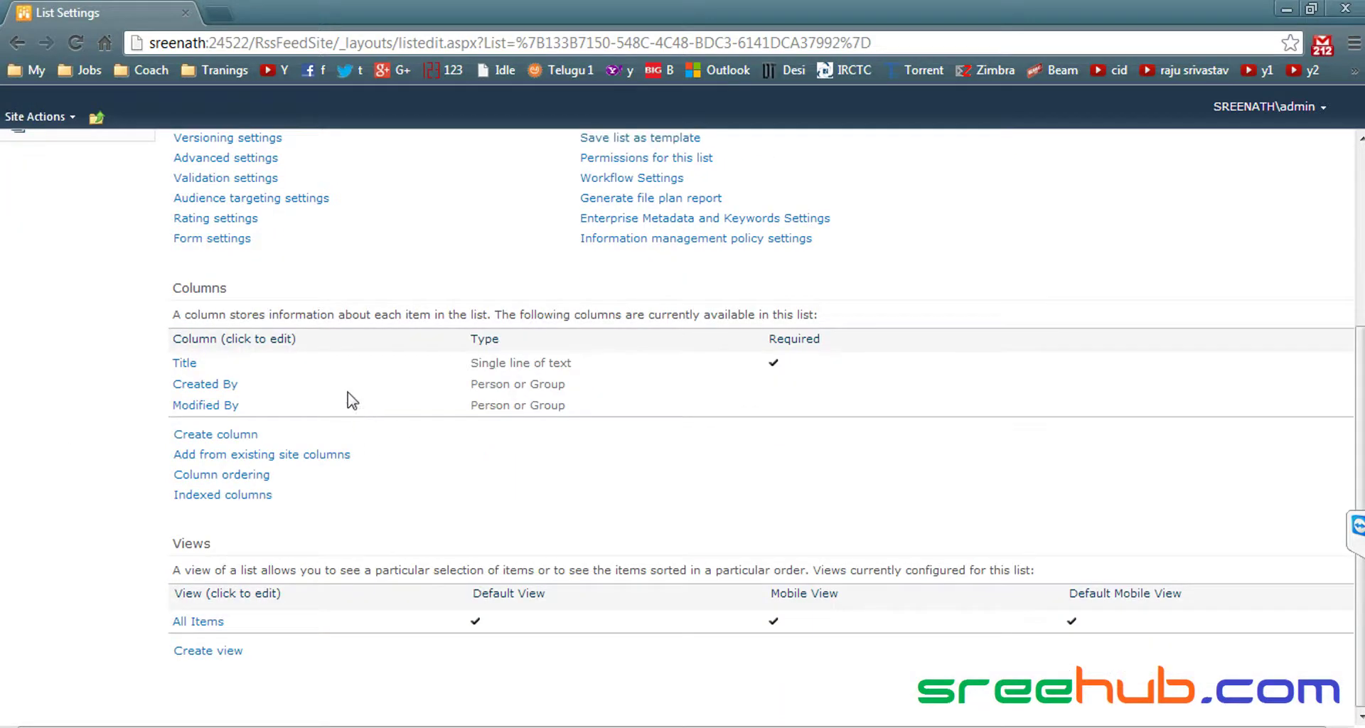
- Rename the Title column to "Course", give it the description "Course Name", and save the column
left_click(184, 366)
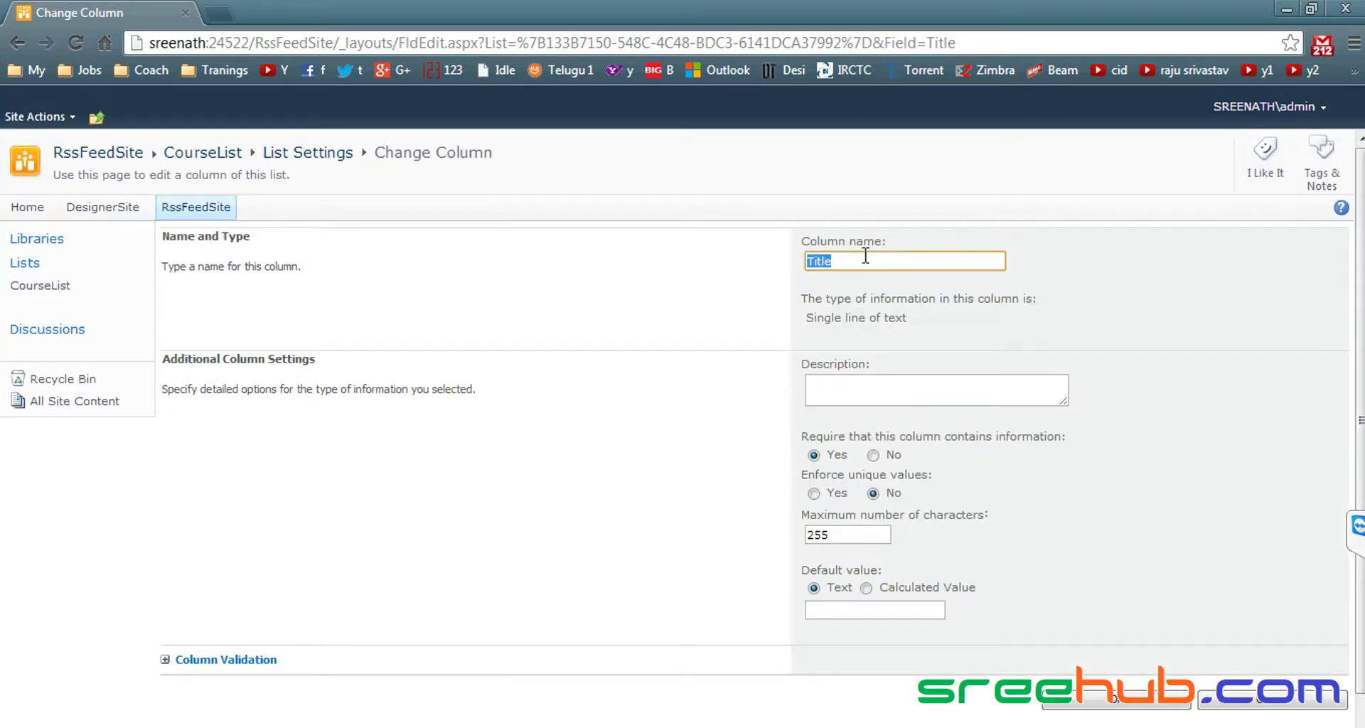
left_click_drag(866, 260, 725, 255)
type("Course")
left_click(838, 385)
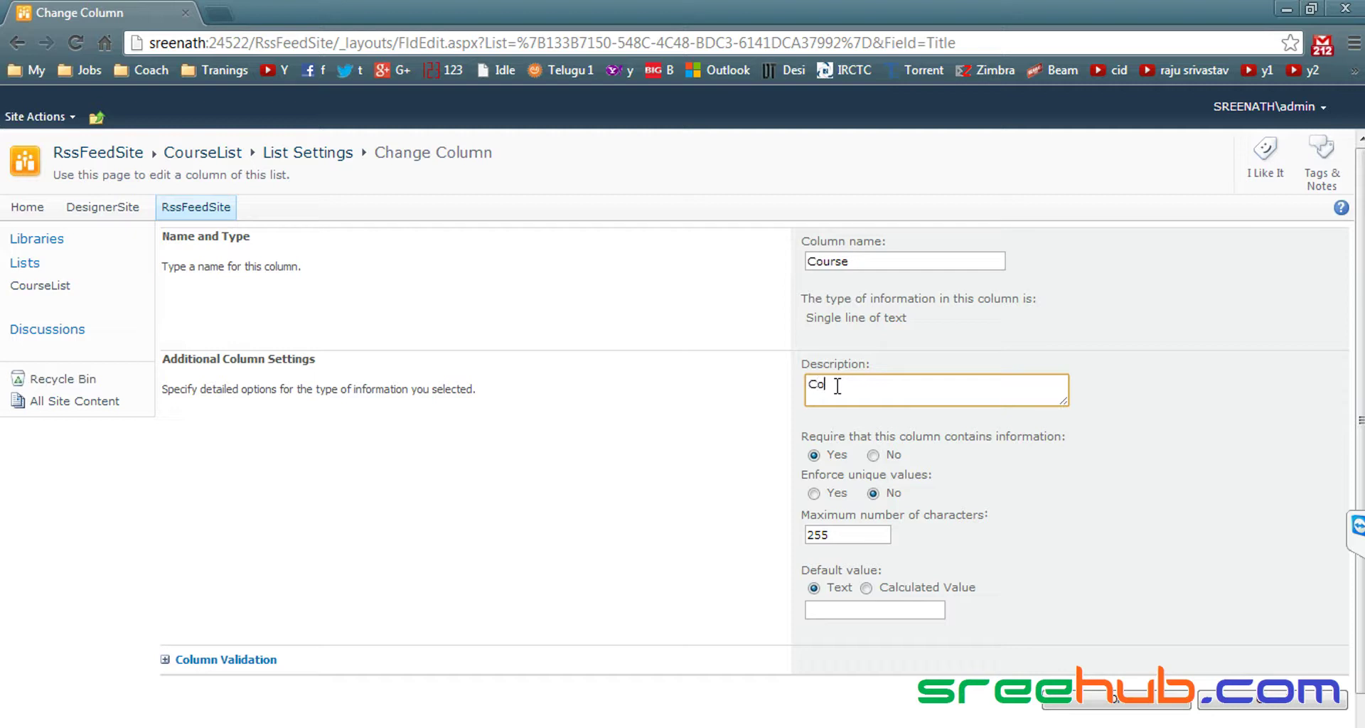
type("Course Name")
left_click_drag(802, 474, 934, 476)
left_click(891, 473)
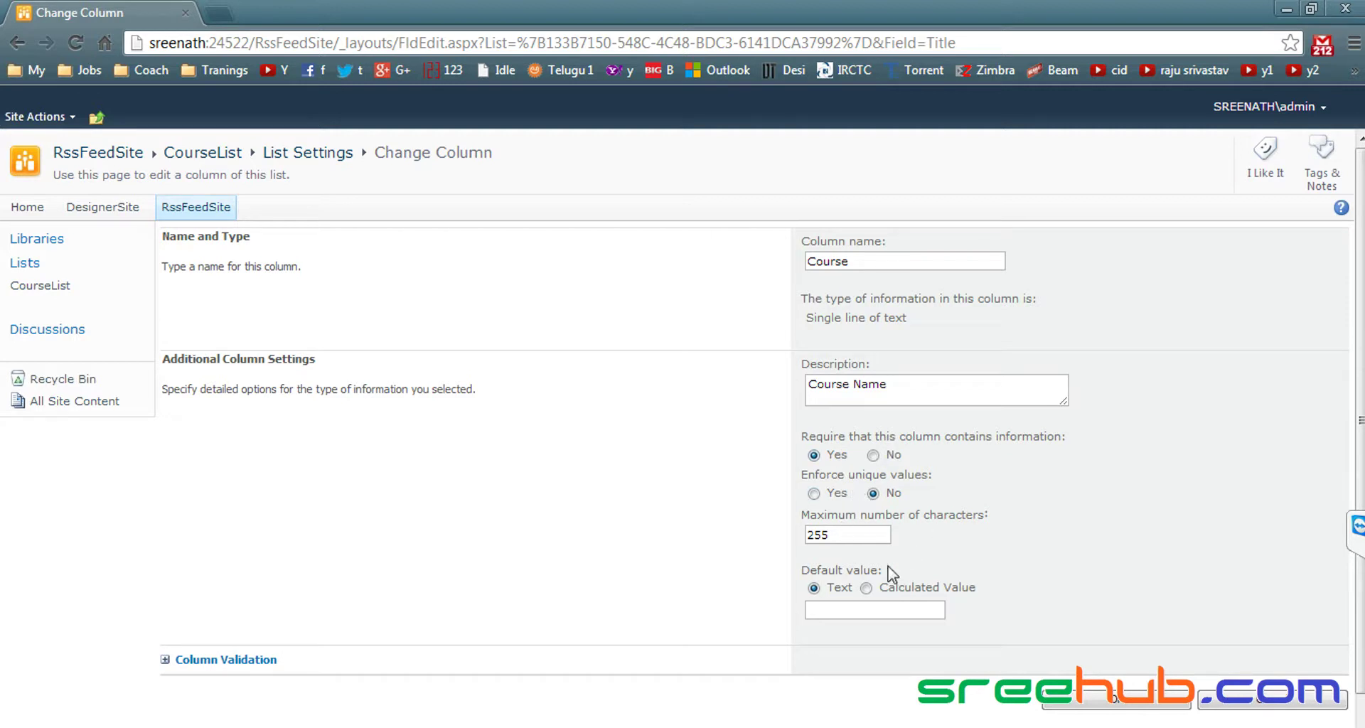
left_click(1072, 700)
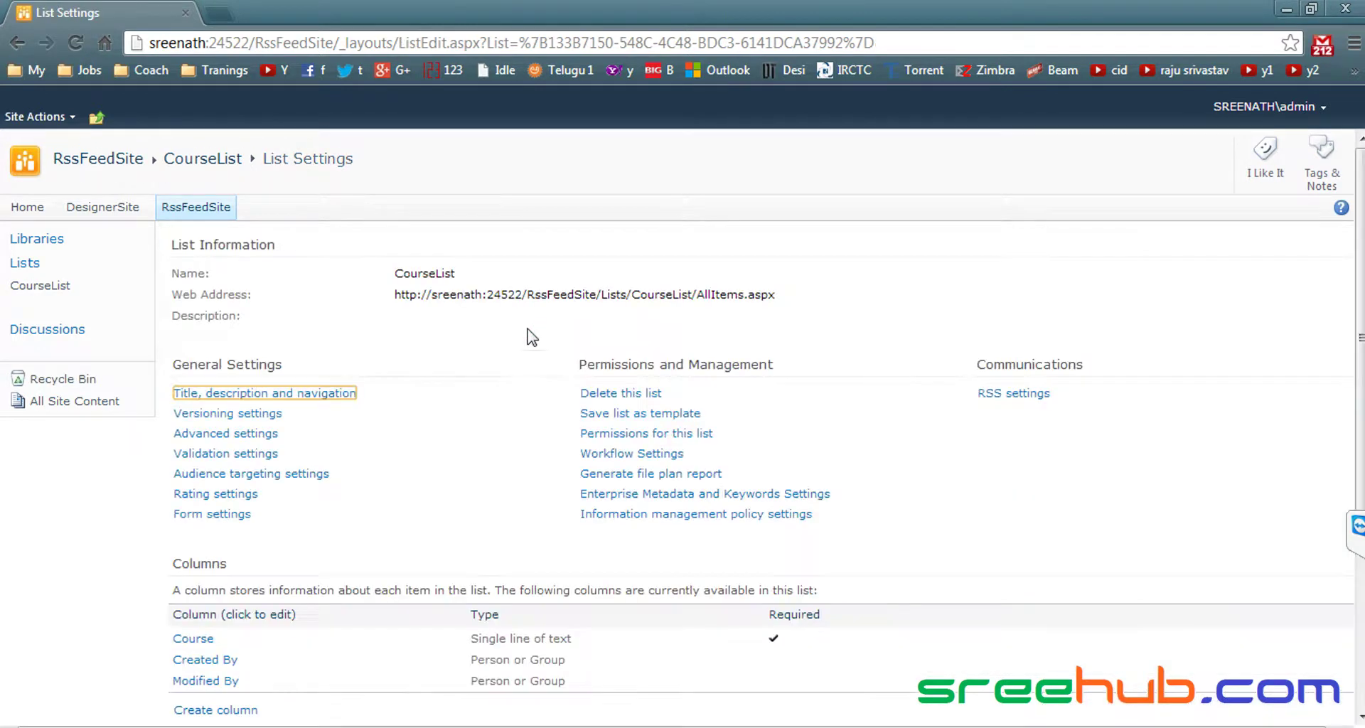
- Create a required Date and Time column named "Batch Startdate" in the Date Only format and add it to the default view
scroll(234, 469, "down", 2)
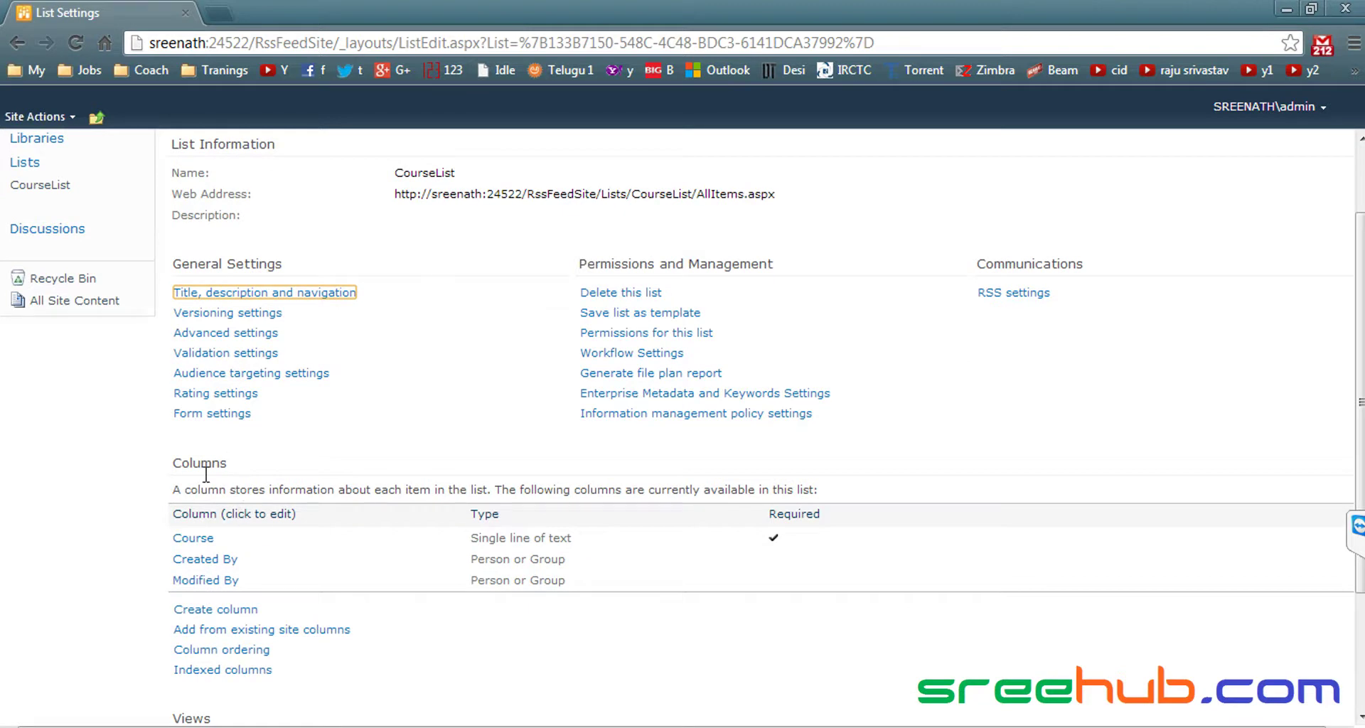
left_click(213, 610)
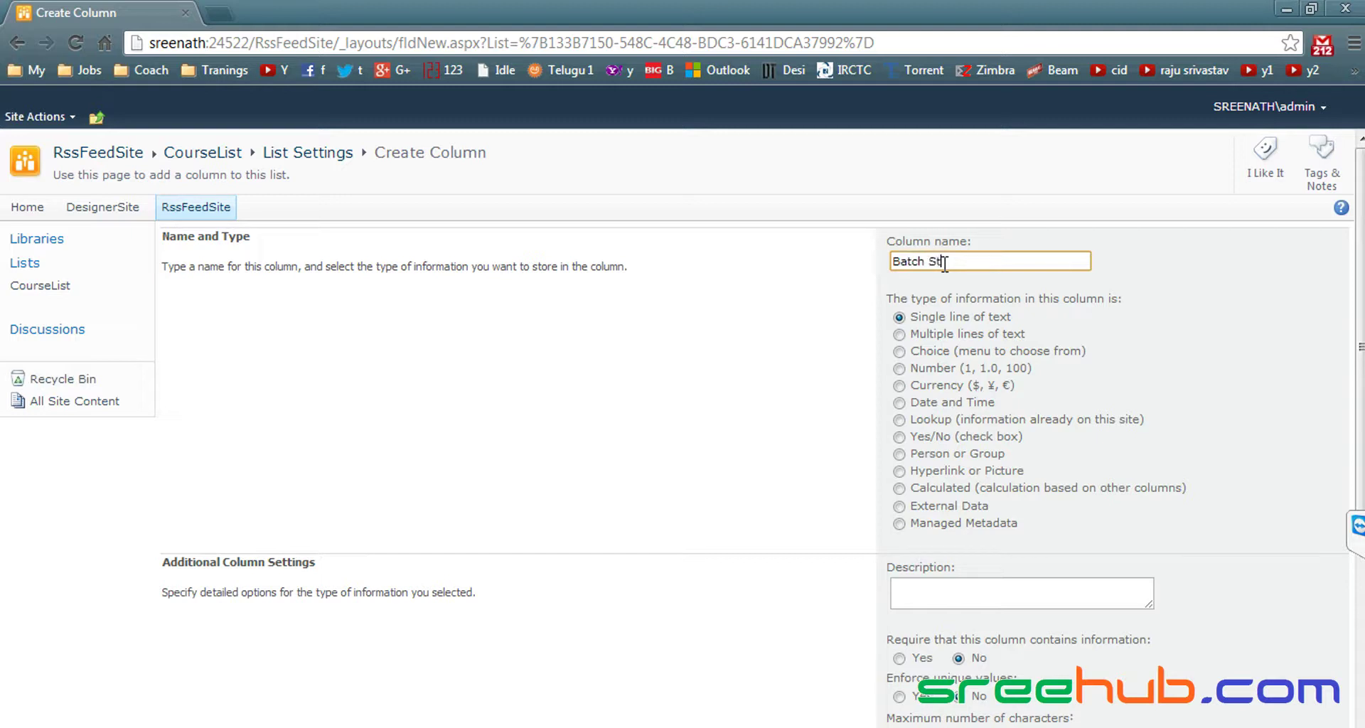
type("day")
left_click(899, 403)
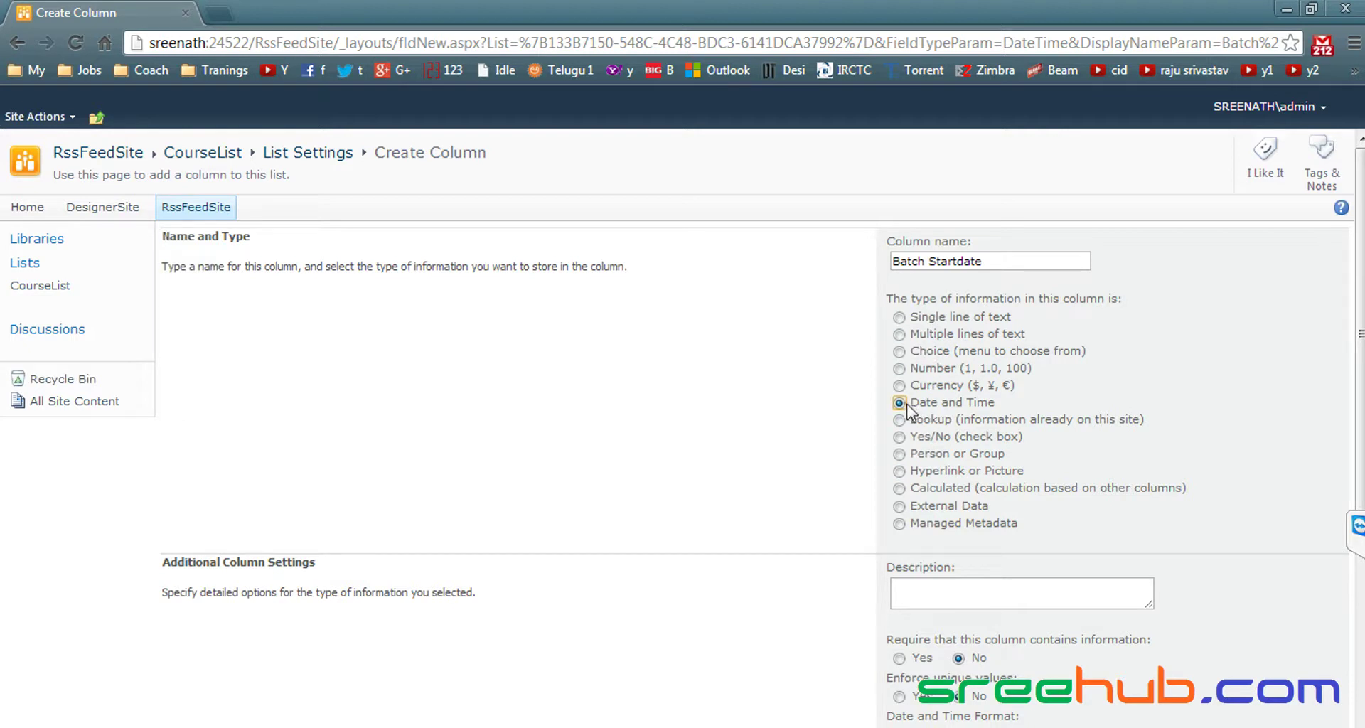
scroll(714, 382, "down", 4)
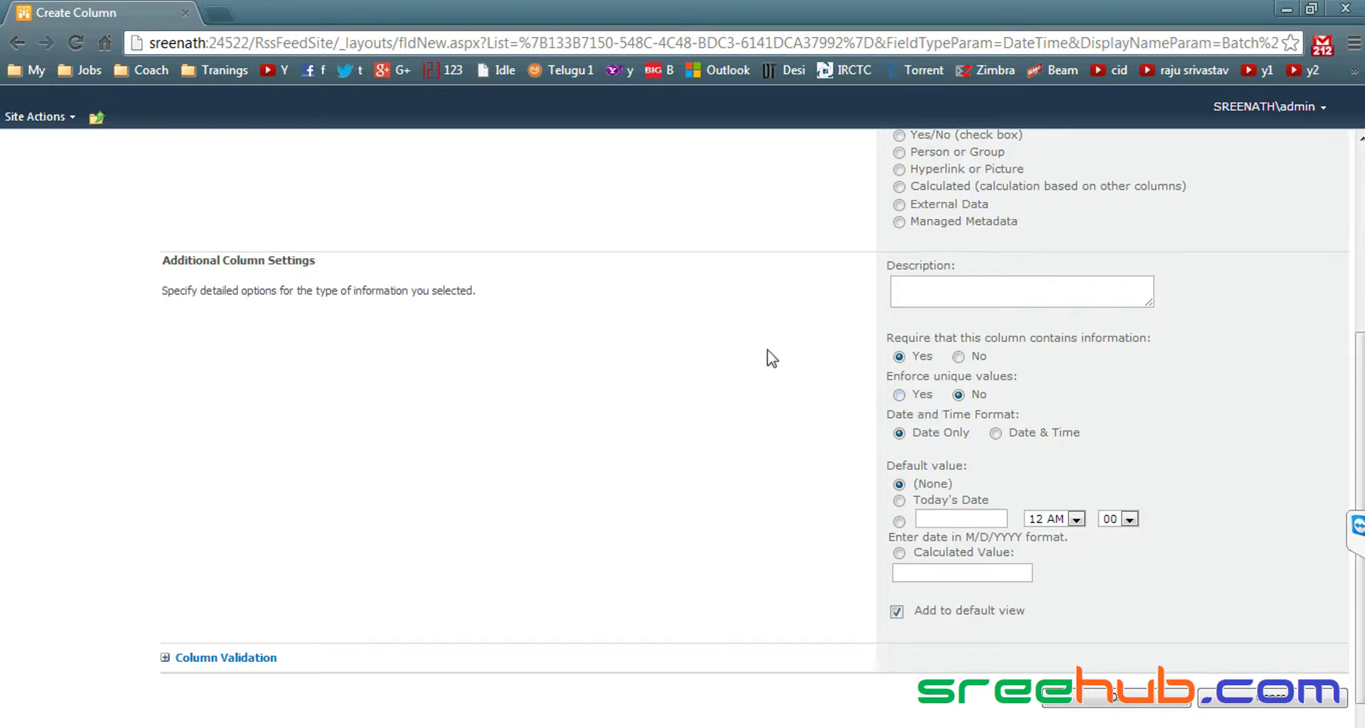
scroll(791, 363, "down", 1)
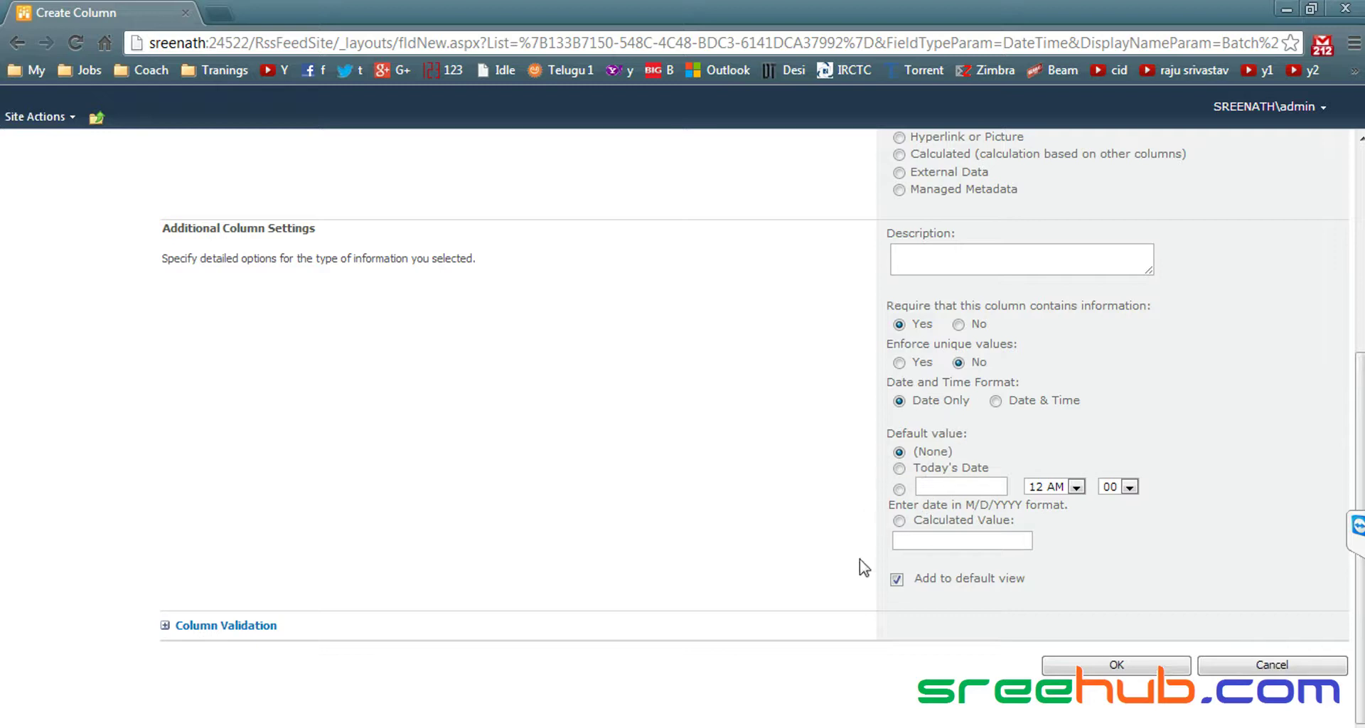
left_click(1114, 668)
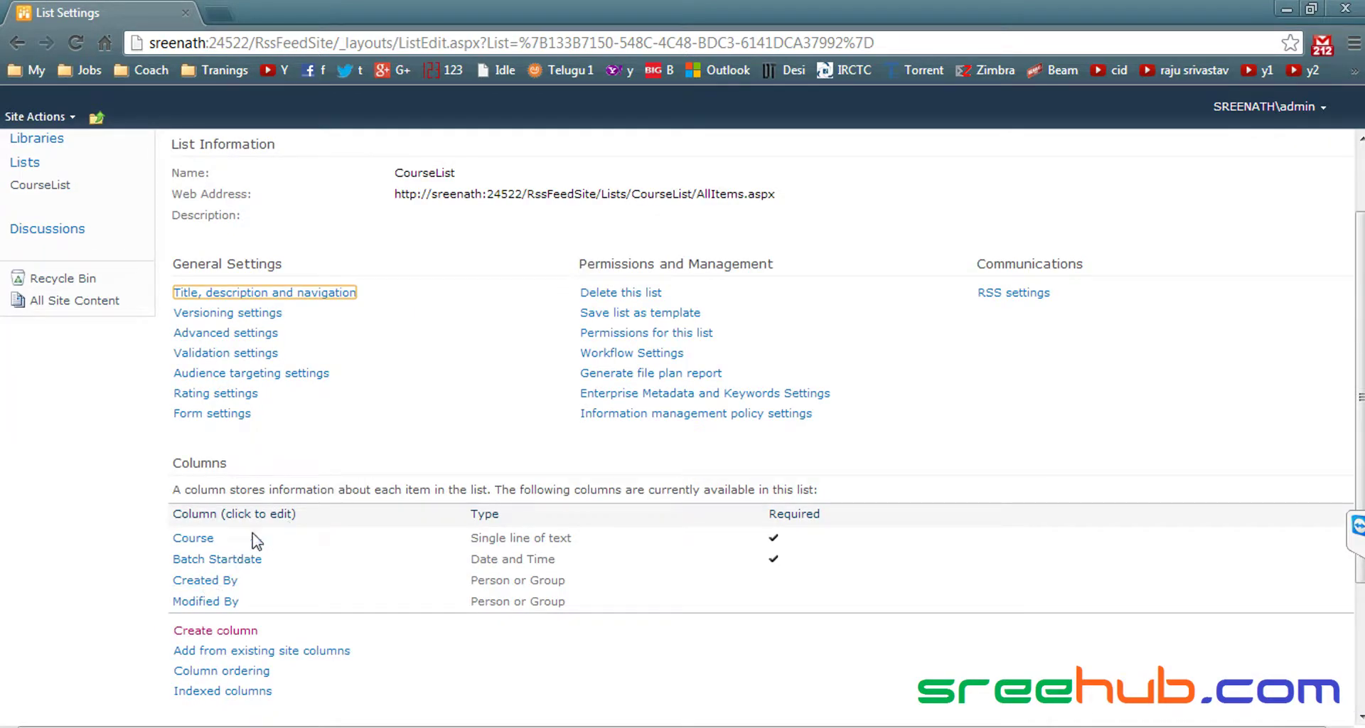
- Create a required Person or Group column named "Faculty" that allows people only, chosen from all users
scroll(241, 556, "down", 1)
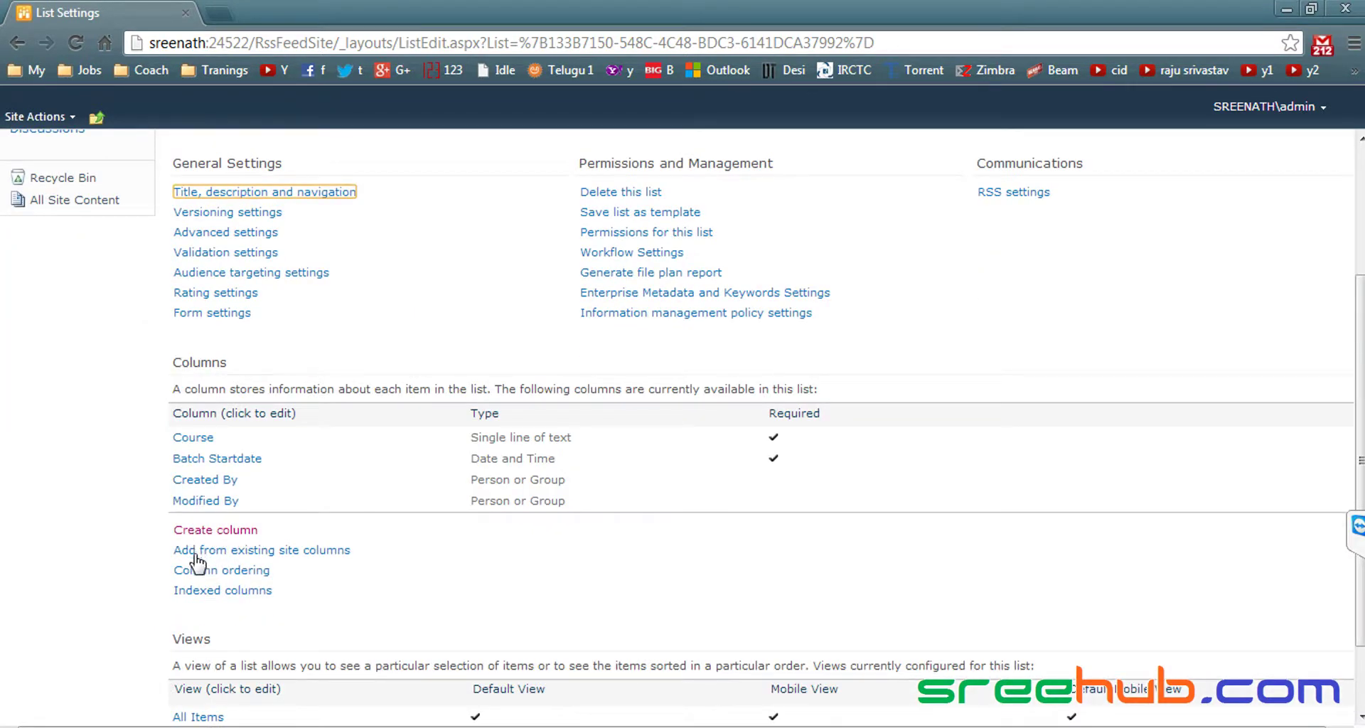
left_click(208, 535)
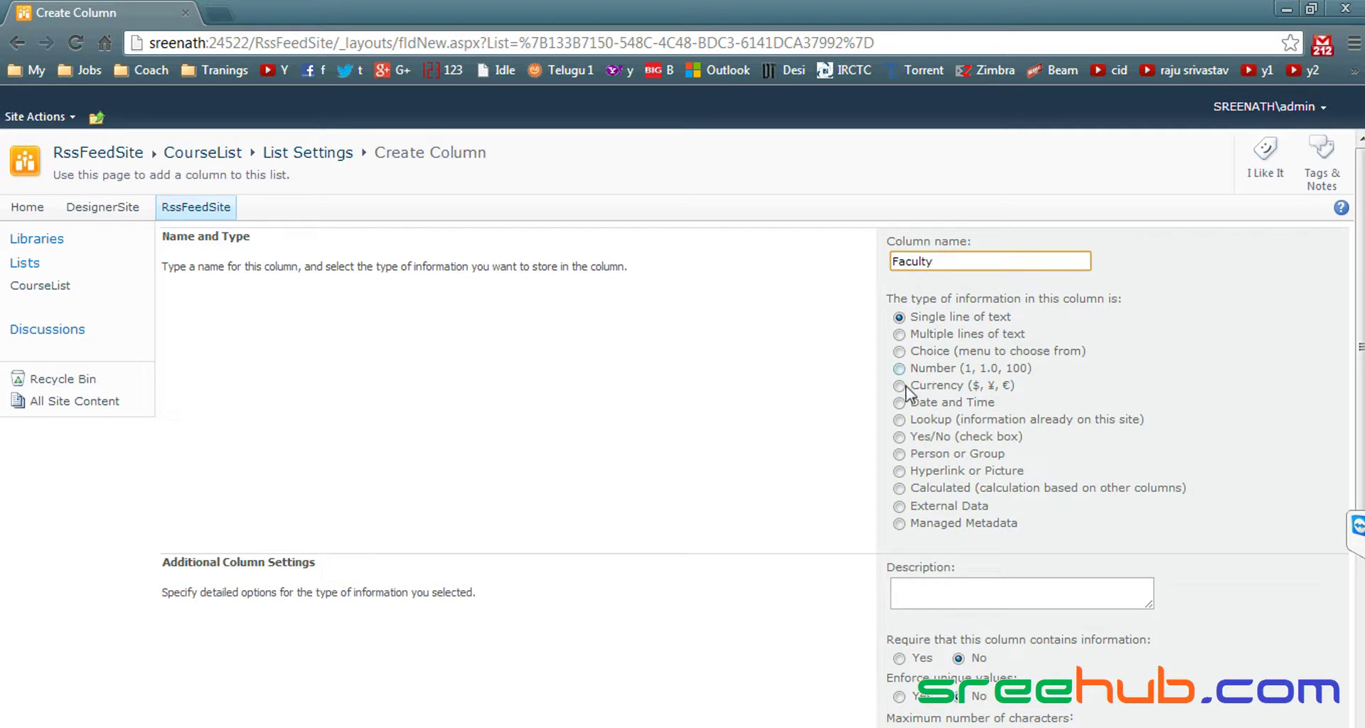
left_click(900, 454)
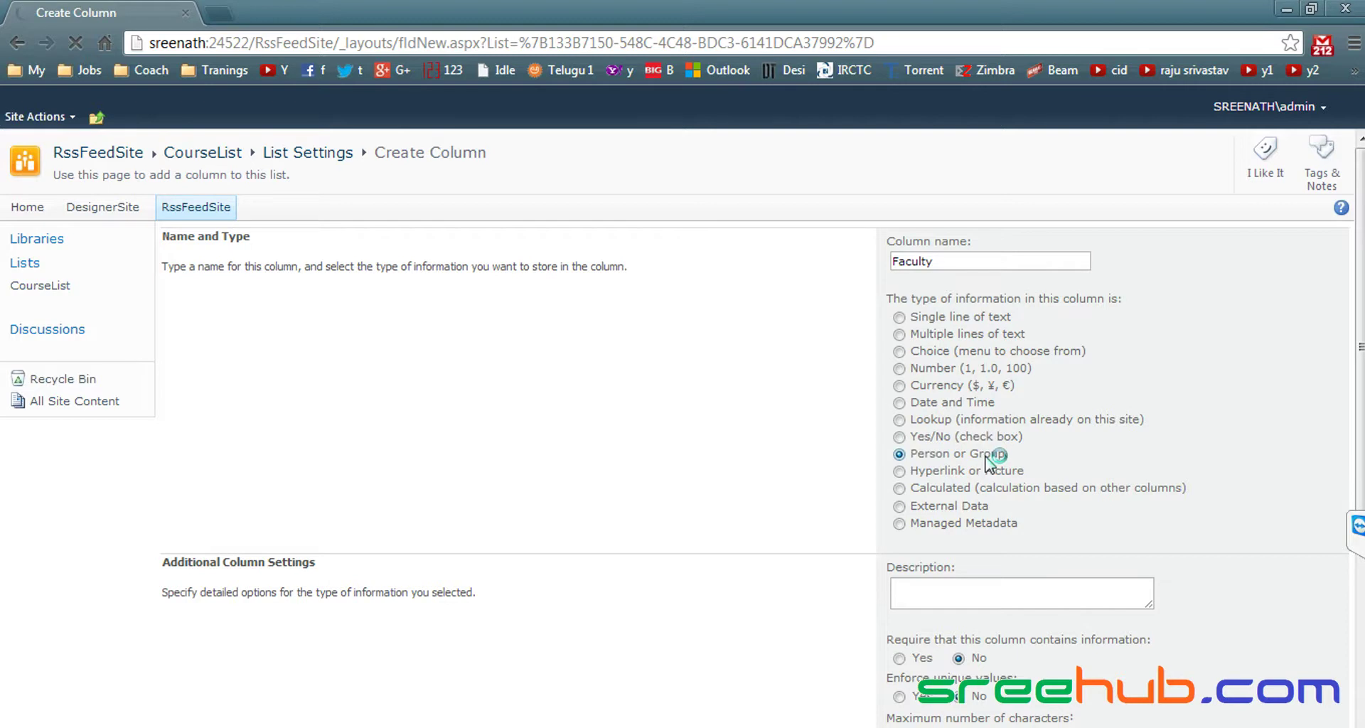
scroll(926, 464, "down", 2)
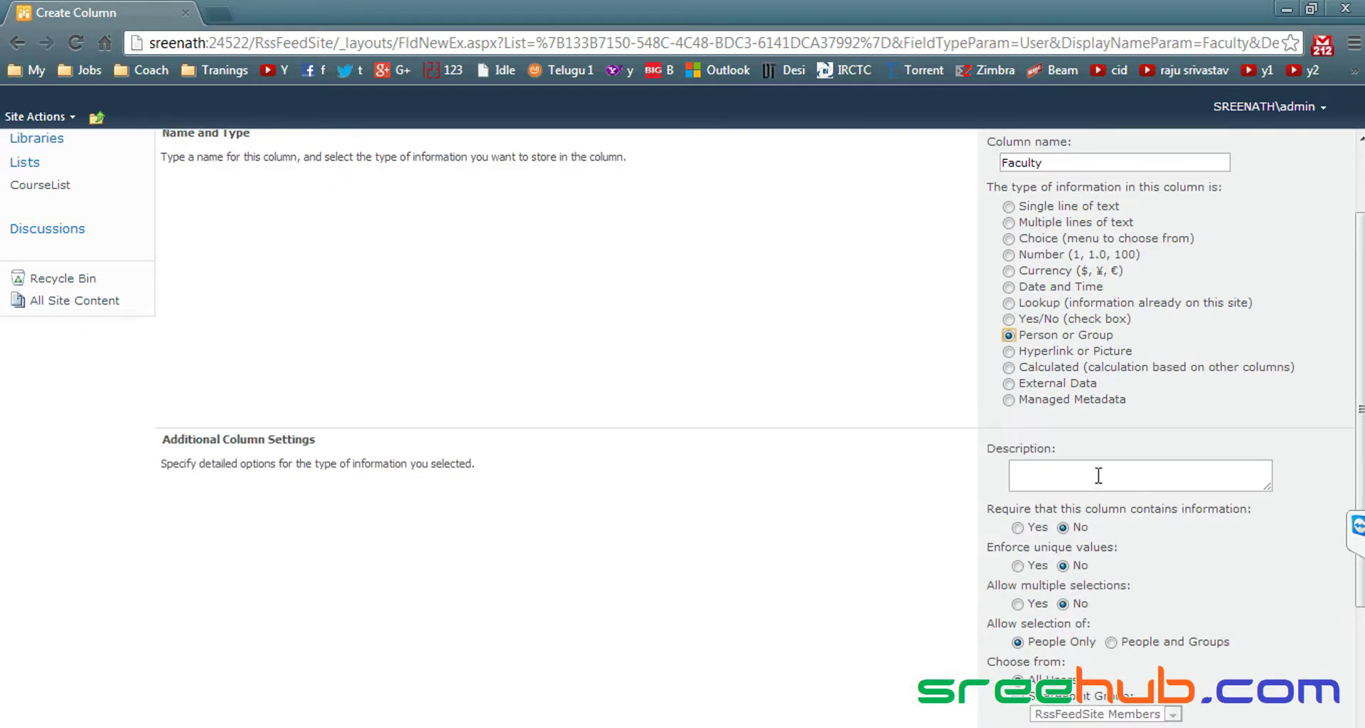
scroll(1098, 476, "down", 1)
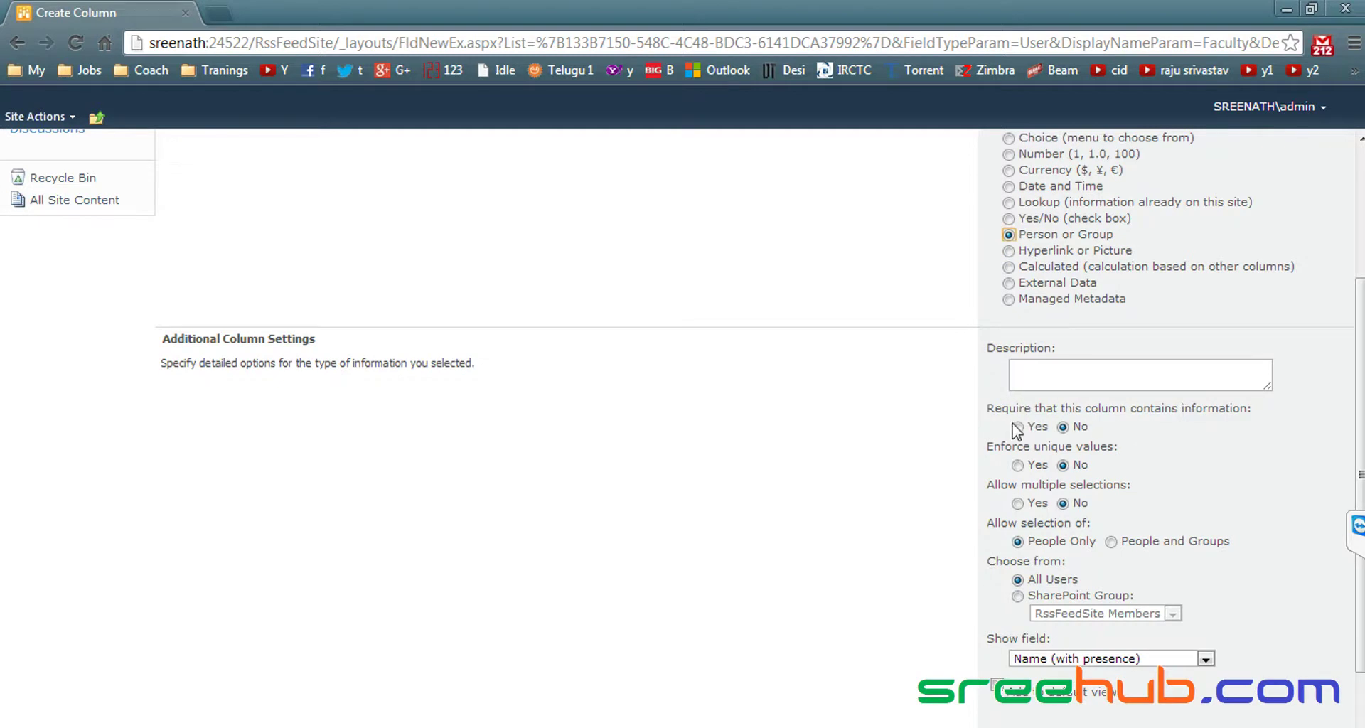
left_click(1016, 427)
scroll(1074, 561, "down", 1)
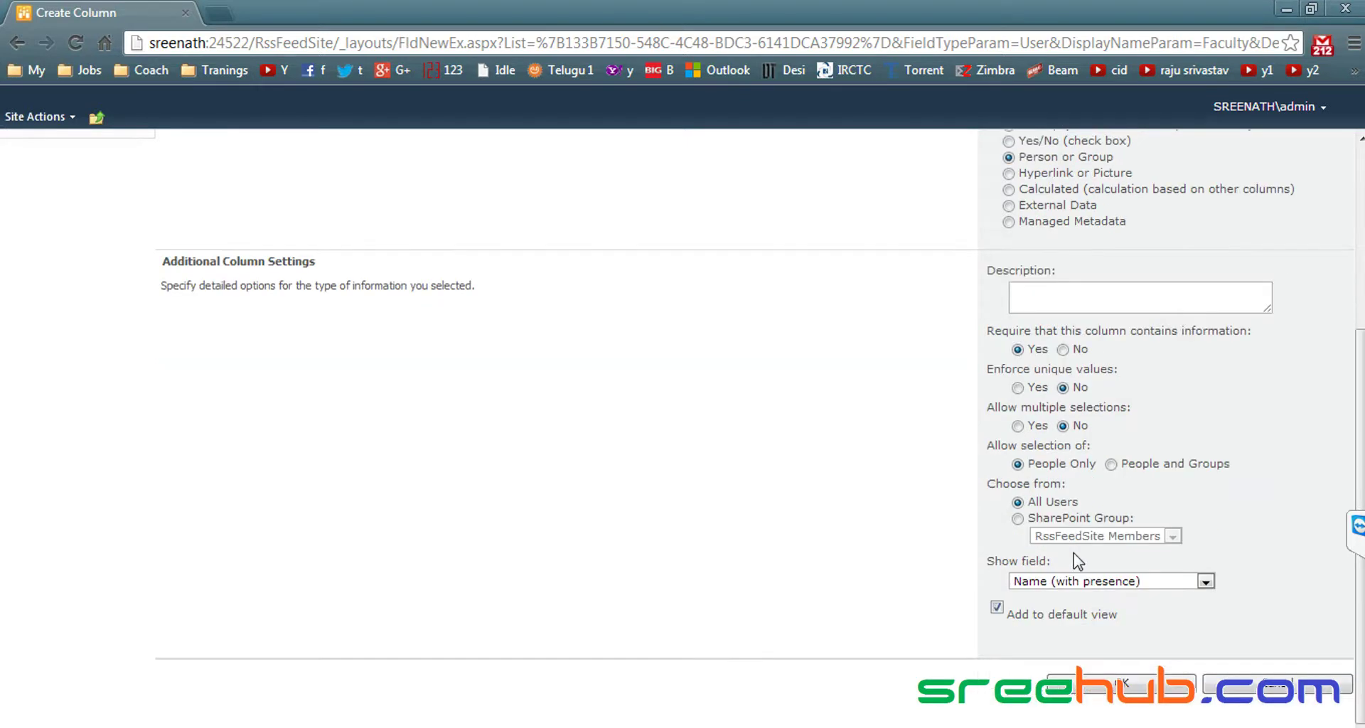
left_click(1104, 686)
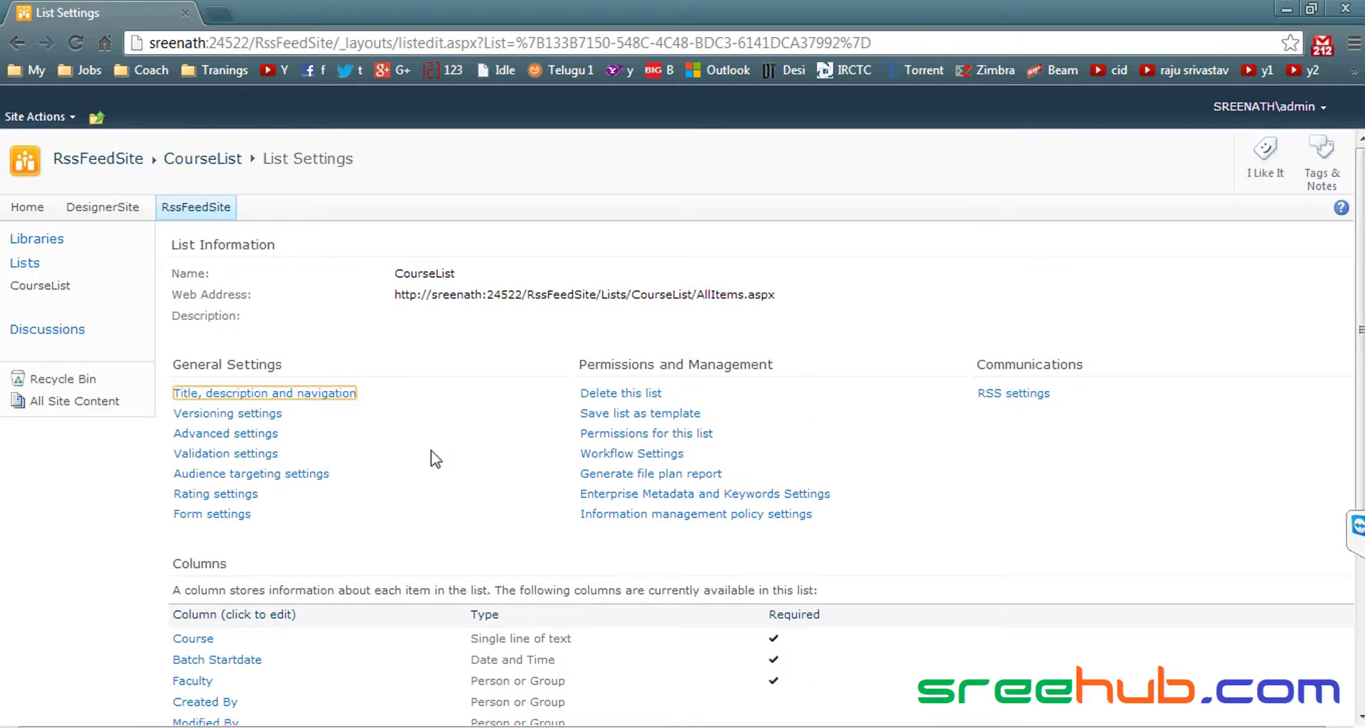
- Review the columns in the list settings and return to the CourseList items view
scroll(498, 459, "down", 3)
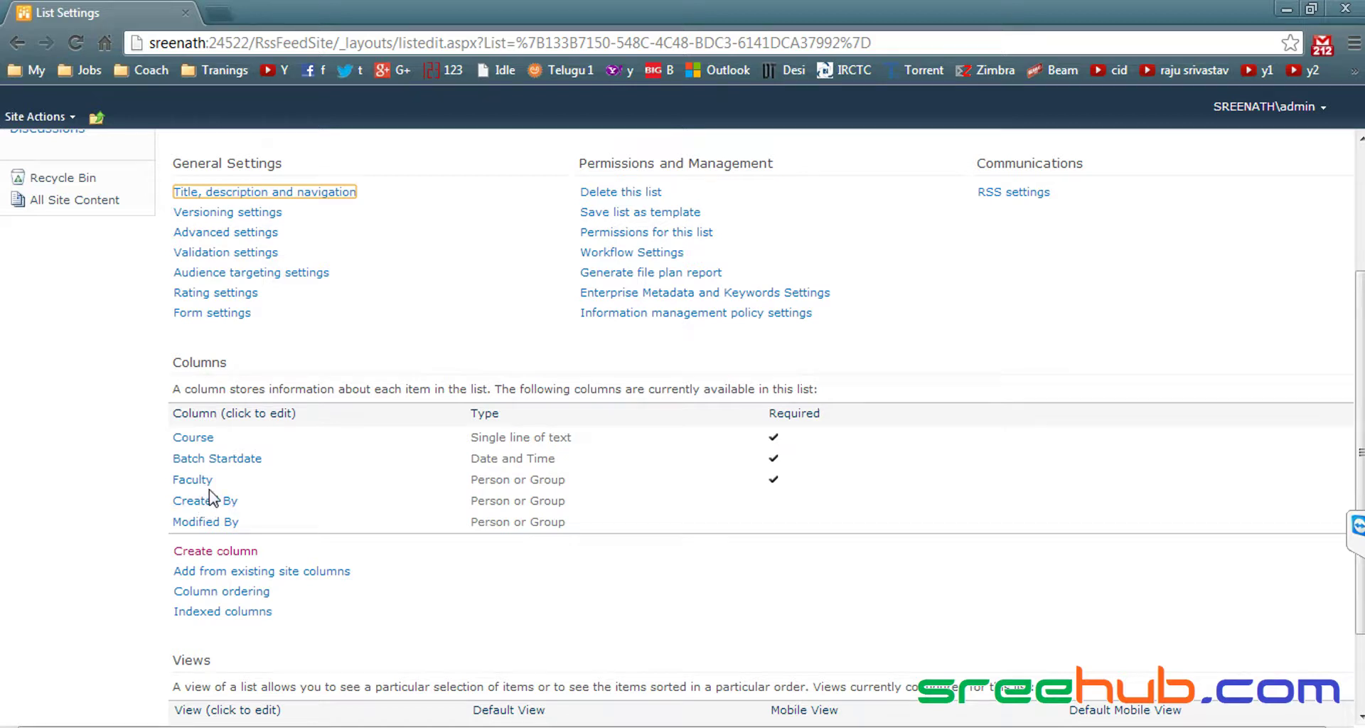
scroll(212, 498, "up", 3)
left_click(41, 288)
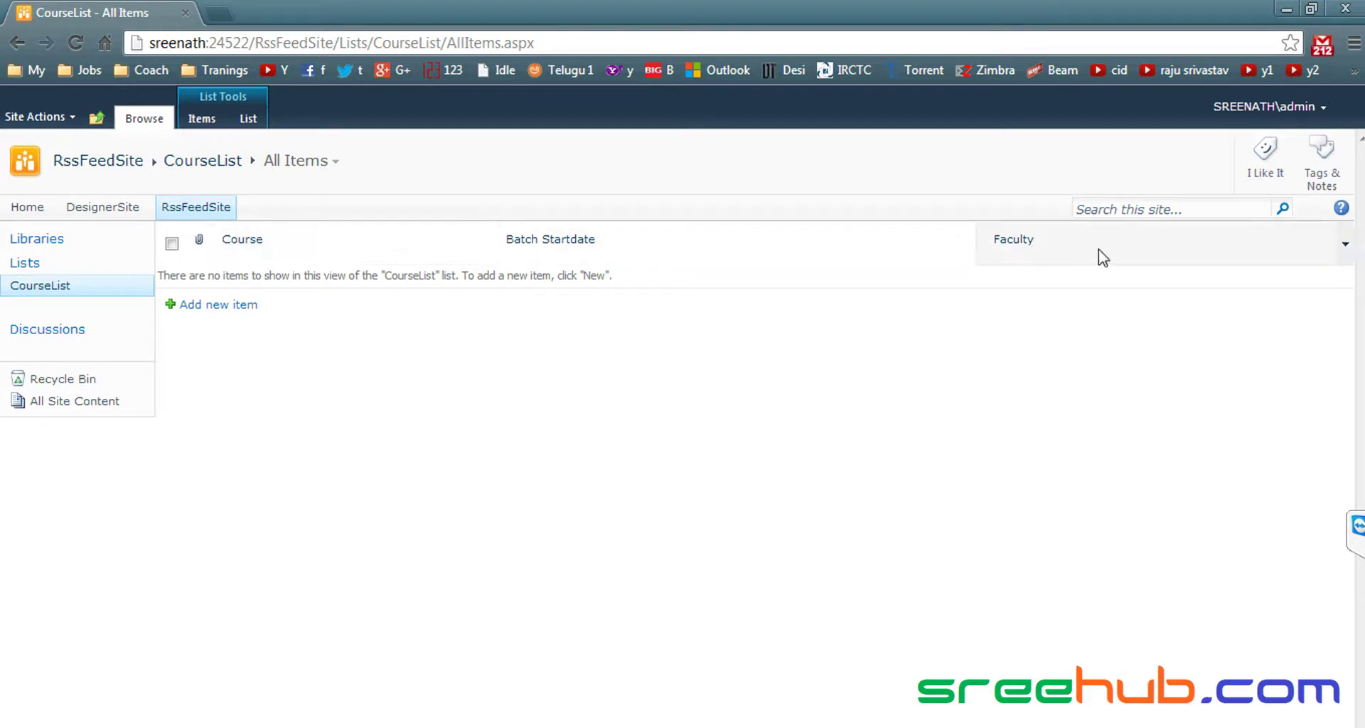
- Fill in a new CourseList item with course "Sharepoint", batch start date 5/15/2013 and guest1 as faculty, and resolve the account name
left_click(217, 304)
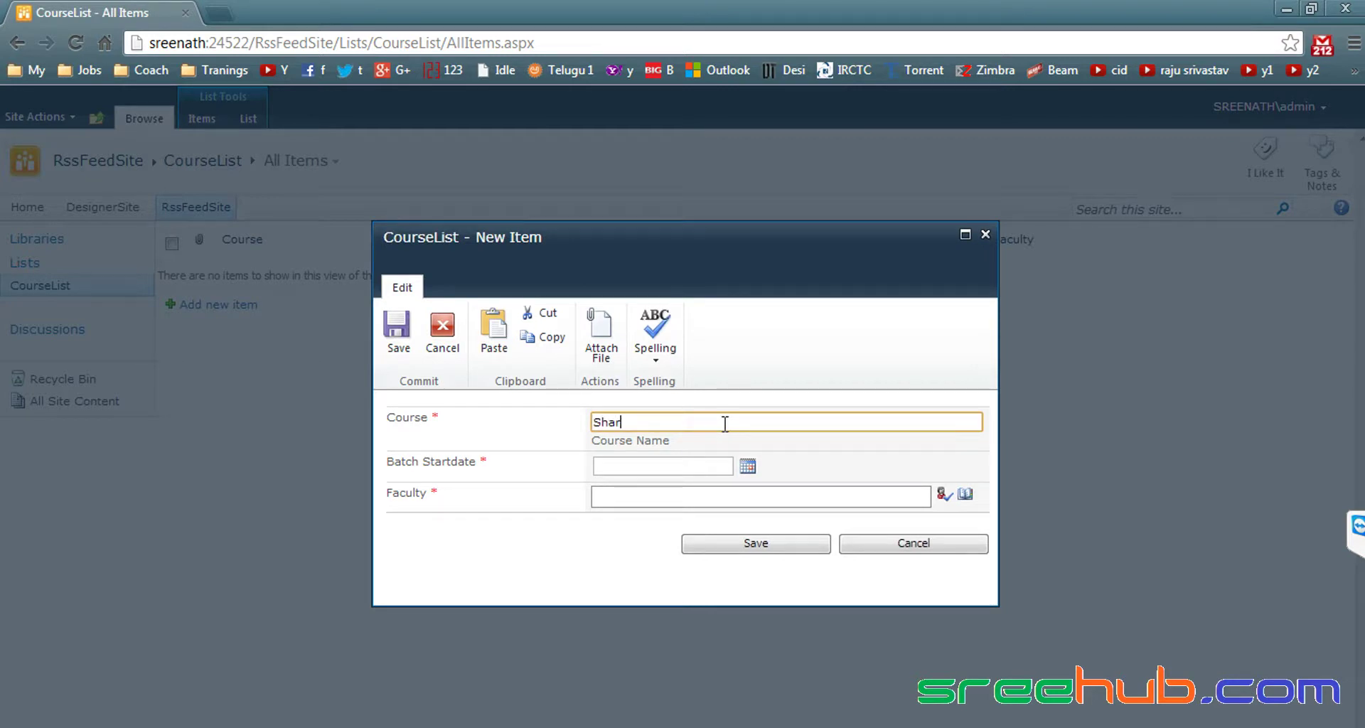
key("Tab")
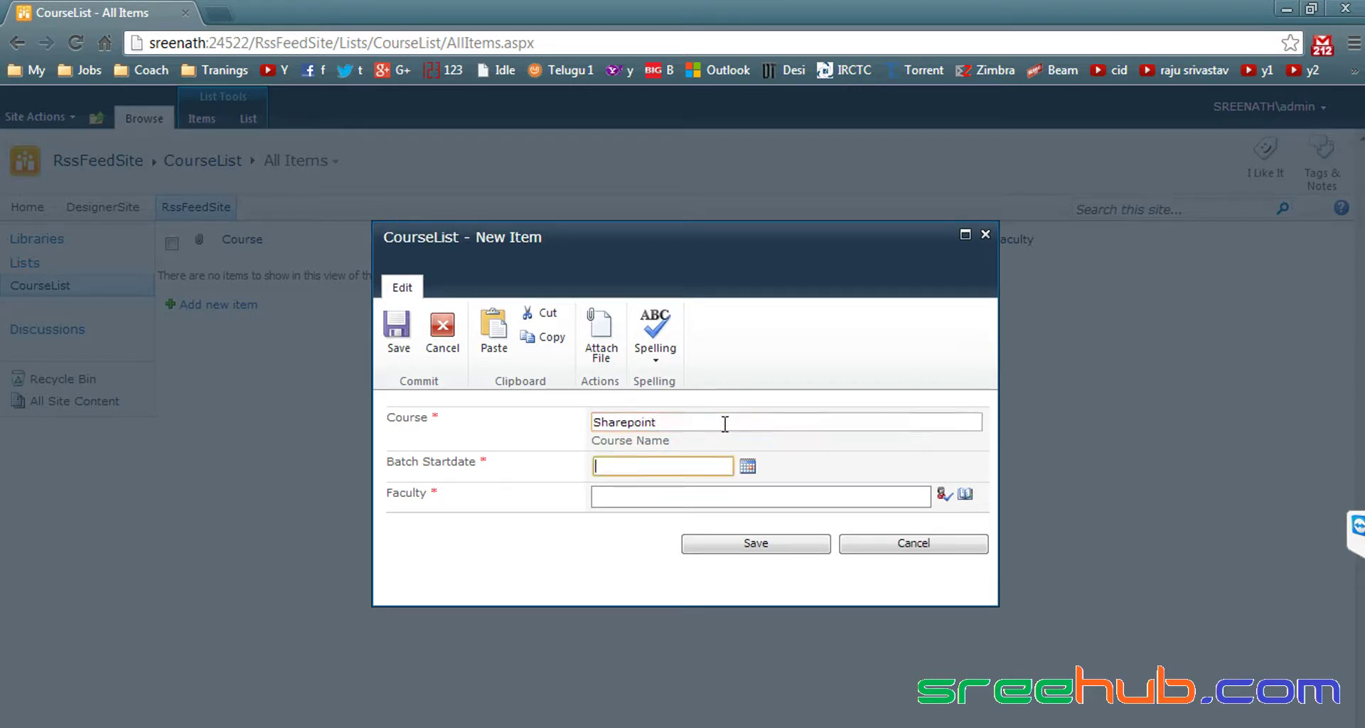
left_click(747, 466)
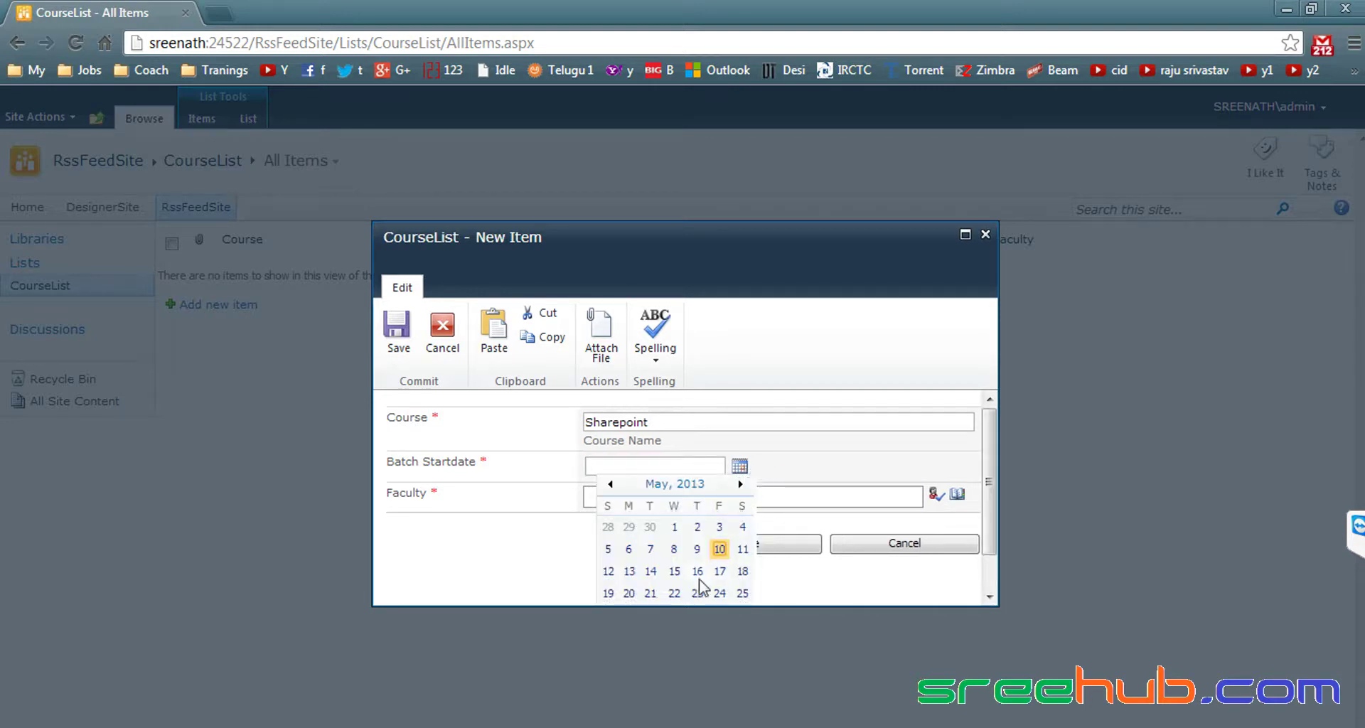
left_click(673, 573)
left_click(646, 493)
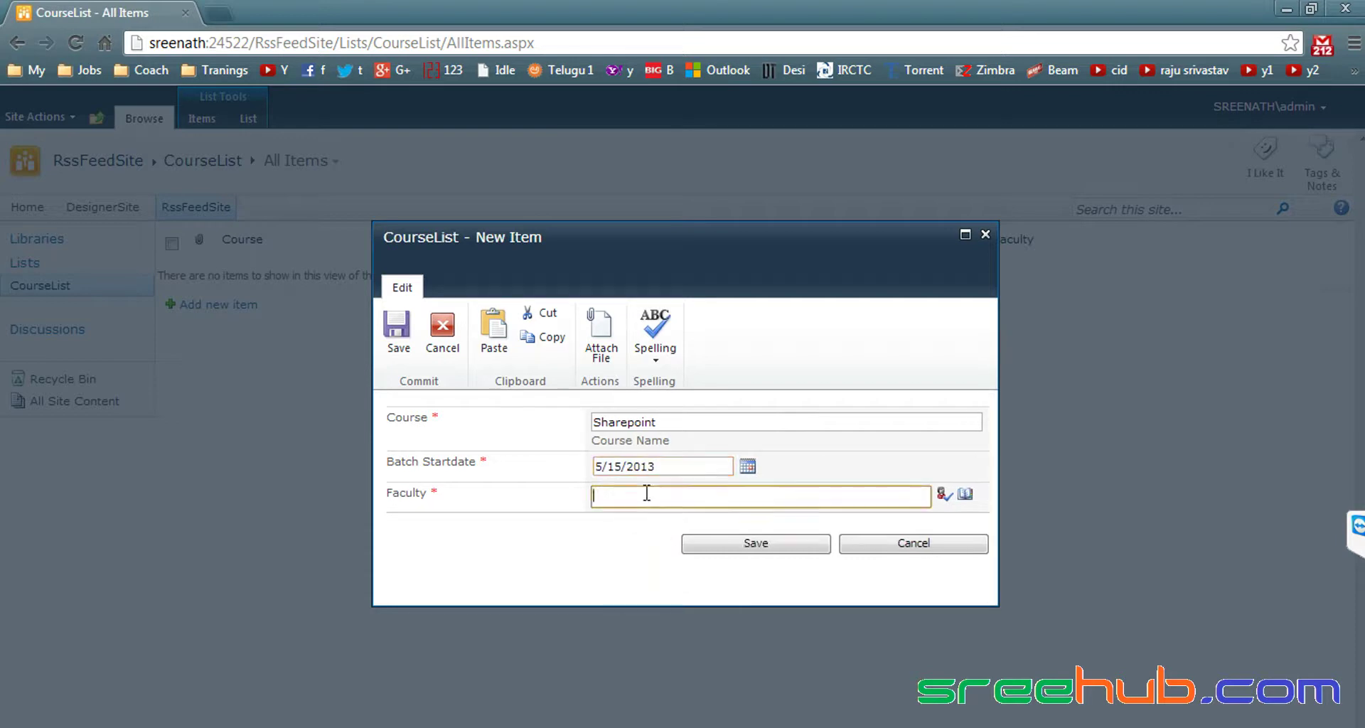
type("guest1")
key("ctrl+k")
left_click_drag(732, 496, 580, 505)
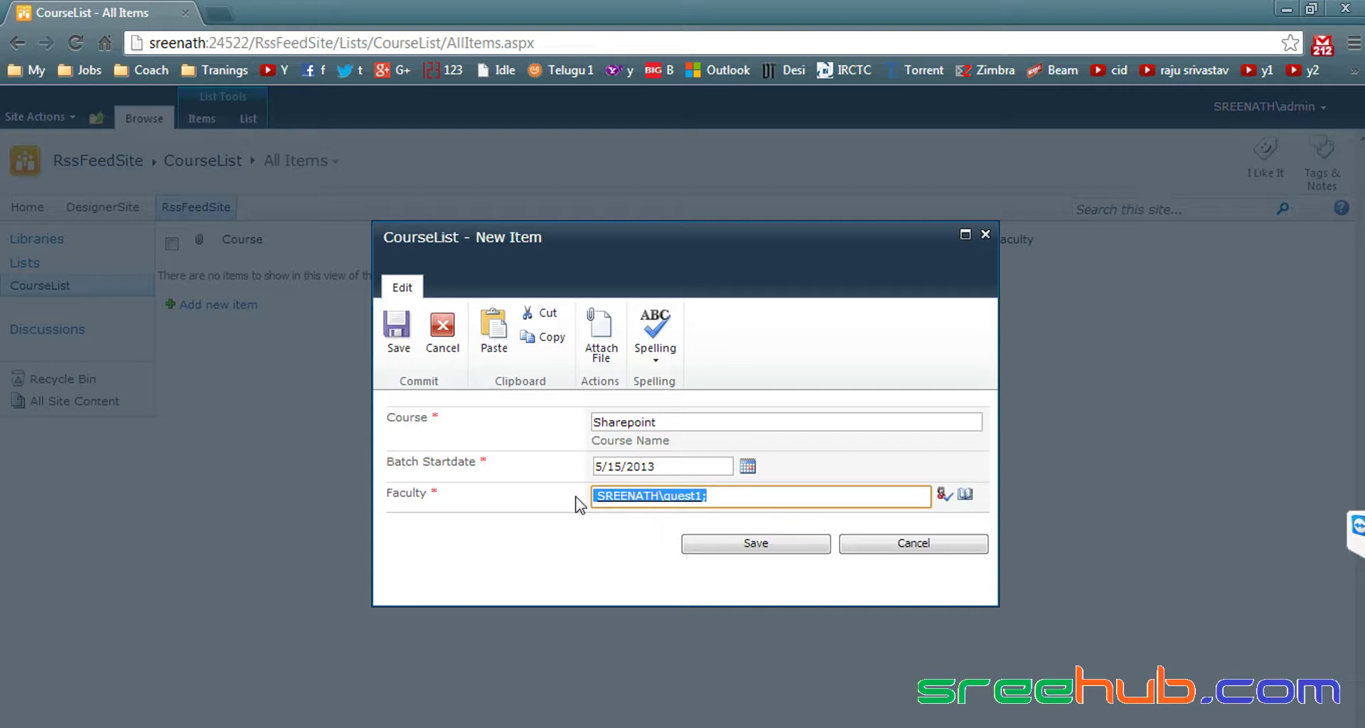
left_click(965, 495)
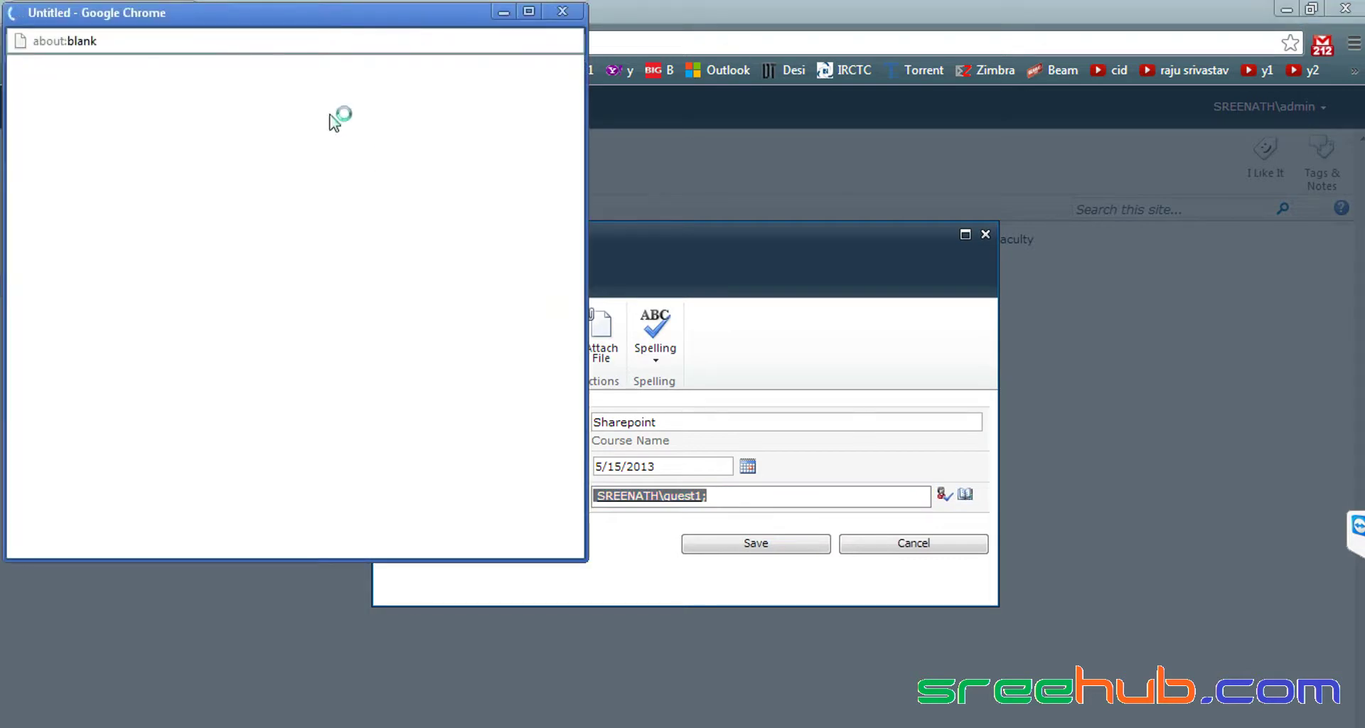
left_click_drag(316, 20, 749, 166)
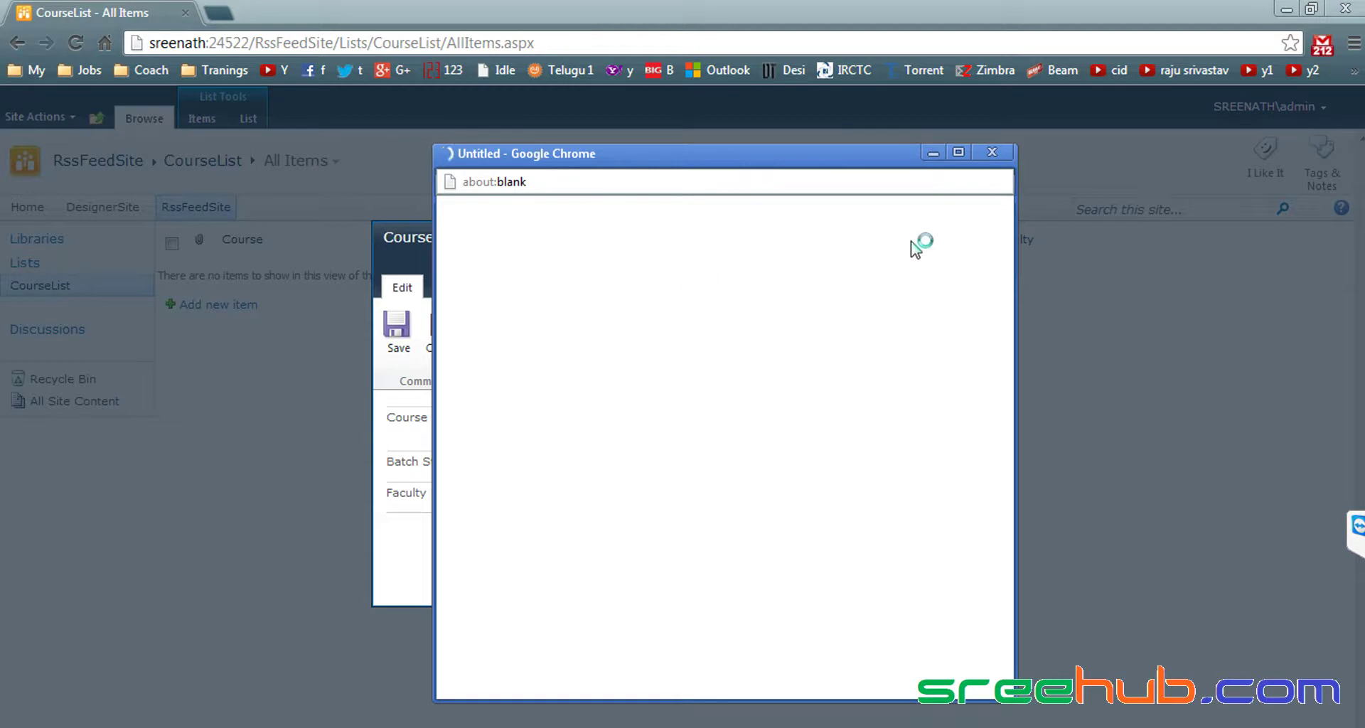
left_click(992, 153)
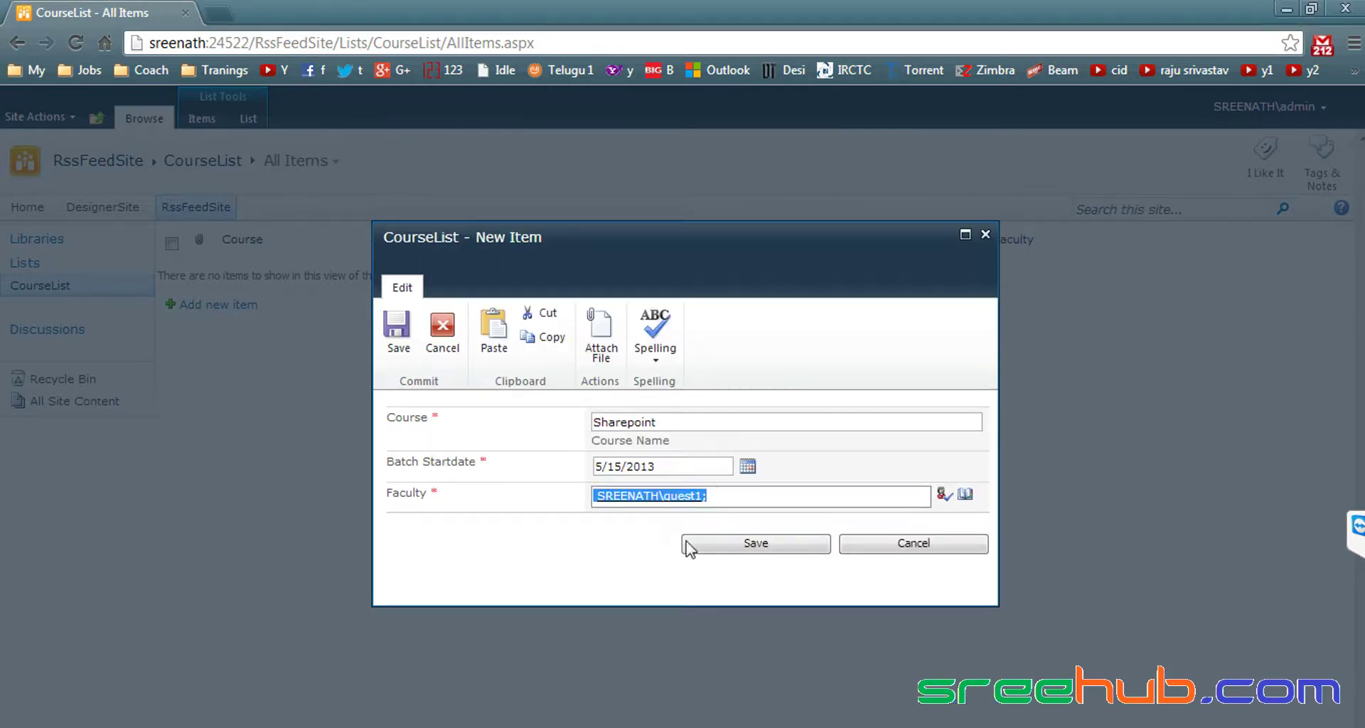
- Save the Sharepoint item and add a second one for course "Java" with batch start date 5/16/2013 and faculty guest2
left_click(732, 544)
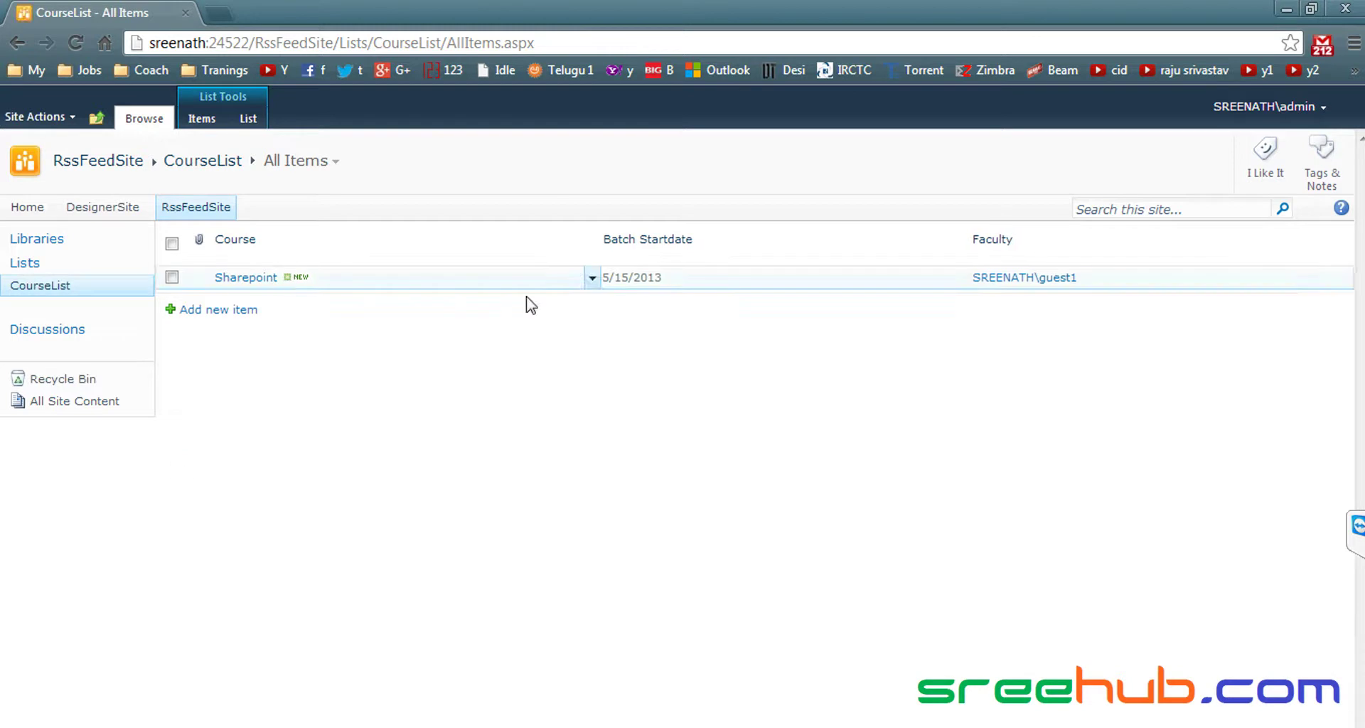
left_click(229, 314)
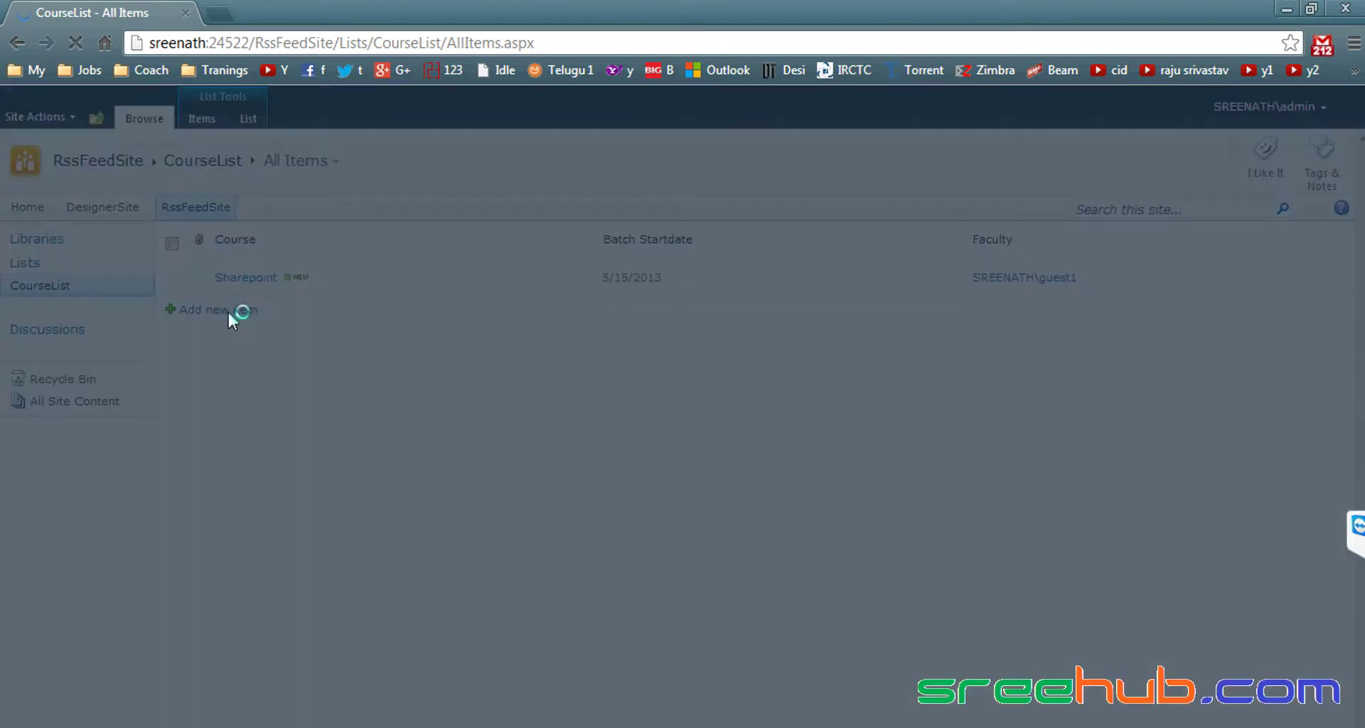
type("Java")
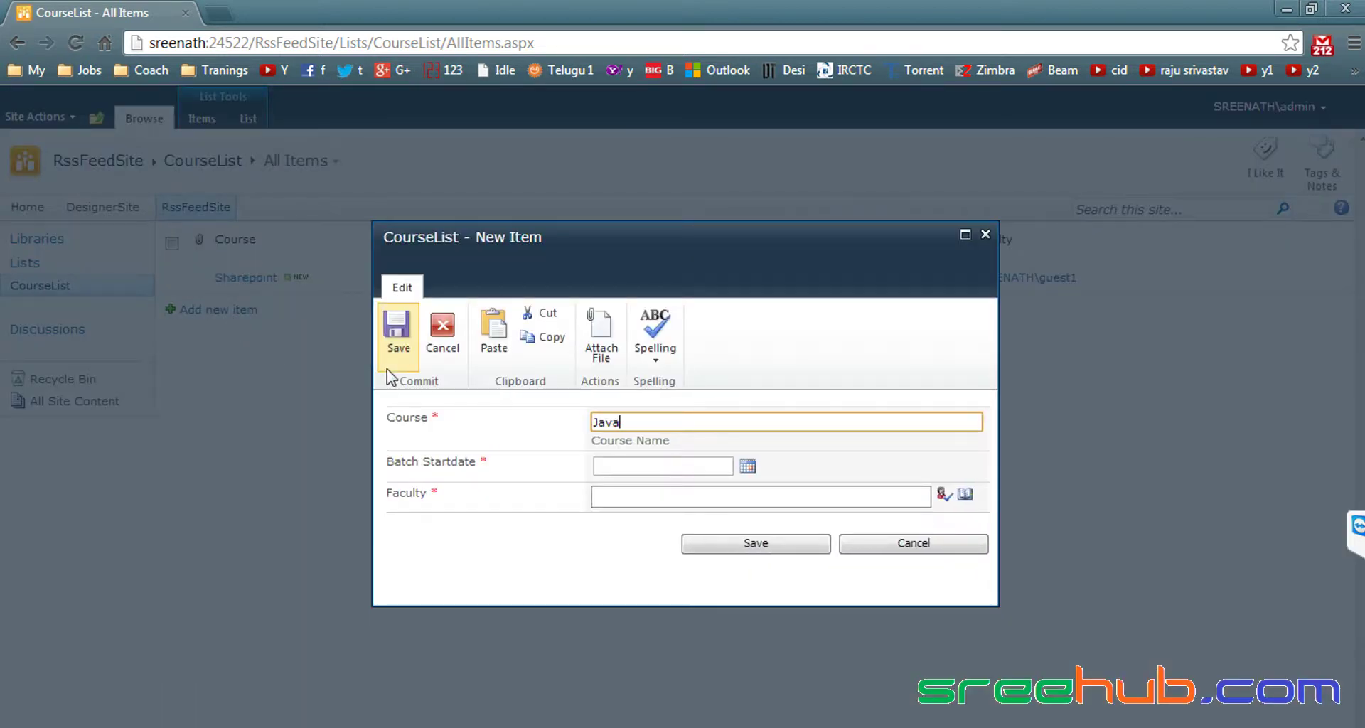
left_click(747, 466)
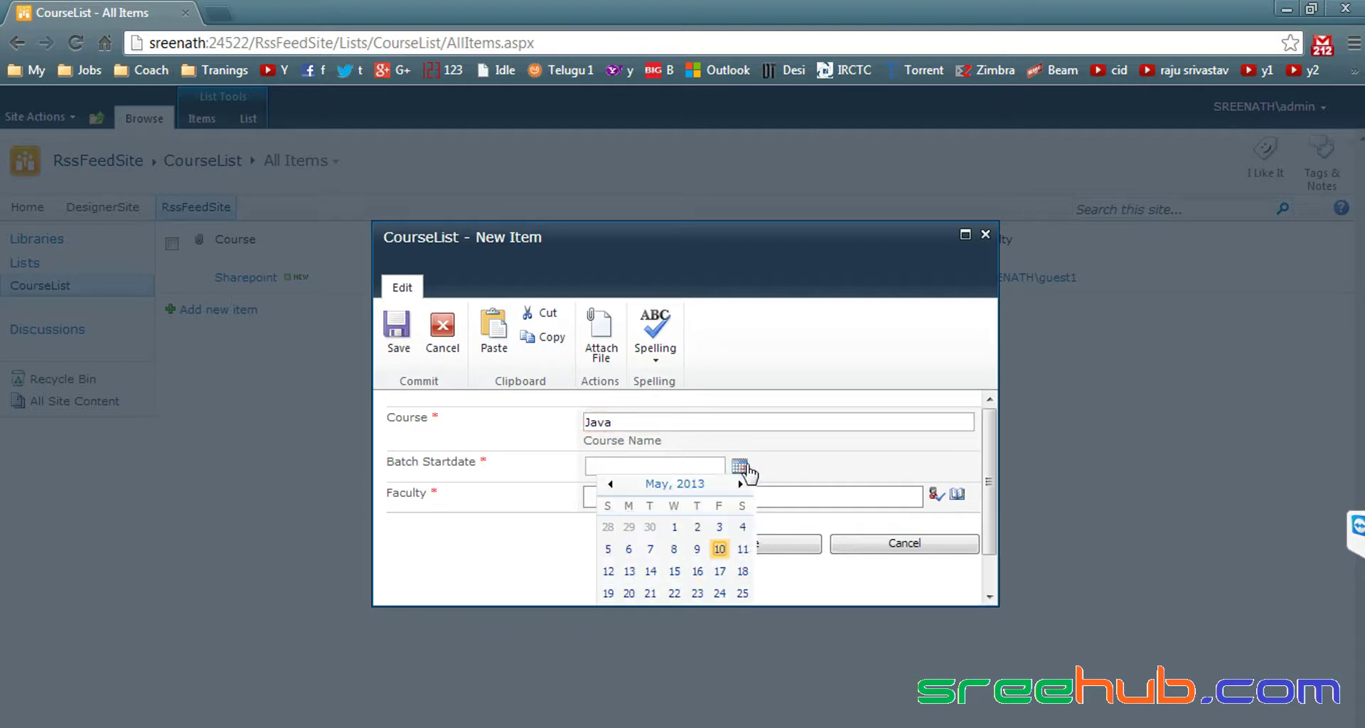
left_click(697, 572)
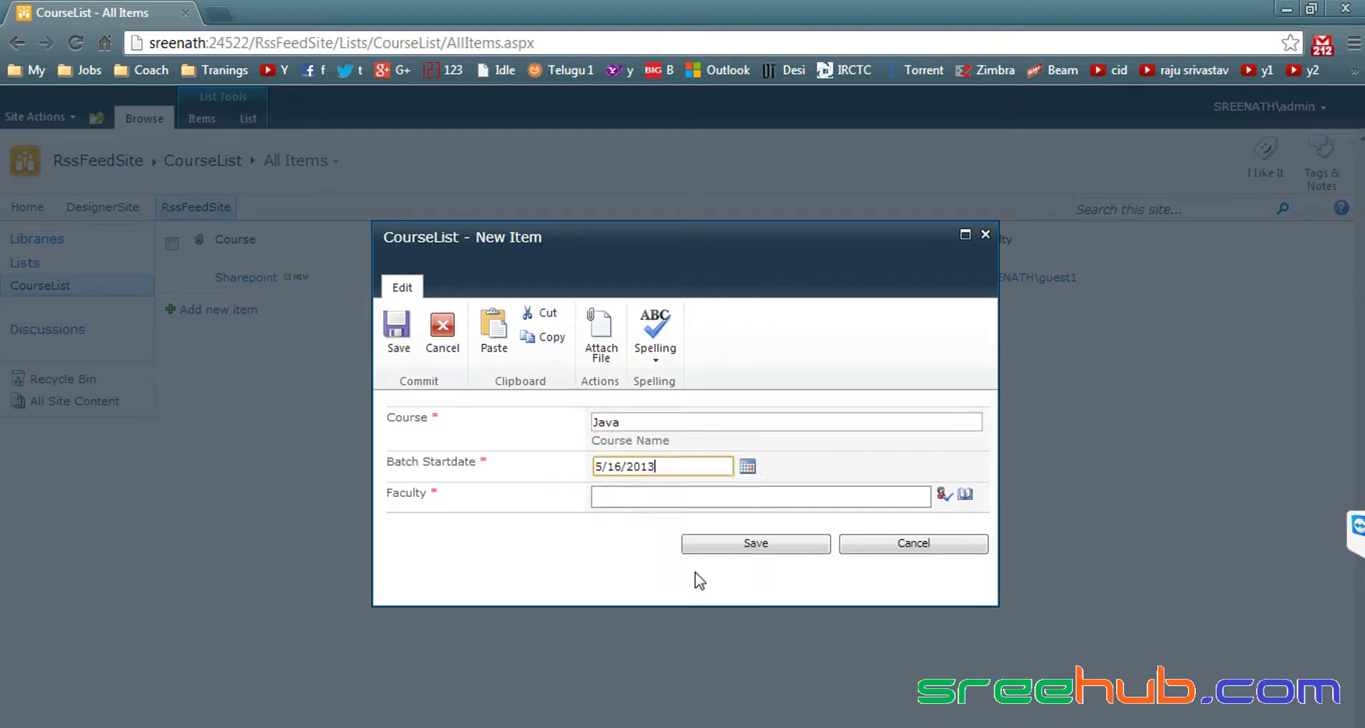
left_click(716, 496)
type("guest2")
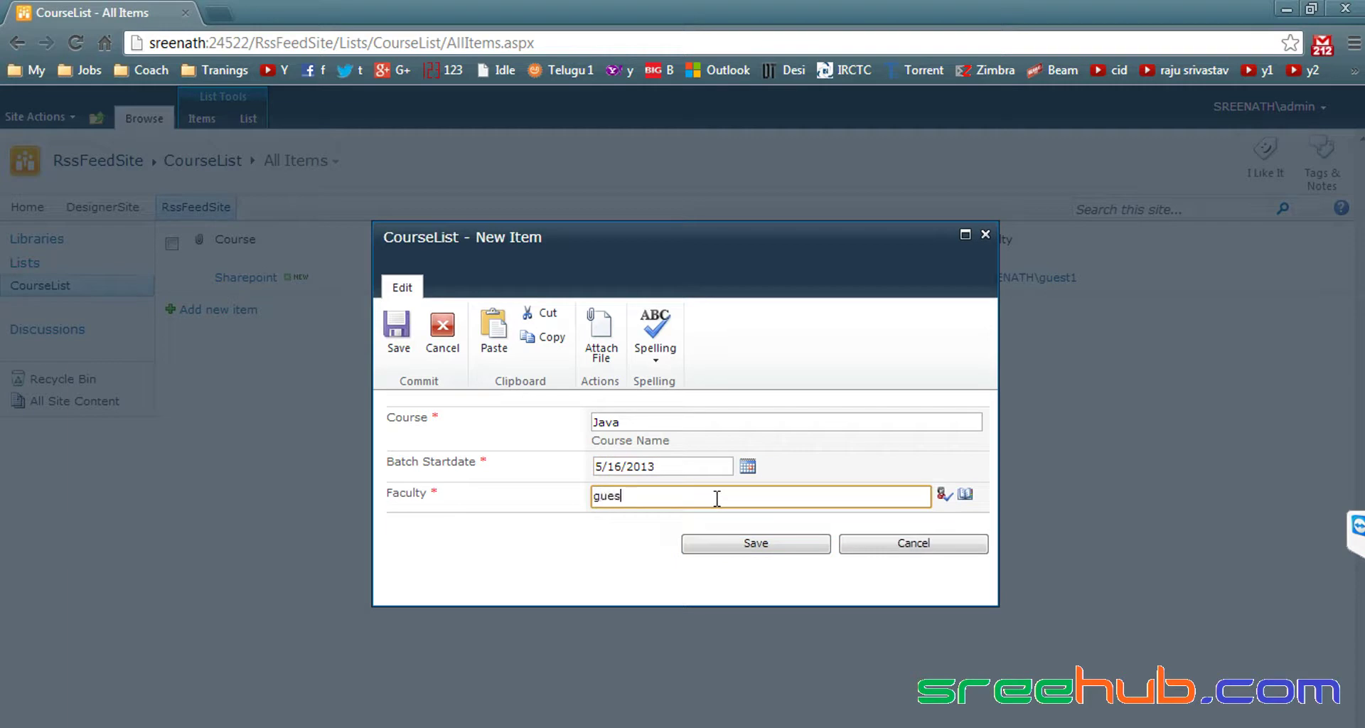
left_click(743, 543)
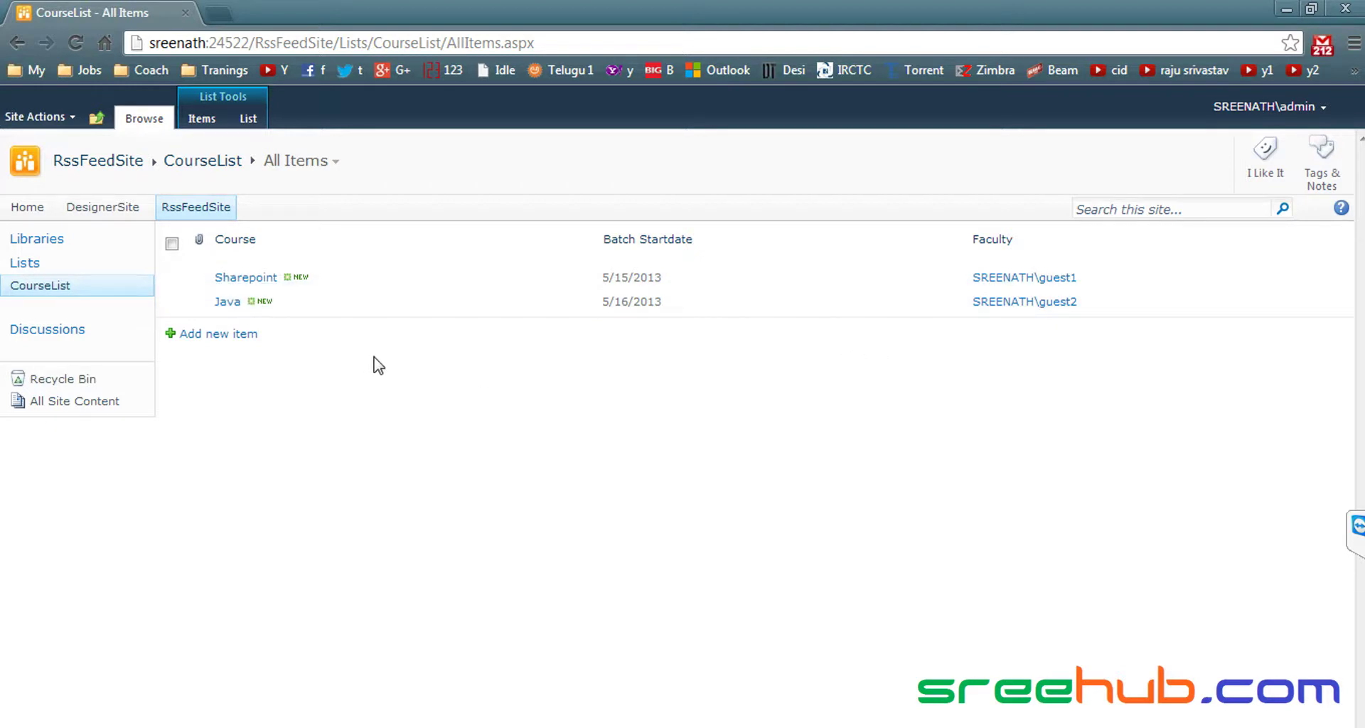
- Switch to Internet Explorer and open the RssFeedSite subsite
left_click(183, 722)
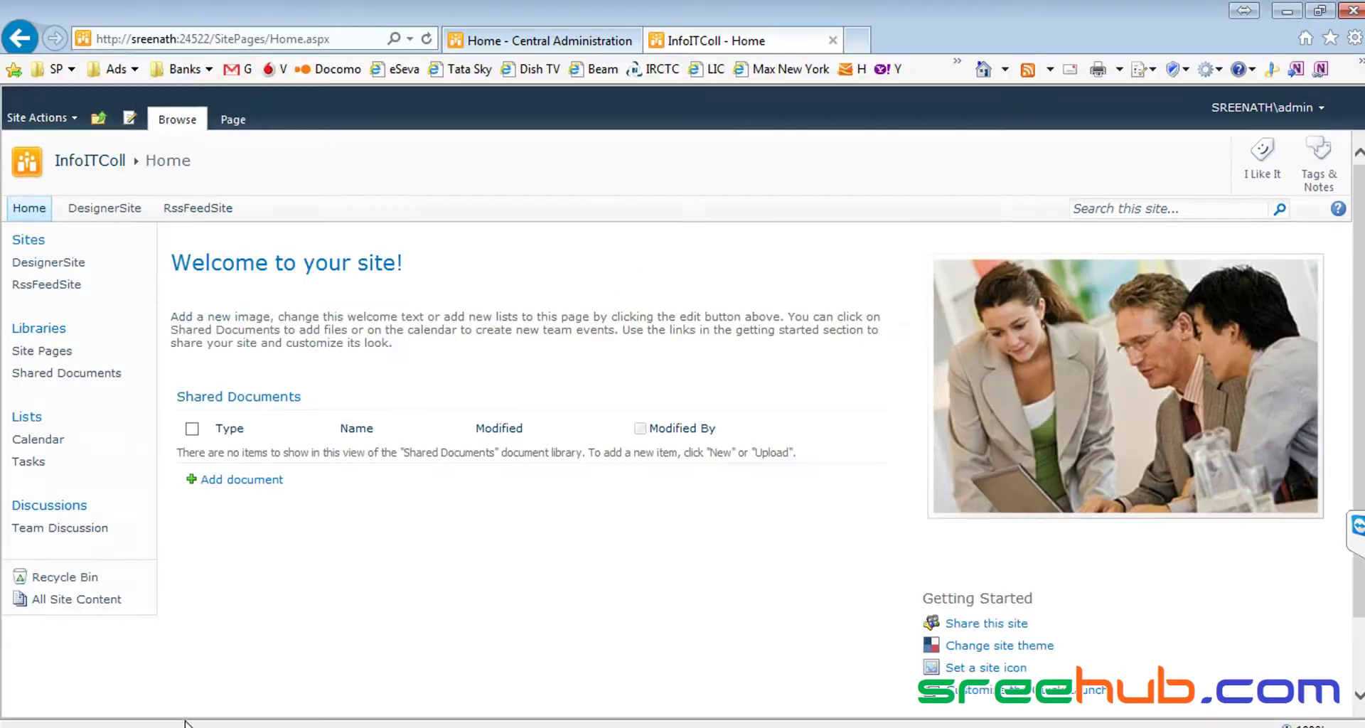
left_click(103, 167)
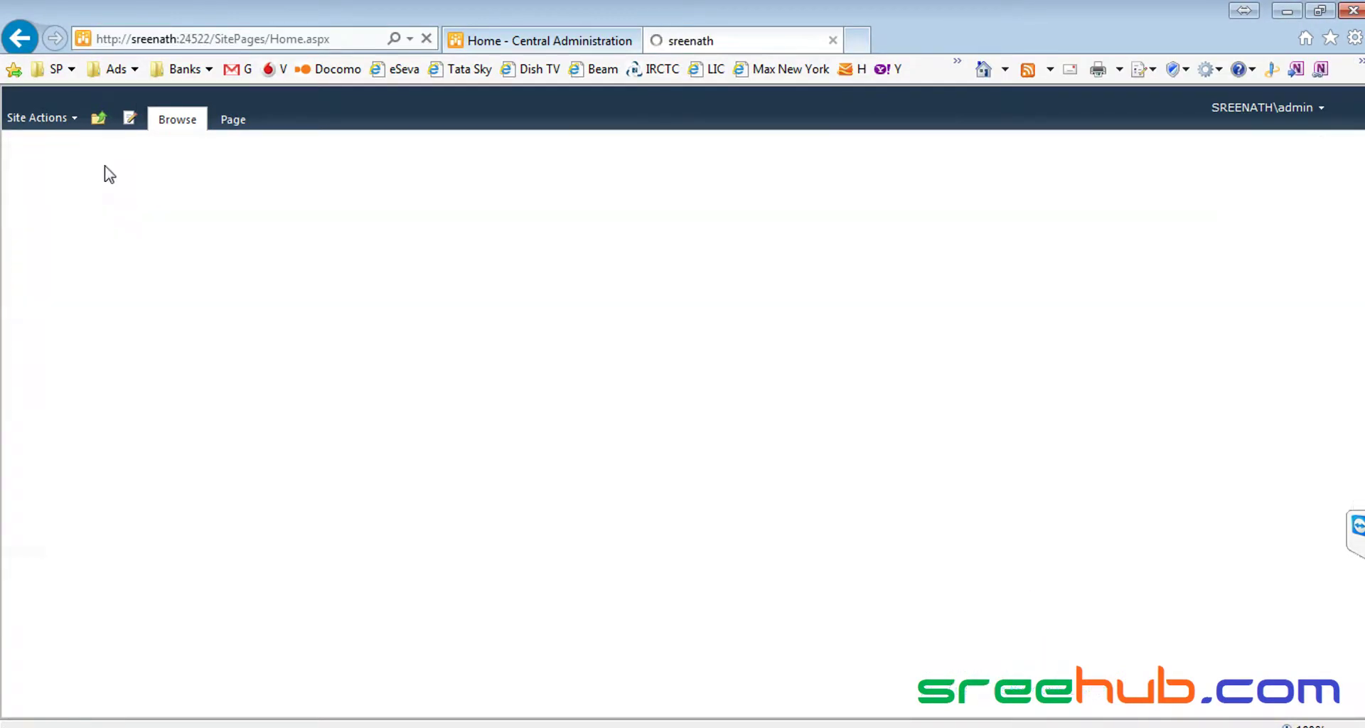
left_click(206, 210)
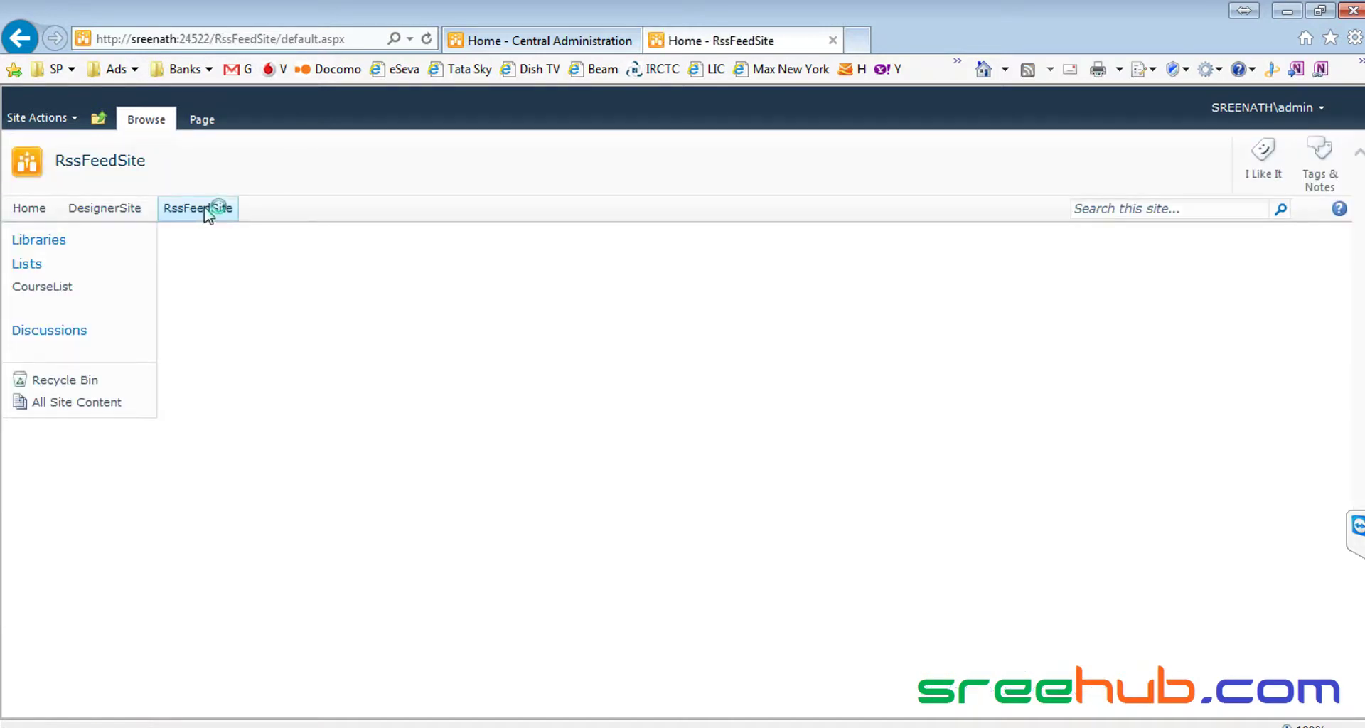
- Sign in to RssFeedSite as a different user, guest1, entering the account password, and return to the Internet Explorer window
left_click(1272, 108)
left_click(1159, 284)
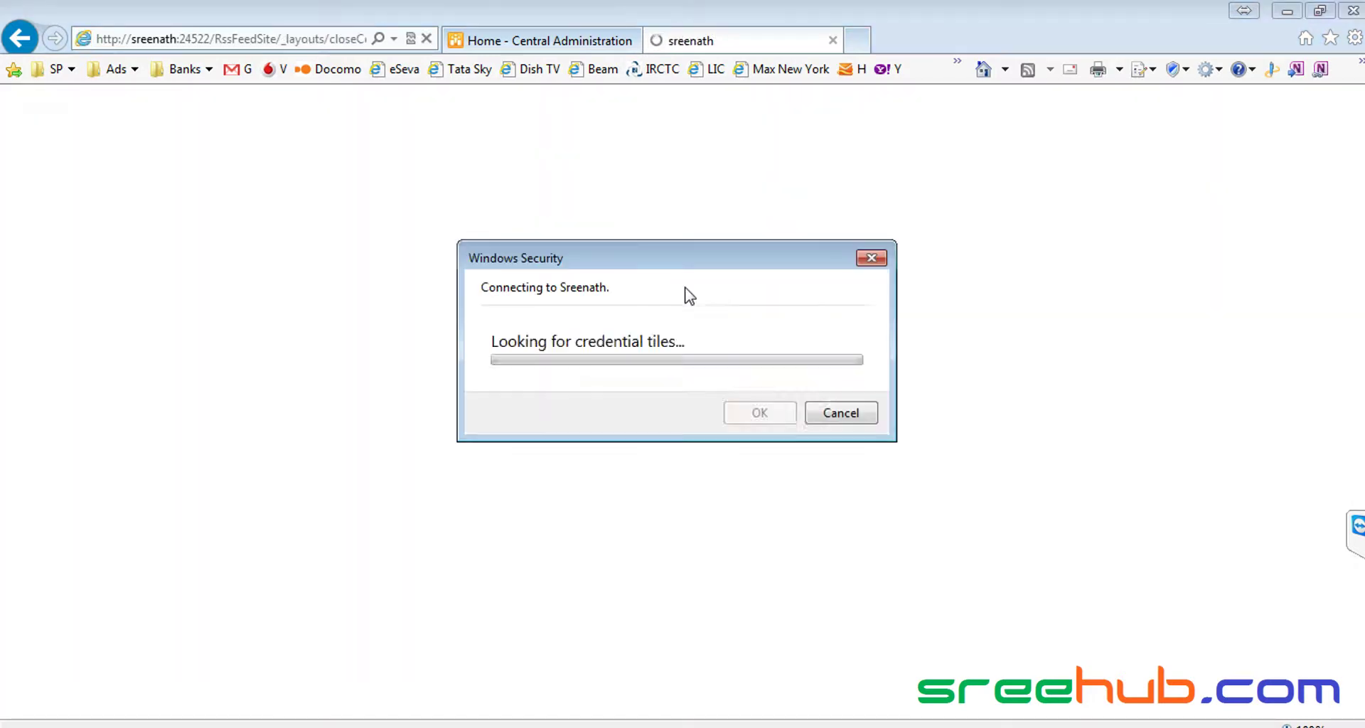
type("•••••")
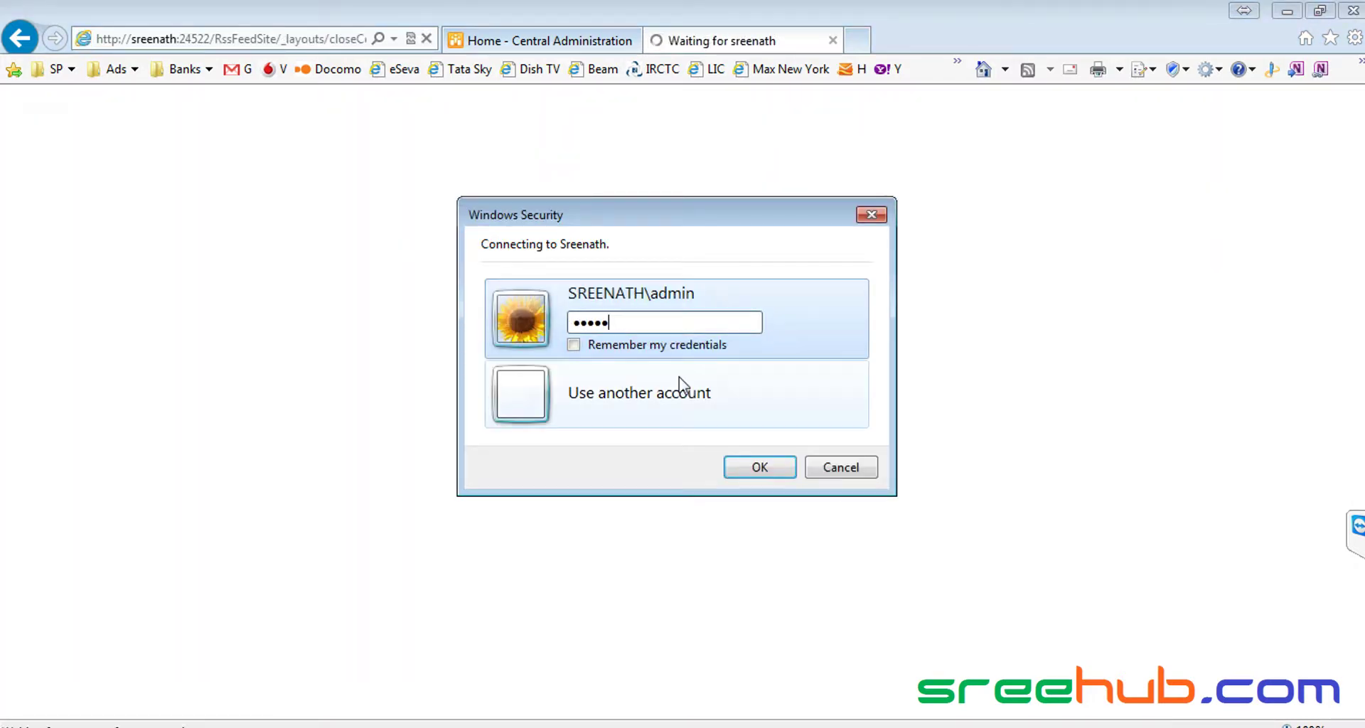
left_click(669, 395)
type("gues")
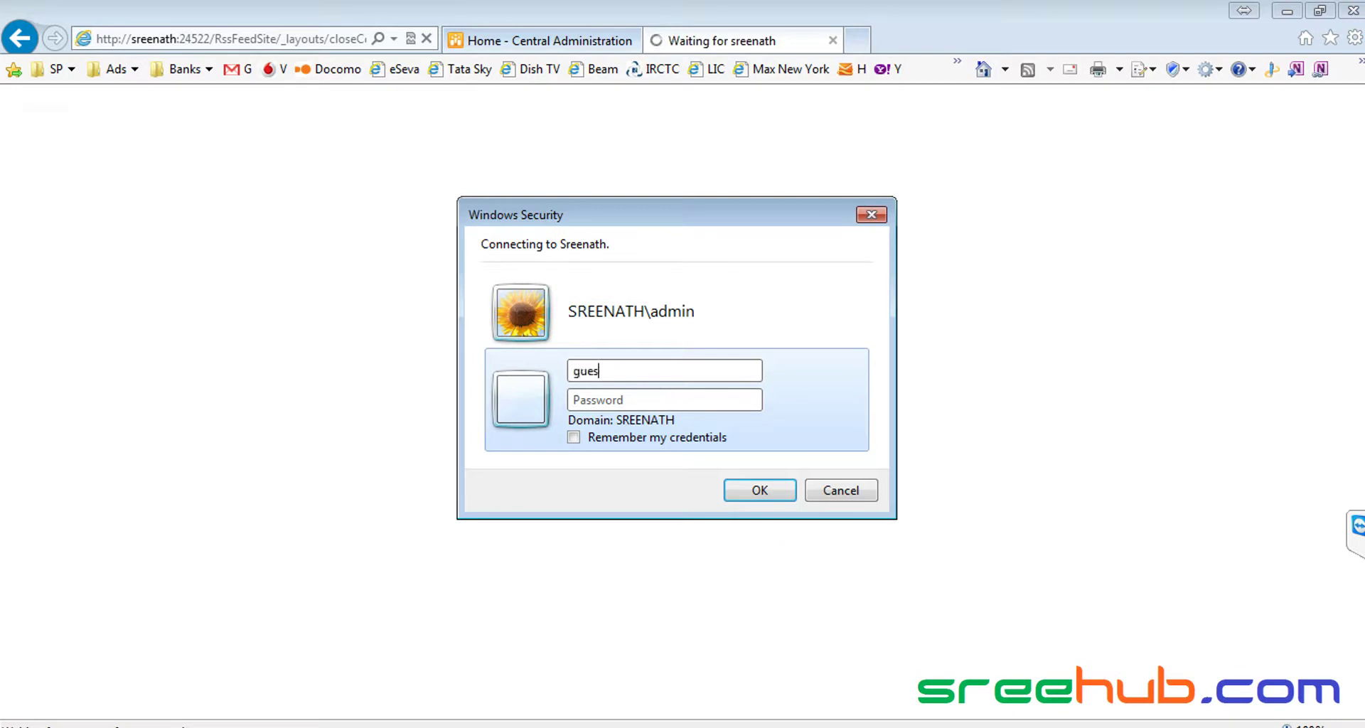
type("•••••")
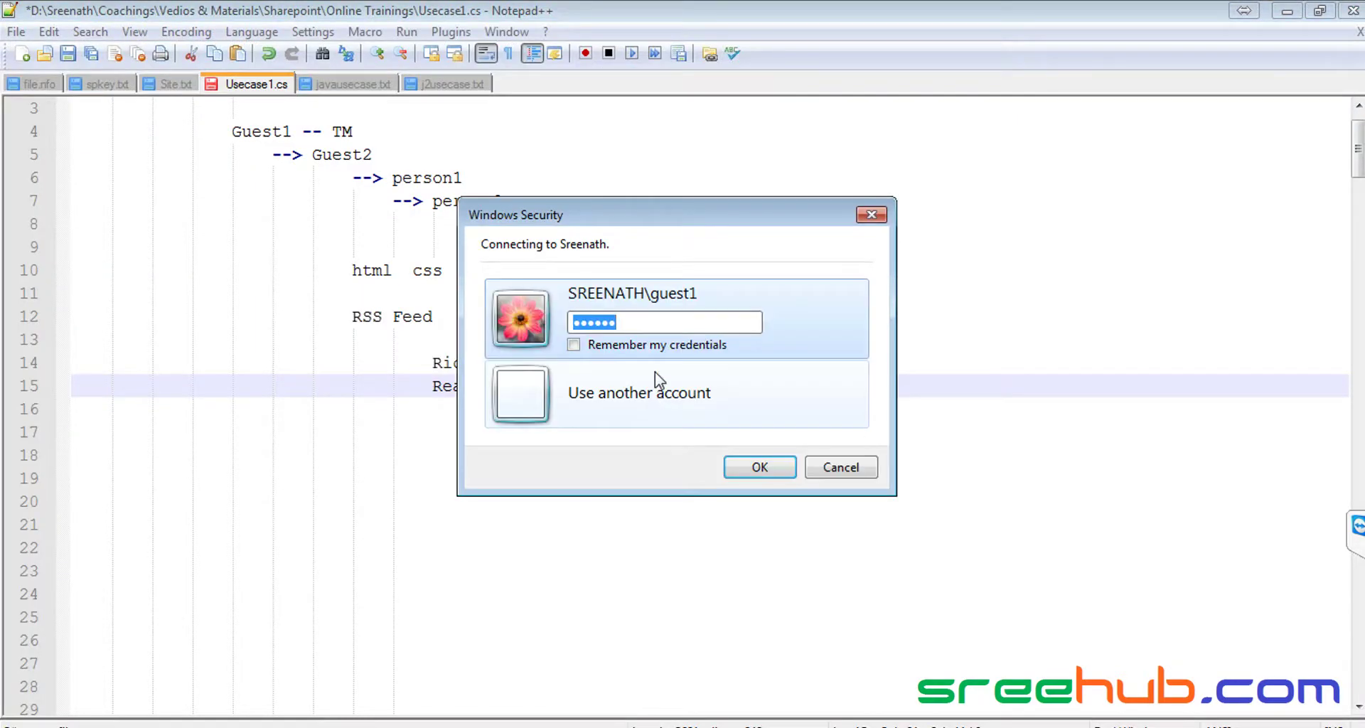
type("••••••")
key("Return")
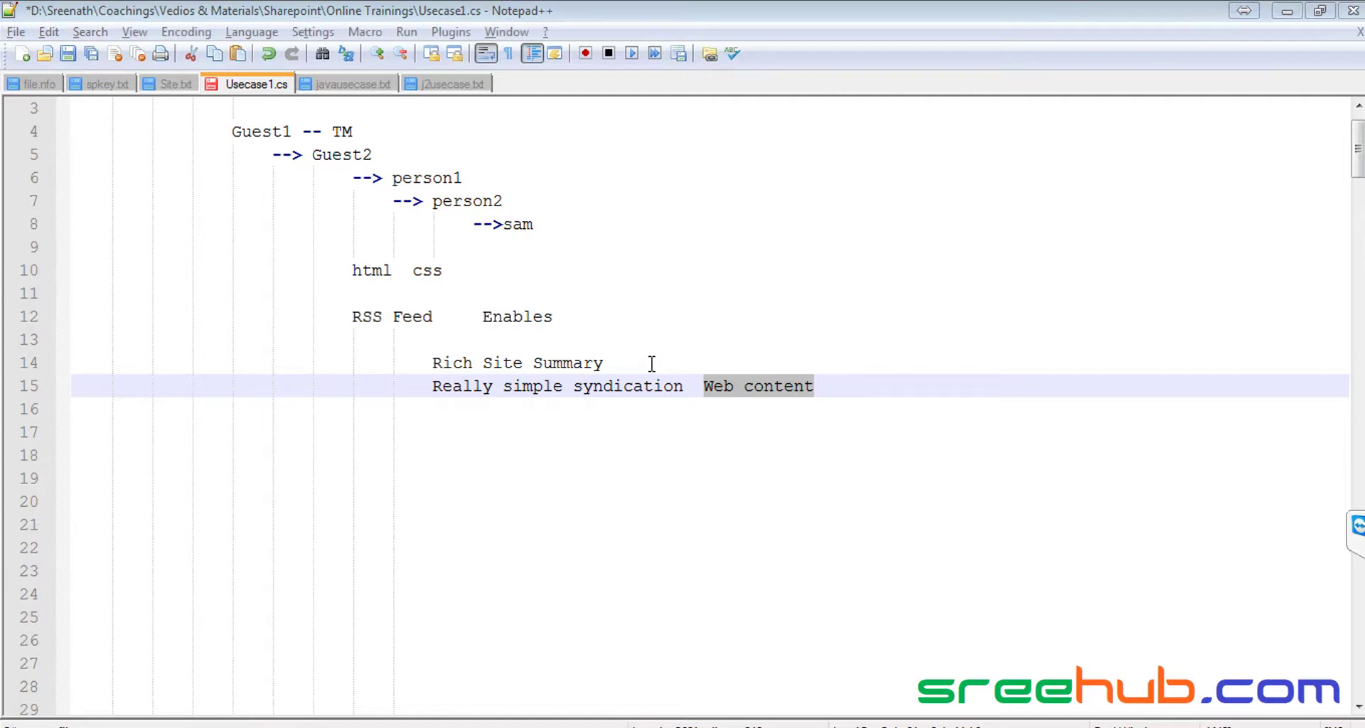
left_click(152, 720)
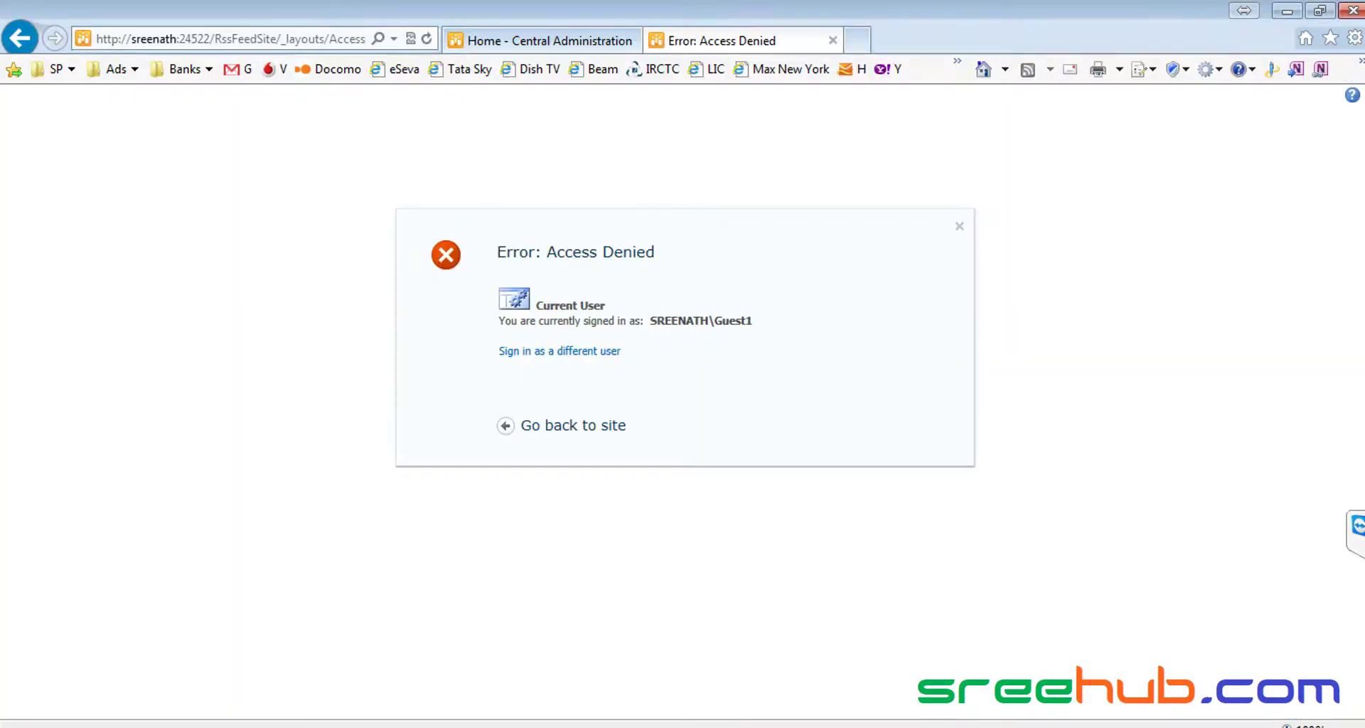
- Switch to Chrome and add guest1 to the RssFeedSite Members group through the site permissions
left_click(185, 724)
left_click(92, 167)
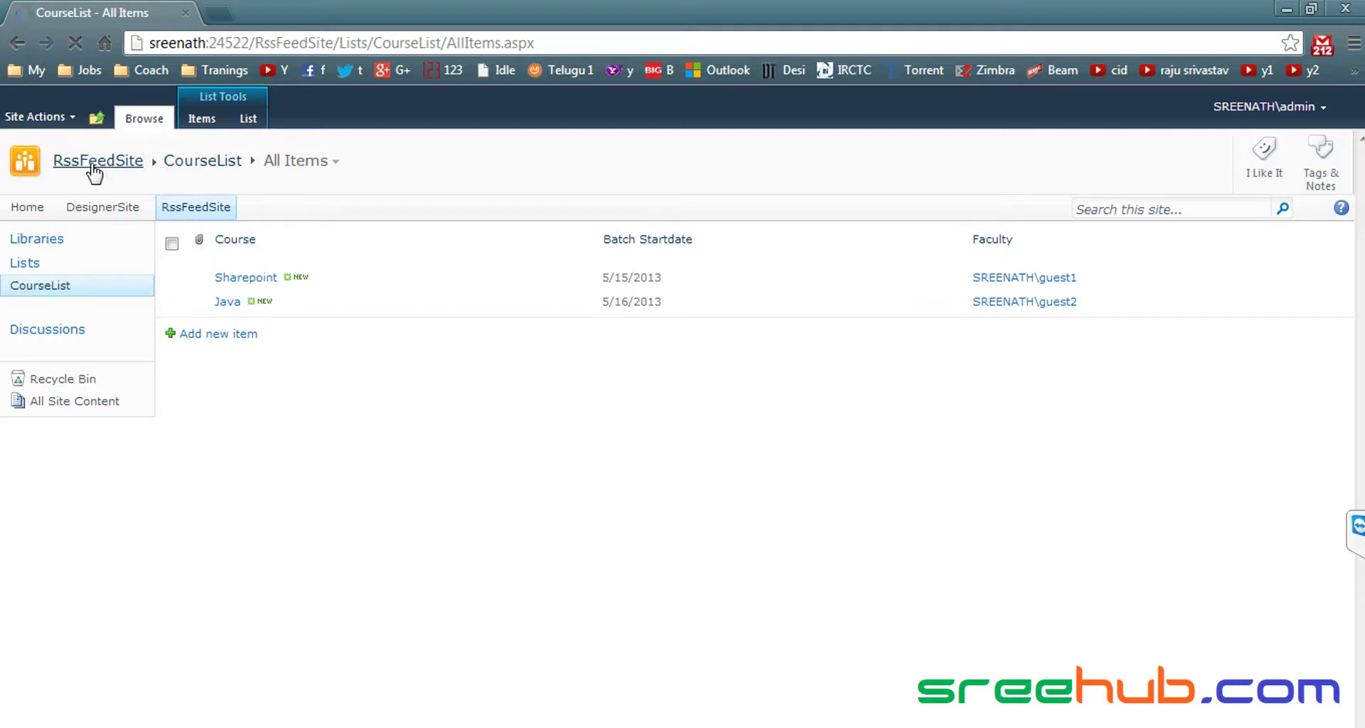
left_click(51, 119)
left_click(62, 485)
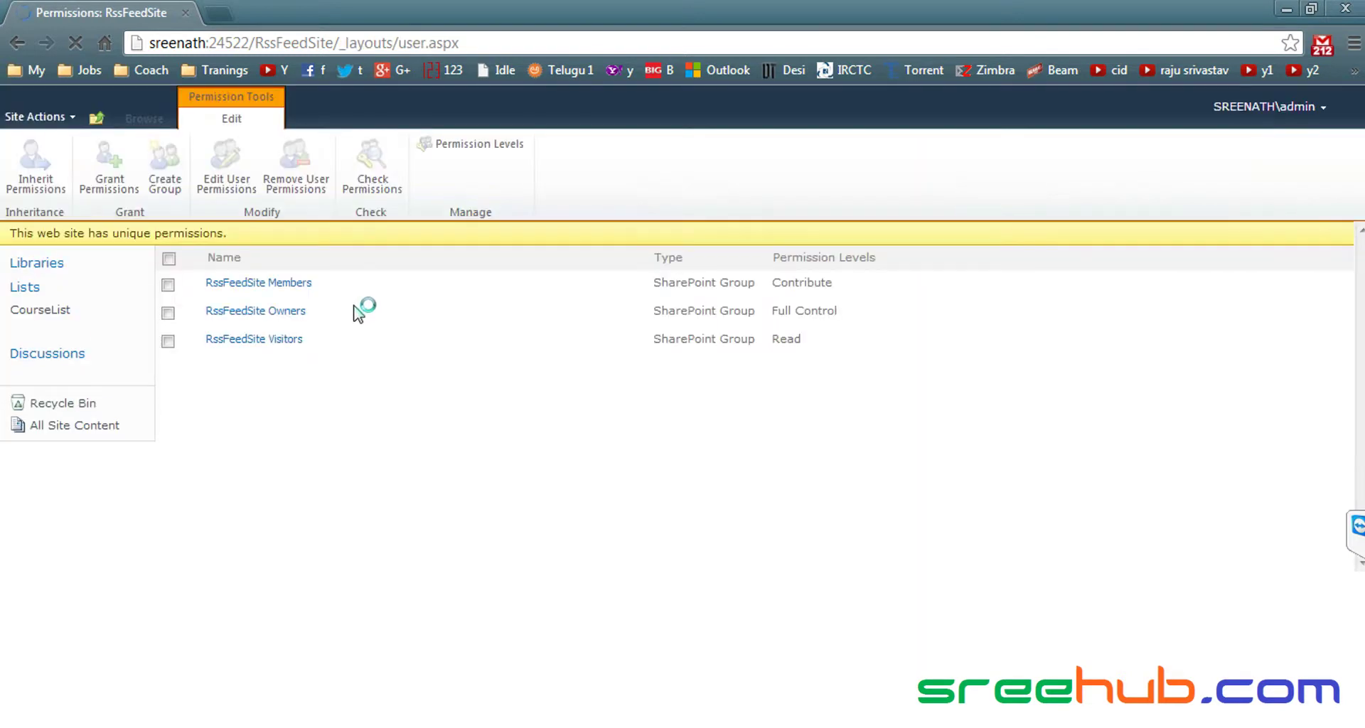
left_click(266, 284)
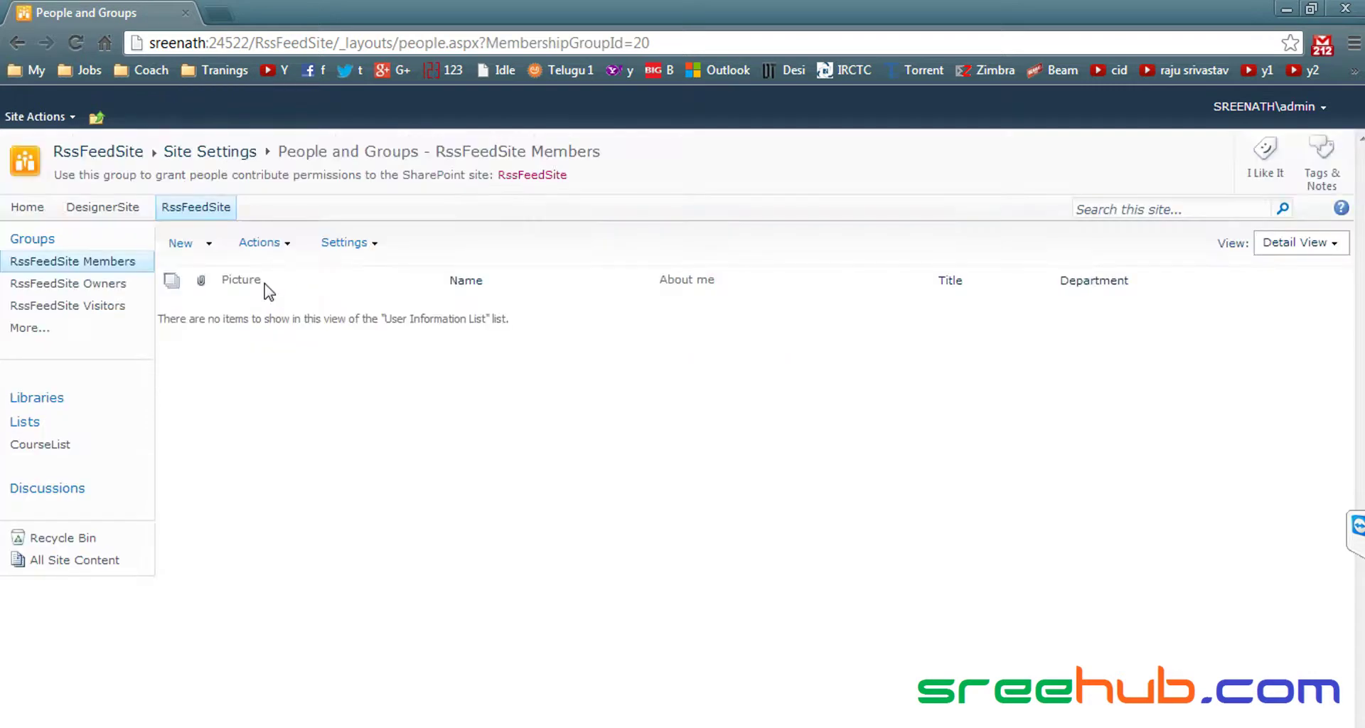
left_click(186, 245)
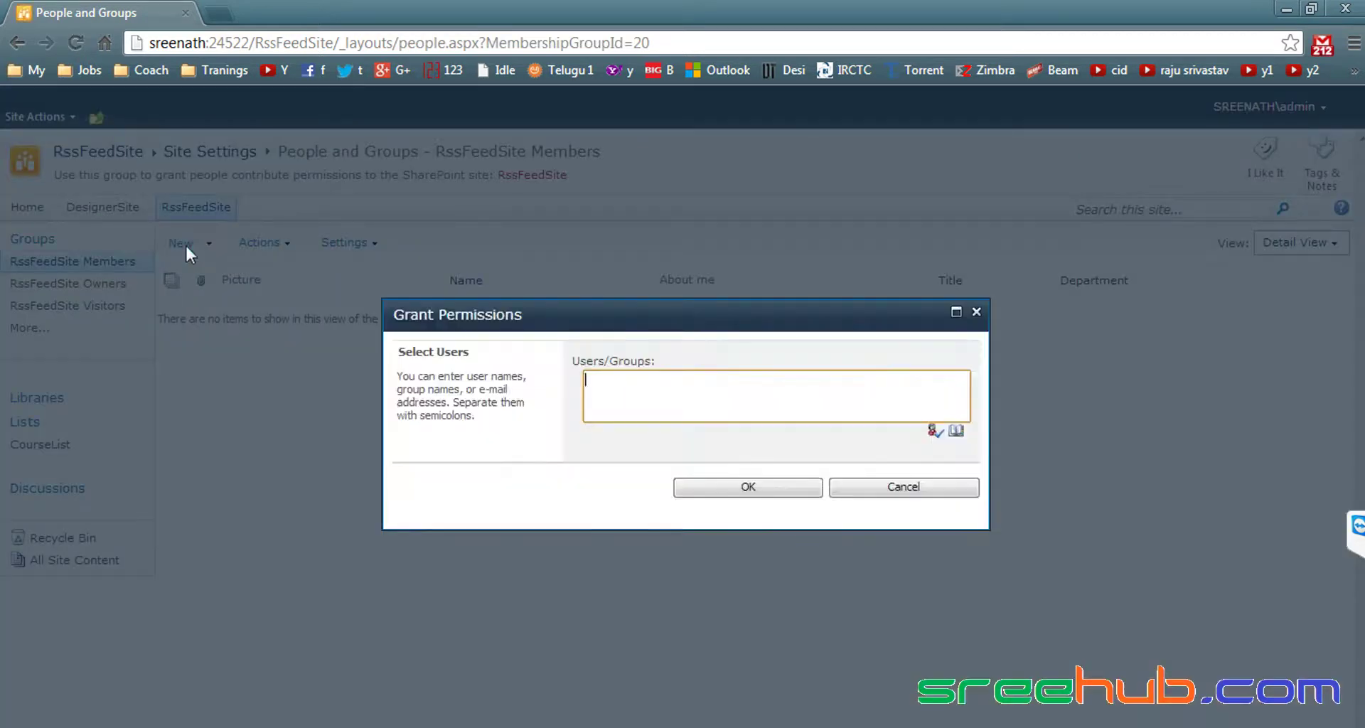
type("guest1")
key("ctrl+k")
left_click(730, 489)
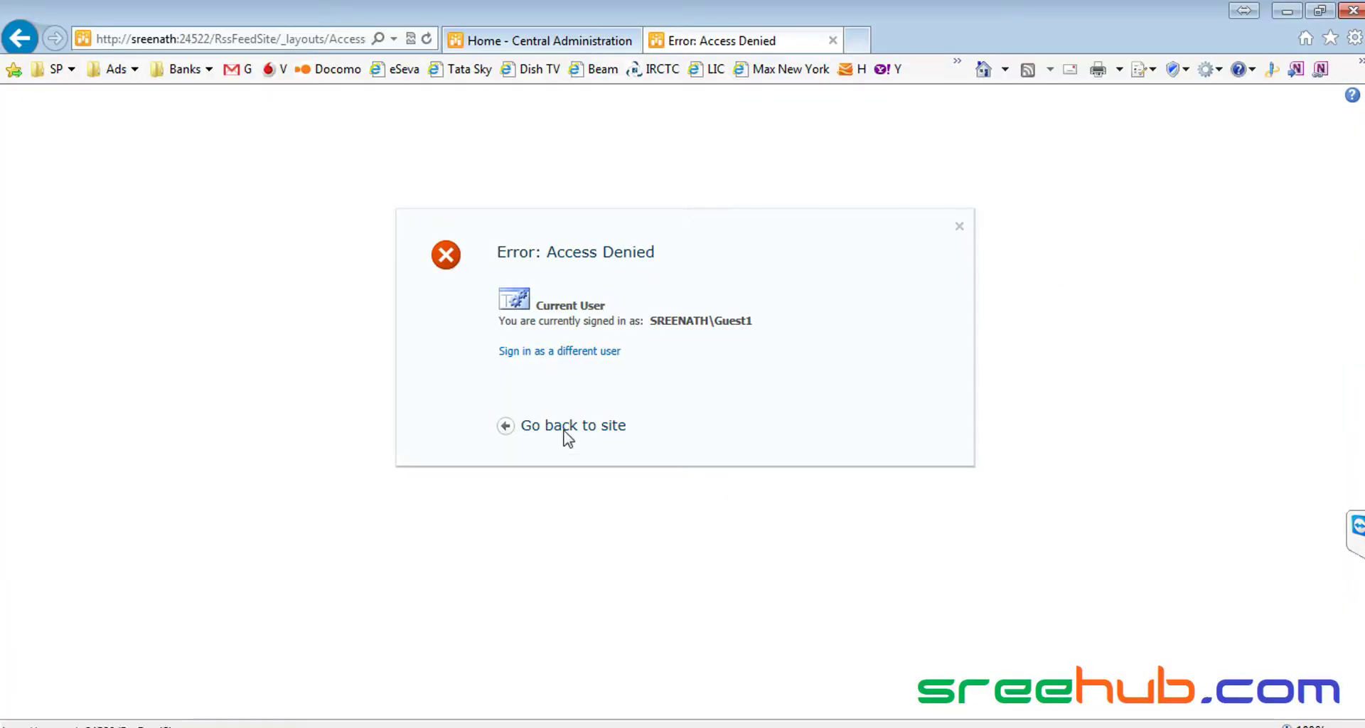
- Check RssFeedSite as guest1 in Internet Explorer, and view the CourseList items in Chrome
left_click(569, 426)
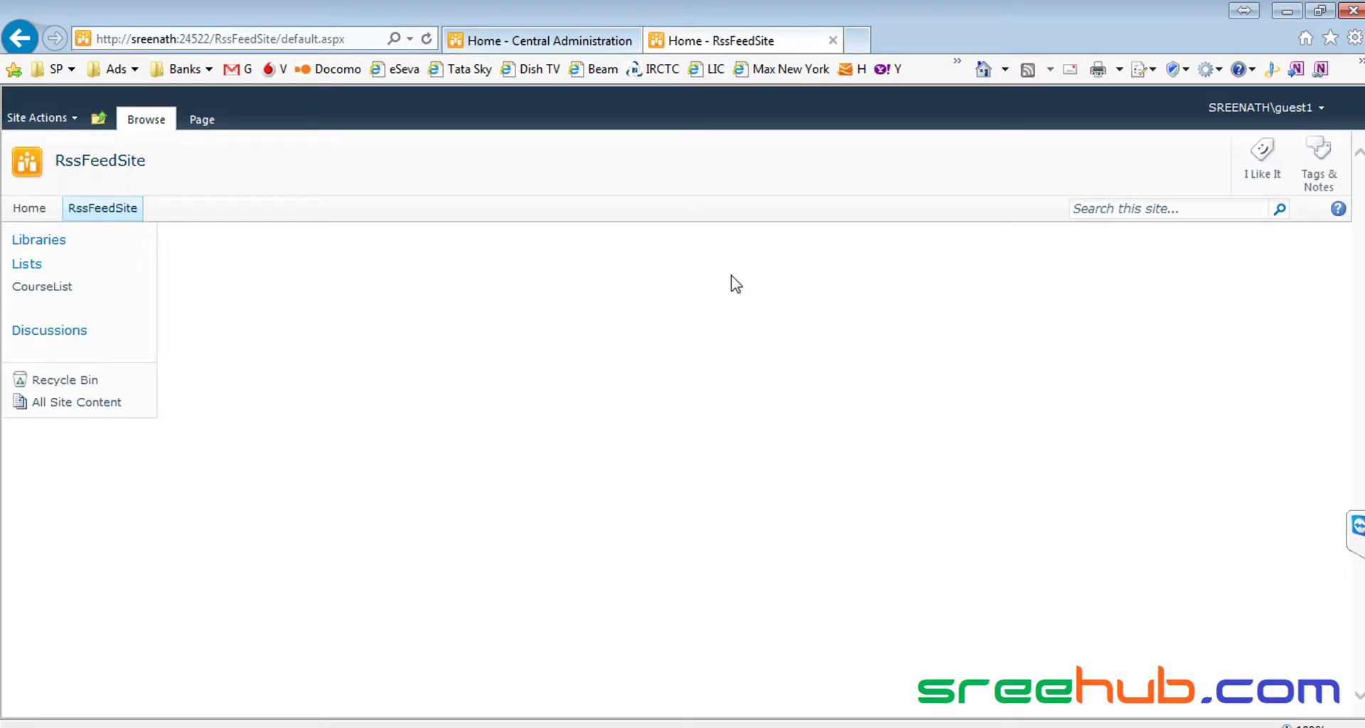
key("alt+Tab")
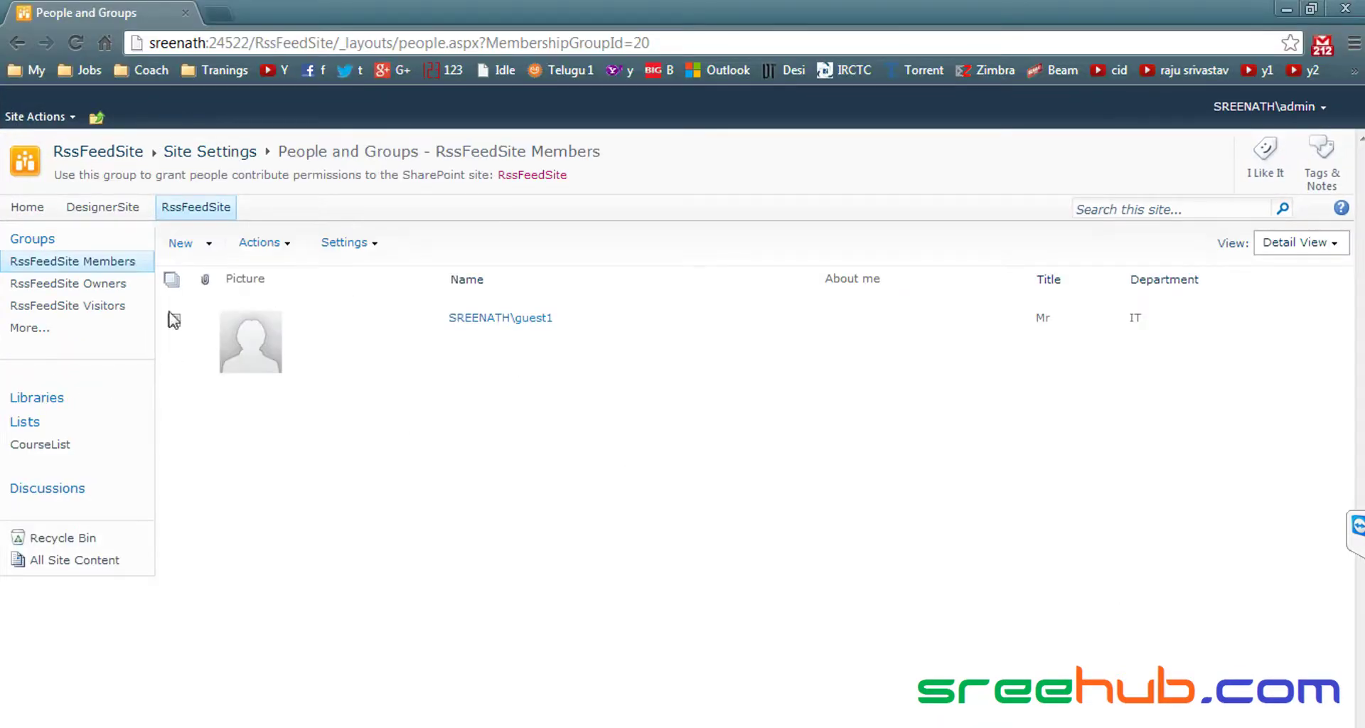
left_click(104, 155)
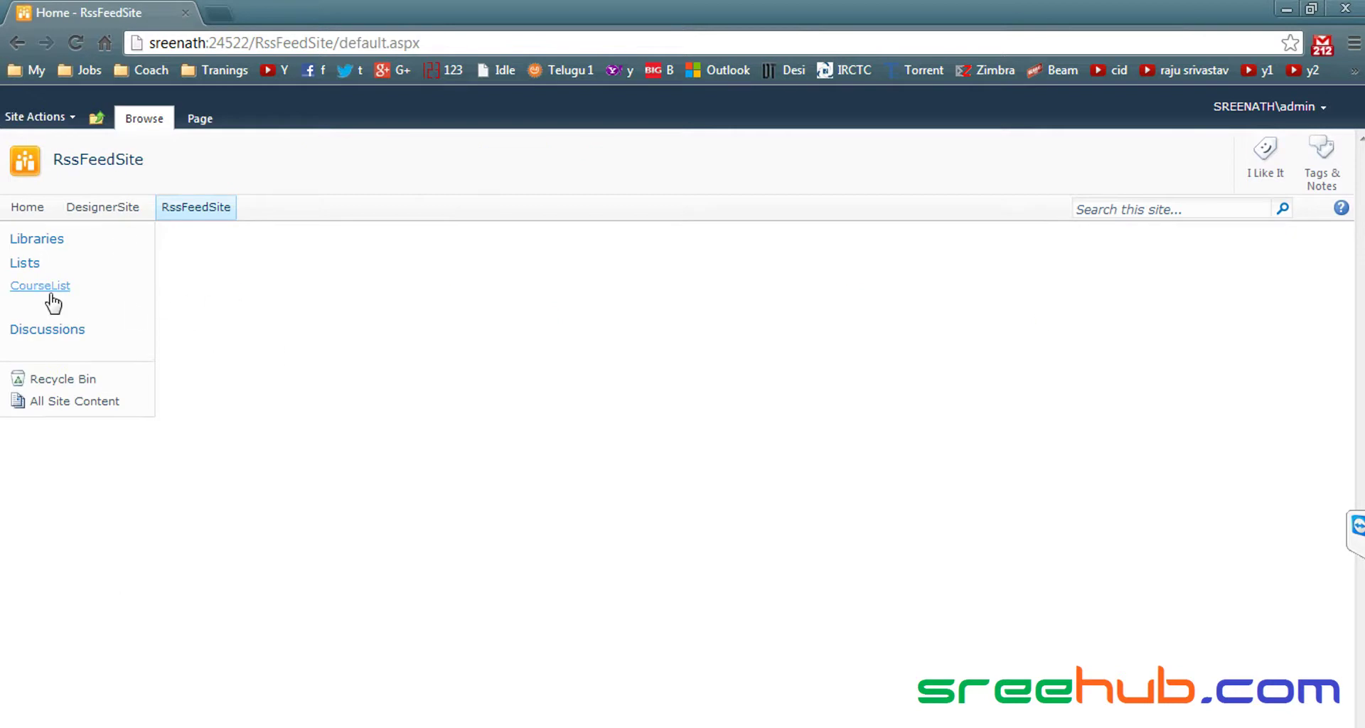
left_click(44, 287)
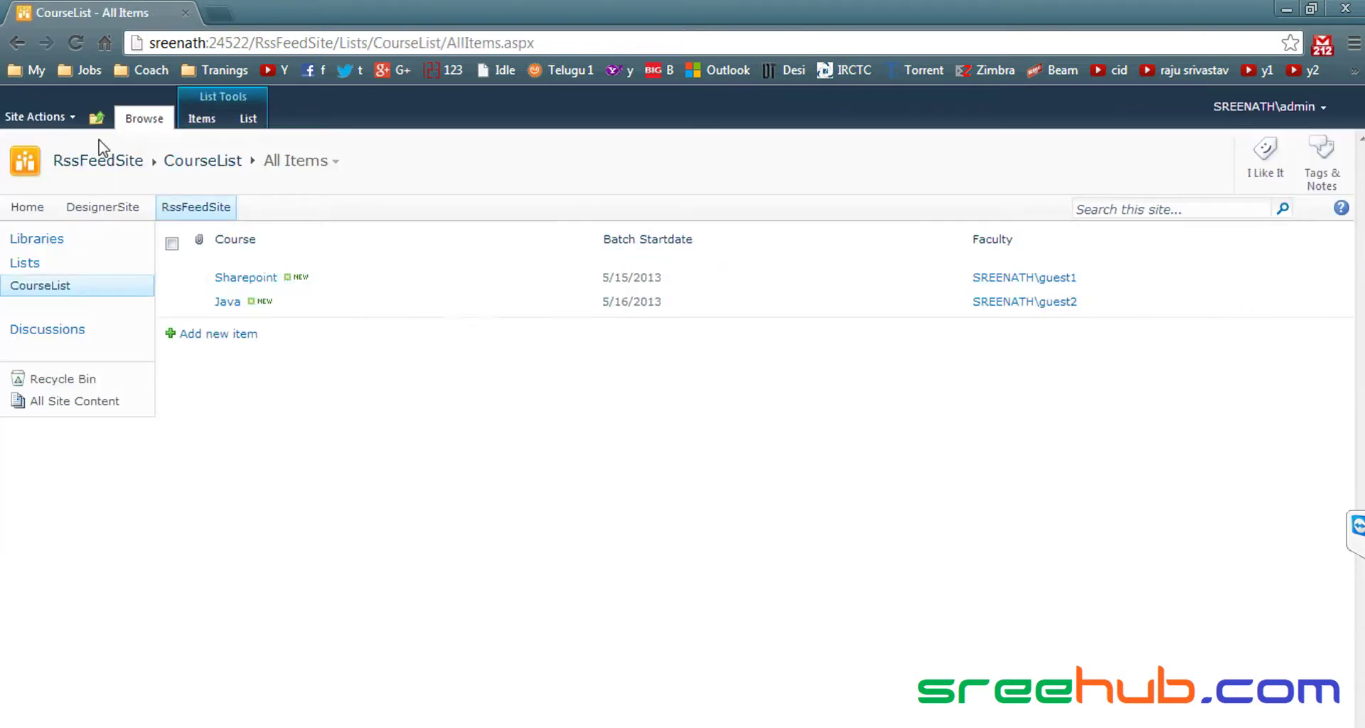
- Add the CourseList web part to the Left zone of the RssFeedSite home page and stop editing the page
left_click(97, 165)
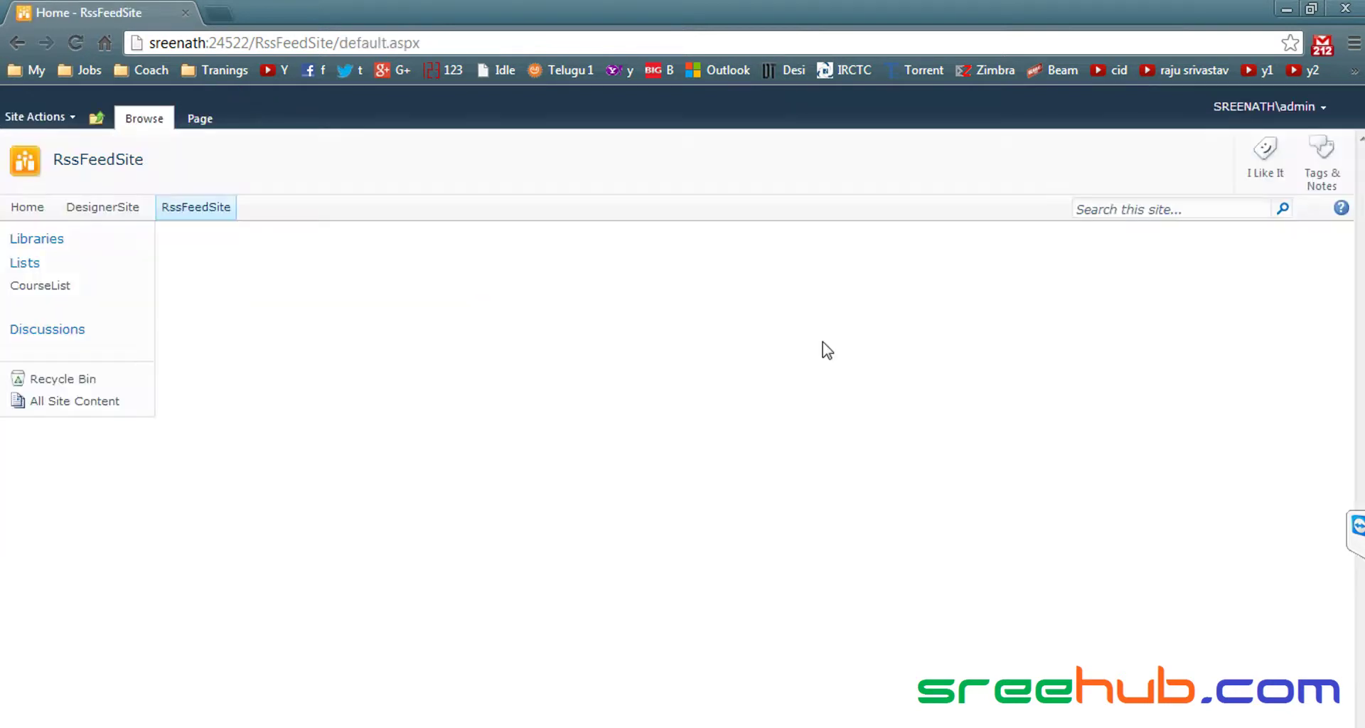
left_click(61, 119)
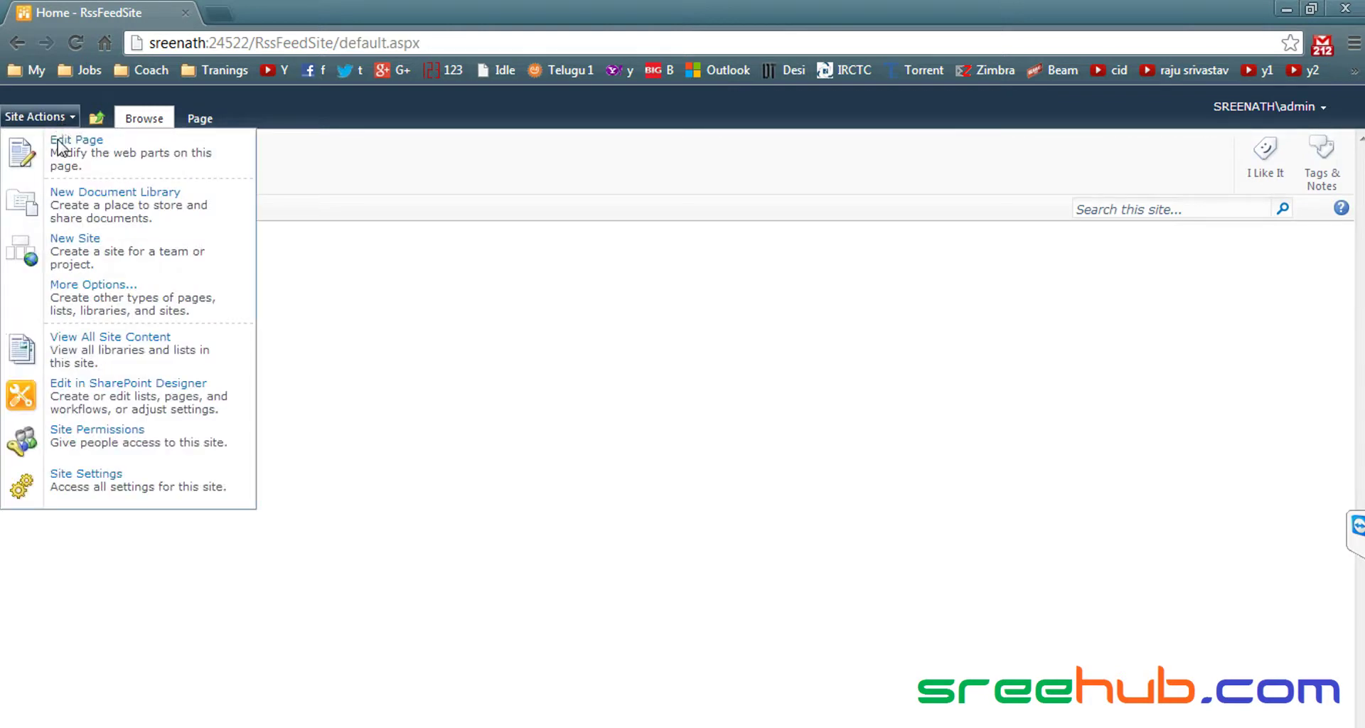
left_click(350, 283)
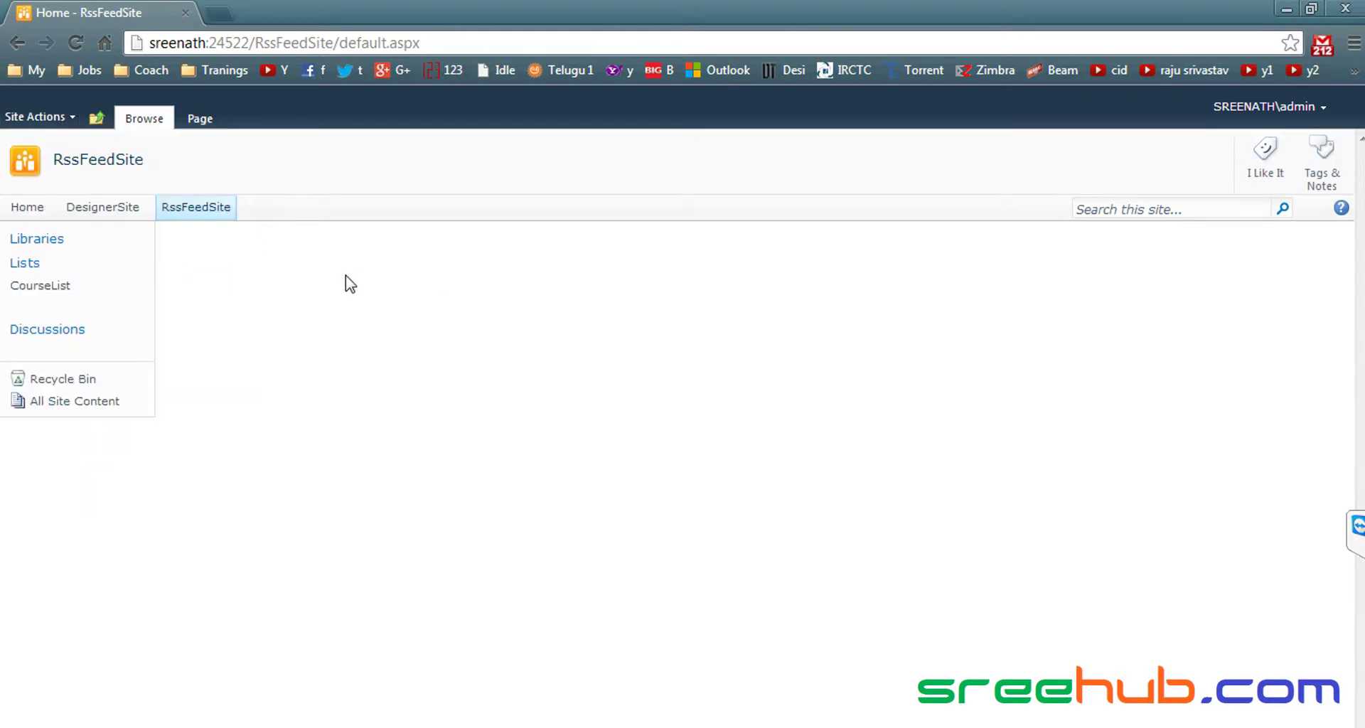
left_click(52, 119)
left_click(61, 150)
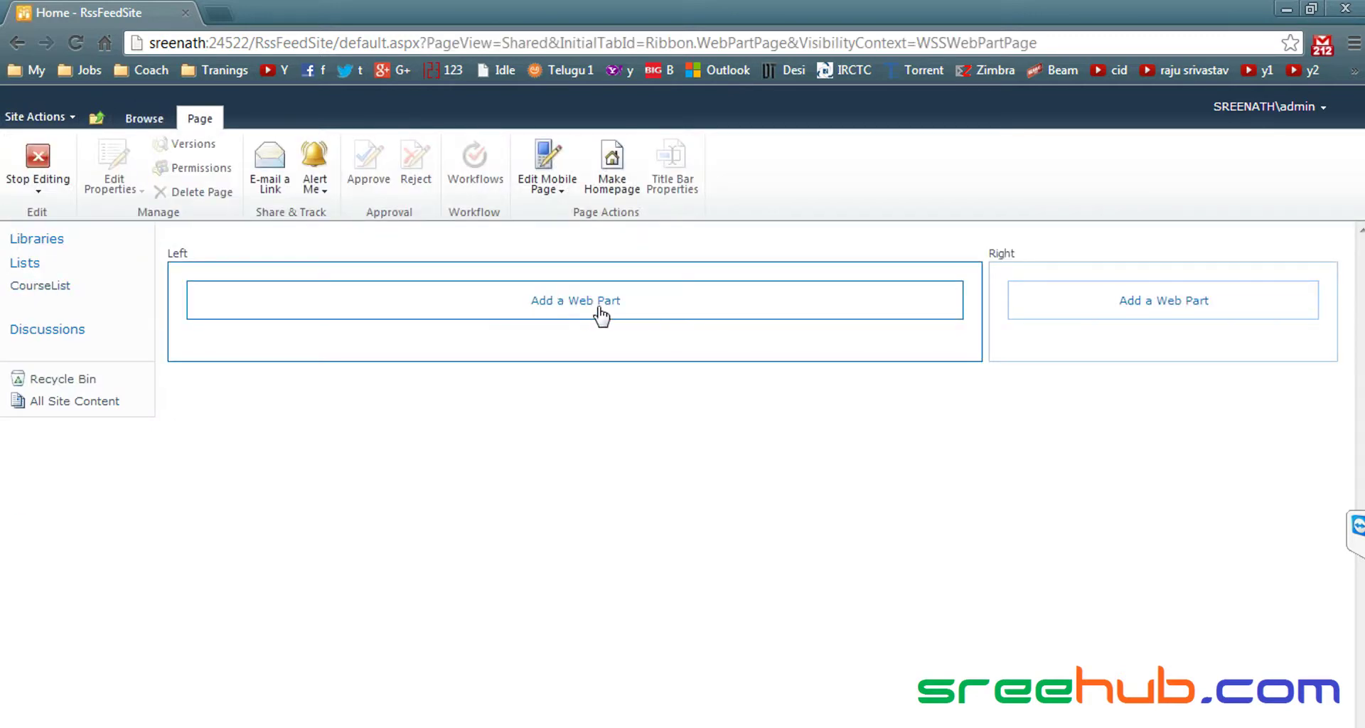
left_click(601, 313)
left_click(183, 266)
left_click(1208, 476)
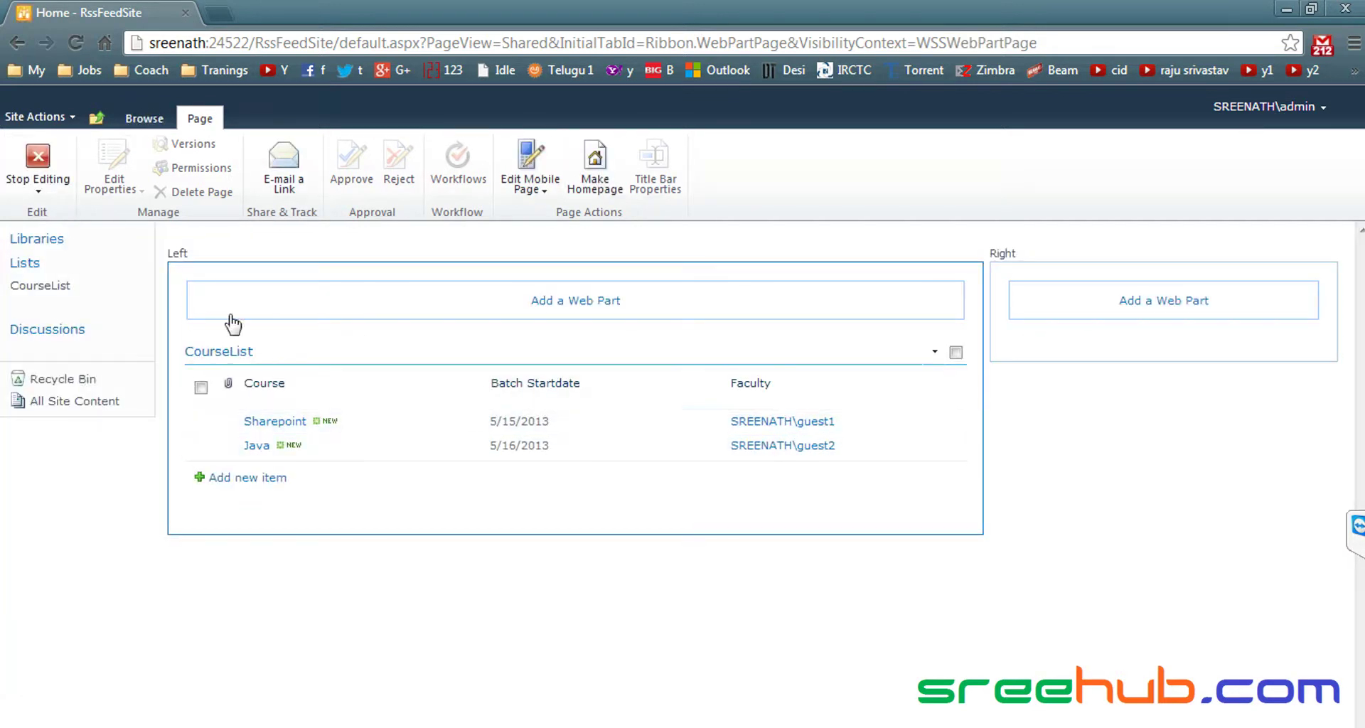
left_click(34, 165)
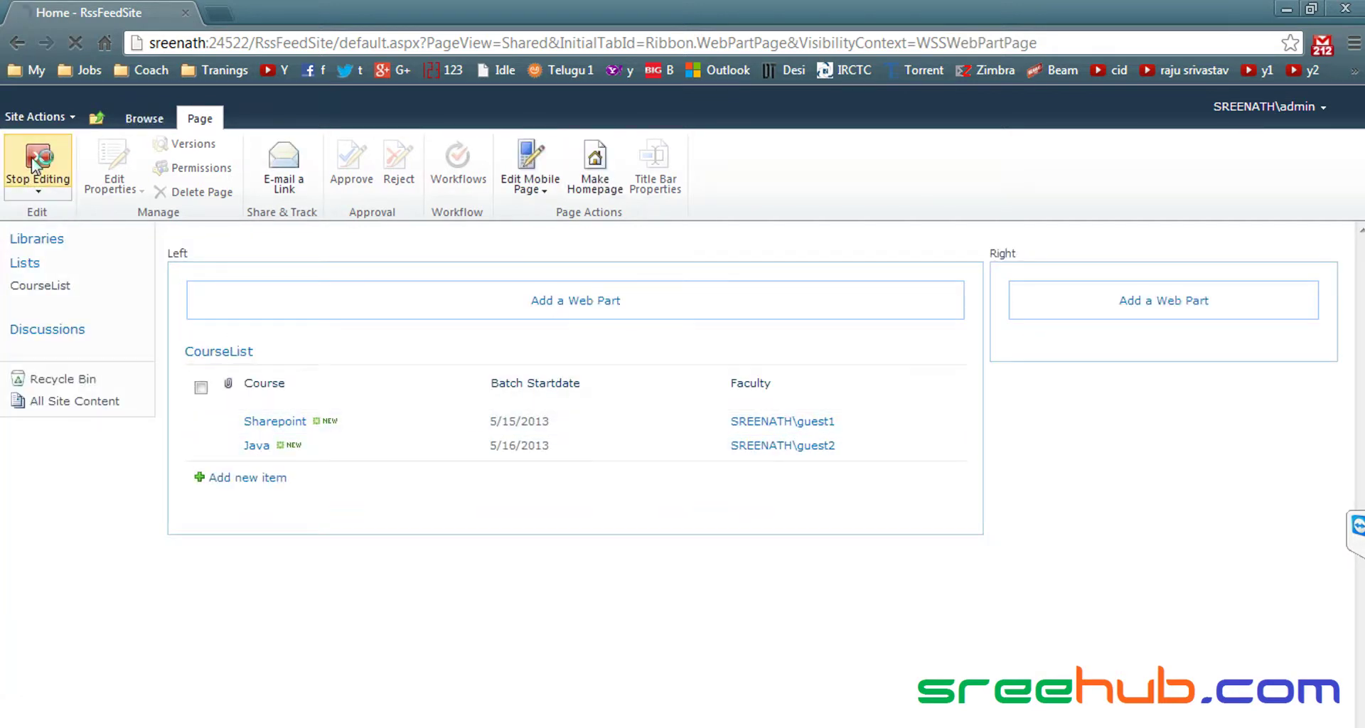
left_click(140, 127)
left_click(84, 164)
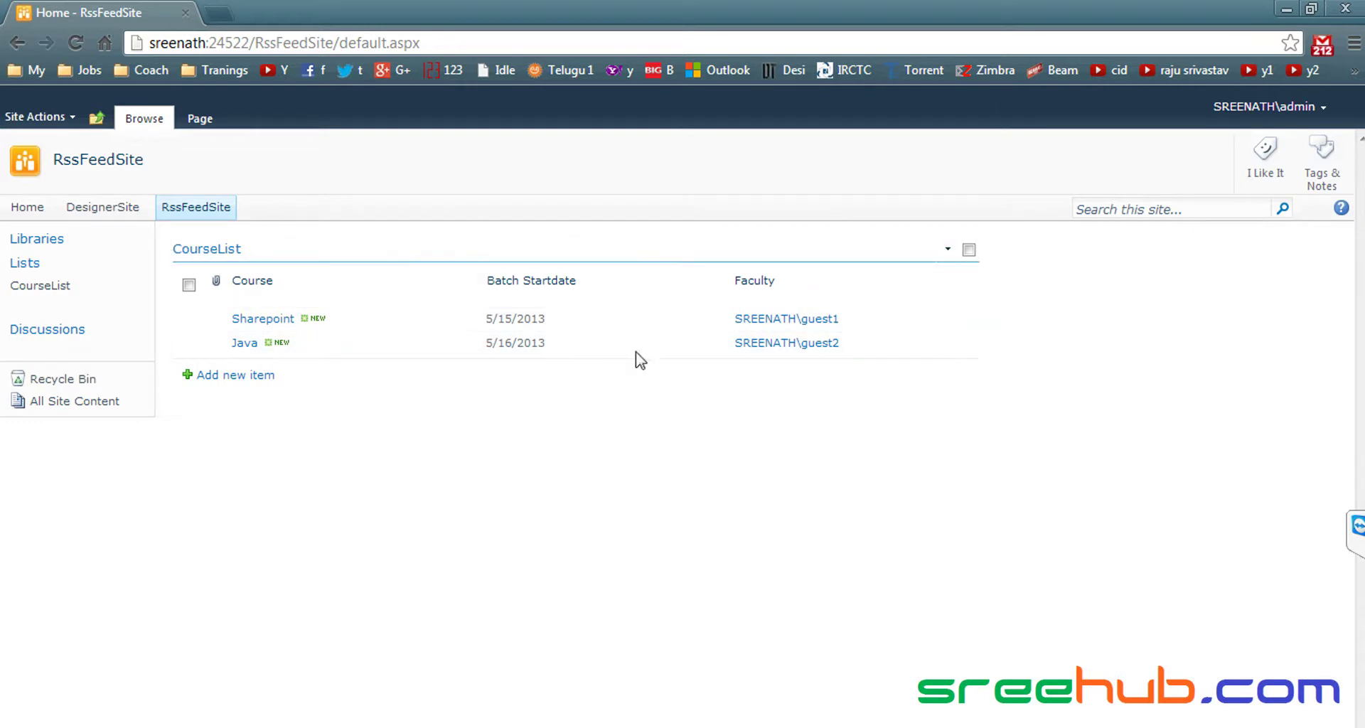
- Switch to Internet Explorer and reload the RssFeedSite home page to examine the CourseList web part and site actions as guest1
key("alt+Tab")
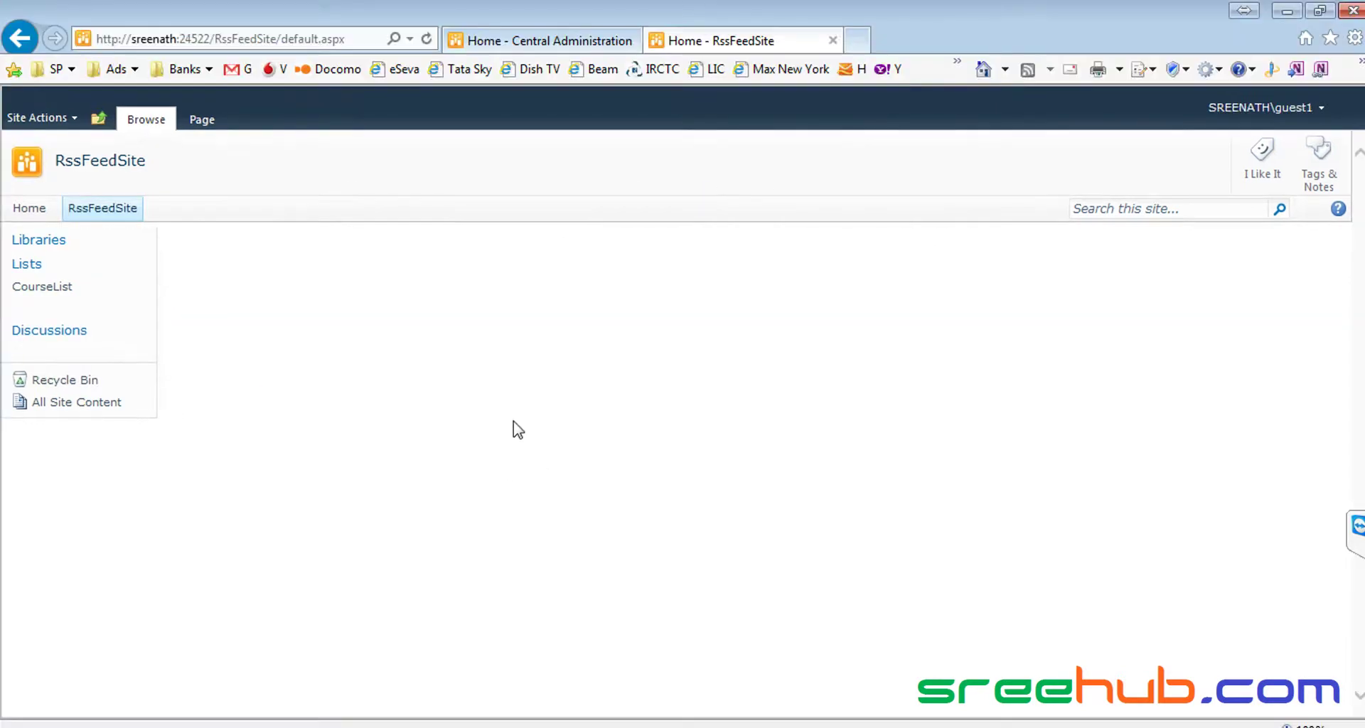
left_click(101, 215)
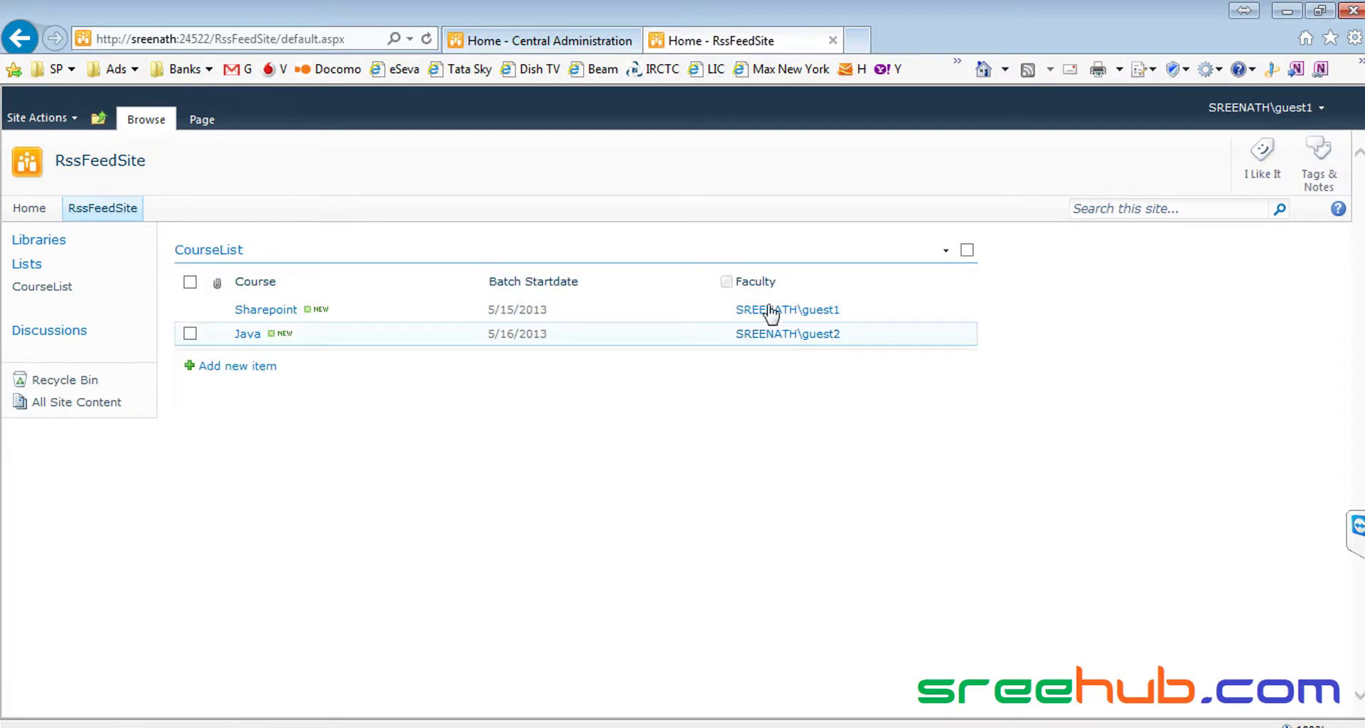
left_click(79, 164)
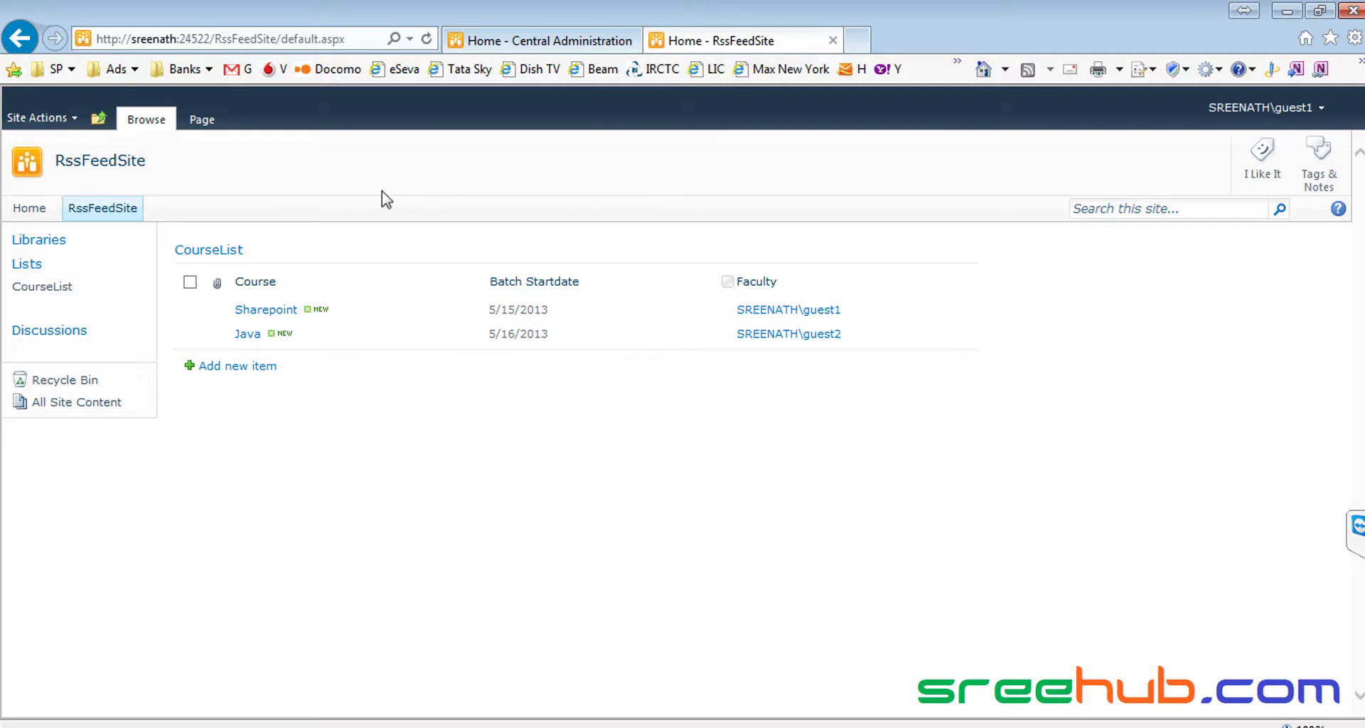
left_click(24, 116)
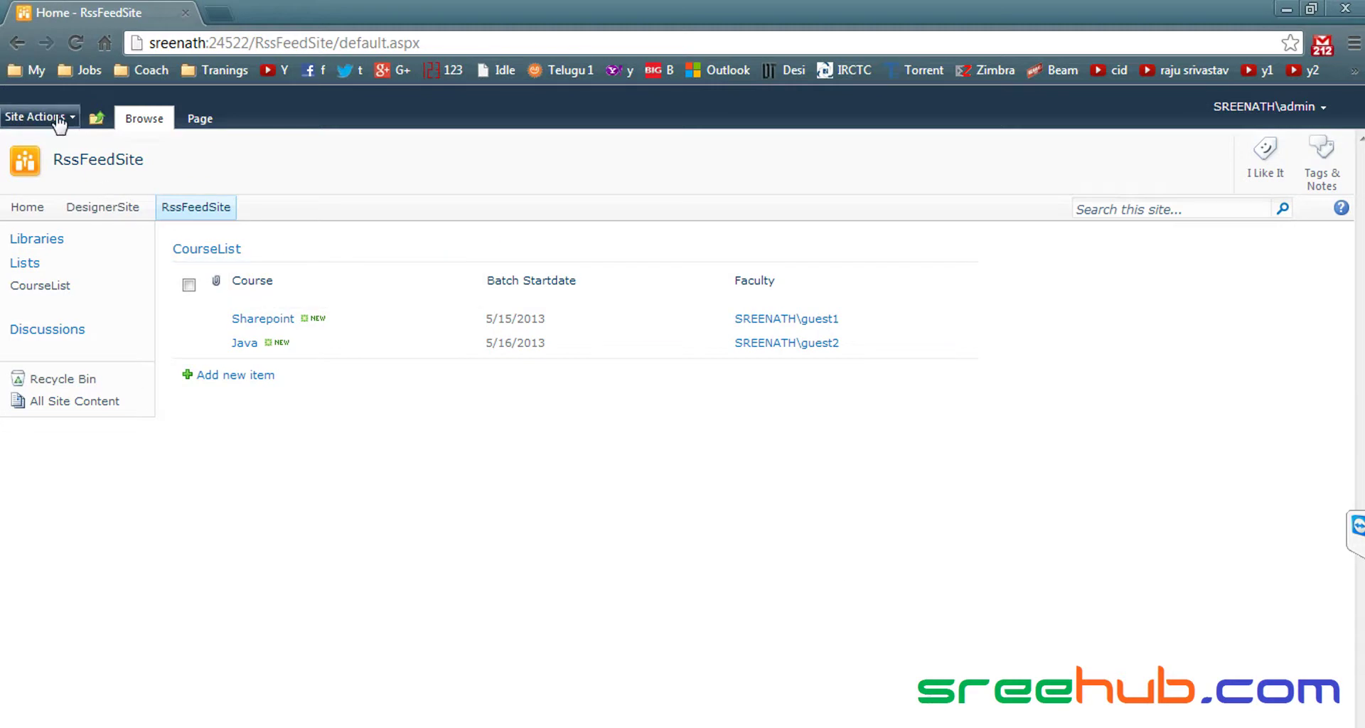
- Switch to Chrome, disallow RSS feeds in RssFeedSite through its site settings, and return to the site's home page
left_click(43, 117)
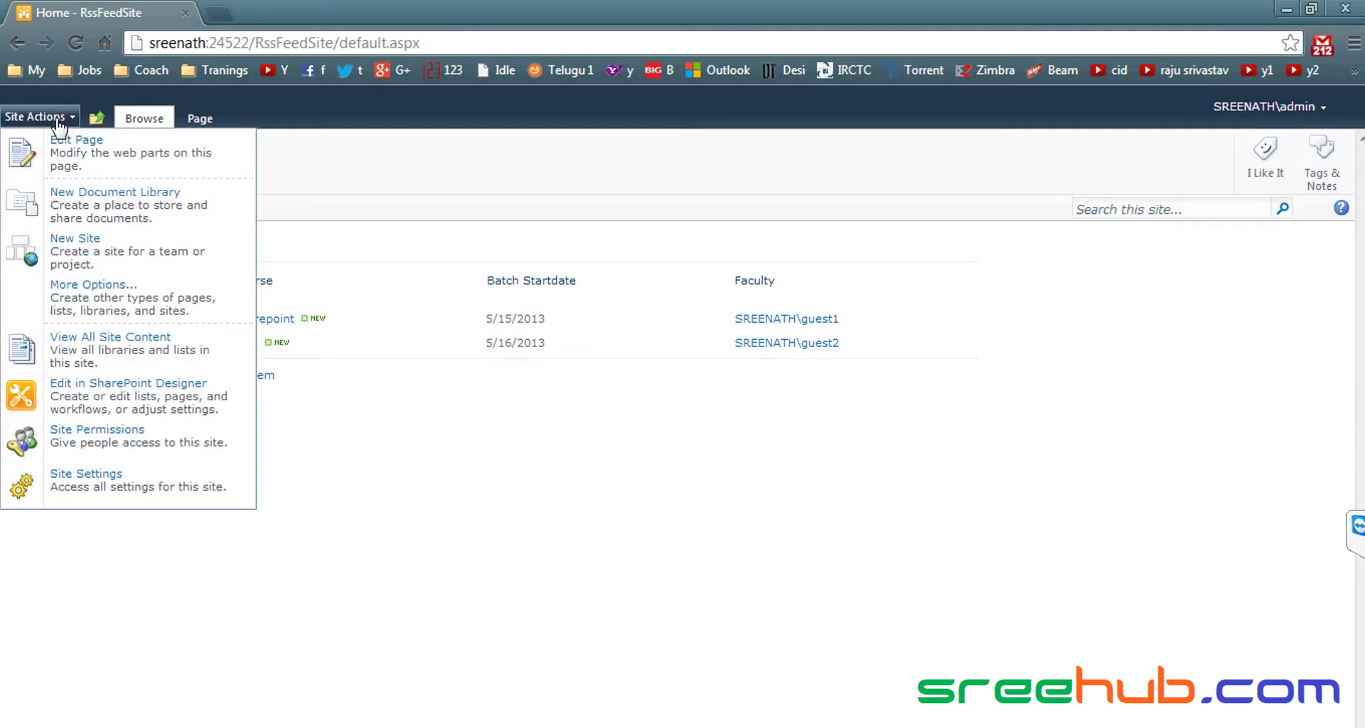
left_click(120, 488)
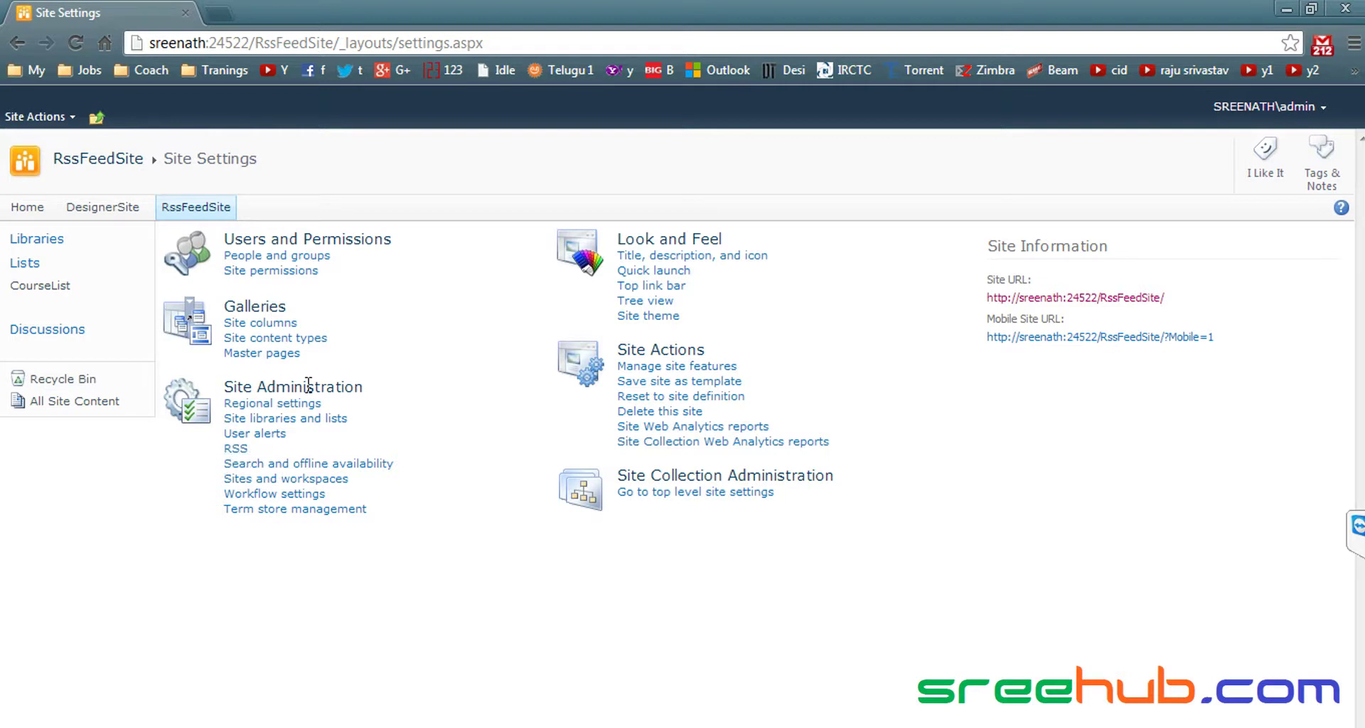
left_click(237, 448)
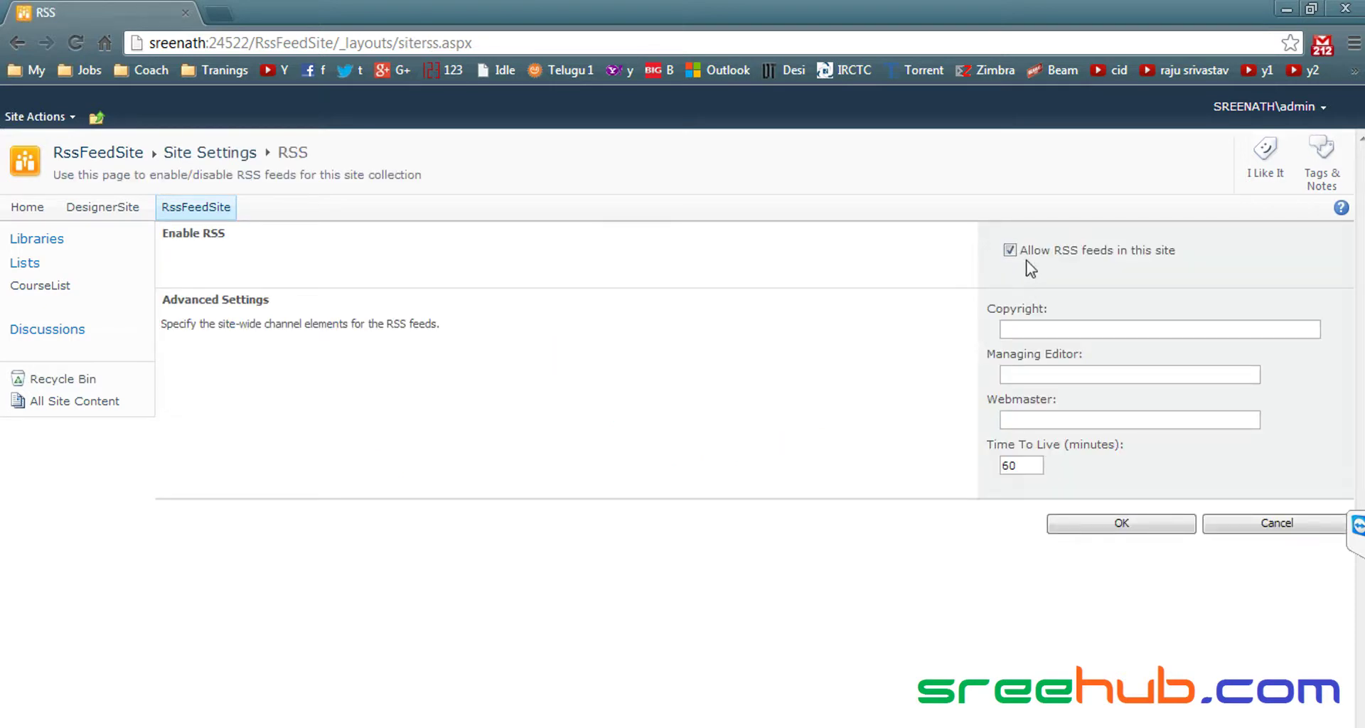
left_click_drag(1027, 250, 1171, 255)
left_click(1171, 254)
left_click(1009, 249)
left_click(1098, 524)
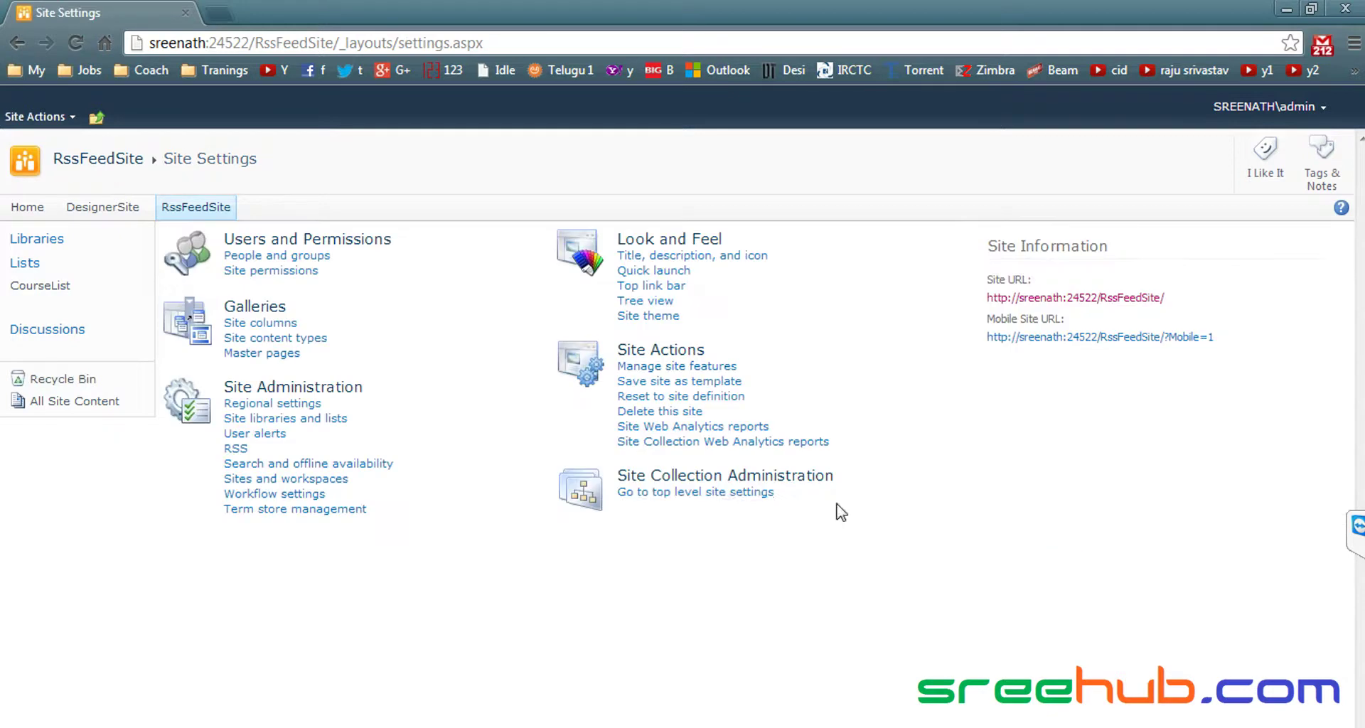
left_click(179, 215)
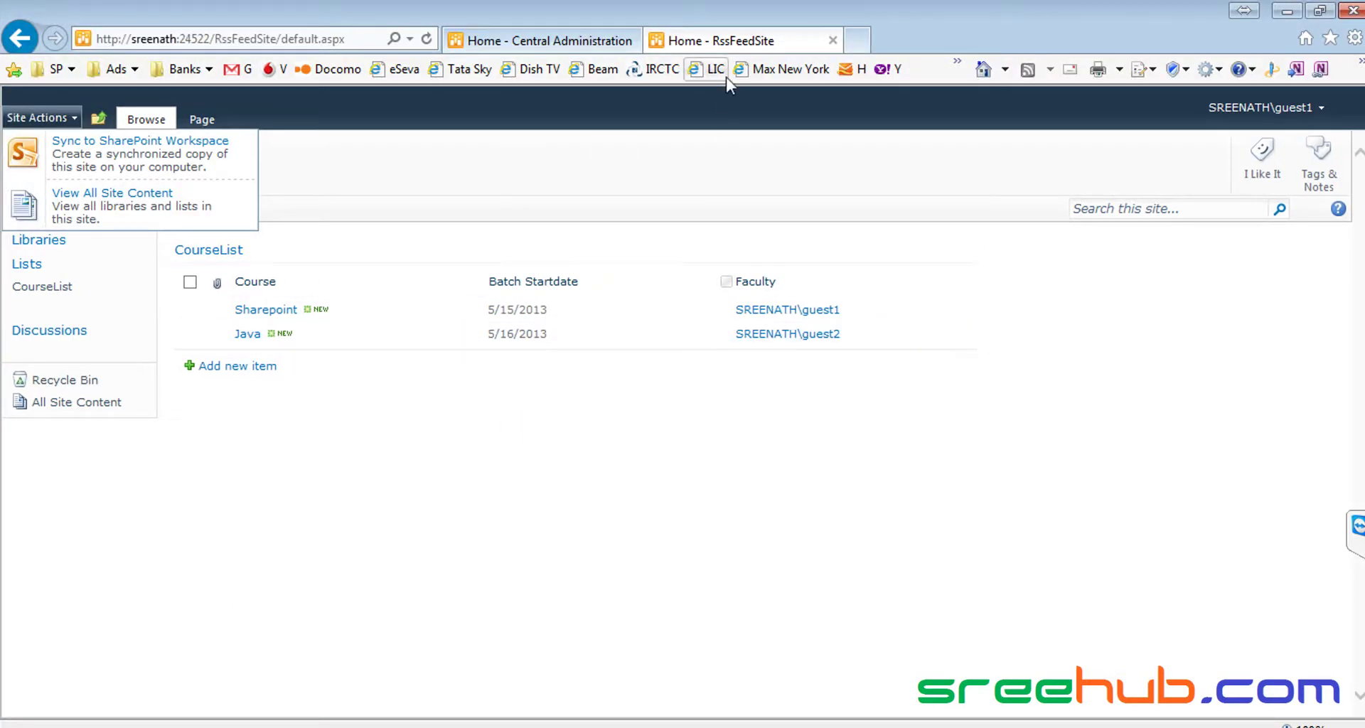
- Switch to Internet Explorer and open CourseList as guest1 to examine the availability of its RSS Feed command
left_click(177, 232)
left_click(42, 287)
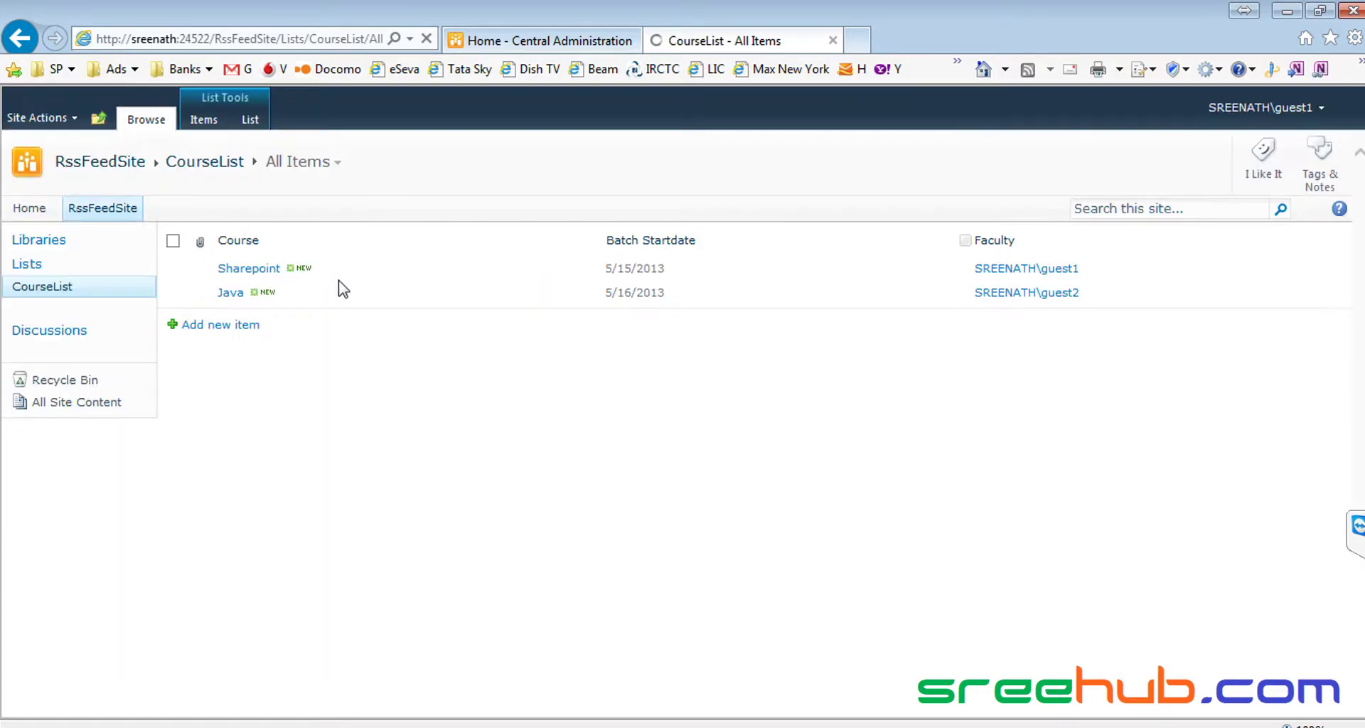
left_click(249, 121)
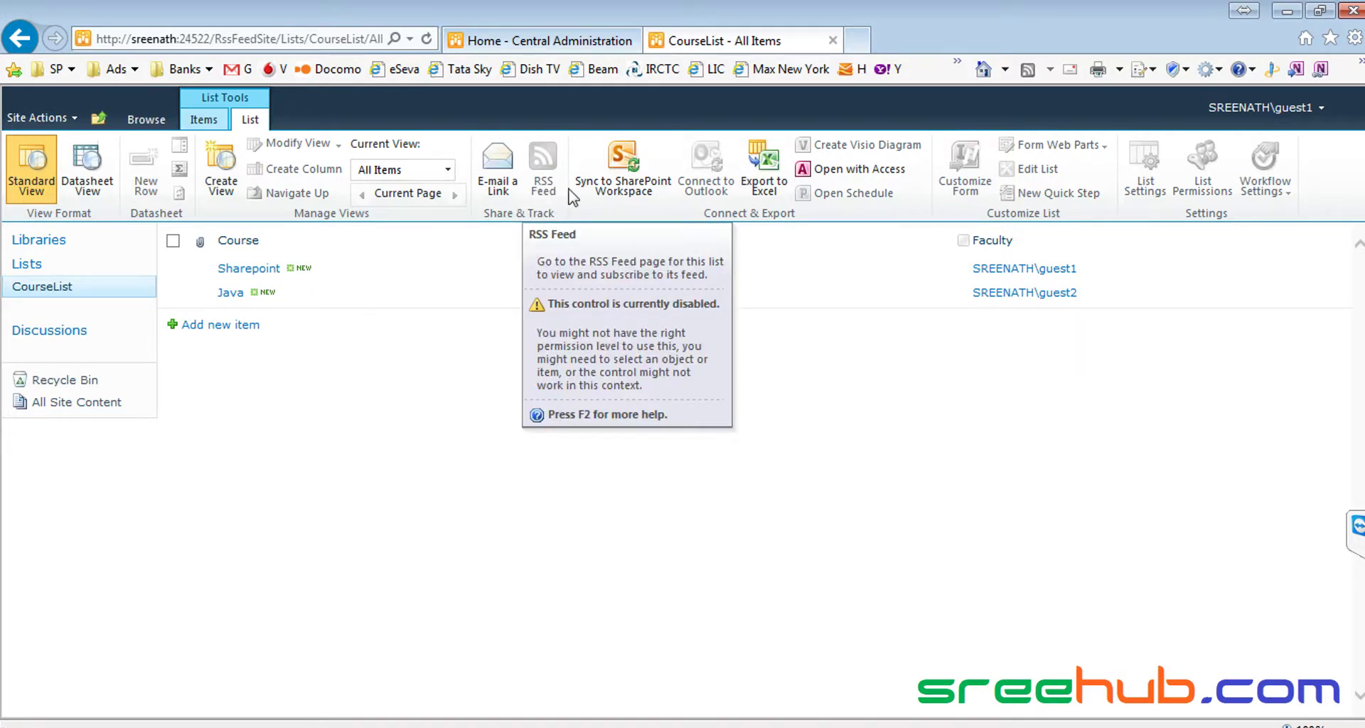
- Switch to Chrome, allow RSS feeds in RssFeedSite again, and check CourseList's list commands as guest1 in Internet Explorer
key("alt+Tab")
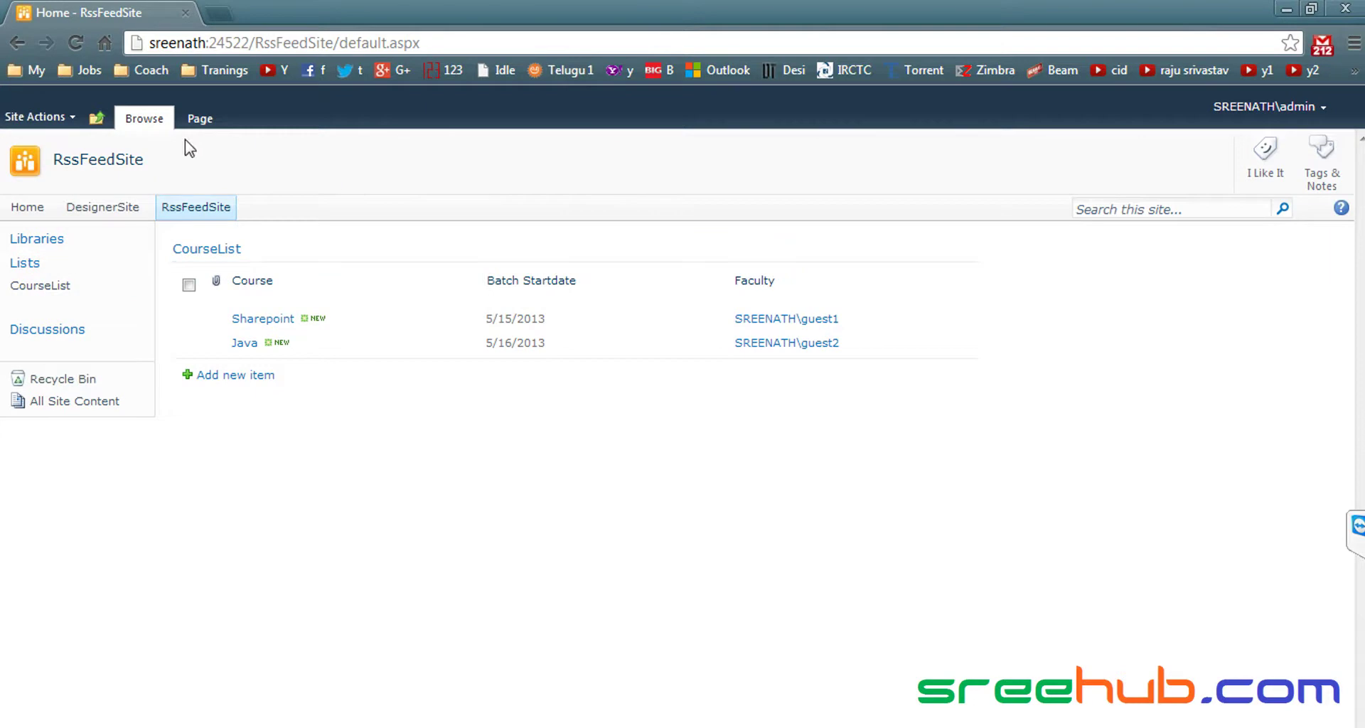
left_click(67, 120)
left_click(84, 478)
left_click(237, 450)
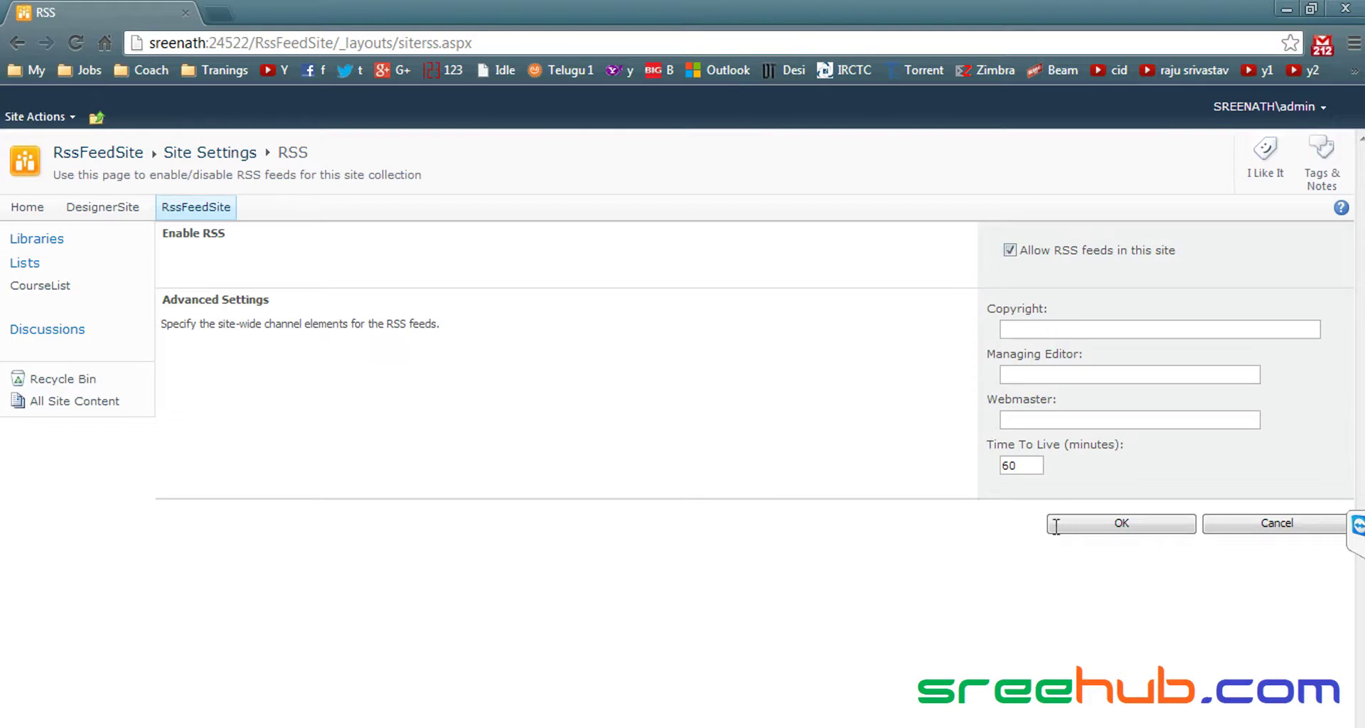
left_click(1116, 522)
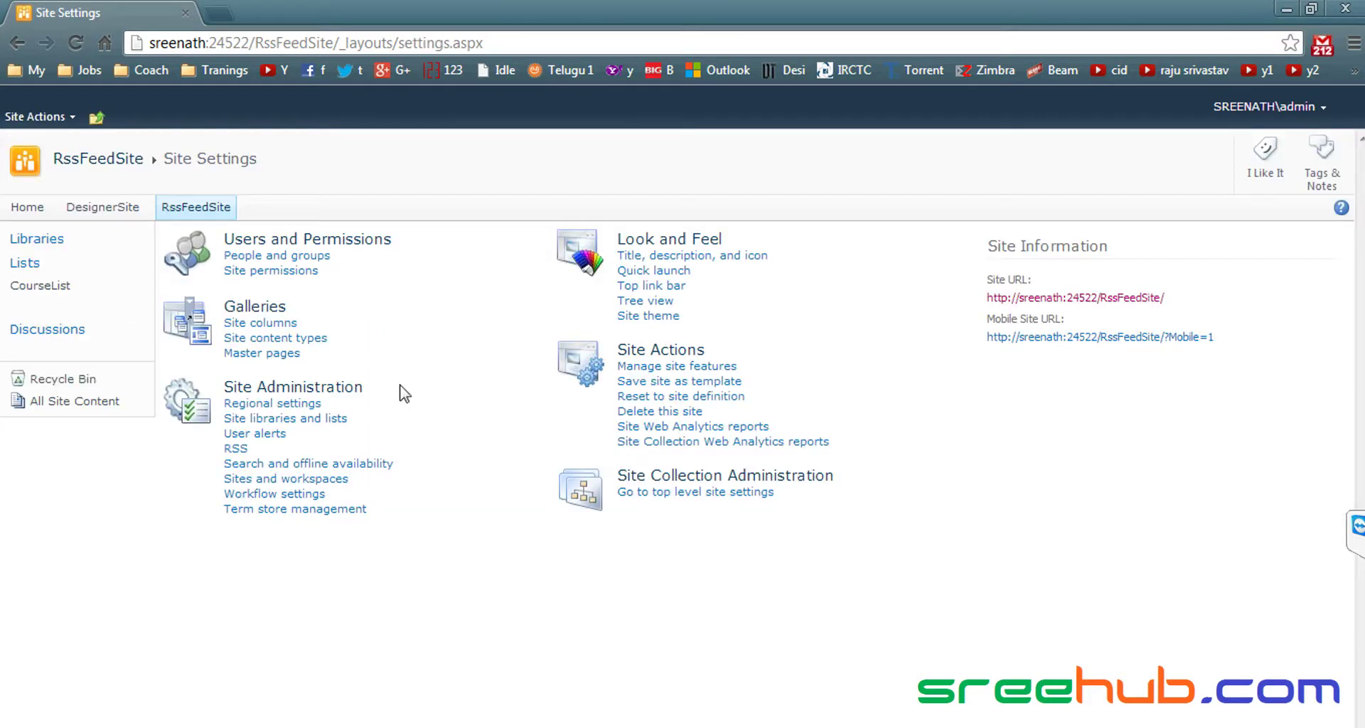
key("alt+Tab")
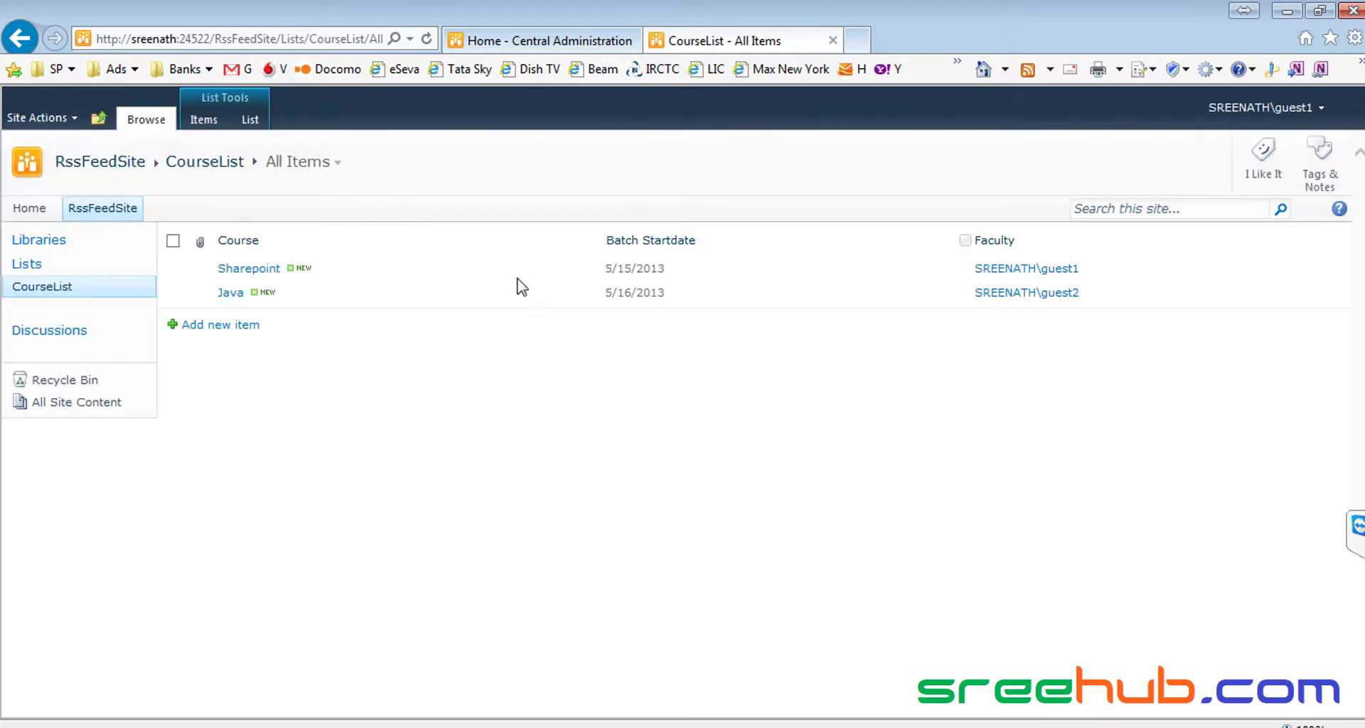
left_click(250, 119)
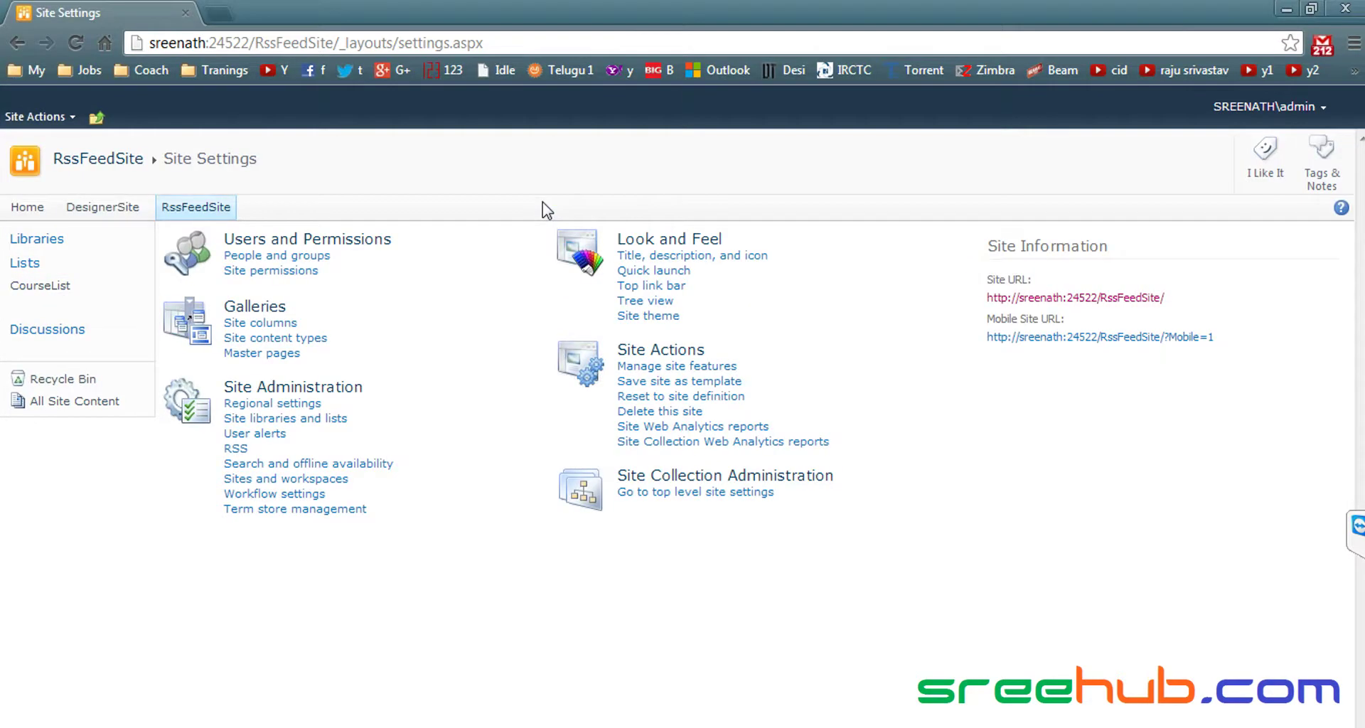
- In Chrome, open RssFeedSite's RSS settings and enter "Batch IT Info @" as the copyright and "IT Manager" as the managing editor
left_click(237, 450)
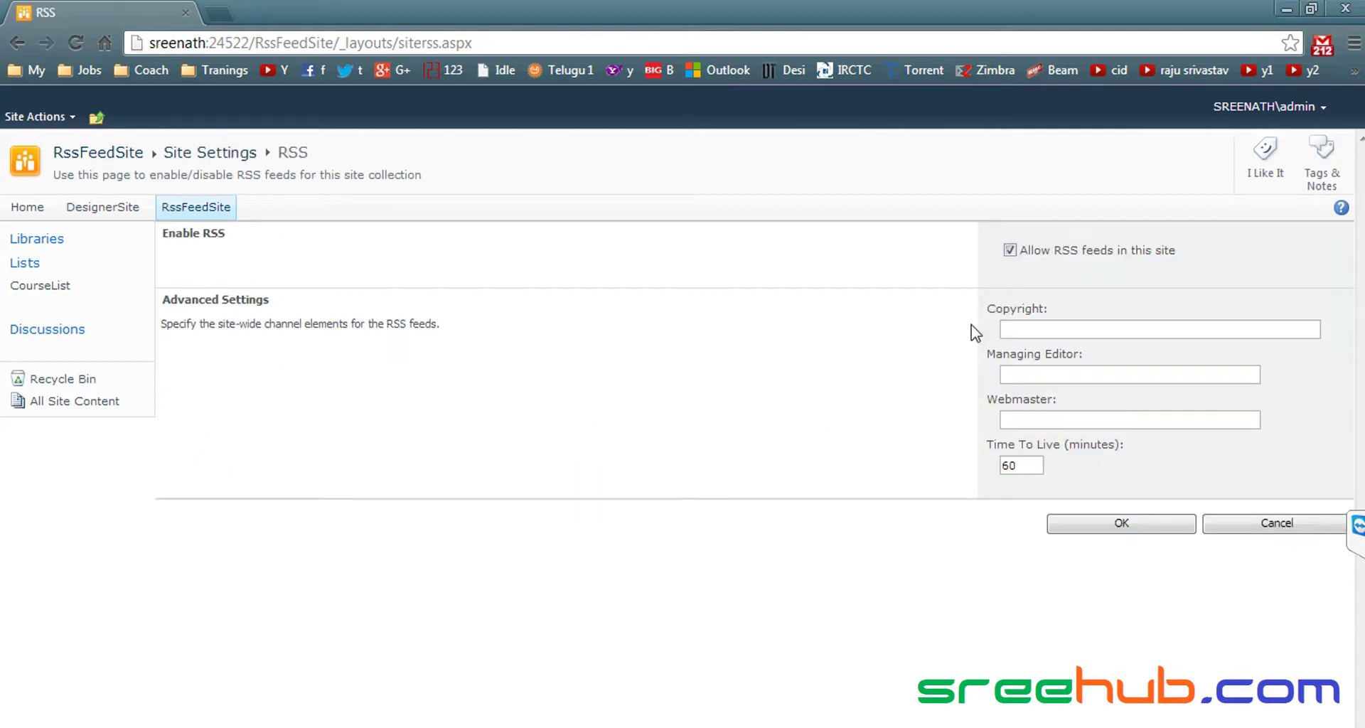
left_click(1035, 331)
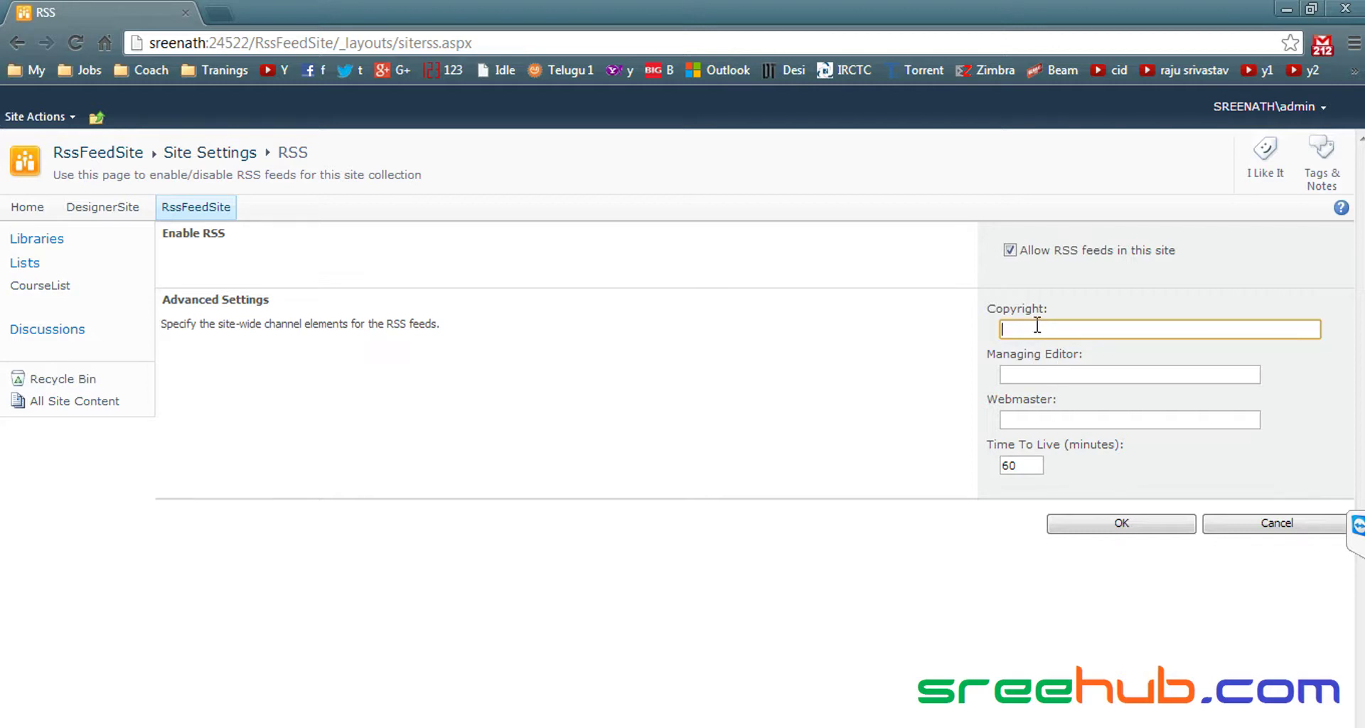
type("ath")
type("h IT Info")
type(" @")
key("Tab")
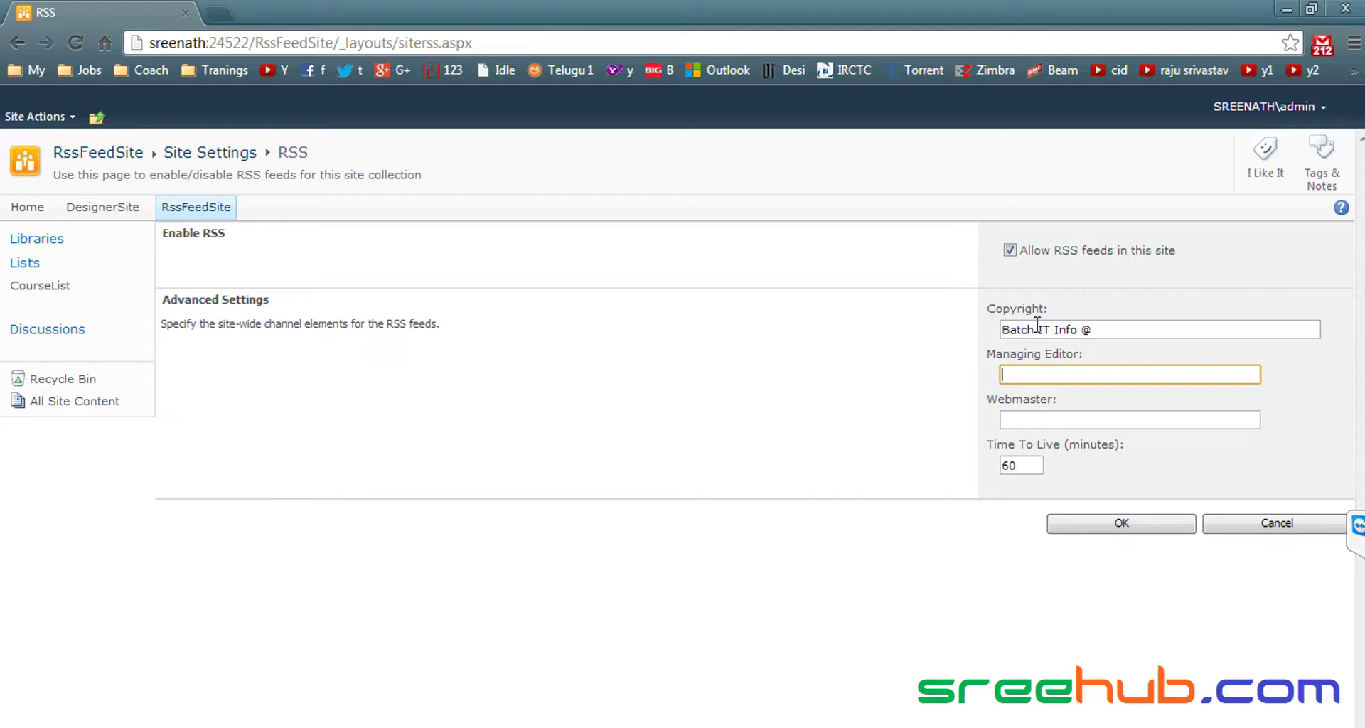
type("IT Manager")
key("Tab")
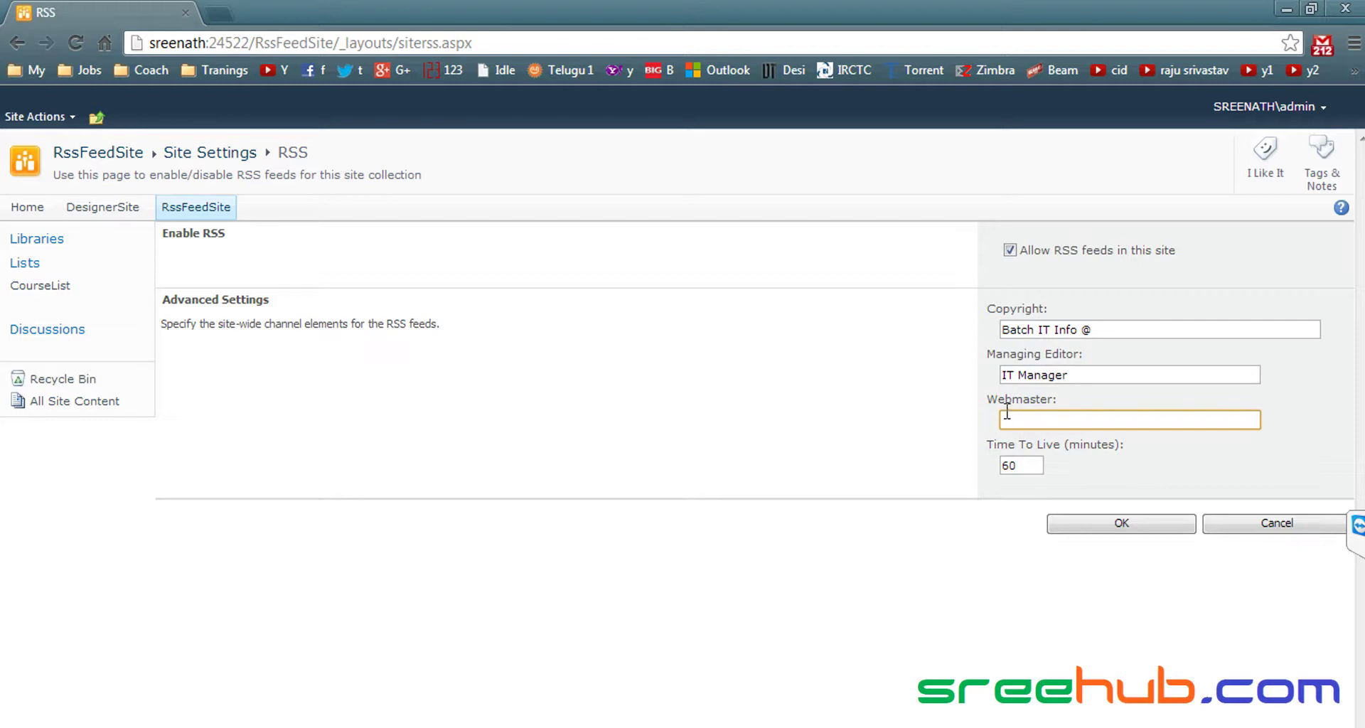
- Set the RSS time to live to 1 minute and save the site's RSS settings
left_click_drag(1028, 464, 1003, 466)
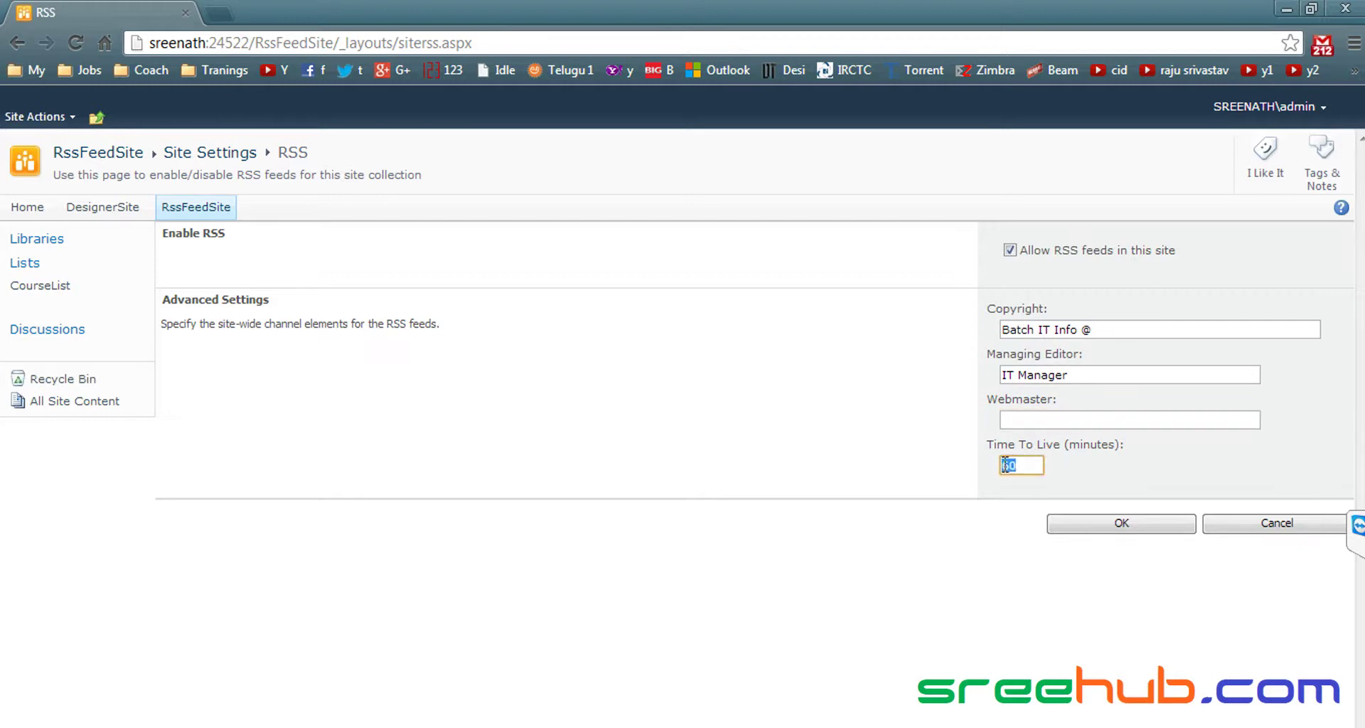
left_click(1025, 467)
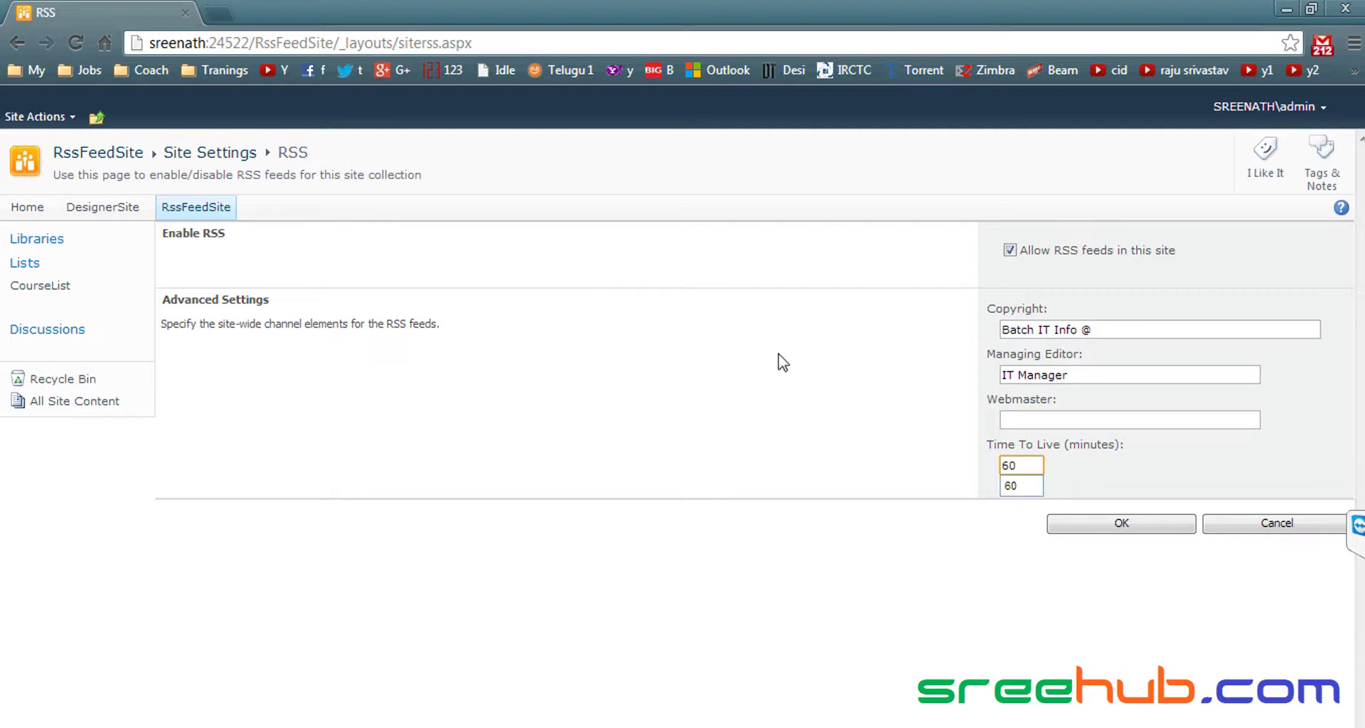
left_click(1103, 474)
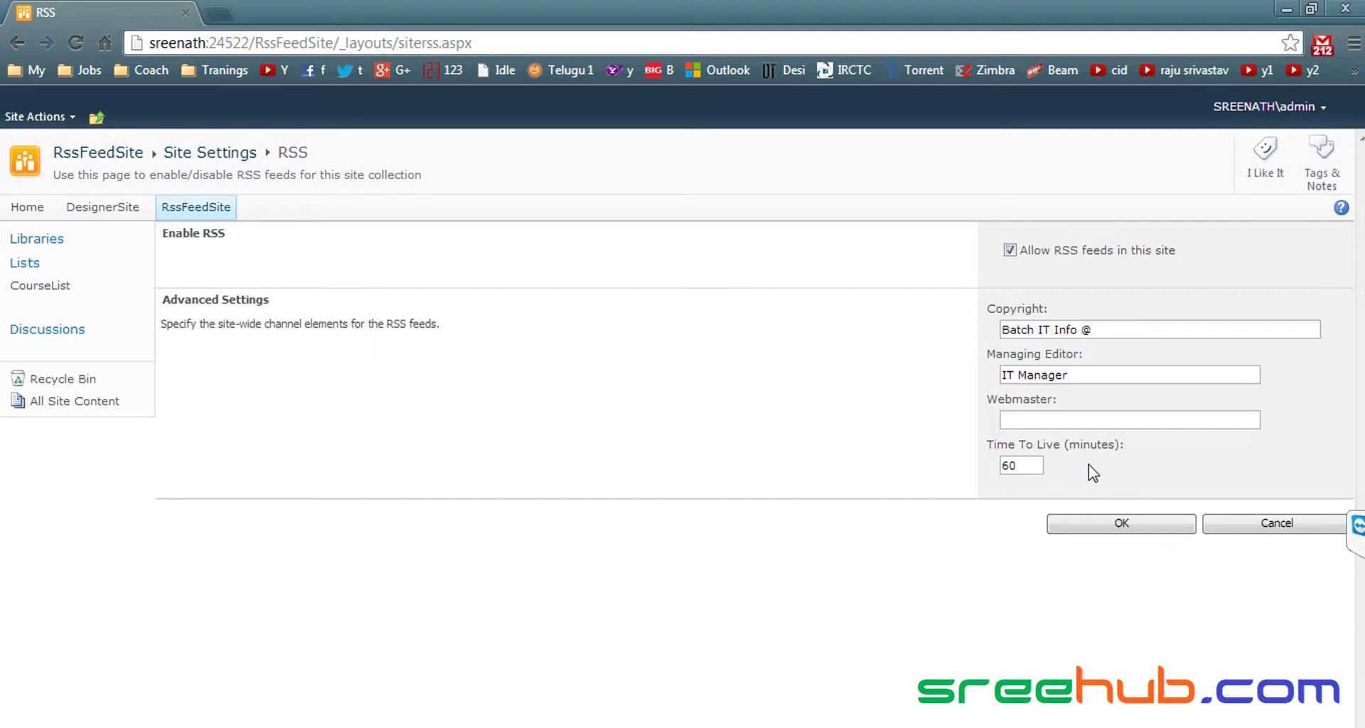
double_click(1025, 465)
type("1")
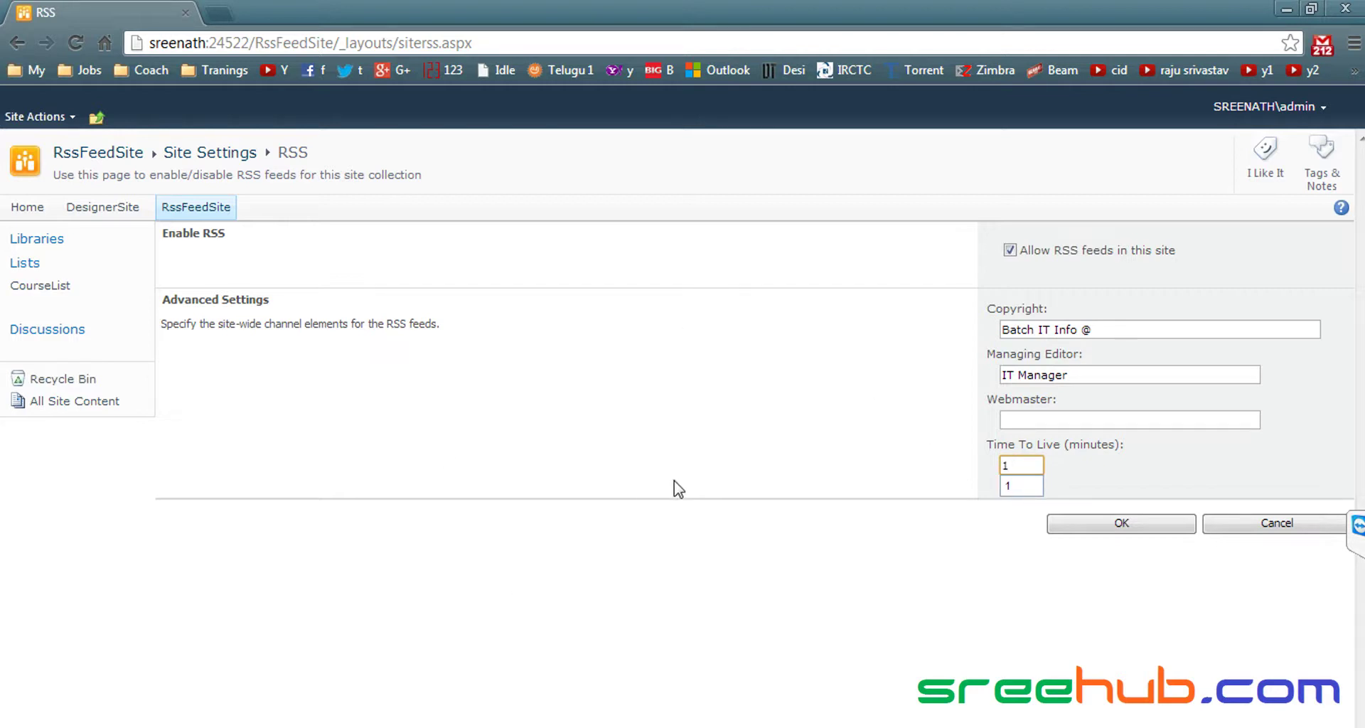
left_click(960, 460)
left_click(1121, 532)
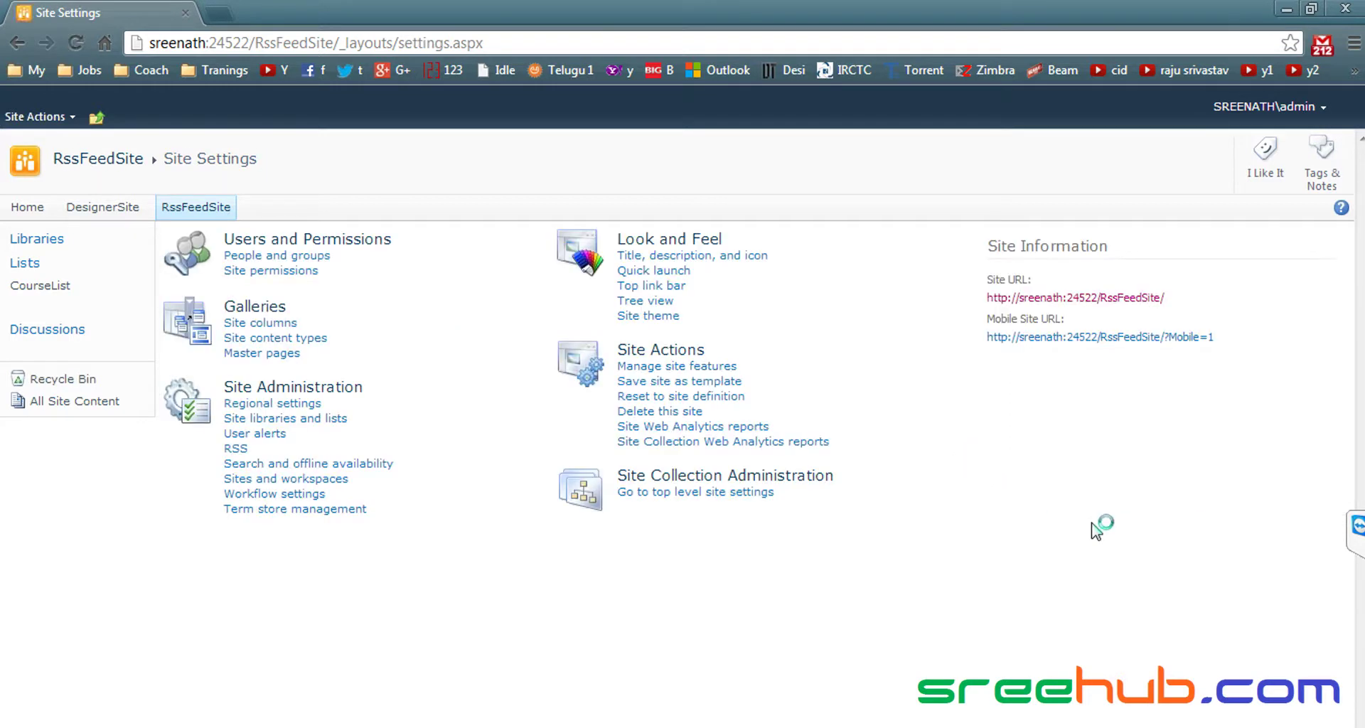
- Switch to Internet Explorer, reload CourseList as guest1, and show its list commands to check the RSS Feed option
key("alt+Tab")
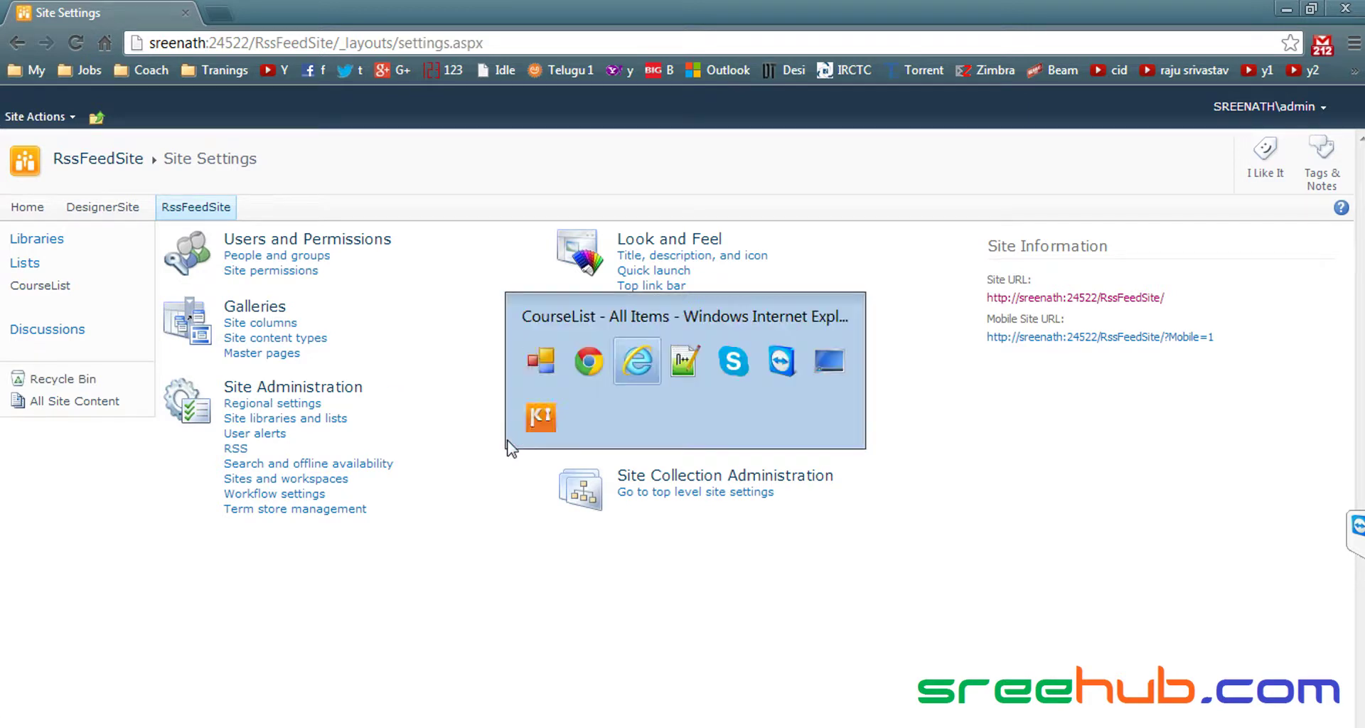
left_click(51, 286)
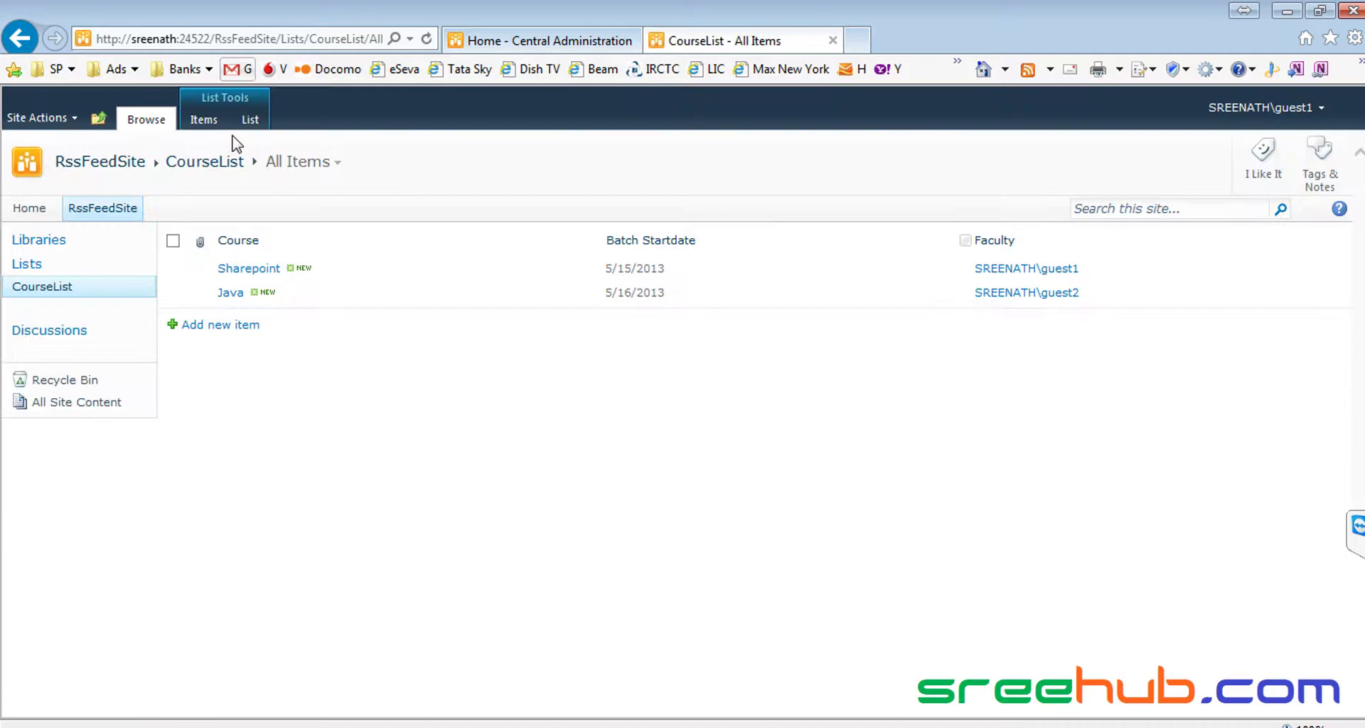
left_click(250, 121)
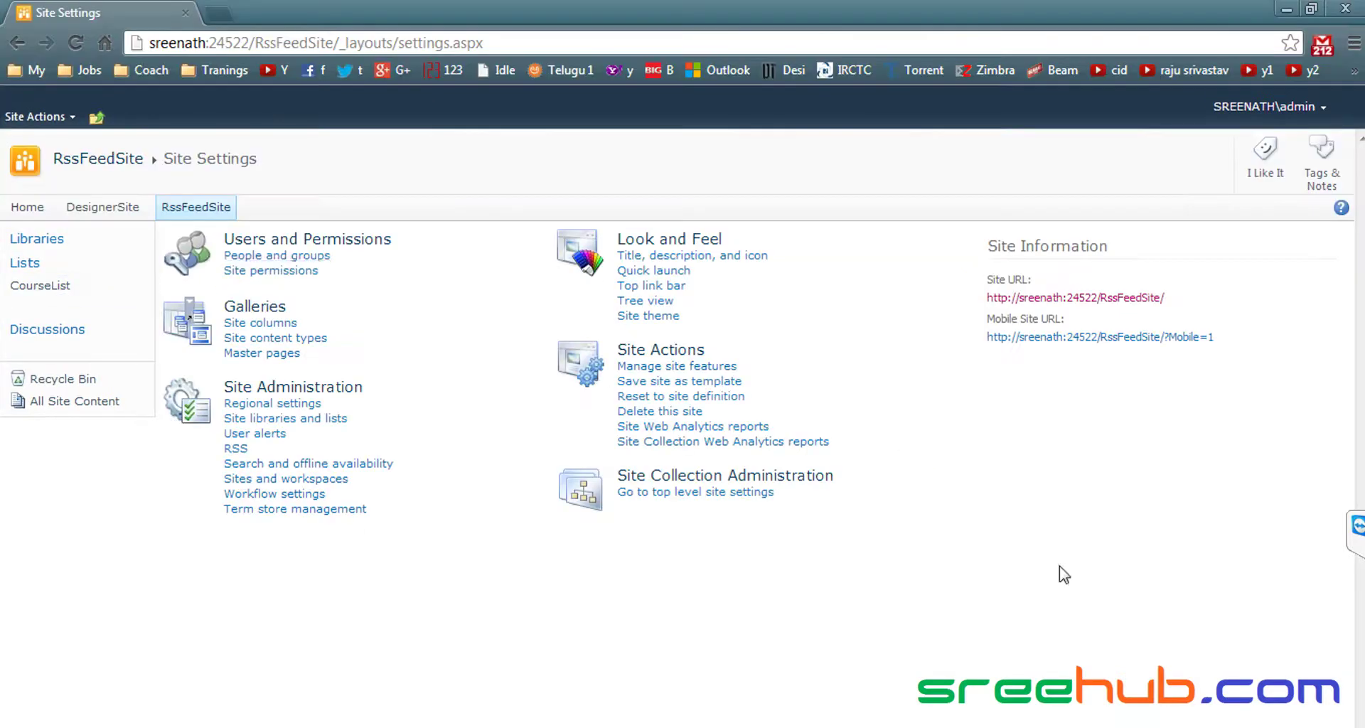
- Open CourseList from RssFeedSite as admin and show its list commands to check the RSS Feed option
left_click(102, 160)
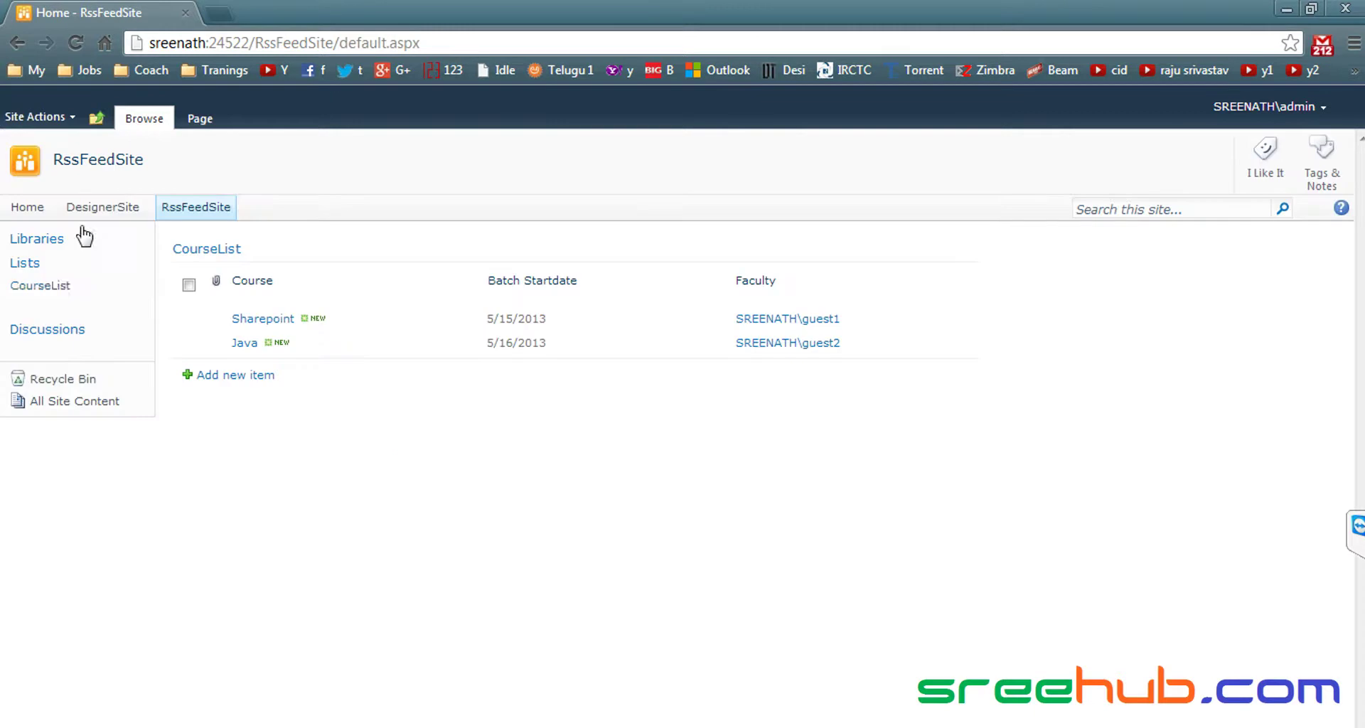
left_click(57, 285)
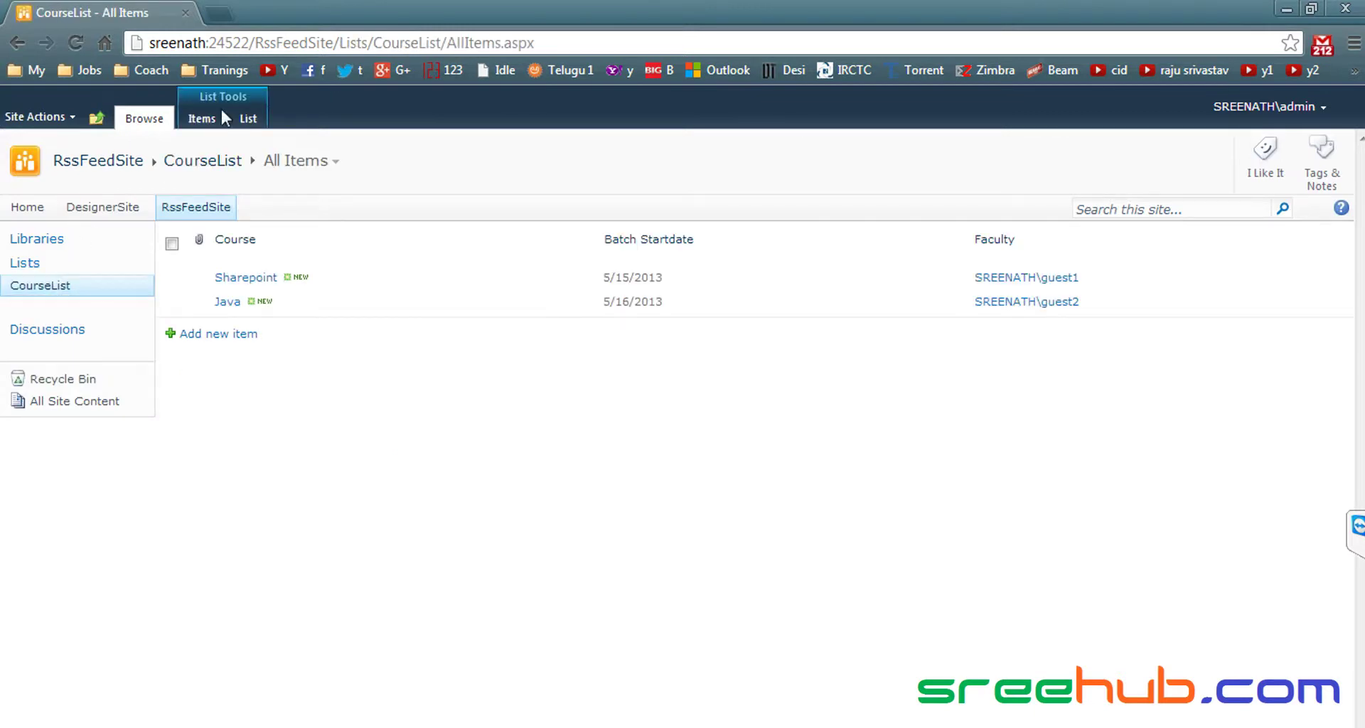
left_click(248, 118)
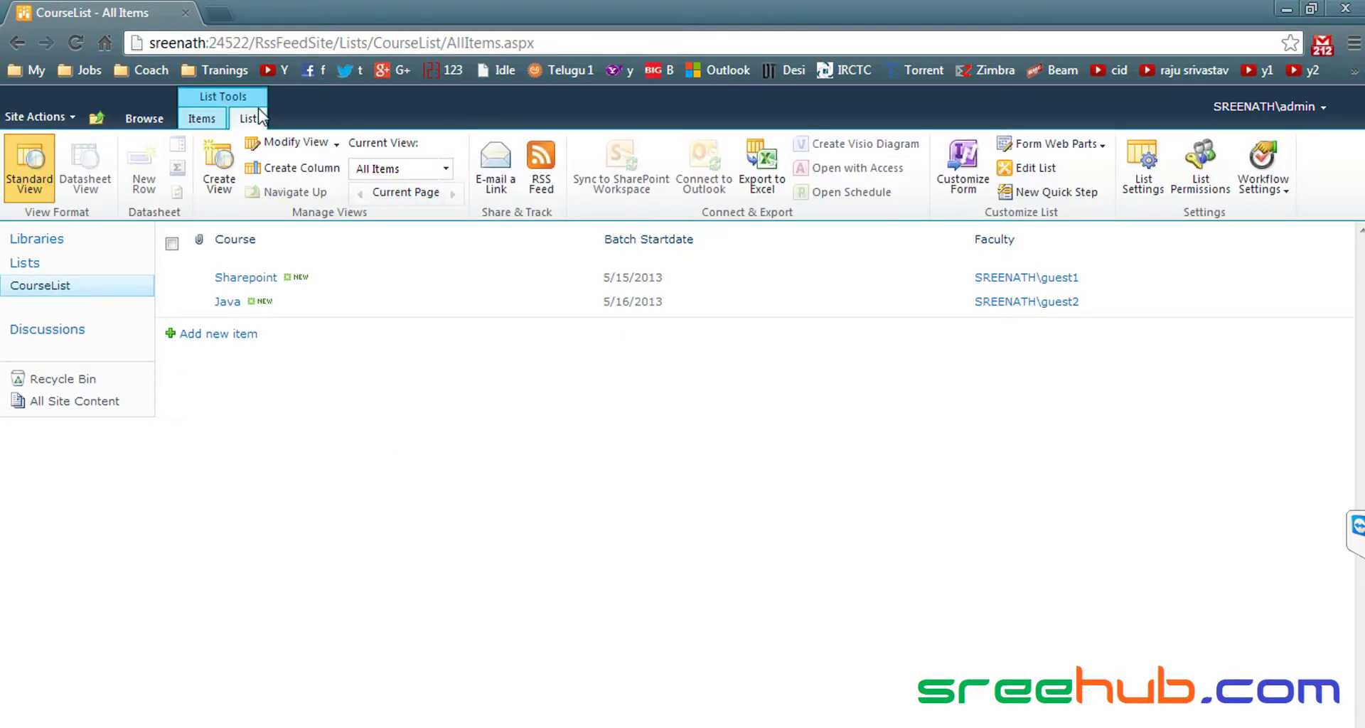
- Reload CourseList and open the list-level RSS settings from its list settings
left_click(63, 292)
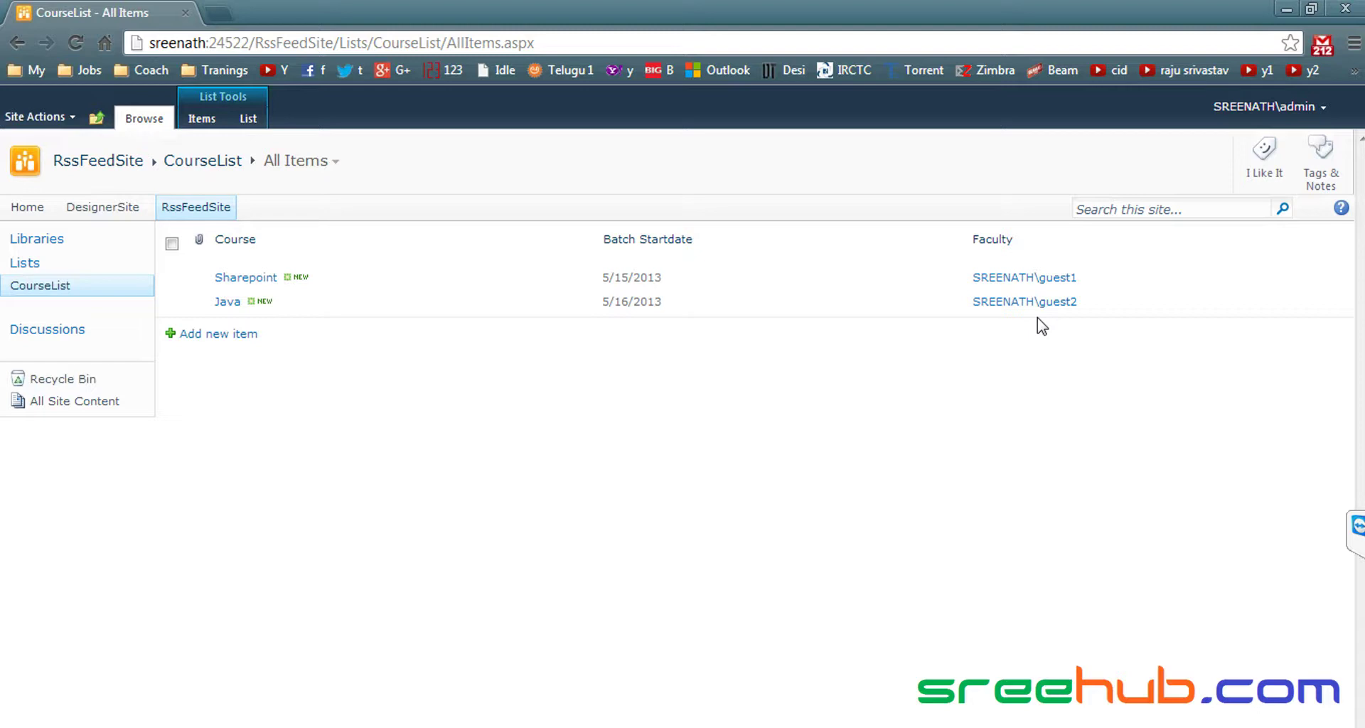
left_click(252, 120)
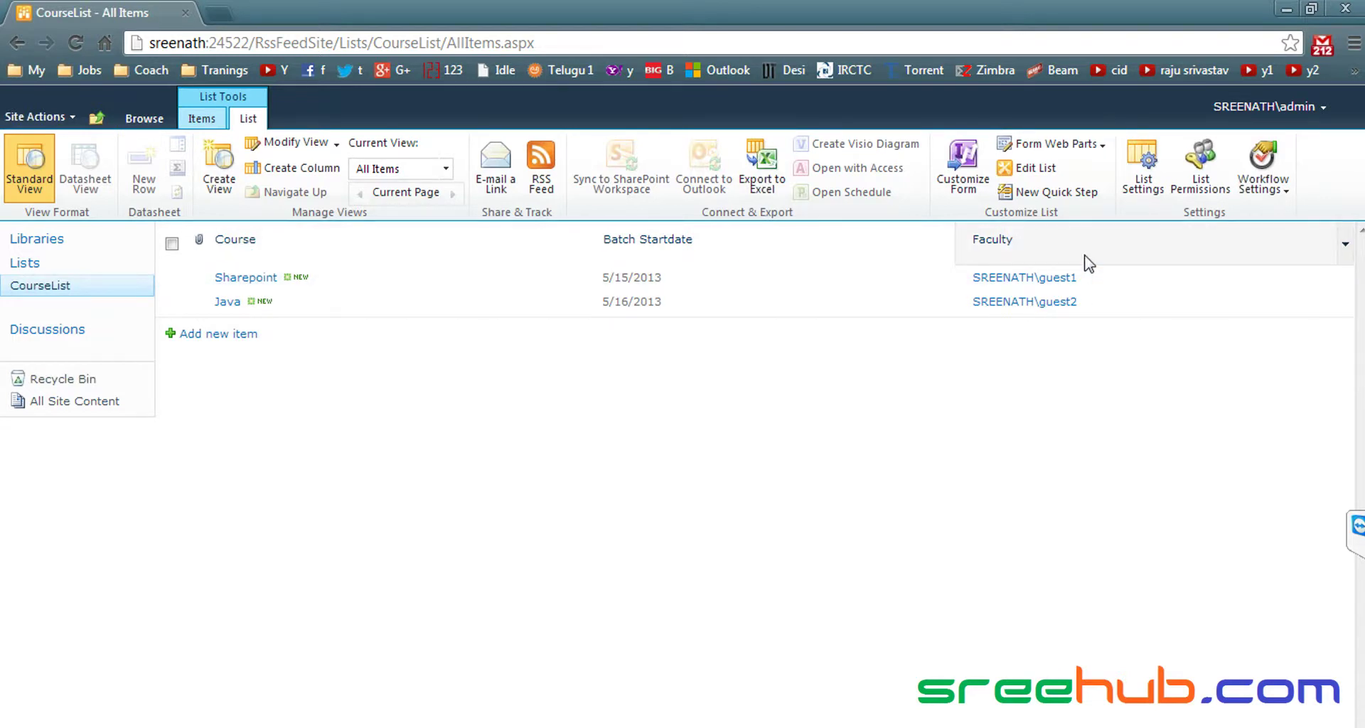
left_click(1151, 182)
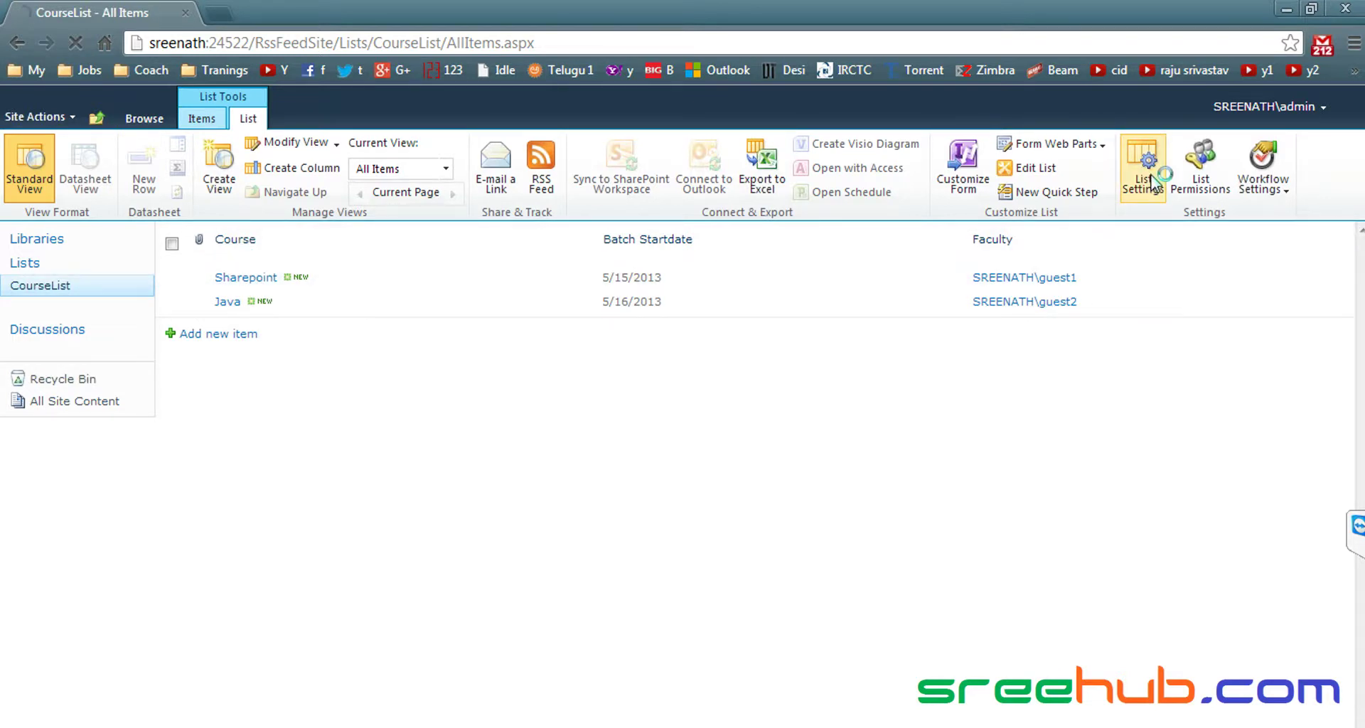
left_click_drag(968, 365, 1192, 369)
left_click(1145, 371)
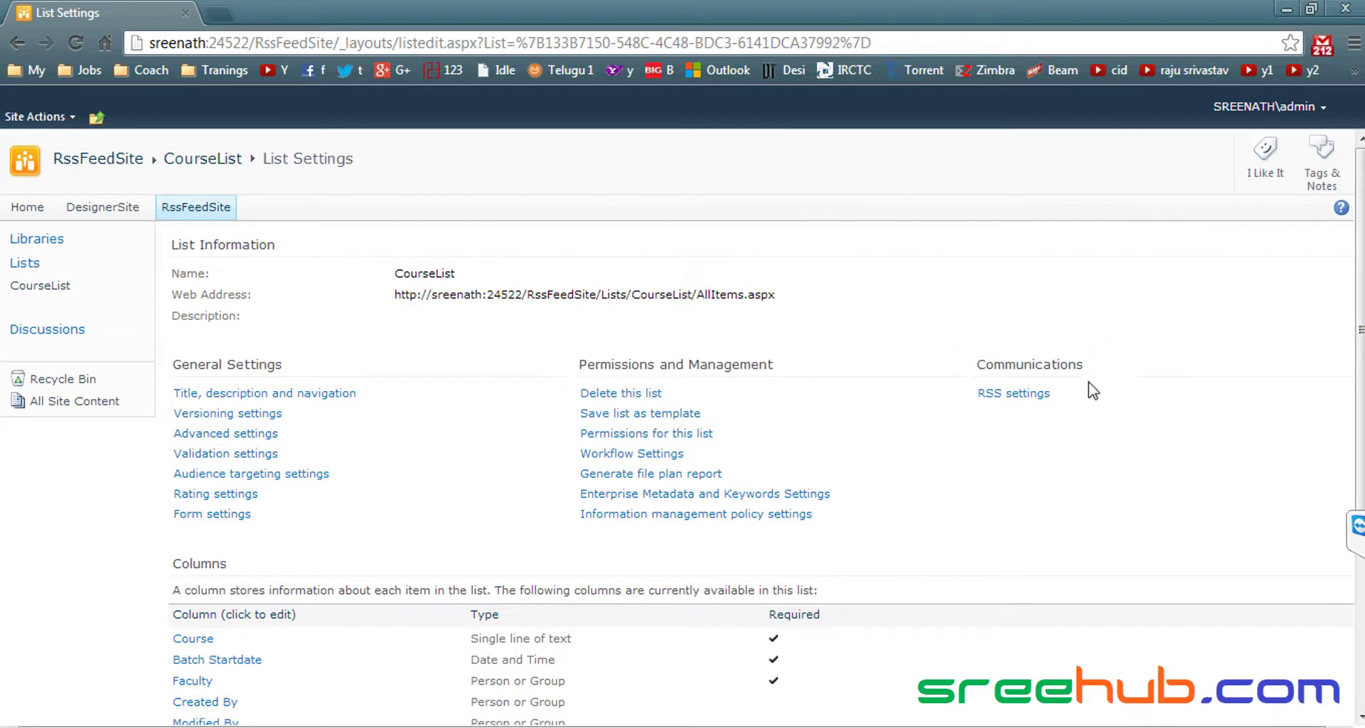
left_click(1000, 398)
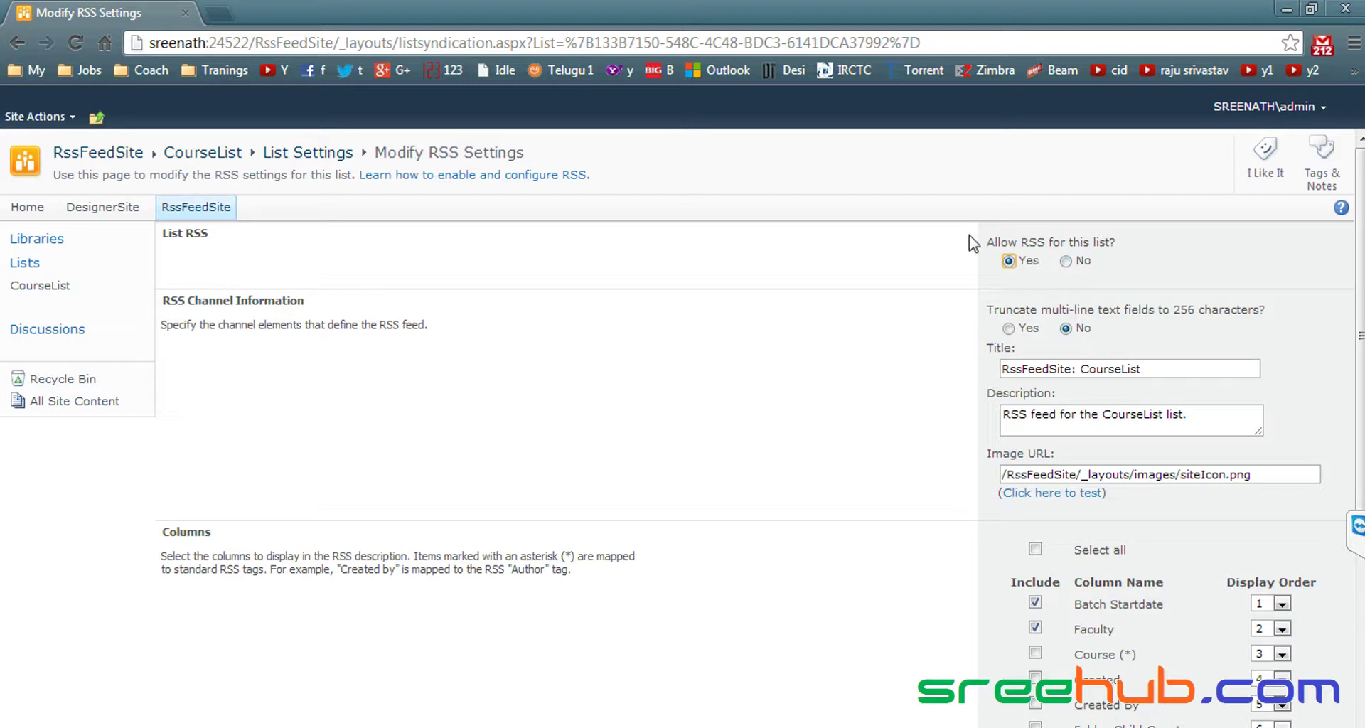
- Switch the Allow RSS for this list option to No and back to Yes
left_click_drag(985, 242, 1205, 243)
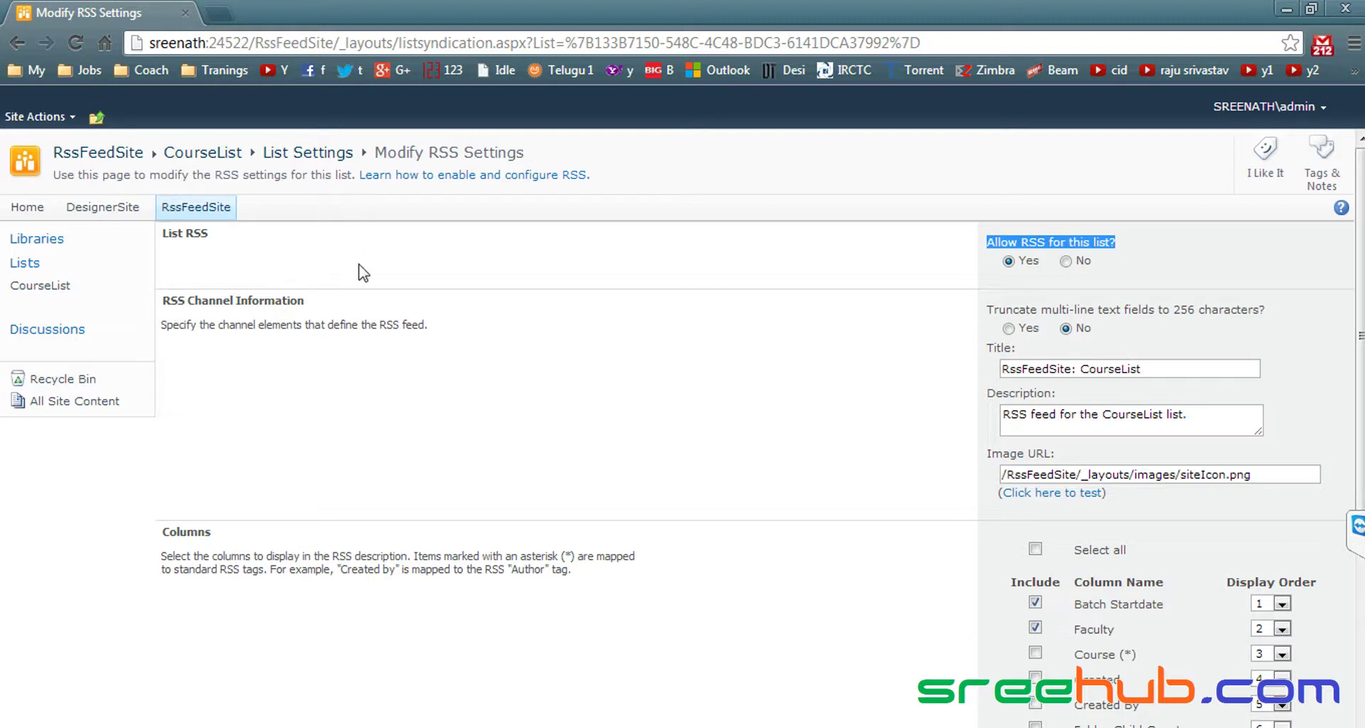
left_click_drag(994, 242, 1045, 242)
left_click_drag(1177, 238, 1180, 239)
left_click(1066, 261)
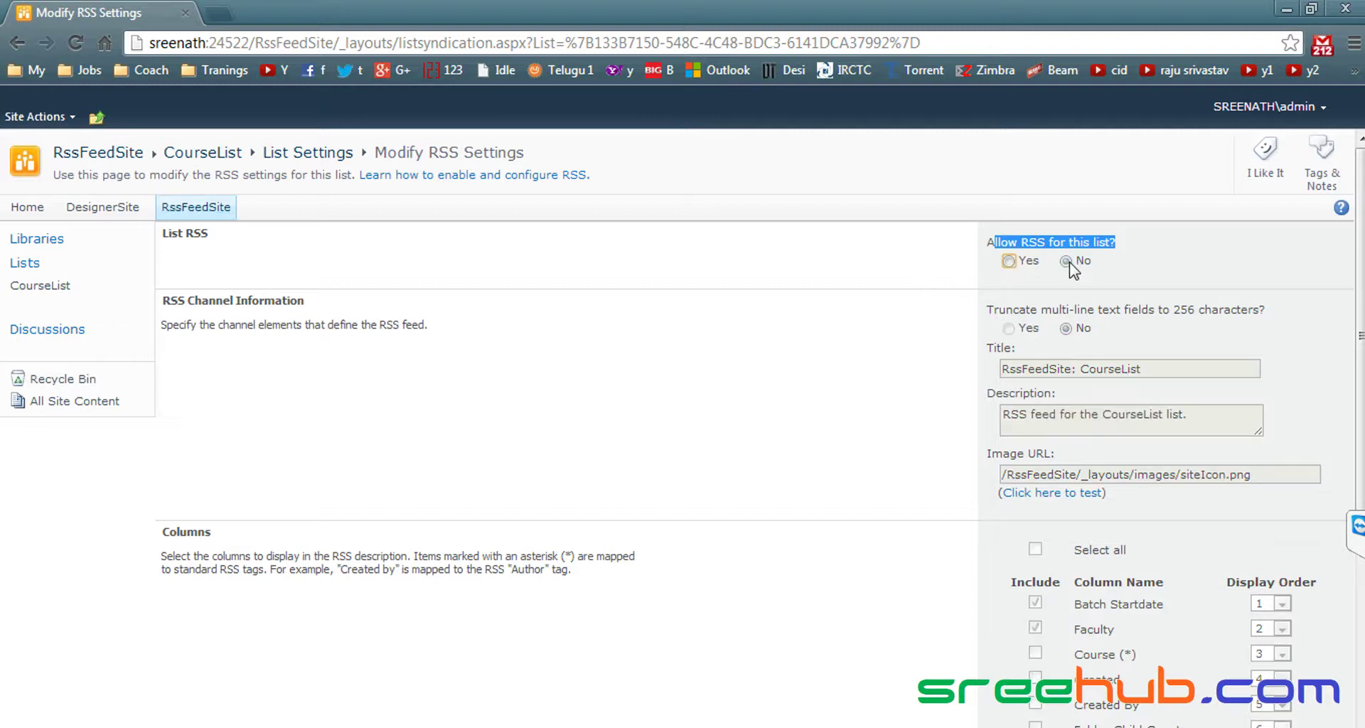
left_click(1008, 261)
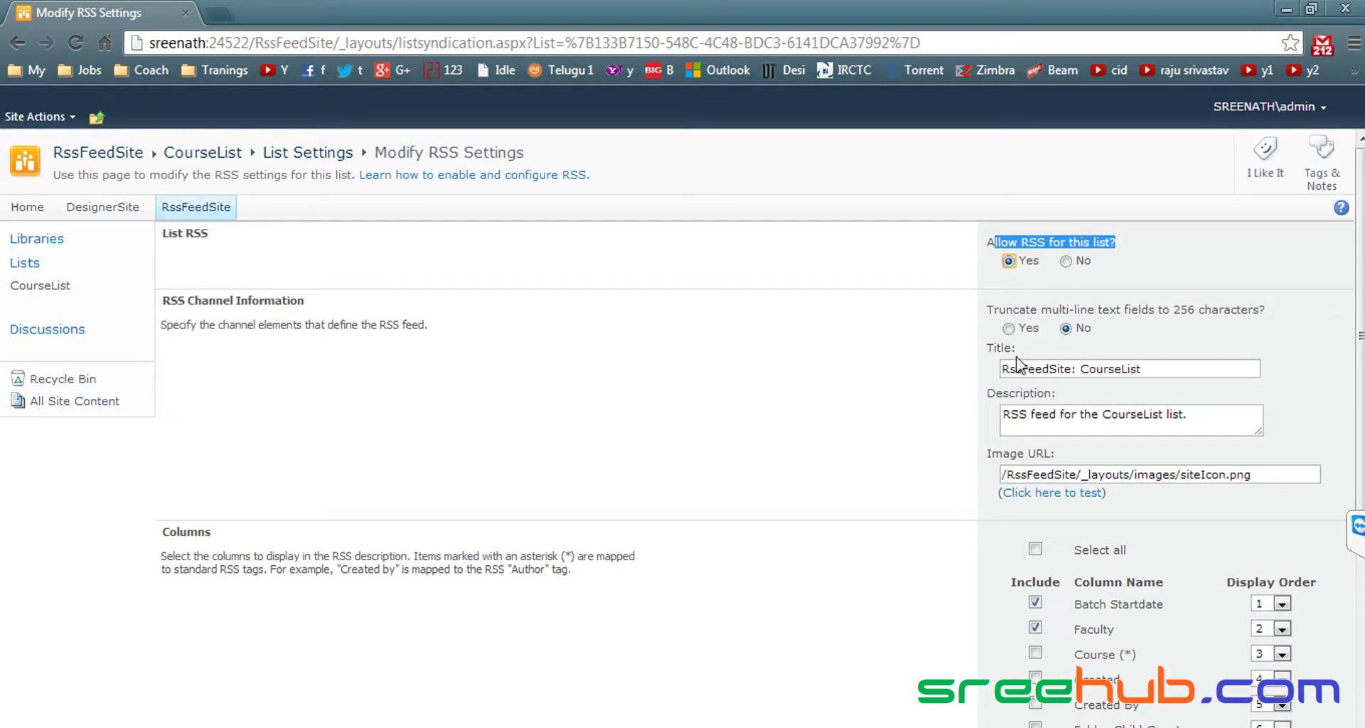
- Examine the title and other RSS channel information of CourseList's feed
left_click_drag(1169, 368, 953, 368)
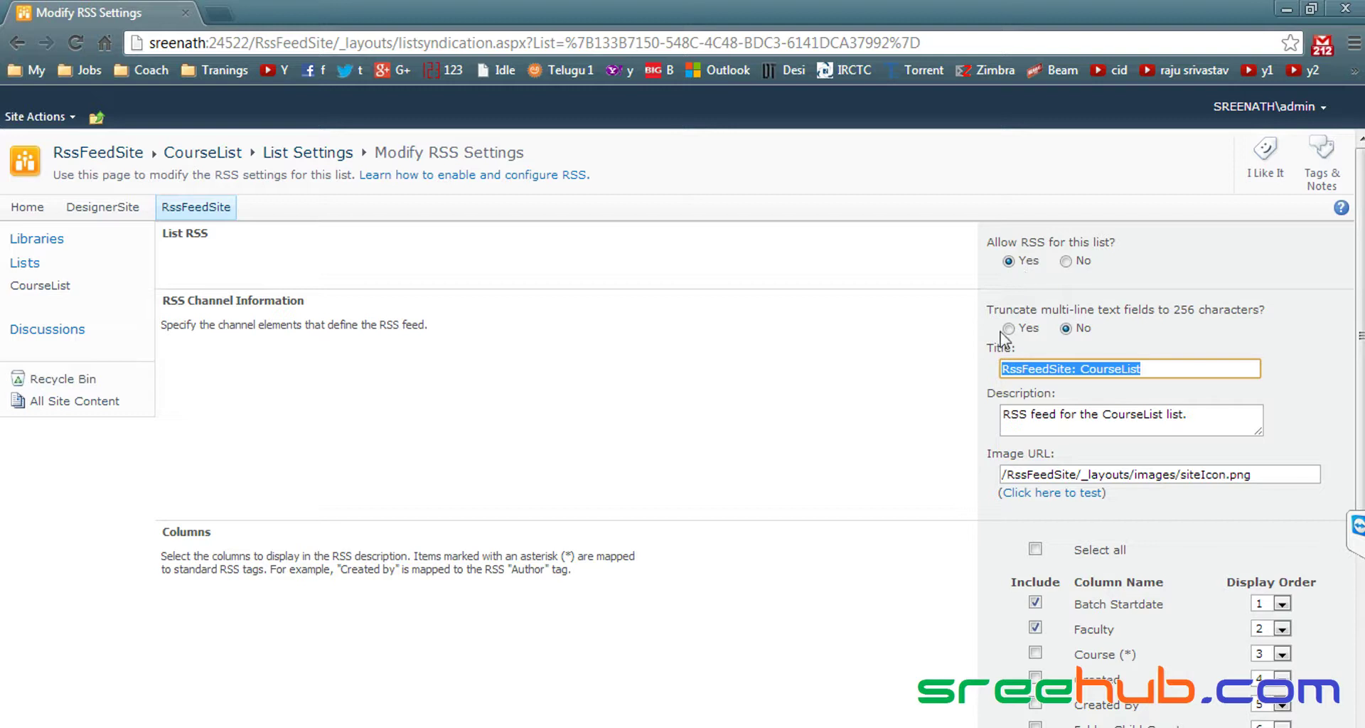
left_click(1169, 368)
left_click_drag(1168, 369, 932, 360)
left_click(1160, 369)
left_click_drag(1191, 369, 915, 359)
scroll(915, 362, "down", 2)
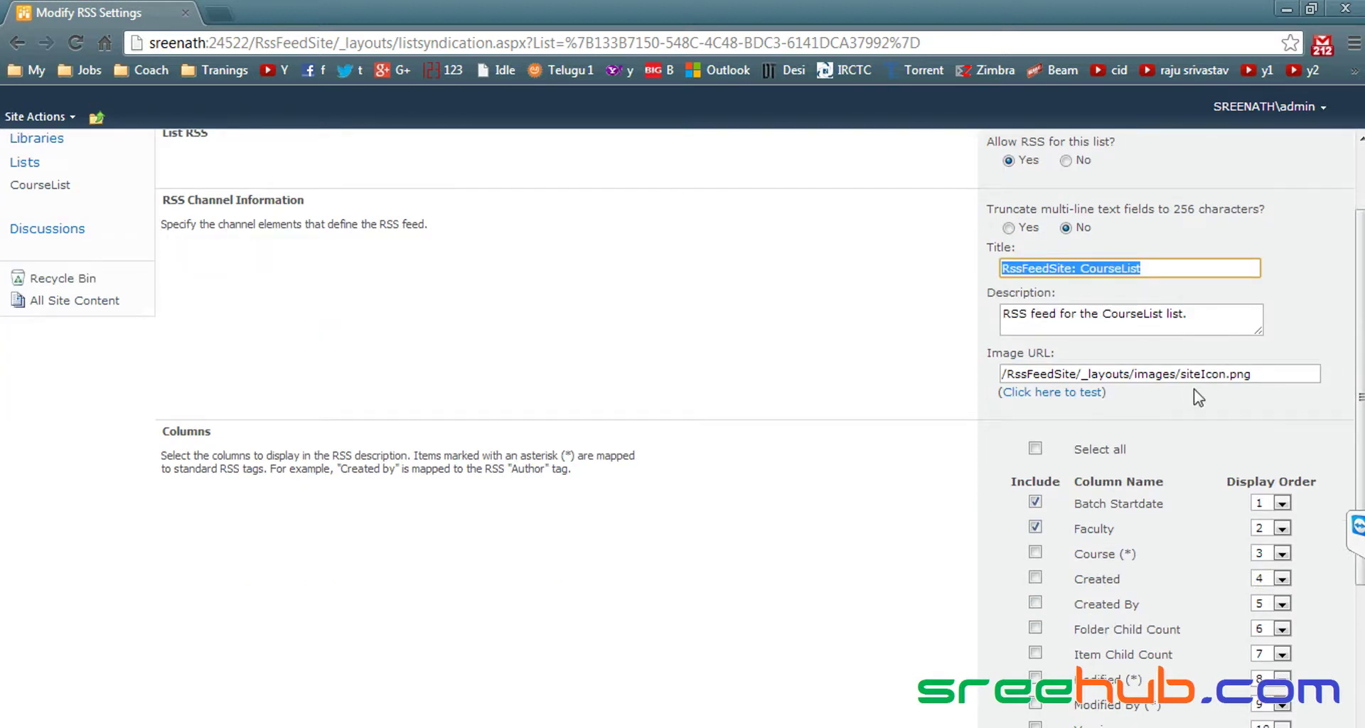
- Test the feed's image URL, view siteIcon.png, and return to CourseList's RSS settings with the image closed
left_click_drag(1262, 376, 1017, 395)
left_click(1017, 393)
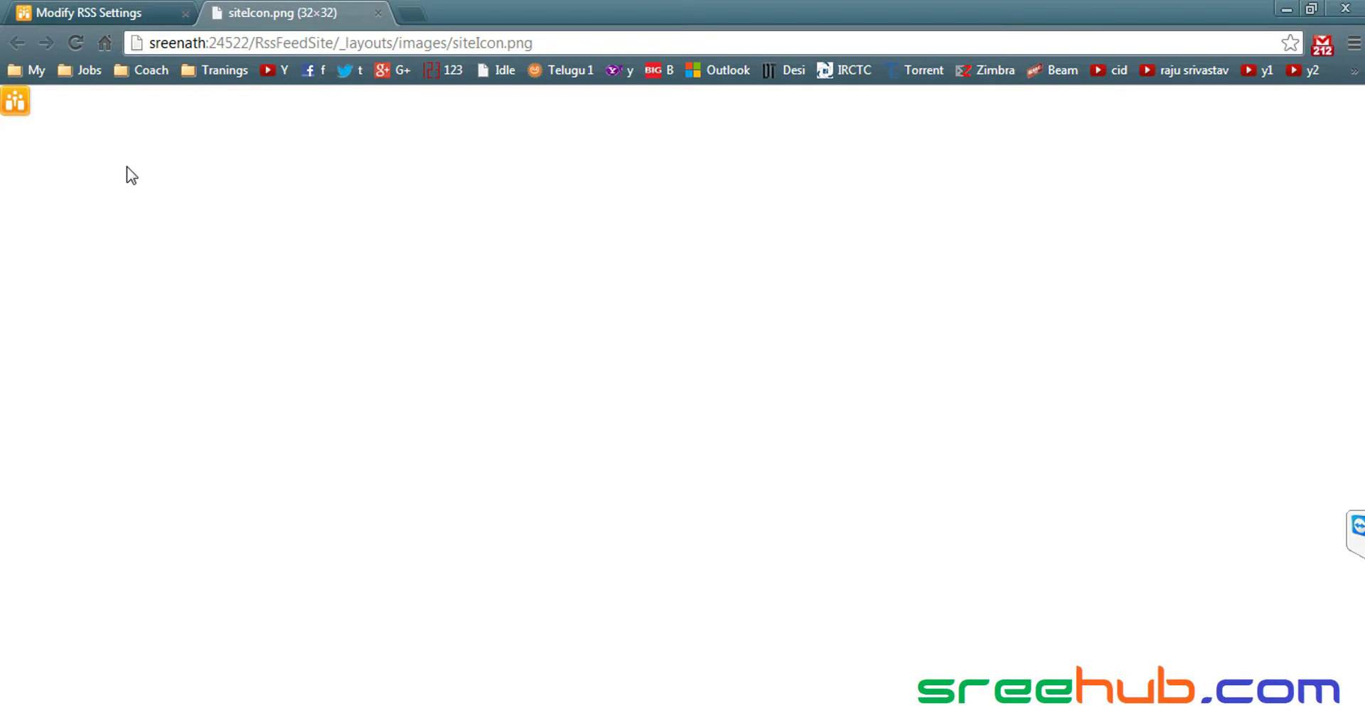
left_click(80, 12)
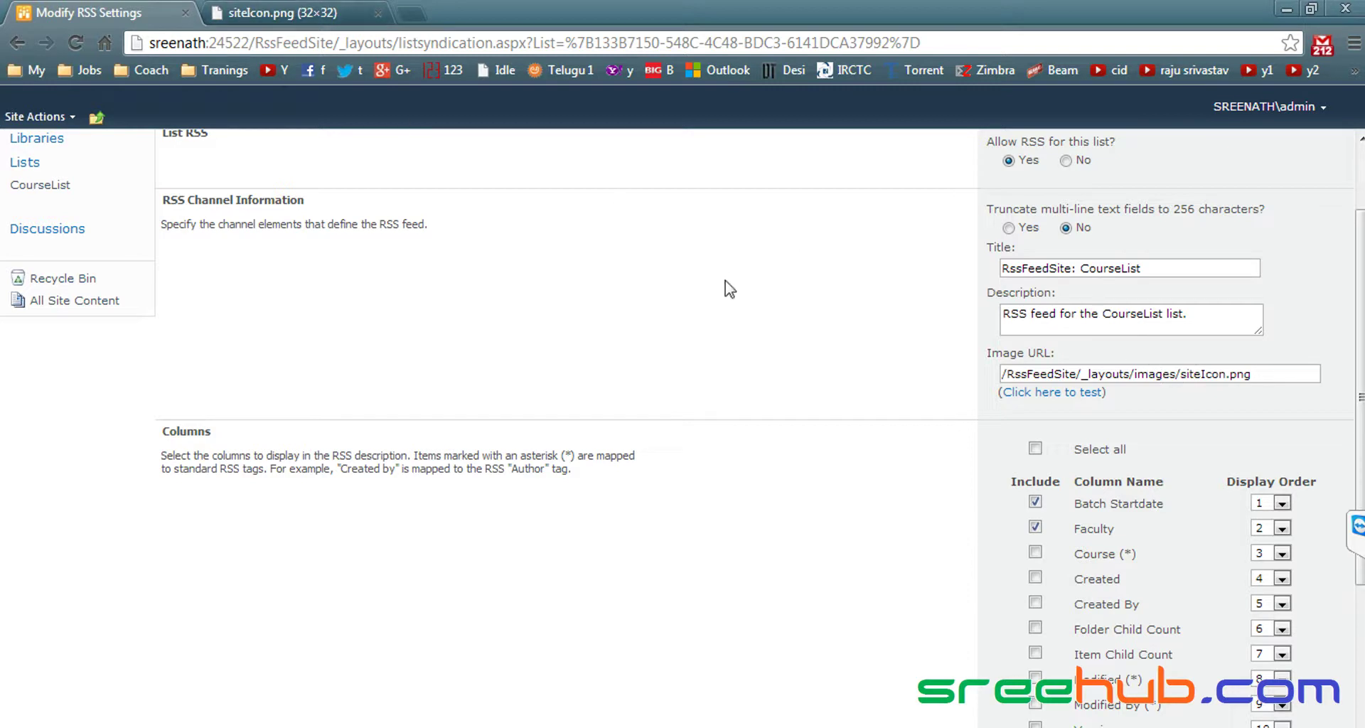
left_click_drag(1262, 374, 926, 360)
left_click(291, 13)
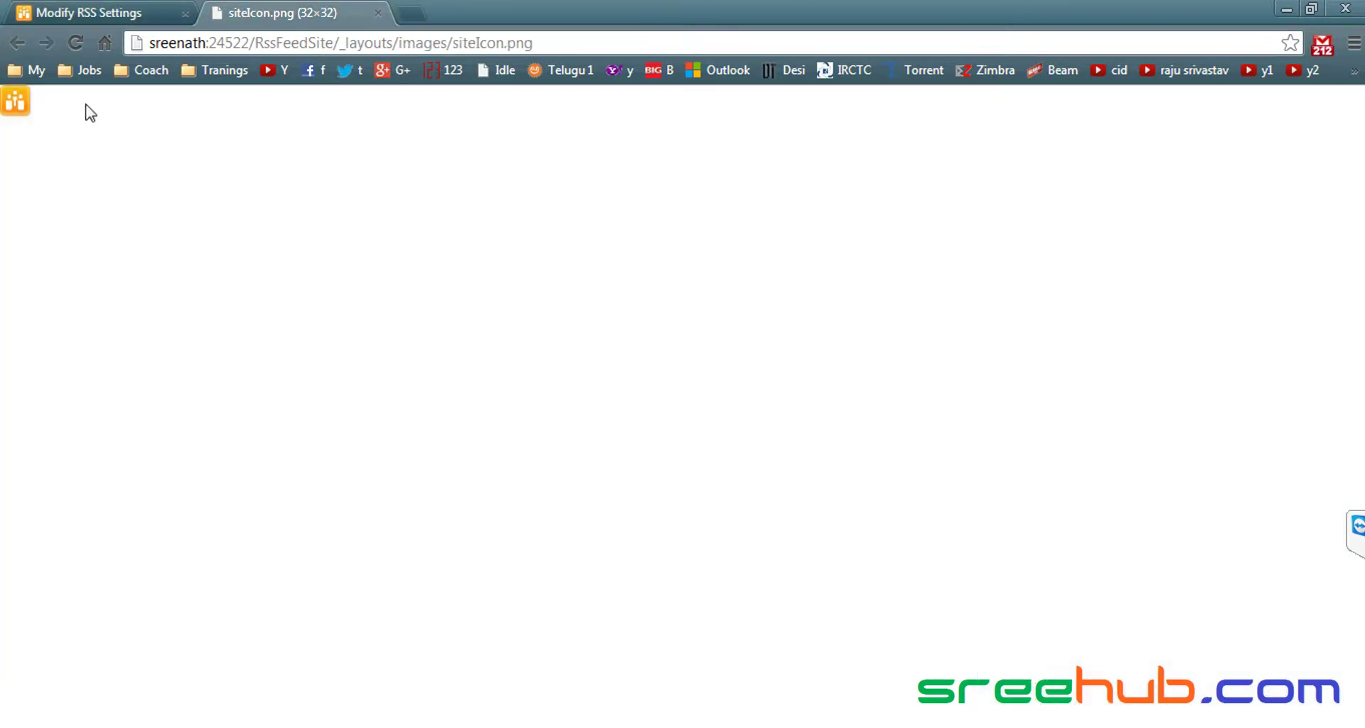
left_click(379, 12)
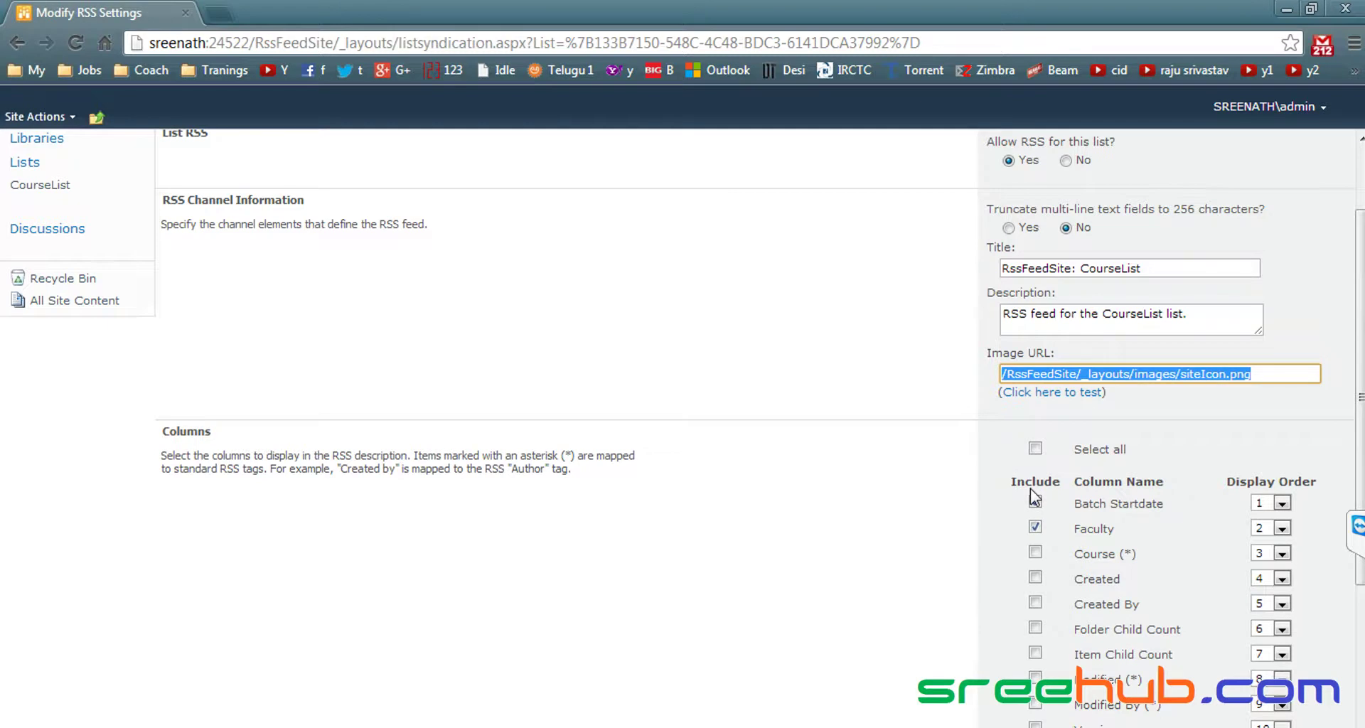
- Review the feed's column selection and item limits, and save CourseList's RSS settings
scroll(1035, 497, "down", 3)
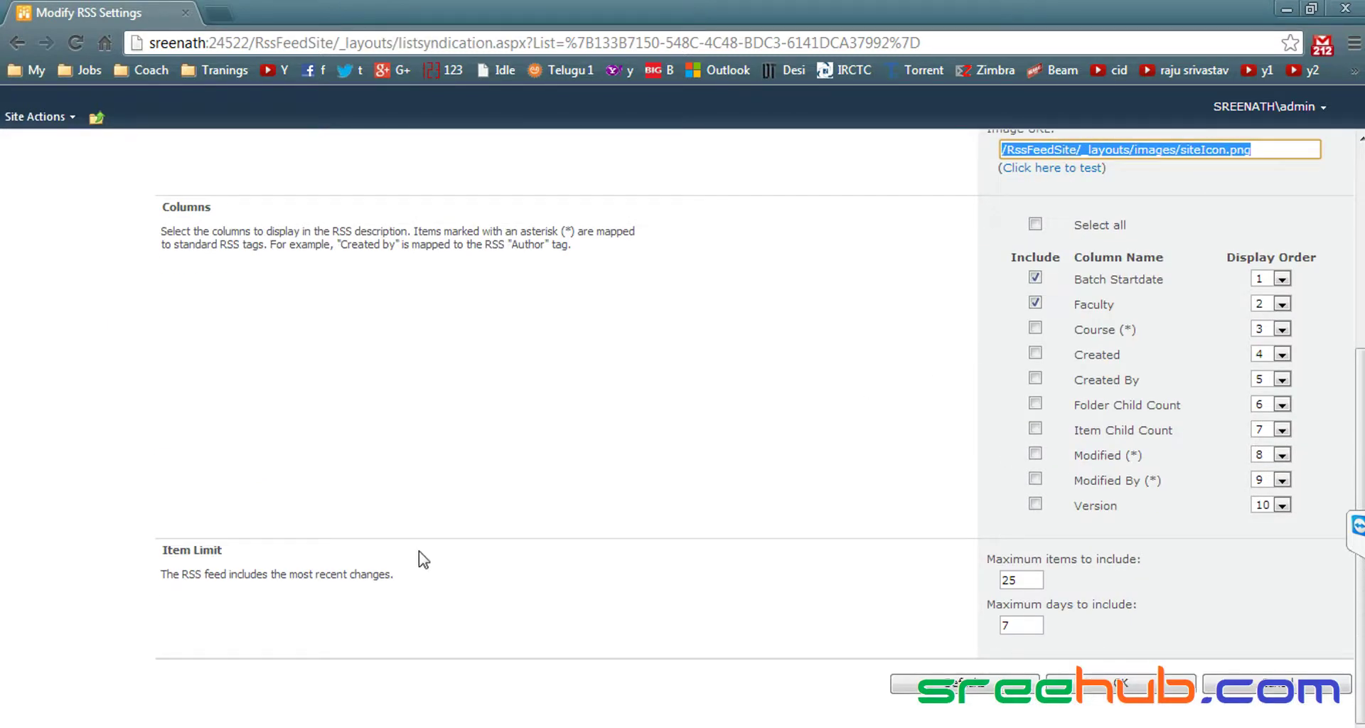
left_click_drag(149, 551, 314, 568)
left_click(315, 569)
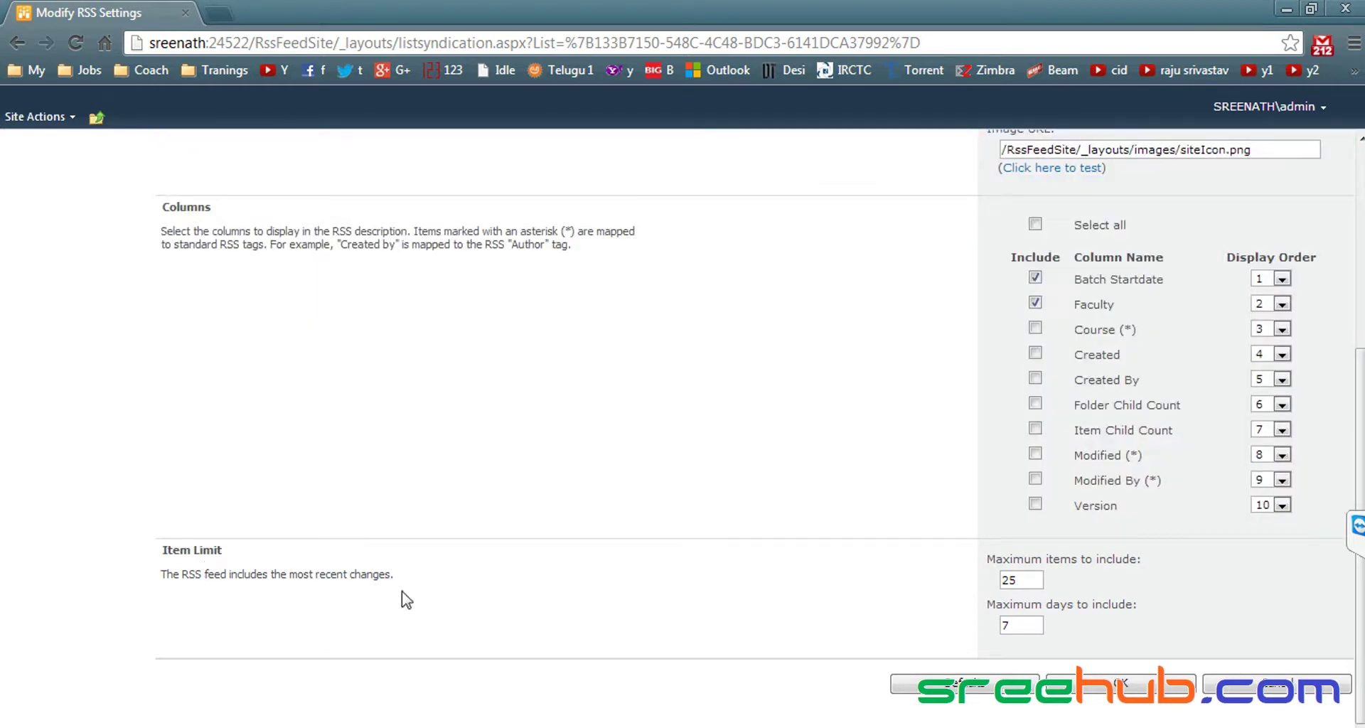
left_click_drag(420, 576, 237, 576)
left_click(674, 581)
left_click_drag(995, 559, 1152, 561)
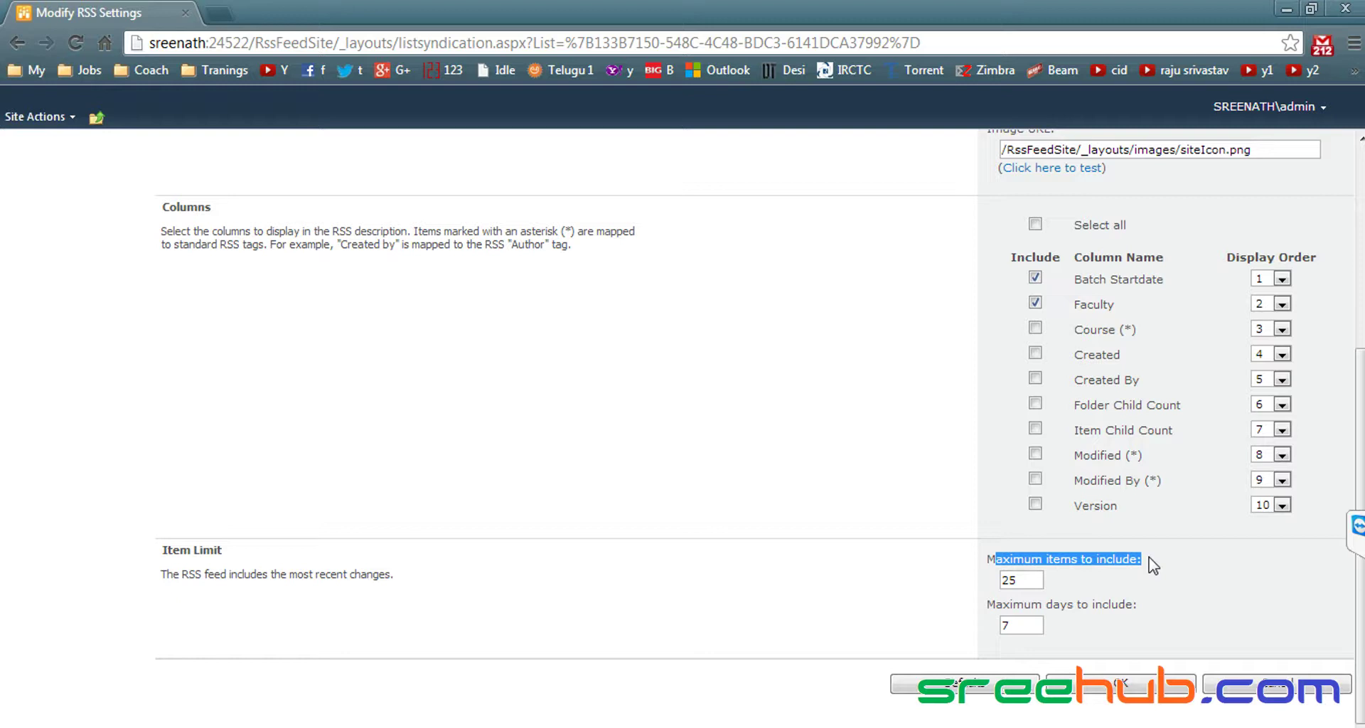
double_click(1028, 580)
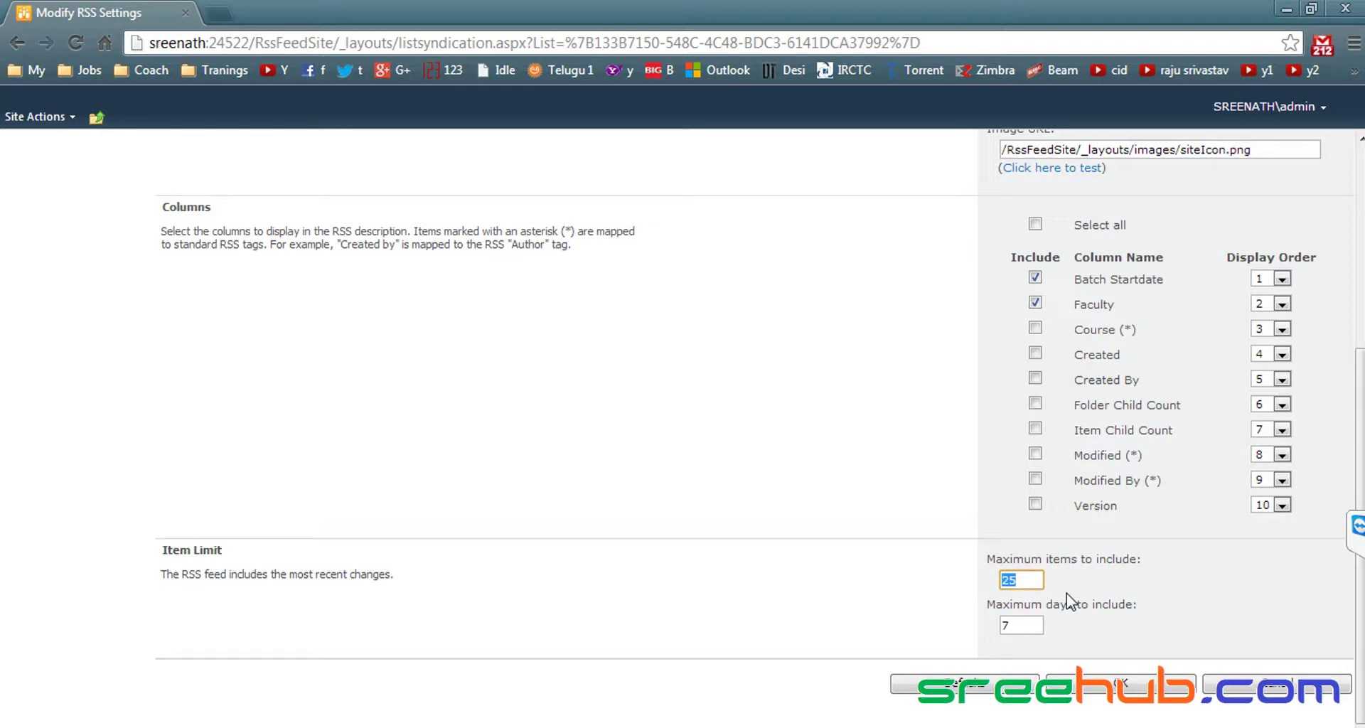
left_click(1019, 627)
left_click(1132, 636)
left_click(1094, 687)
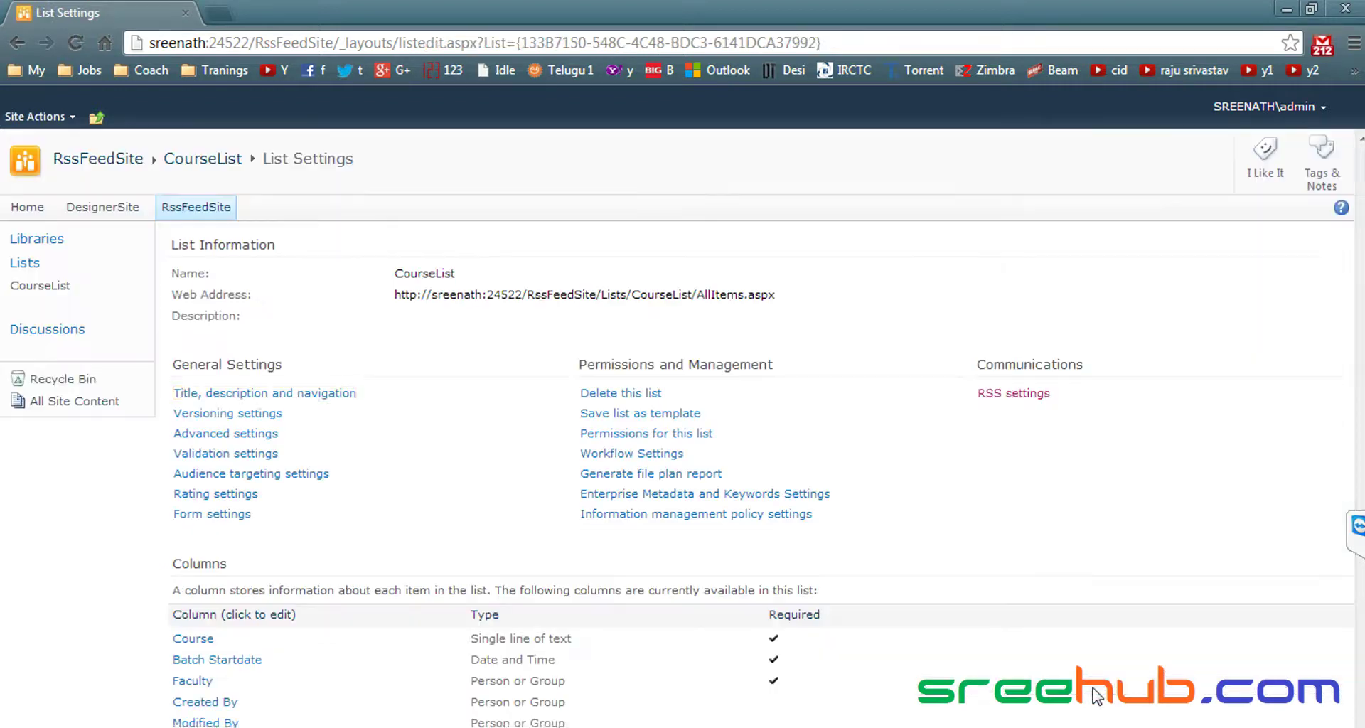
- Disallow RSS for CourseList in its RSS settings, save, and check the RSS Feed option among its list commands
left_click(54, 288)
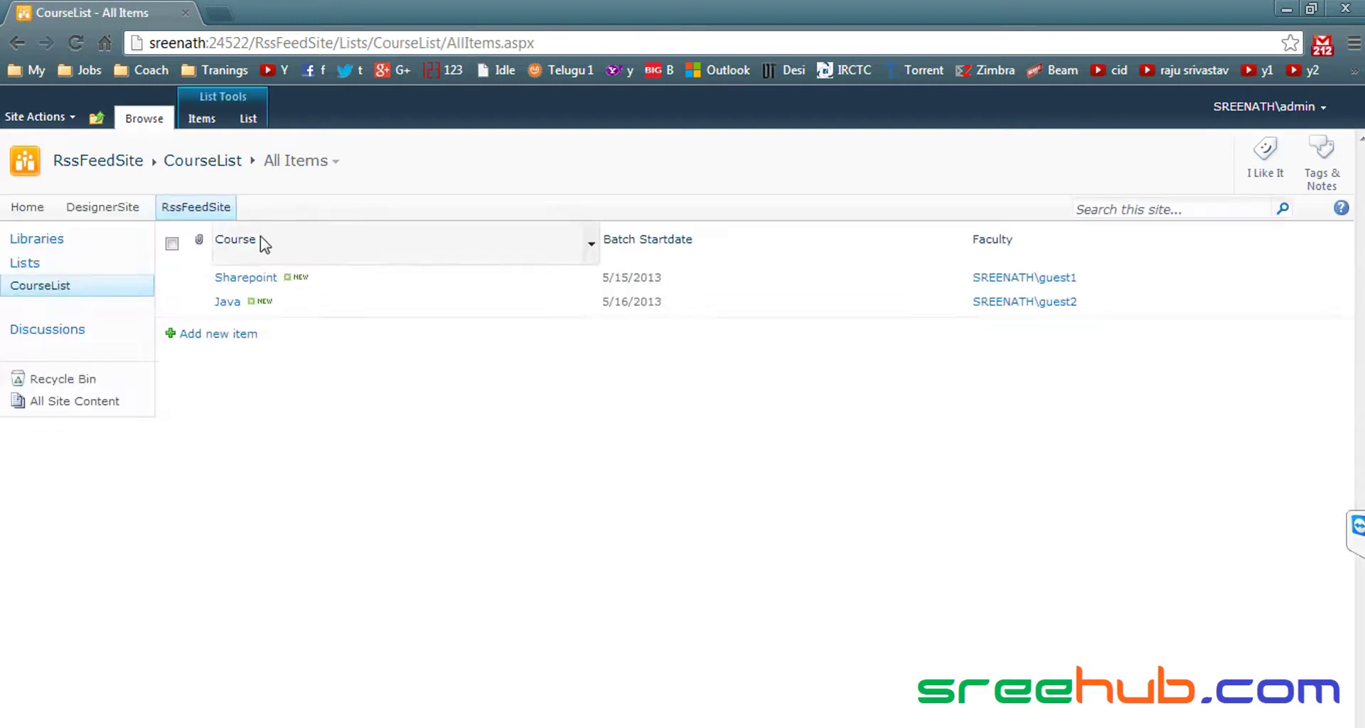
left_click(250, 121)
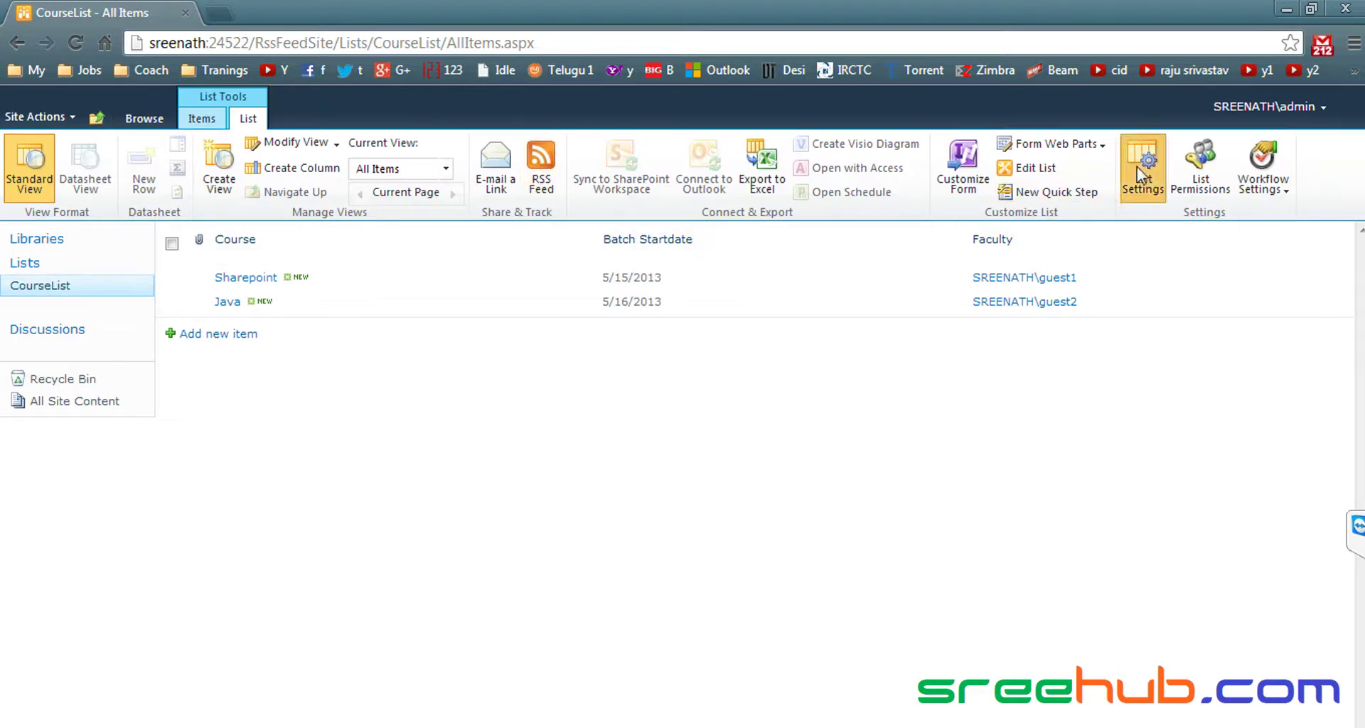
left_click(1142, 174)
left_click(1001, 398)
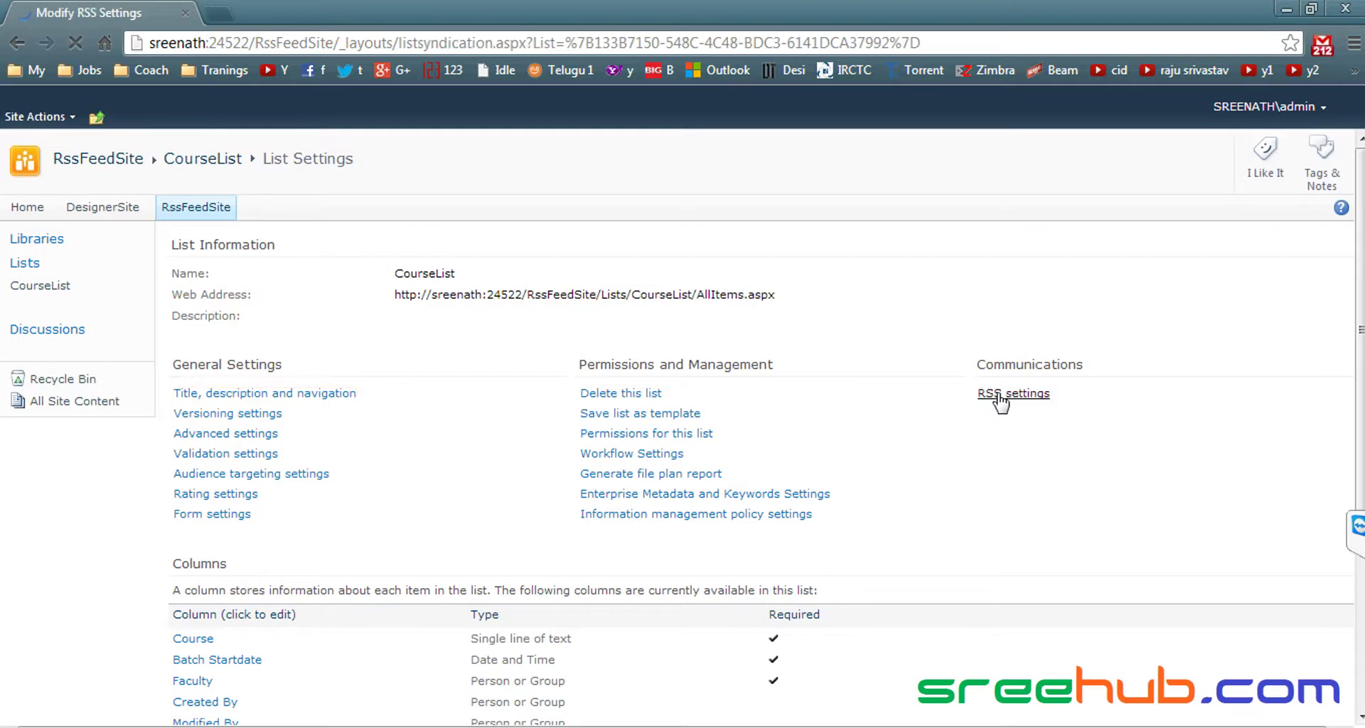
left_click(1066, 260)
scroll(576, 661, "down", 5)
left_click(1073, 688)
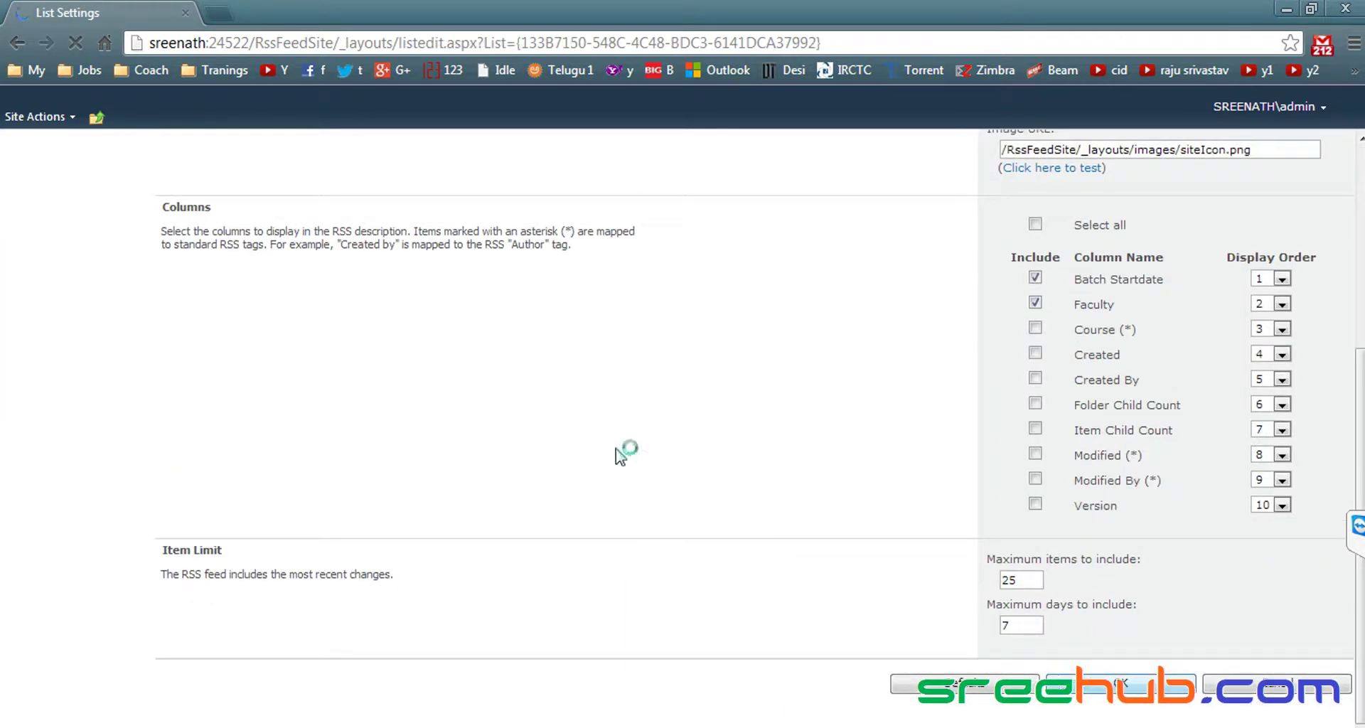
left_click(62, 285)
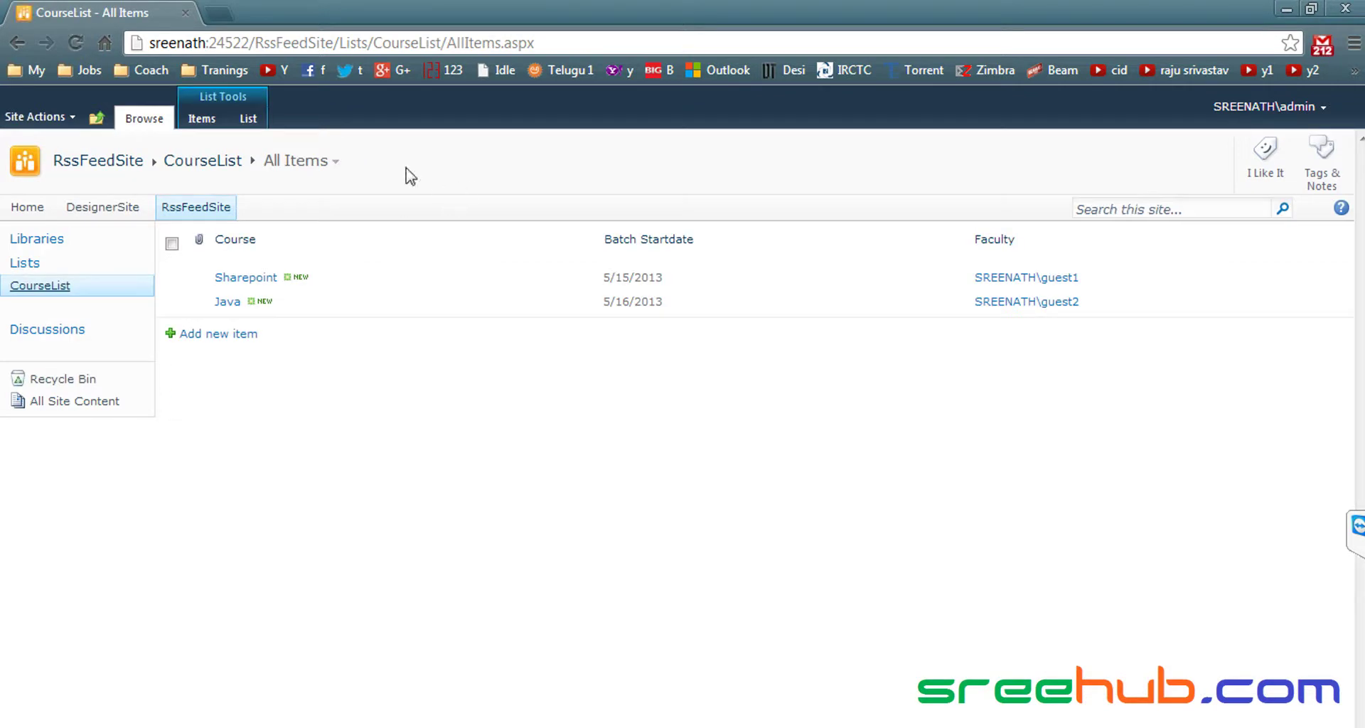
left_click(258, 121)
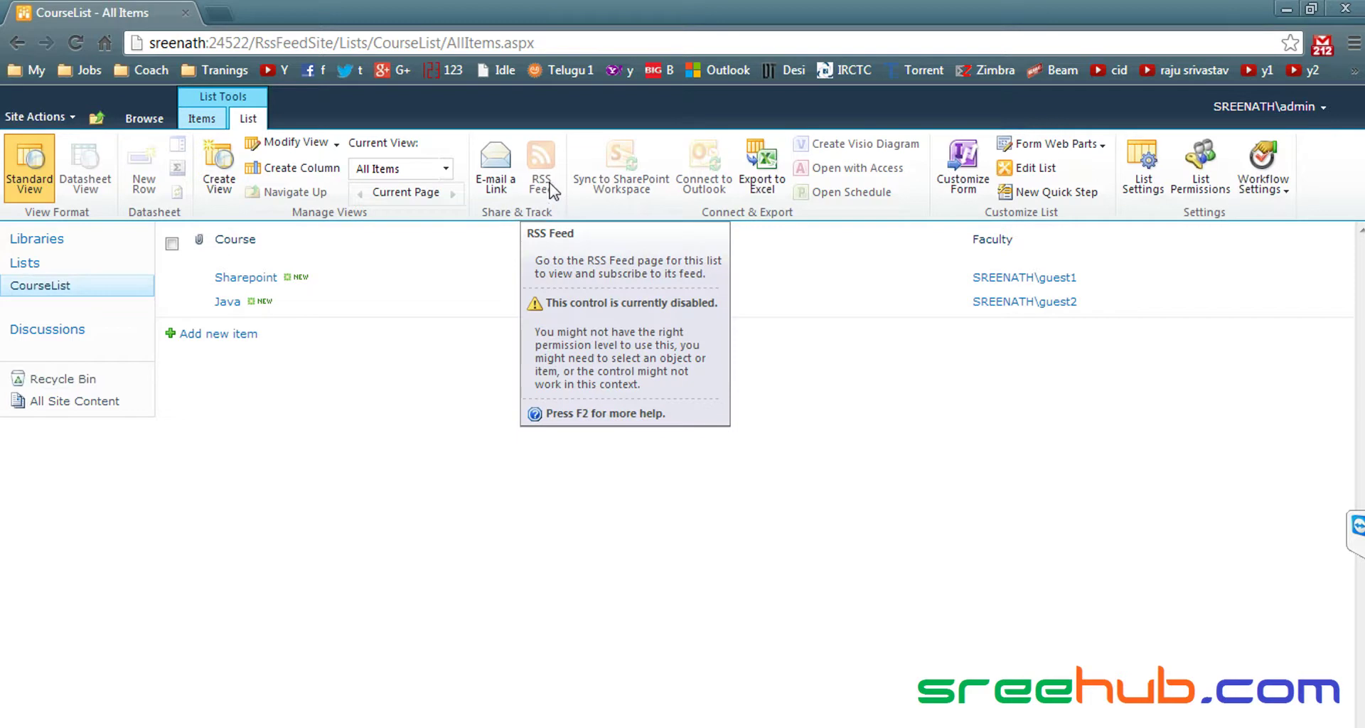
- Open RssFeedSite's site-level RSS settings and examine the Allow RSS feeds in this site option
left_click(71, 118)
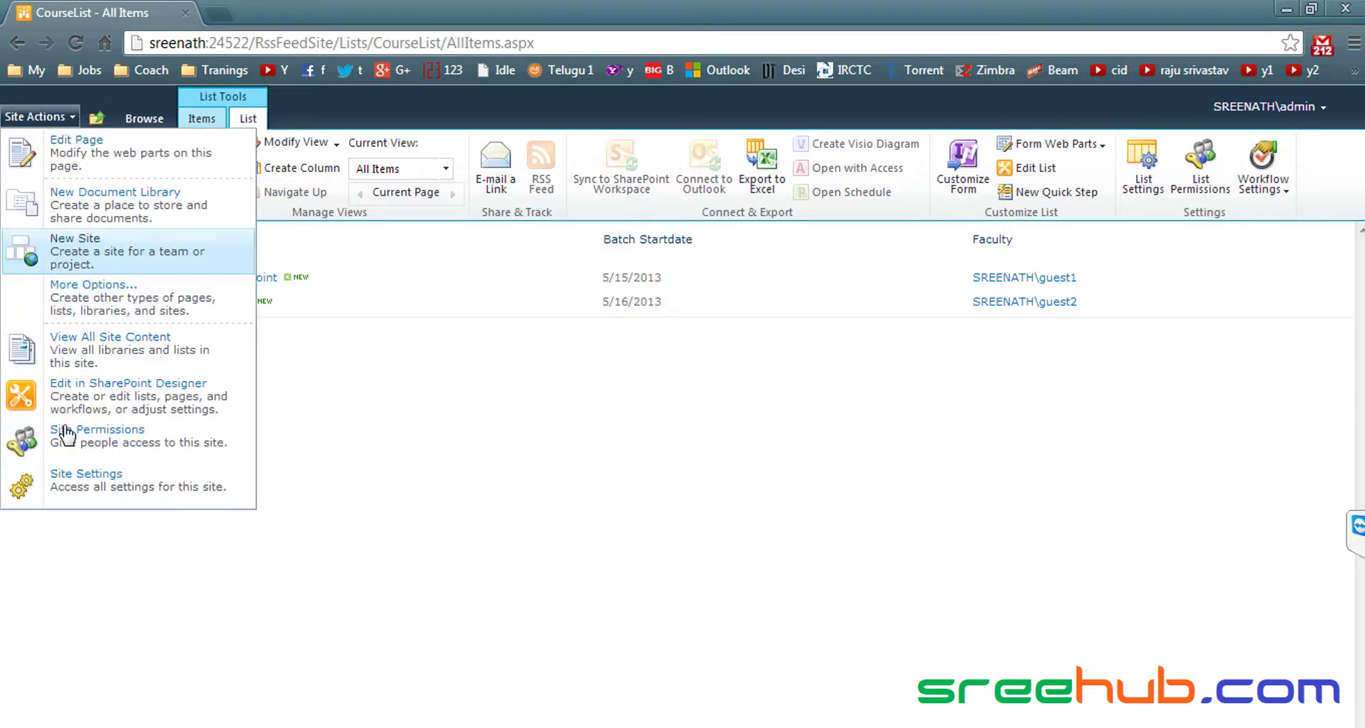
left_click(66, 494)
left_click(236, 449)
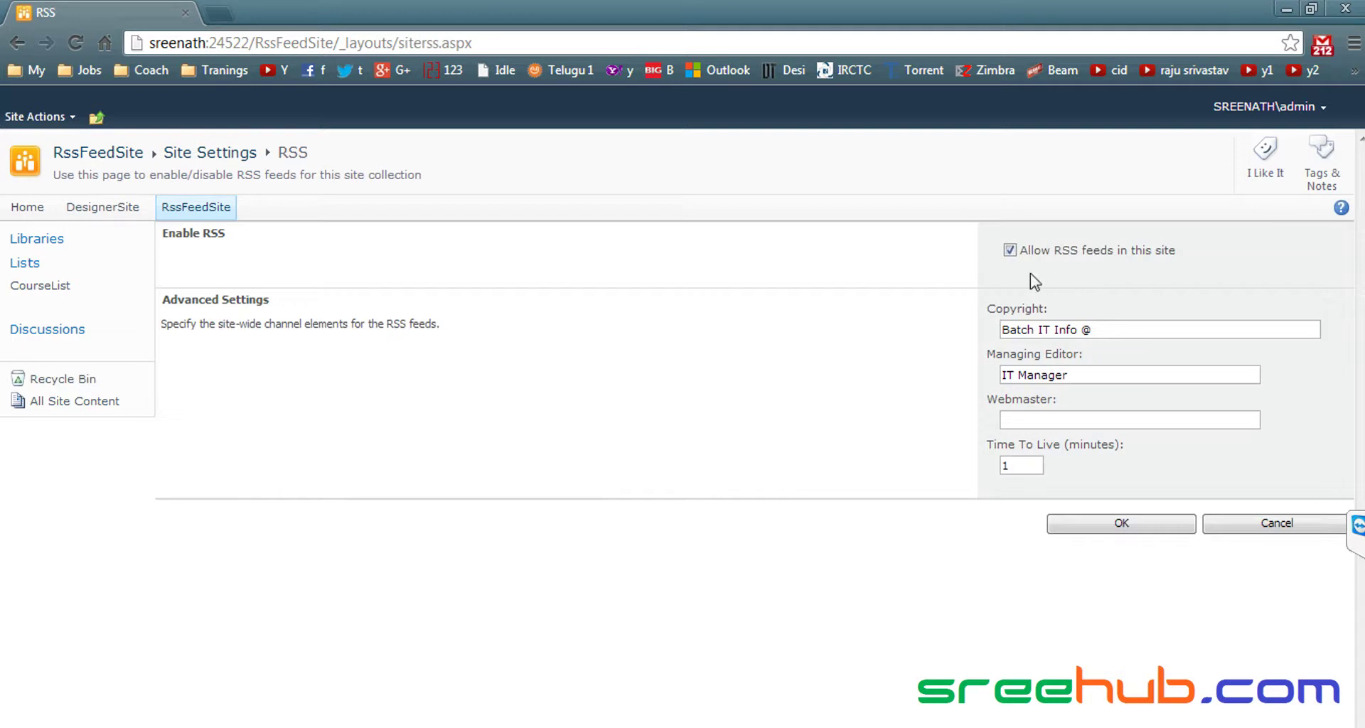
left_click_drag(1074, 245, 972, 249)
left_click(1064, 251)
left_click_drag(1217, 256, 985, 246)
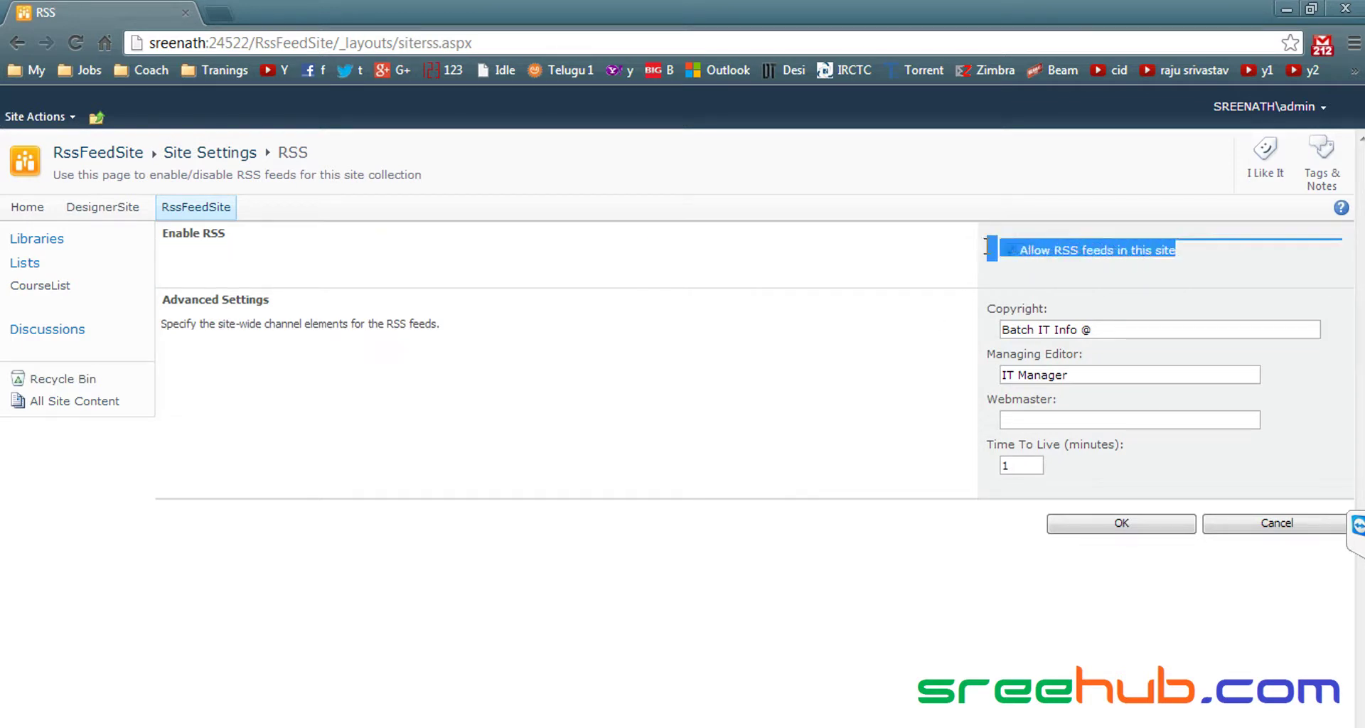
left_click(901, 254)
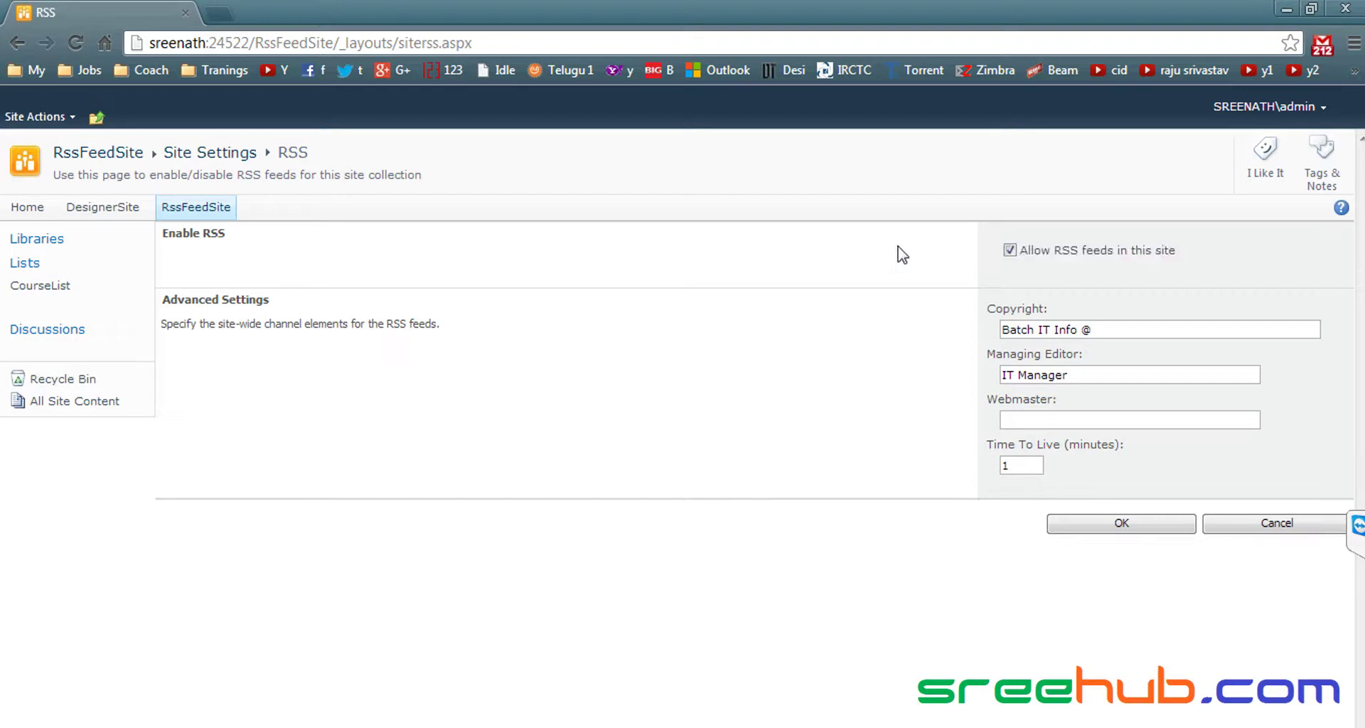
- Return to CourseList and check the RSS Feed option among its list commands
left_click(50, 287)
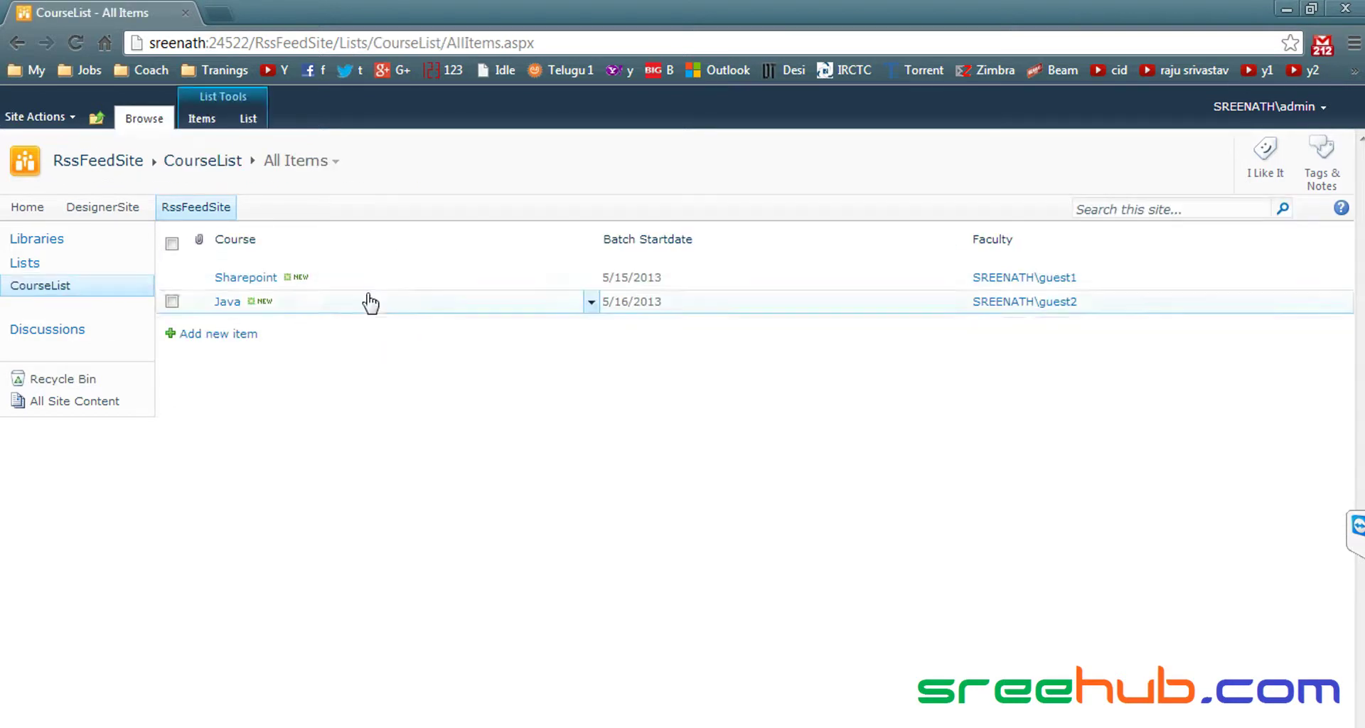
left_click(248, 118)
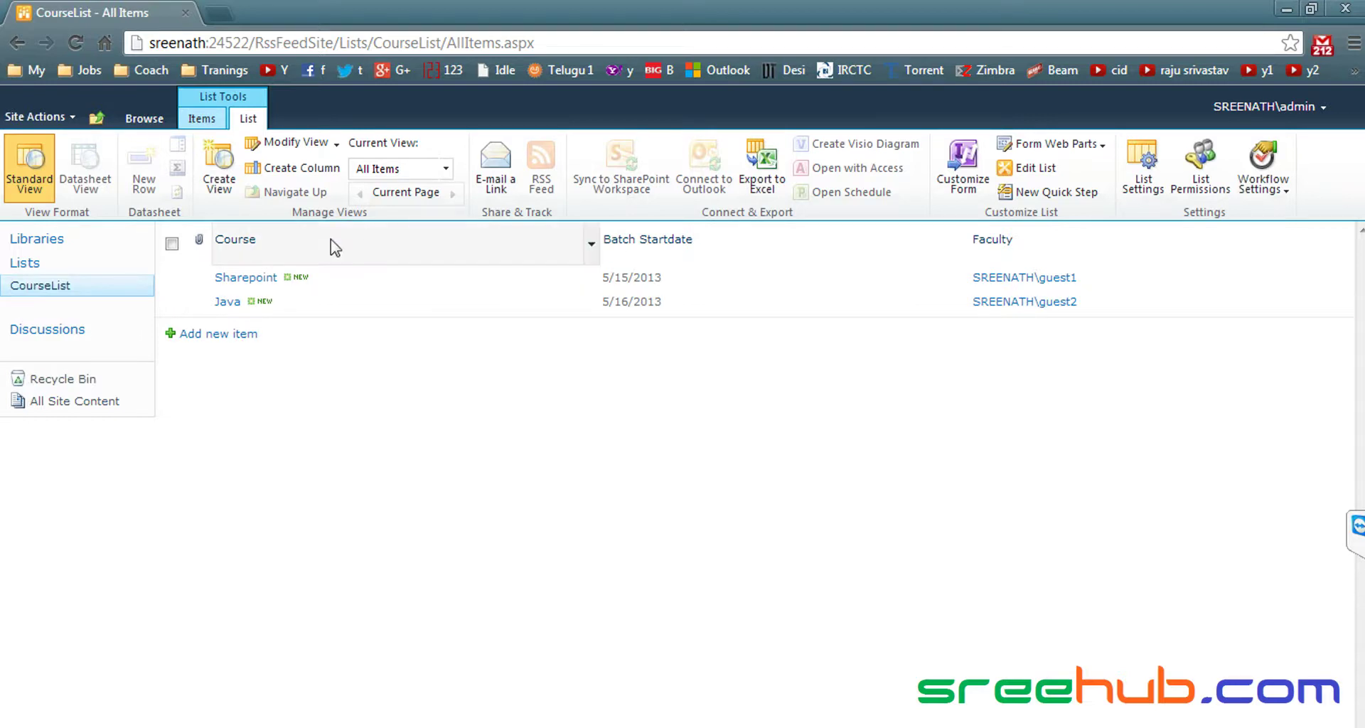
left_click(44, 118)
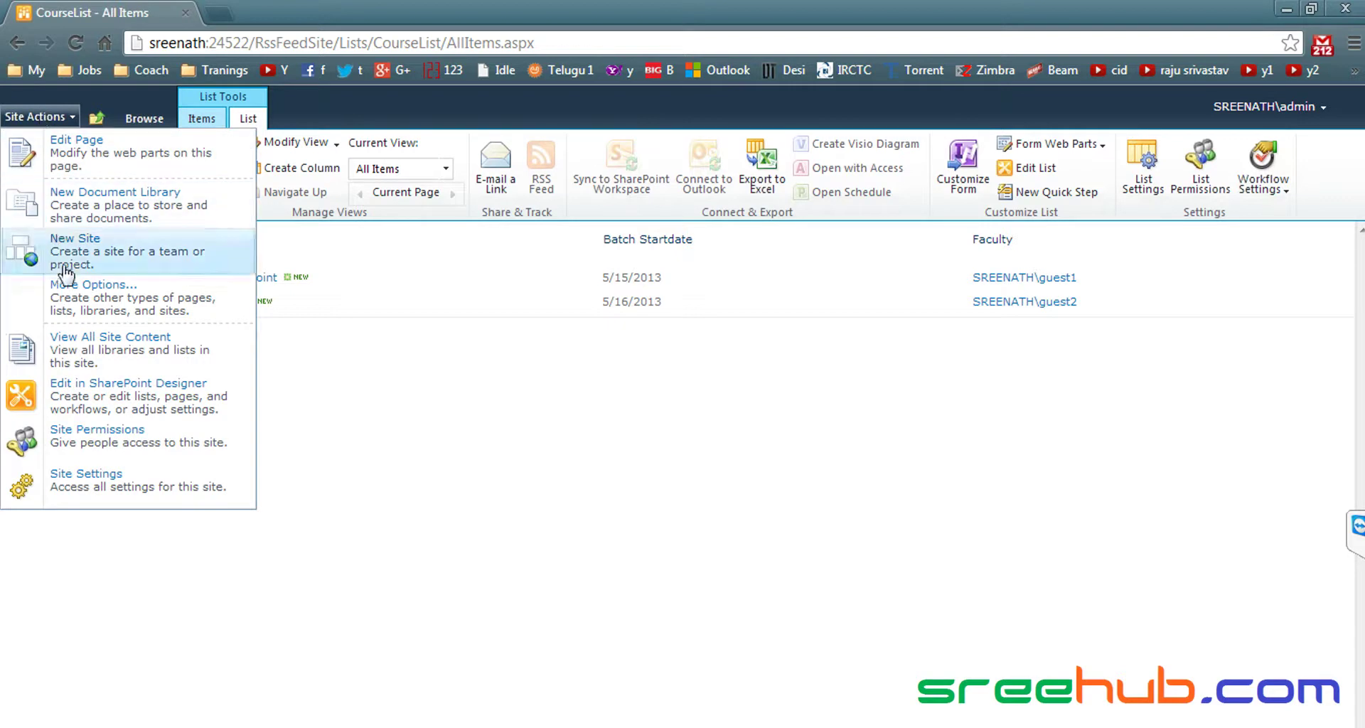
left_click(532, 513)
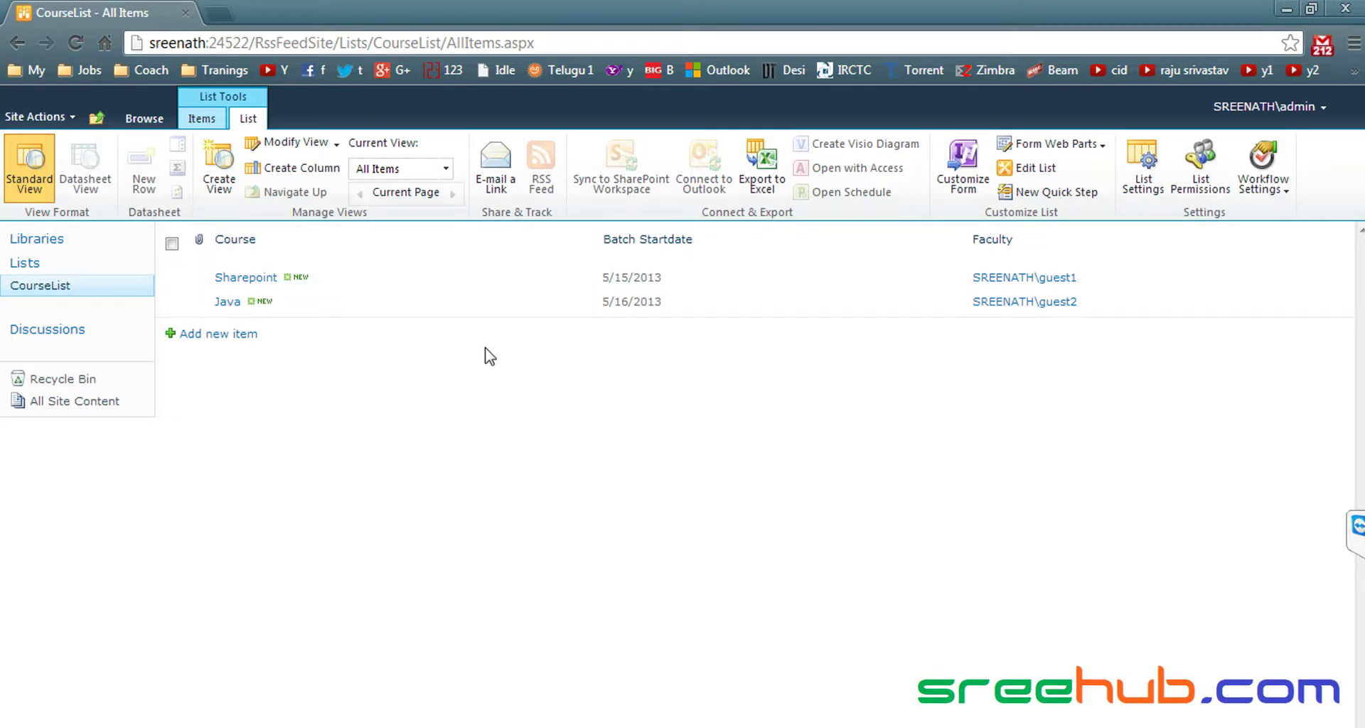
- Allow RSS for CourseList in its RSS settings, save, and recheck the list's RSS Feed command
left_click(1143, 167)
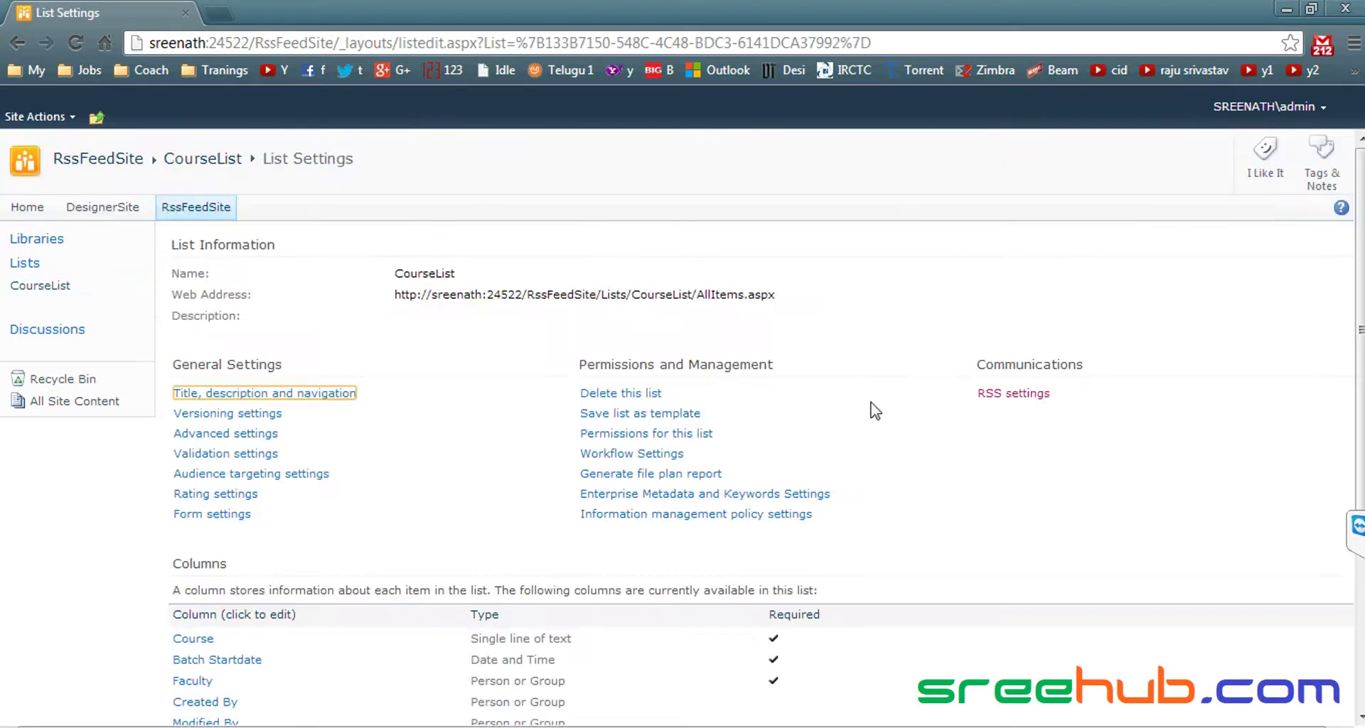
left_click(1012, 394)
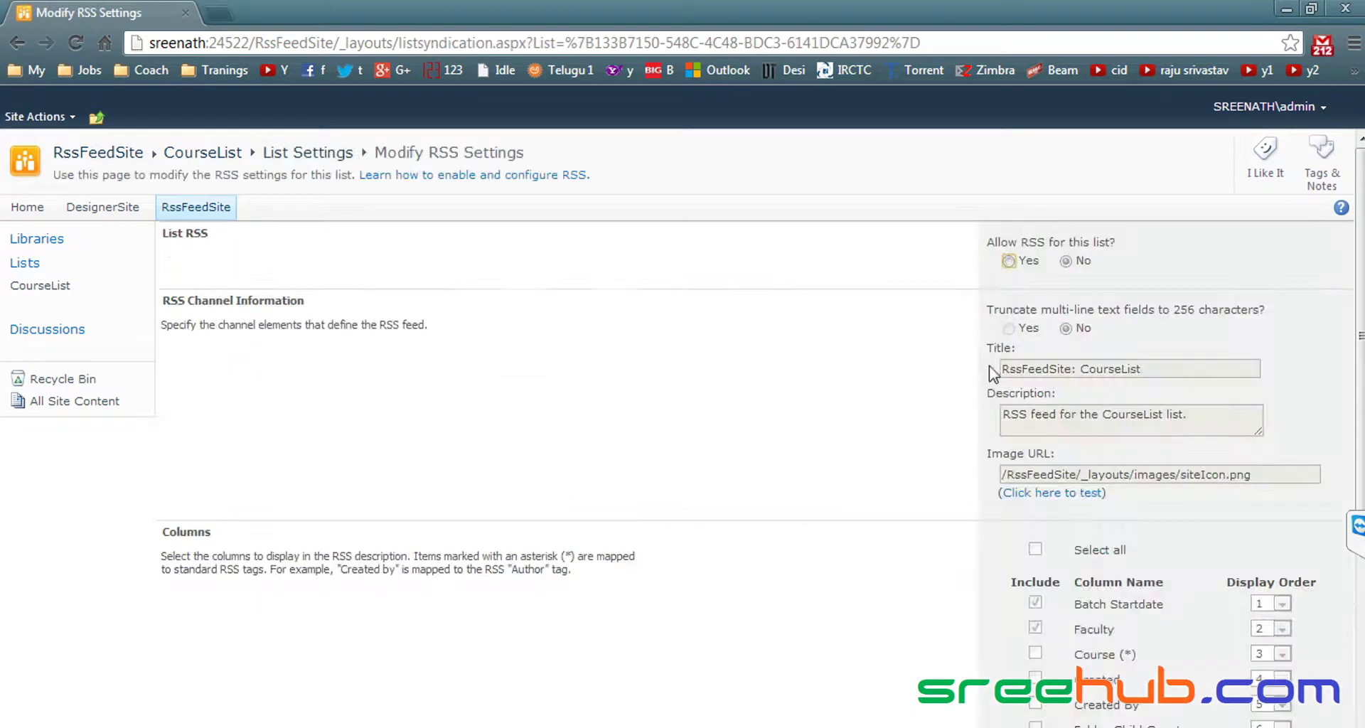
left_click(1008, 260)
scroll(817, 403, "down", 3)
scroll(816, 402, "up", 3)
scroll(846, 469, "down", 5)
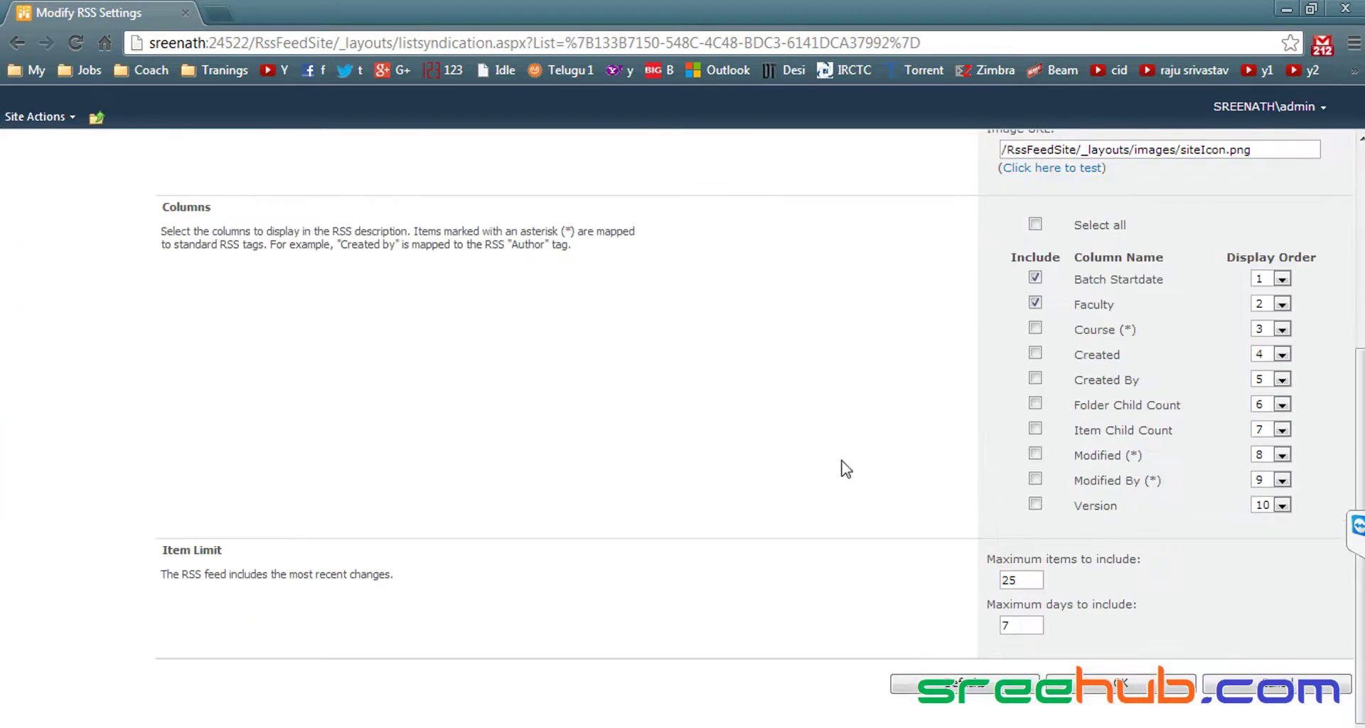
left_click(1127, 685)
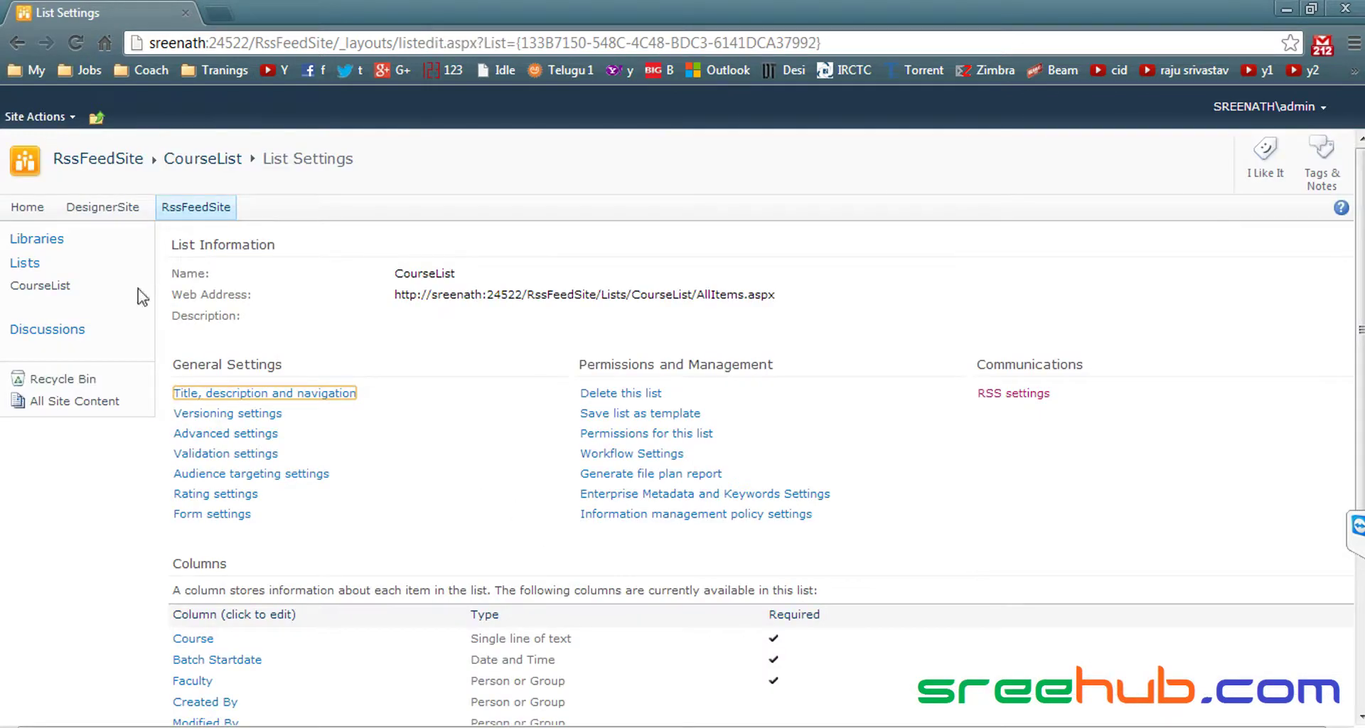
left_click(51, 286)
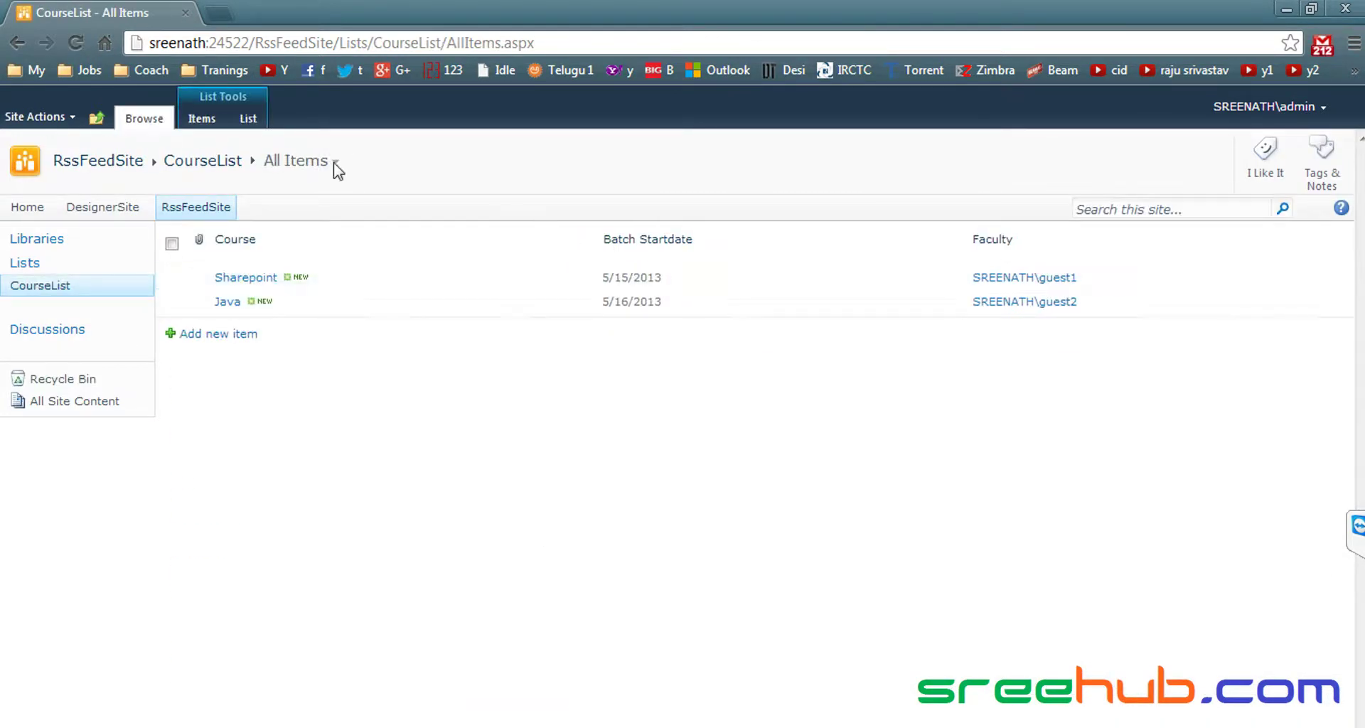
left_click(249, 118)
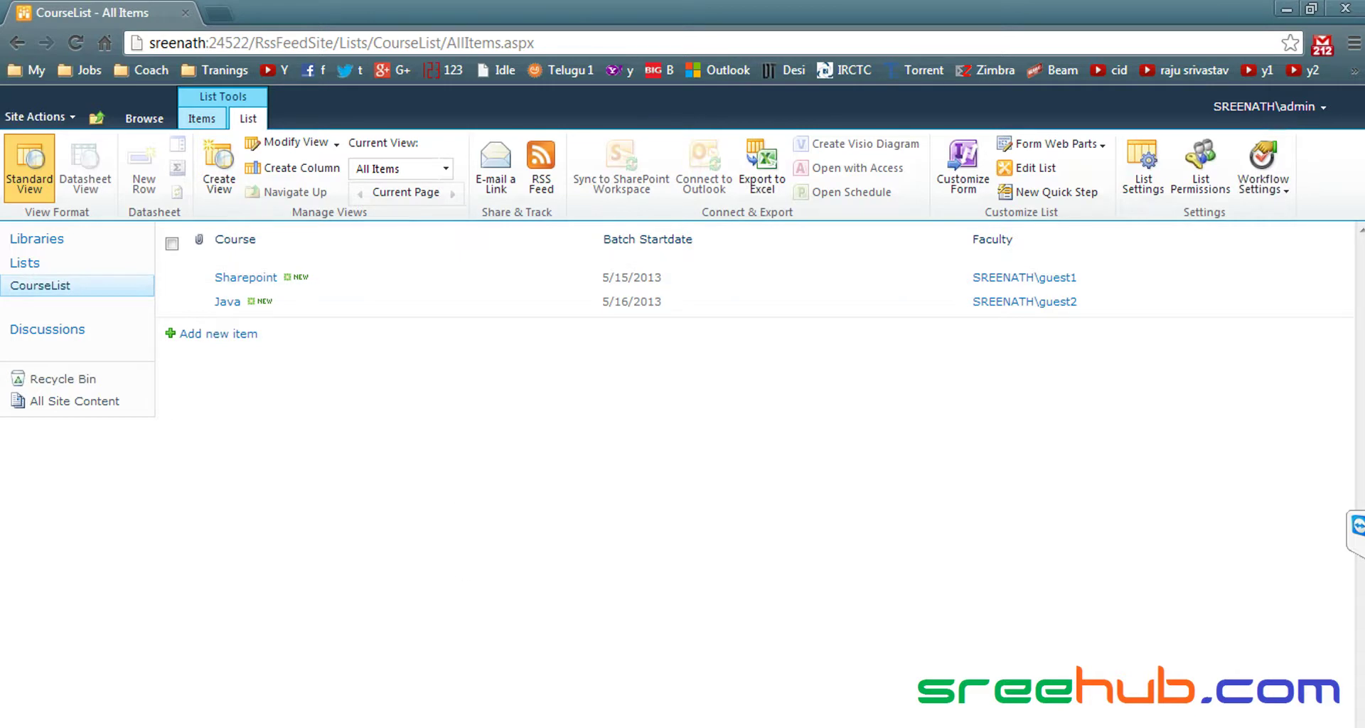
- Switch to Internet Explorer, reopen CourseList as the guest user, and open its RSS feed
key("alt+Tab")
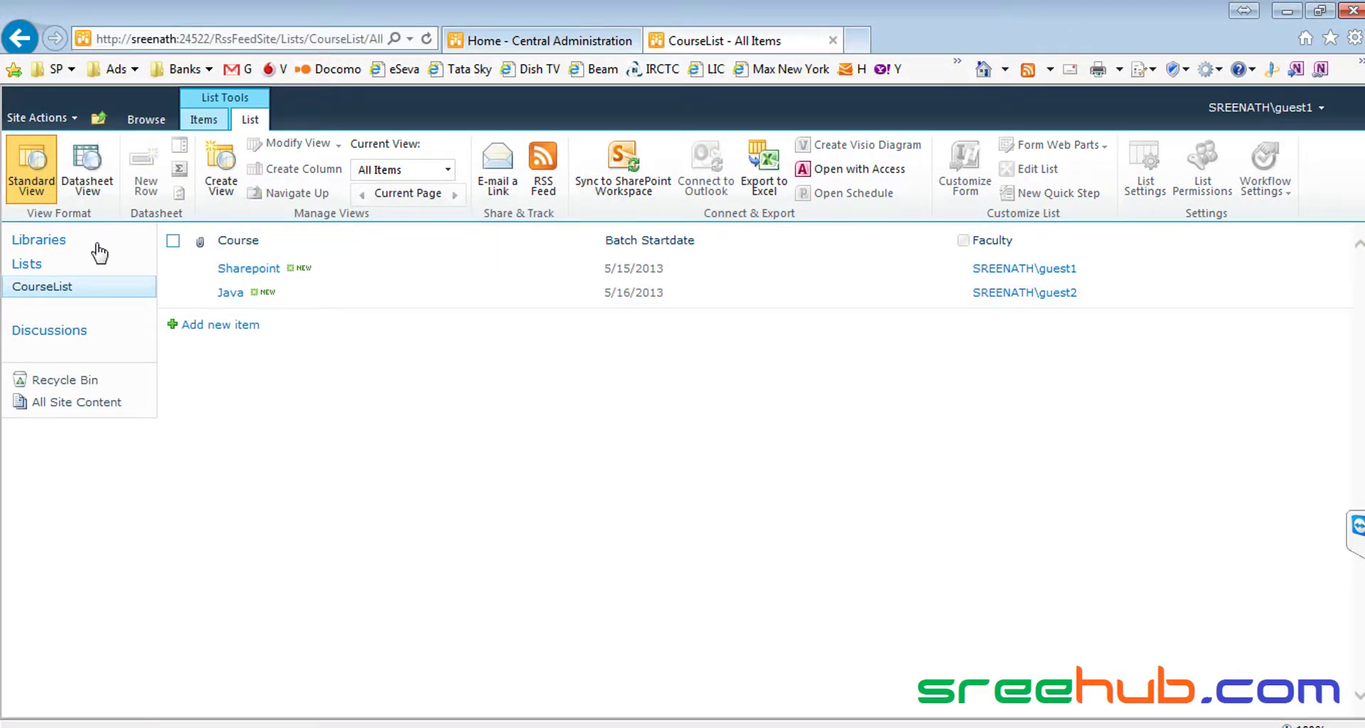
left_click(44, 287)
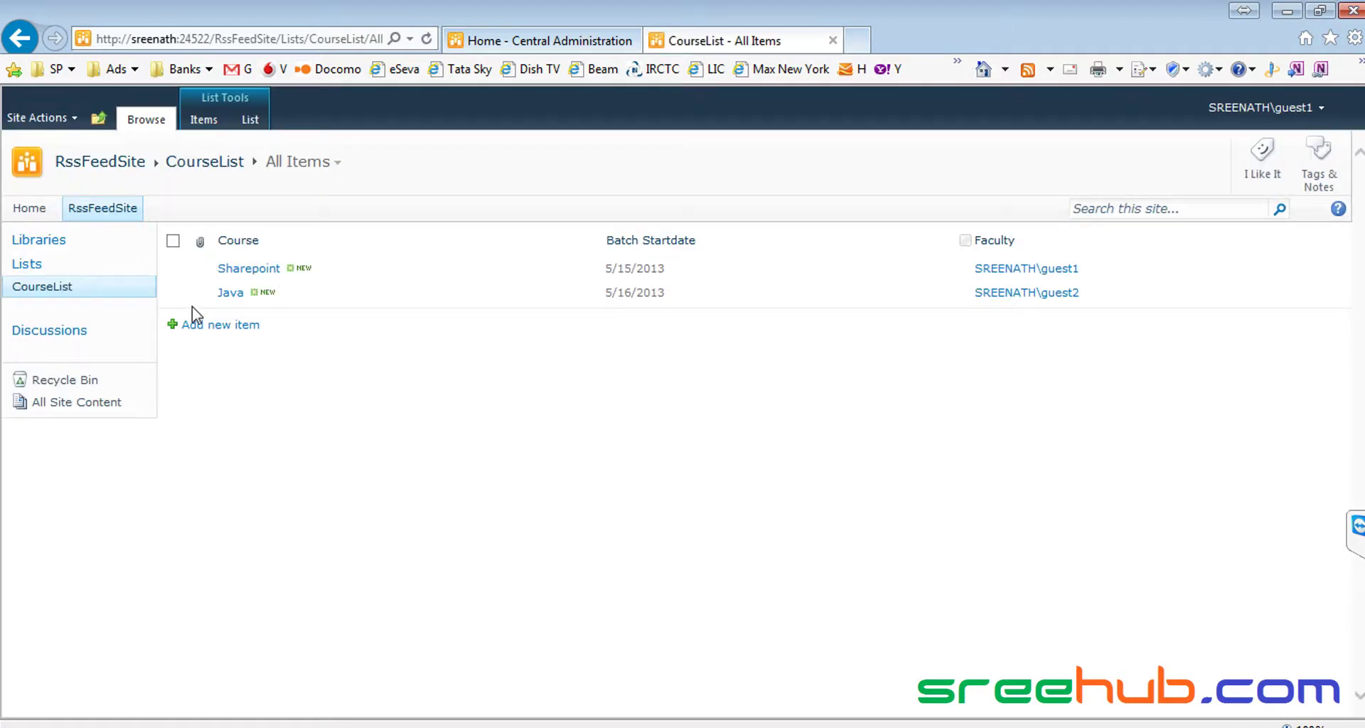
left_click(250, 120)
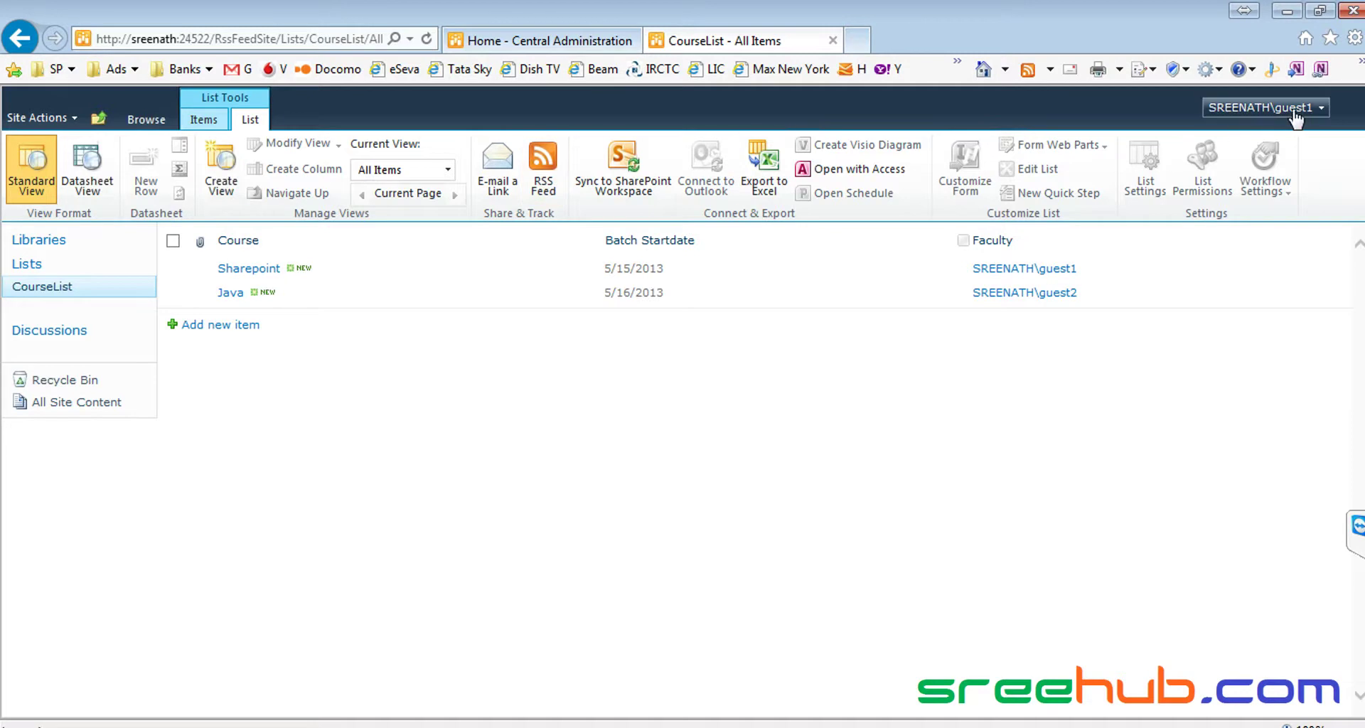
left_click(547, 185)
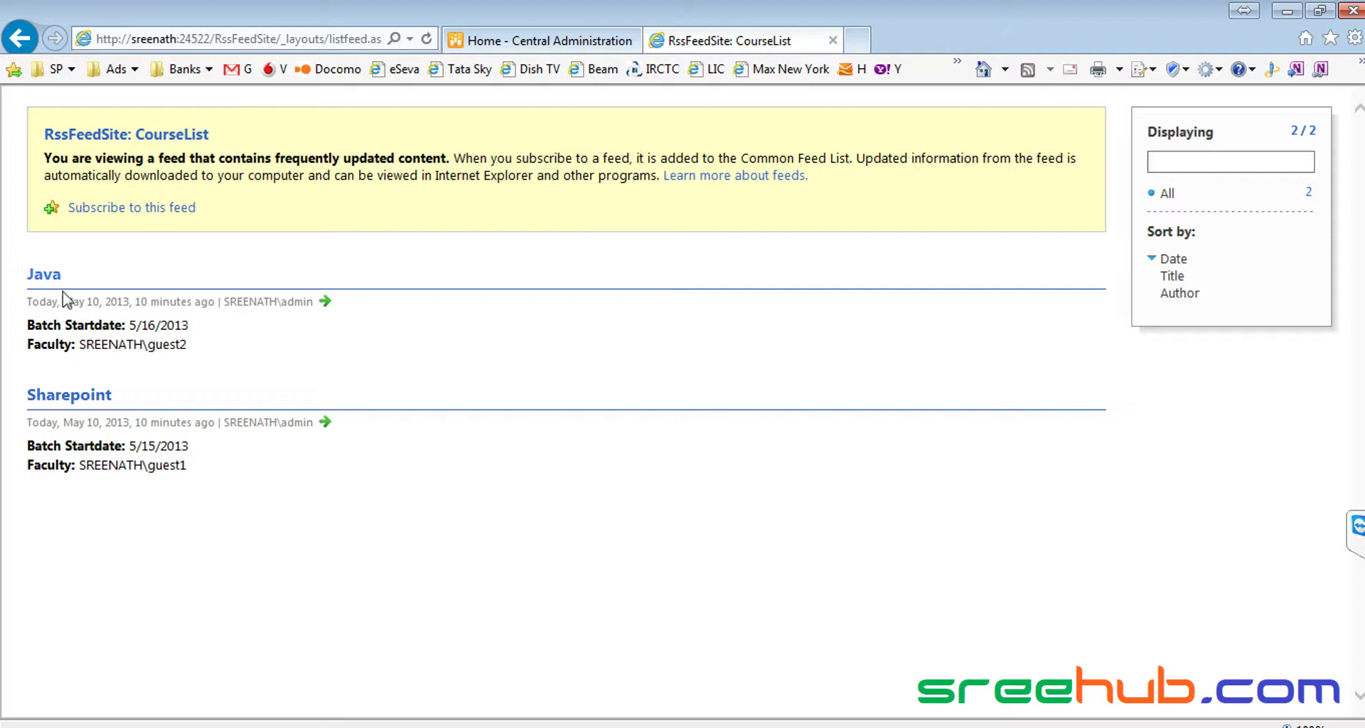
- Compare the feed's entries with the CourseList items in Chrome, and highlight the feed's title in Internet Explorer
key("alt+Tab")
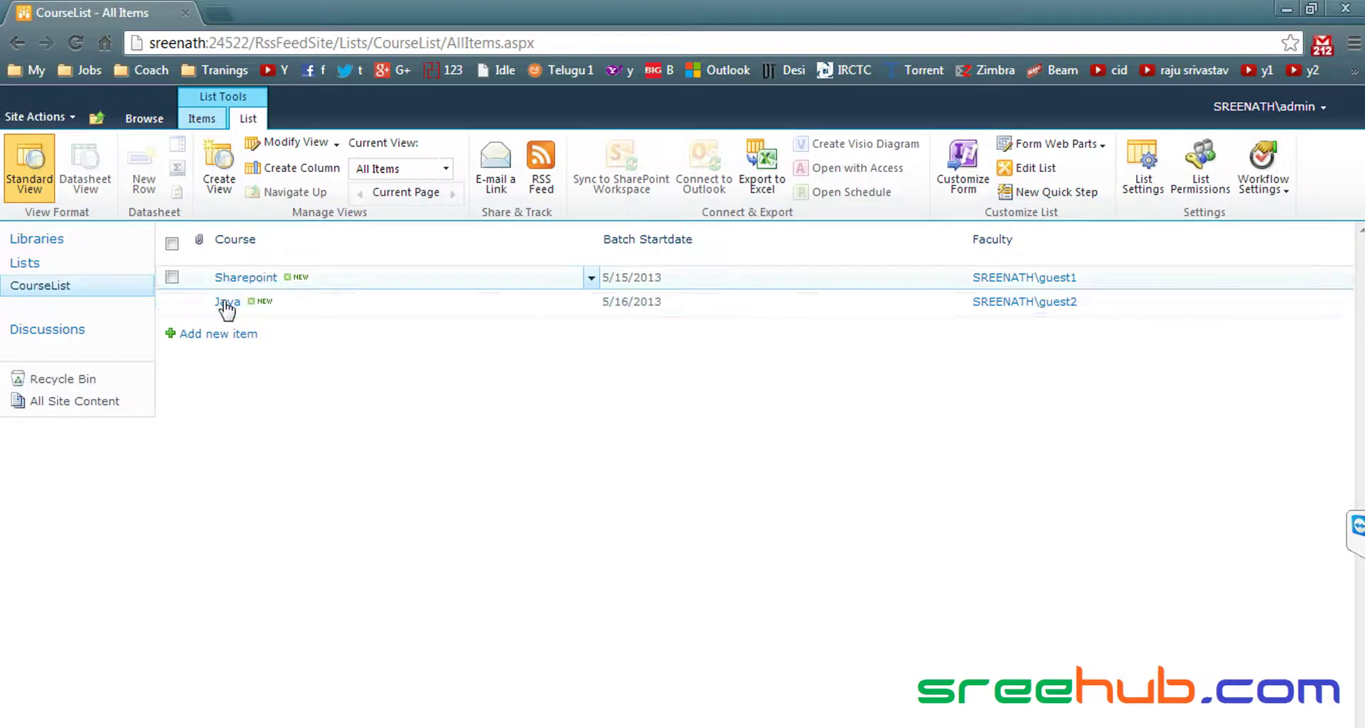
key("alt+Tab")
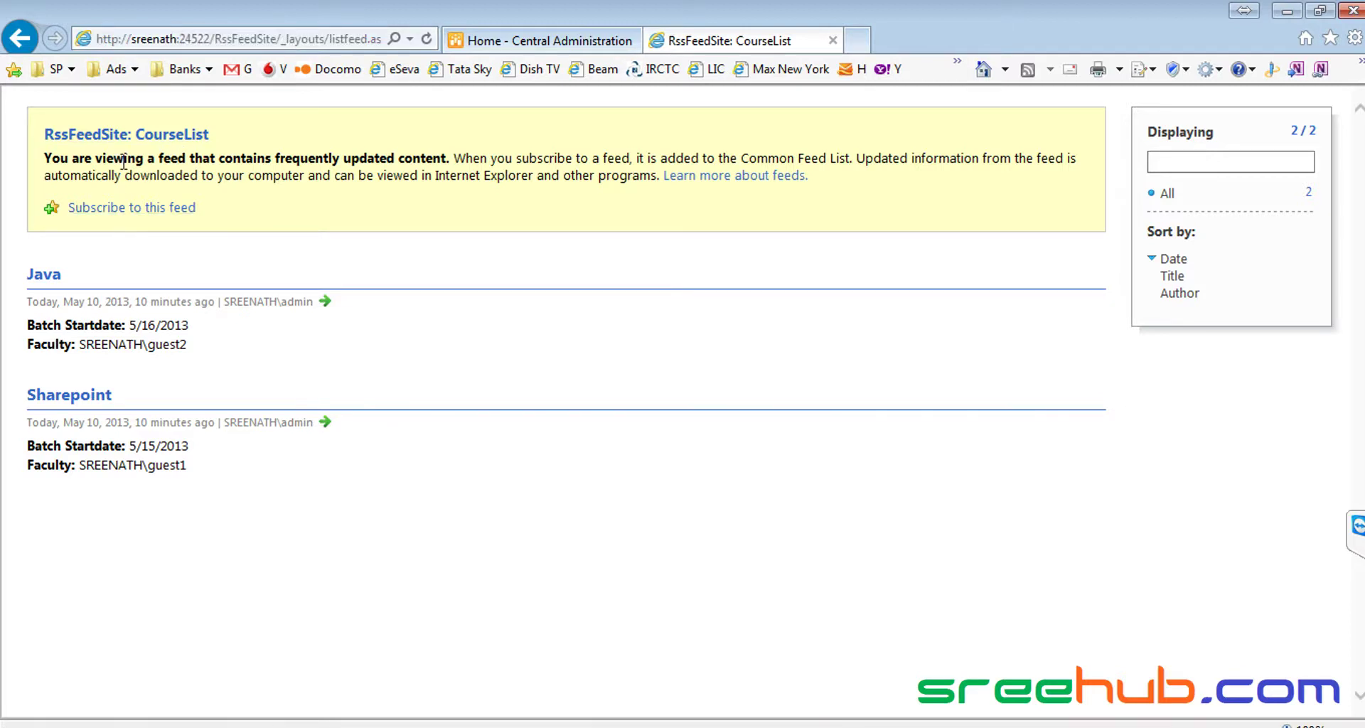
left_click_drag(244, 139, 44, 137)
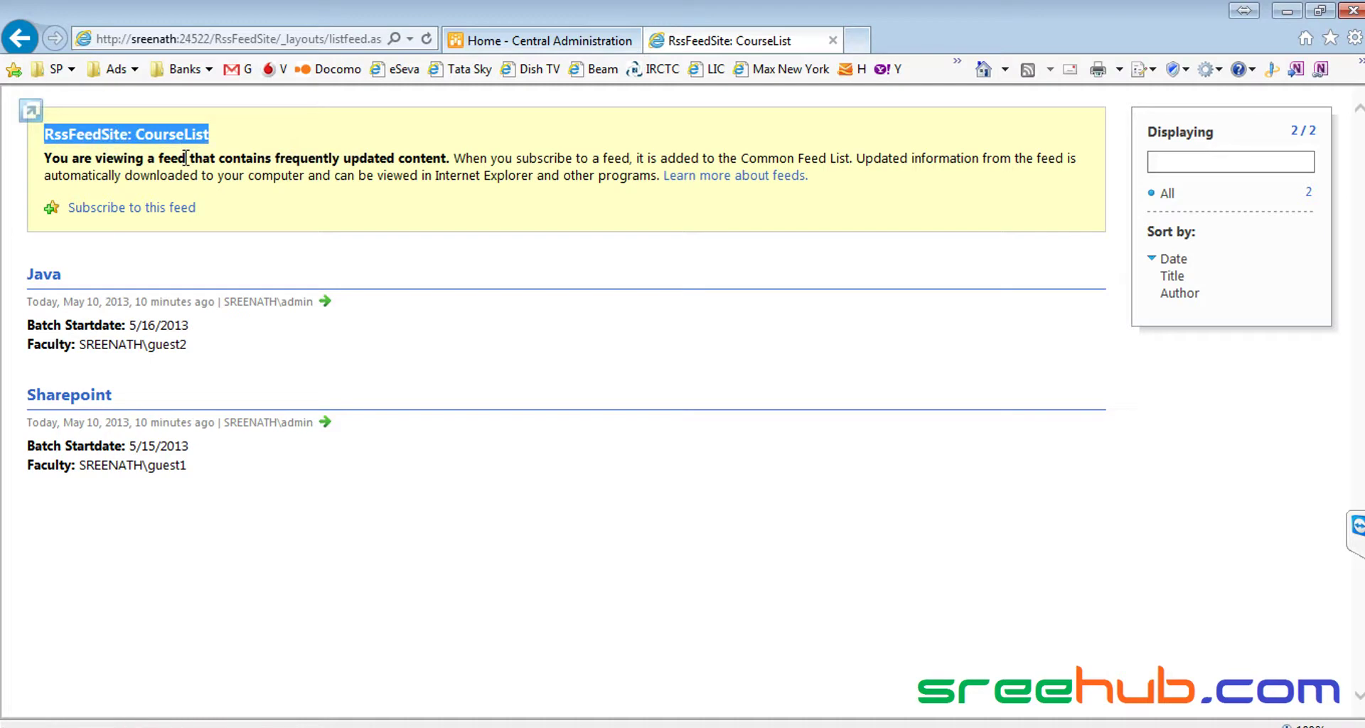
- Duplicate the CourseList feed page in a new tab and return to the original tab
key("ctrl+t")
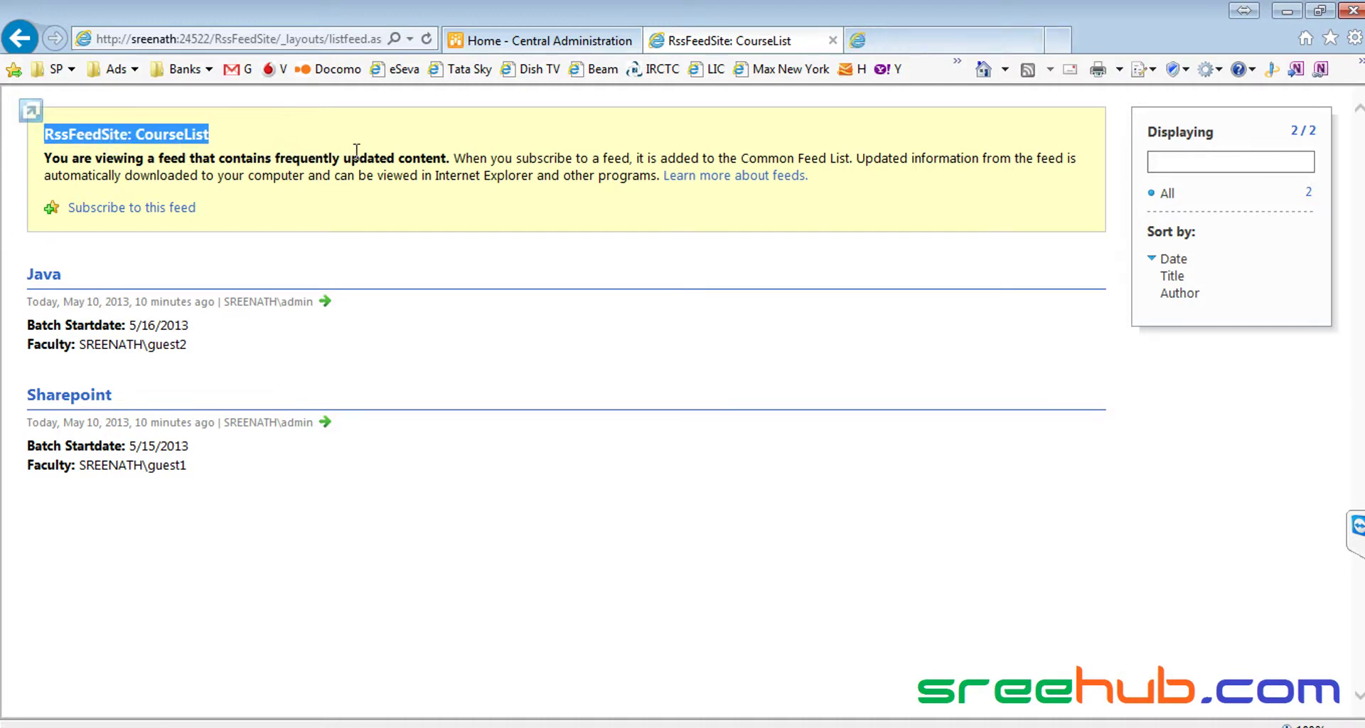
left_click(914, 41)
left_click_drag(902, 40, 725, 39)
left_click(924, 41)
left_click(763, 46)
- Load the root site on port 24522 in the original tab and open the list commands of RssFeedSite's CourseList
left_click(245, 38)
left_click(246, 38)
key("Home")
key("ctrl+Right")
key("ctrl+Right")
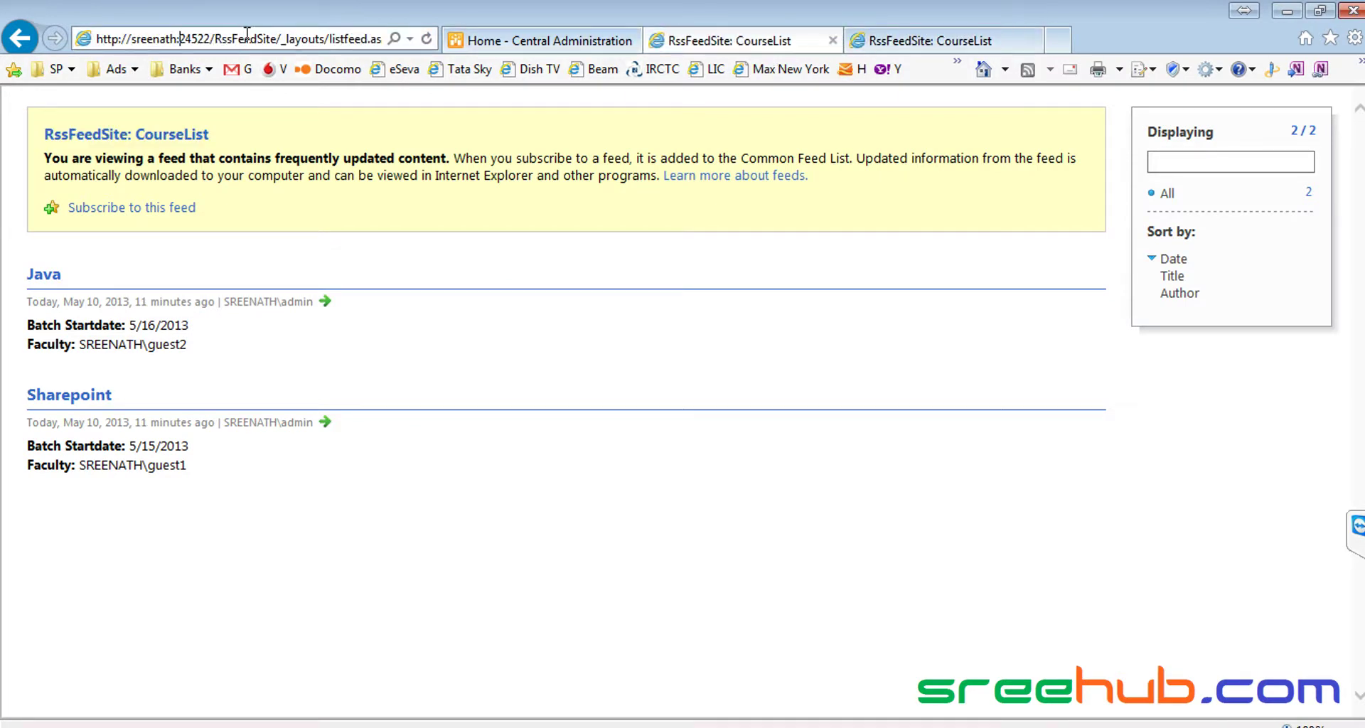
key("shift+End")
key("Delete")
key("Return")
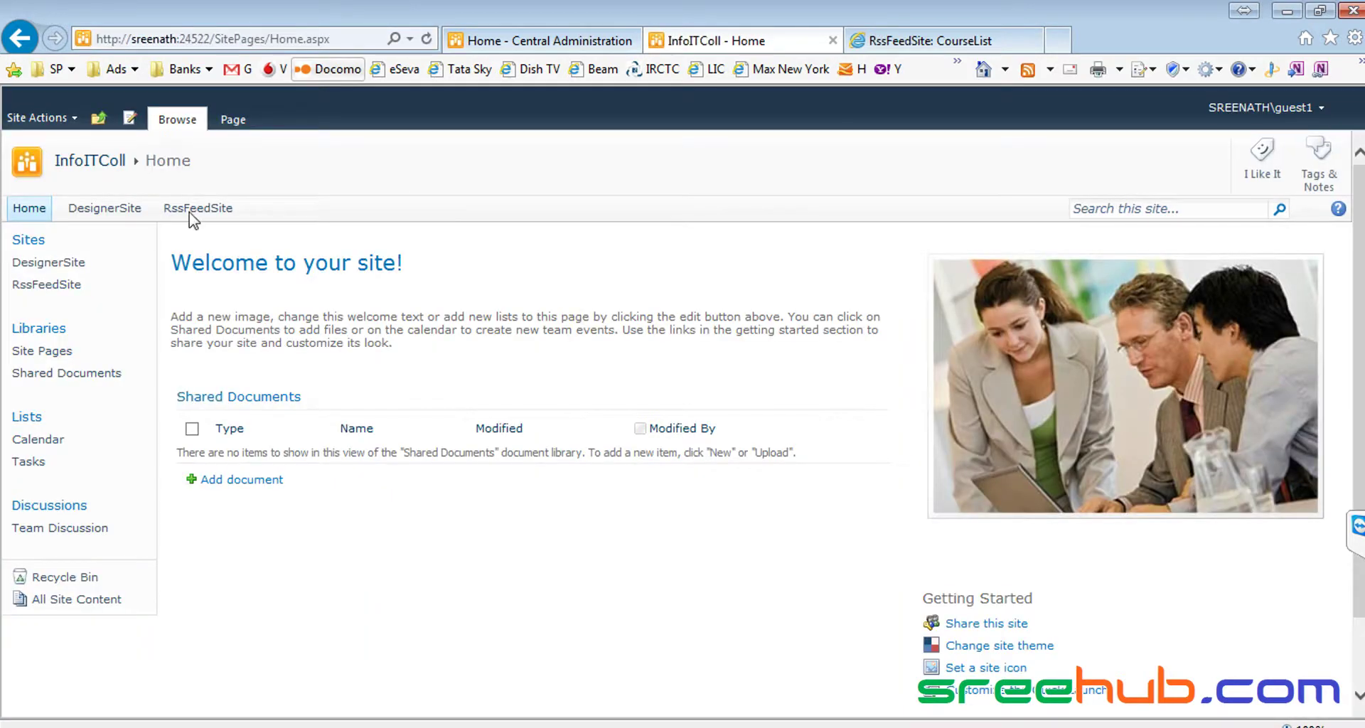
left_click(211, 208)
left_click(44, 287)
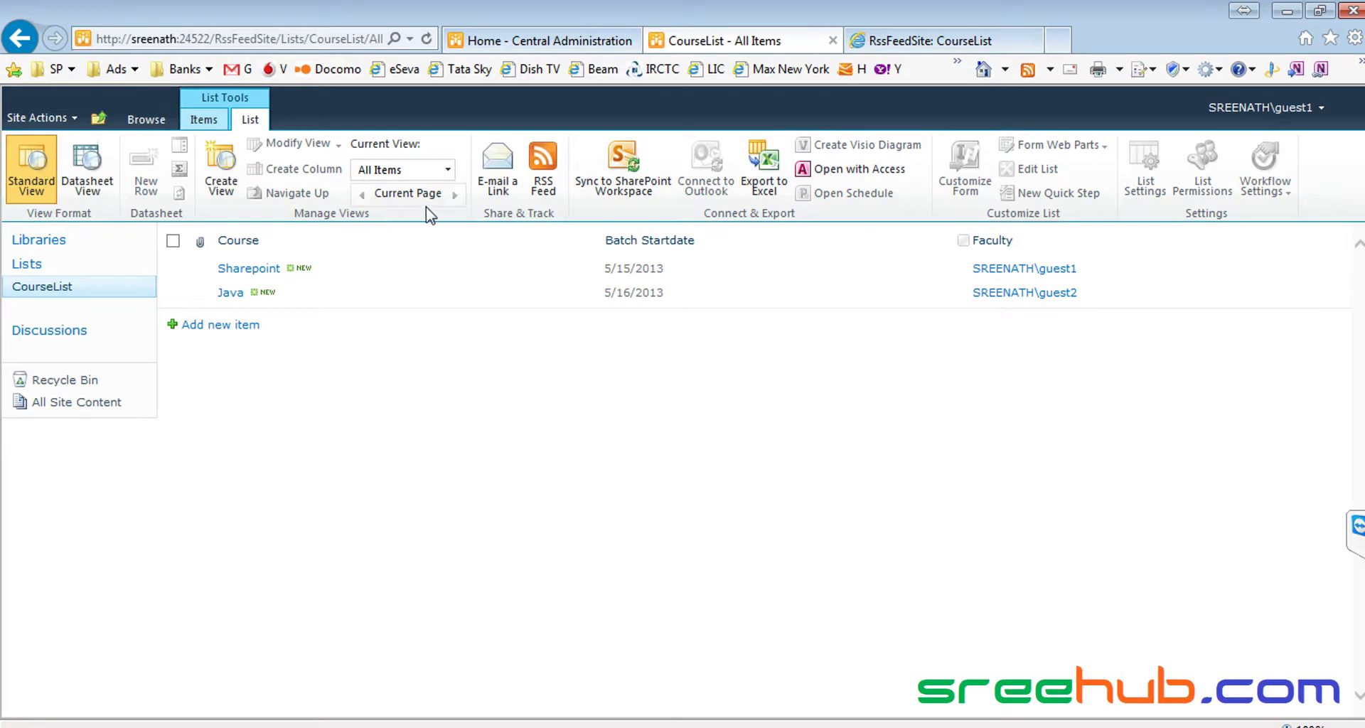
left_click(1261, 108)
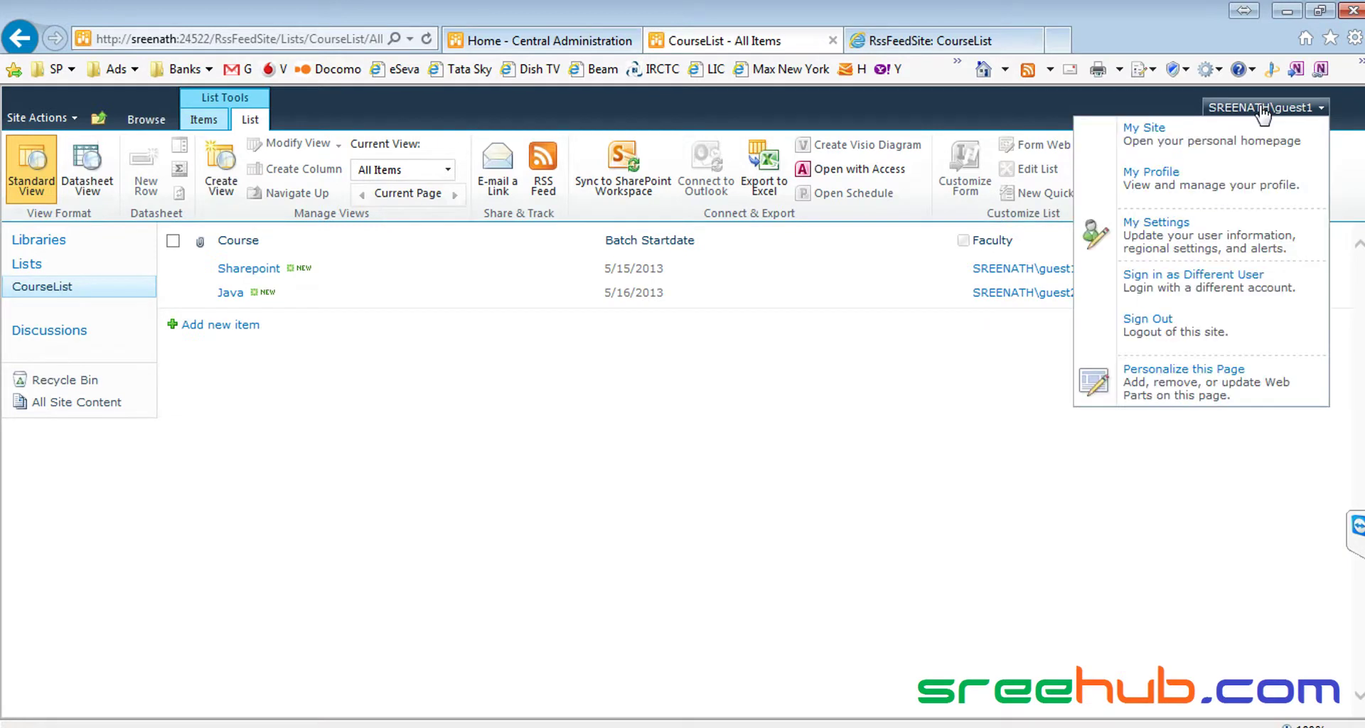
left_click(1263, 108)
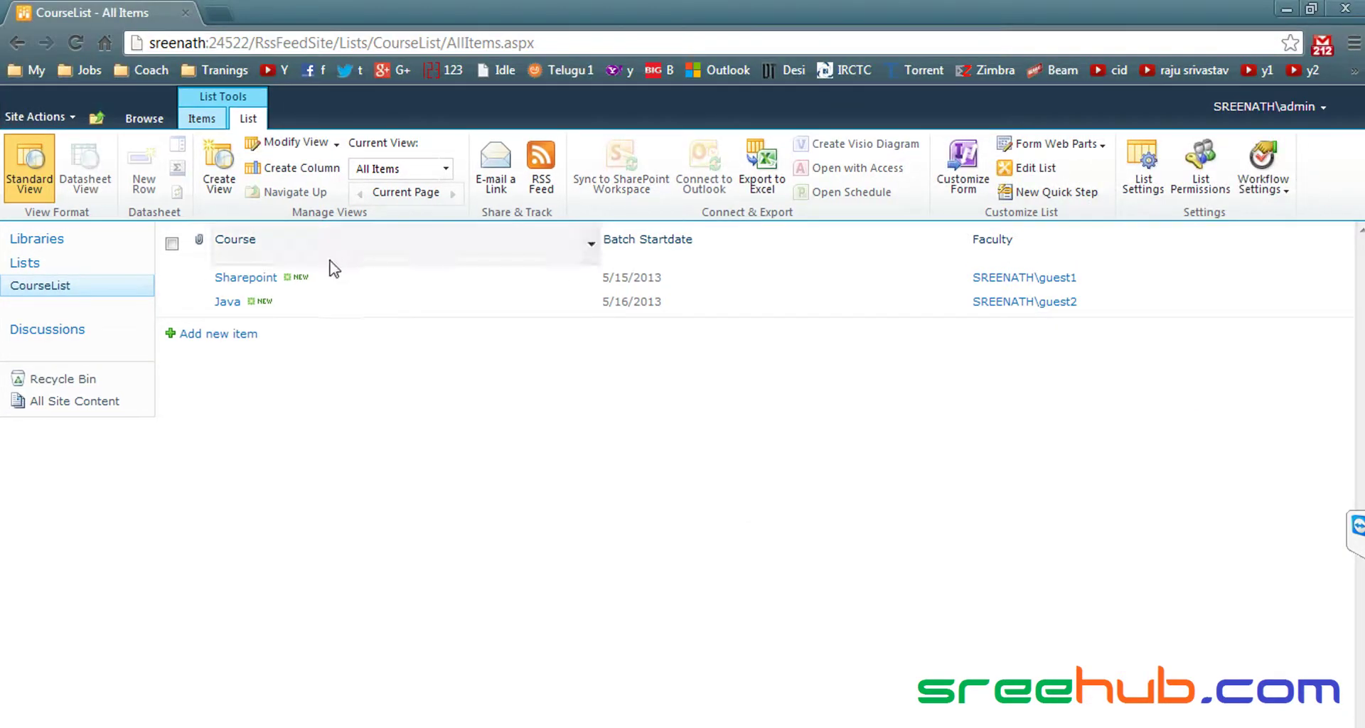
- Open CourseList's RSS settings in Chrome and compare the feed title there with the one on the feed page in Internet Explorer
left_click(1142, 167)
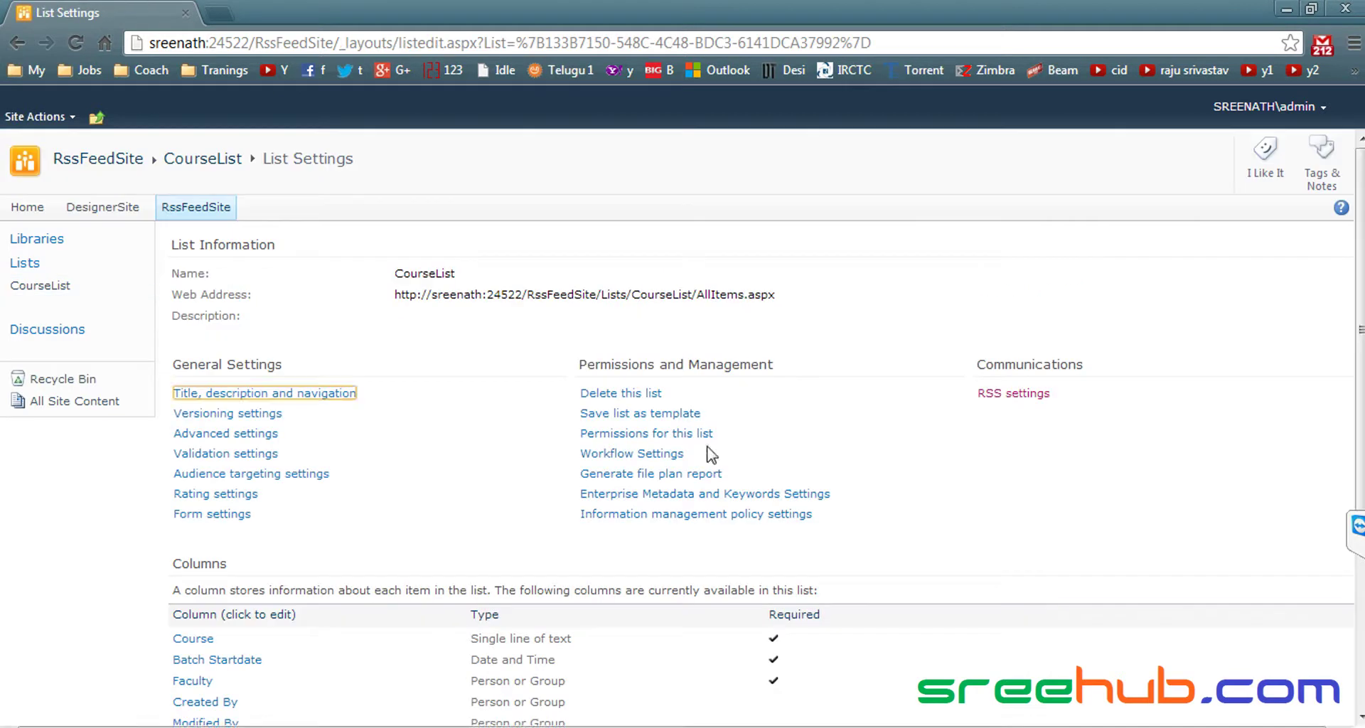
left_click(1002, 395)
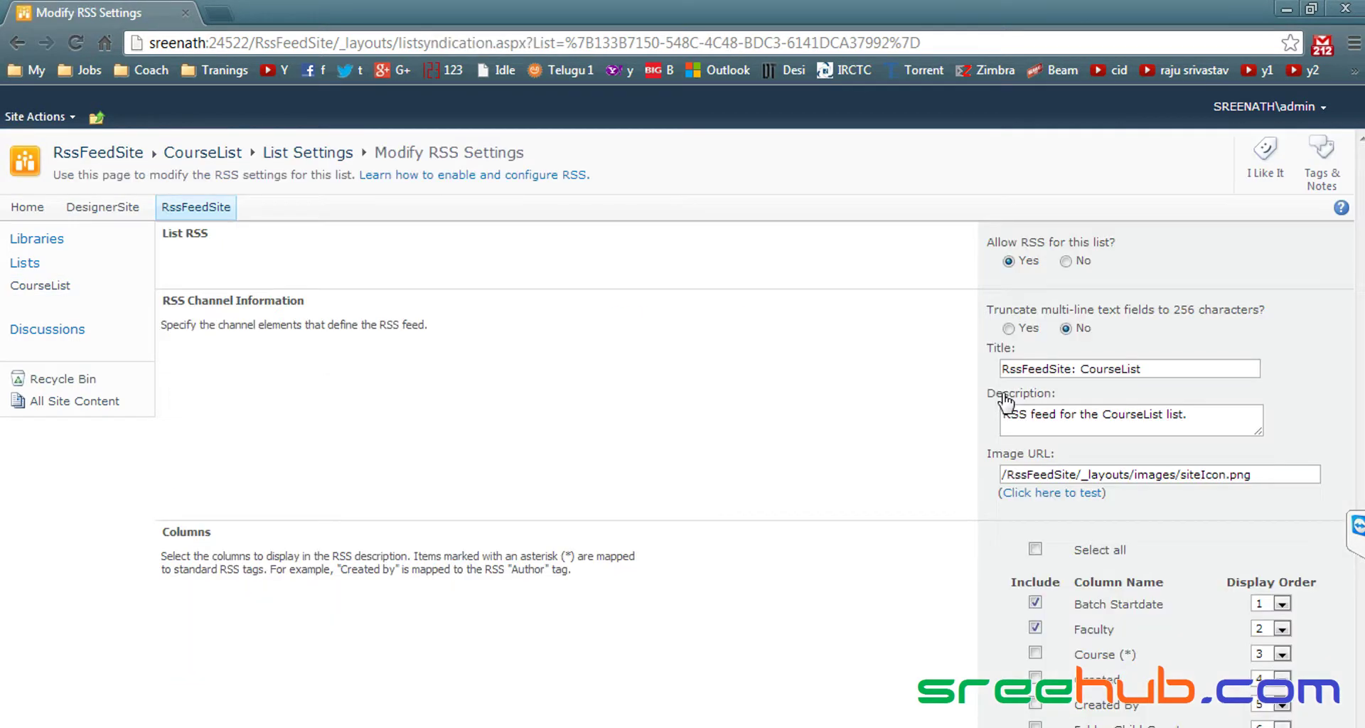
left_click_drag(1150, 368, 966, 367)
key("alt+Tab")
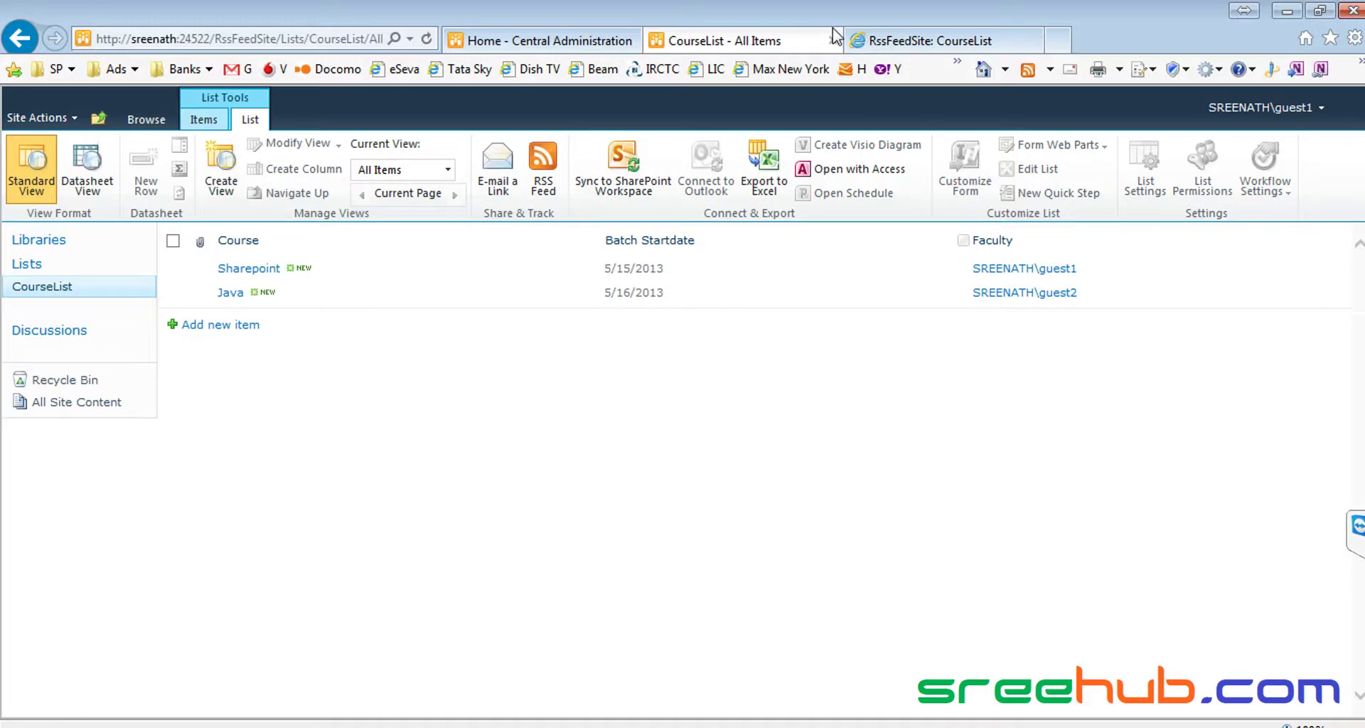
left_click(857, 43)
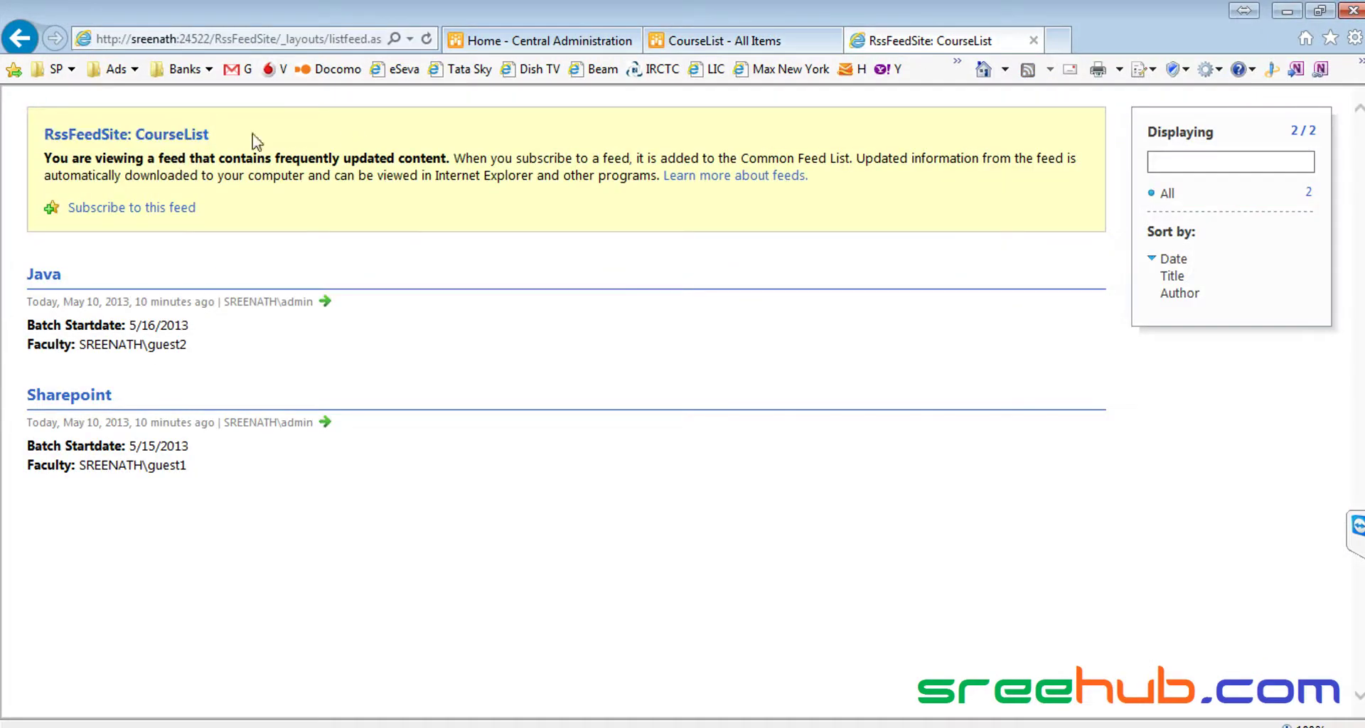
left_click_drag(257, 141, 44, 135)
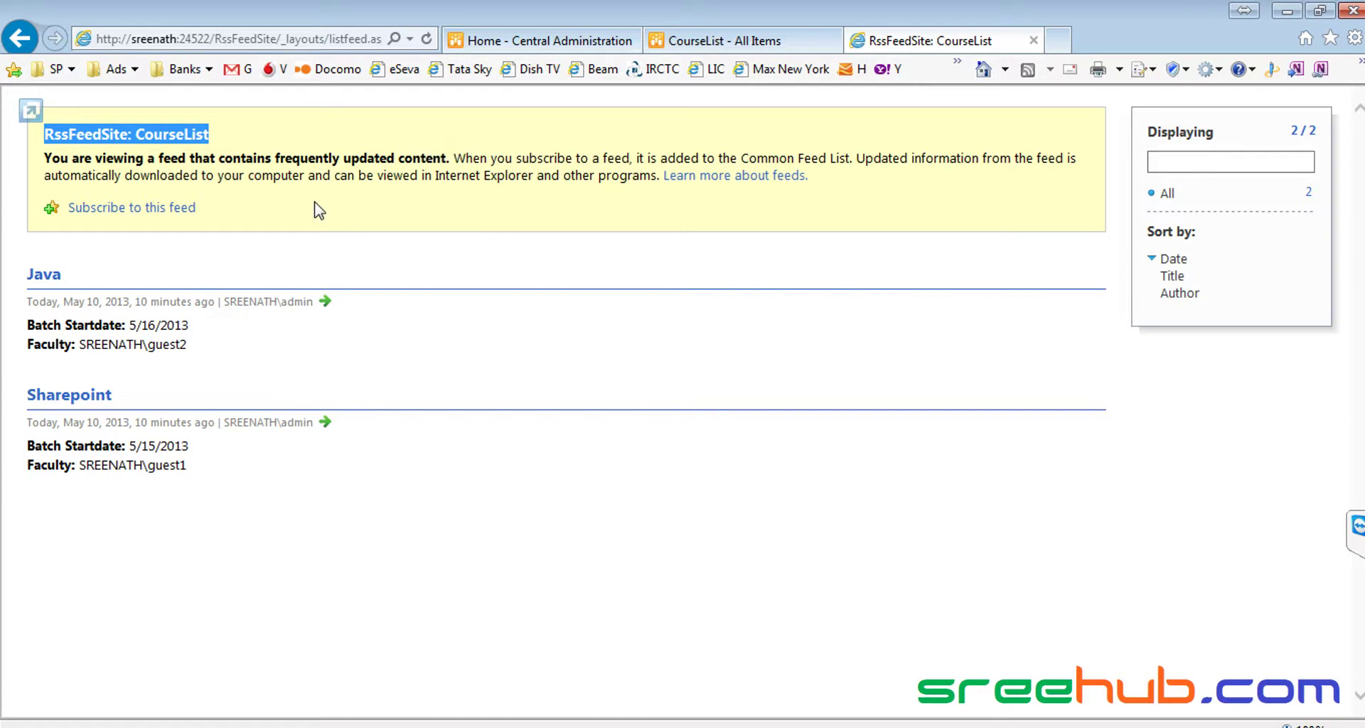
- Examine the feed's item details, and review the included columns in CourseList's RSS settings in Chrome
left_click_drag(221, 469, 28, 268)
left_click(183, 538)
key("alt+Tab")
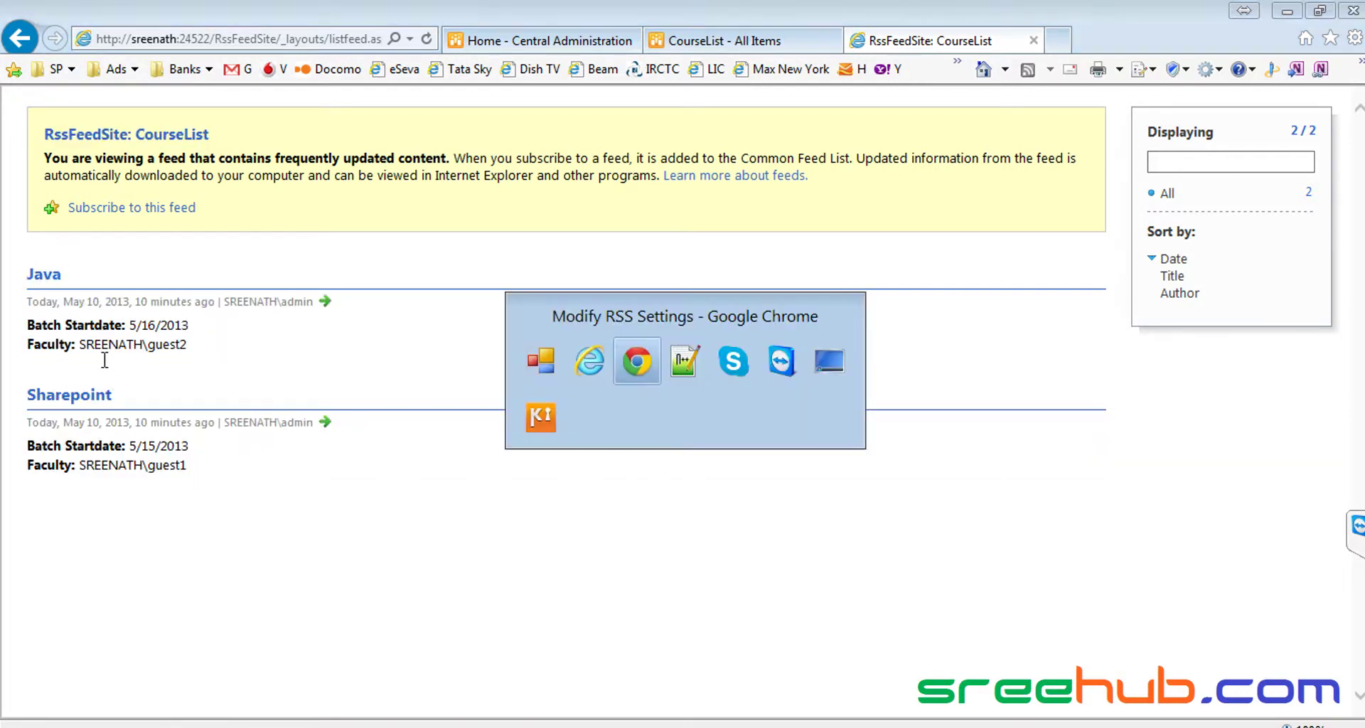
key("alt+Tab")
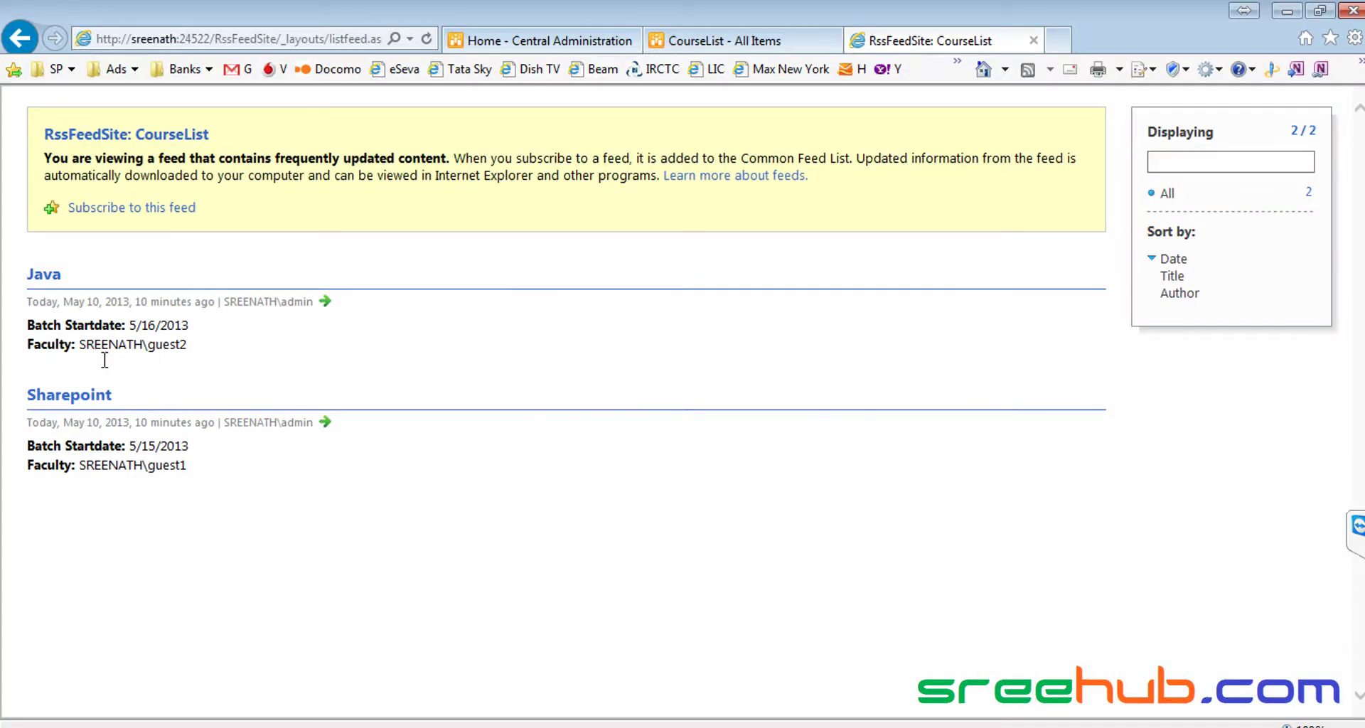
key("alt+Tab")
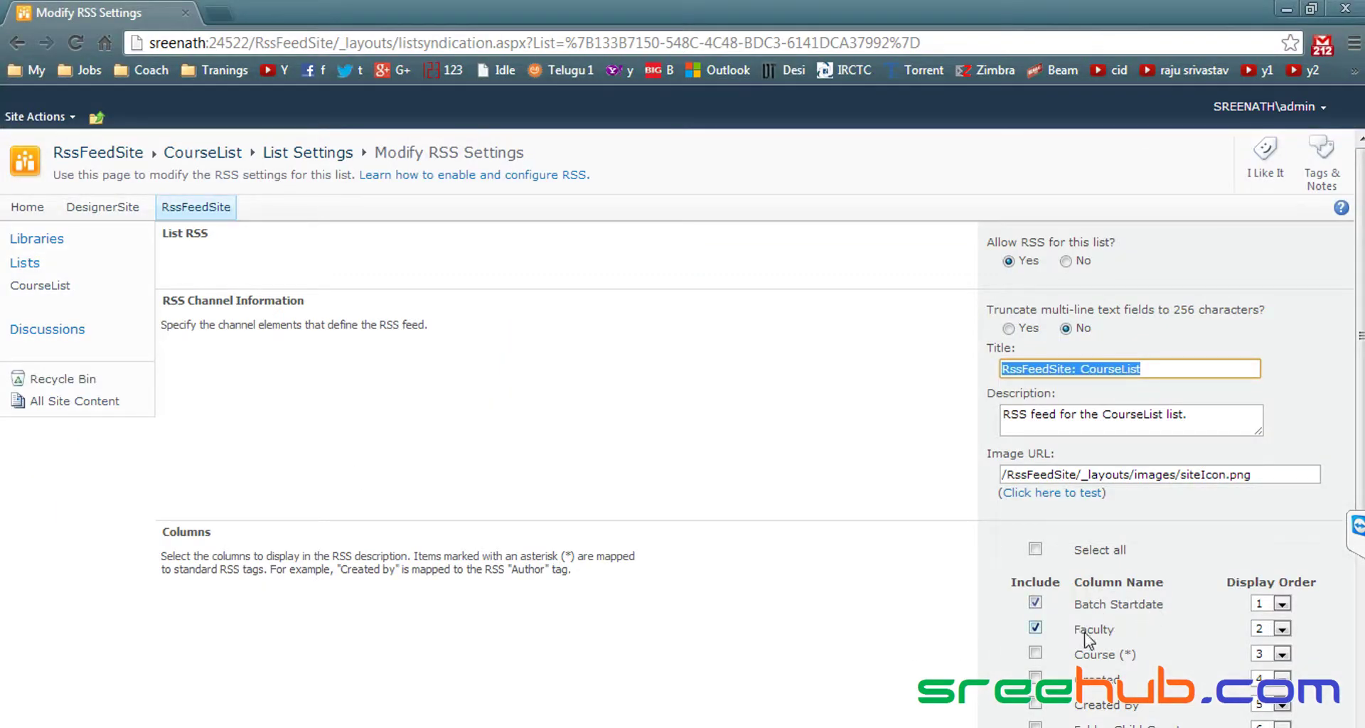
scroll(1084, 640, "down", 3)
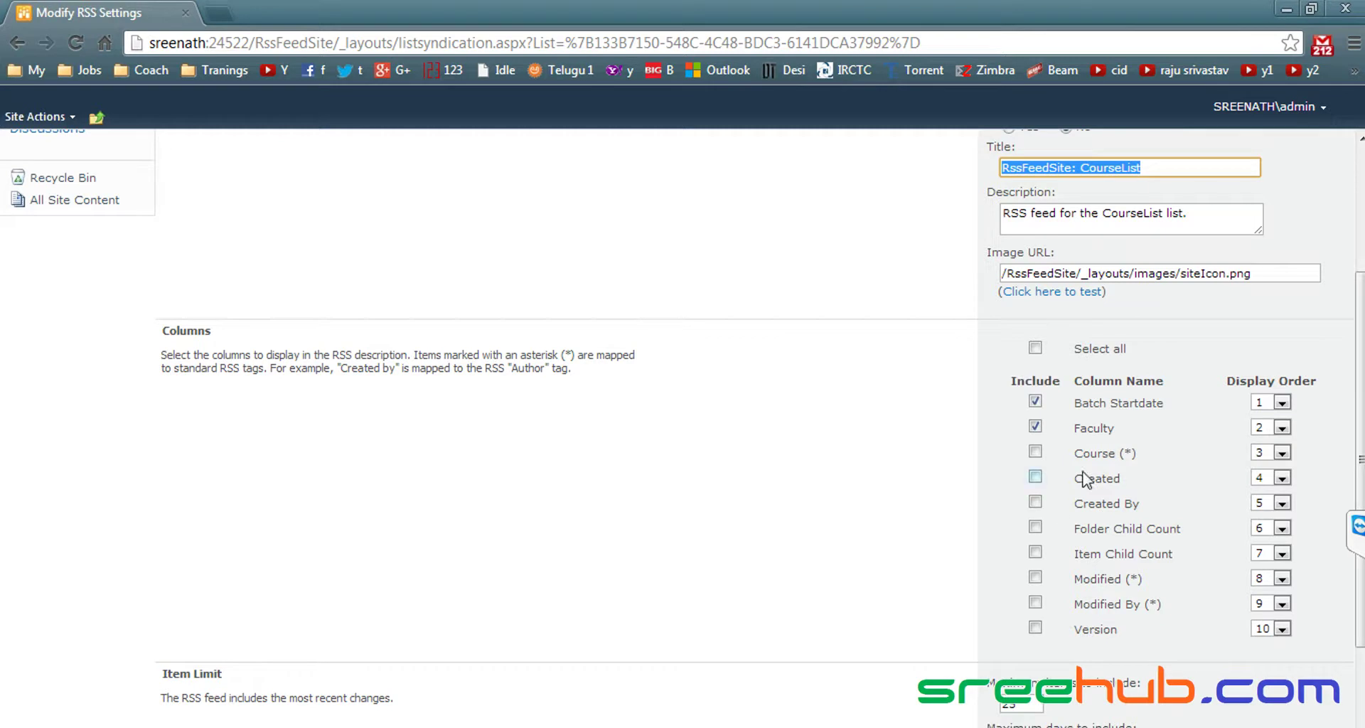
scroll(816, 417, "up", 3)
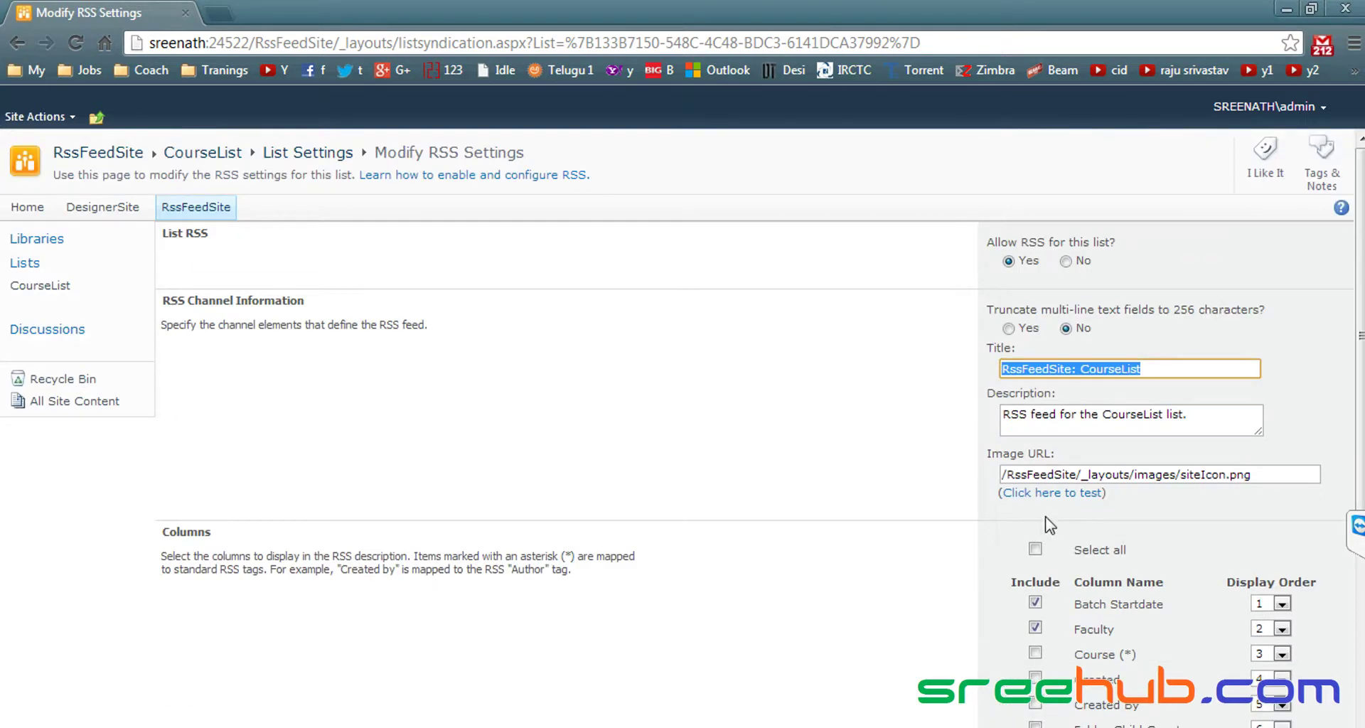
scroll(1049, 526, "down", 3)
- Switch to the feed in Internet Explorer and examine the title, Batch Startdate and Faculty of the Java and Sharepoint items
key("alt+Tab")
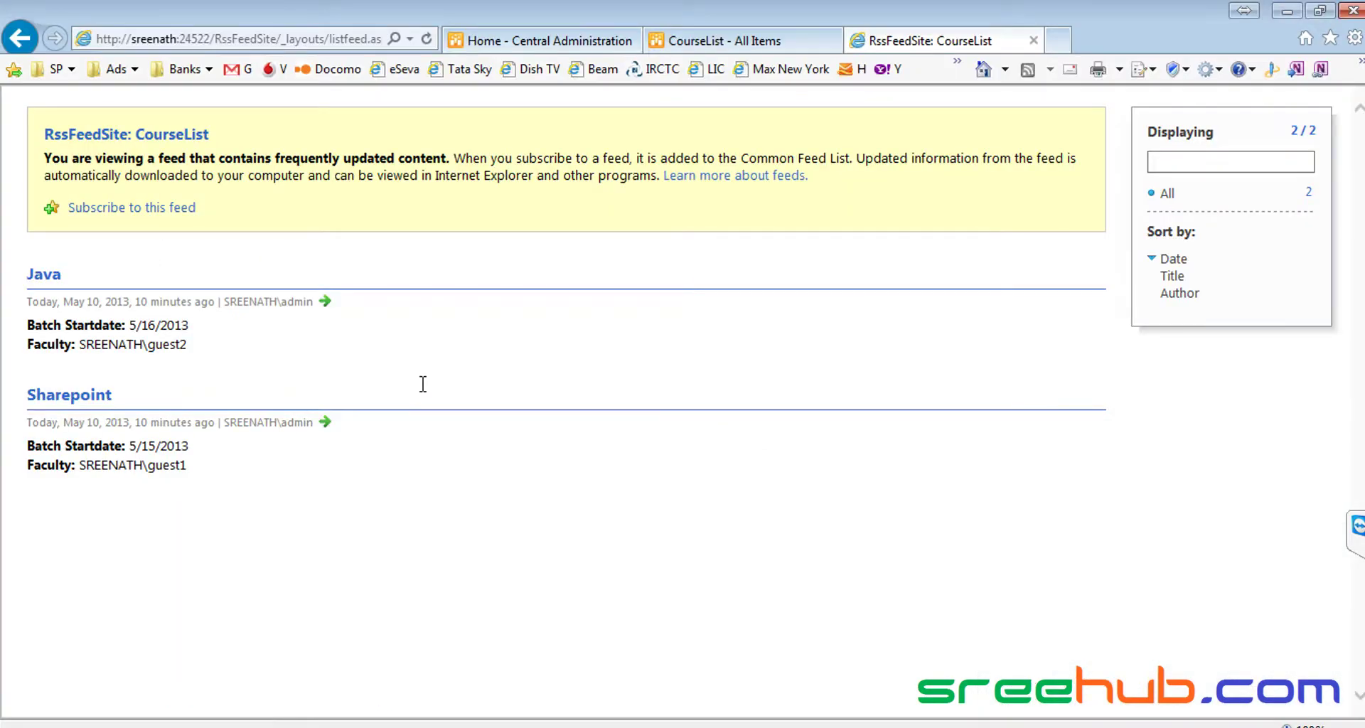
left_click_drag(78, 276, 22, 276)
left_click(125, 279)
left_click_drag(217, 343, 41, 382)
left_click(45, 393)
left_click_drag(206, 450, 30, 446)
left_click_drag(186, 472, 59, 469)
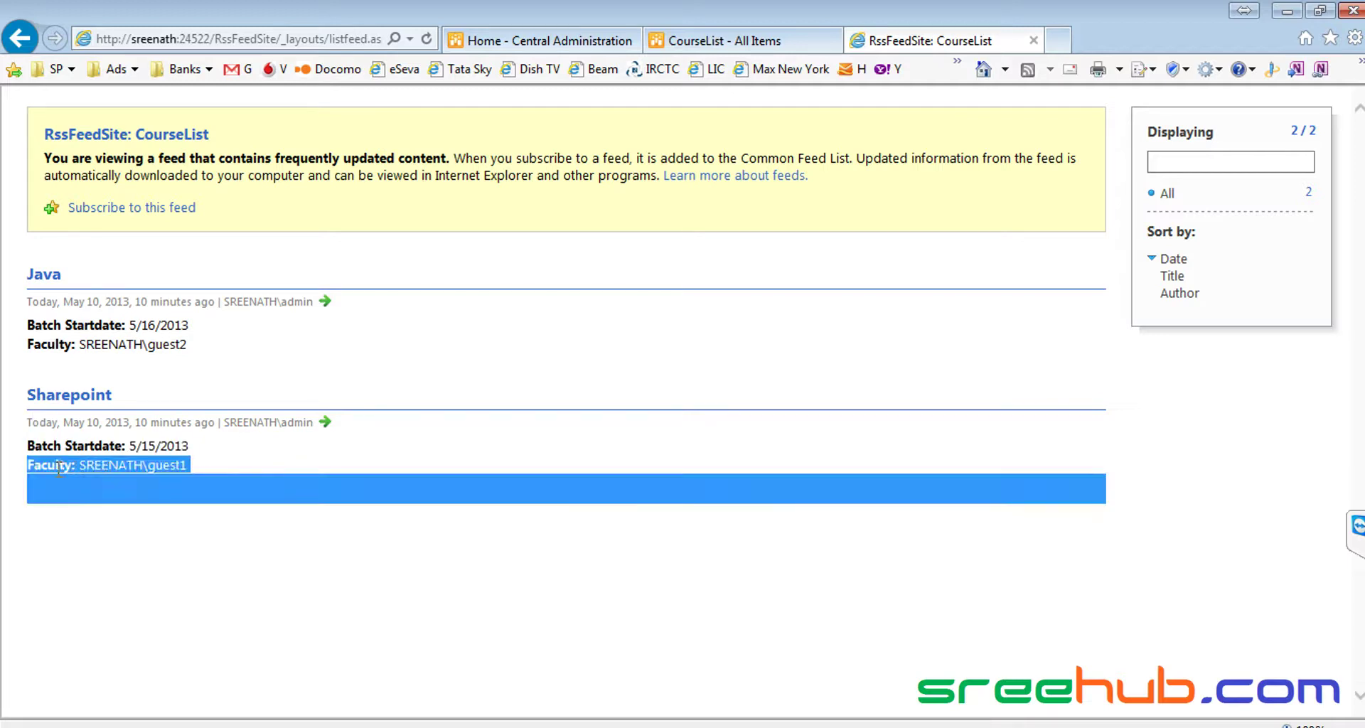
- Subscribe to the CourseList feed in the Feeds folder under the name RssFeedSite: CourseList
left_click(64, 482)
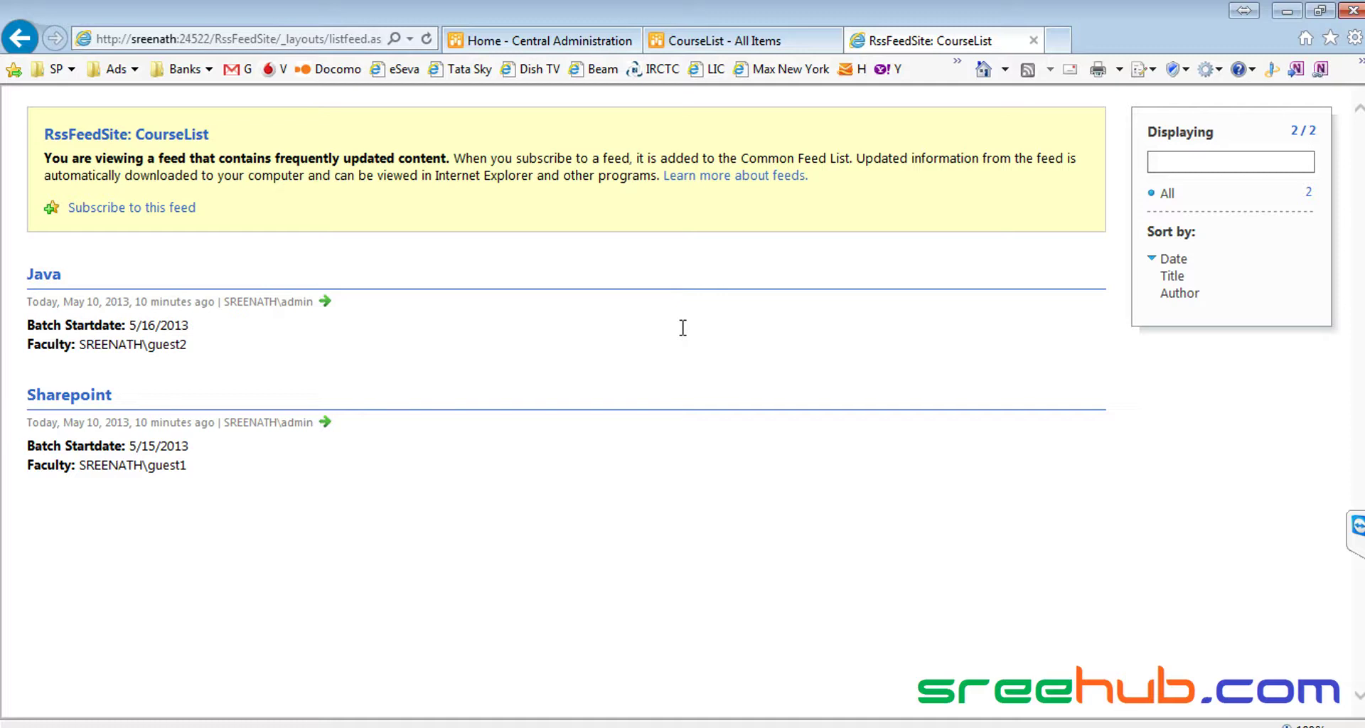
left_click(106, 212)
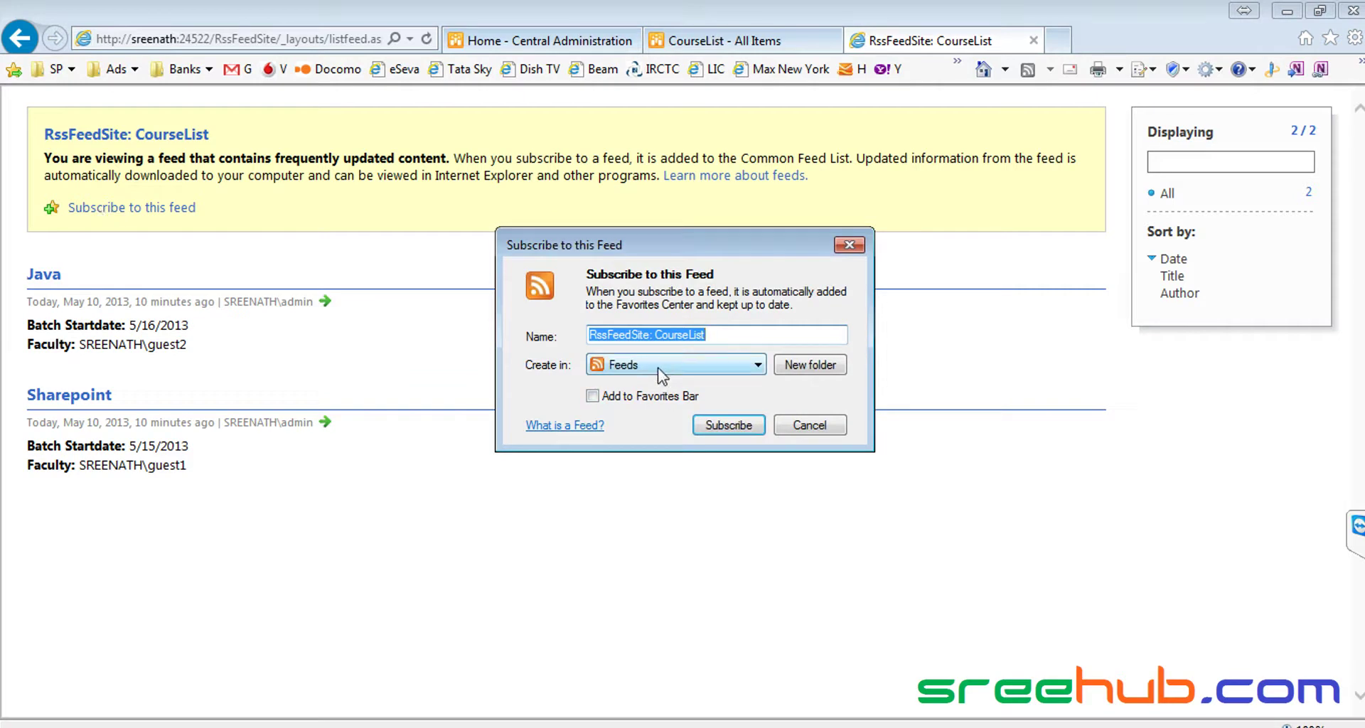
left_click(661, 332)
left_click_drag(747, 331, 549, 331)
left_click(722, 336)
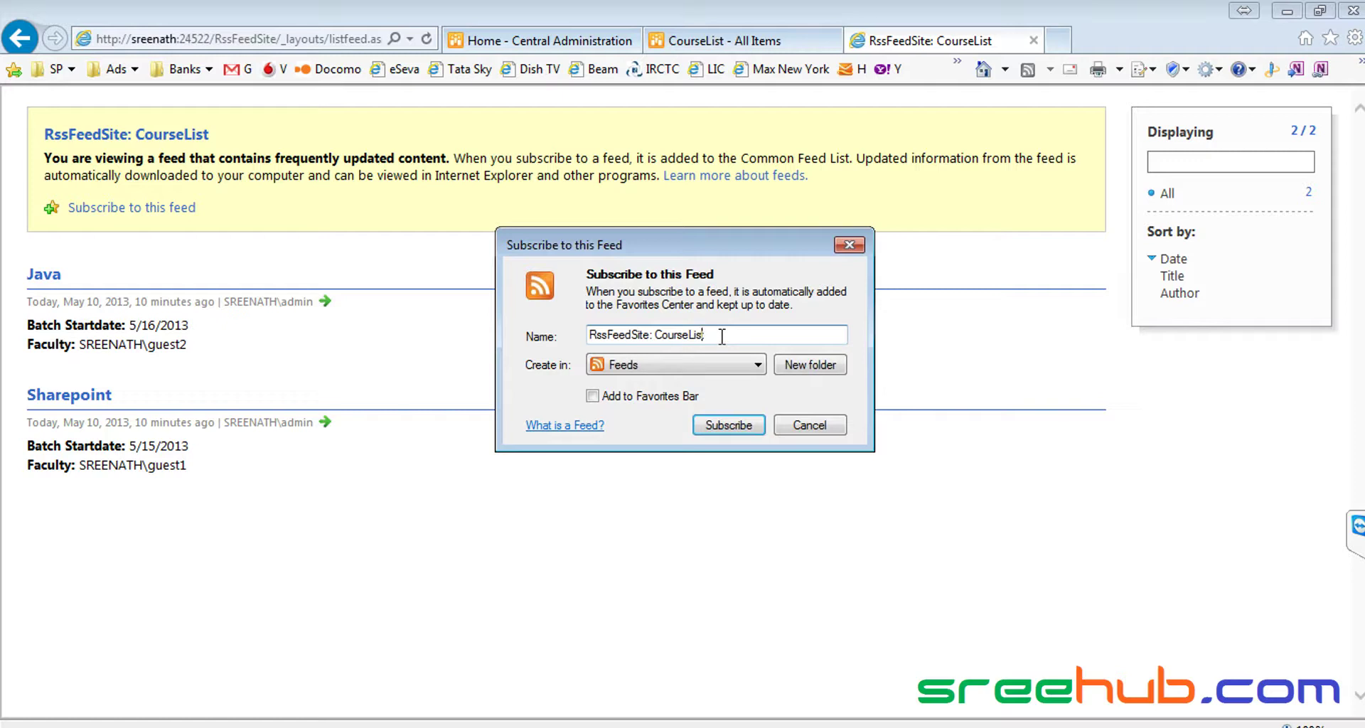
left_click_drag(656, 335, 722, 331)
left_click(722, 331)
left_click(737, 428)
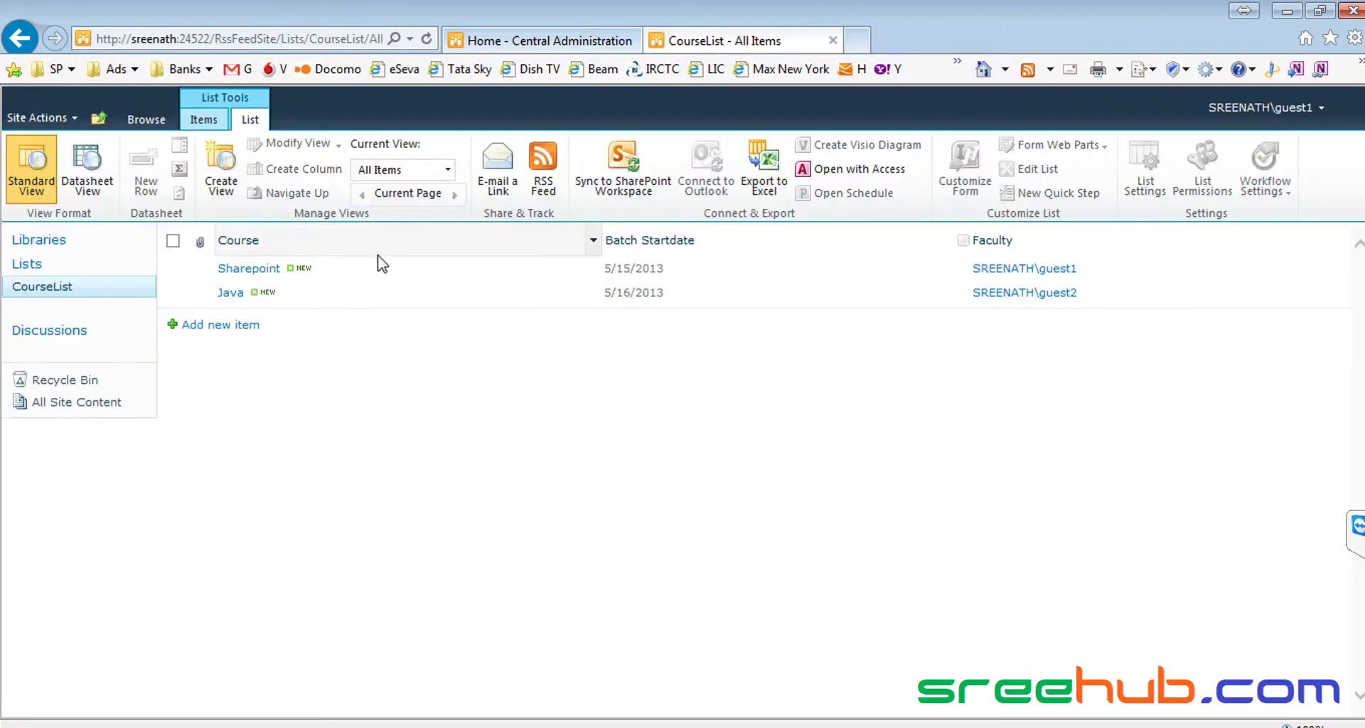
- Open a new browser tab and display the list of subscribed feeds beside the page
left_click(858, 40)
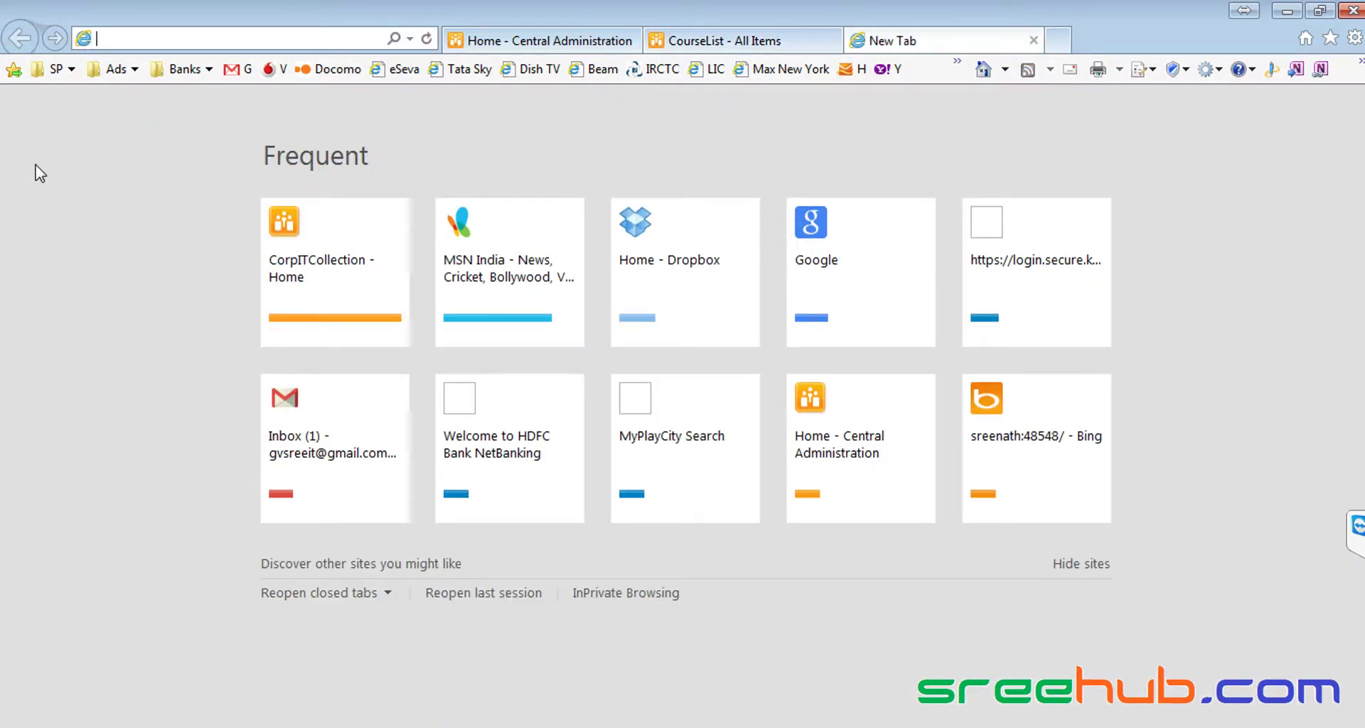
key("alt")
left_click(86, 65)
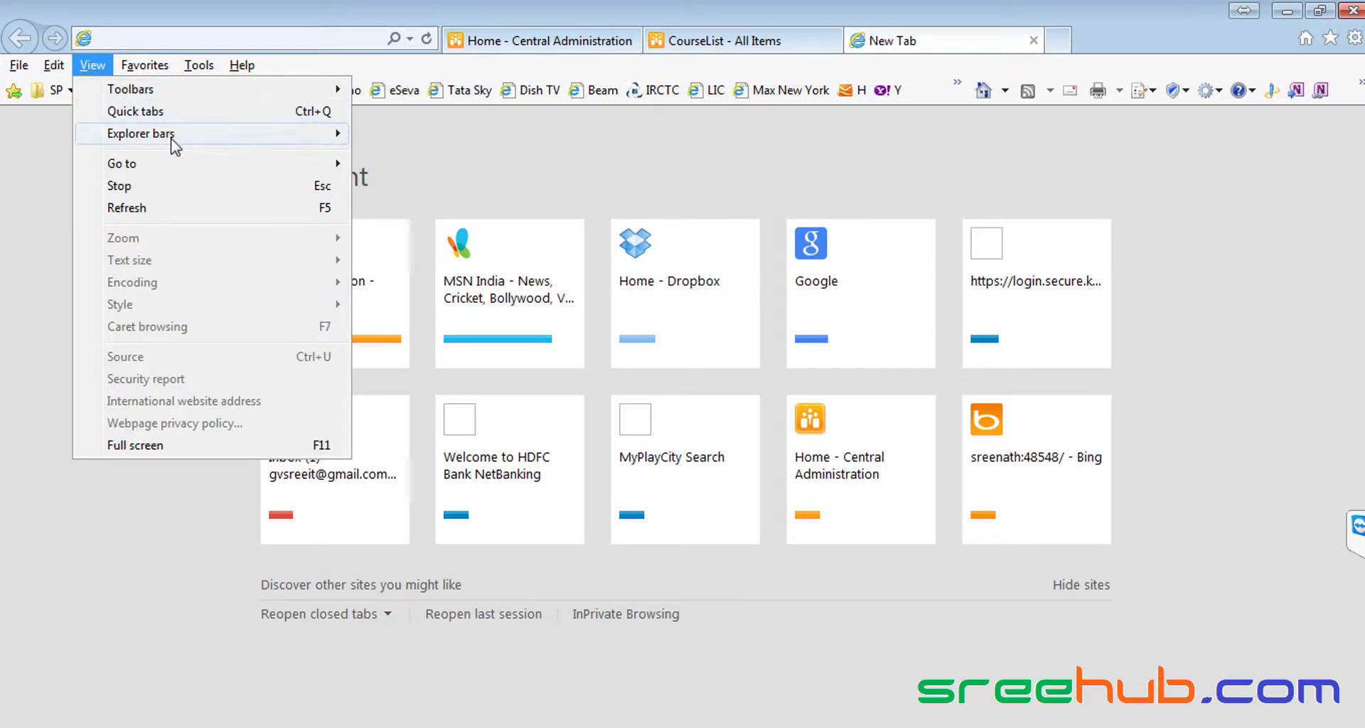
mouse_move(201, 135)
left_click(414, 135)
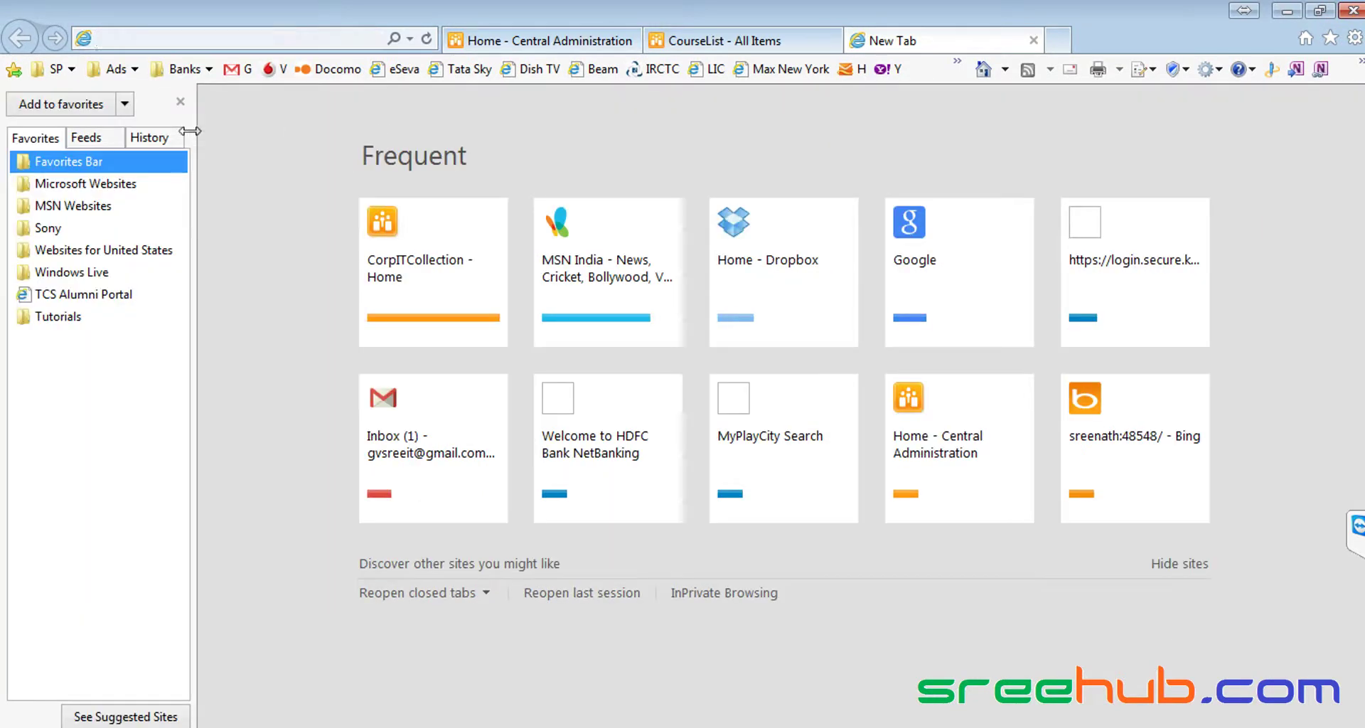
left_click(229, 144)
left_click_drag(202, 146, 232, 146)
left_click(100, 138)
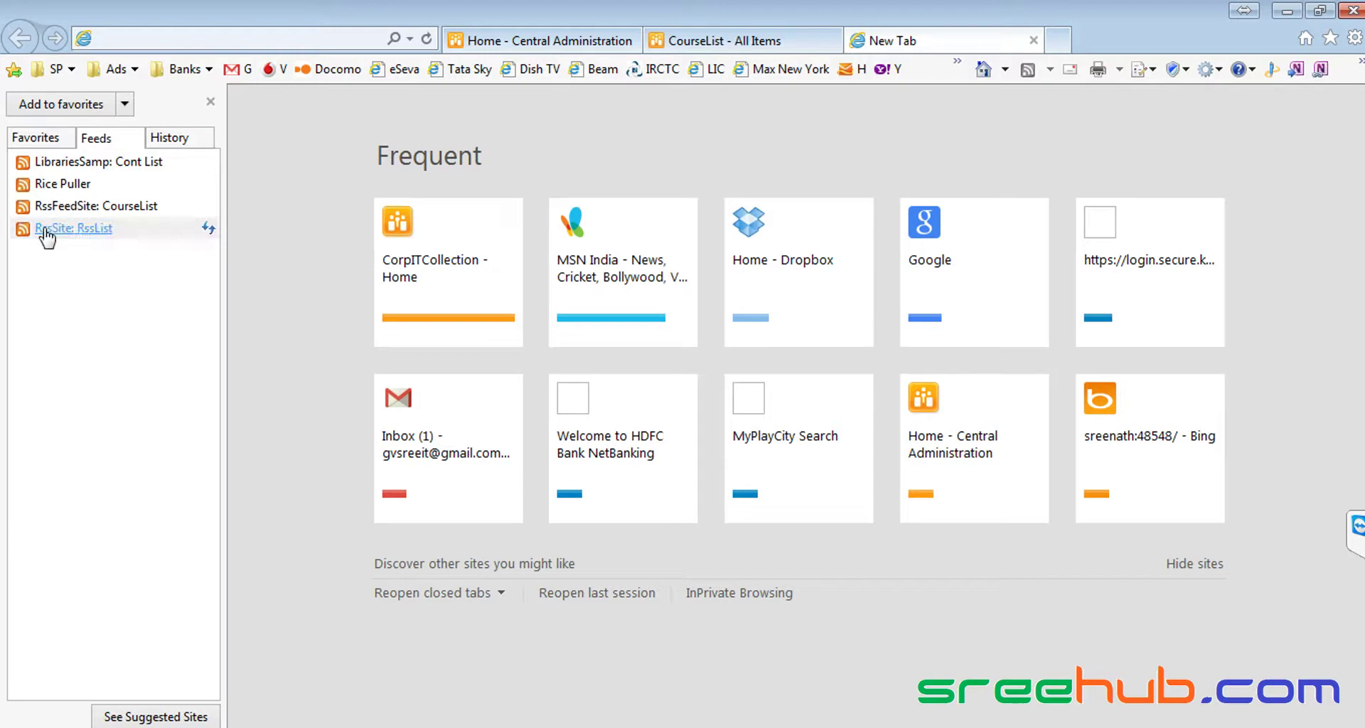
- Open the subscribed RssFeedSite: CourseList feed and examine its Java and Sharepoint items
left_click(138, 213)
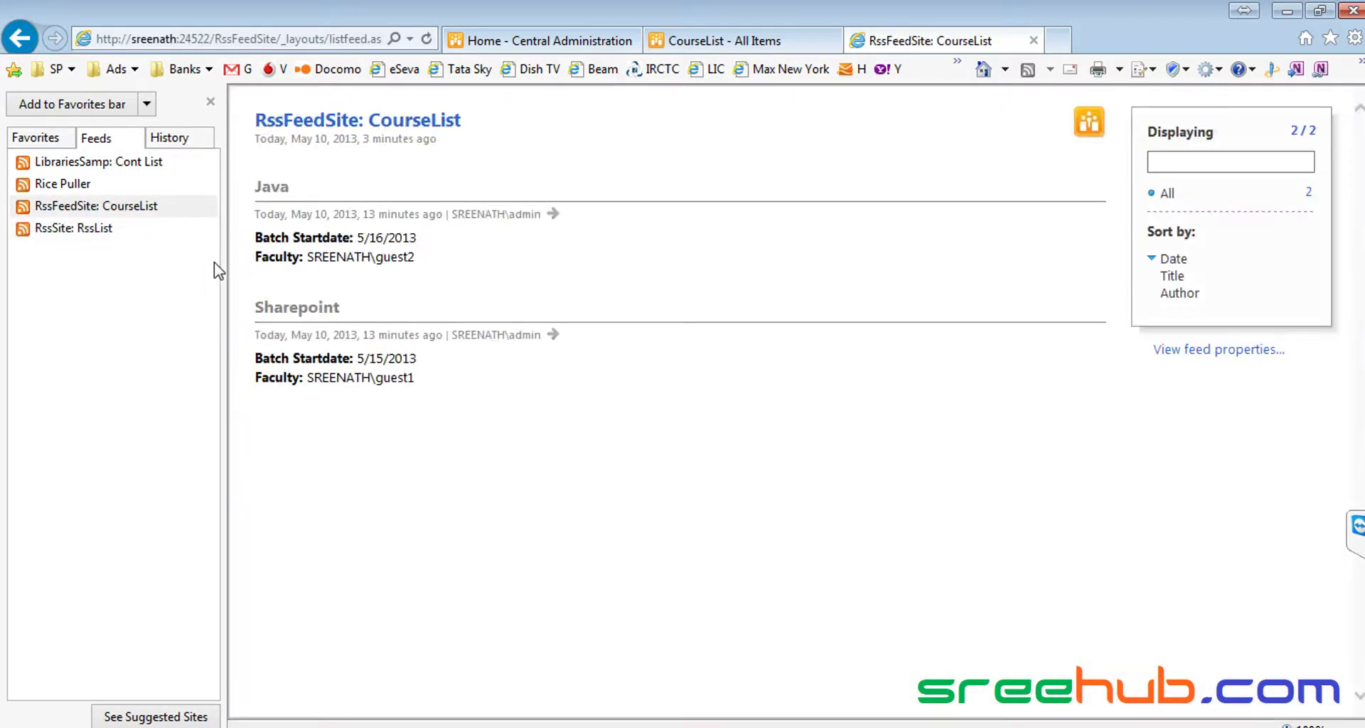
left_click_drag(226, 261, 155, 235)
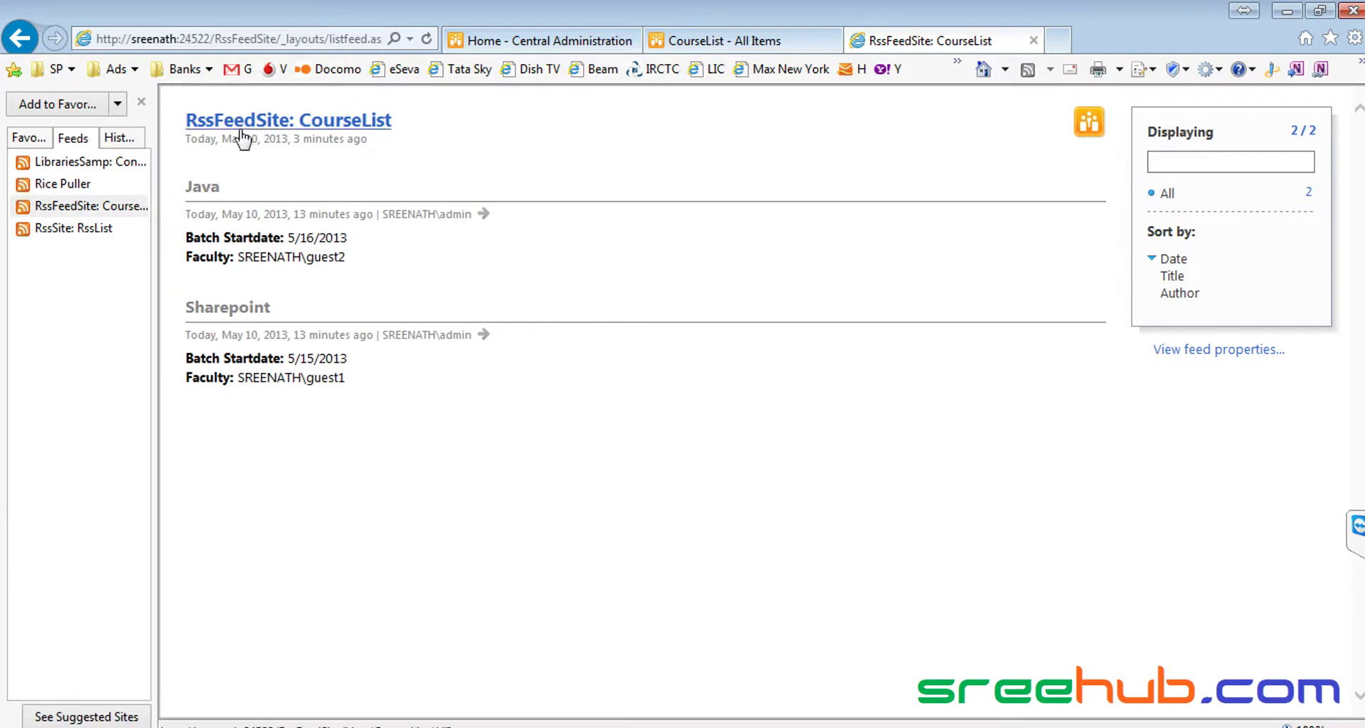
left_click_drag(362, 375, 383, 190)
left_click(384, 191)
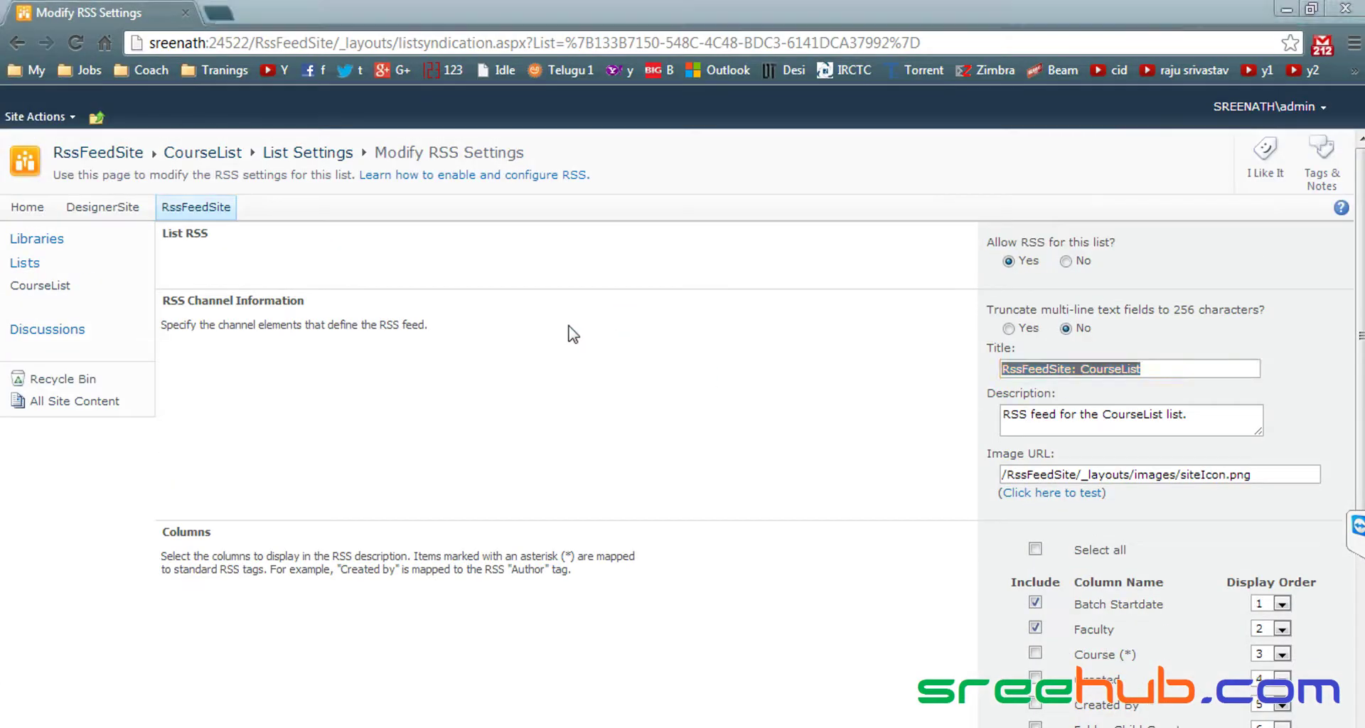
- Switch to Chrome, display CourseList's items in place of its RSS settings, and return to the feed in Internet Explorer
left_click(32, 286)
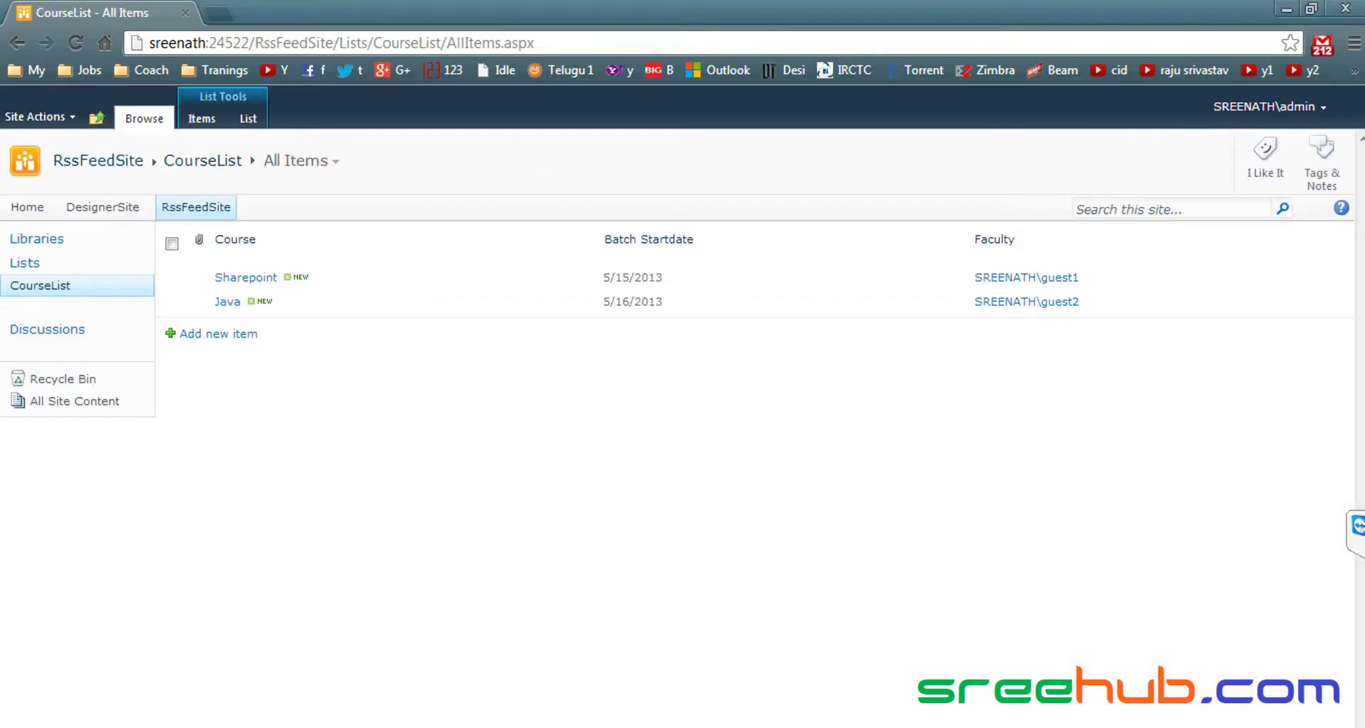
left_click(914, 720)
left_click(199, 725)
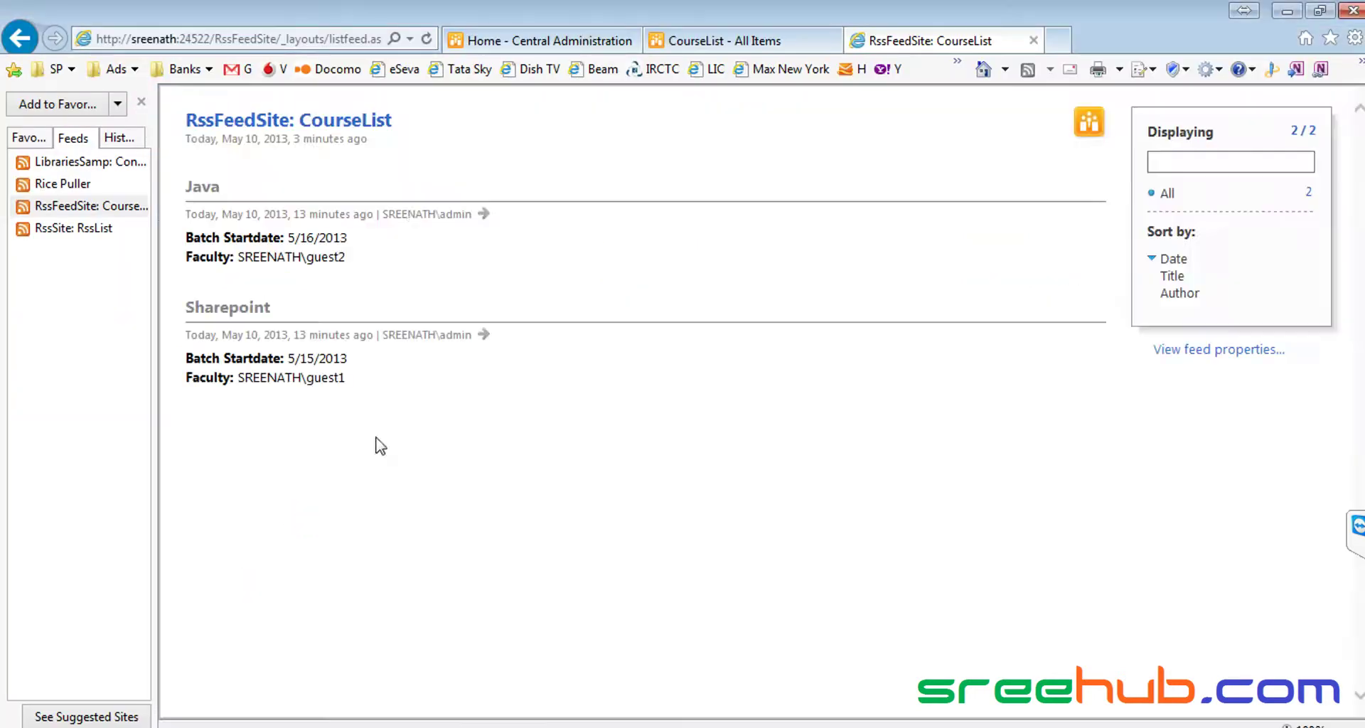
- View the subscribed LibrariesSamp: Cont List feed, and return to the RssFeedSite: CourseList feed to examine its items
left_click(88, 169)
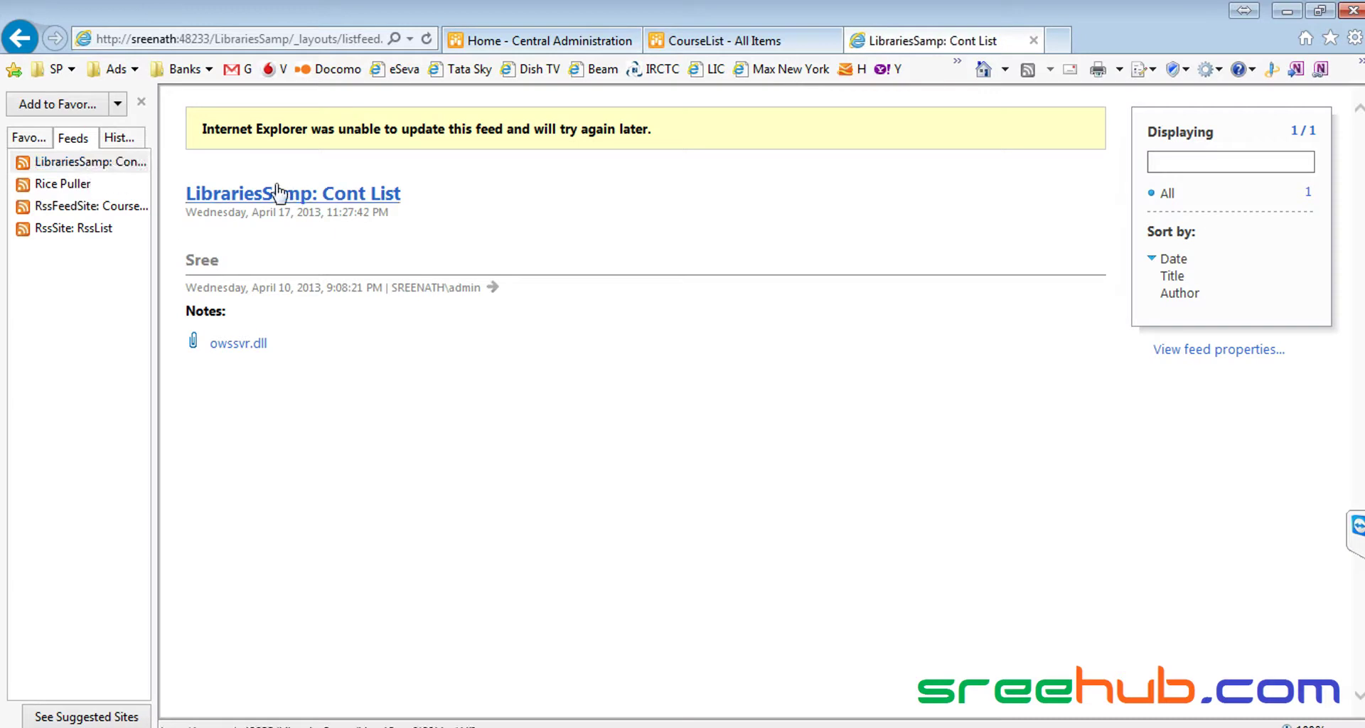
left_click(80, 206)
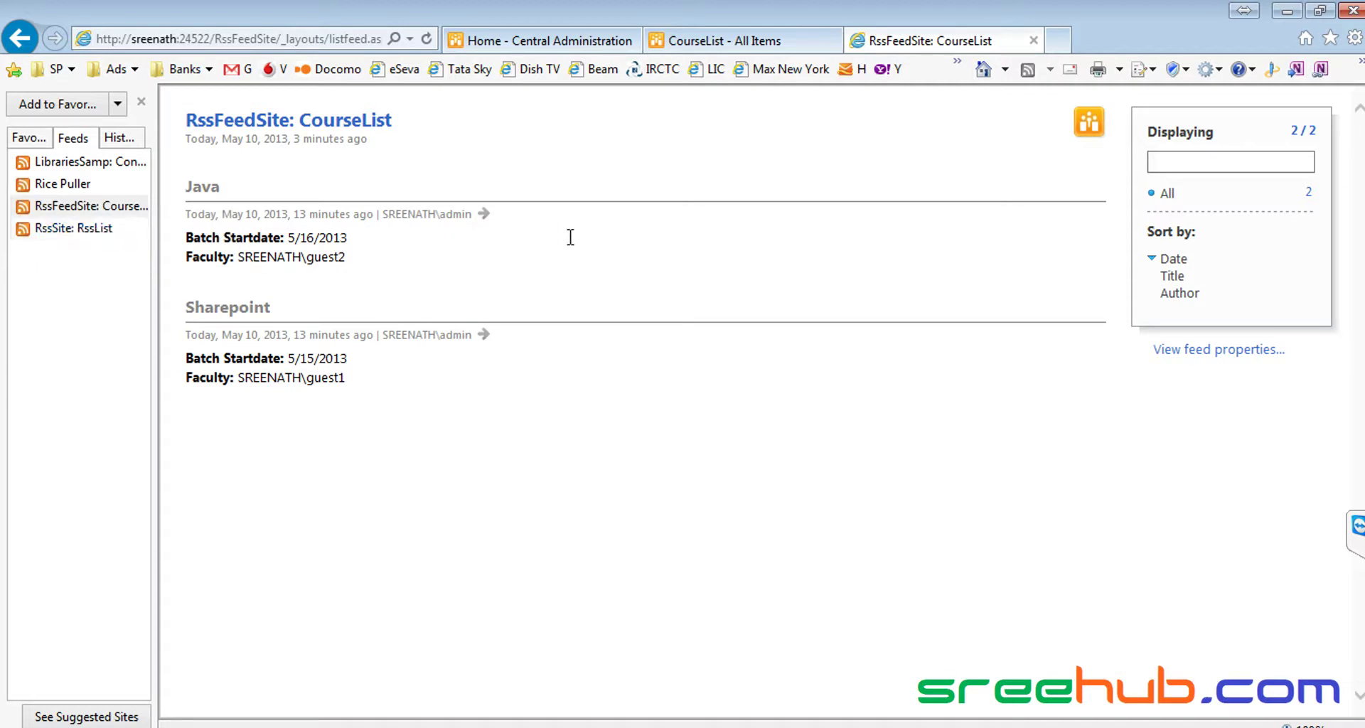
left_click_drag(394, 379, 198, 171)
left_click(430, 406)
- Try sorting the CourseList feed by title and author, restore the date sorting, and examine both items' details
left_click(1172, 288)
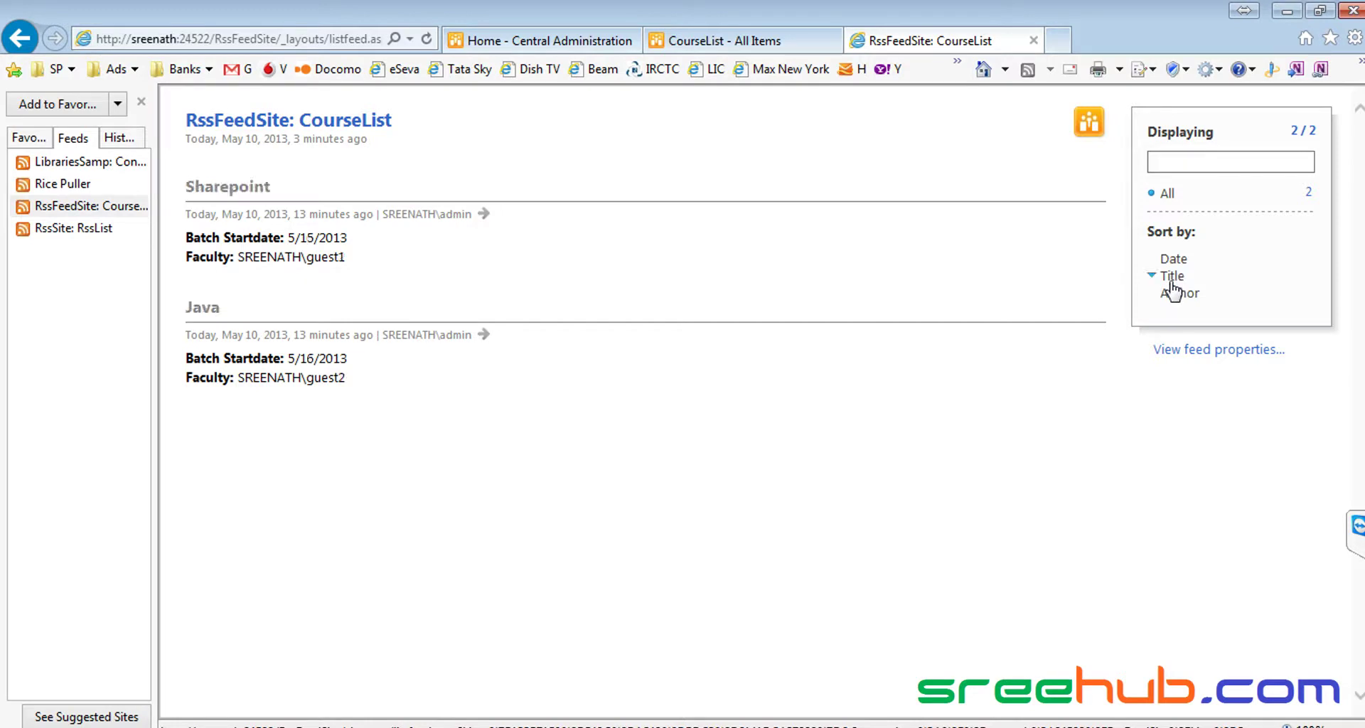
left_click(1174, 287)
left_click(1175, 288)
left_click(1179, 294)
left_click(1171, 261)
left_click(1169, 261)
left_click(1169, 261)
left_click(1169, 261)
left_click_drag(373, 368, 186, 313)
left_click_drag(382, 275, 172, 188)
left_click(347, 380)
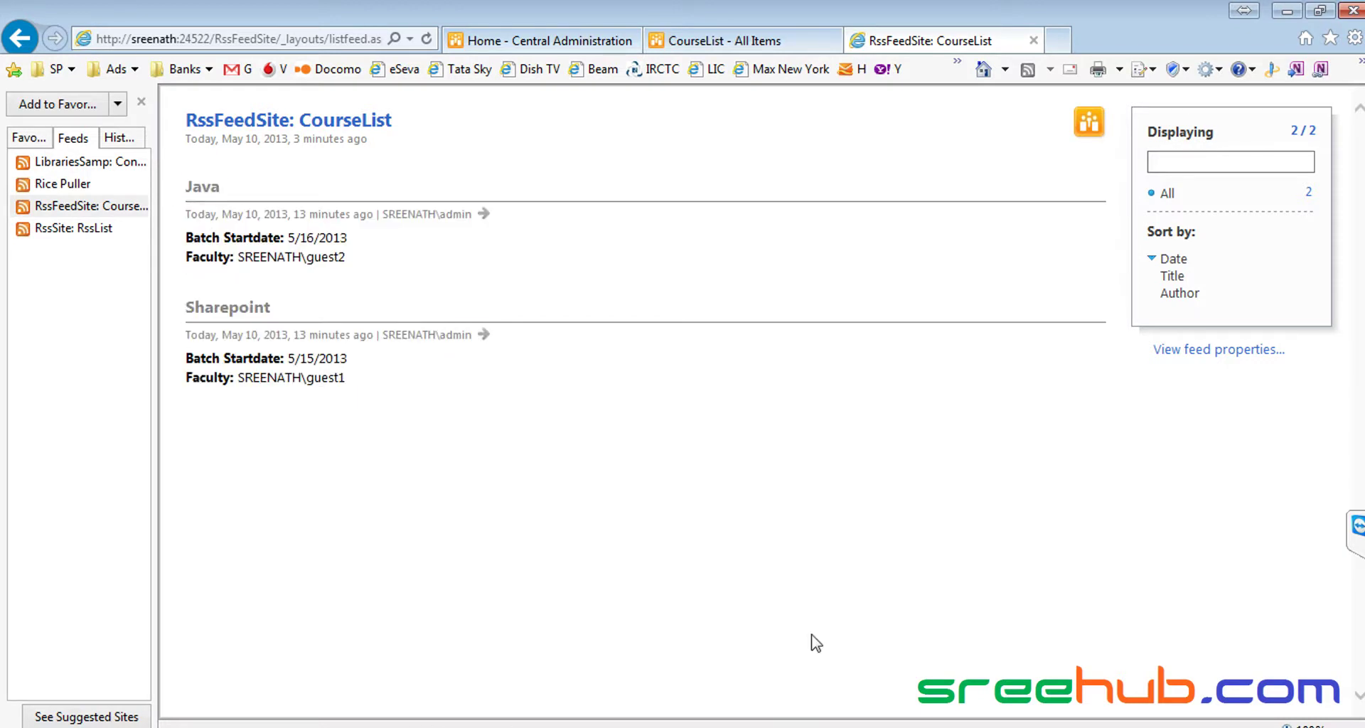
- Switch to Chrome and add a CourseList item with course Android, Batch Startdate 5/25/2013 and Faculty person1
left_click(919, 725)
left_click(197, 334)
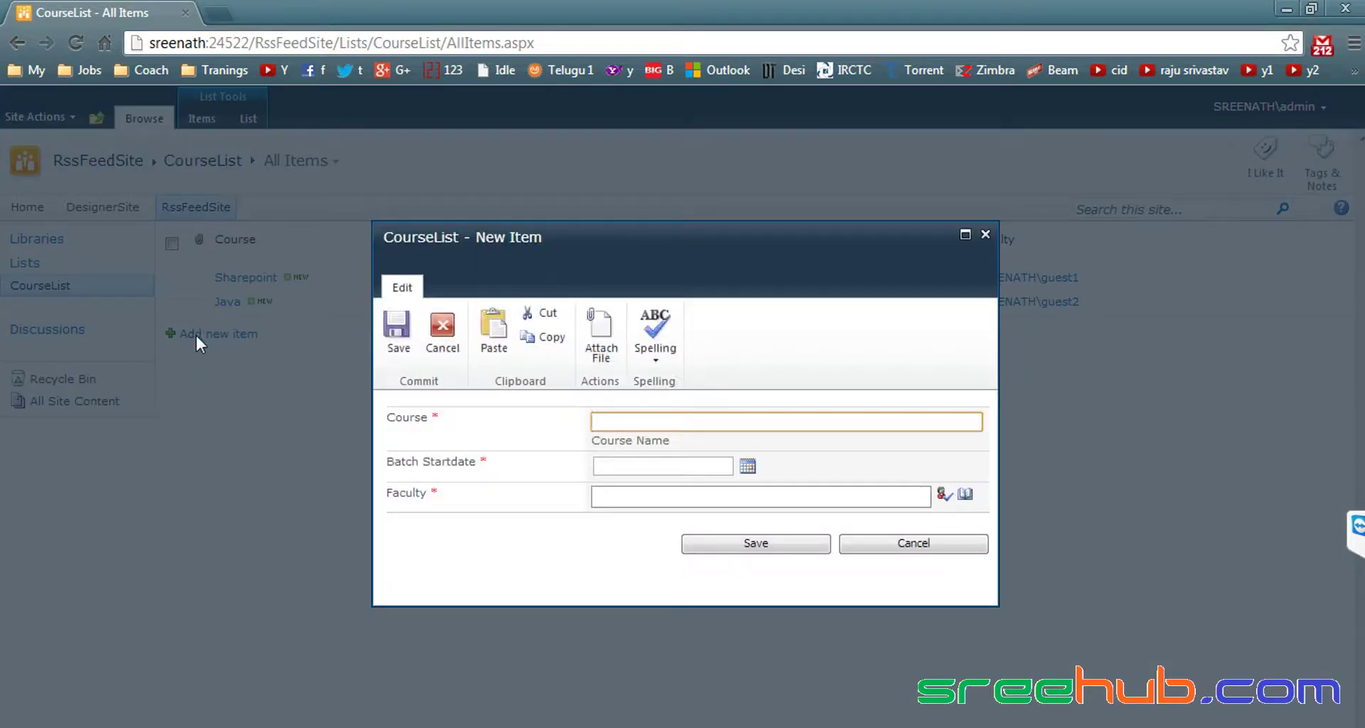
key("Tab")
left_click(747, 467)
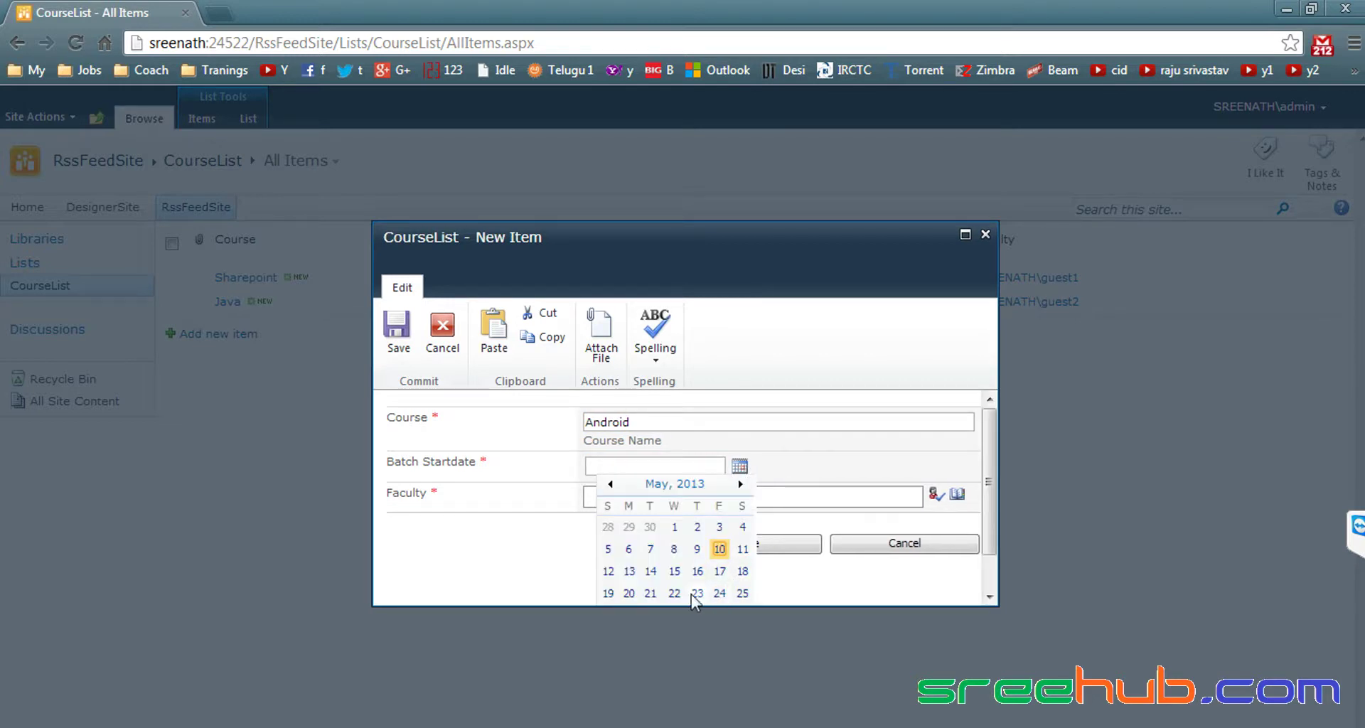
left_click(743, 594)
left_click(663, 497)
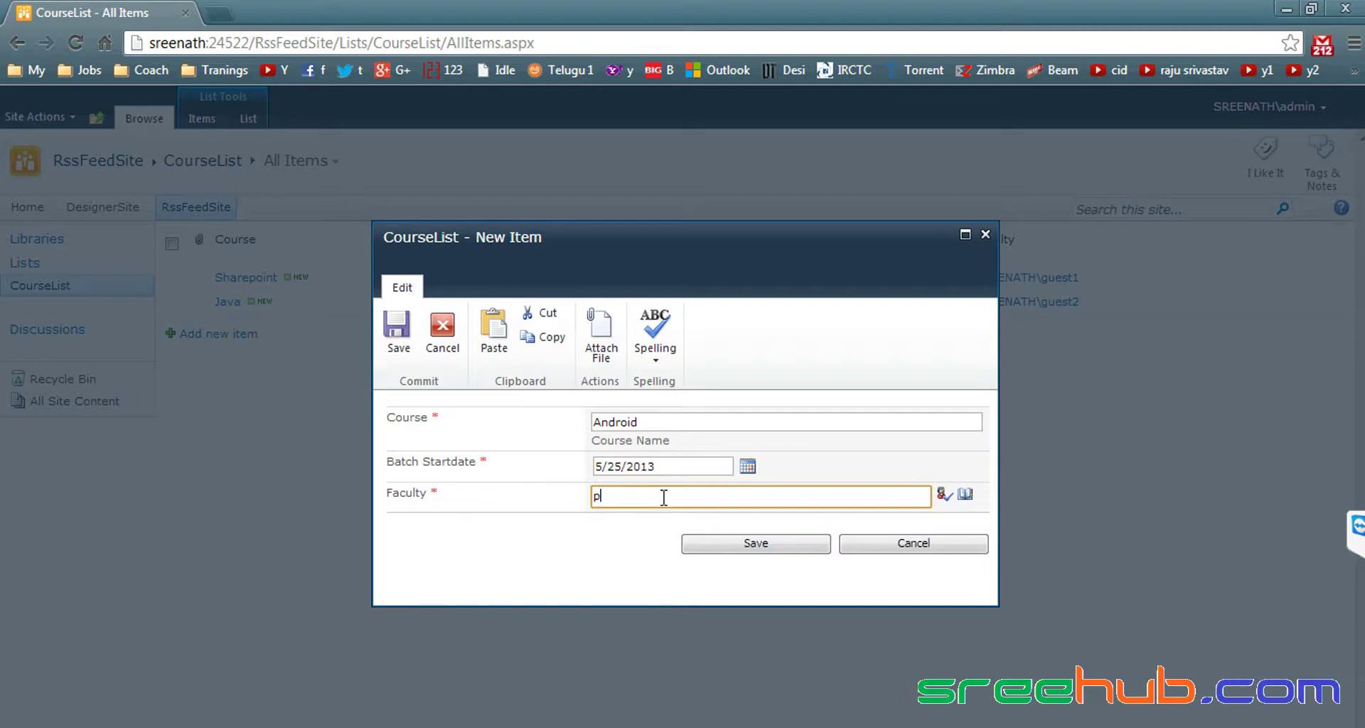
type("person1")
key("ctrl+k")
left_click(753, 547)
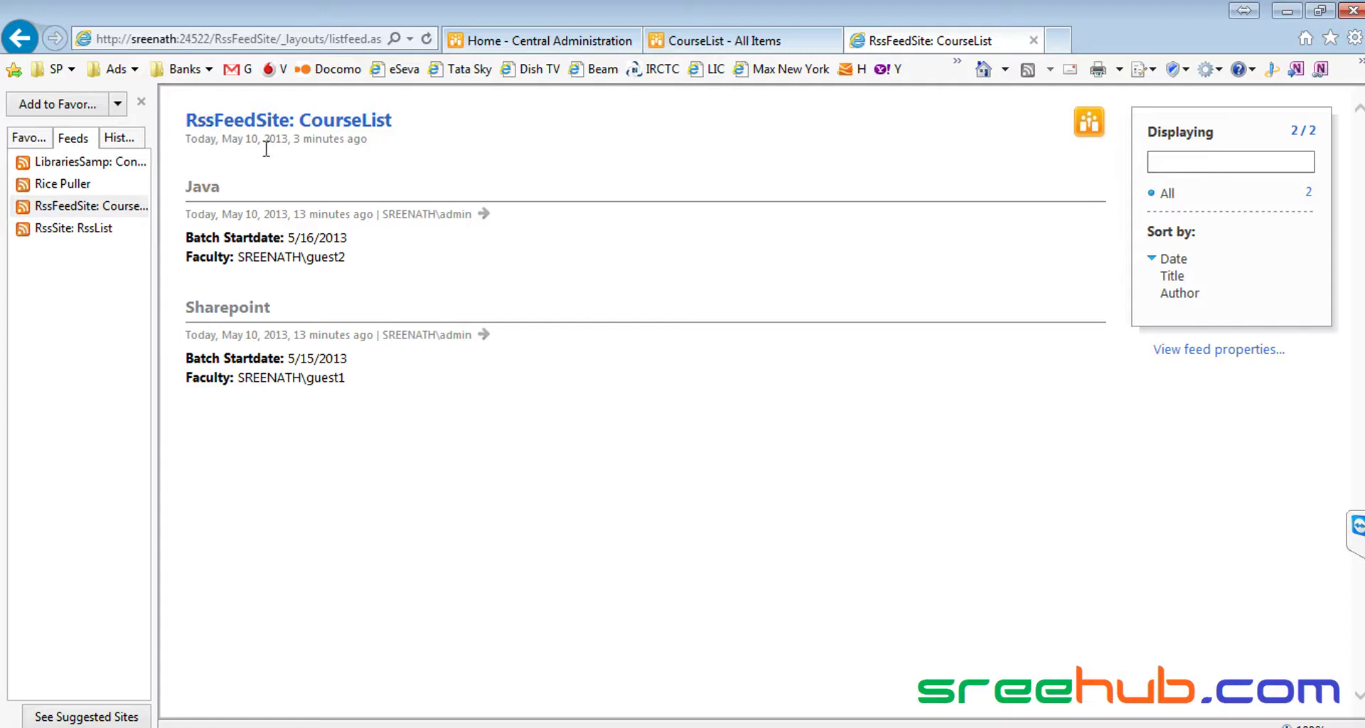
- Switch to Internet Explorer, check when the CourseList feed was last updated, and open the feed's properties
left_click_drag(292, 138, 190, 148)
left_click(355, 146)
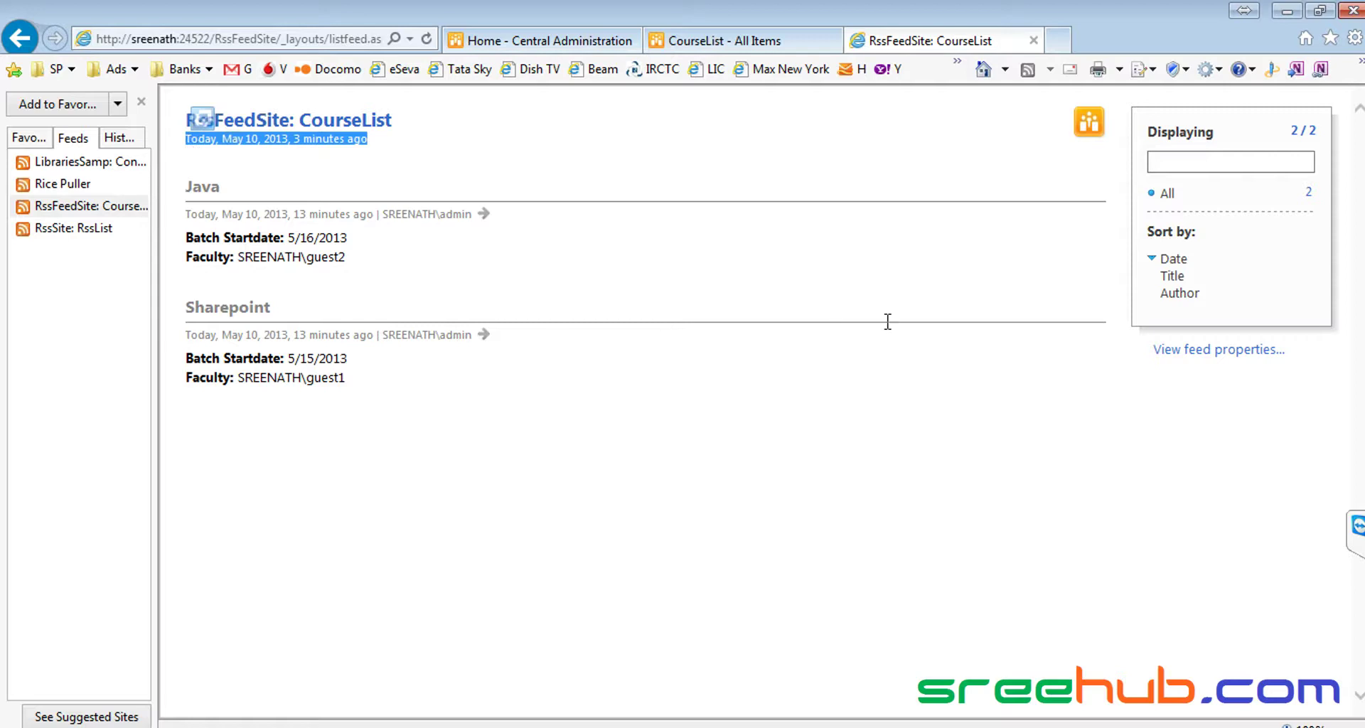
left_click(1193, 359)
left_click_drag(345, 78, 837, 171)
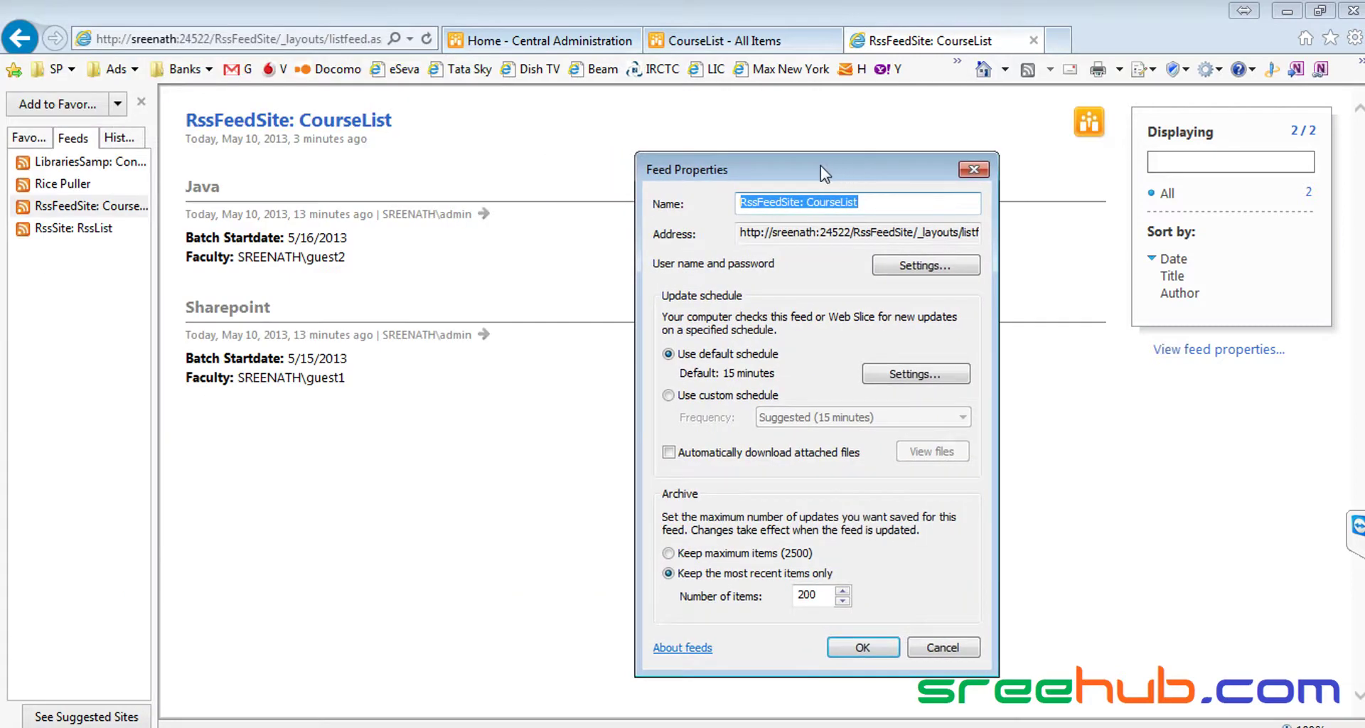
- Examine the feed's address in the Feed Properties dialog
left_click(764, 234)
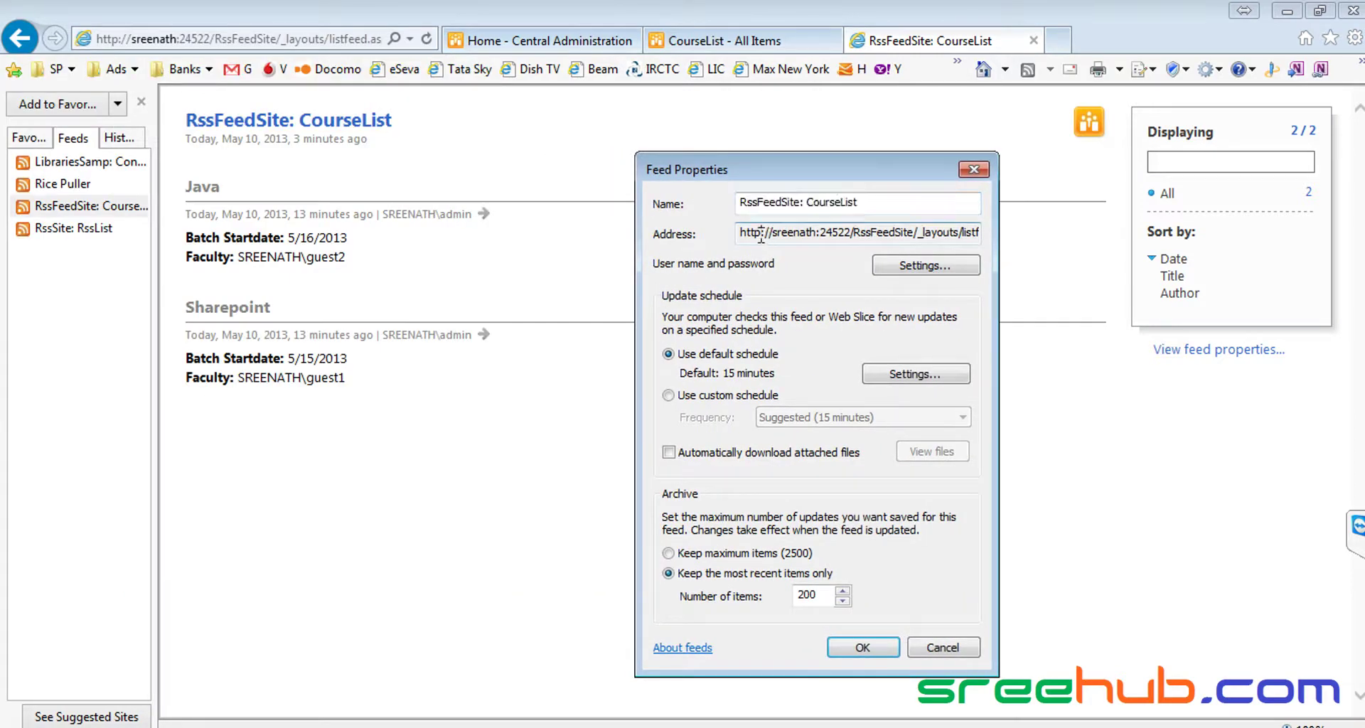
left_click_drag(974, 233, 998, 237)
left_click_drag(836, 233, 638, 220)
left_click(851, 233)
left_click_drag(758, 233, 924, 236)
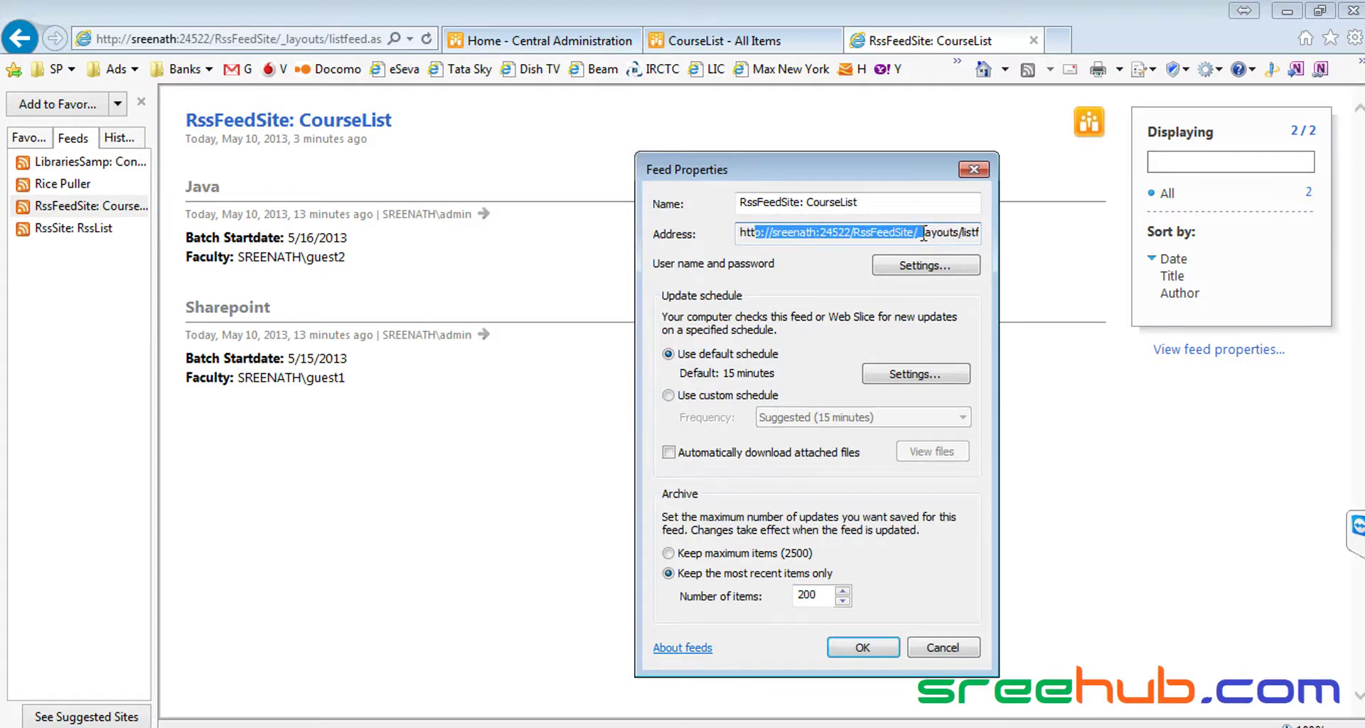
- View the feed's user name and password settings, check the account signed in to Chrome, and close the credentials without changes
left_click(947, 266)
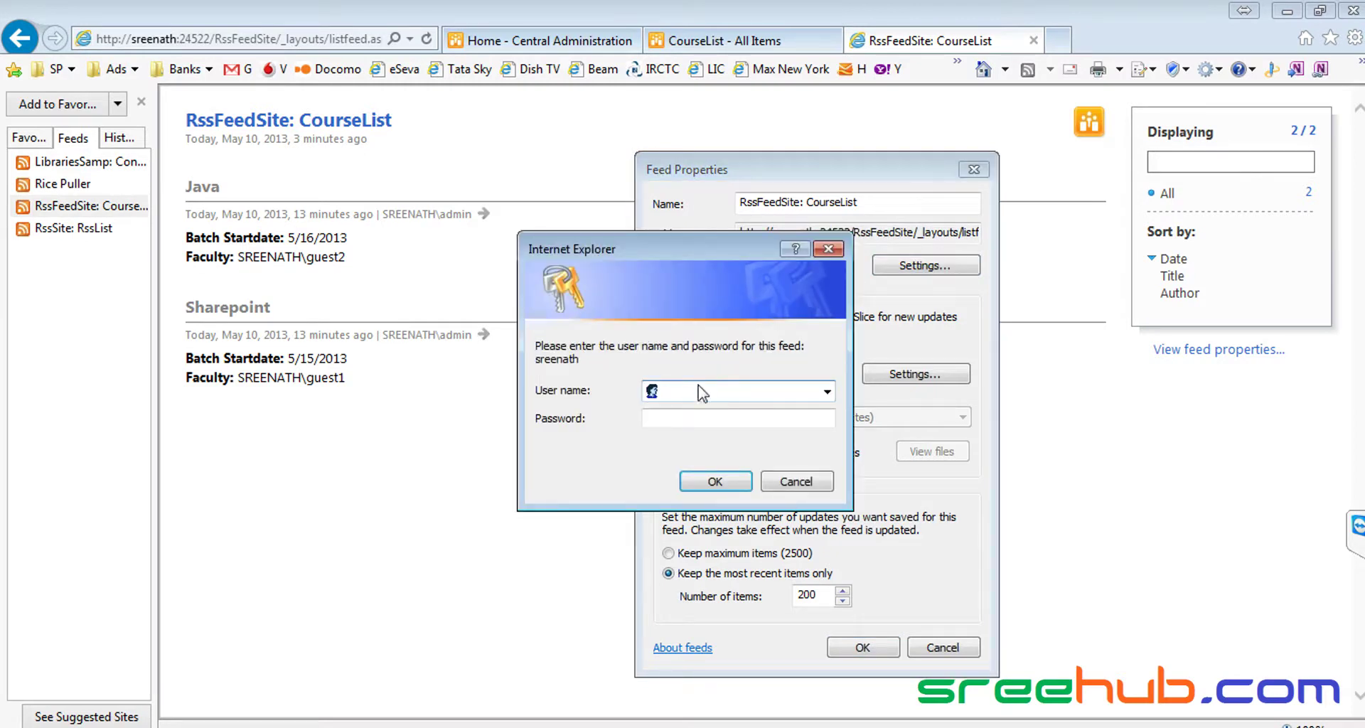
left_click(785, 484)
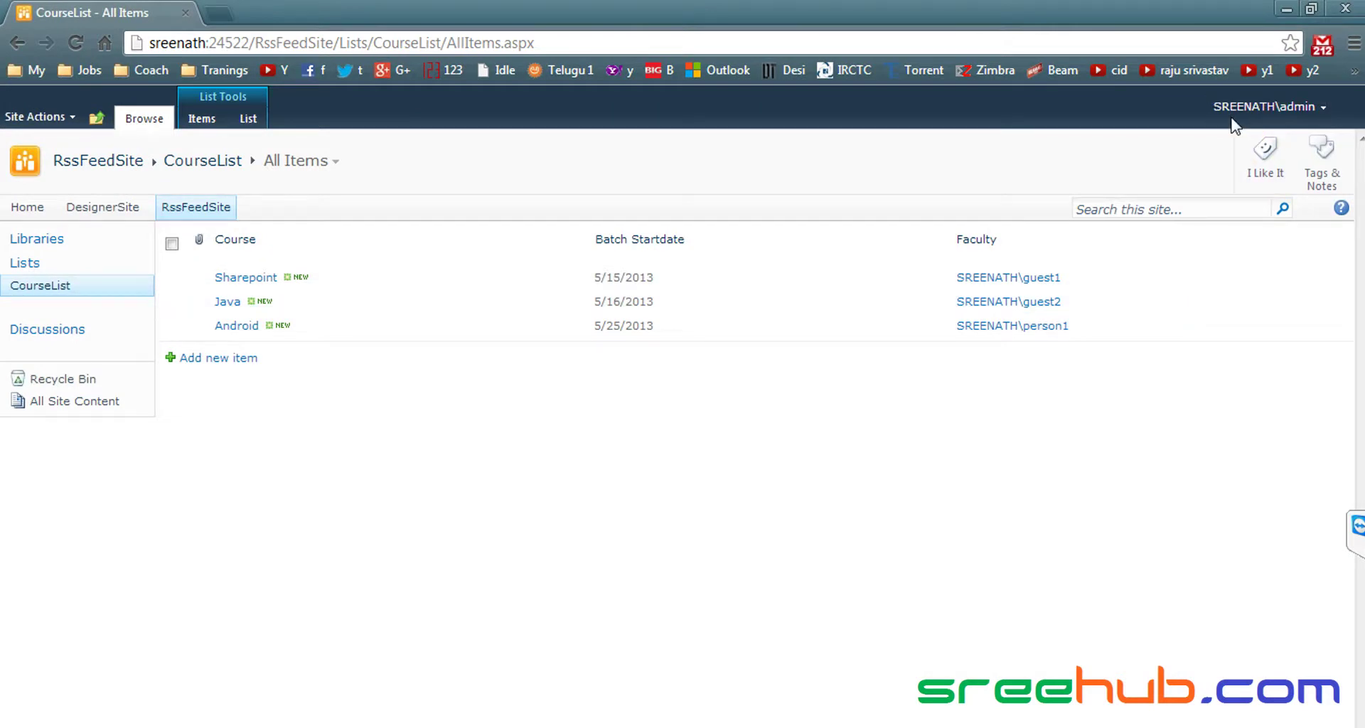
key("alt+Tab")
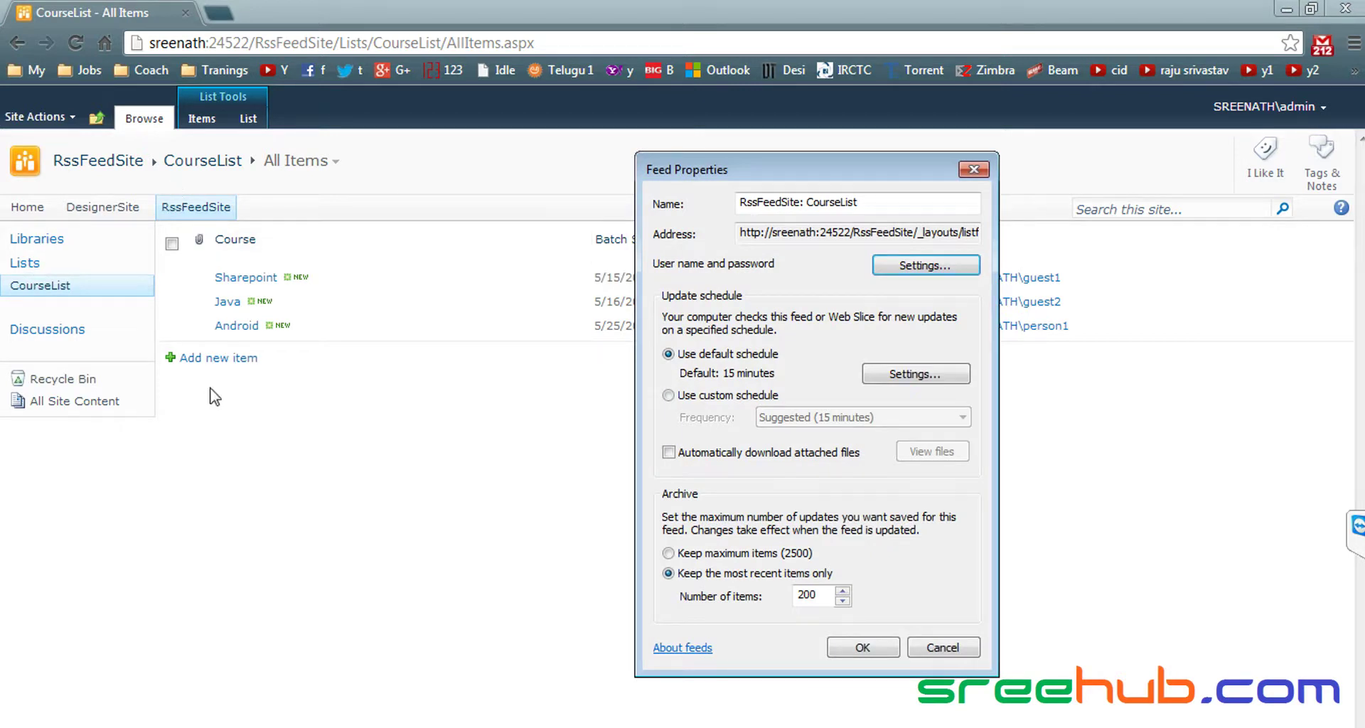
left_click(923, 265)
left_click(701, 416)
left_click(705, 390)
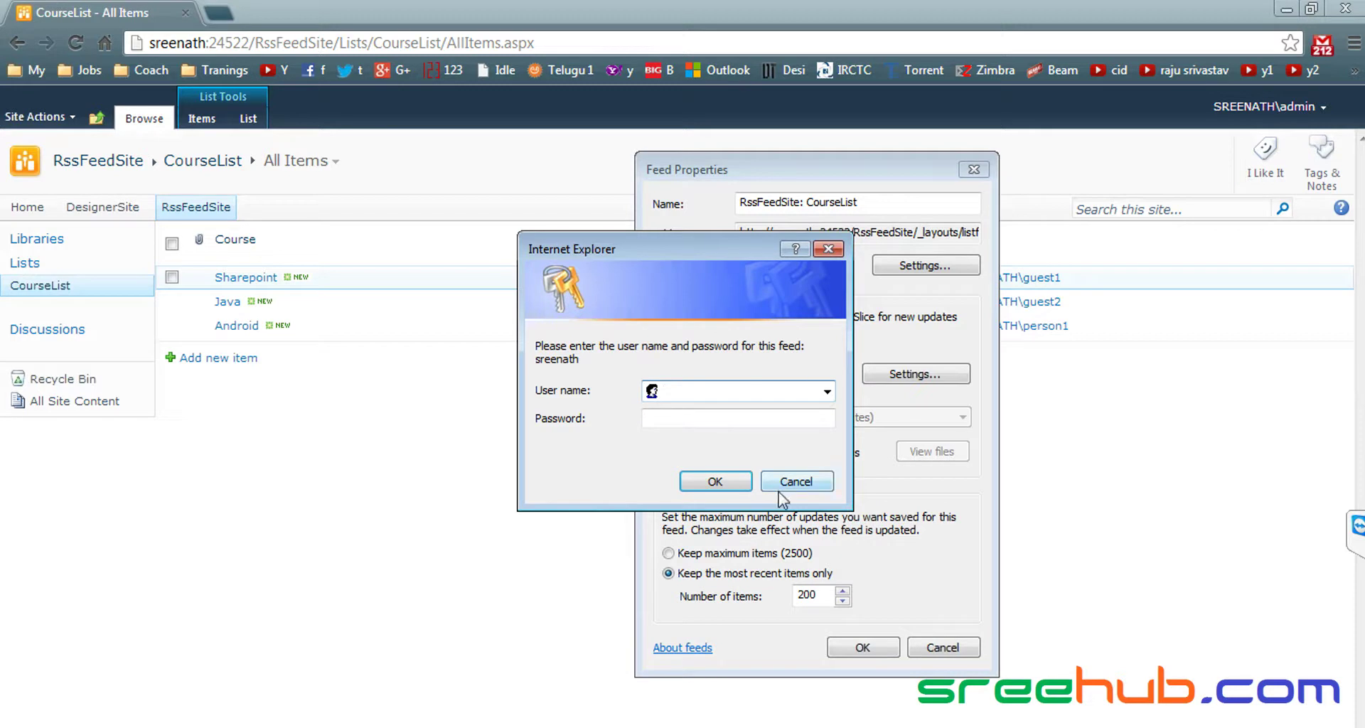
left_click(795, 481)
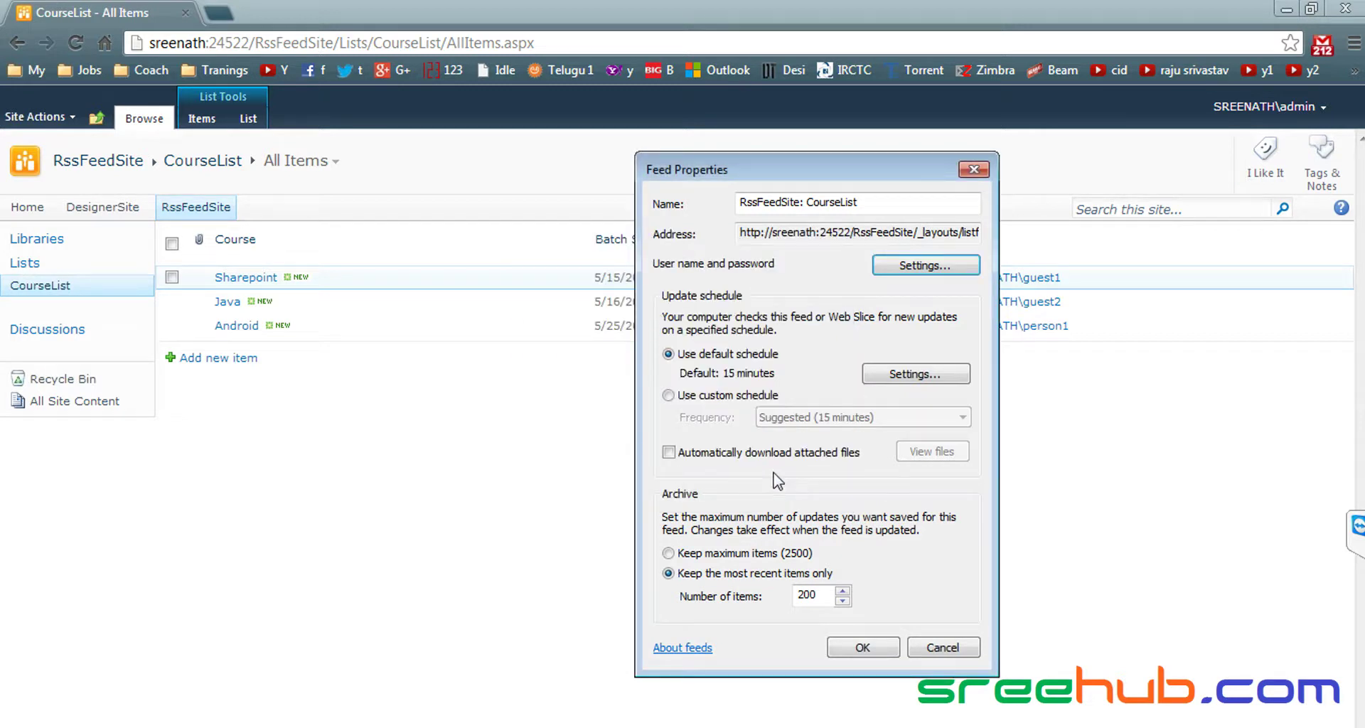
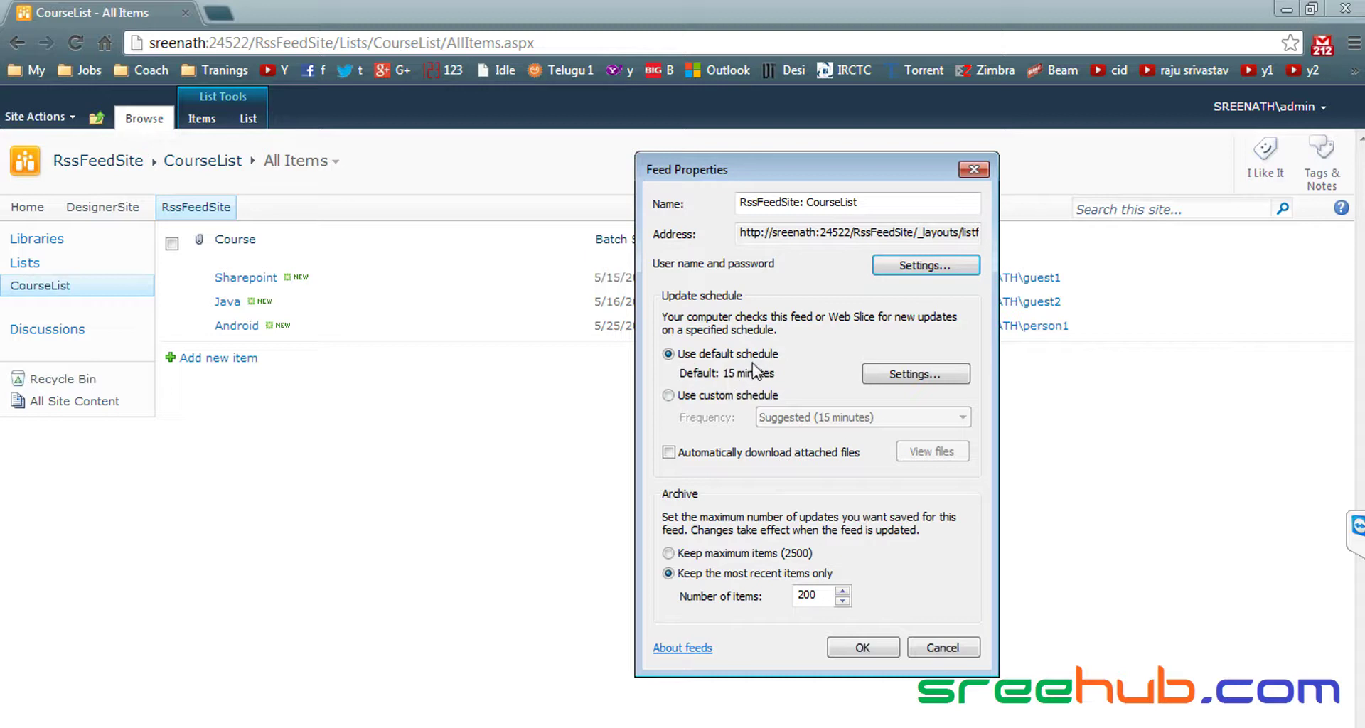
- View the frequency choice under the feed's custom update schedule, and restore the default schedule
left_click(710, 399)
left_click(820, 416)
left_click(820, 417)
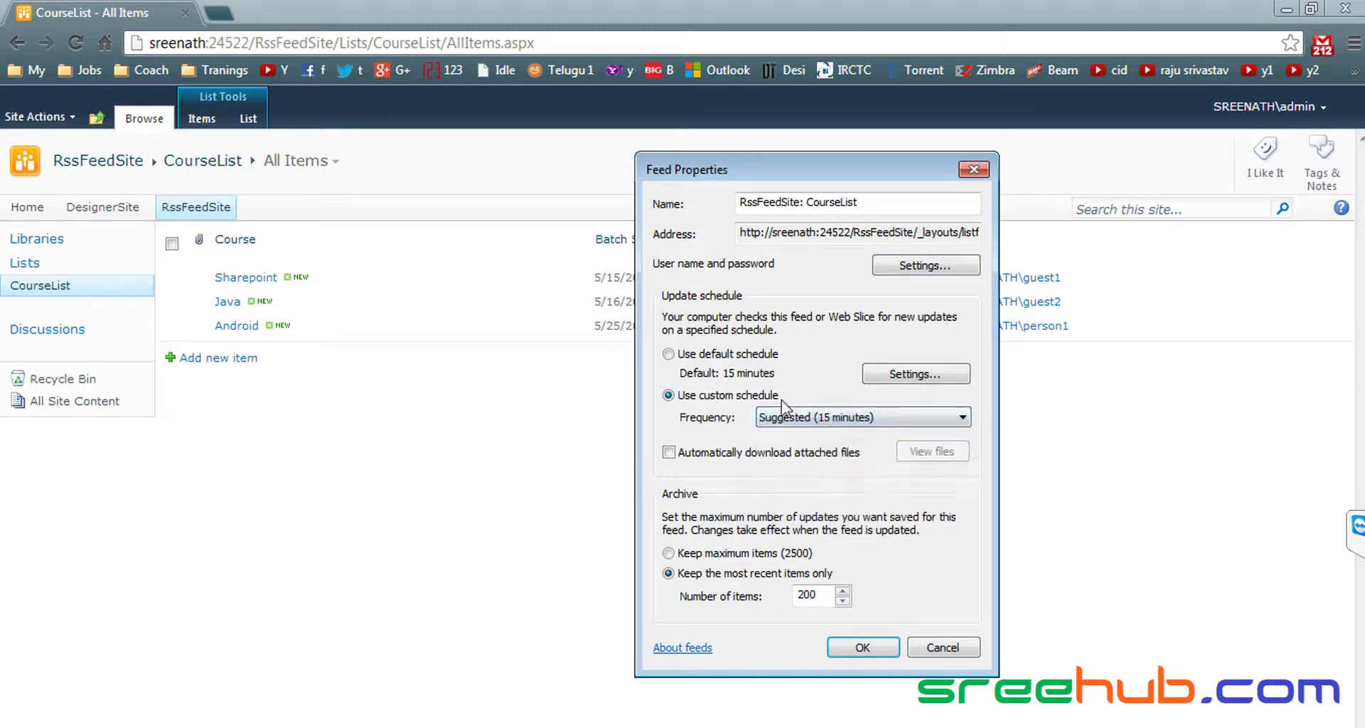
left_click(736, 356)
- Open the default schedule's settings and review the available intervals for checking feeds, keeping 15 minutes
left_click(916, 374)
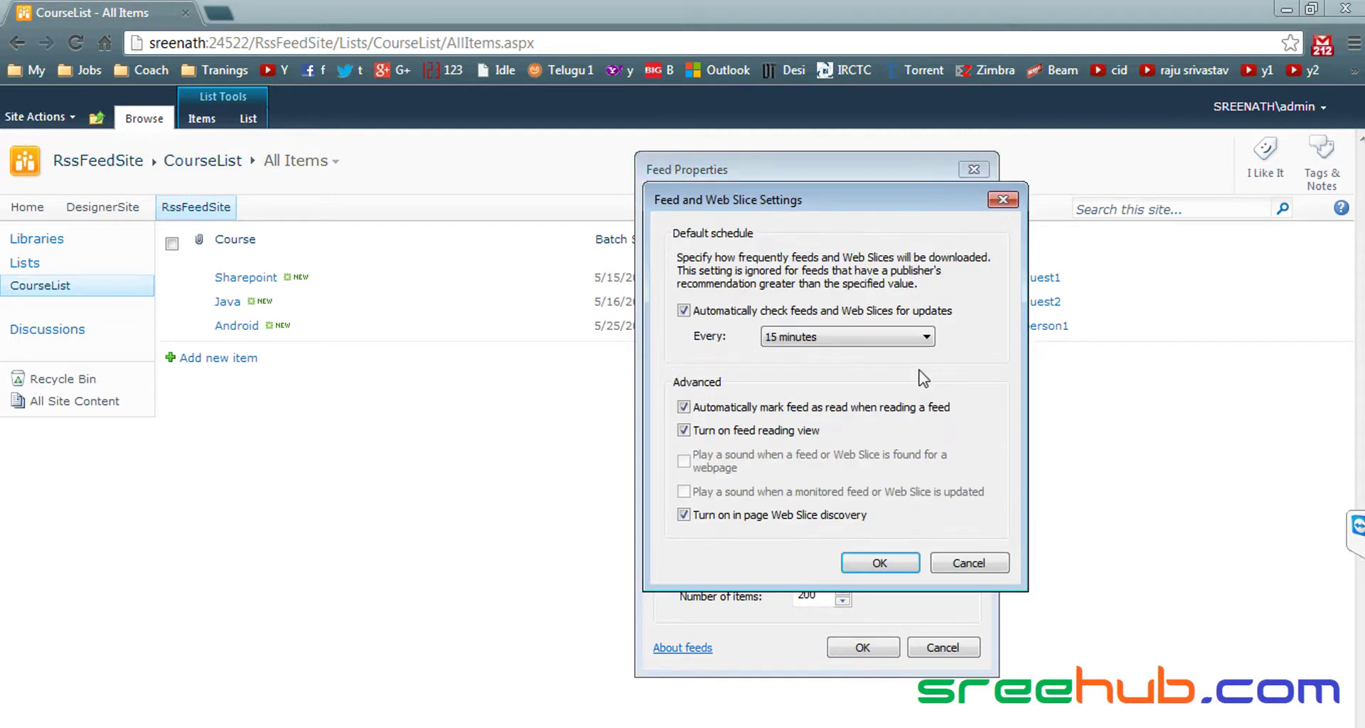
left_click_drag(833, 207, 942, 203)
left_click(909, 328)
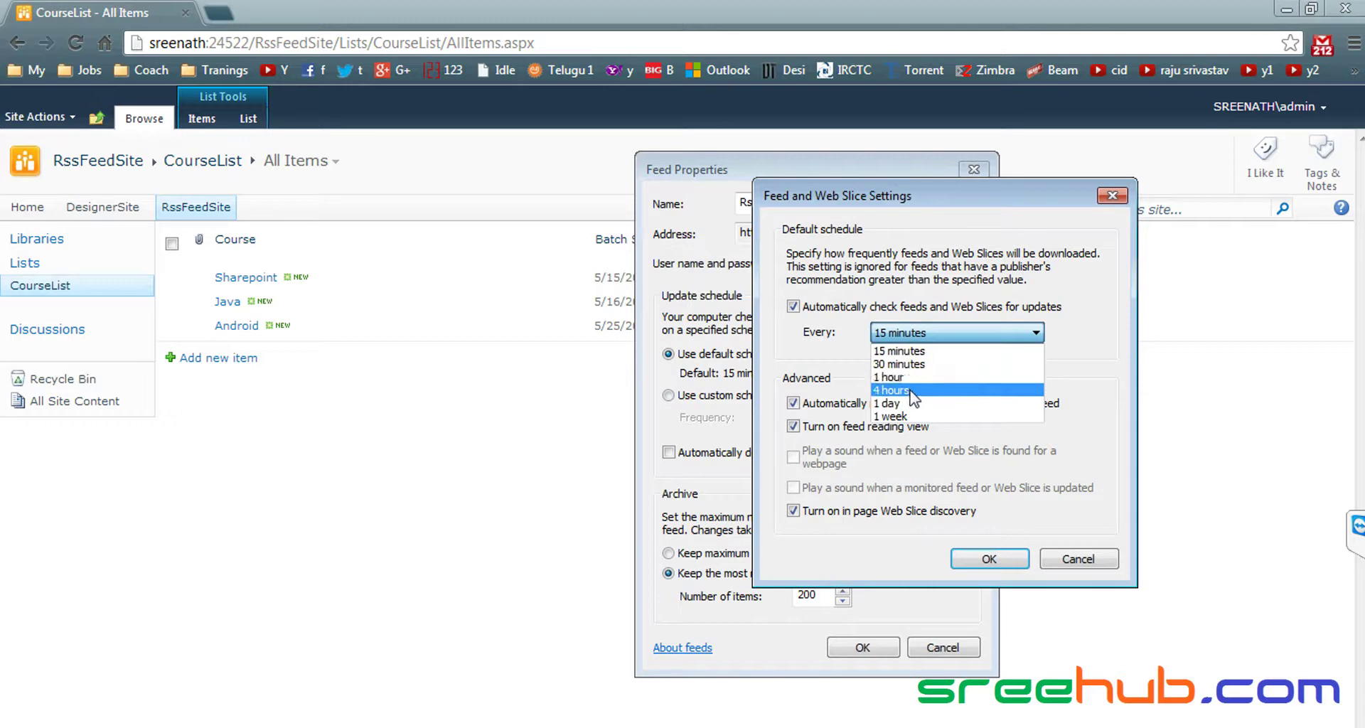
left_click(974, 335)
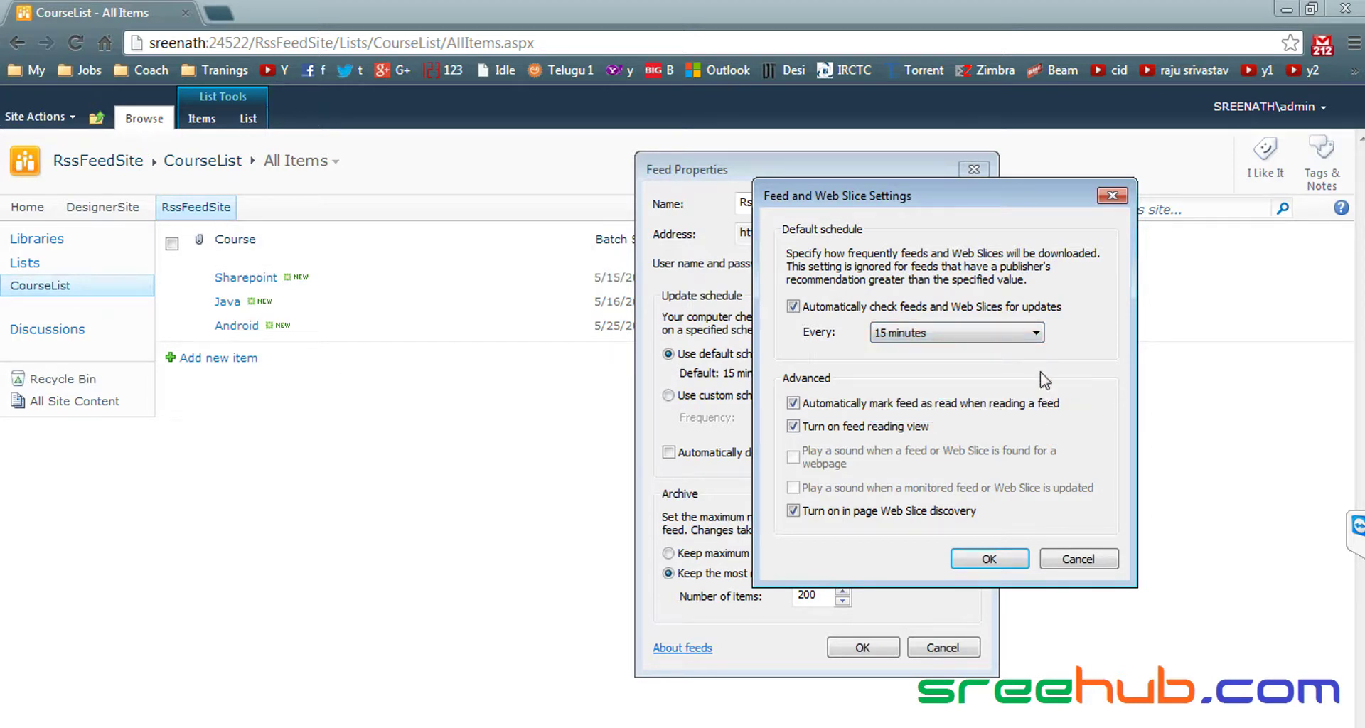
- Check the interval choices for the default feed schedule once more and confirm the settings at 15 minutes
left_click(981, 331)
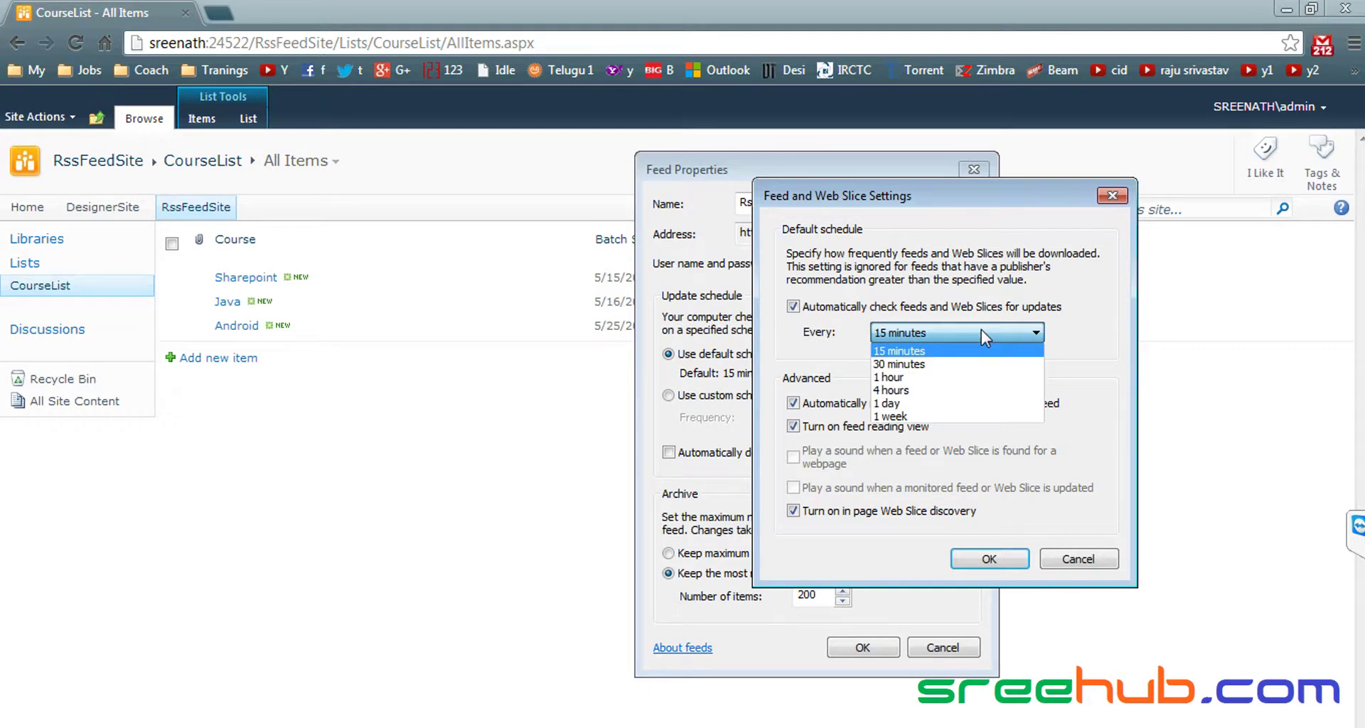
left_click(981, 332)
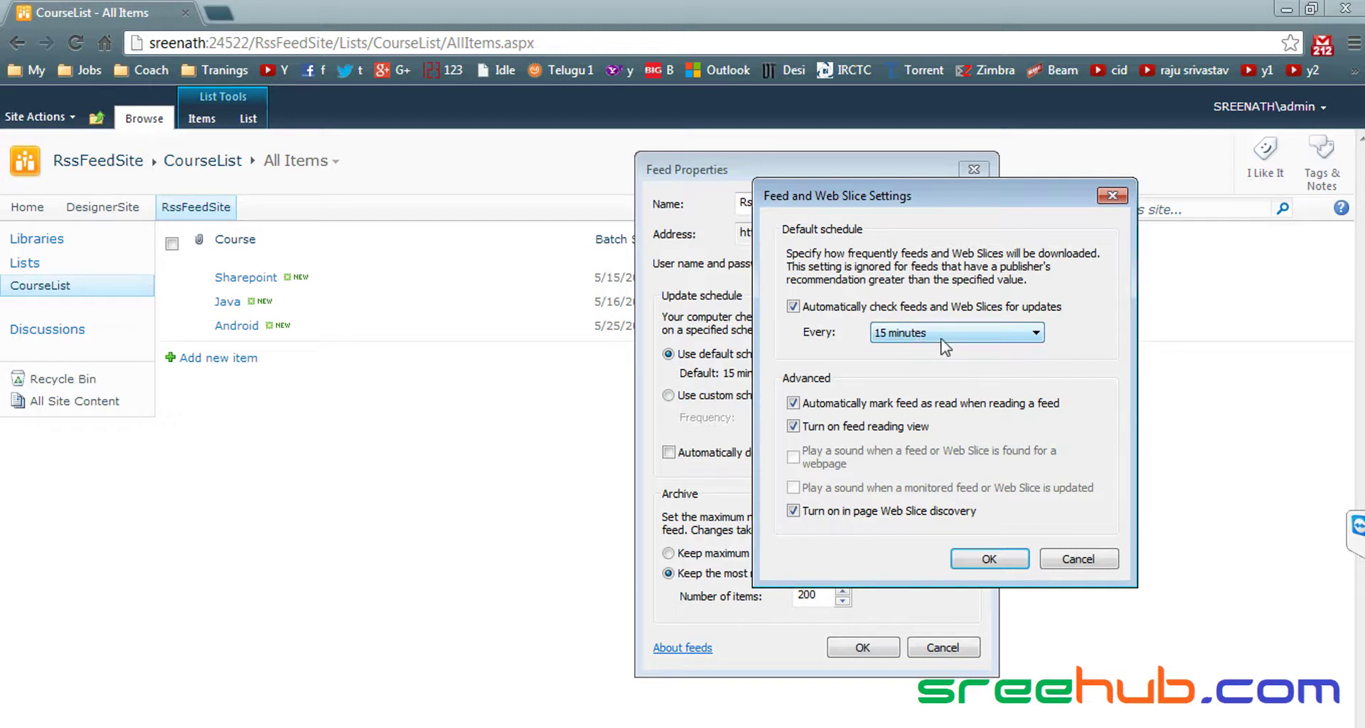
left_click(989, 559)
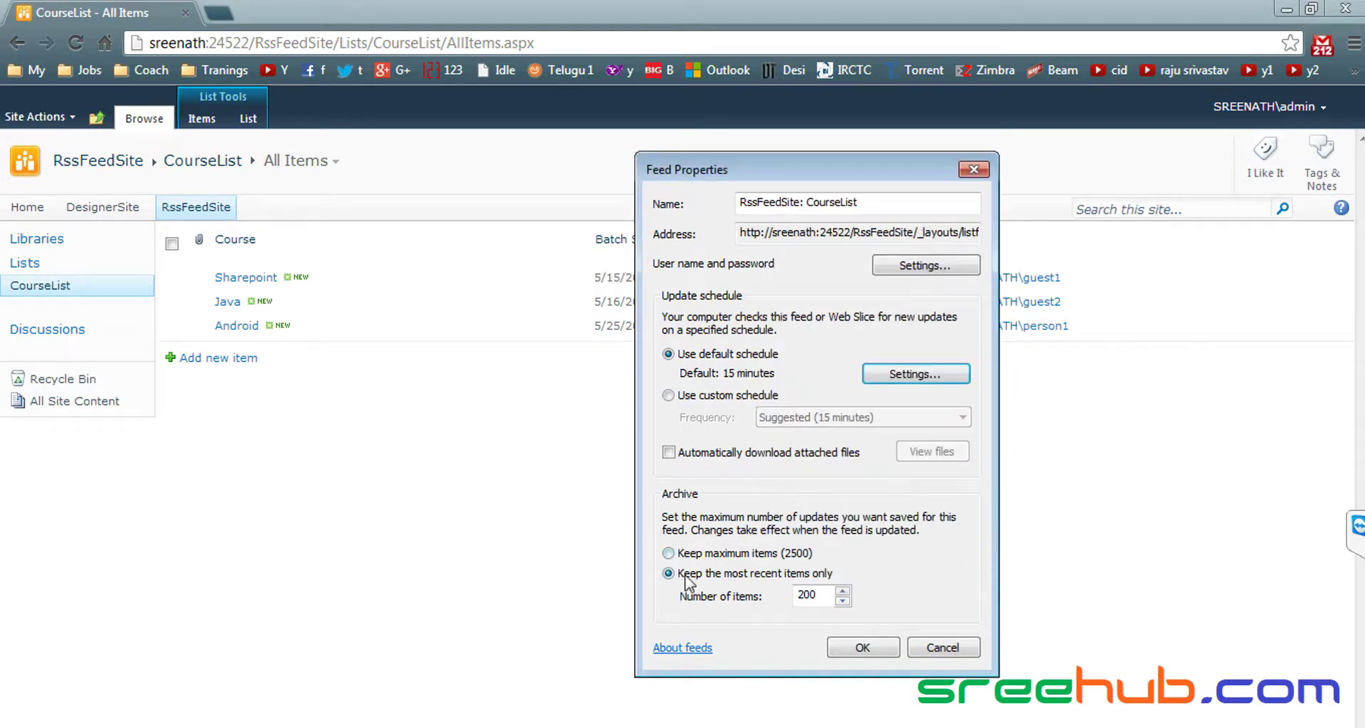
- Examine the archive limit for the number of recent items kept and close the feed's properties
double_click(818, 595)
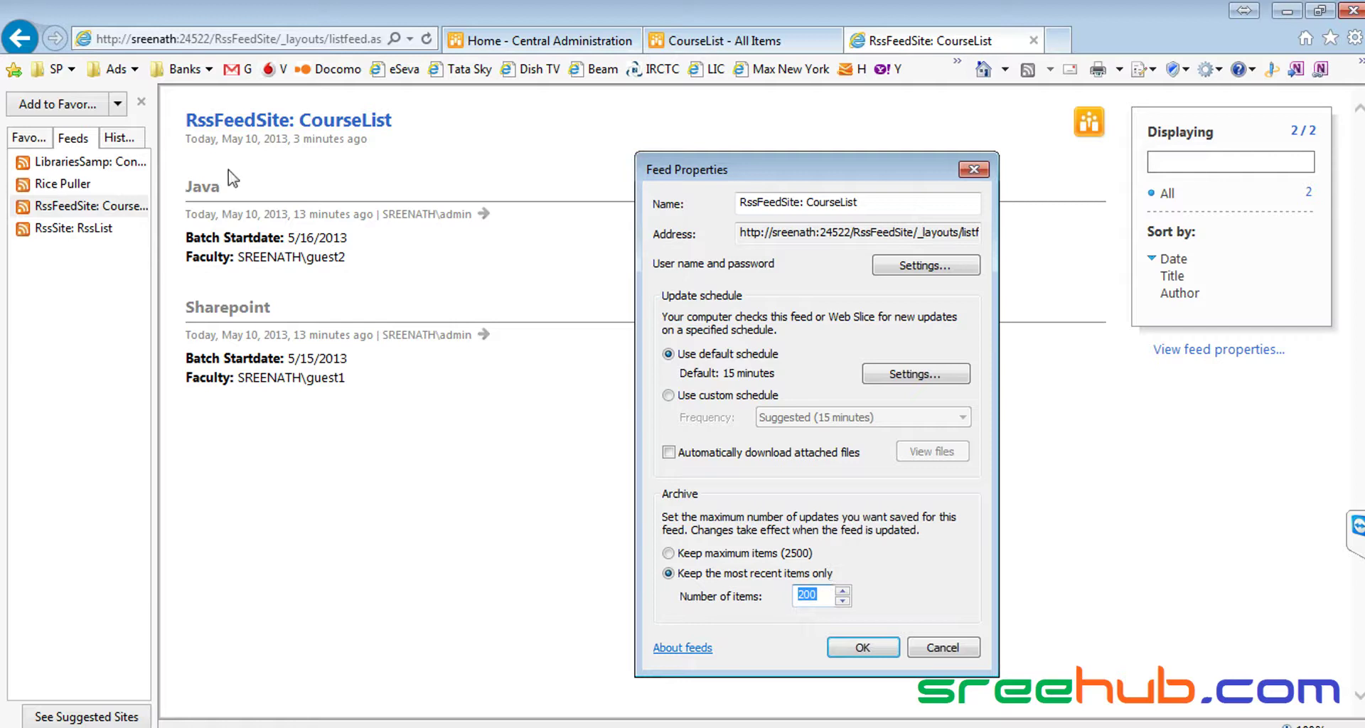
left_click(812, 596)
left_click_drag(812, 596, 762, 595)
left_click(864, 647)
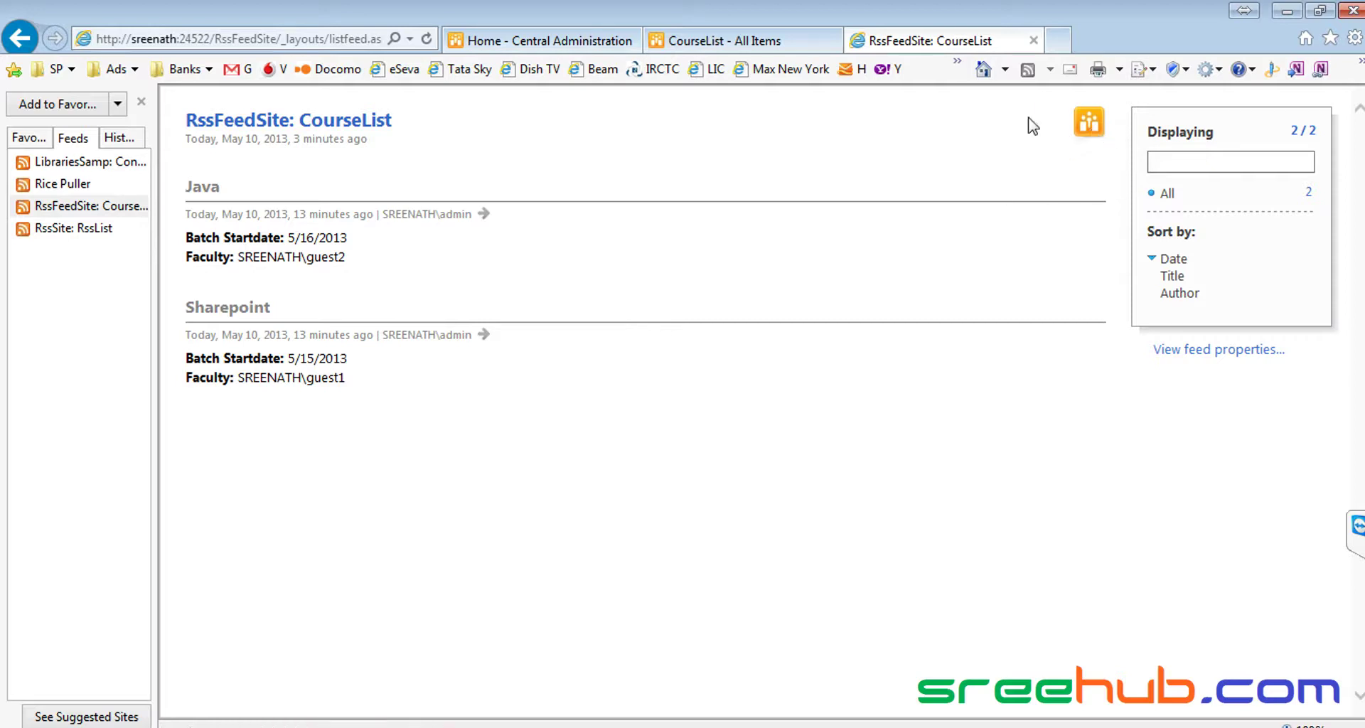
- Switch to Chrome and open the RSS settings page from CourseList's list settings
left_click(787, 37)
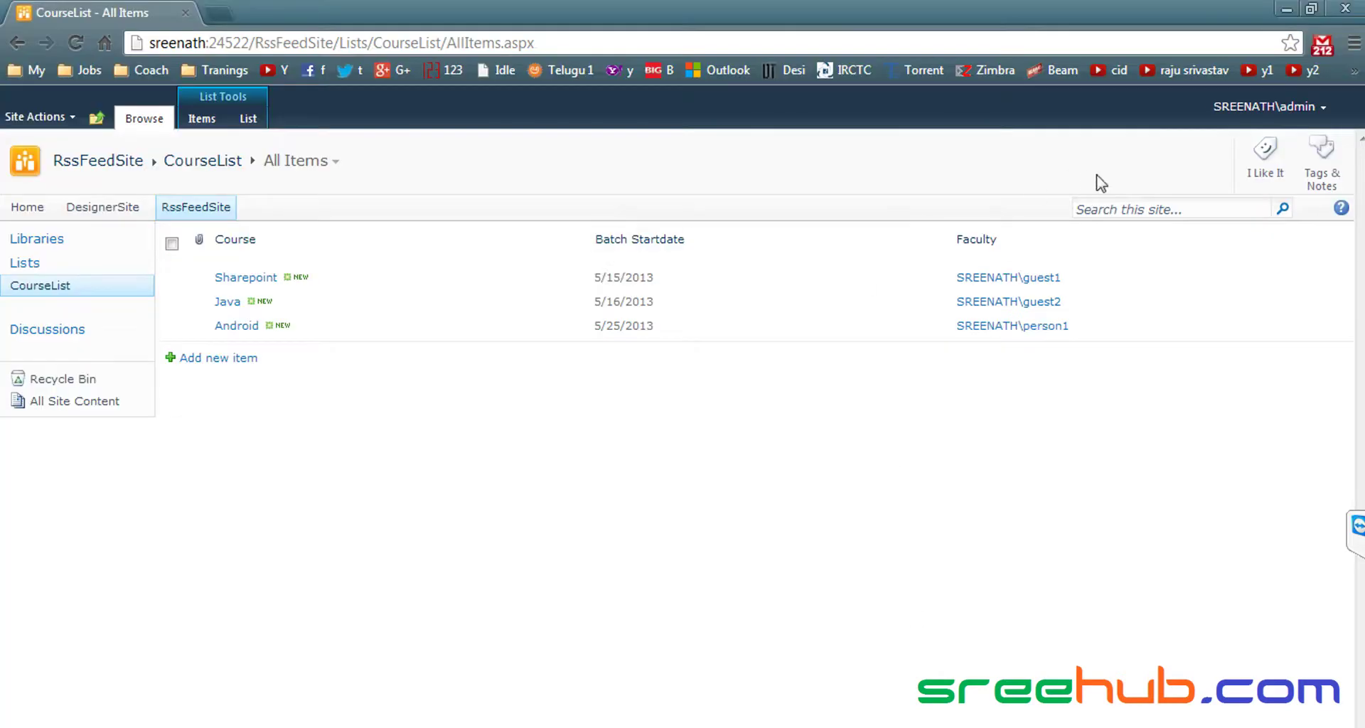
left_click(260, 126)
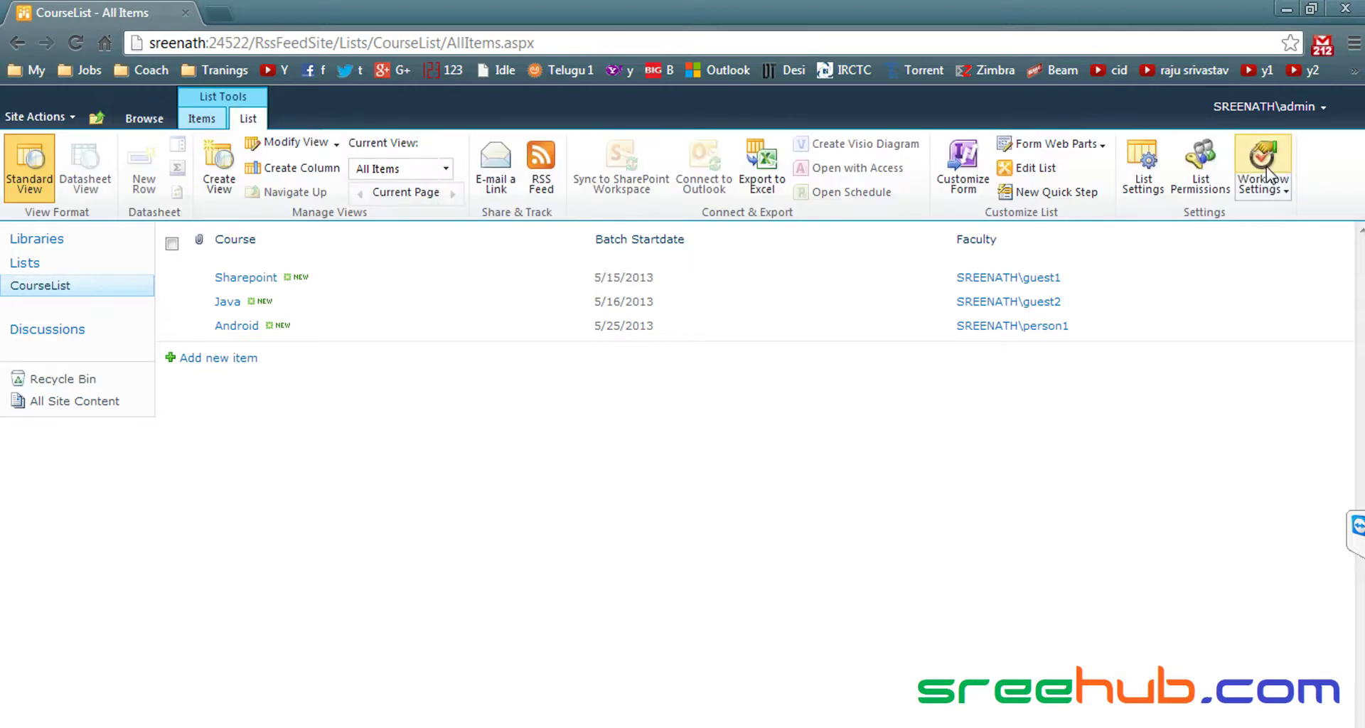
left_click(1134, 171)
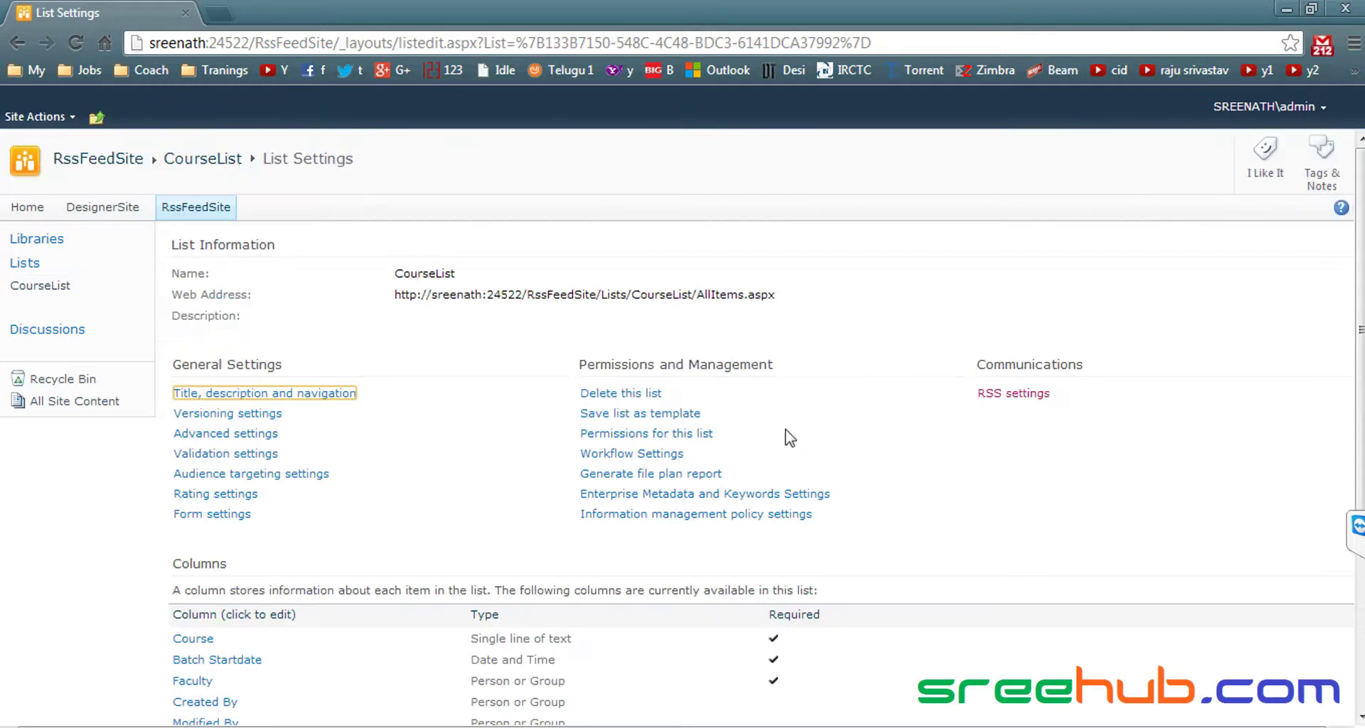
left_click(1014, 394)
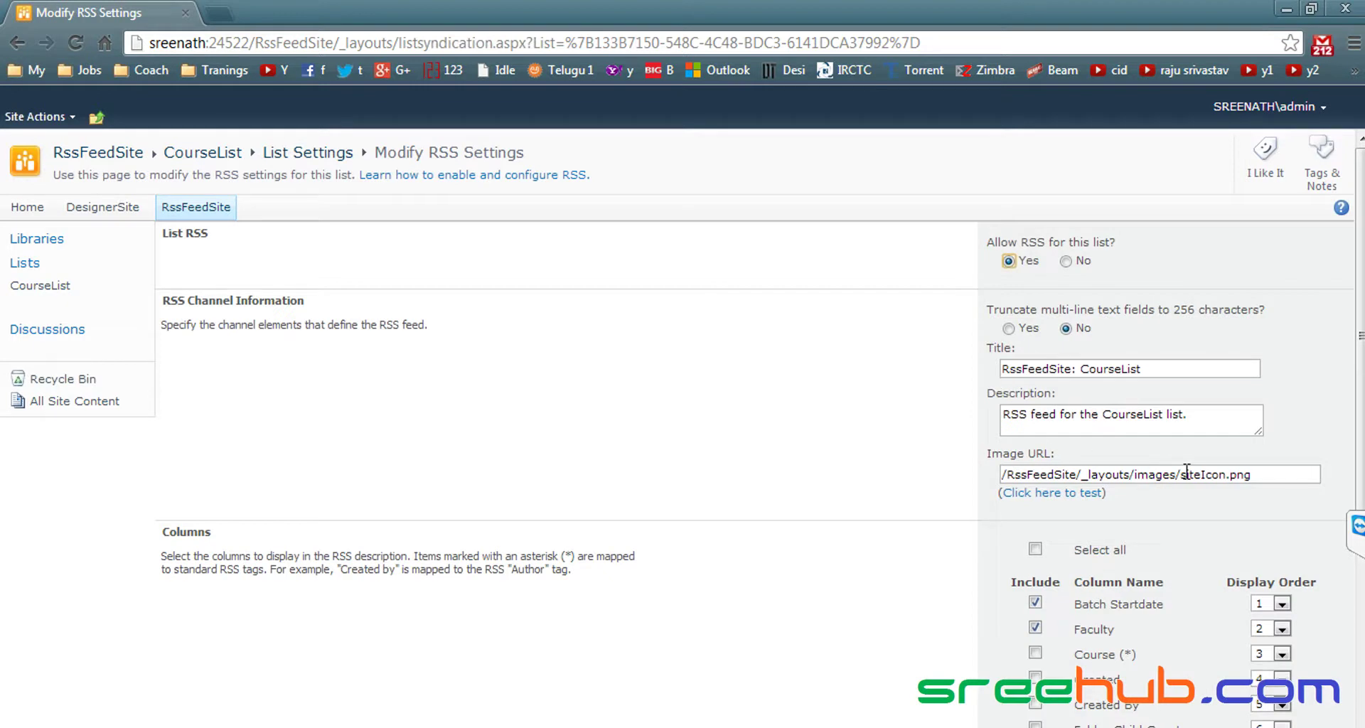
- Test the Image URL in CourseList's RSS channel information and close the tab showing the image
left_click_drag(1181, 474, 1258, 474)
left_click(1055, 492)
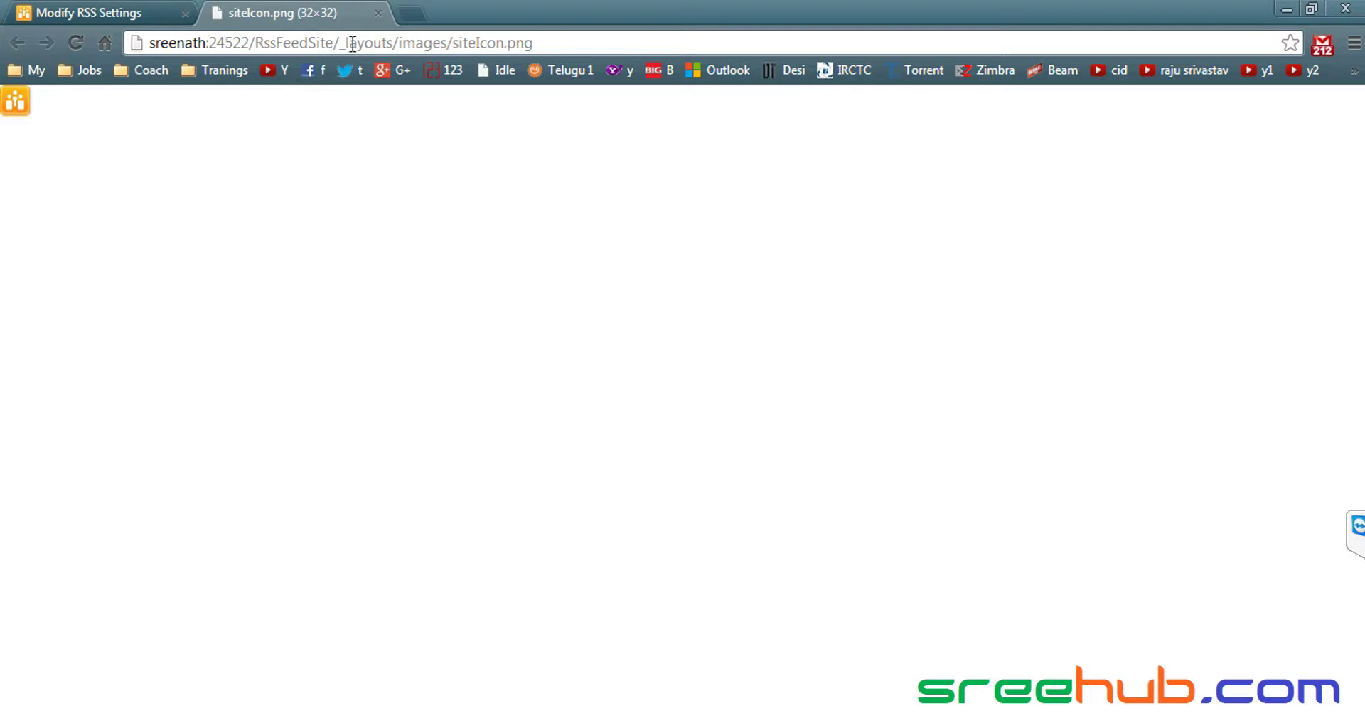
left_click(378, 13)
- Return to the CourseList feed in Internet Explorer and view the saved favorites and the subscribed feeds
key("alt+Tab")
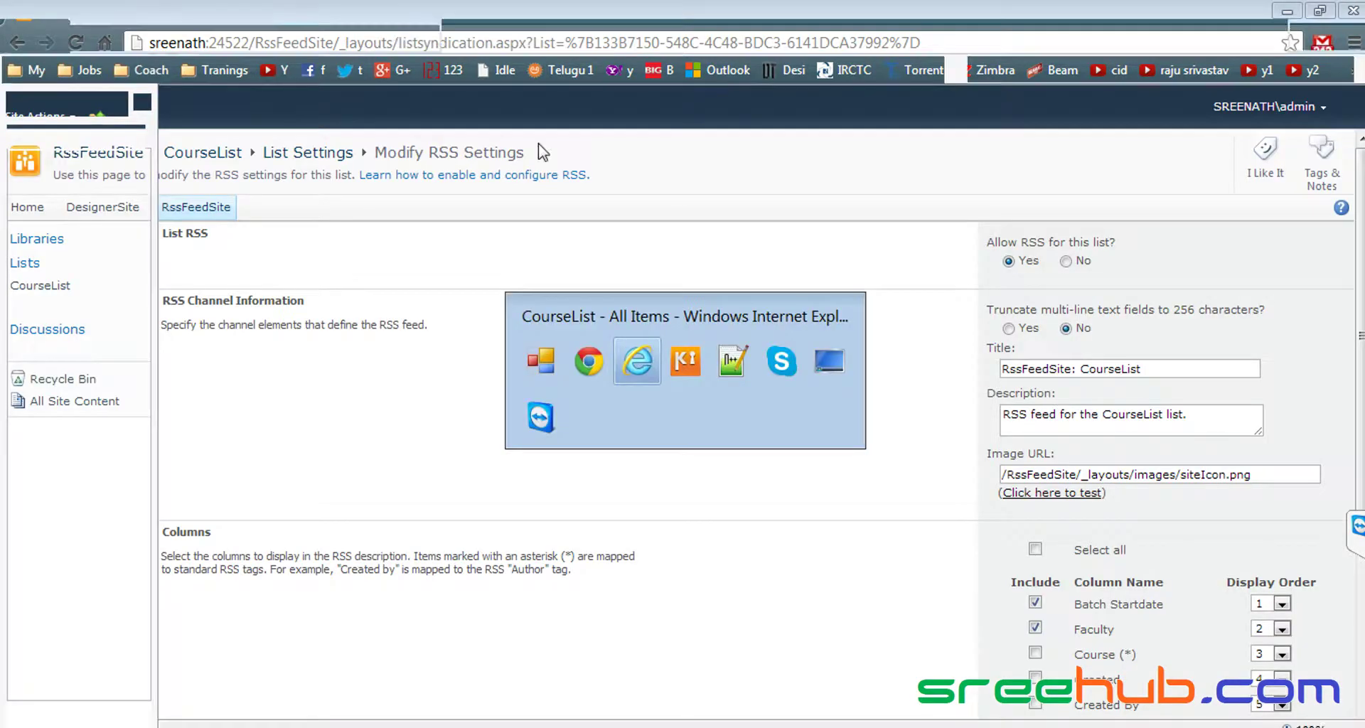
left_click(921, 39)
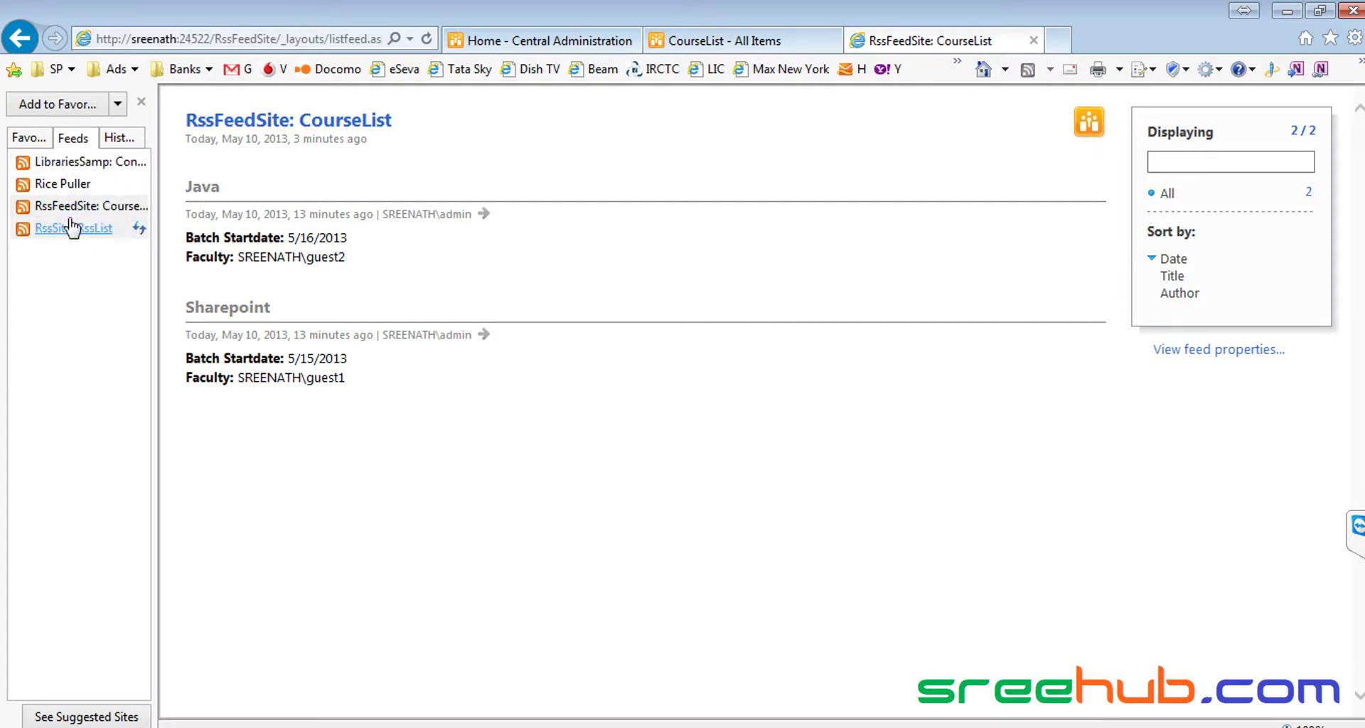
left_click(33, 144)
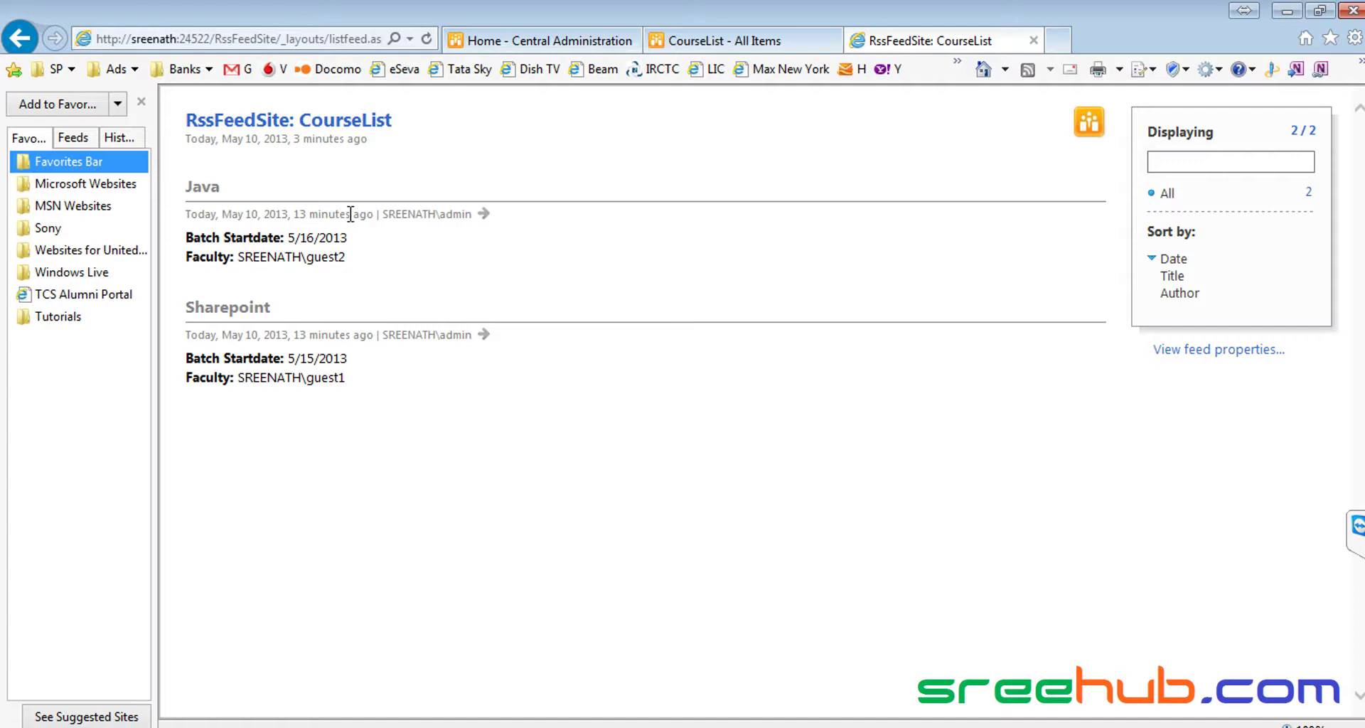
left_click(74, 139)
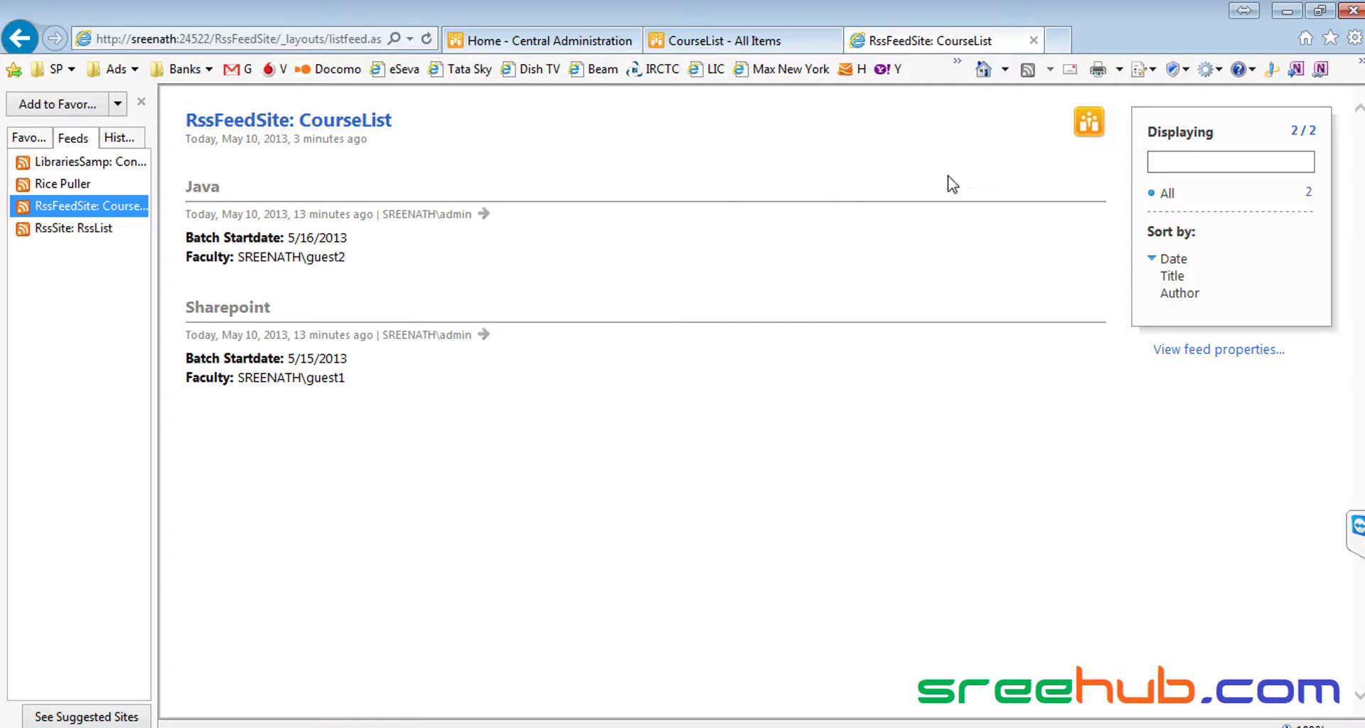
- Follow the feed's site icon to its linked CourseList page in a new tab and view that page
left_click(1089, 135)
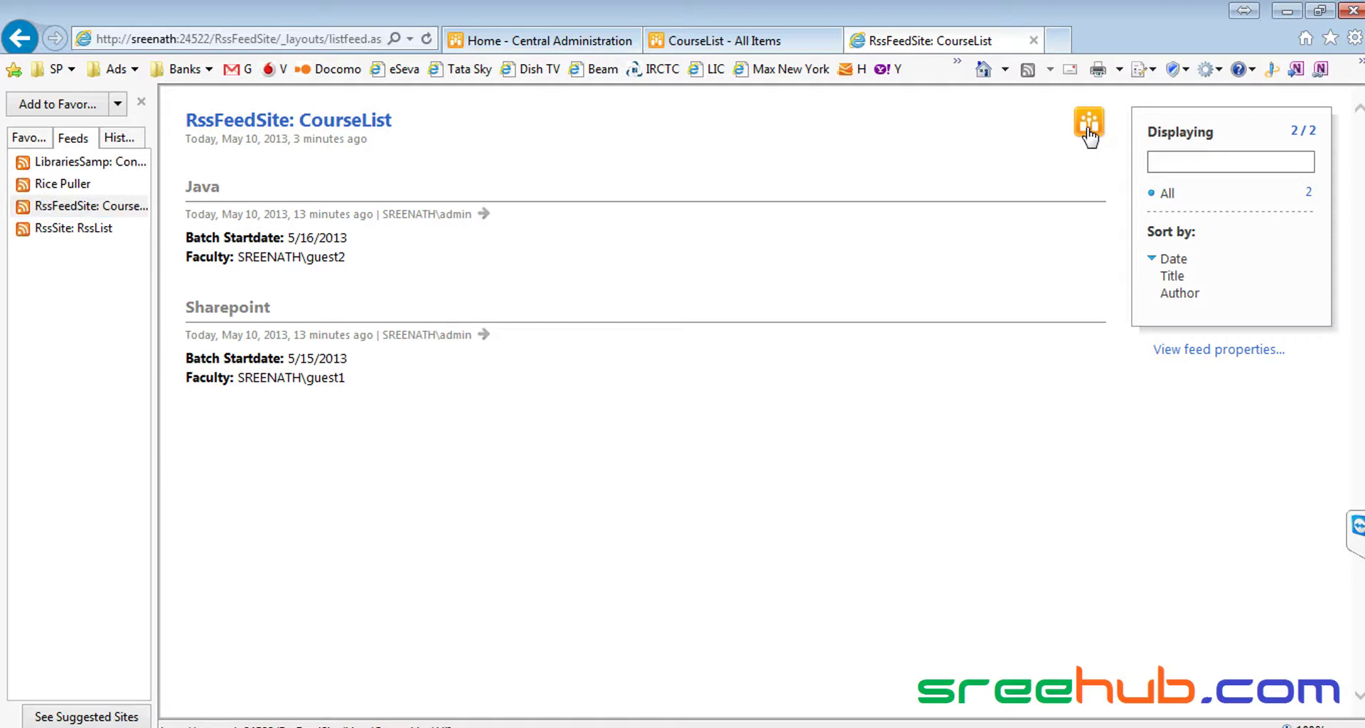
right_click(1081, 143)
left_click(796, 142)
left_click(1089, 134, "ctrl")
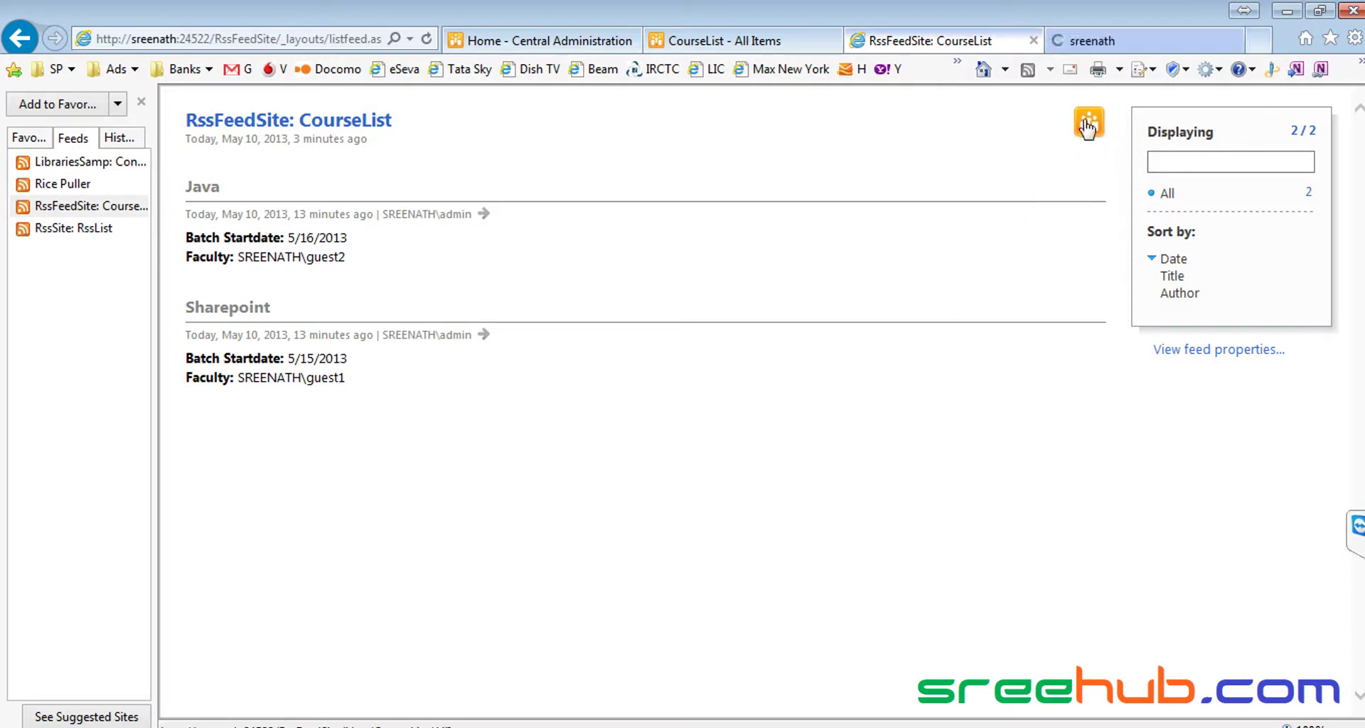
left_click(1088, 44)
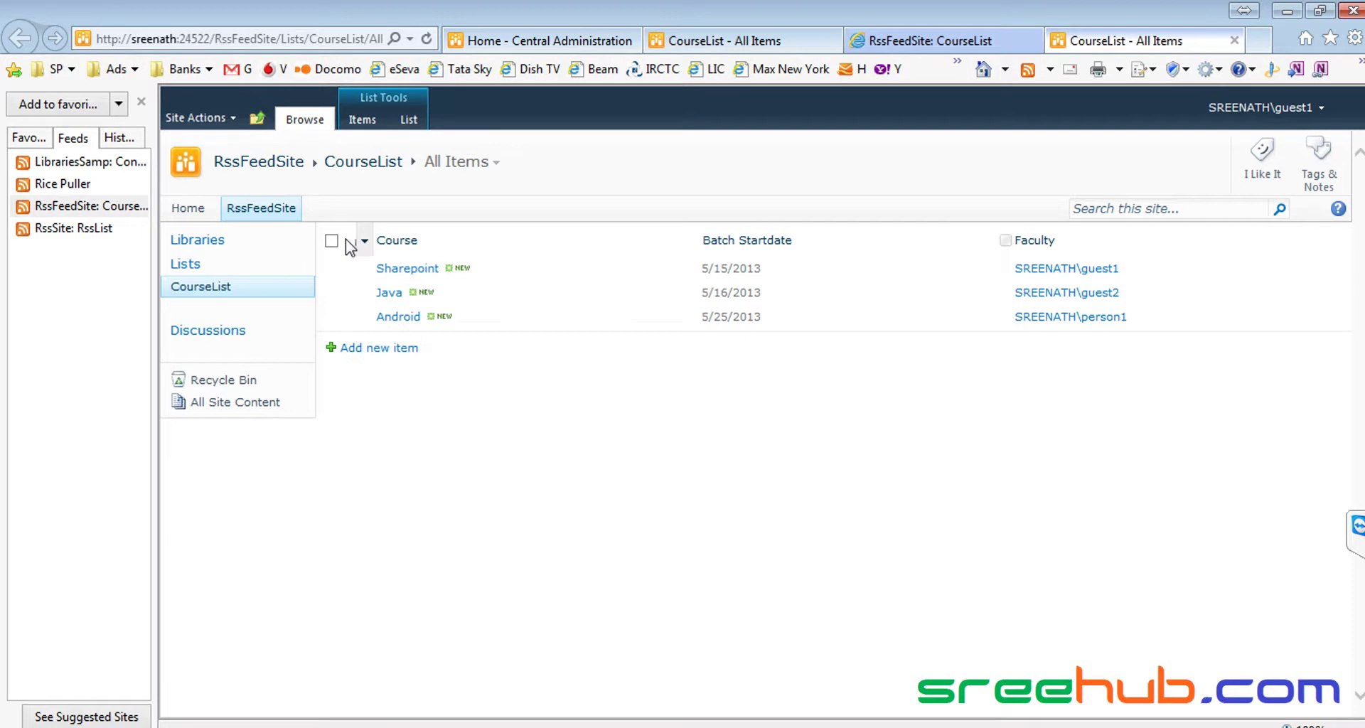
- Open the feed title's link in another new tab, compare the two CourseList pages, and return to the feed
left_click(956, 43)
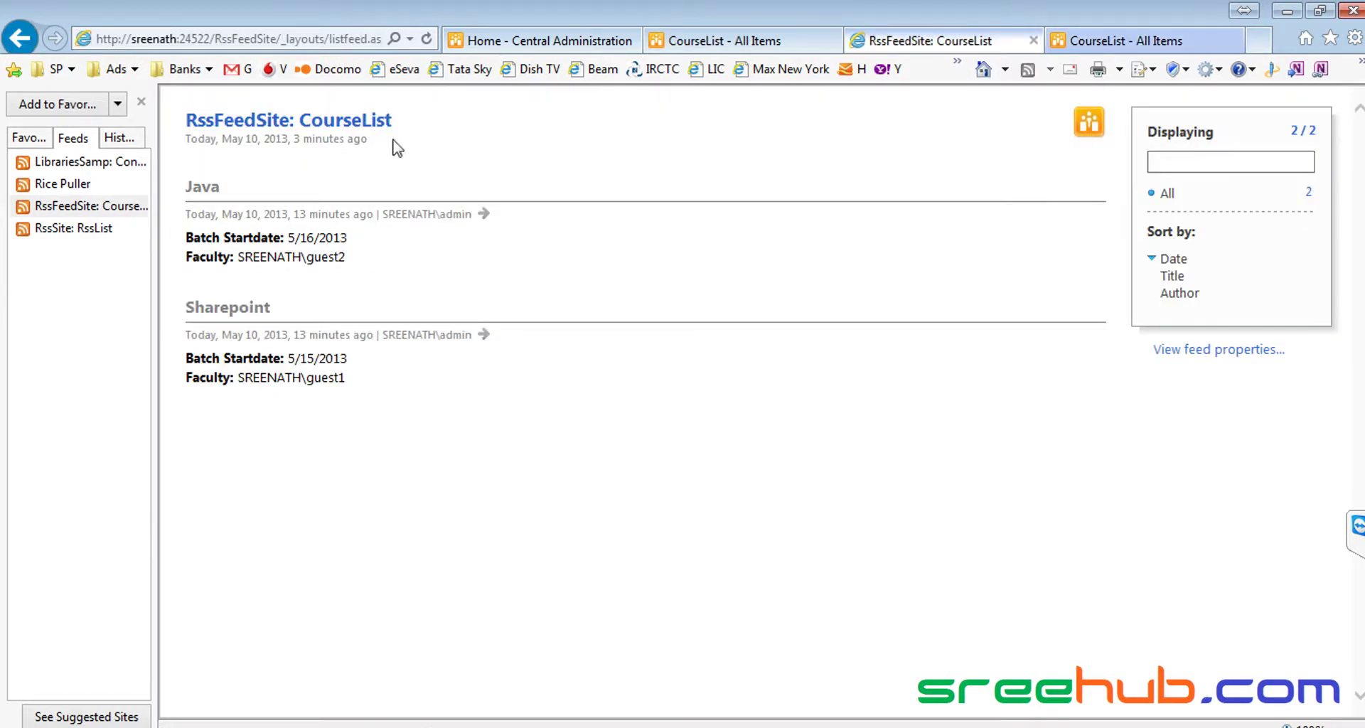
middle_click(327, 126)
left_click(1163, 44)
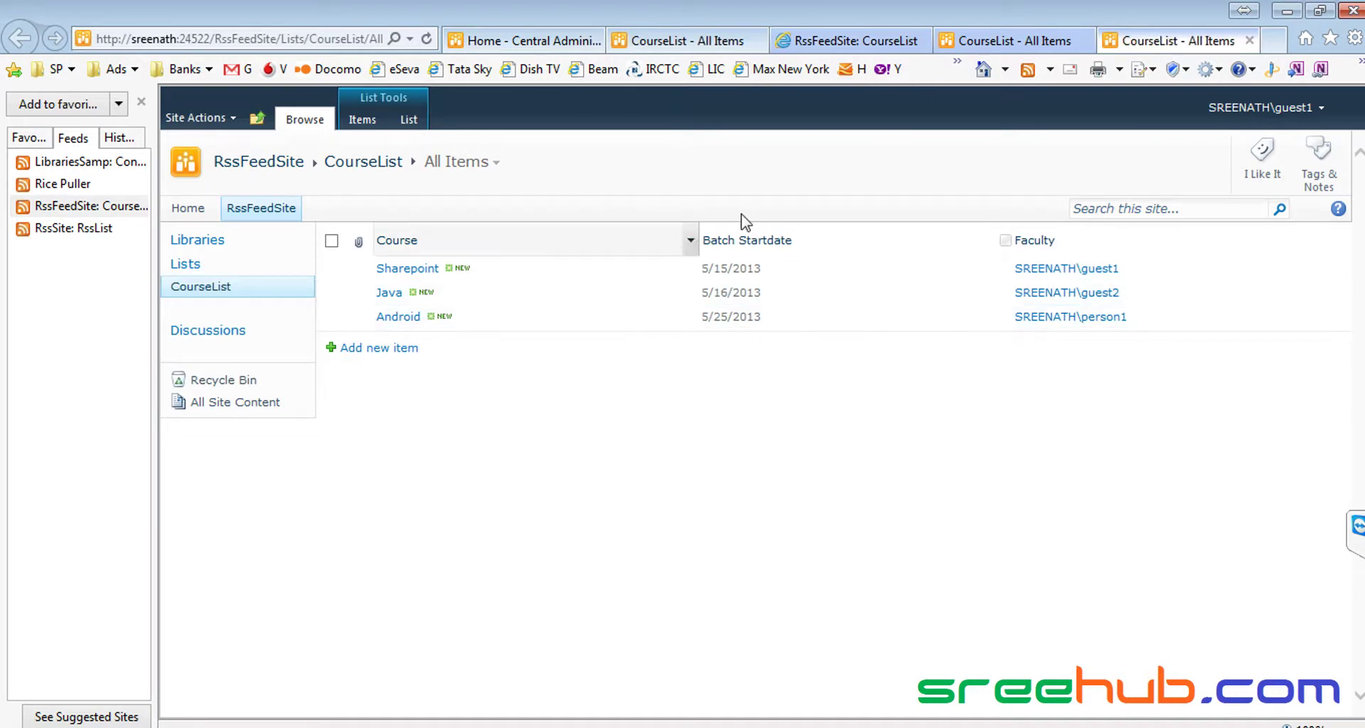
left_click(968, 47)
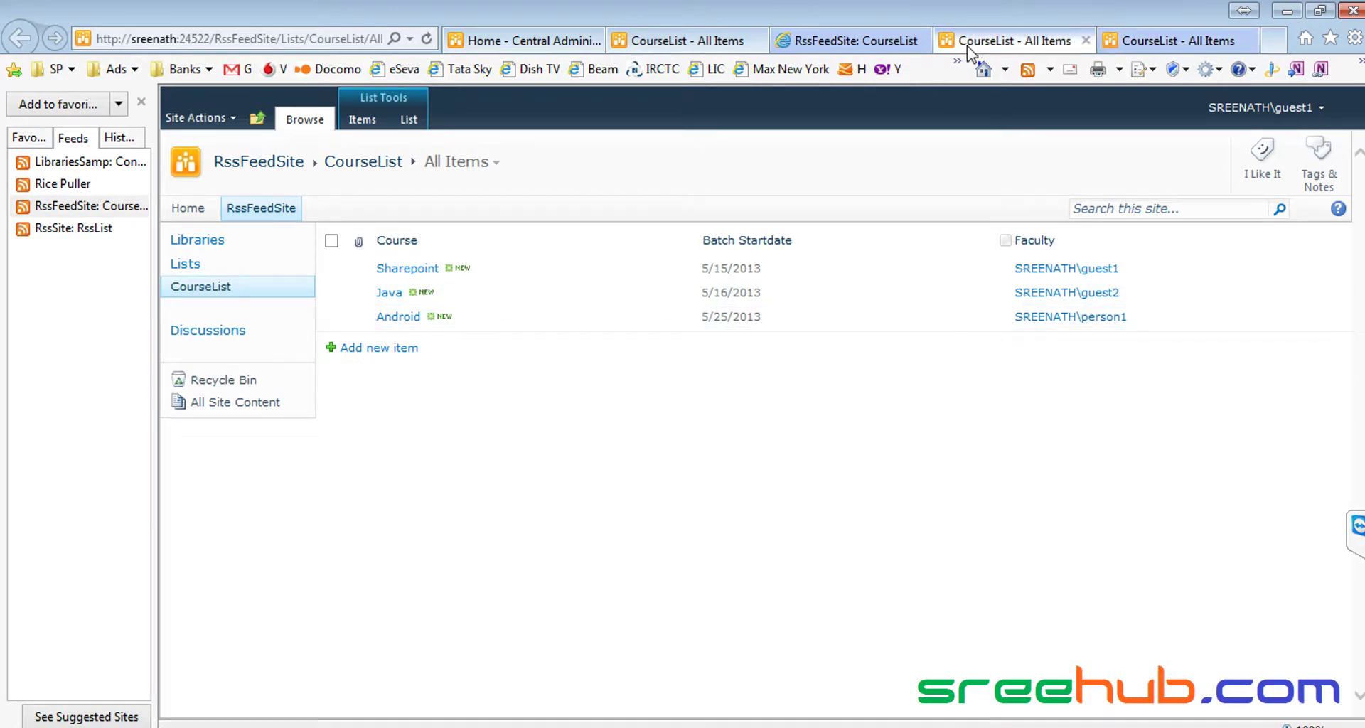
left_click(856, 41)
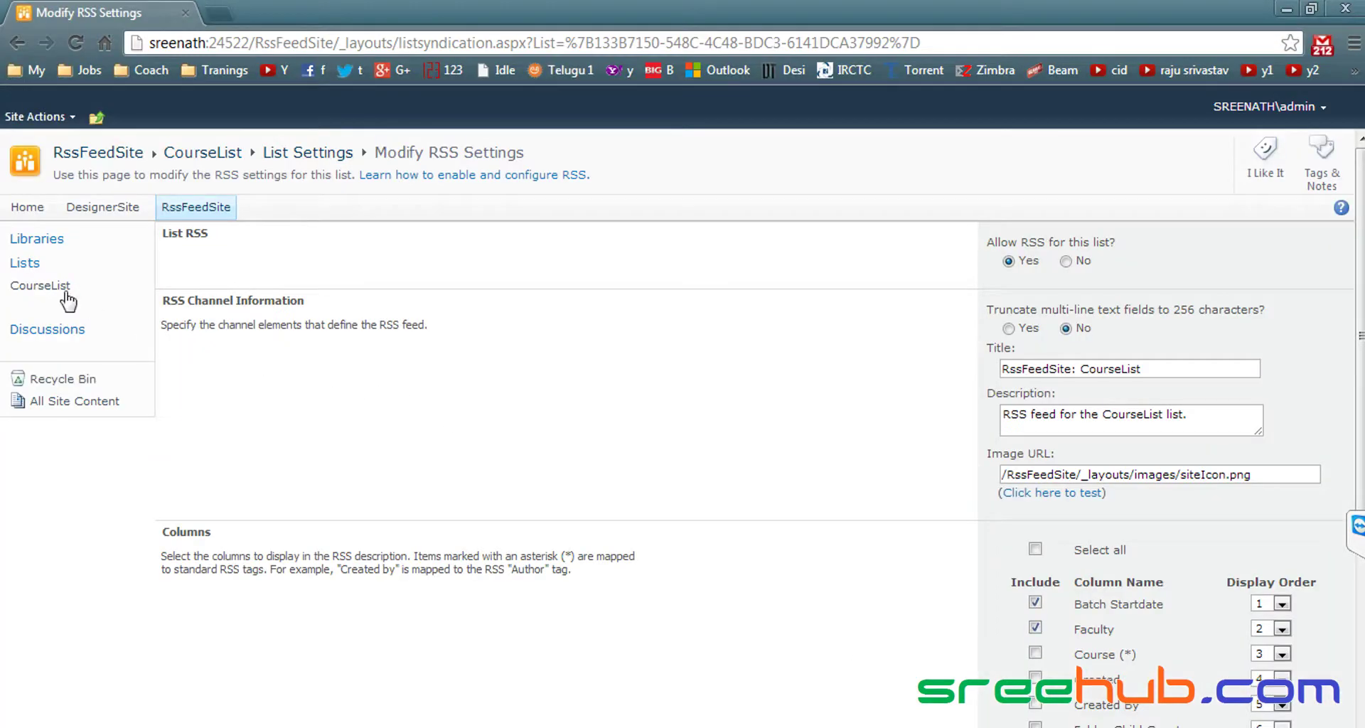
- Widen the feeds pane, reopen the RssFeedSite: CourseList feed and refresh it
left_click(66, 296)
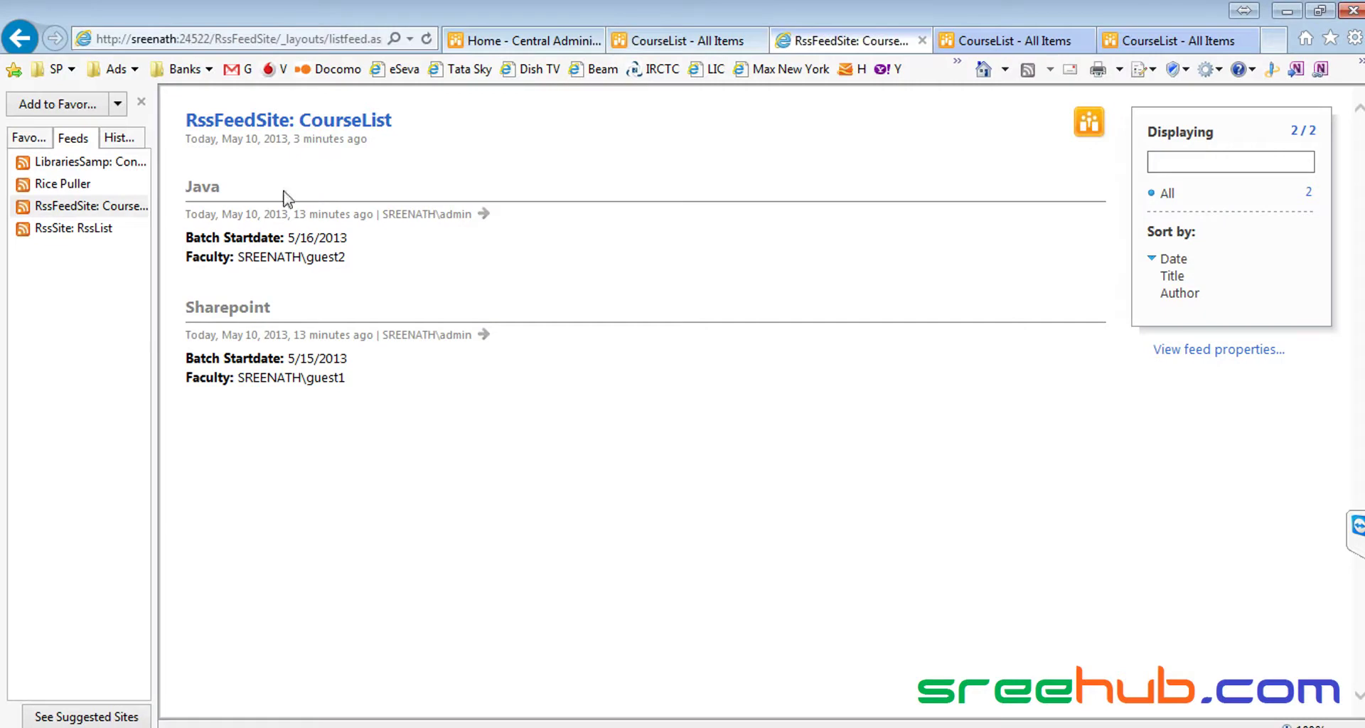
left_click_drag(155, 288, 261, 290)
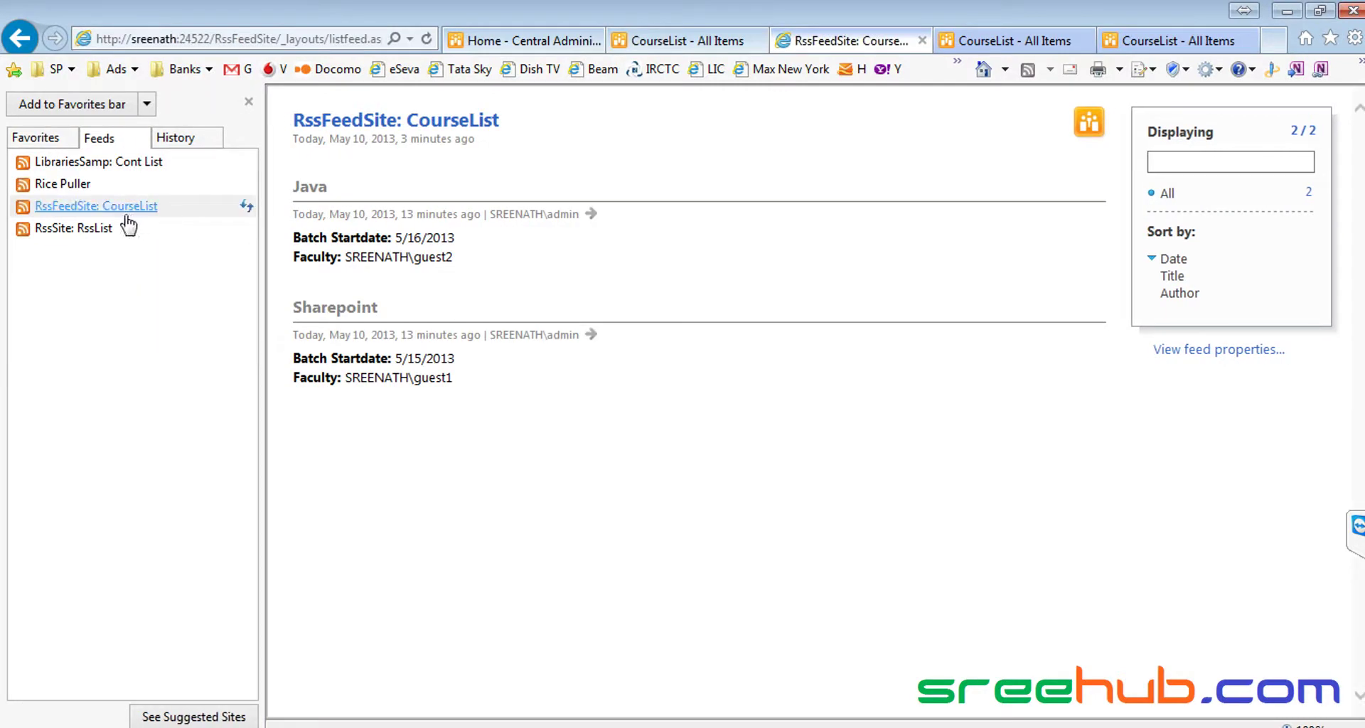
left_click(103, 208)
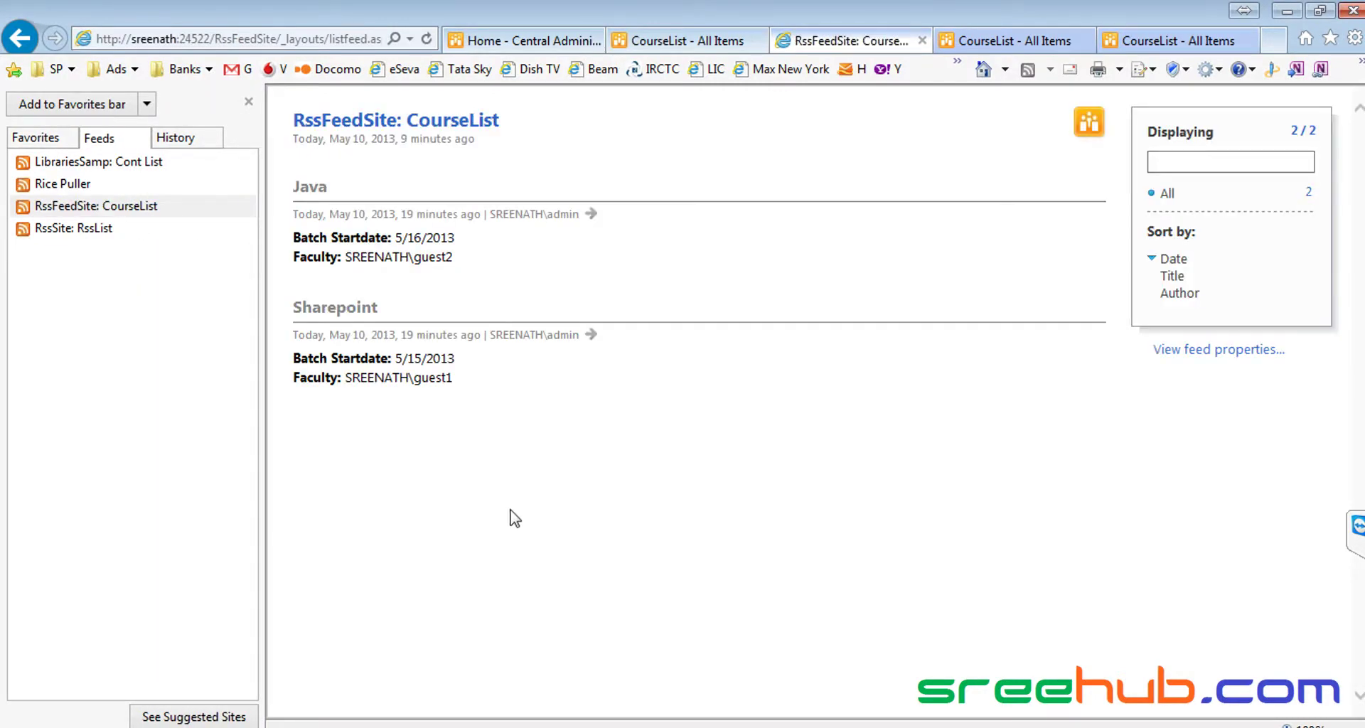
left_click(124, 208)
left_click(125, 208)
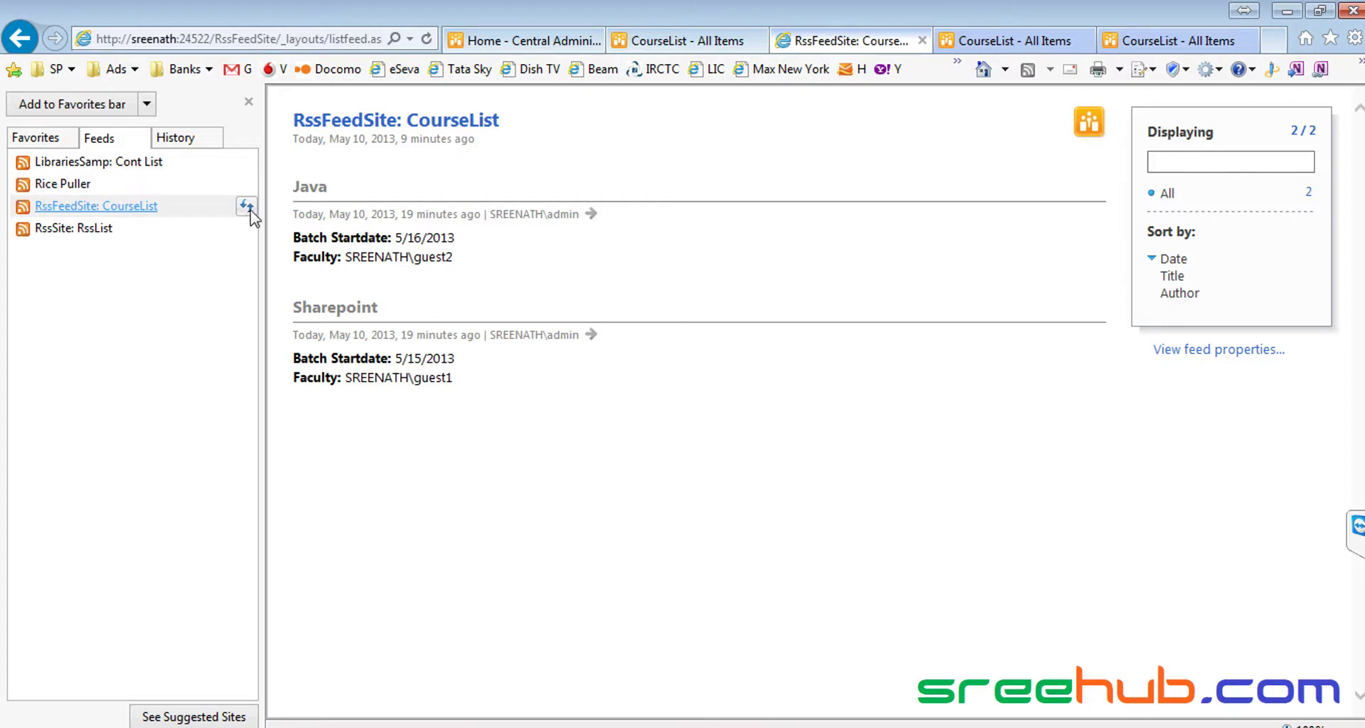
left_click(249, 212)
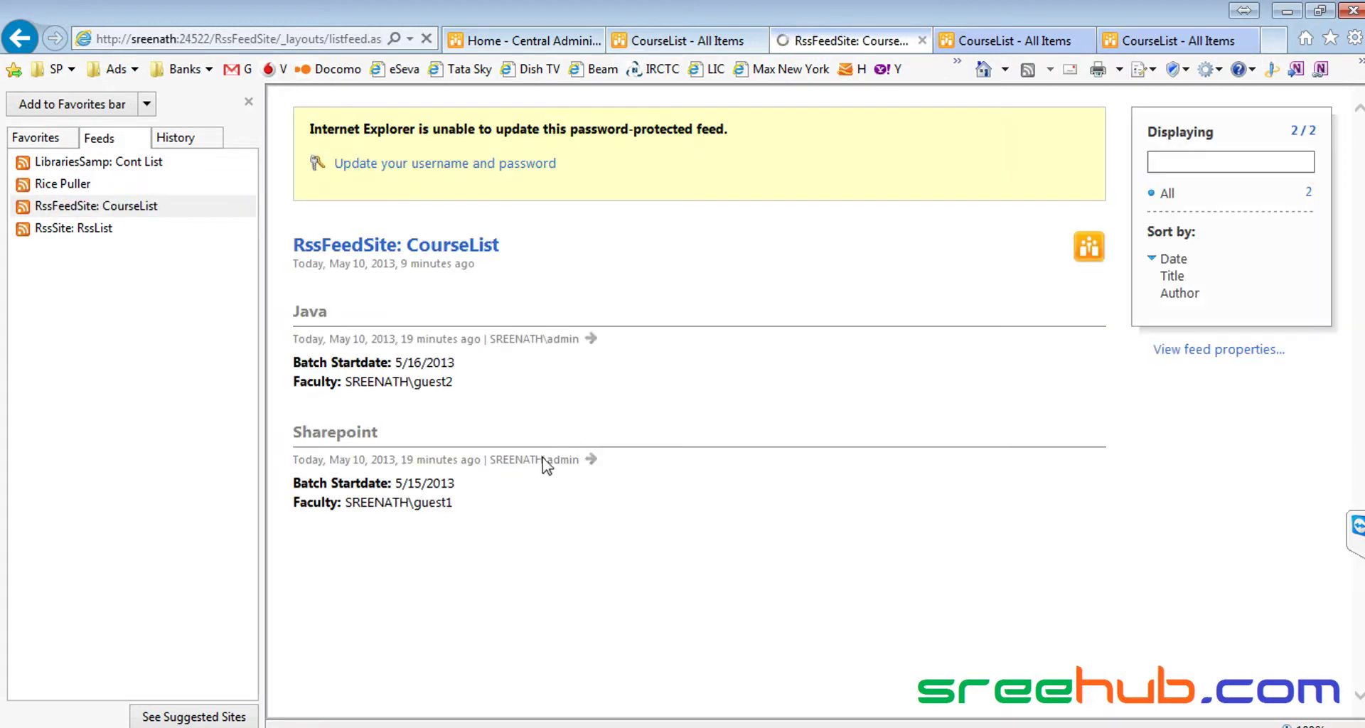
- Read the feed's update message, view the user name and password settings in its properties, and cancel without changes
left_click_drag(311, 129, 721, 128)
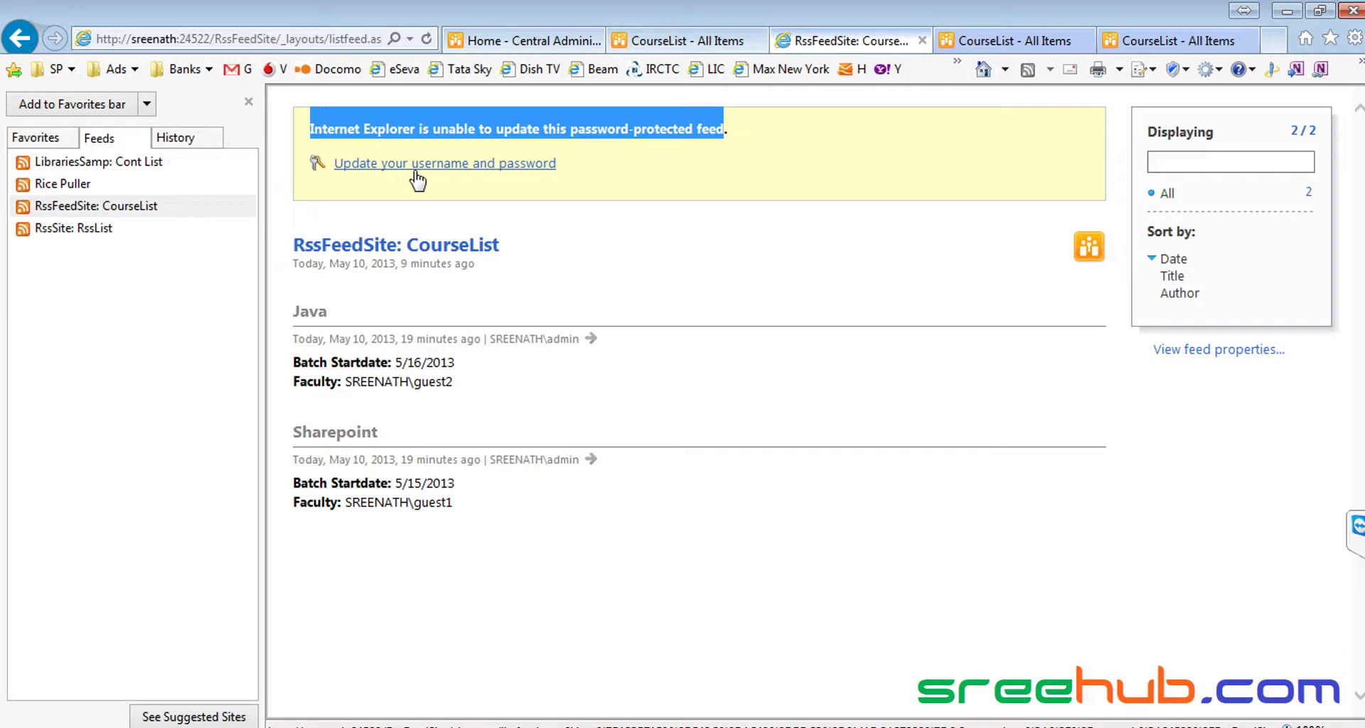
left_click(1182, 350)
left_click_drag(271, 22, 919, 173)
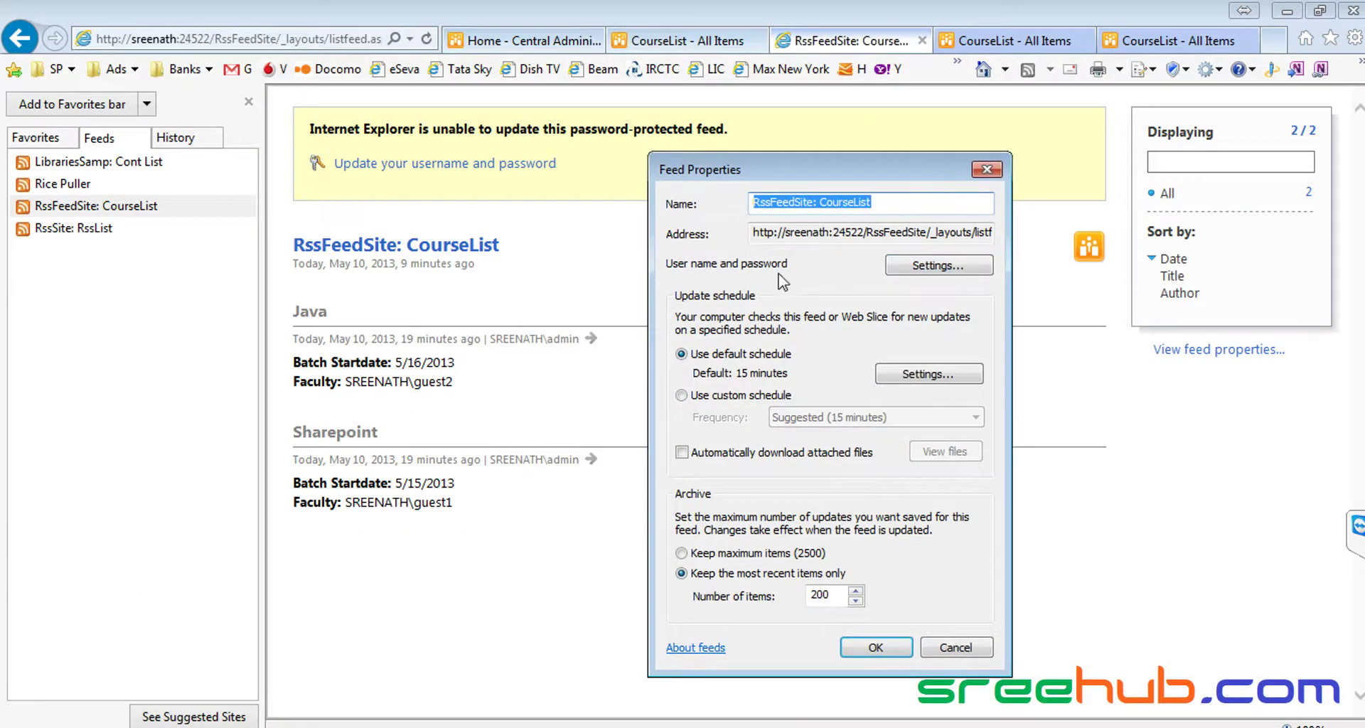
left_click(937, 265)
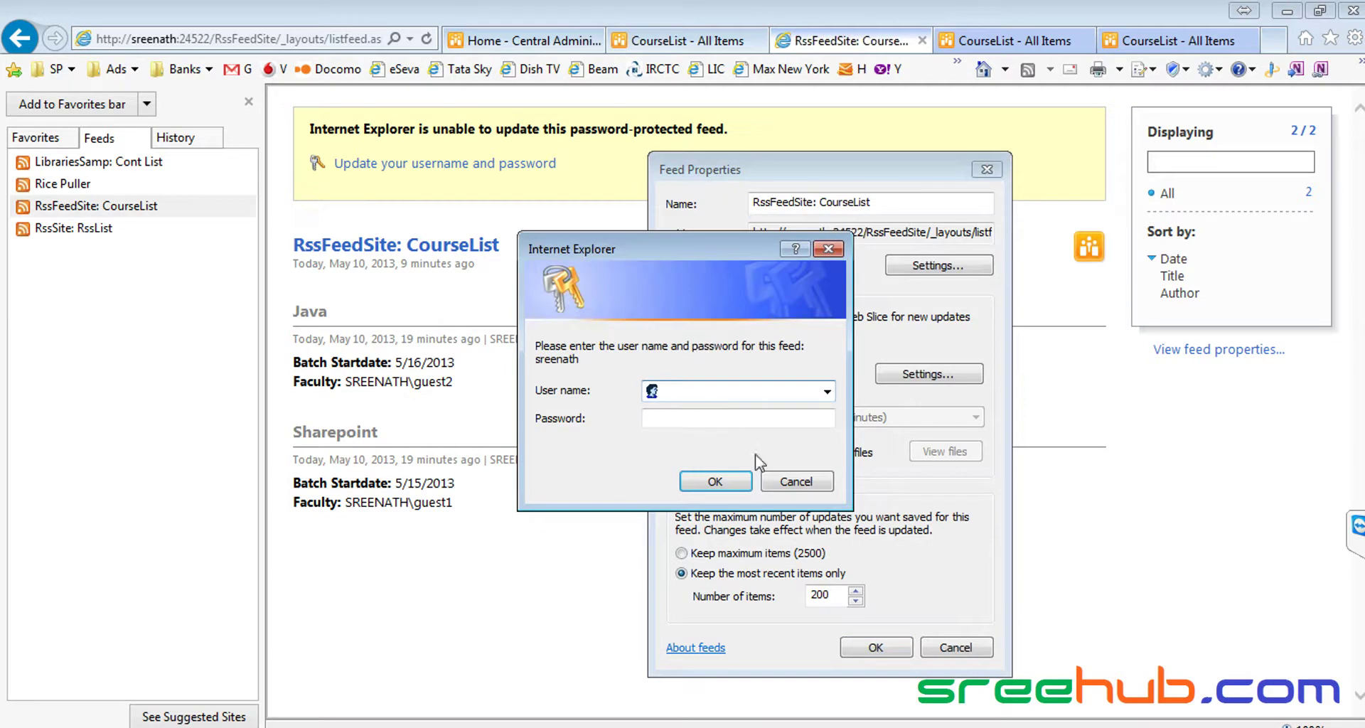
left_click(796, 481)
left_click(956, 646)
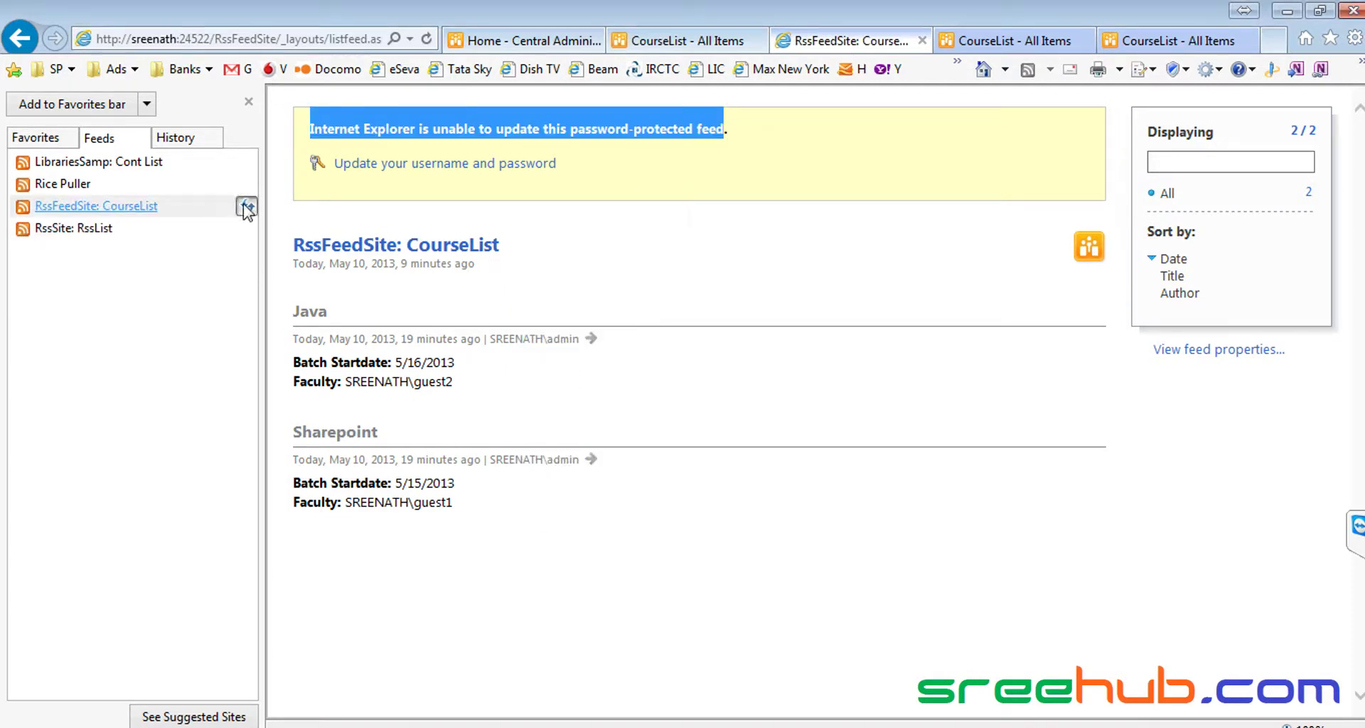
- Refresh the CourseList feed again and examine its Java and Sharepoint entries
left_click(246, 206)
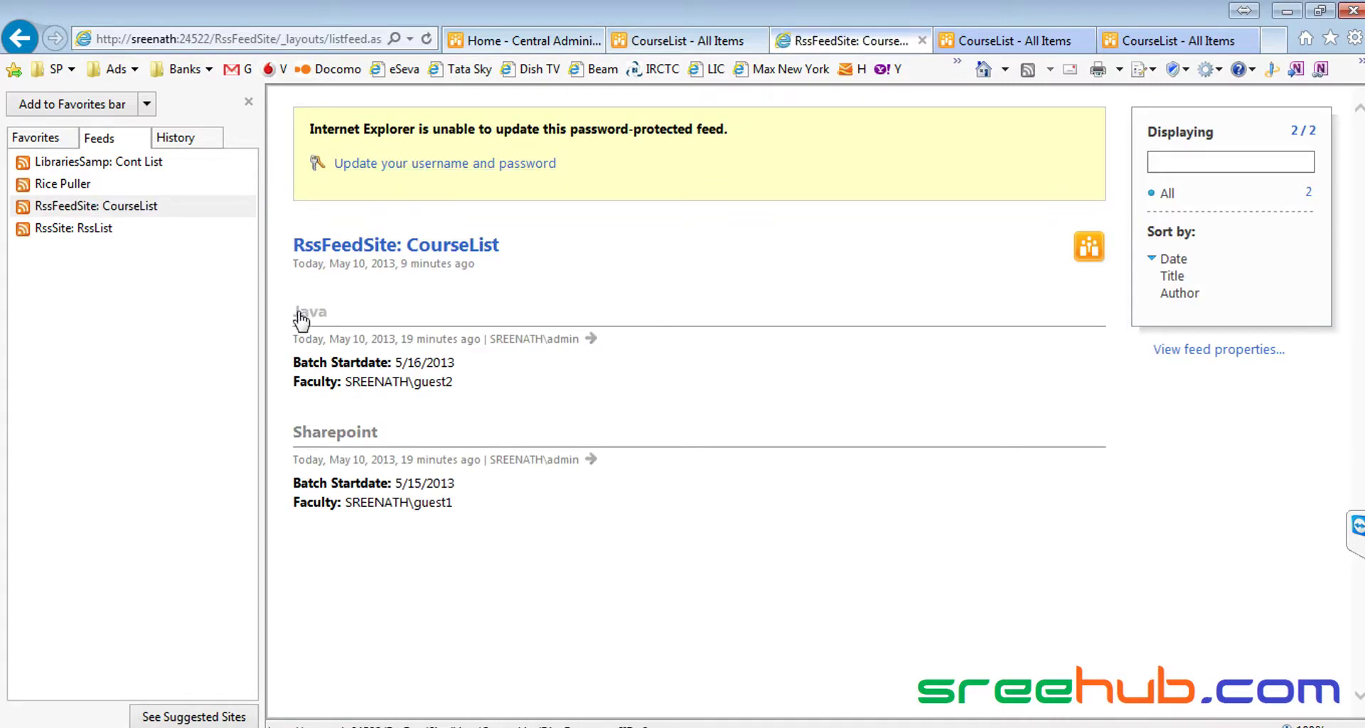
left_click_drag(478, 502, 302, 292)
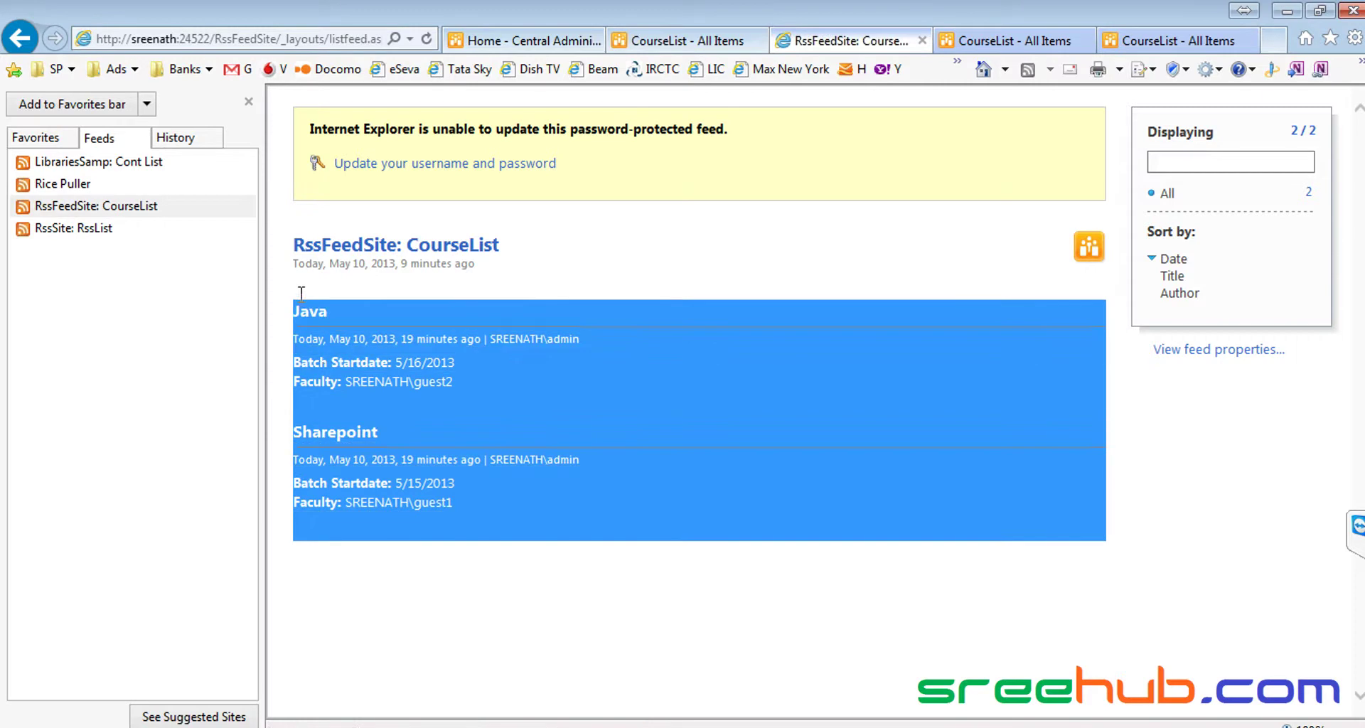
left_click(521, 590)
left_click_drag(469, 505, 323, 310)
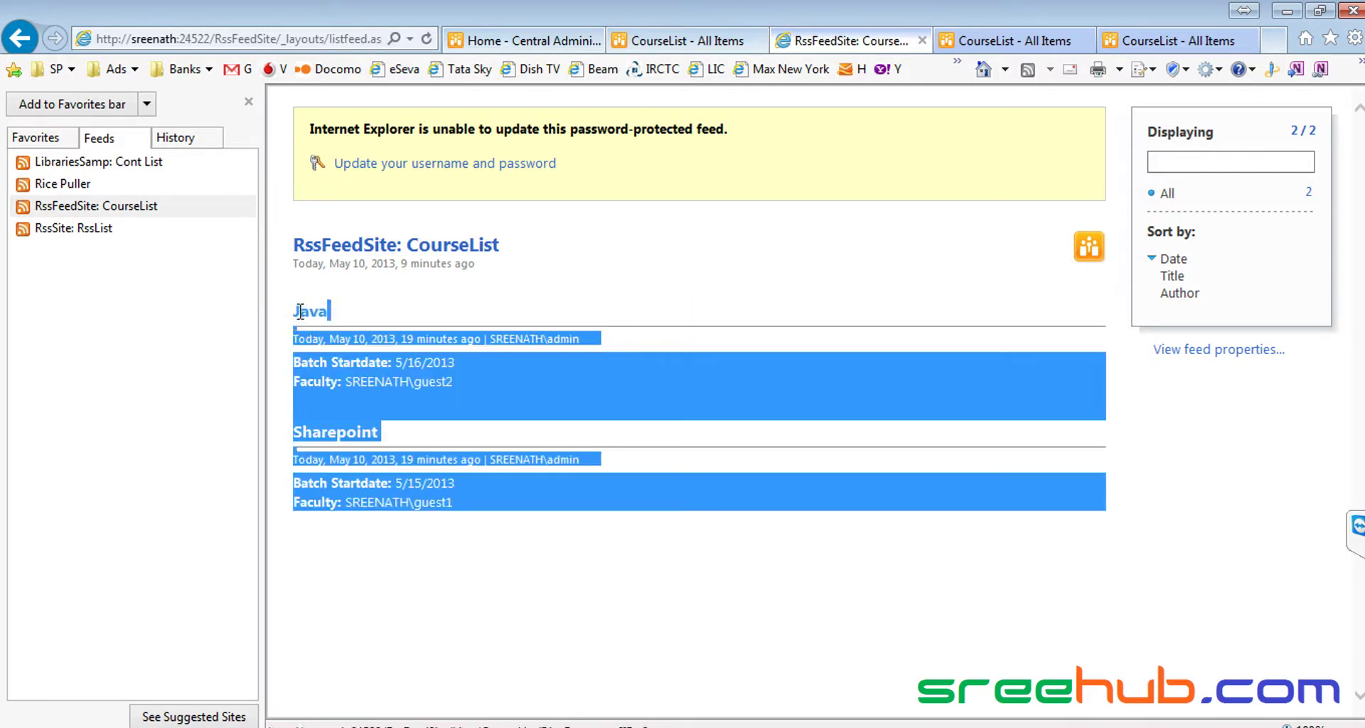
left_click(552, 581)
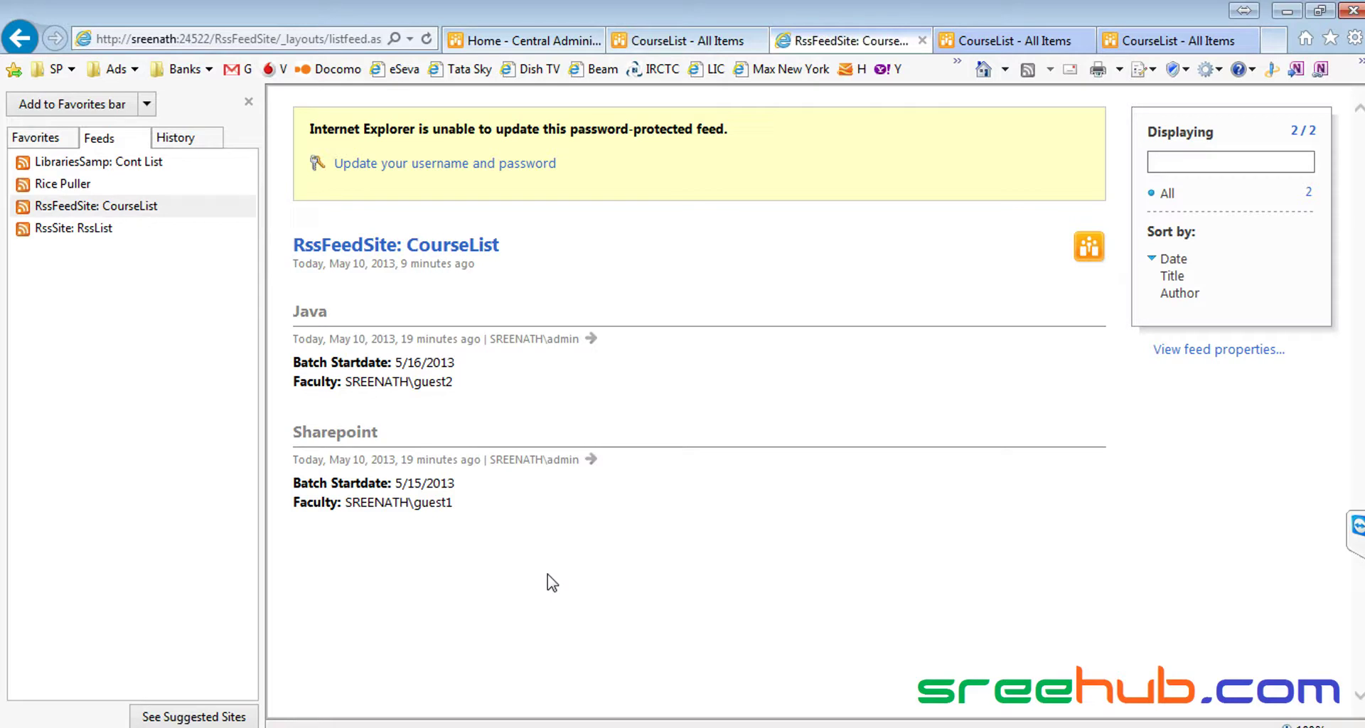
left_click_drag(481, 506, 312, 320)
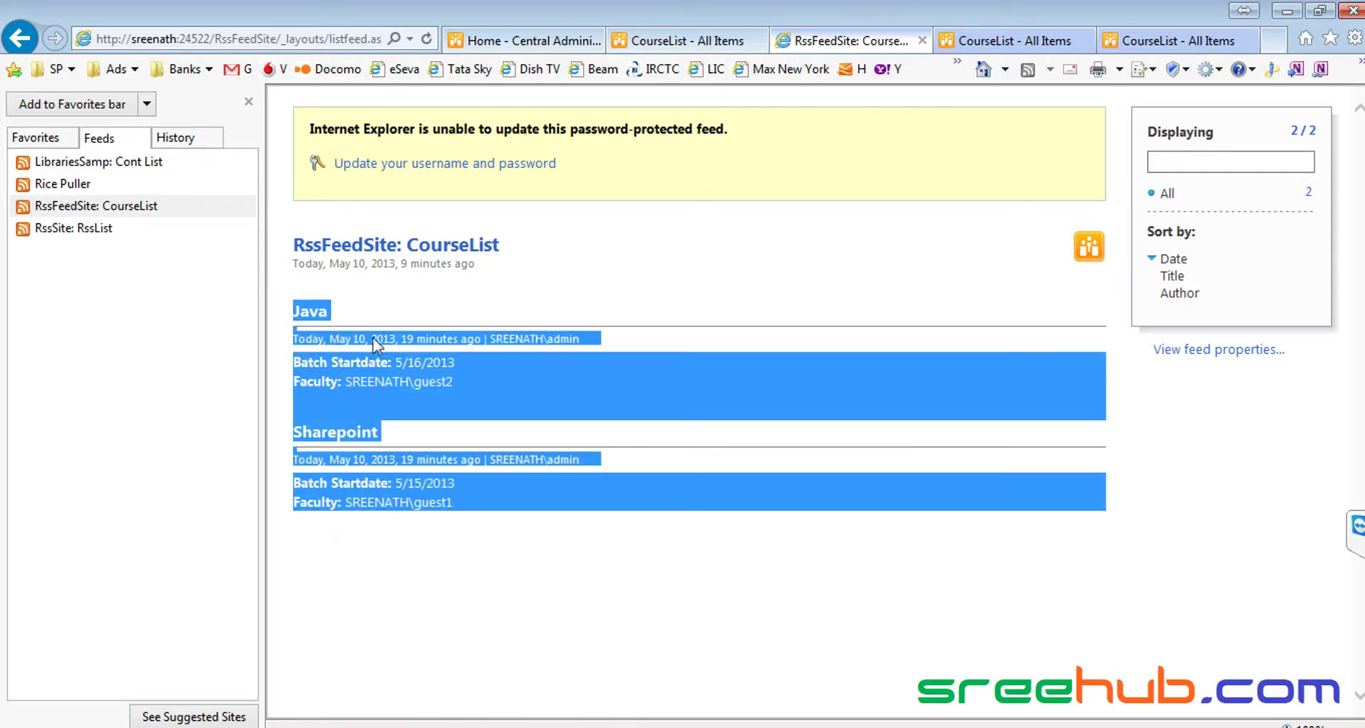
left_click(508, 376)
- Update the feed's credentials with the user name guest1 and the account password
left_click(427, 162)
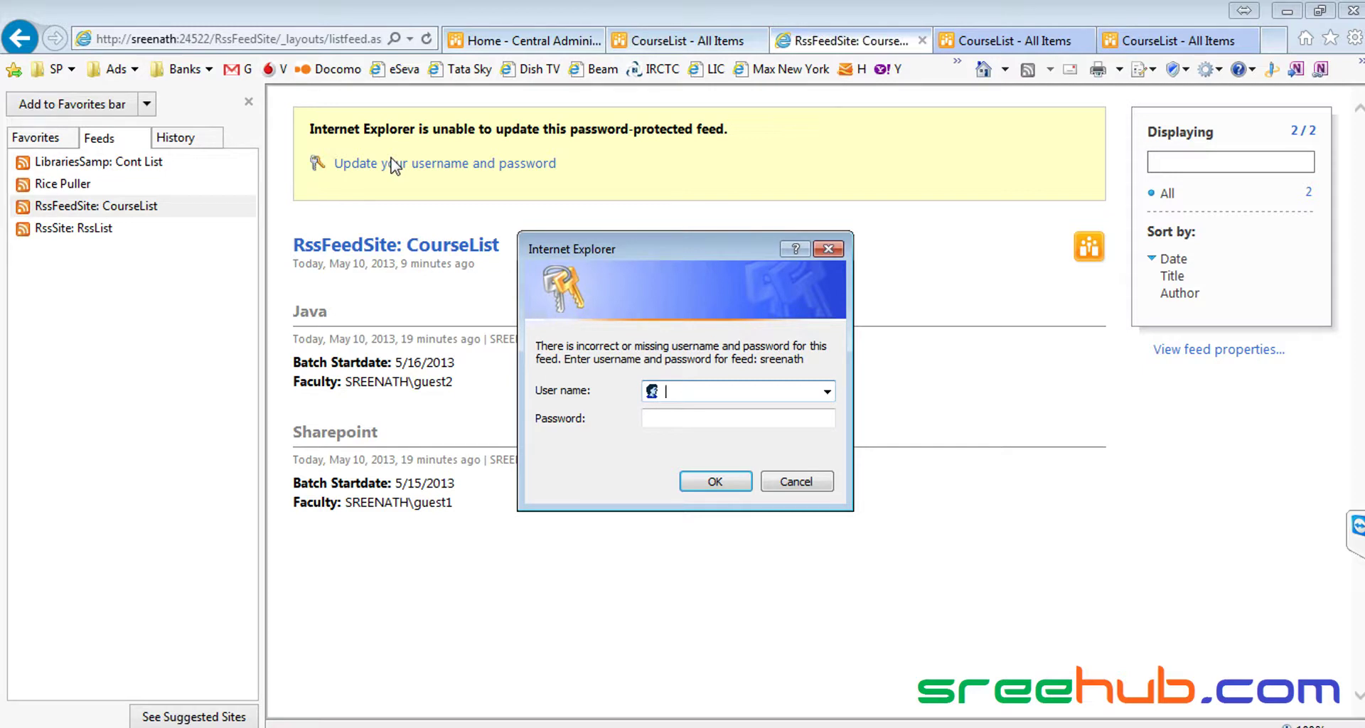
type("guest1")
key("Tab")
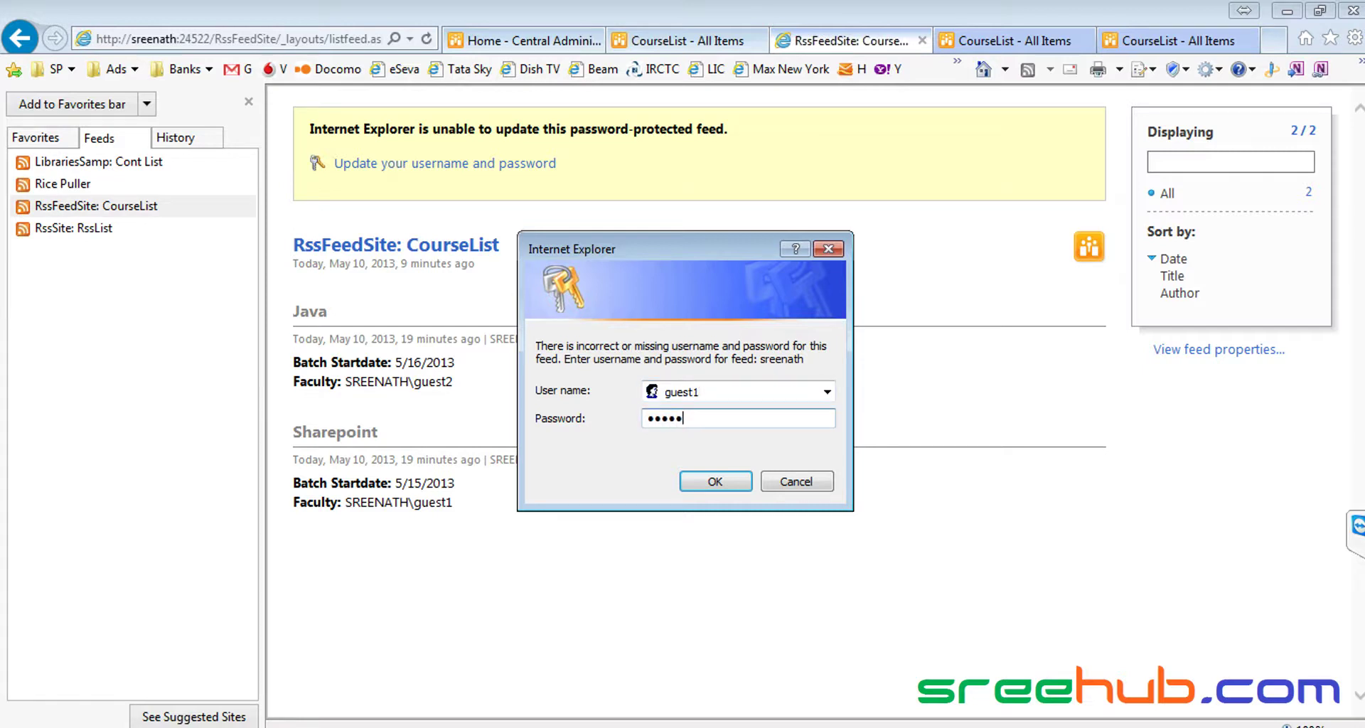
key("Return")
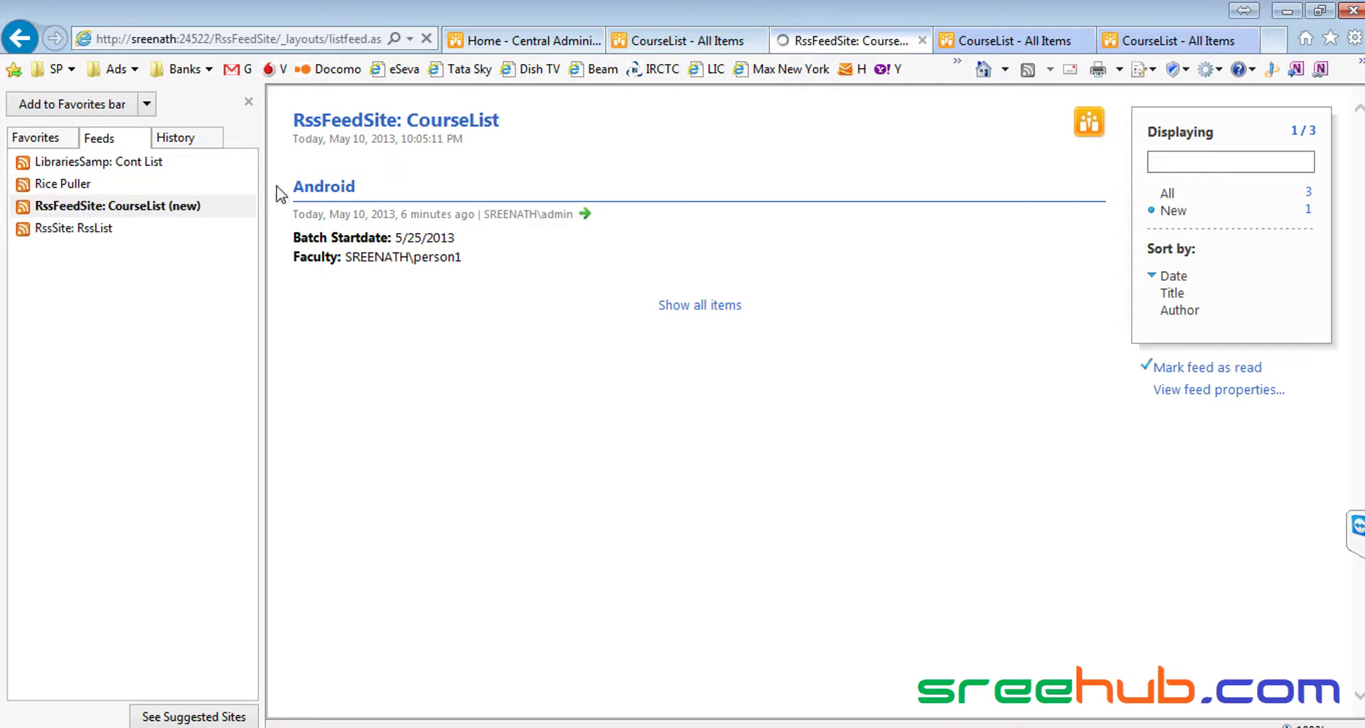
- Show all items of the CourseList feed, examine the Android entry and update time, and close an extra CourseList tab
left_click(692, 310)
left_click_drag(471, 506, 296, 310)
left_click_drag(488, 257, 272, 185)
left_click(412, 270)
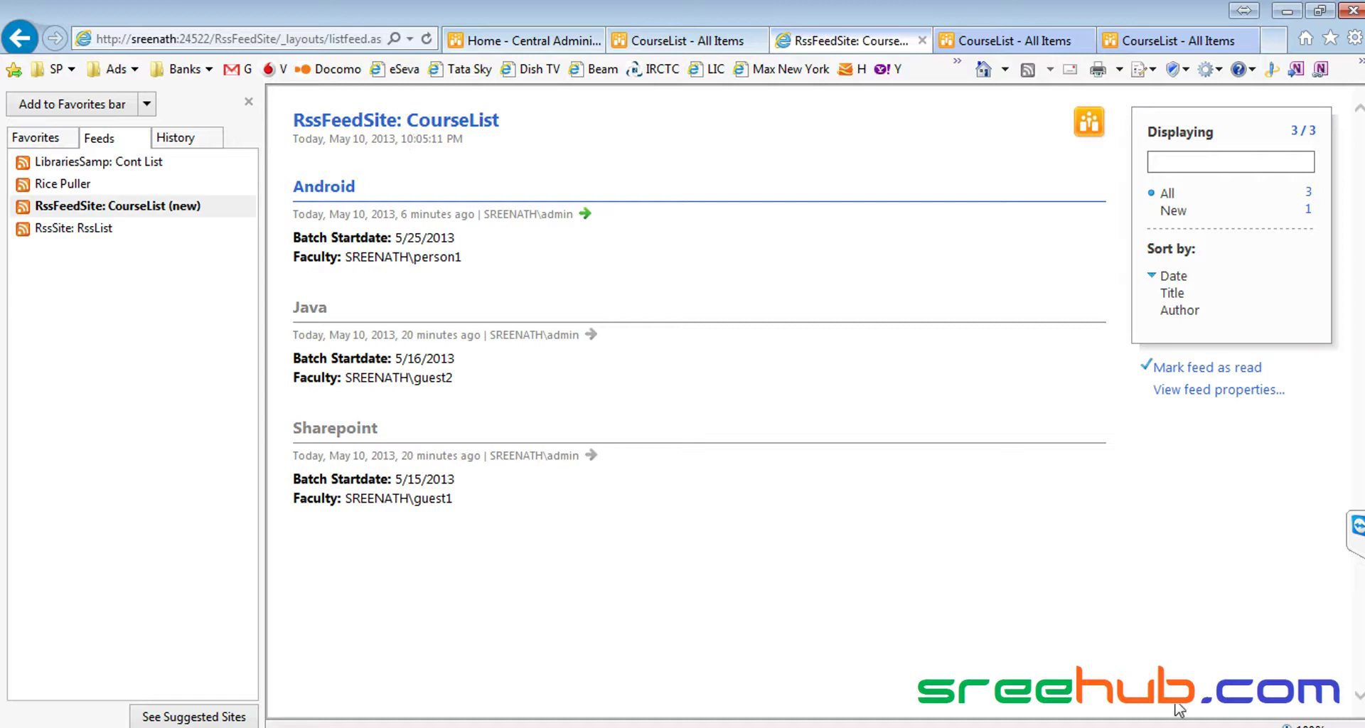
left_click_drag(402, 140, 501, 148)
left_click(521, 149)
left_click(1077, 43)
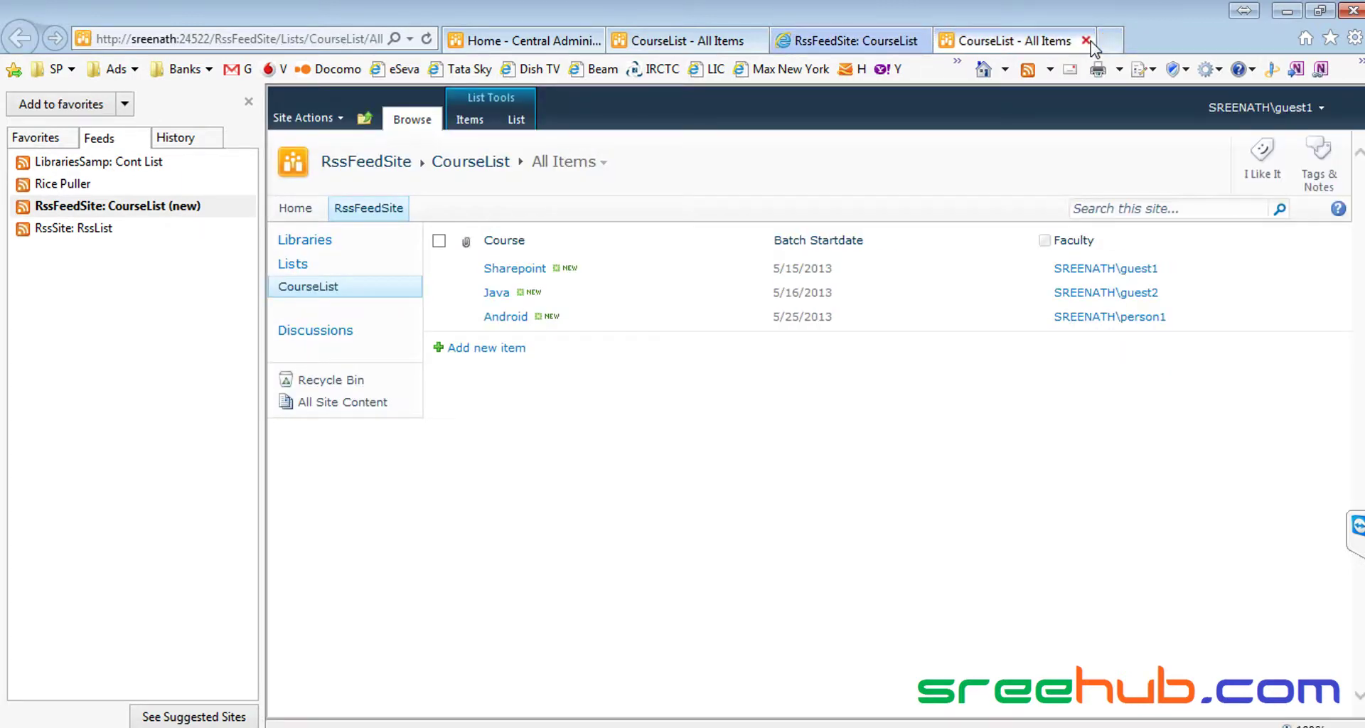
- Close the extra CourseList page and return to the RssFeedSite: CourseList feed
left_click(1085, 41)
left_click(840, 41)
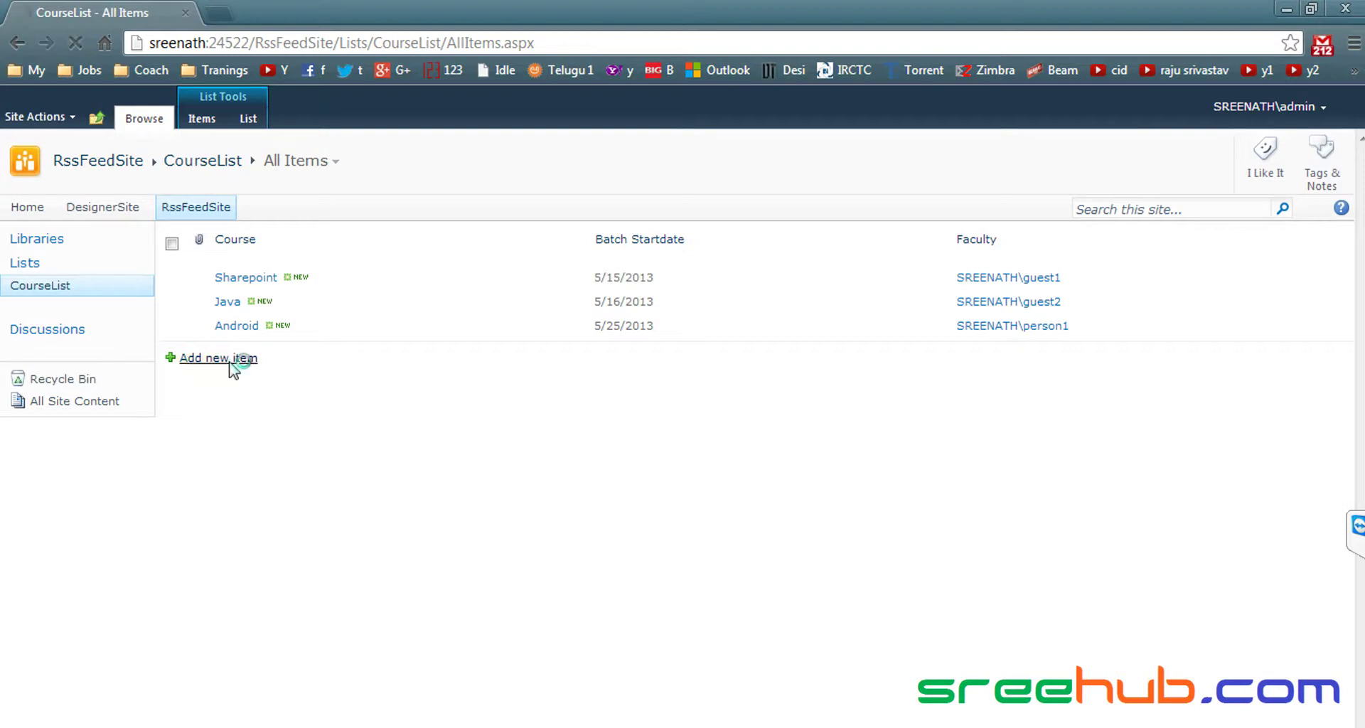
- In Chrome, add a CourseList item with course .Net, batch start date 5/18/2013 and faculty person2, and save it
left_click(228, 360)
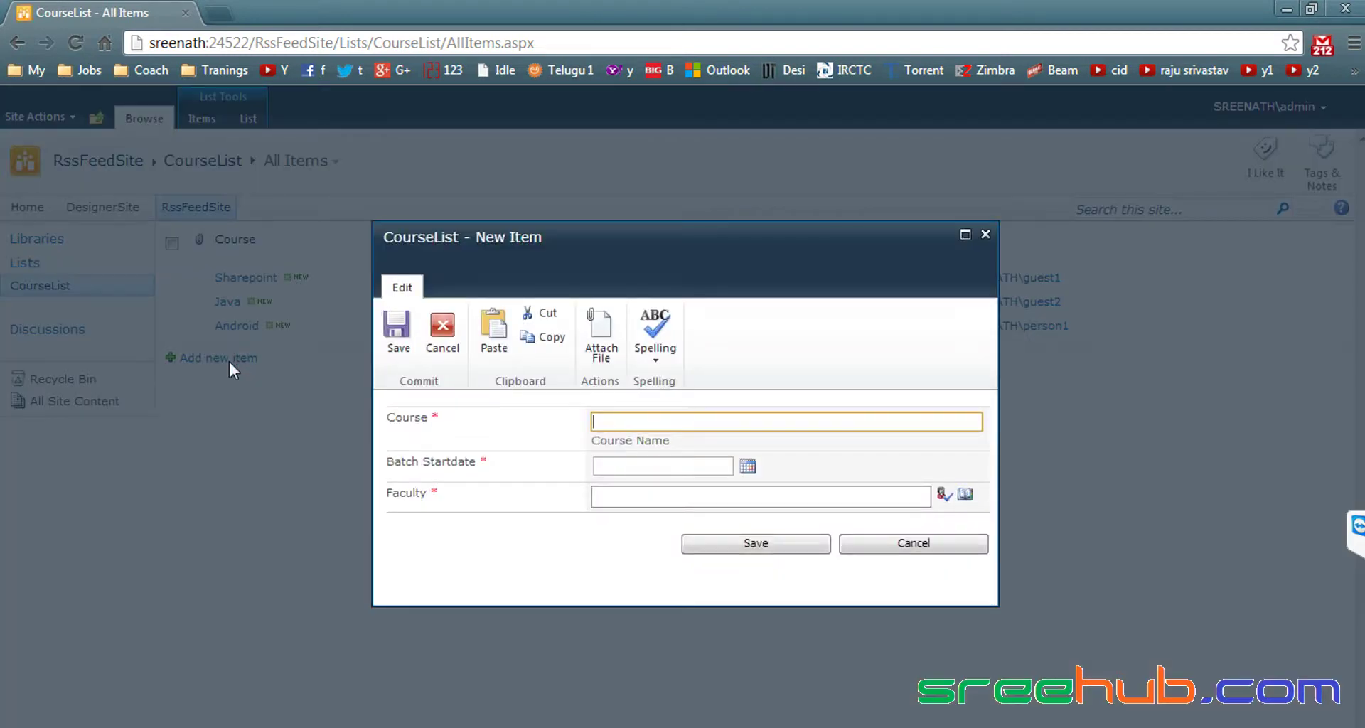
type(".Net")
key("Tab")
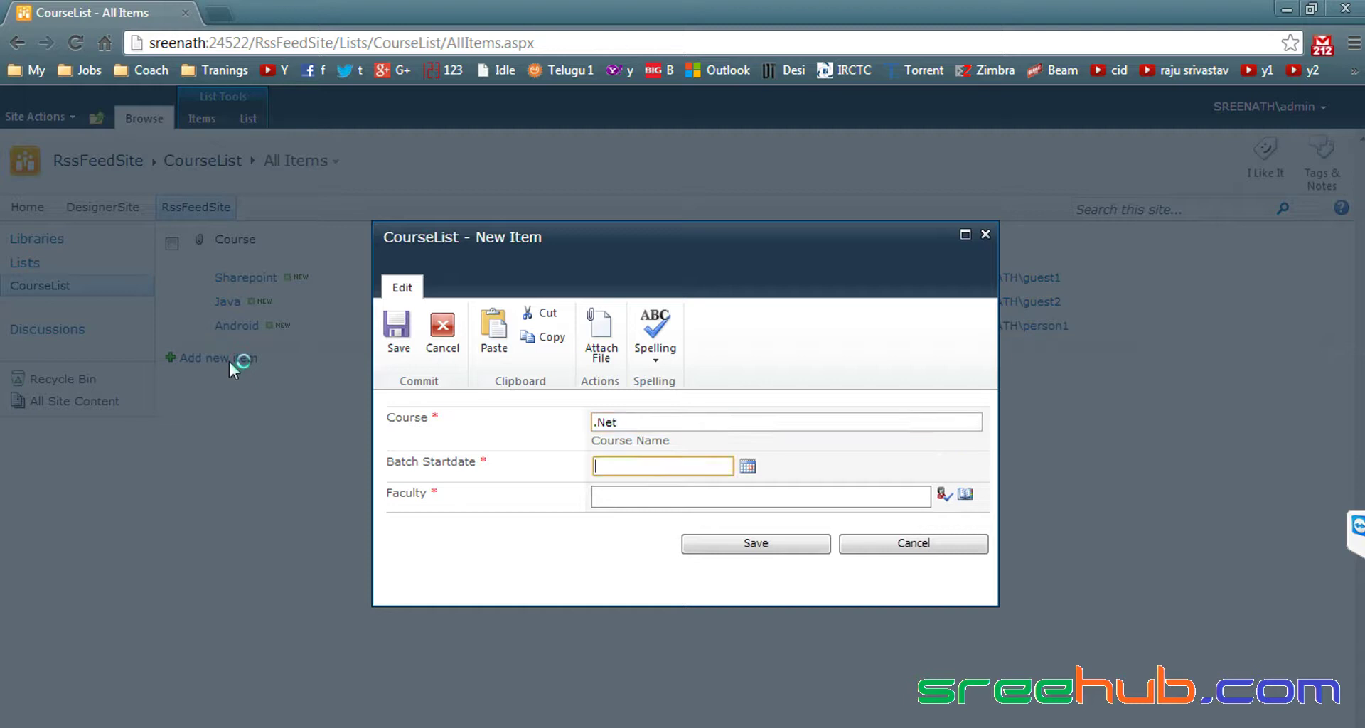
left_click(748, 467)
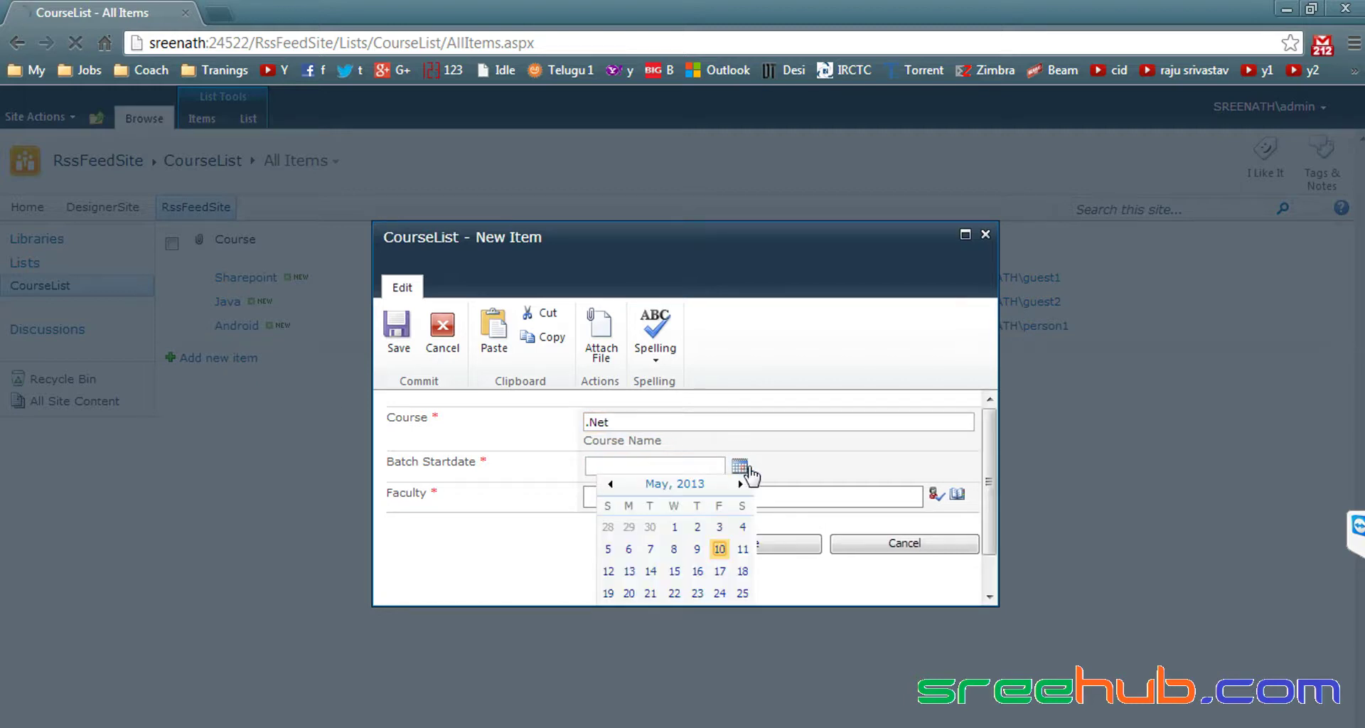
left_click(743, 571)
left_click(692, 495)
type("person2")
key("ctrl+k")
left_click(723, 537)
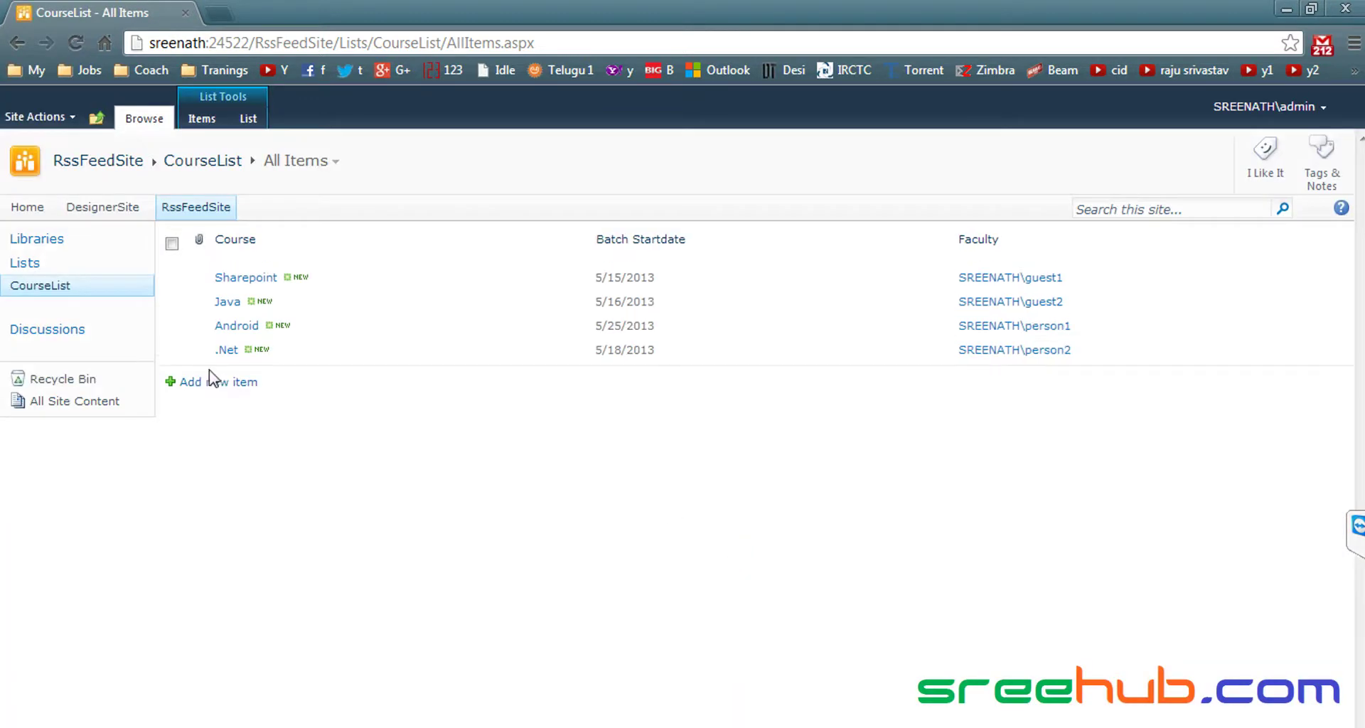
- Switch to Internet Explorer and check the CourseList feed's last update time and the update schedule in its feed properties
key("alt+Tab")
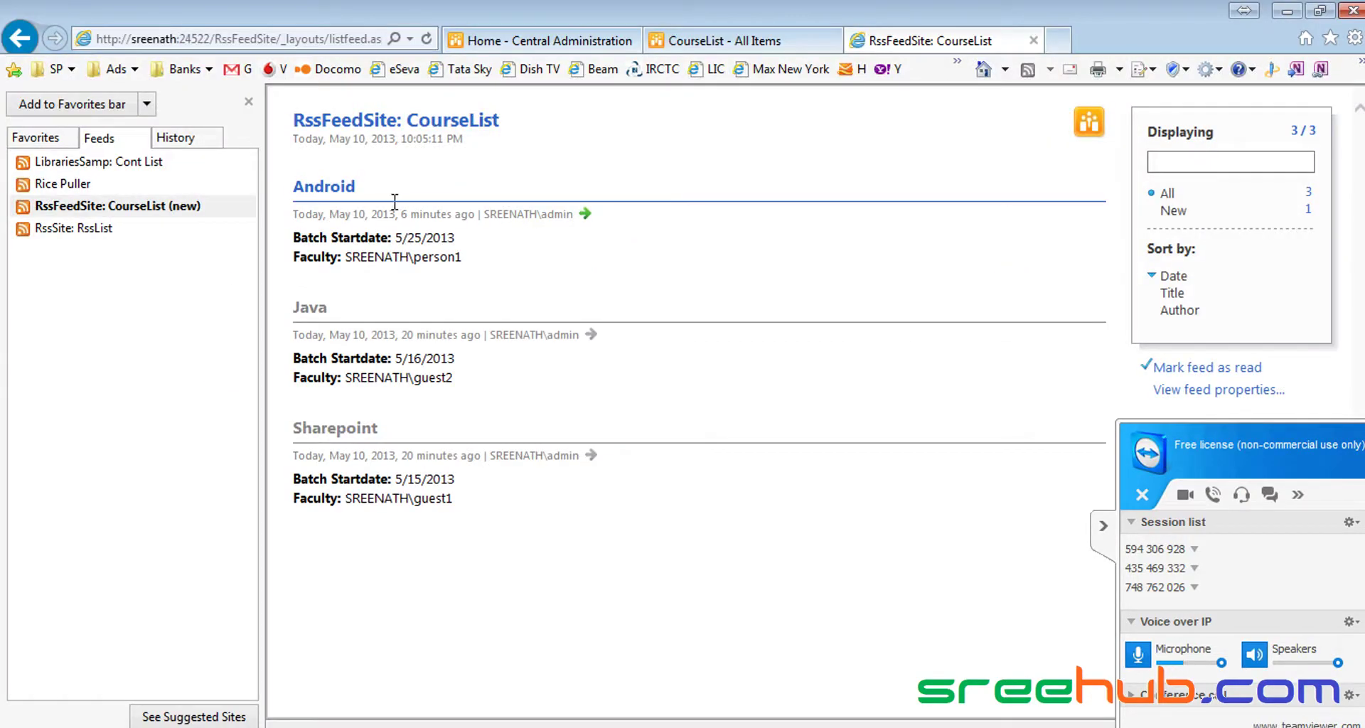
left_click_drag(416, 138, 486, 138)
left_click(487, 146)
left_click(1182, 390)
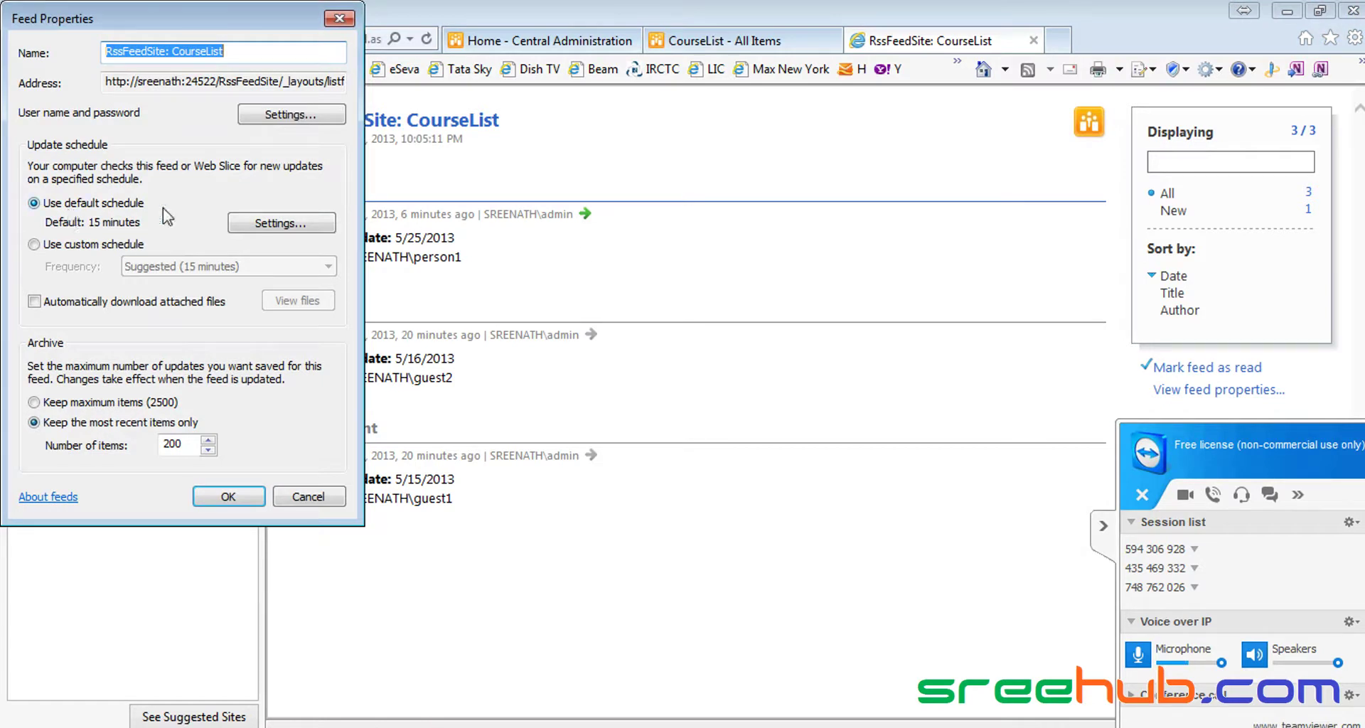
left_click(305, 495)
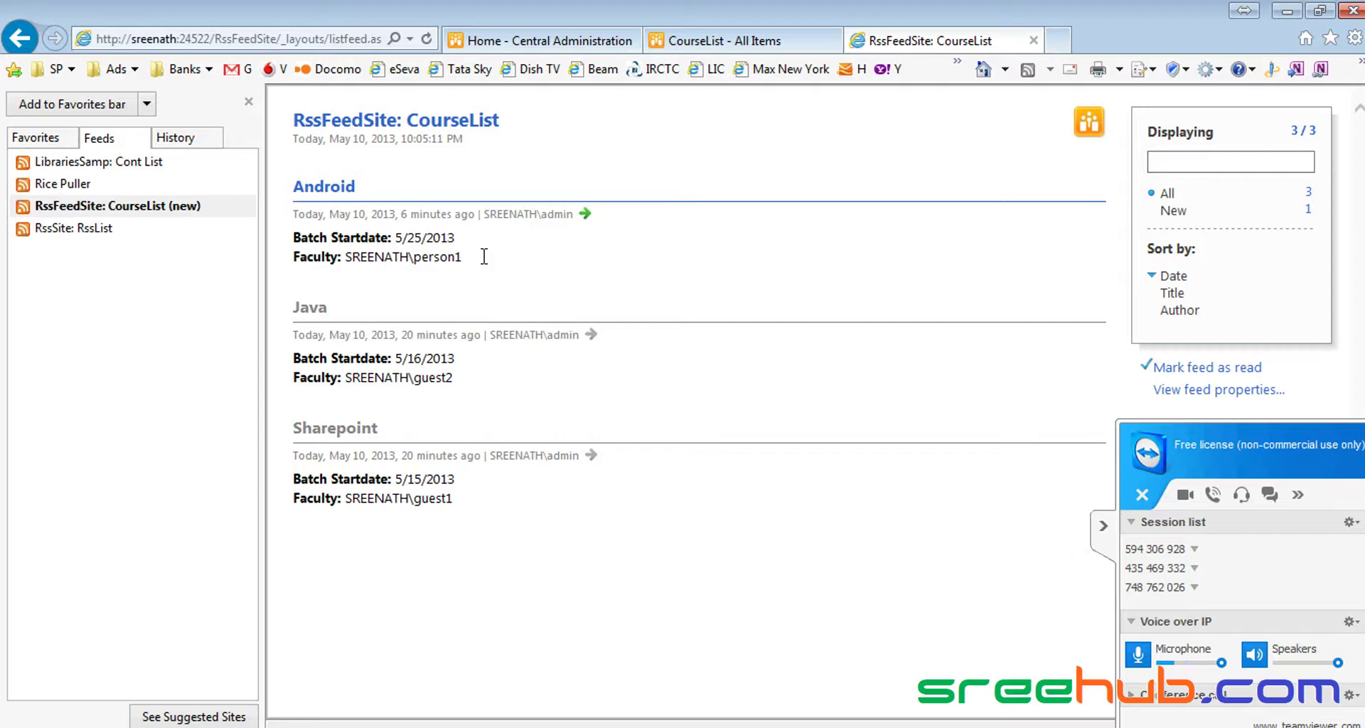
- Reopen the subscribed RssFeedSite: CourseList feed, review the Android entry and refresh the feed
left_click(169, 210)
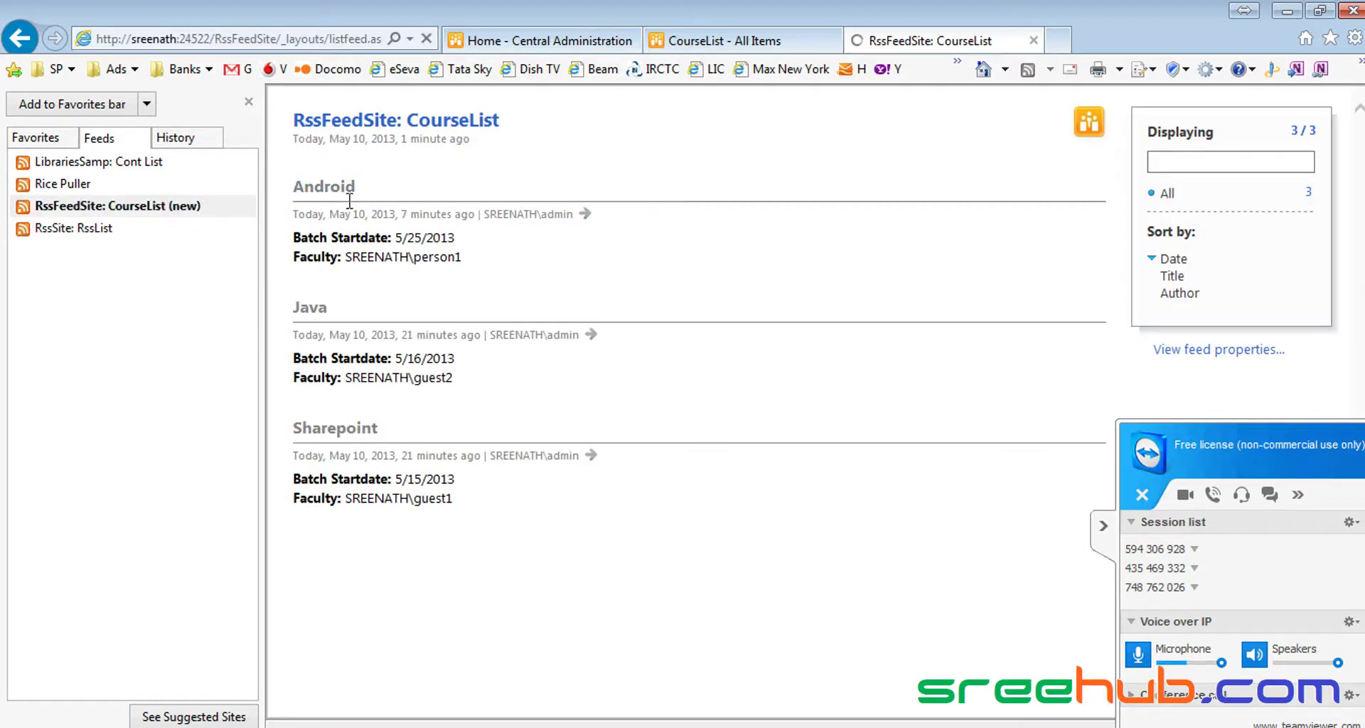
left_click_drag(484, 259, 310, 140)
left_click(450, 245)
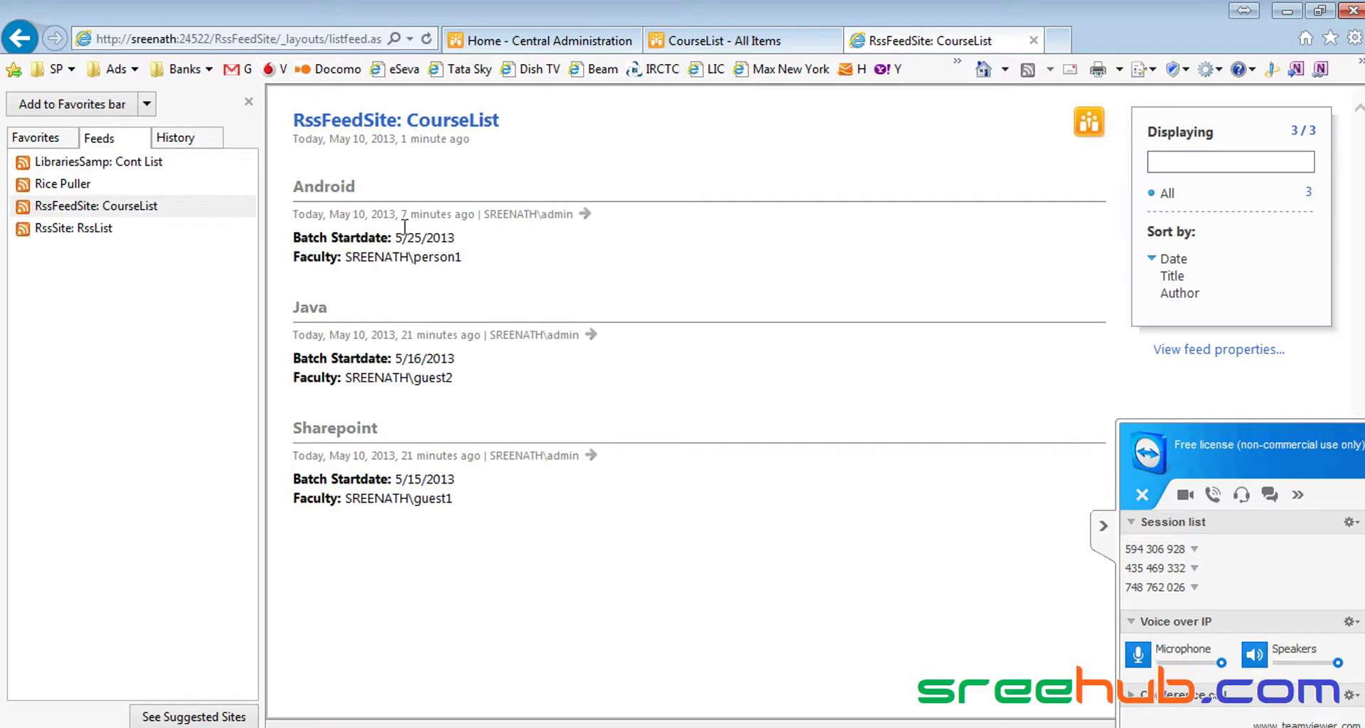
left_click_drag(480, 258, 297, 185)
left_click(472, 258)
left_click(245, 207)
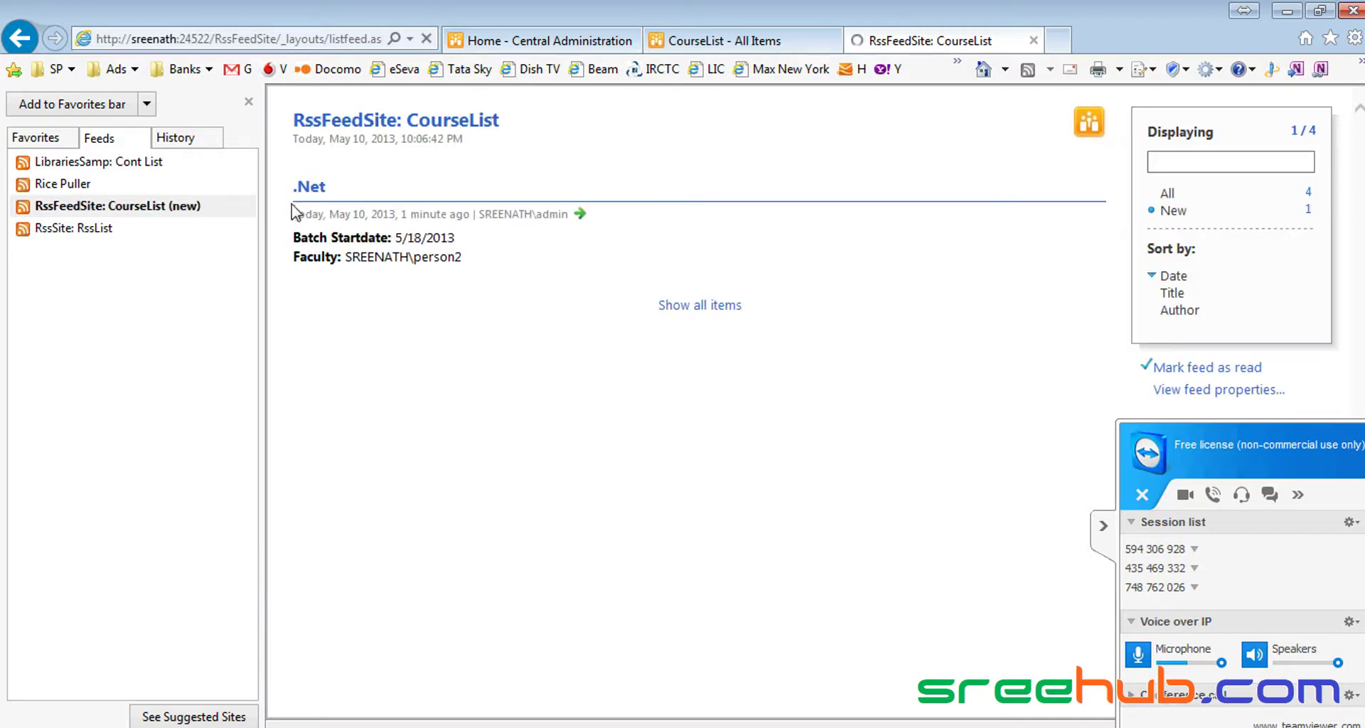
- Review the new .Net feed entry and show all items of the CourseList feed
left_click_drag(471, 258, 286, 182)
left_click(555, 277)
left_click(700, 305)
left_click_drag(481, 616, 284, 268)
left_click(580, 224)
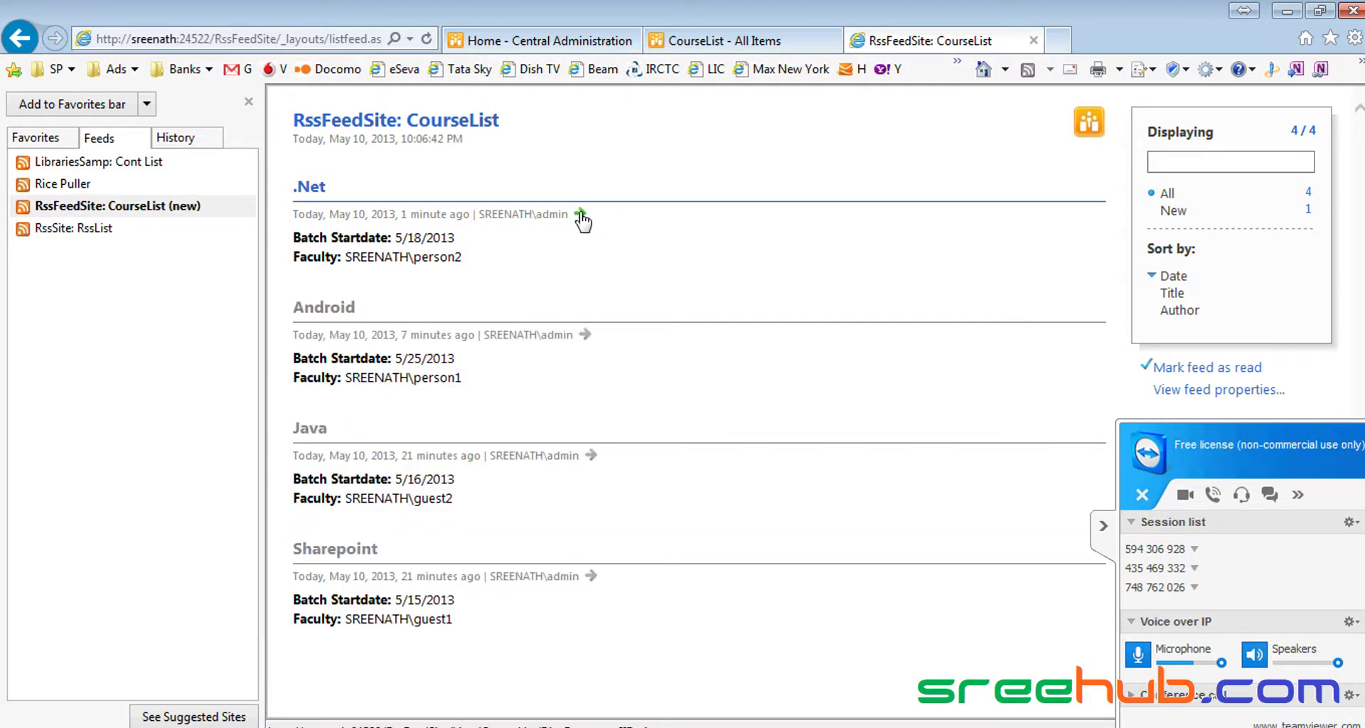
- Open the .Net list item from its feed entry, review its course details and close the item
left_click(582, 220)
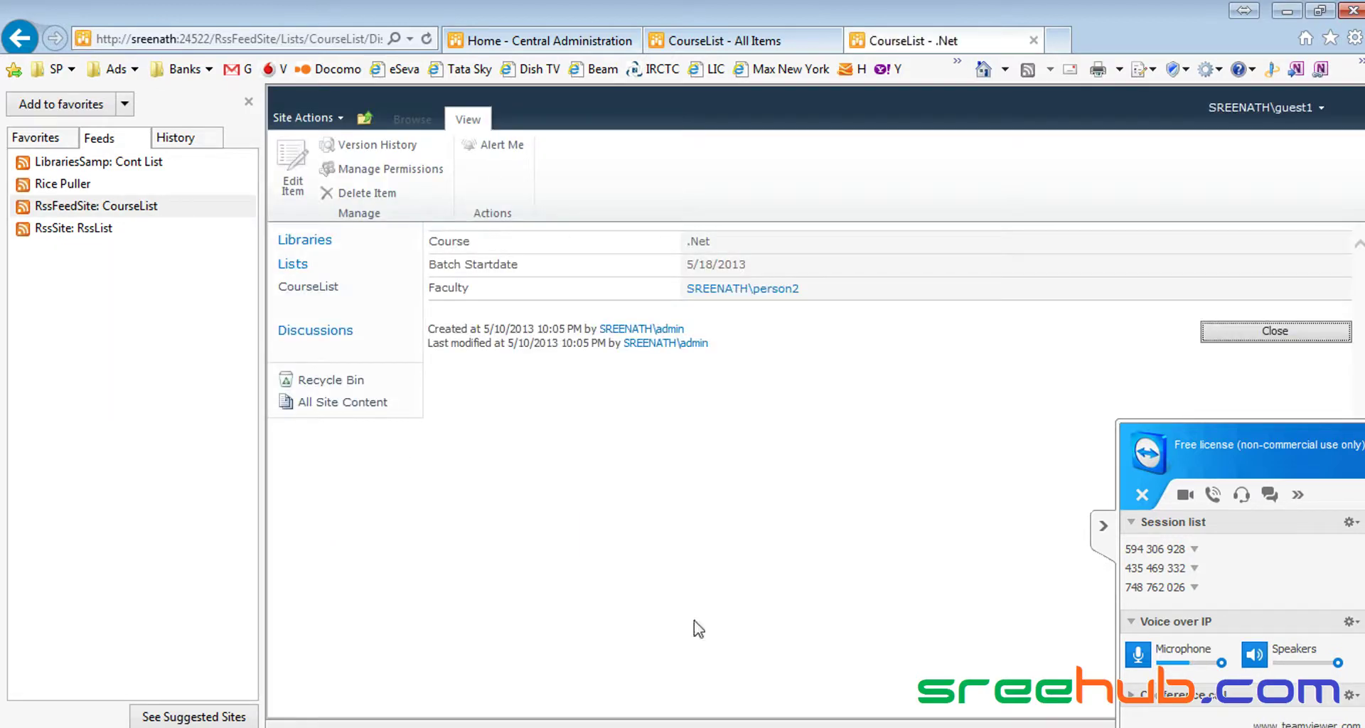
left_click_drag(431, 240, 780, 245)
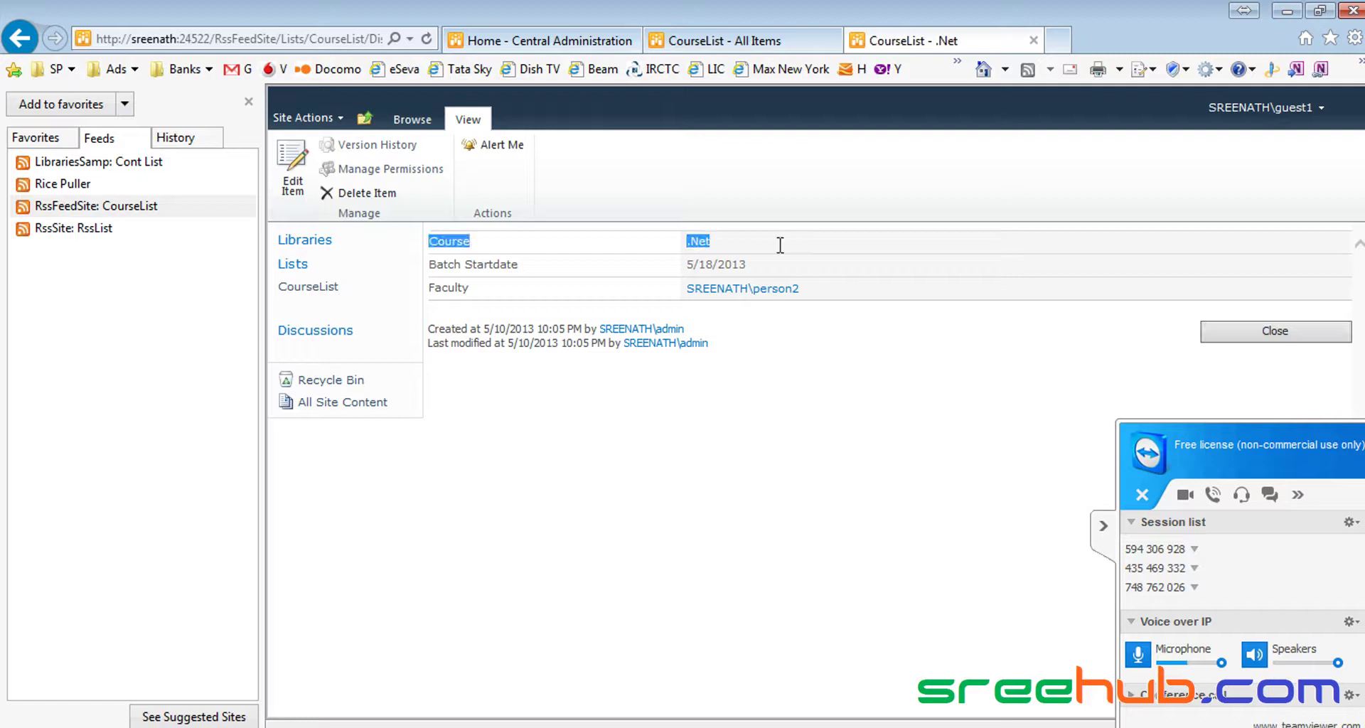
mouse_move(431, 262)
left_mouse_down()
mouse_move(852, 260)
mouse_move(810, 288)
mouse_move(455, 265)
mouse_move(440, 242)
left_mouse_up()
left_click(895, 303)
left_click(1280, 333)
- Return to the RssFeedSite: CourseList feed and check when it was last updated
left_click(19, 38)
left_click(109, 207)
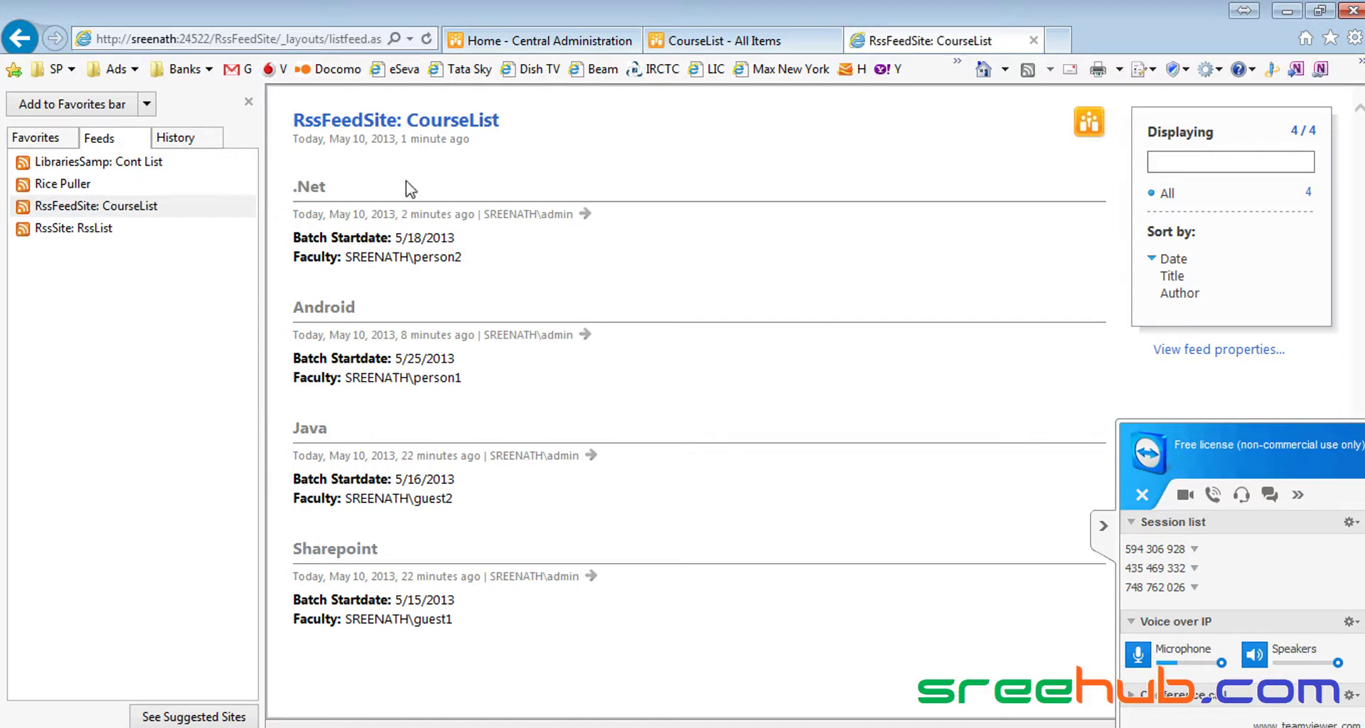
left_click_drag(396, 136, 488, 137)
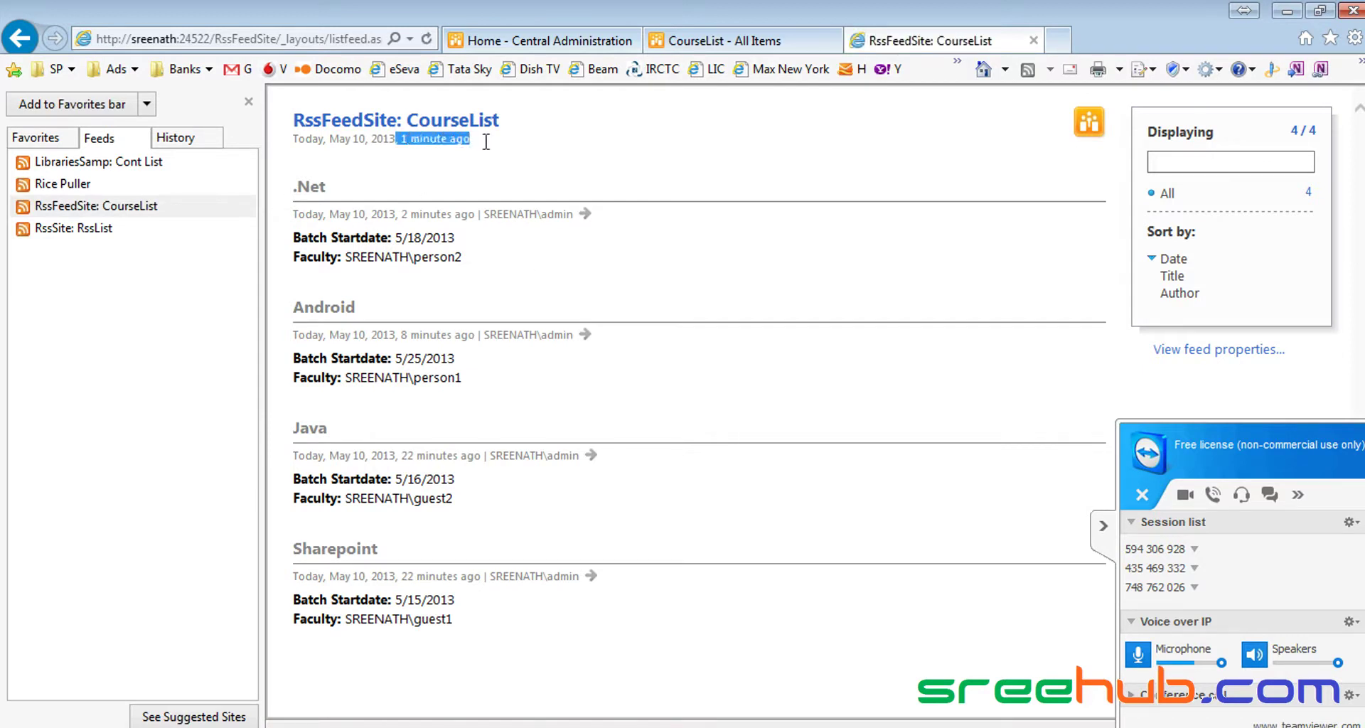
left_click_drag(399, 141, 477, 140)
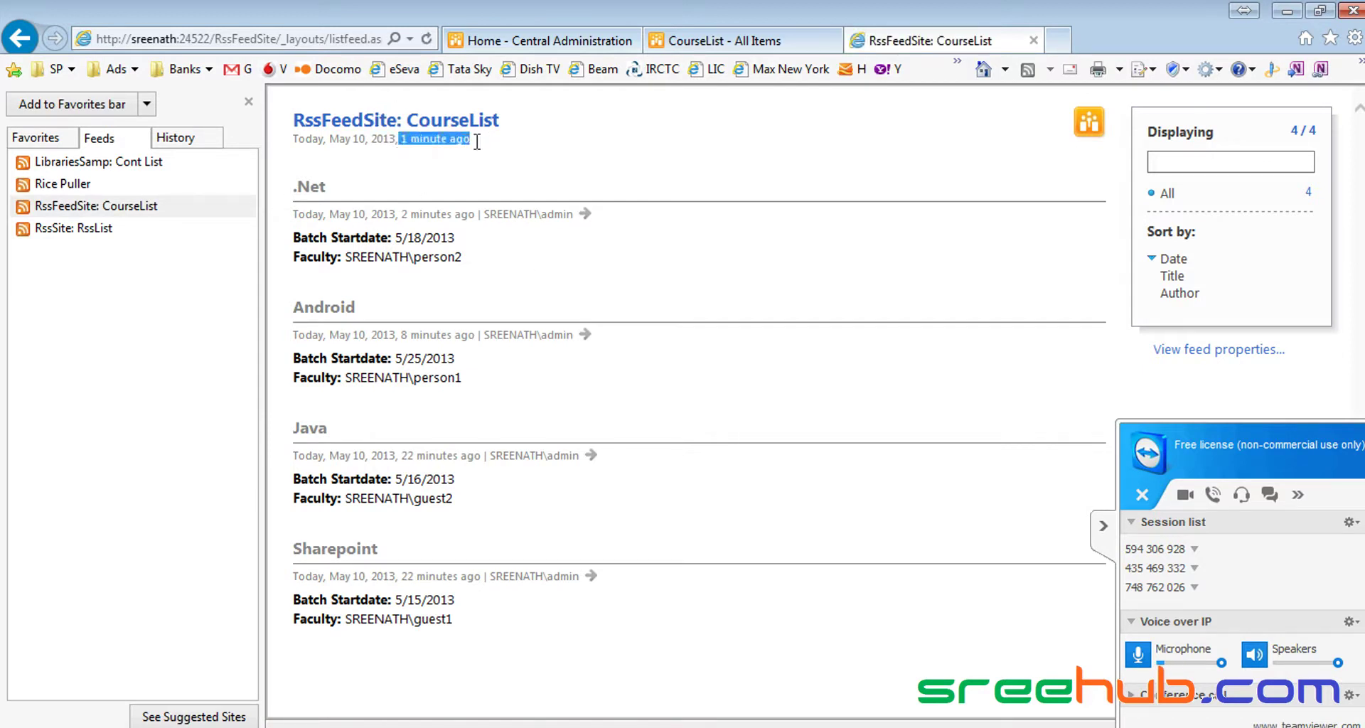
left_click(522, 152)
left_click(1109, 532)
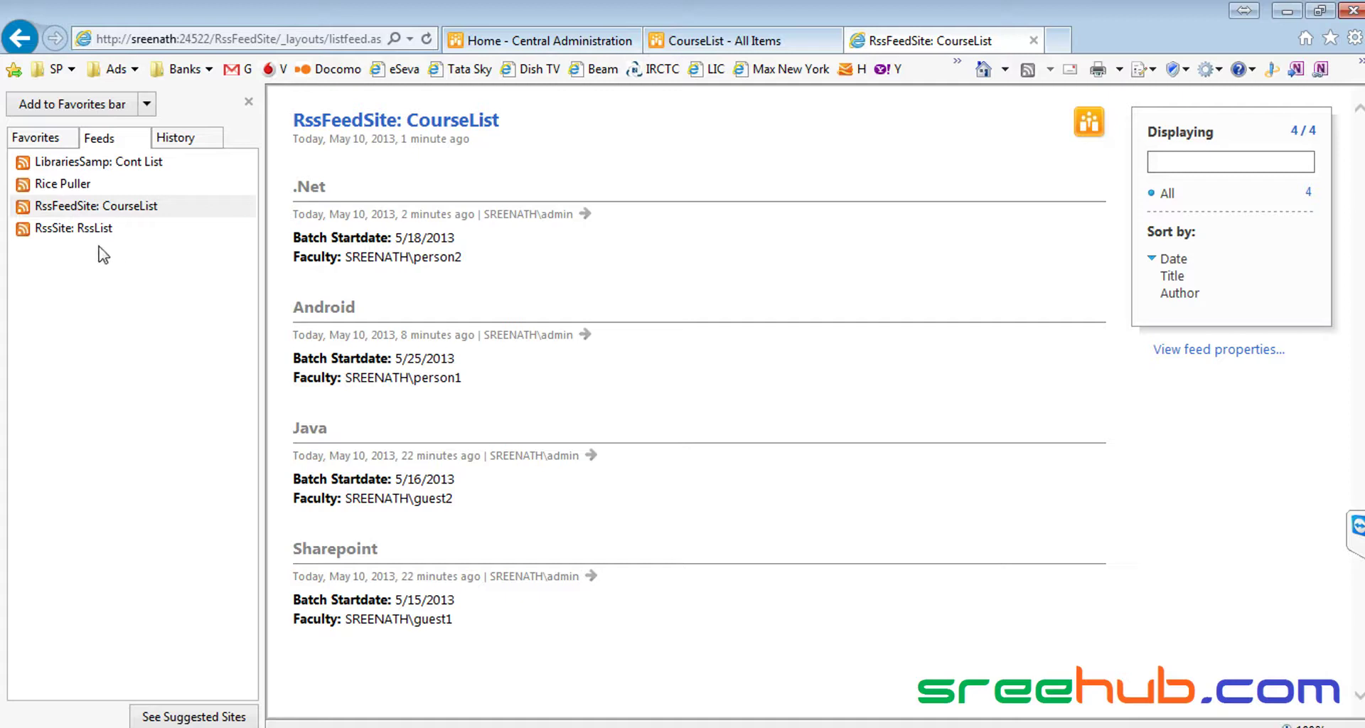
- Switch to Chrome and delete the Android item from CourseList, sending it to the Recycle Bin
left_click(59, 210)
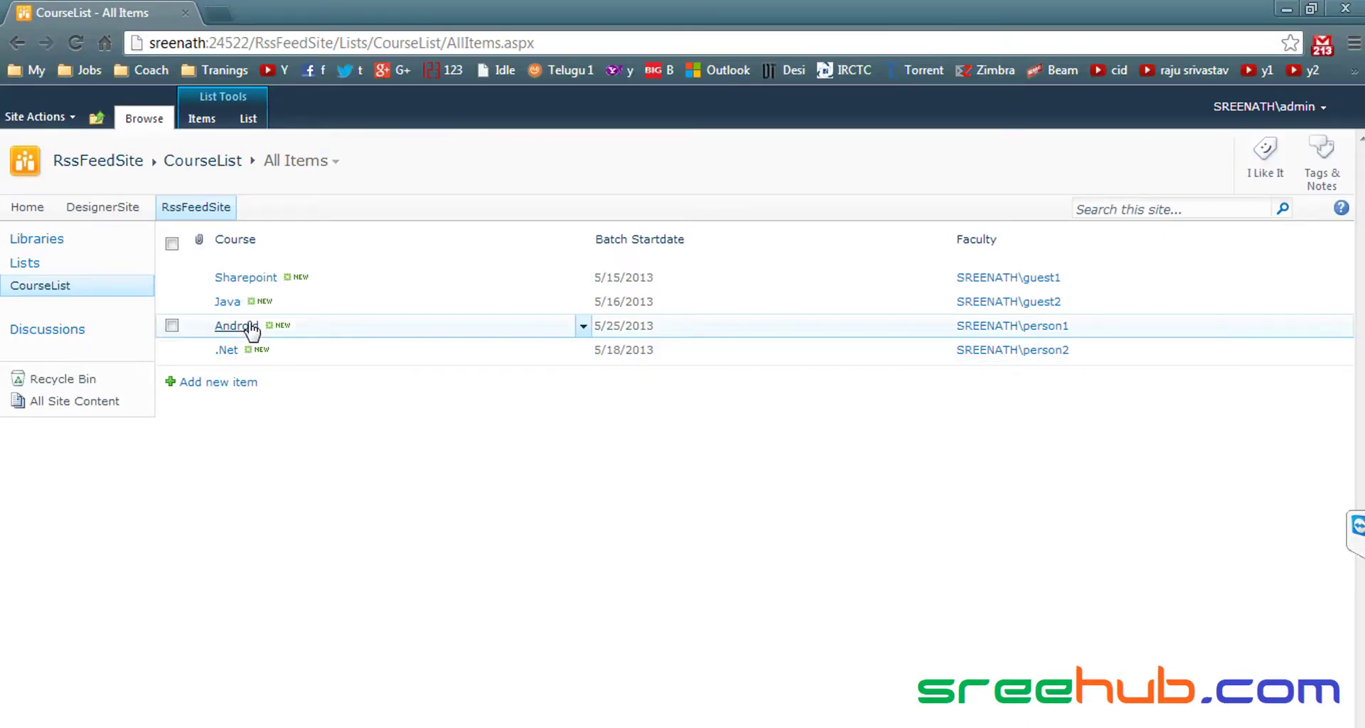
left_click(582, 327)
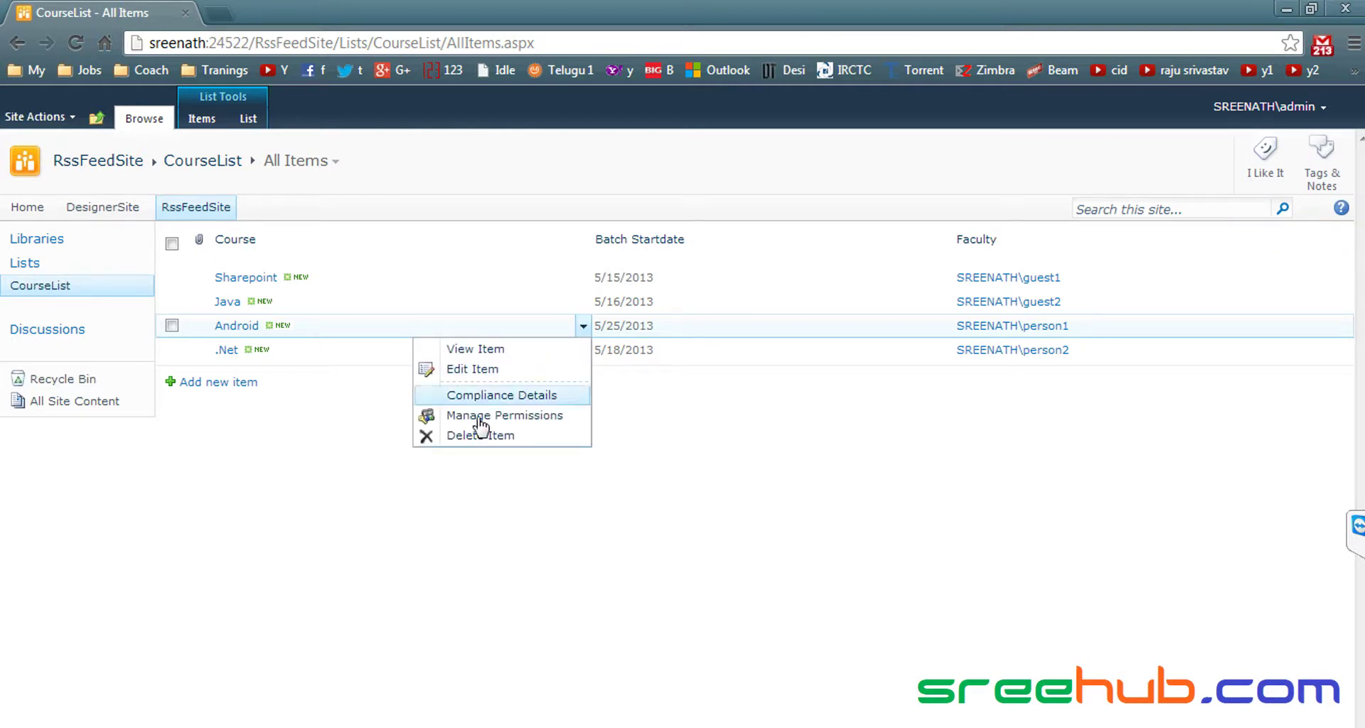
left_click(480, 438)
left_click(701, 411)
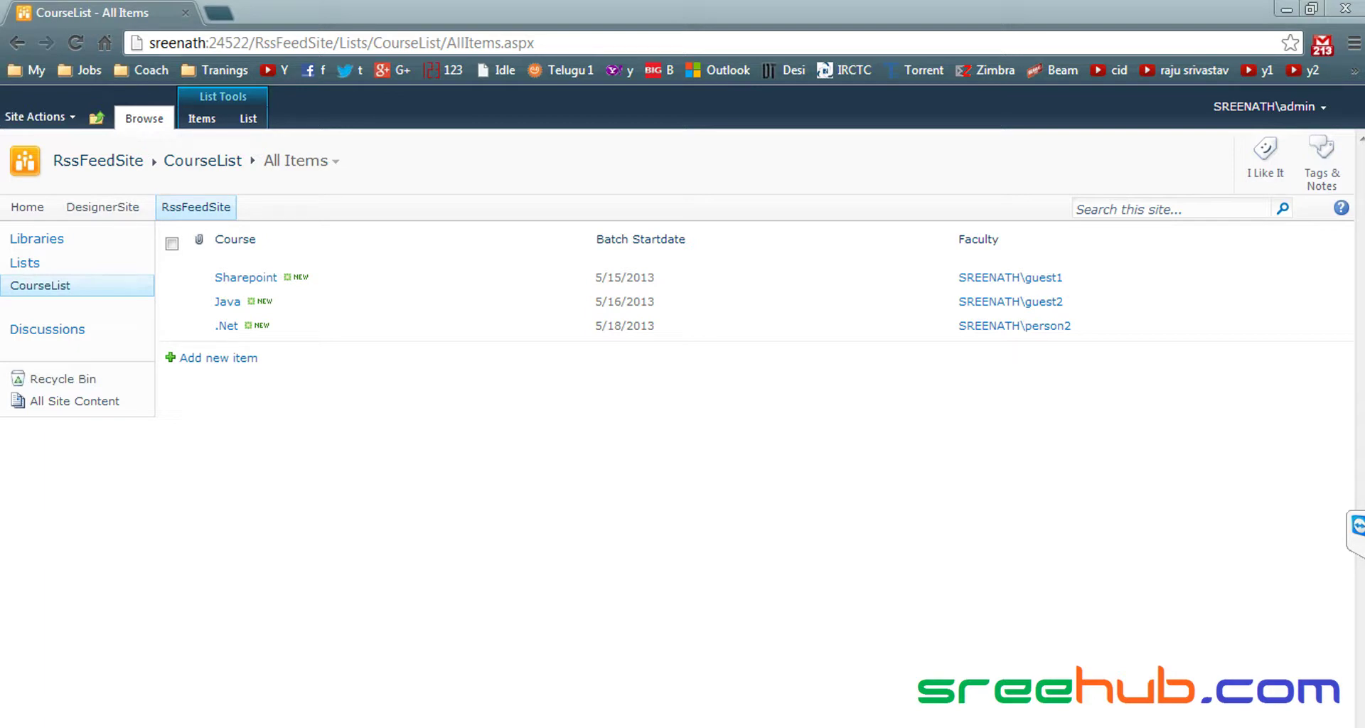
- Switch to Internet Explorer, refresh the CourseList feed and review all of its entries
left_click(135, 715)
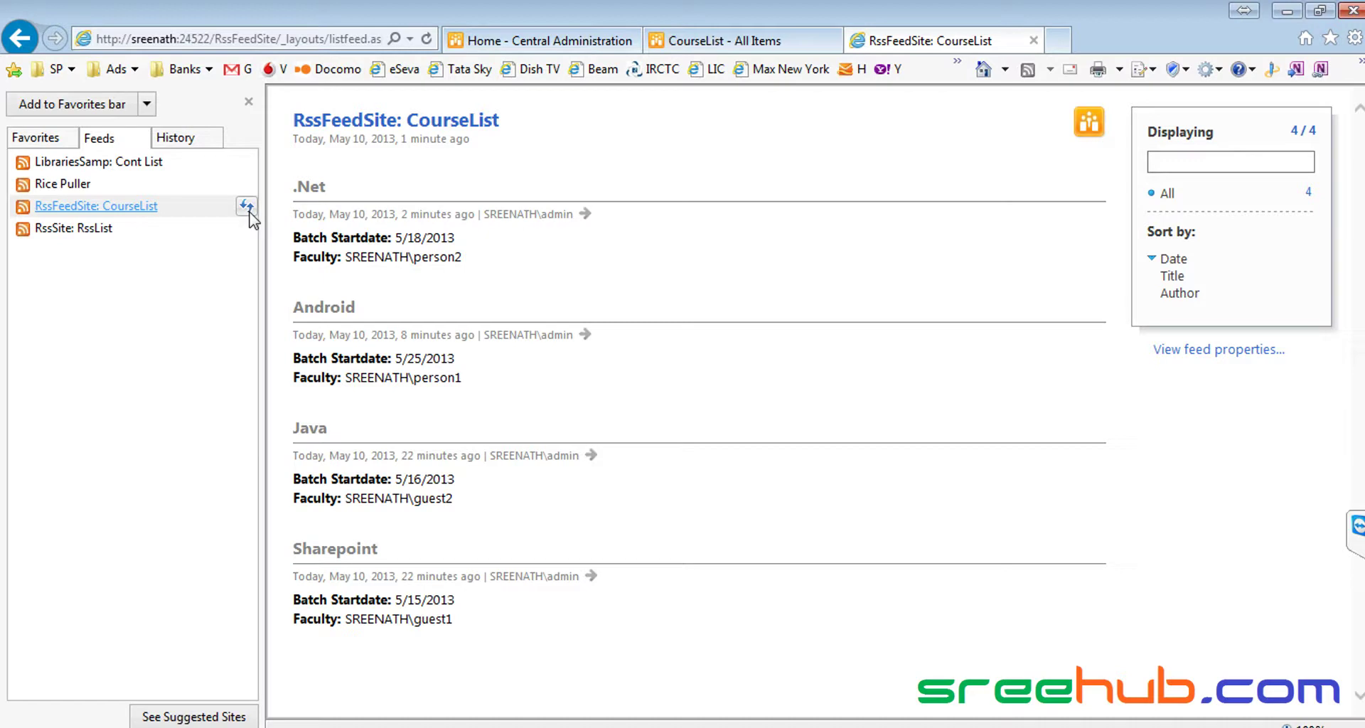
left_click(249, 211)
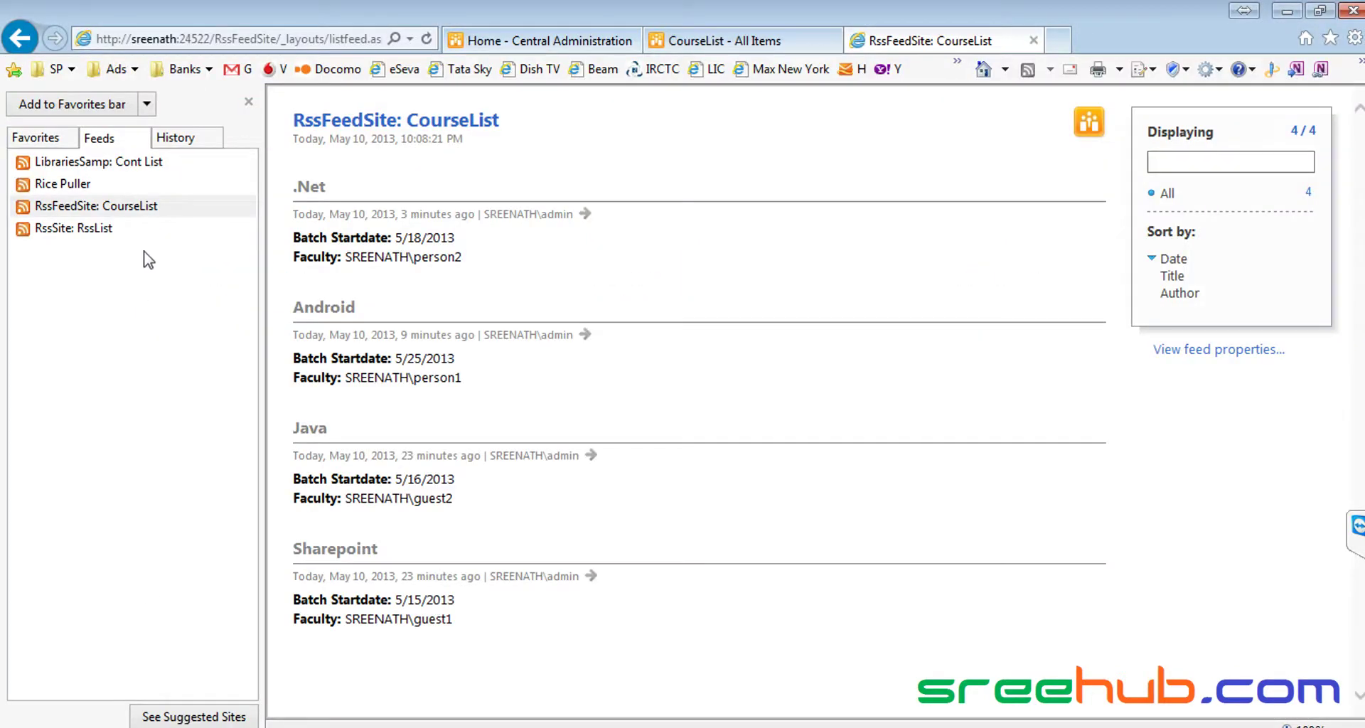
left_click(244, 206)
left_click_drag(496, 622, 260, 179)
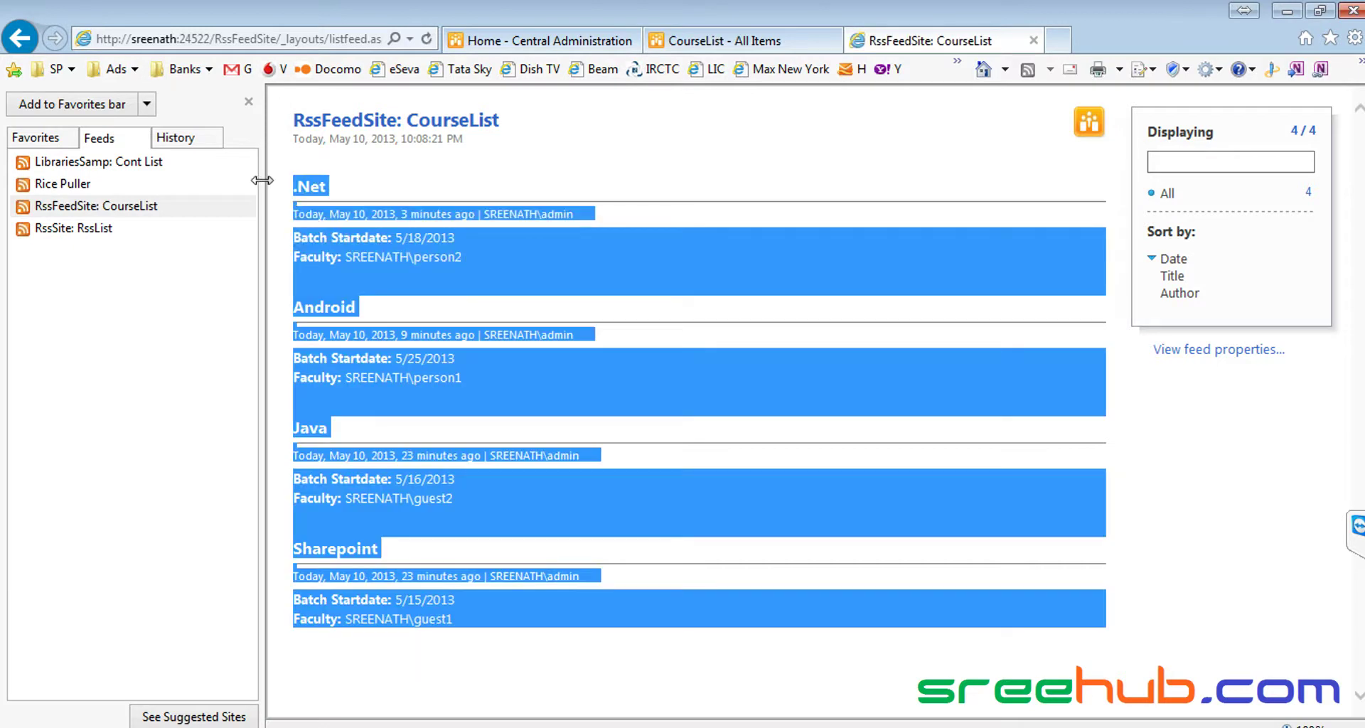
left_click(504, 635)
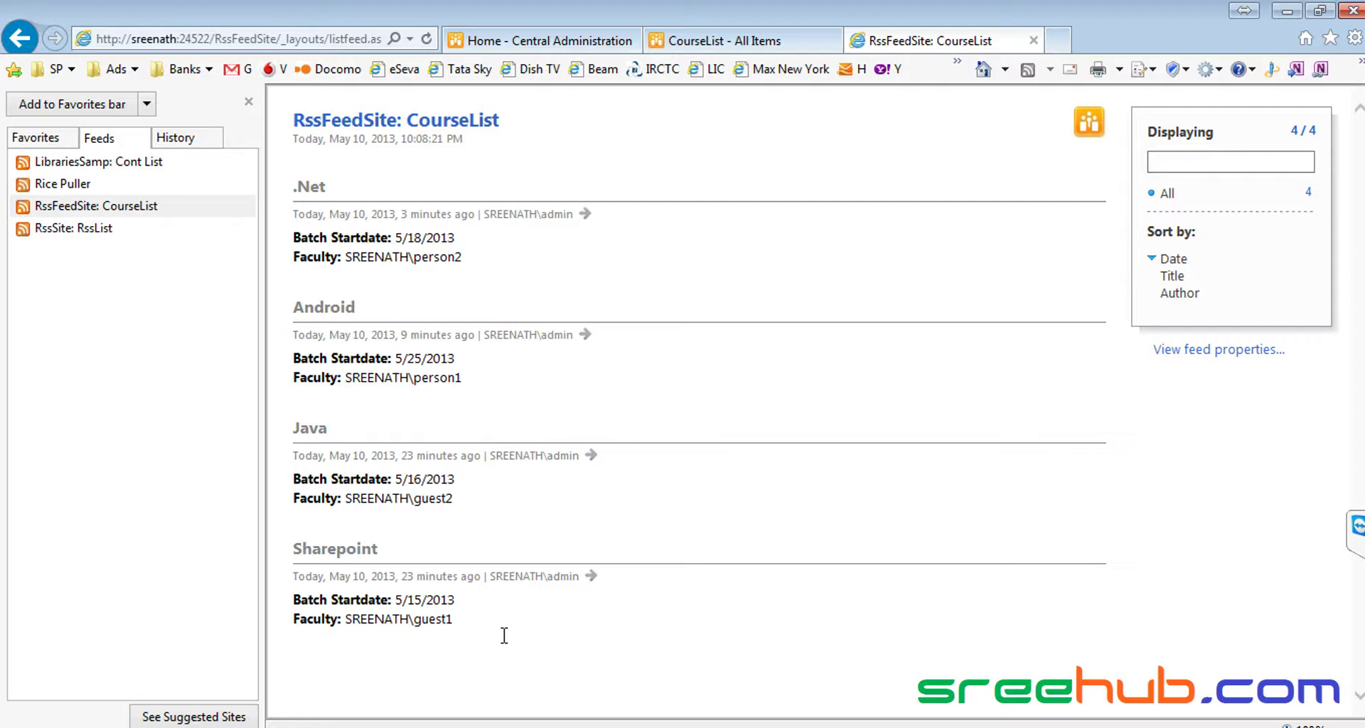
- Switch to Chrome and delete the .Net item from CourseList, sending it to the Recycle Bin
key("alt+Tab")
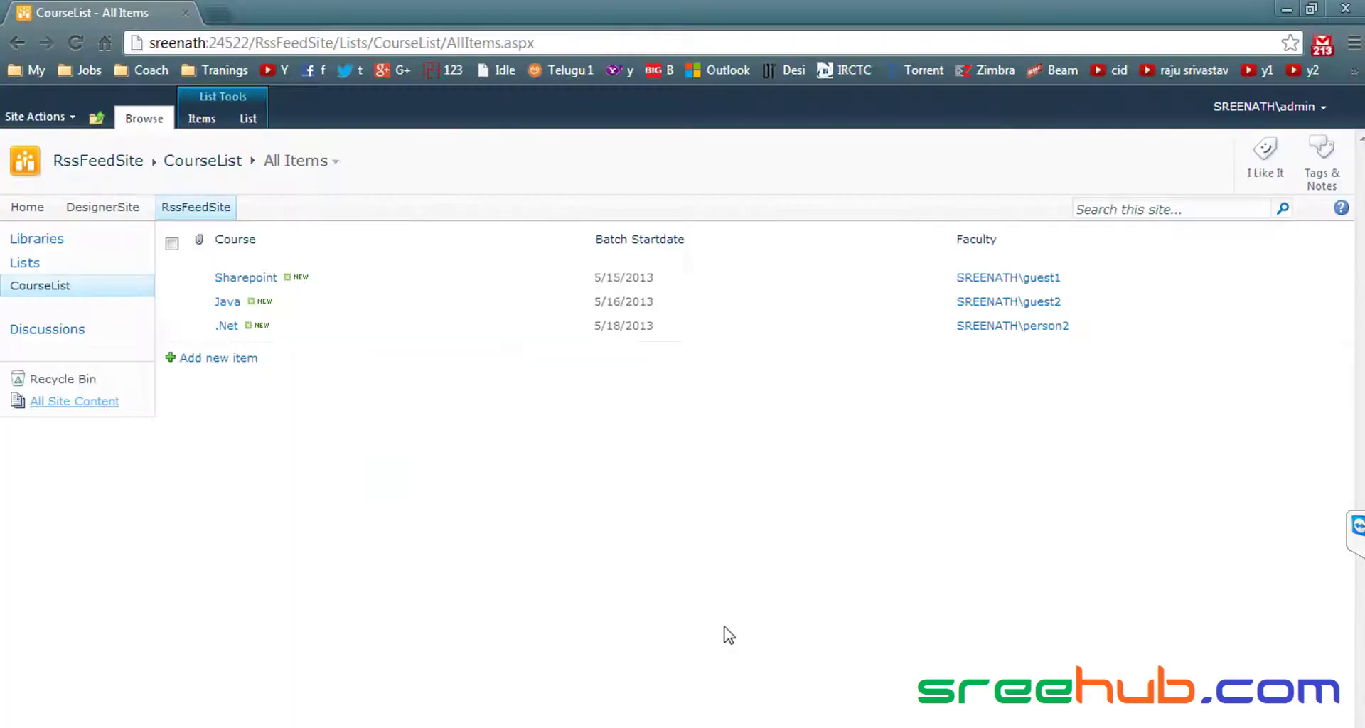
left_click(582, 328)
left_click(497, 437)
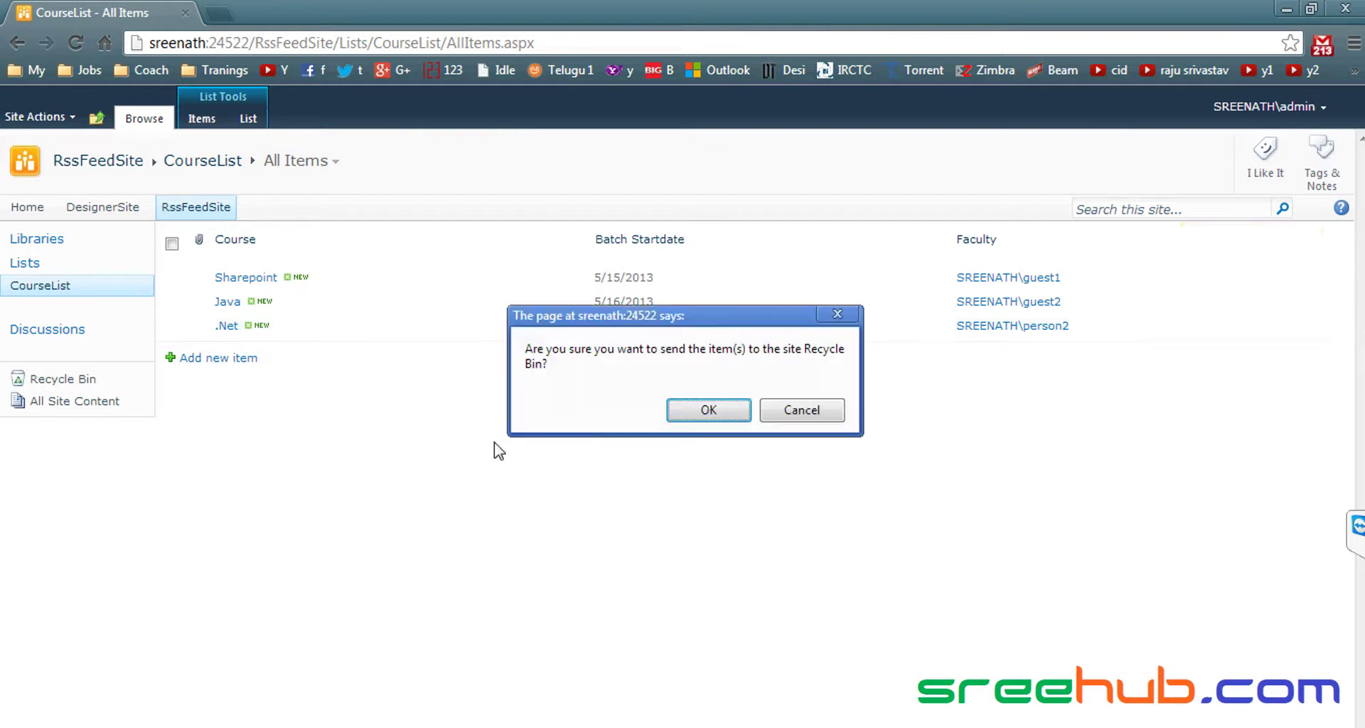
left_click(703, 411)
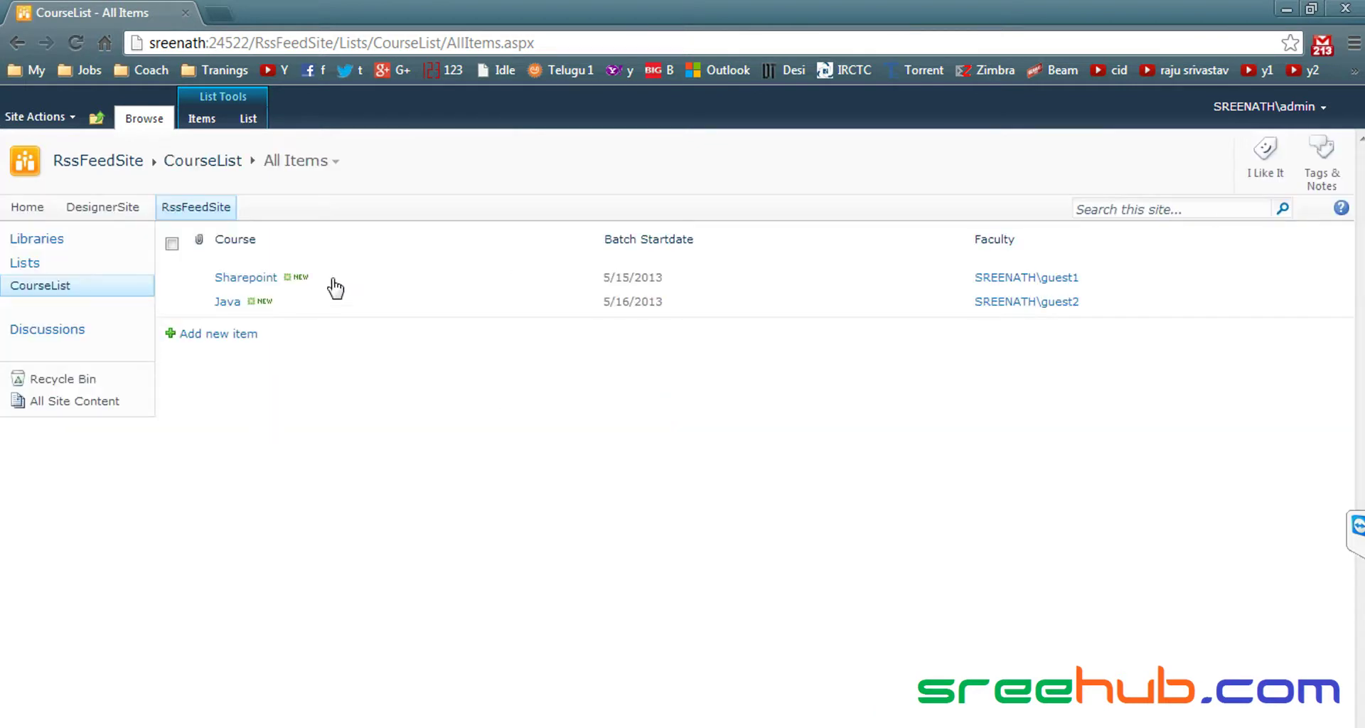
- Refresh the CourseList feed in Internet Explorer and compare its update time with the time of the .Net entry
key("alt+Tab")
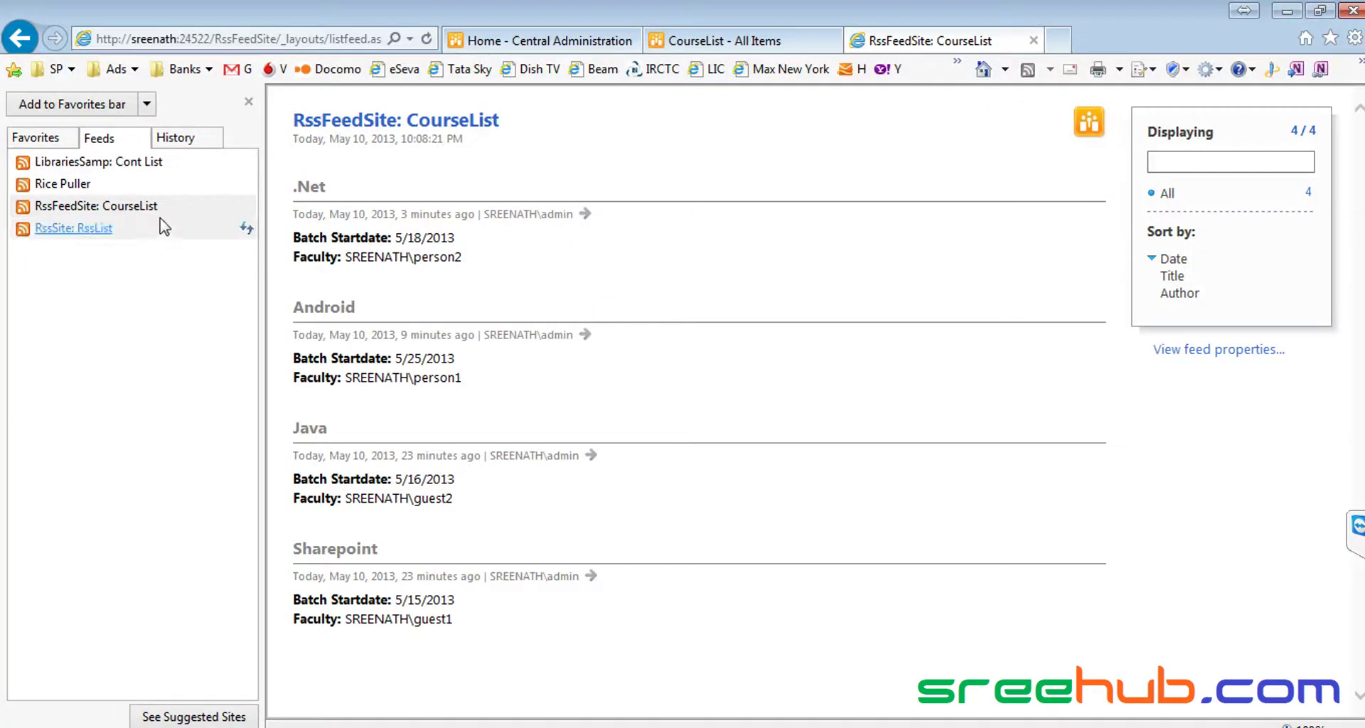
left_click(246, 208)
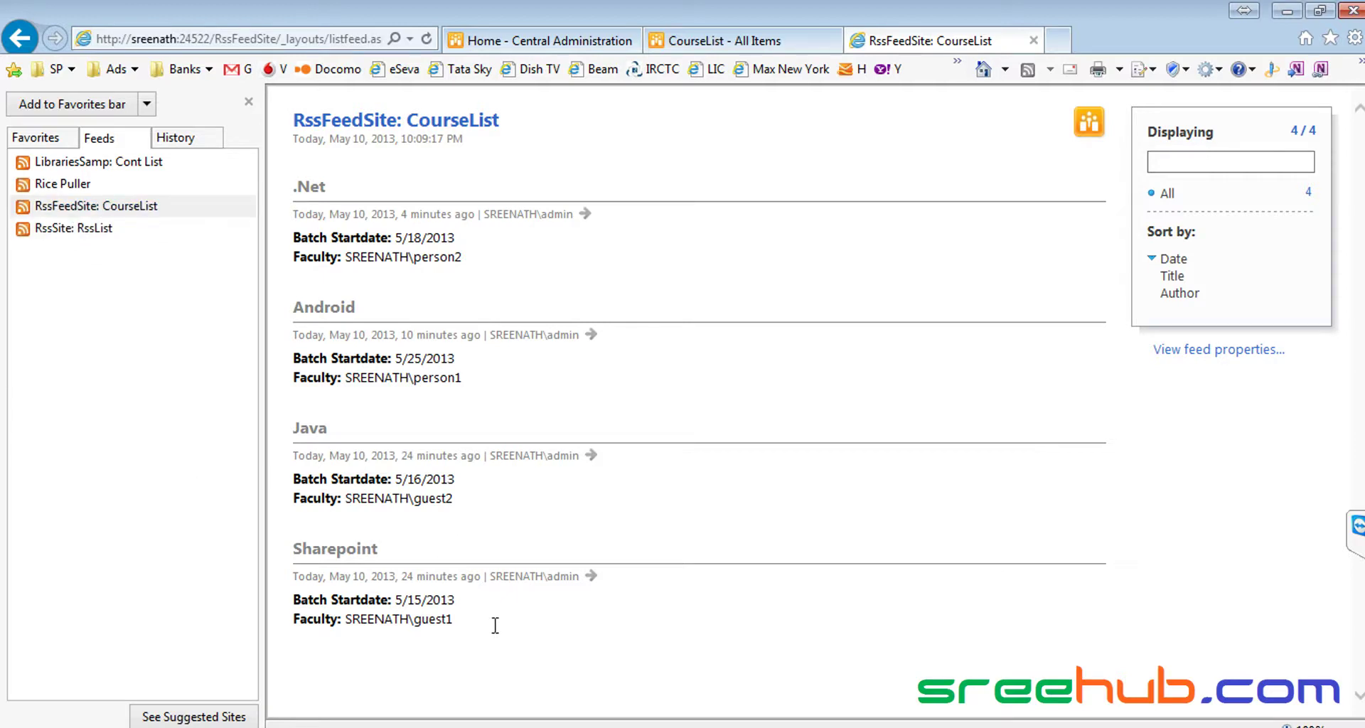
left_click_drag(494, 625, 286, 542)
left_click_drag(401, 138, 479, 140)
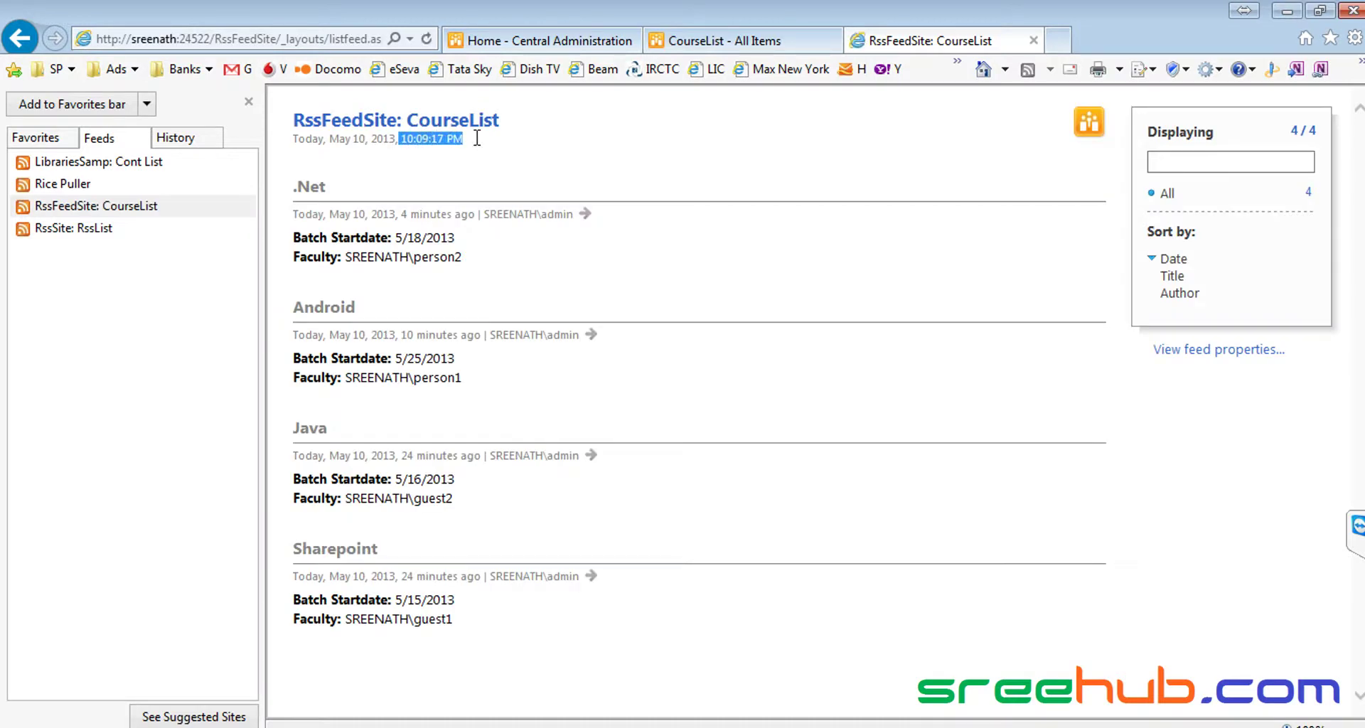
left_click(427, 140)
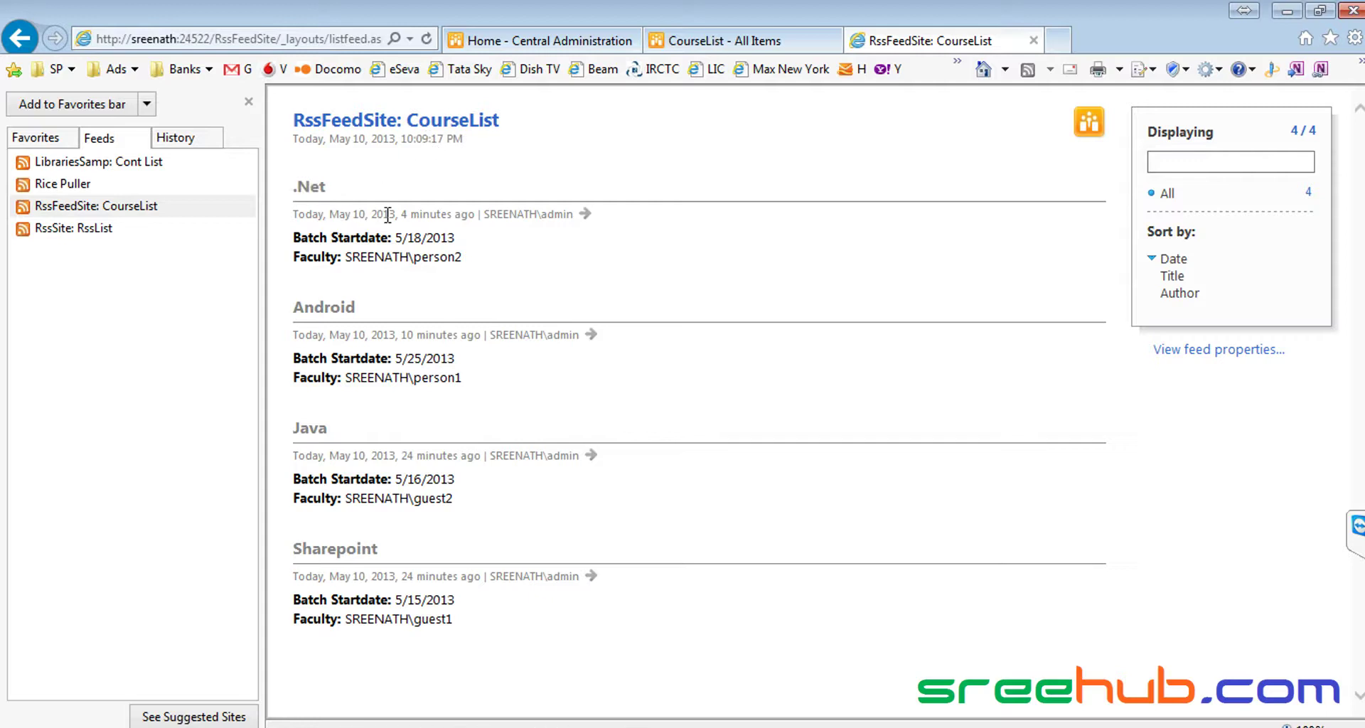
left_click_drag(400, 213, 468, 213)
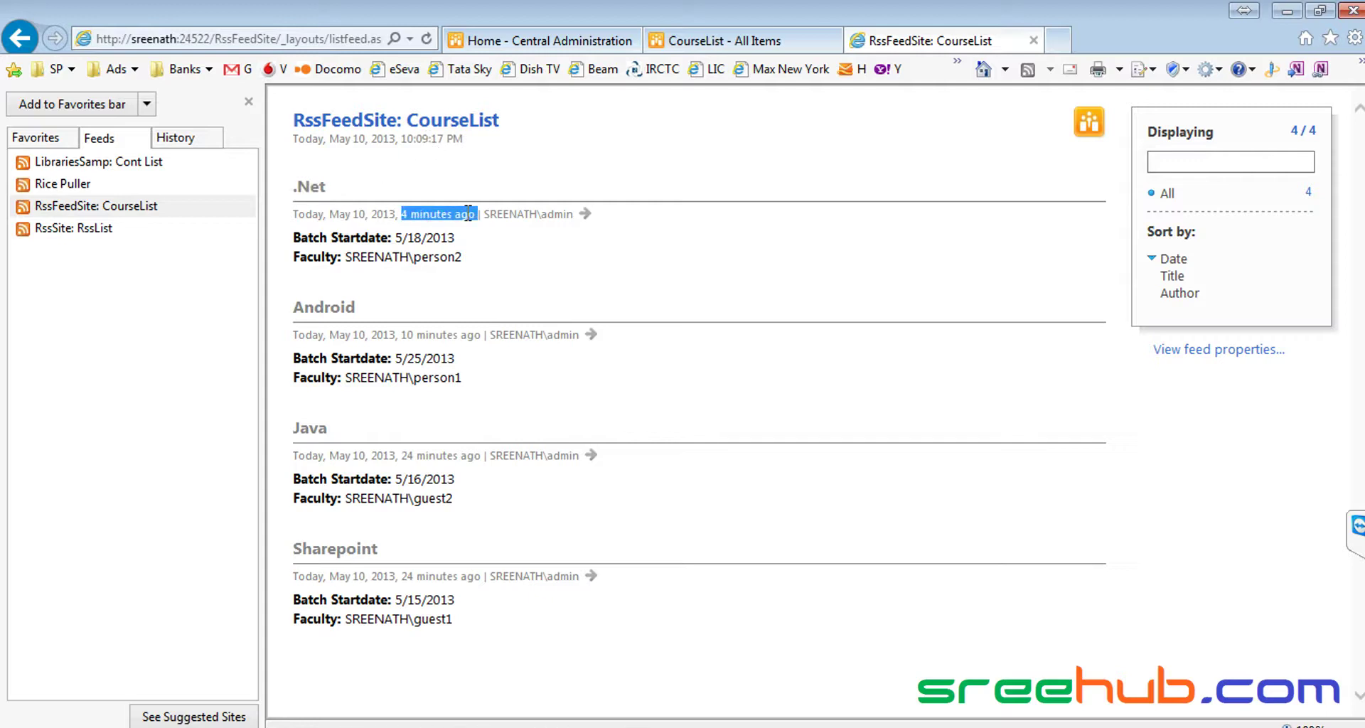
left_click_drag(464, 139, 396, 139)
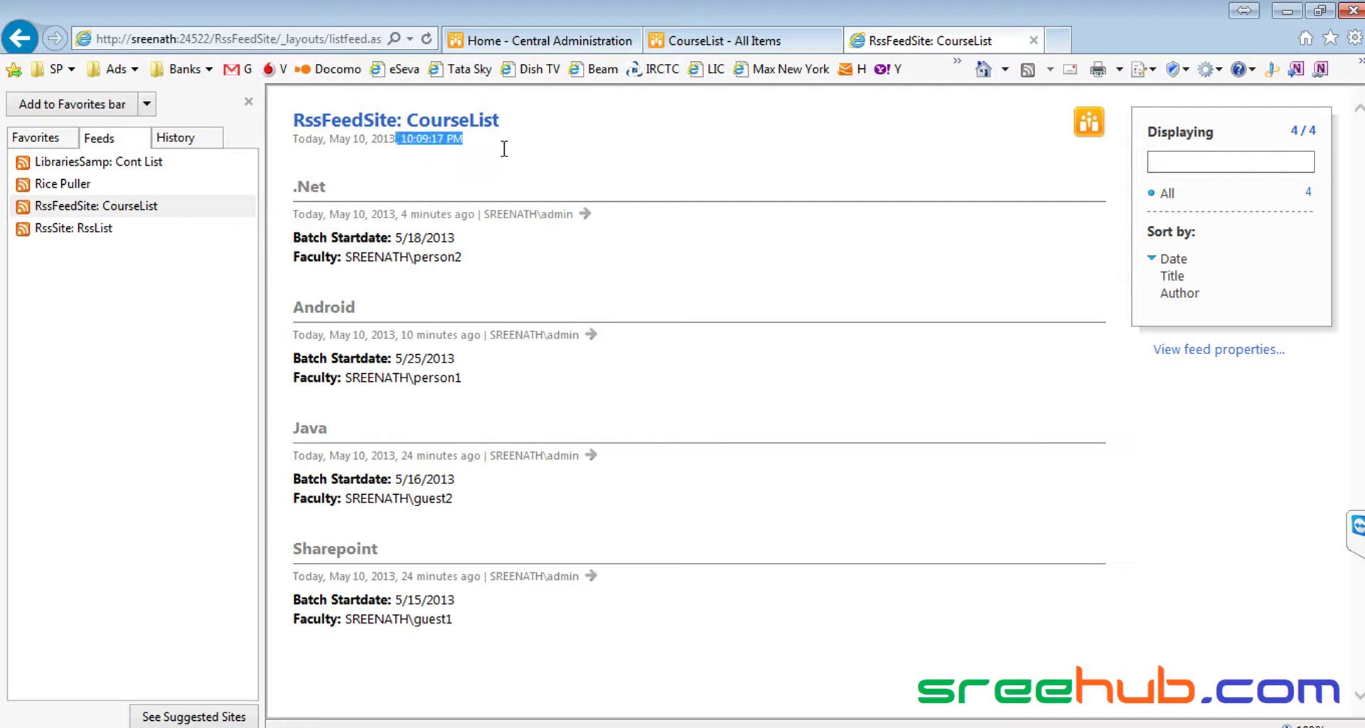
left_click(293, 187)
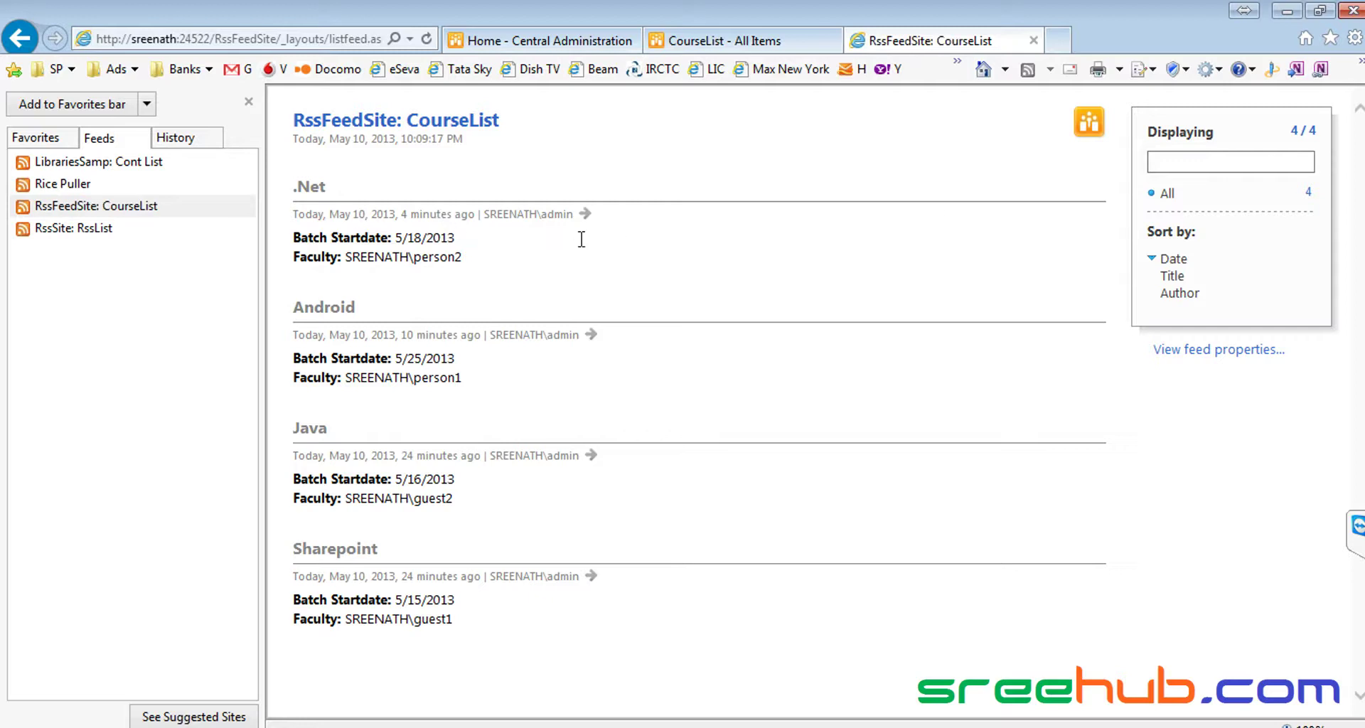
- Switch to Chrome and add a J2EE item to CourseList with batch start date 5/16/2013 and the faculty member's account name
left_click_drag(470, 248, 309, 175)
key("alt+Tab")
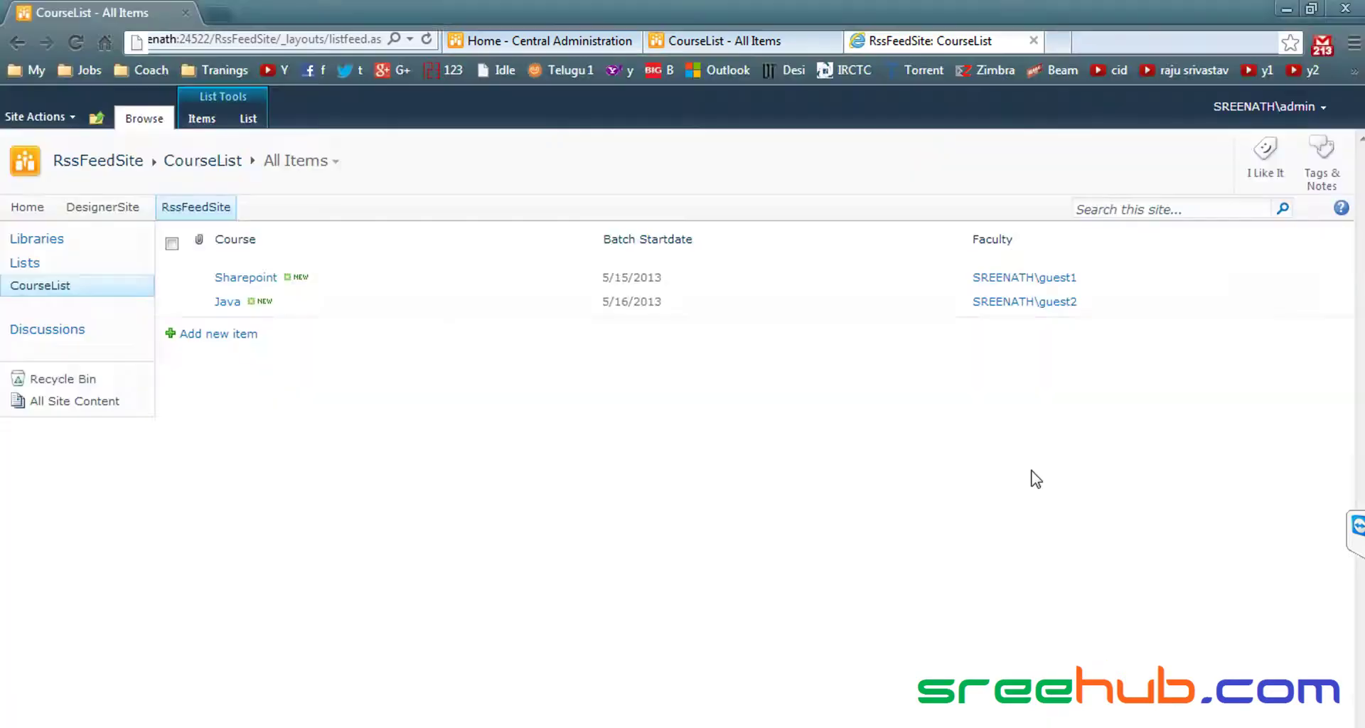
left_click(211, 332)
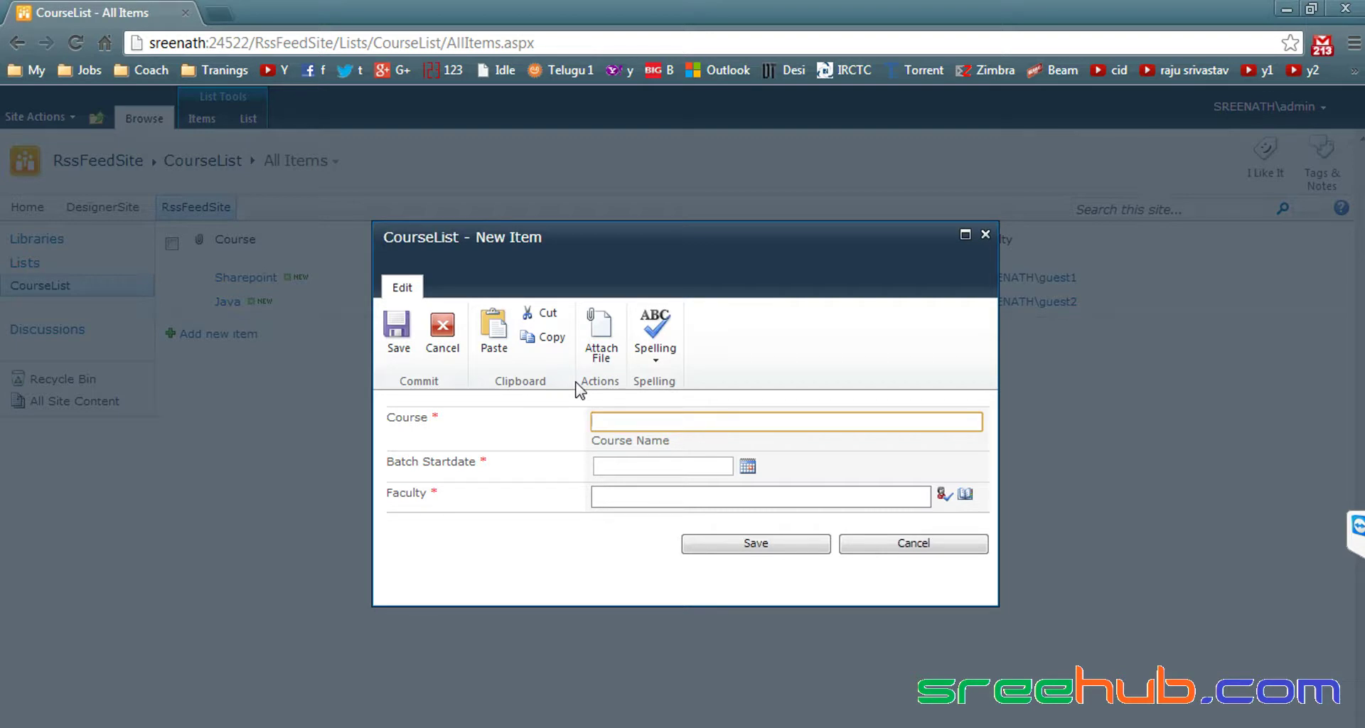
type("J2E")
left_click(744, 466)
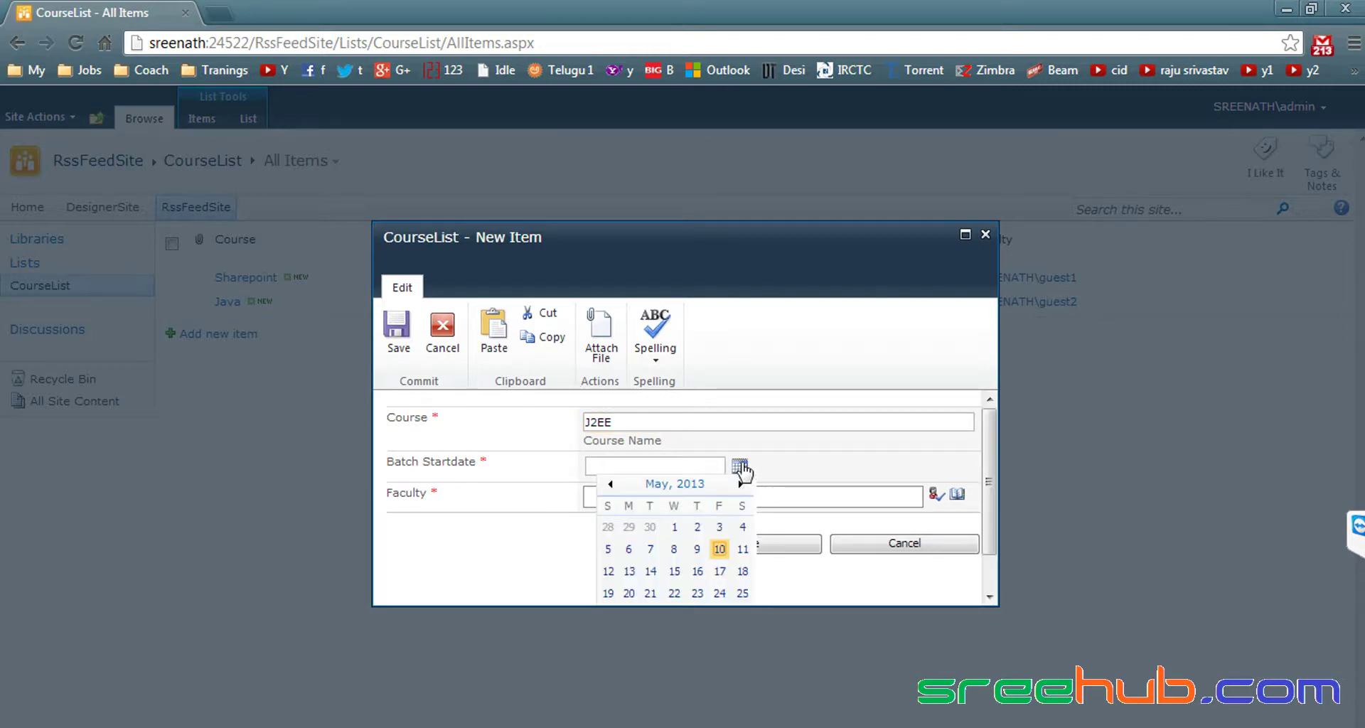
left_click(697, 571)
left_click(649, 498)
type("sam")
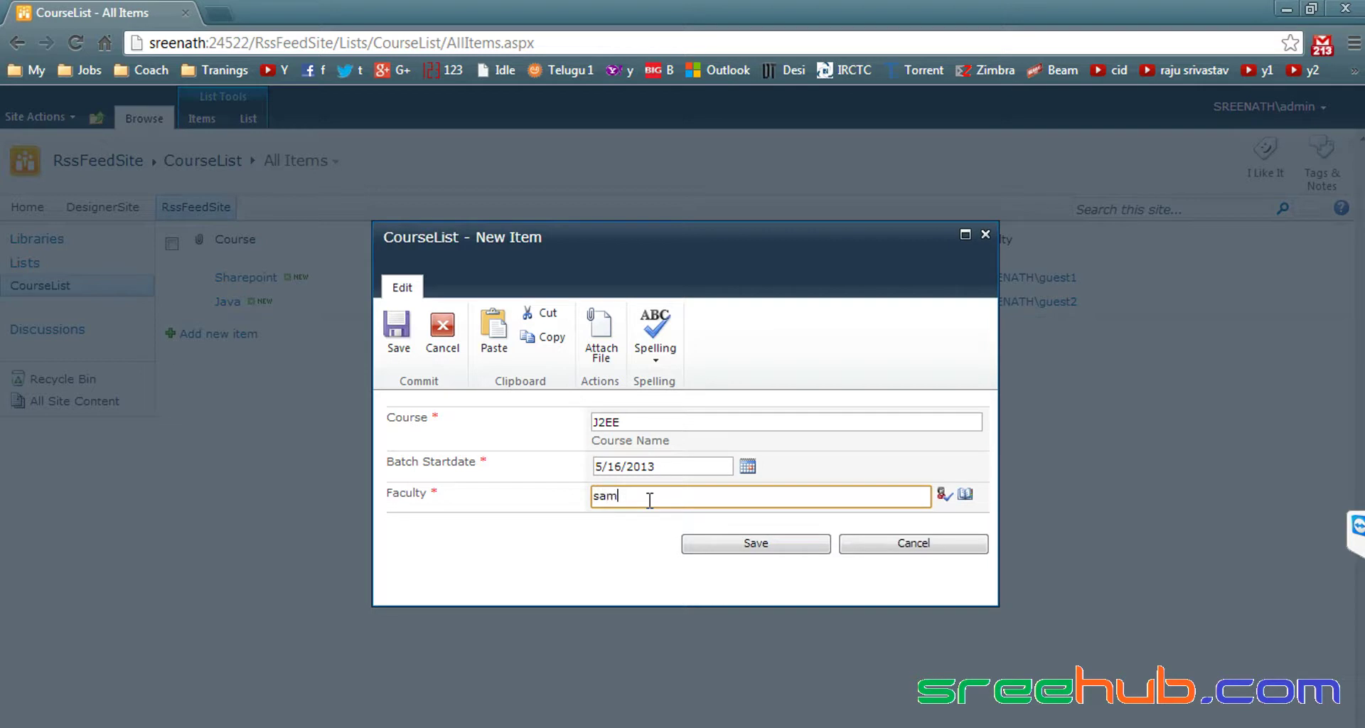
key("ctrl+k")
left_click(762, 545)
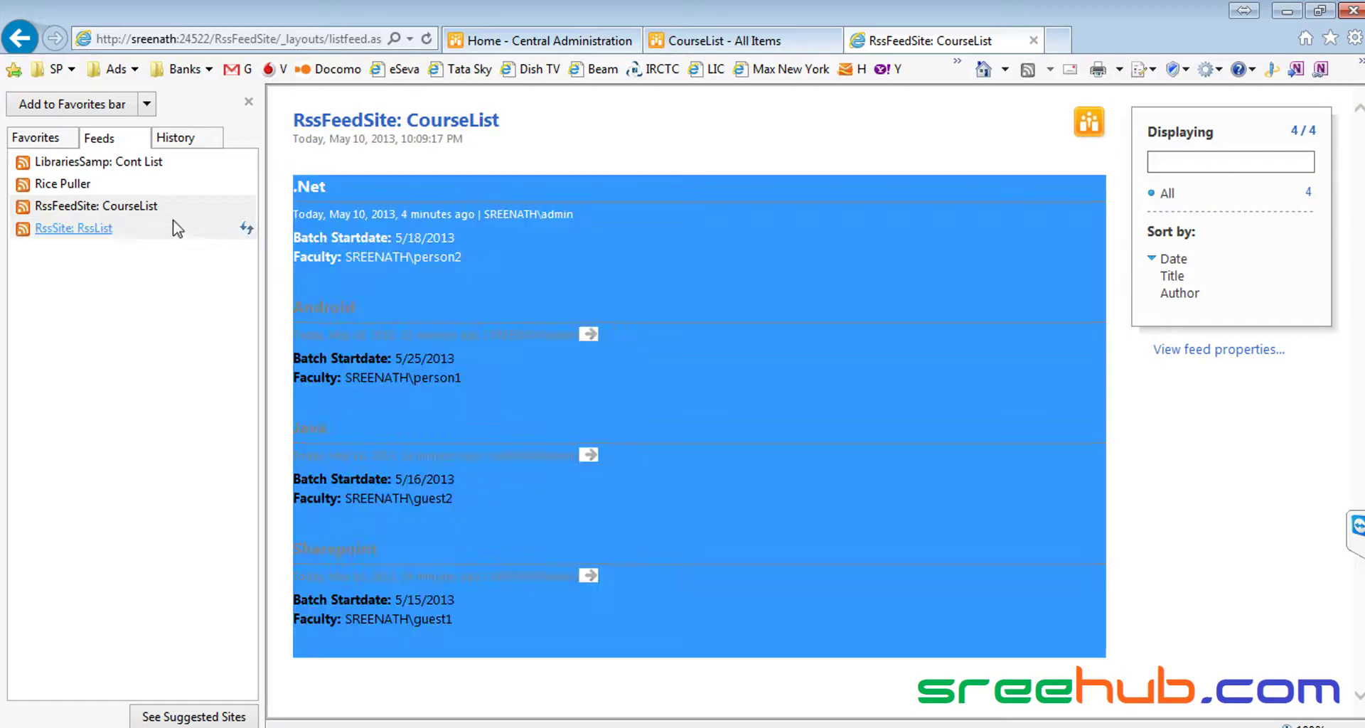
- Refresh the RssFeedSite: CourseList feed, show all of its items and review the entries
left_click(142, 208)
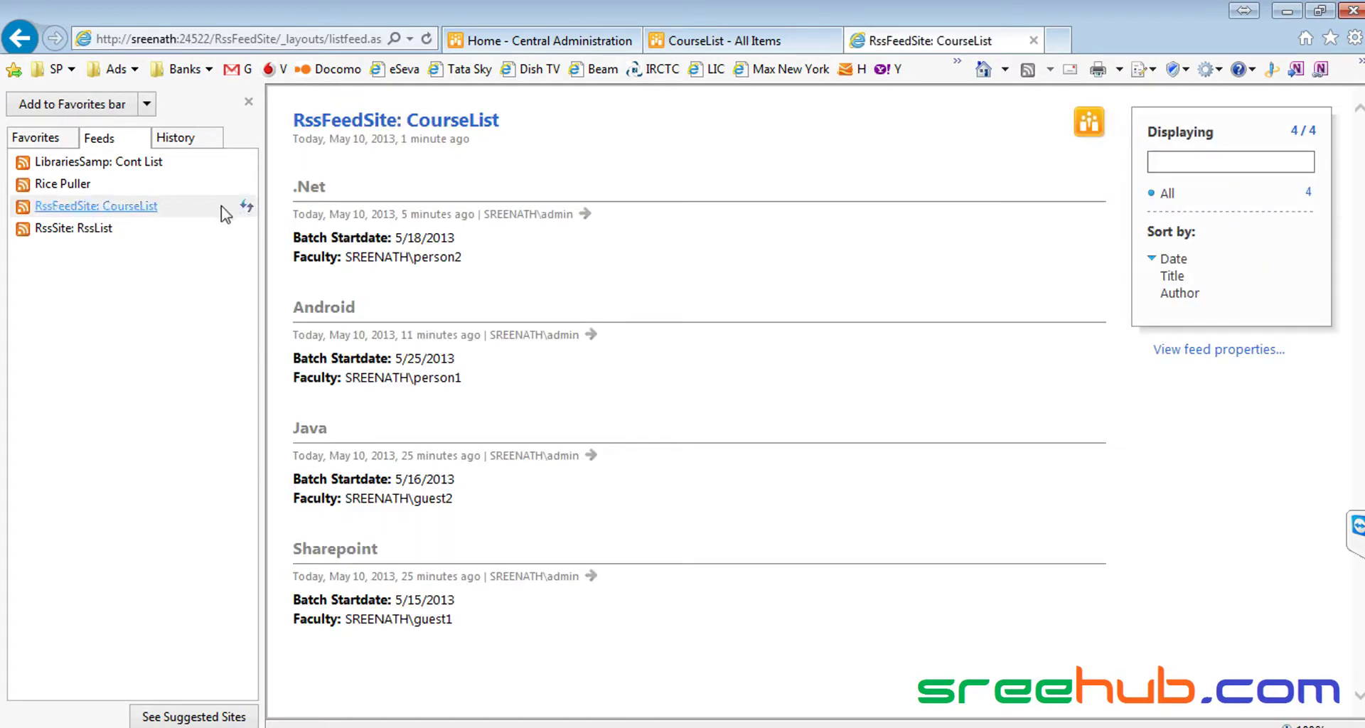
left_click(246, 207)
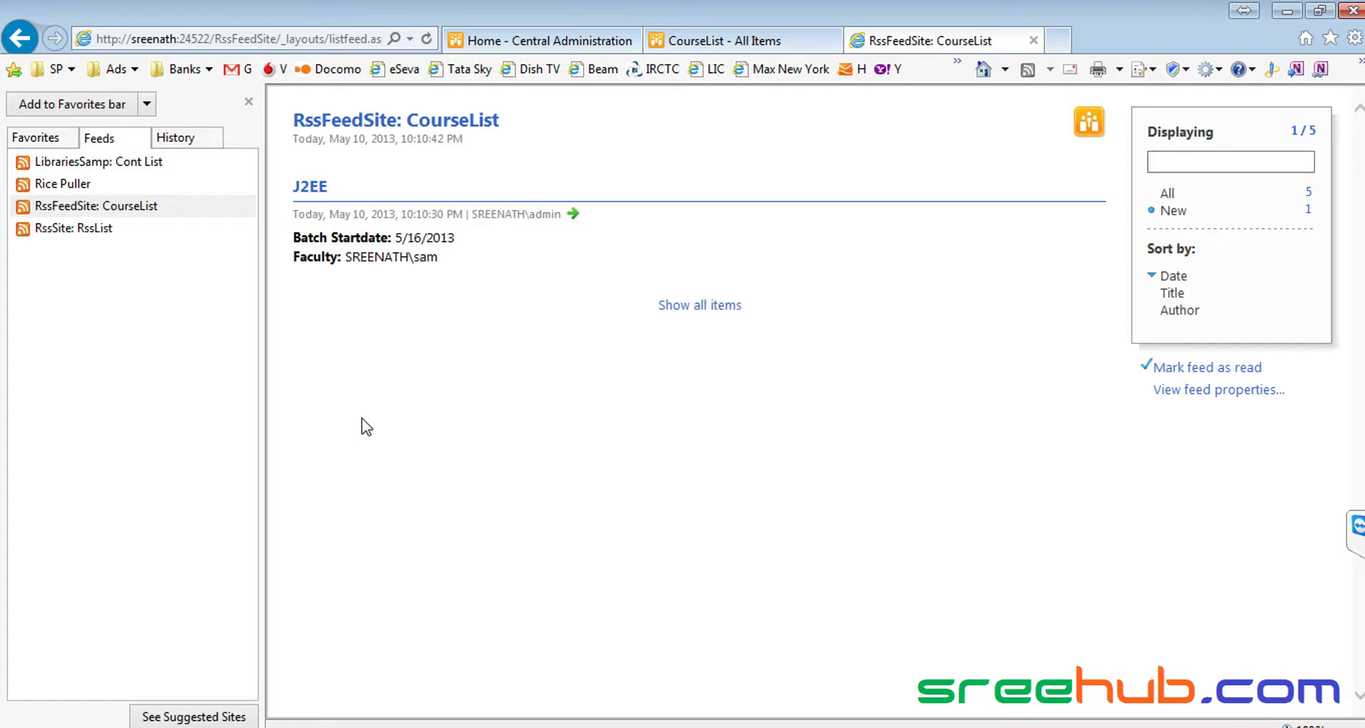
left_click(677, 304)
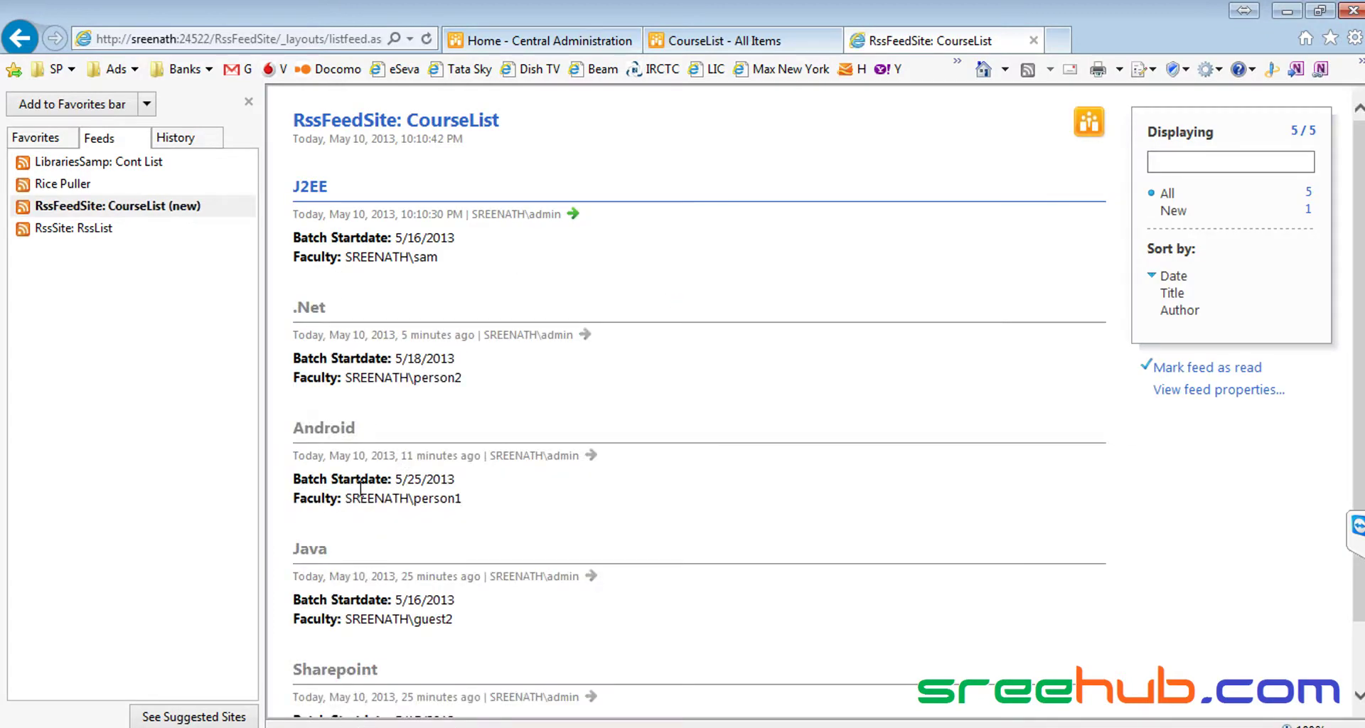
scroll(366, 441, "down", 1)
scroll(366, 441, "up", 1)
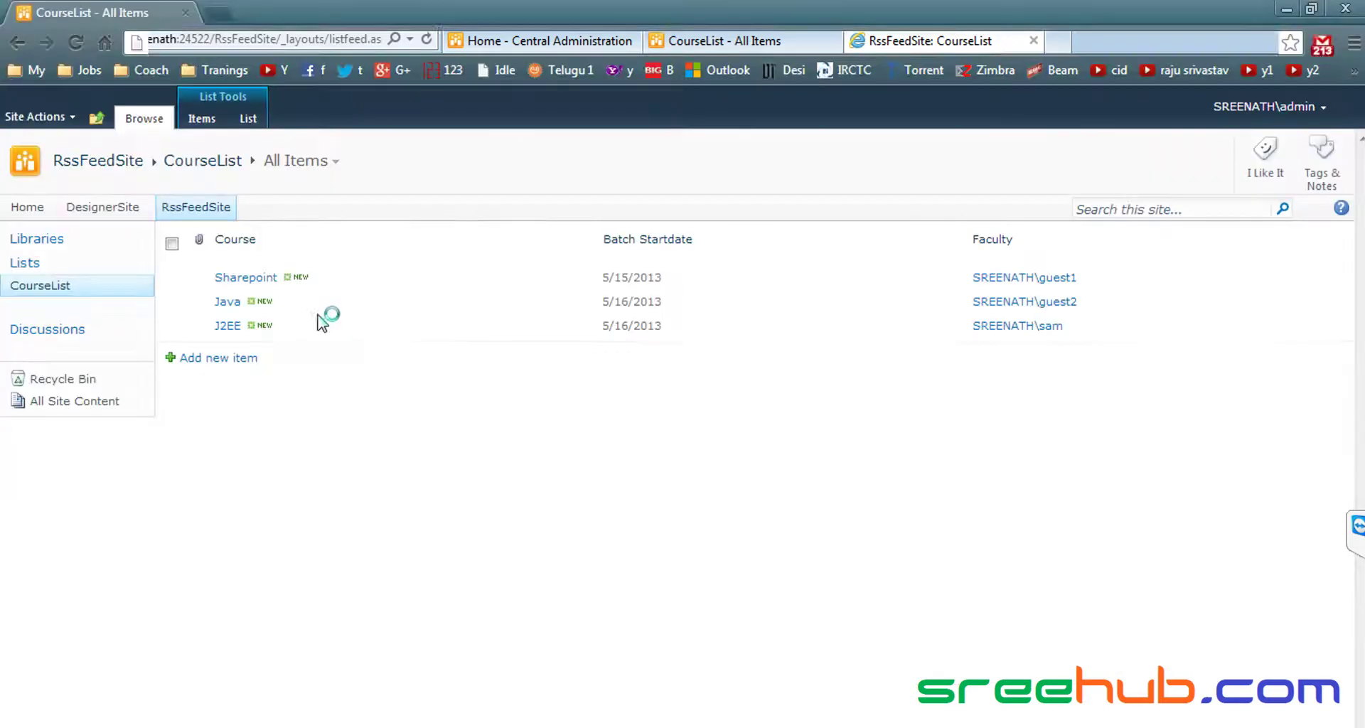
- Add a .Net item to CourseList with batch start date 5/25/2013 and the faculty member's account name
left_click(239, 359)
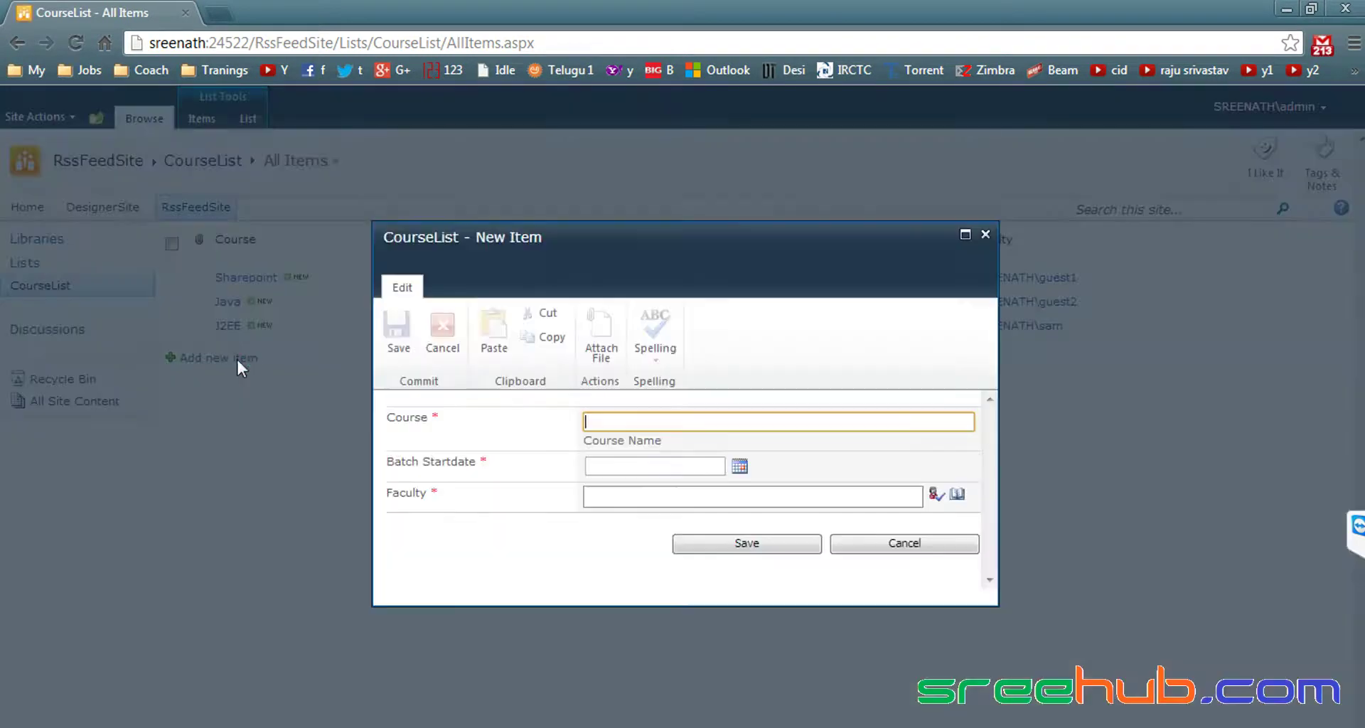
type(".")
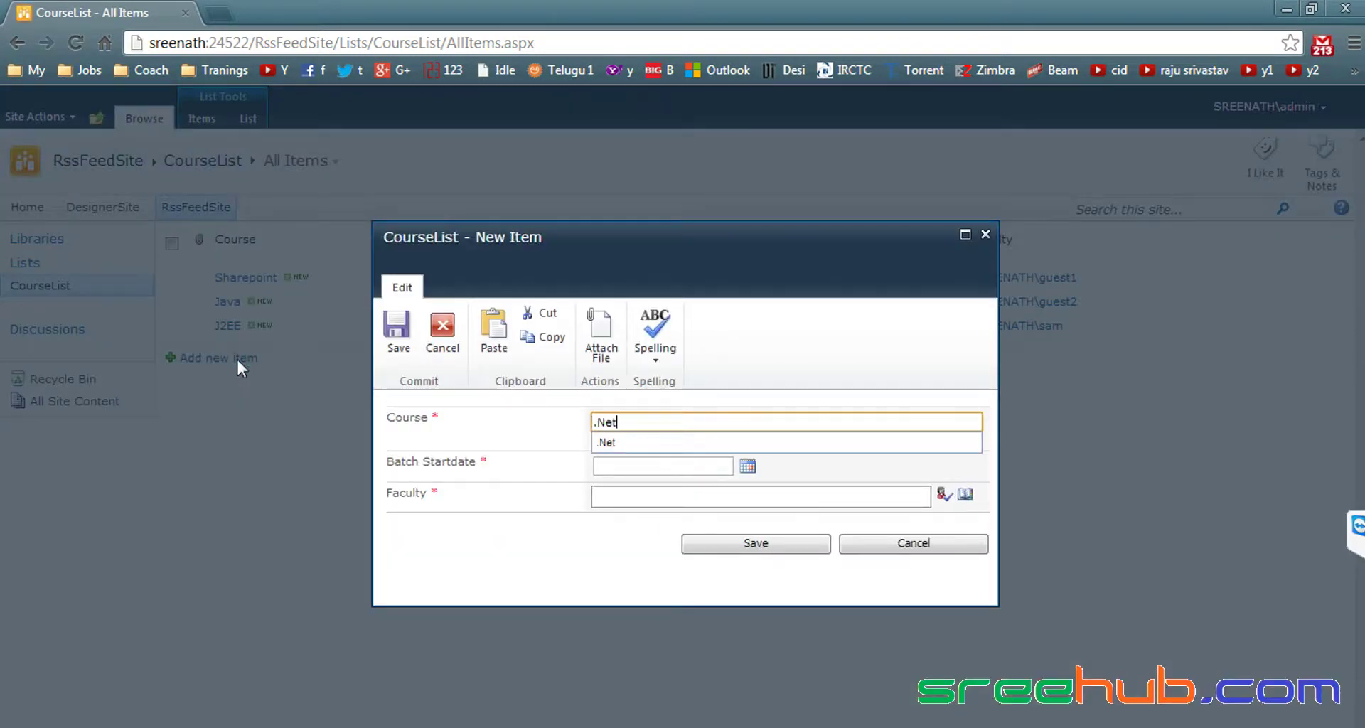
type("Net")
left_click(618, 437)
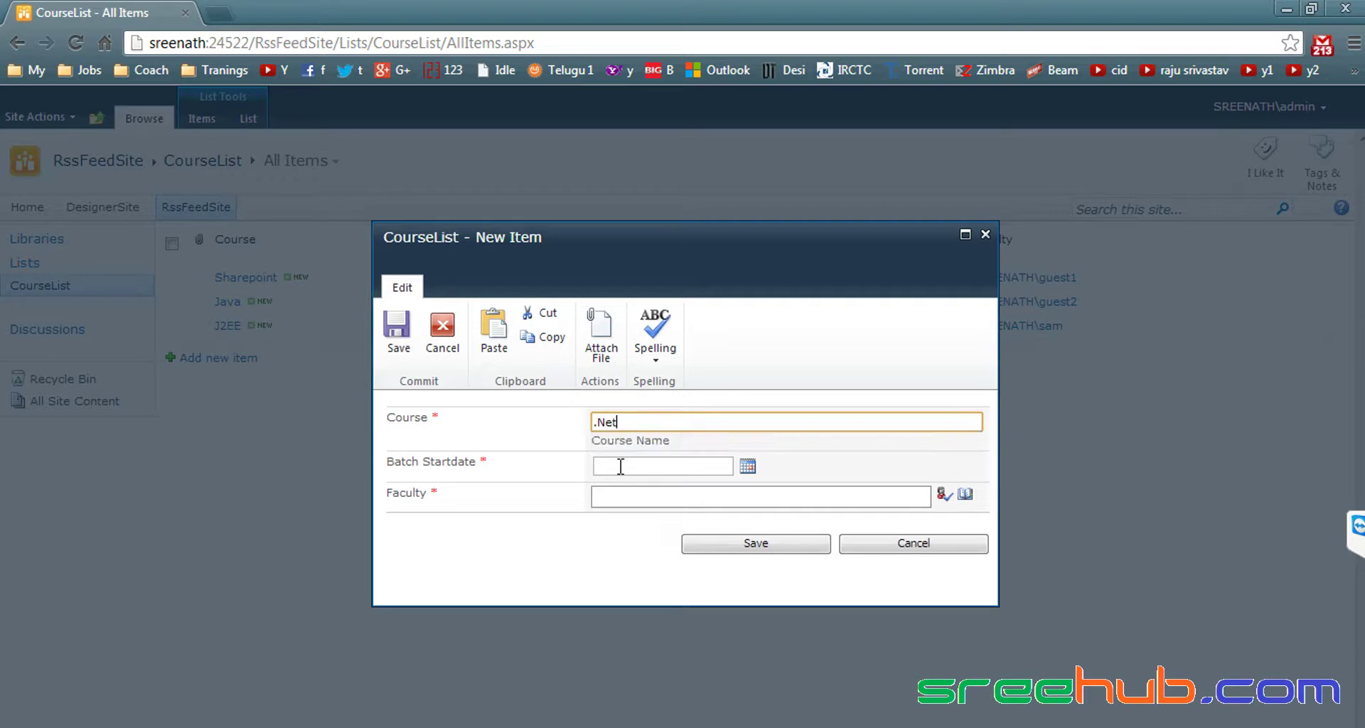
left_click(745, 466)
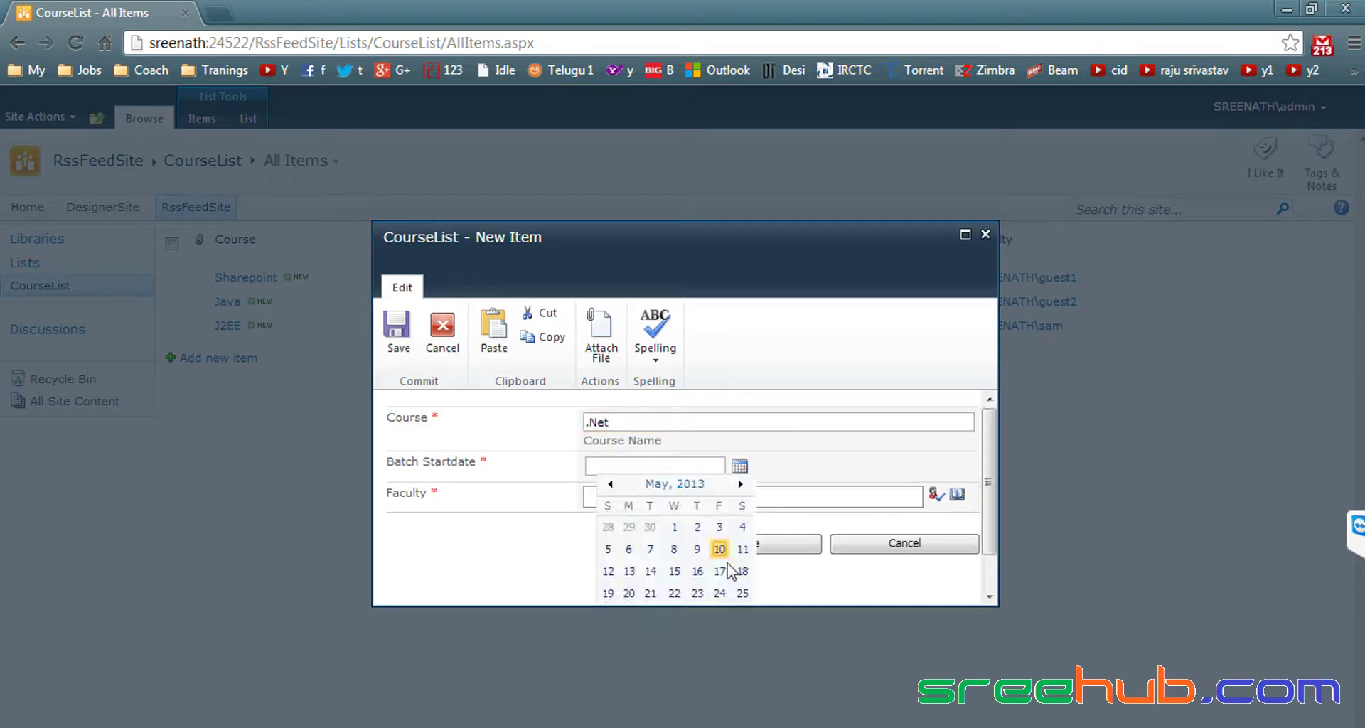
left_click(740, 597)
left_click(673, 497)
type("sam")
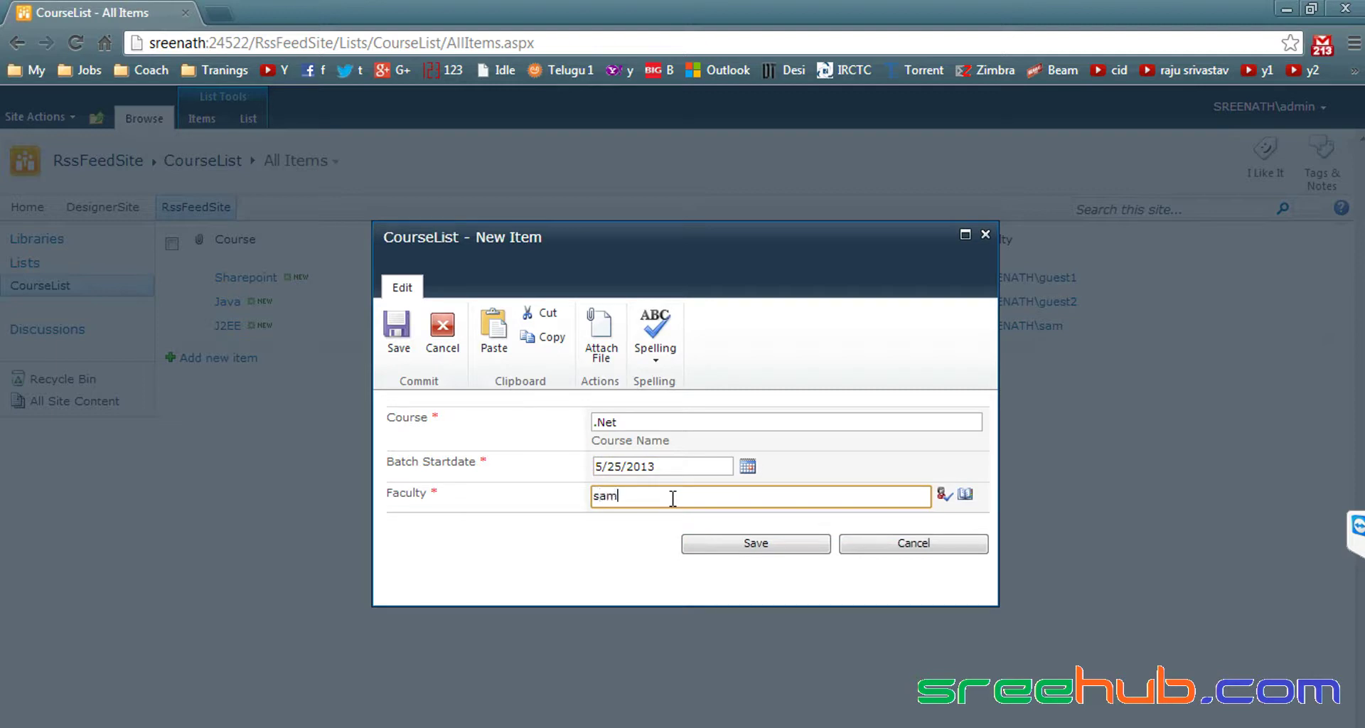
key("ctrl+k")
left_click(740, 548)
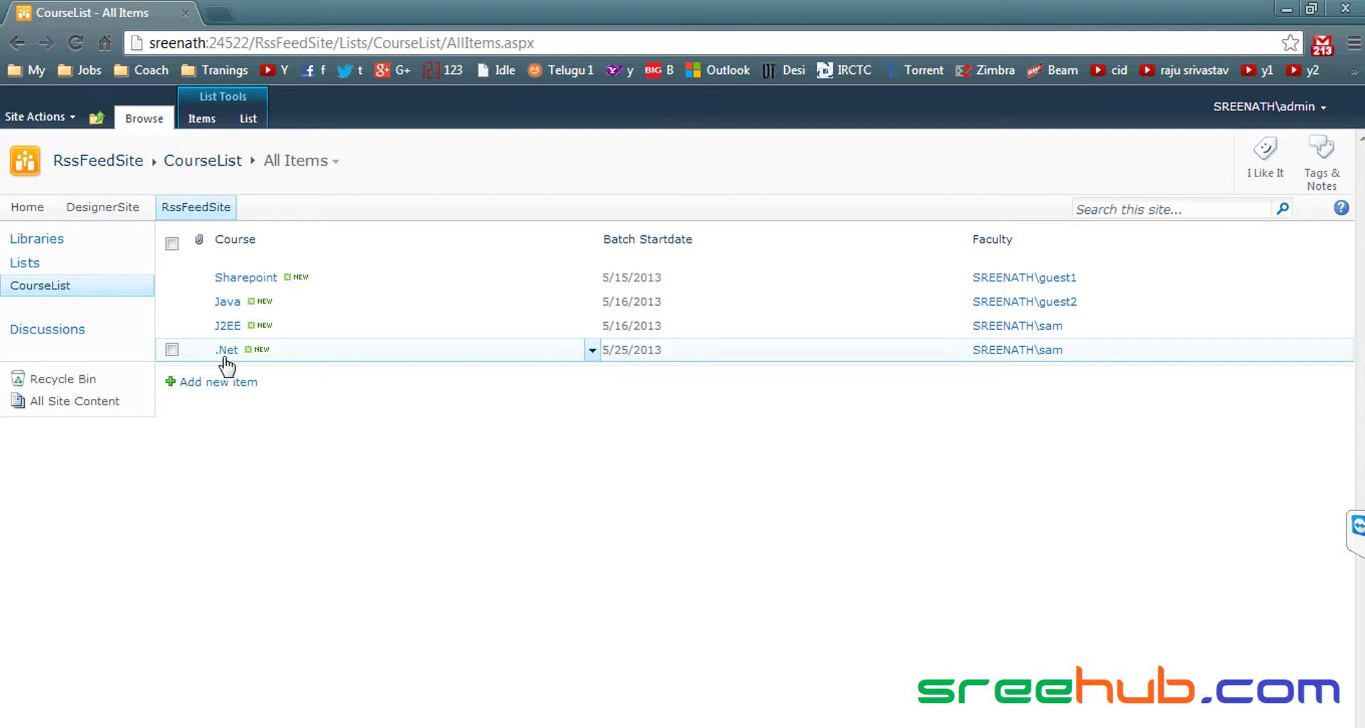
- Switch to Internet Explorer, refresh the CourseList feed and show all items instead of only the new one
key("alt+Tab")
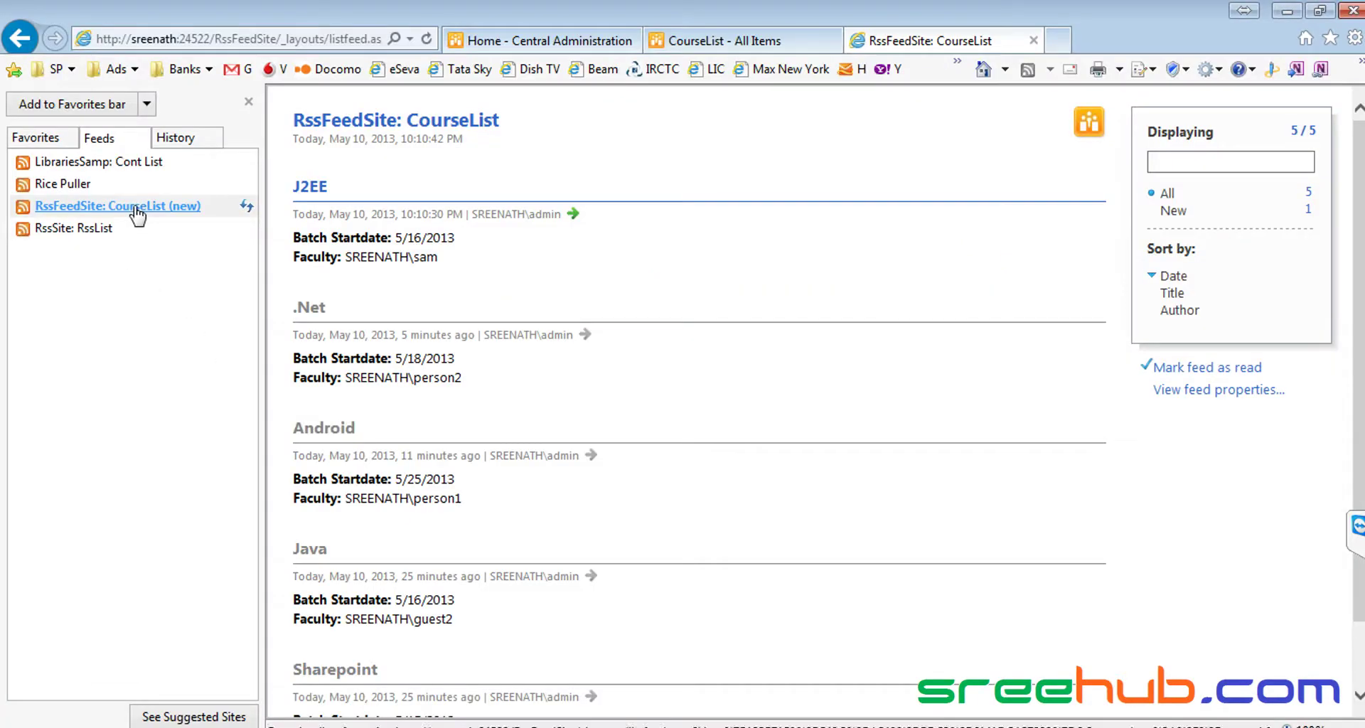
left_click(50, 206)
left_click(246, 206)
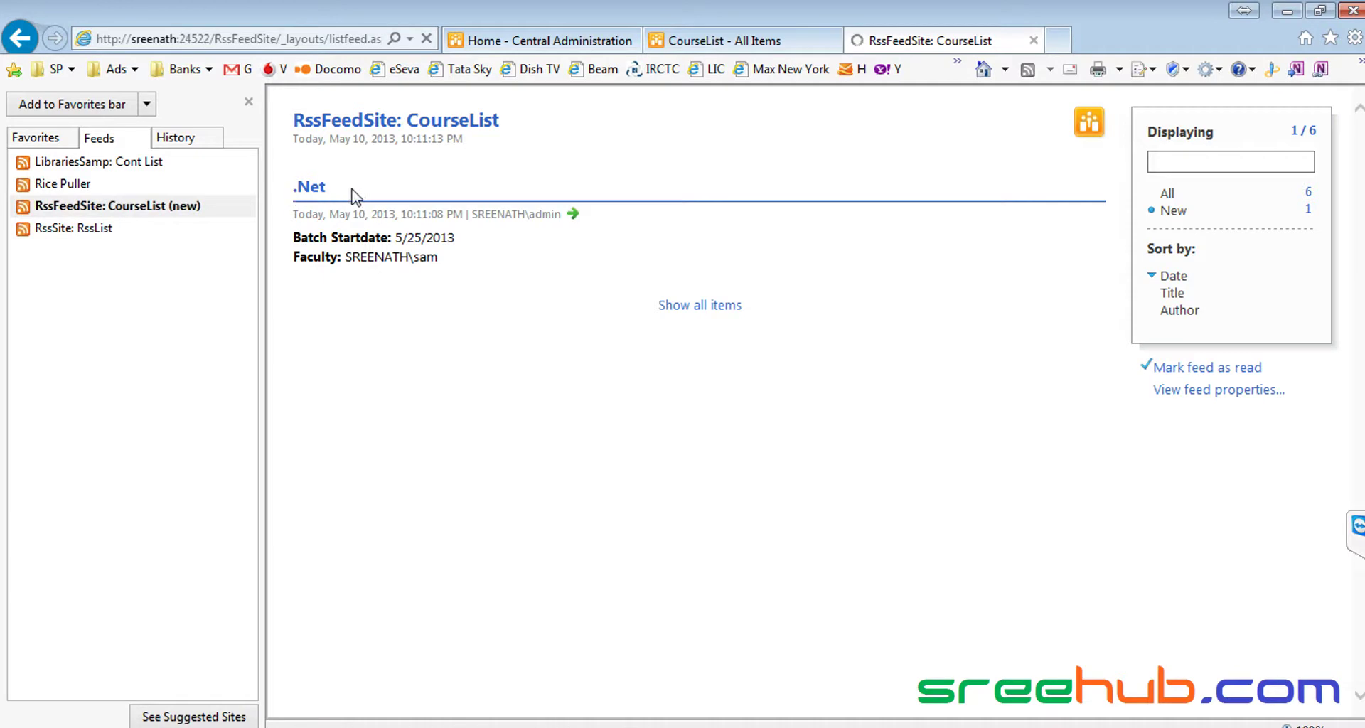
left_click(688, 307)
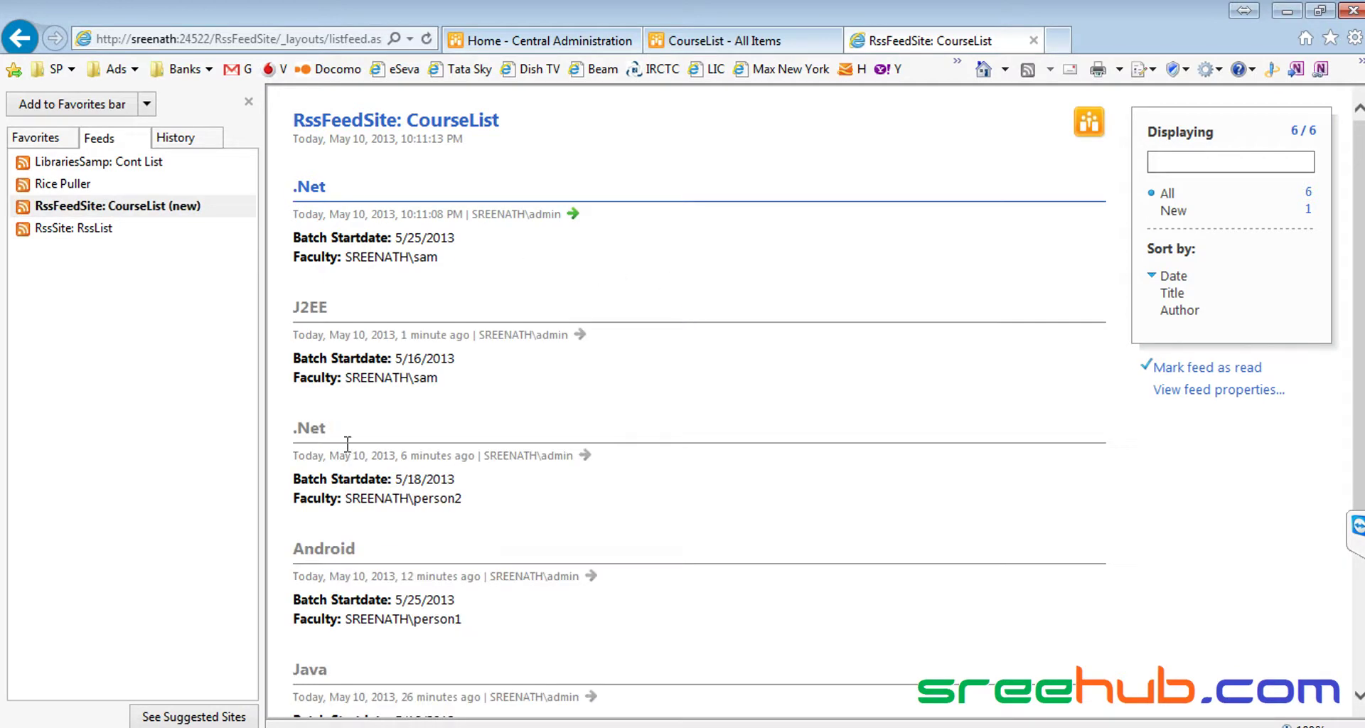
- Compare the older .Net entry in the feed with the newly added .Net entry
left_click_drag(479, 506, 284, 421)
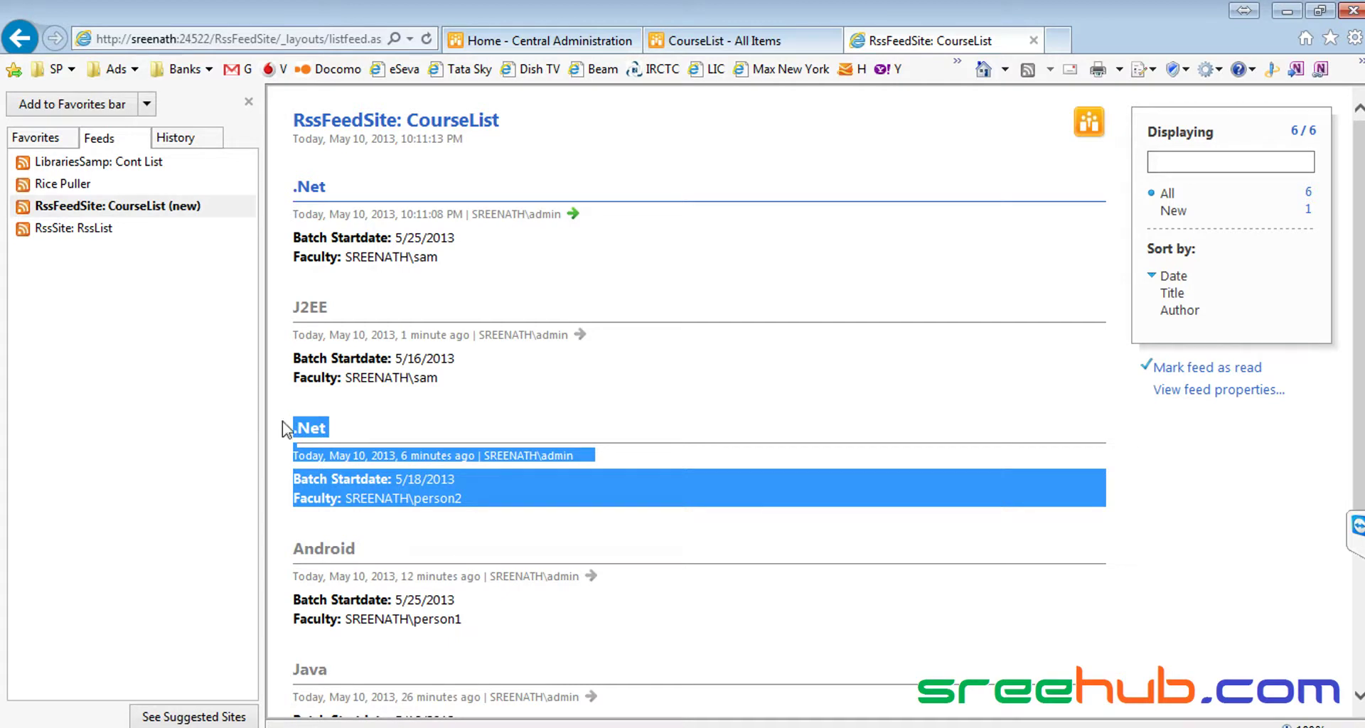
left_click(364, 429)
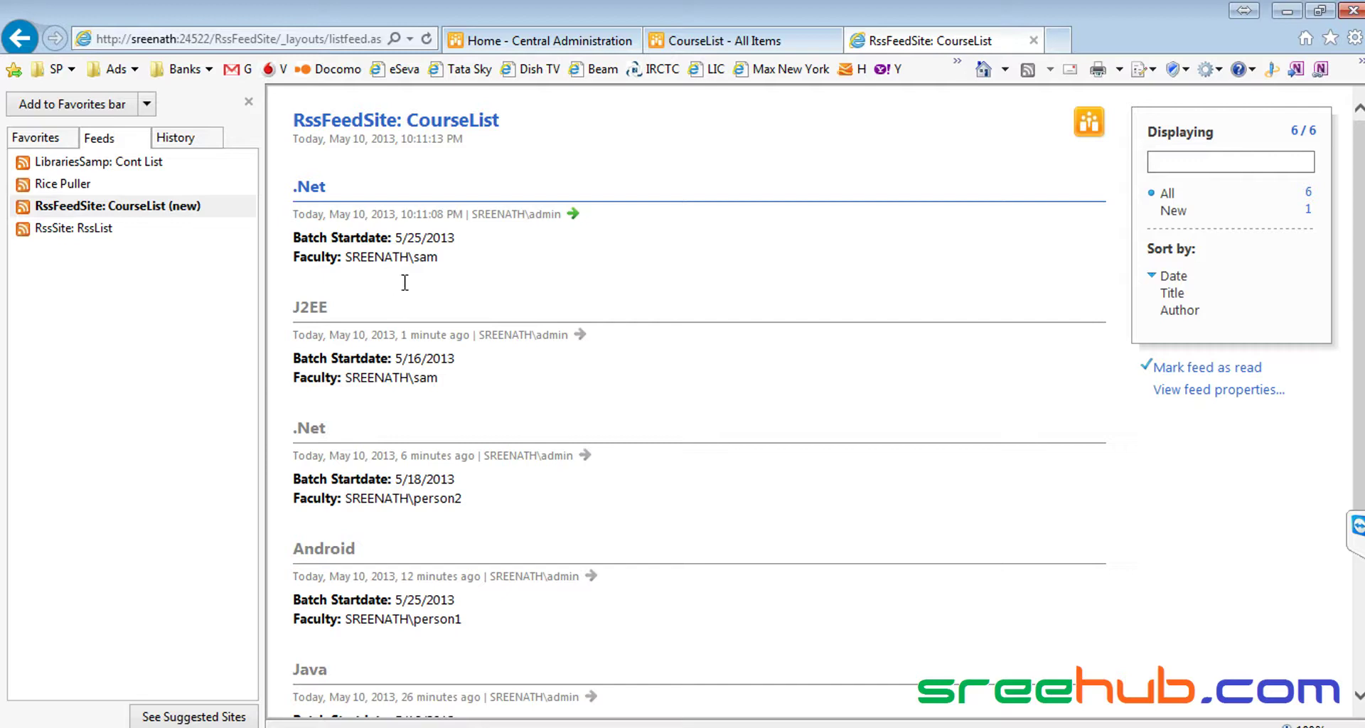
left_click_drag(463, 267, 265, 188)
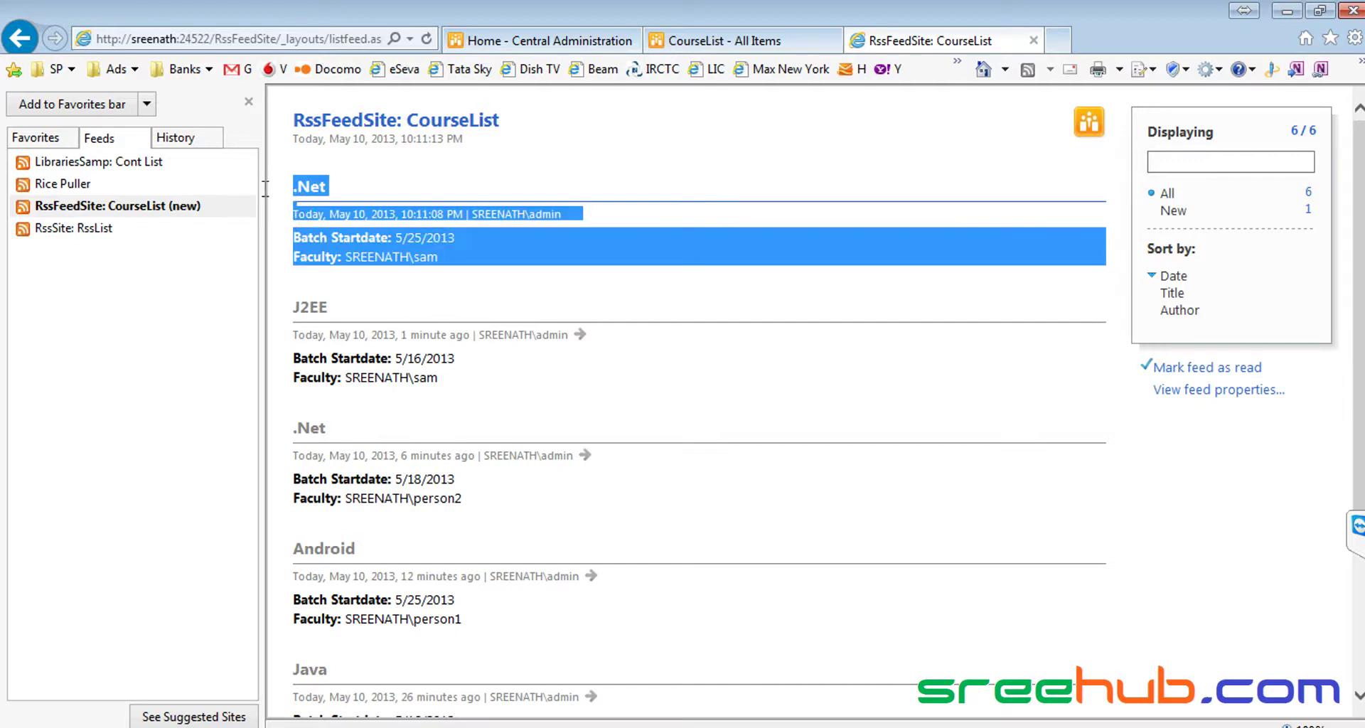
left_click(476, 270)
left_click_drag(521, 262, 282, 179)
left_click(497, 248)
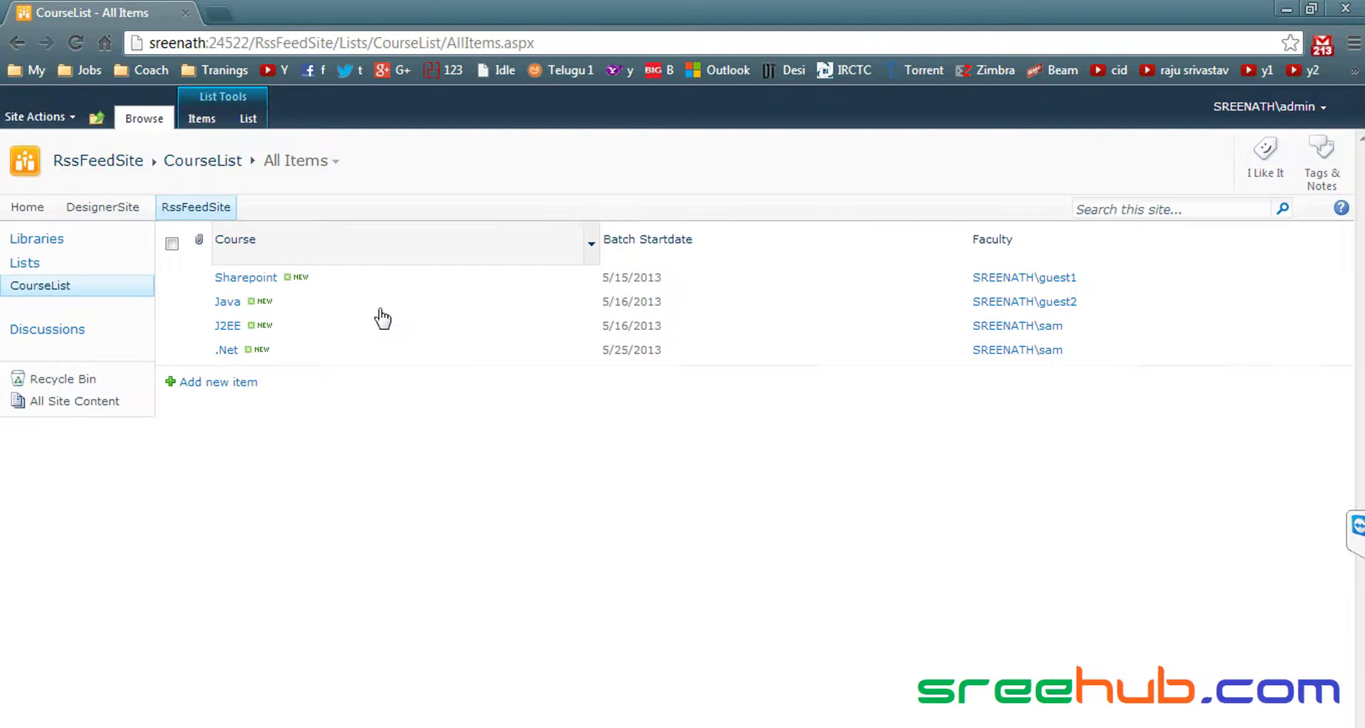
- Select all items in CourseList and delete them, sending them to the site Recycle Bin
left_click(172, 245)
left_click(238, 191)
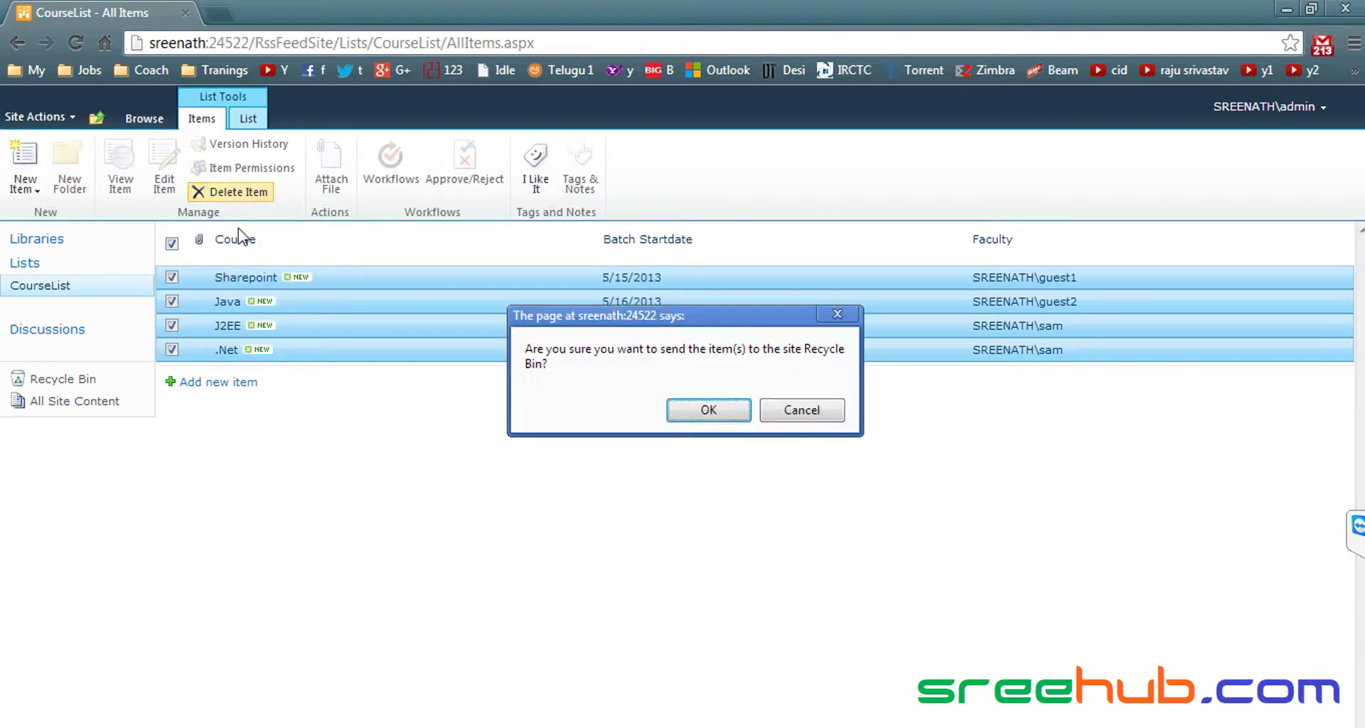
left_click(671, 413)
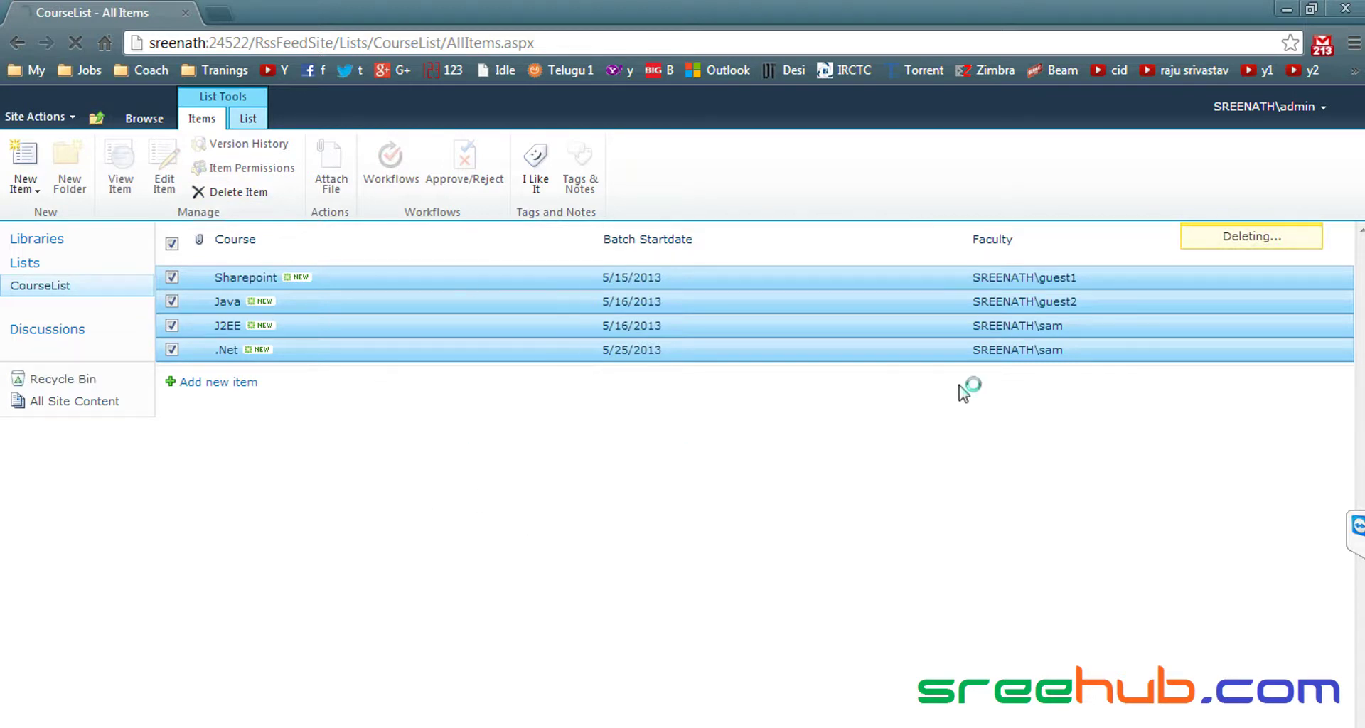
- Switch to Internet Explorer, reopen the CourseList feed and check which entries it lists
key("alt+Tab")
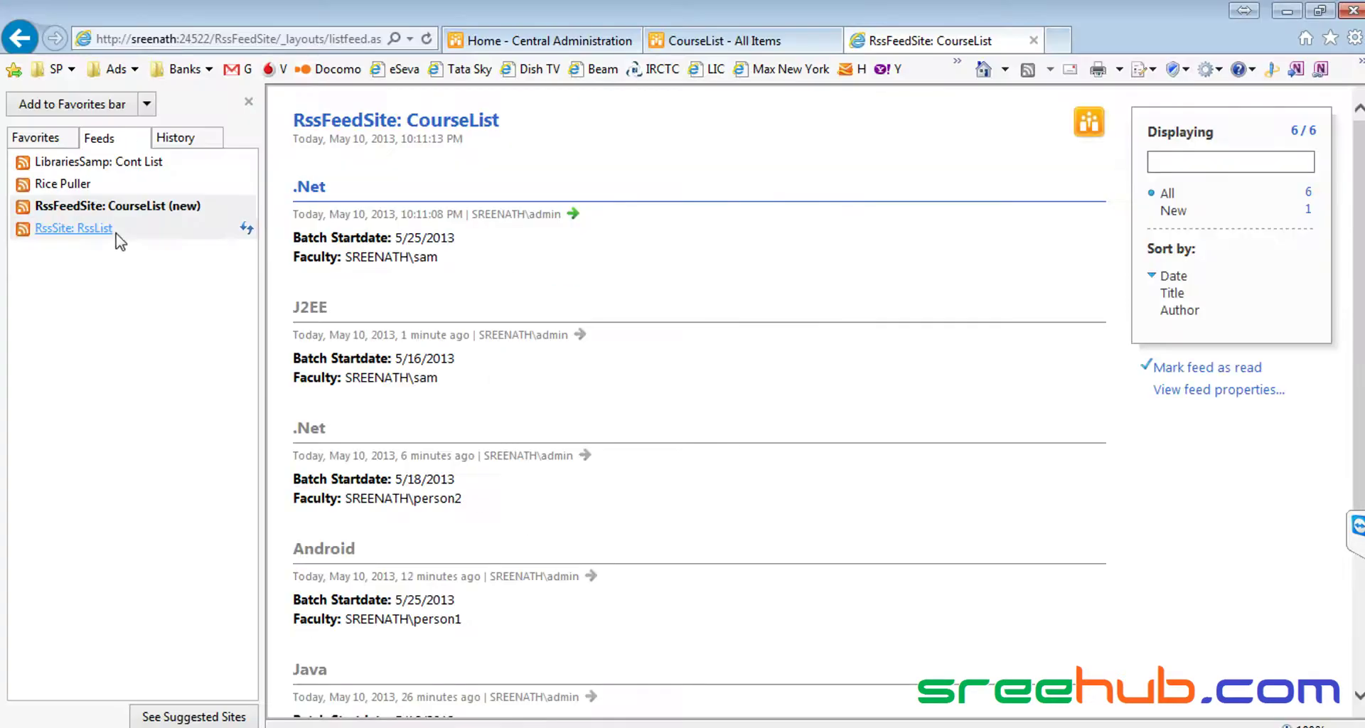
left_click(107, 206)
scroll(405, 287, "down", 3)
scroll(404, 287, "up", 3)
- Switch to Chrome and add a Java item to CourseList with batch start date 5/15/2013 and faculty guest1
key("alt+Tab")
left_click(204, 304)
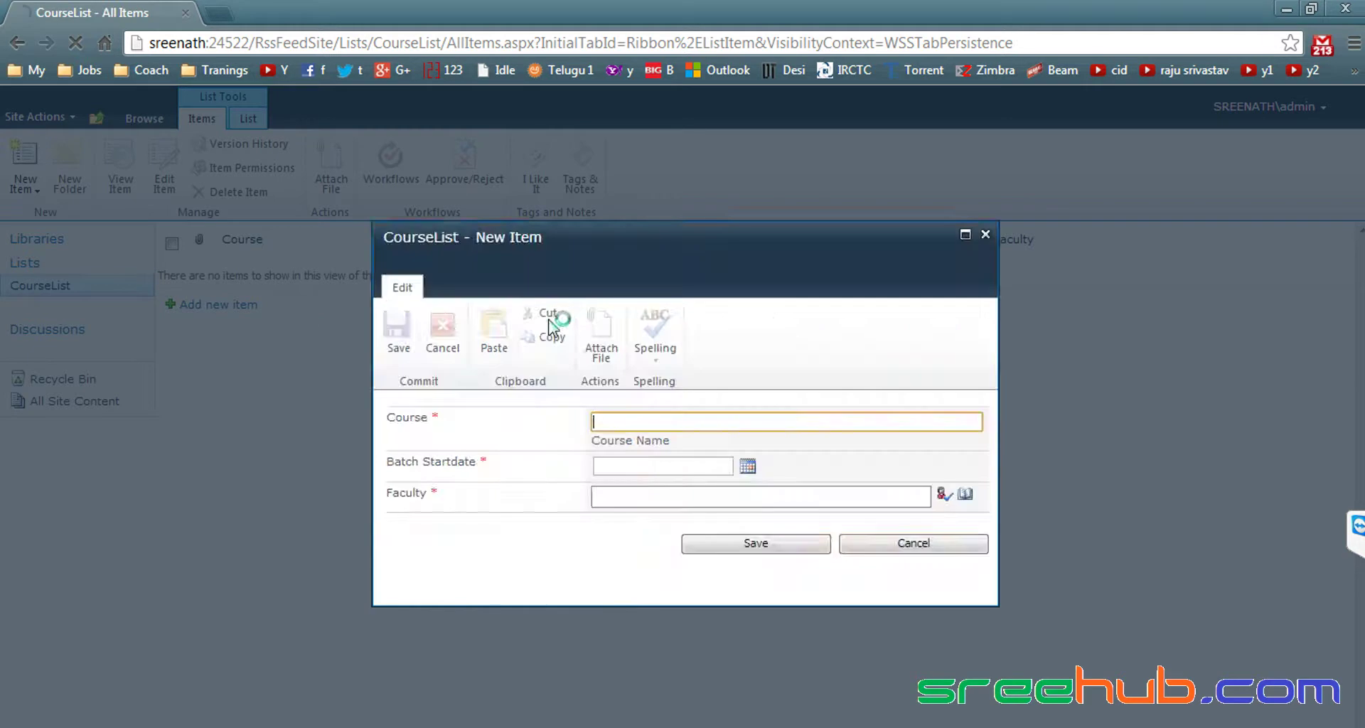
type("J")
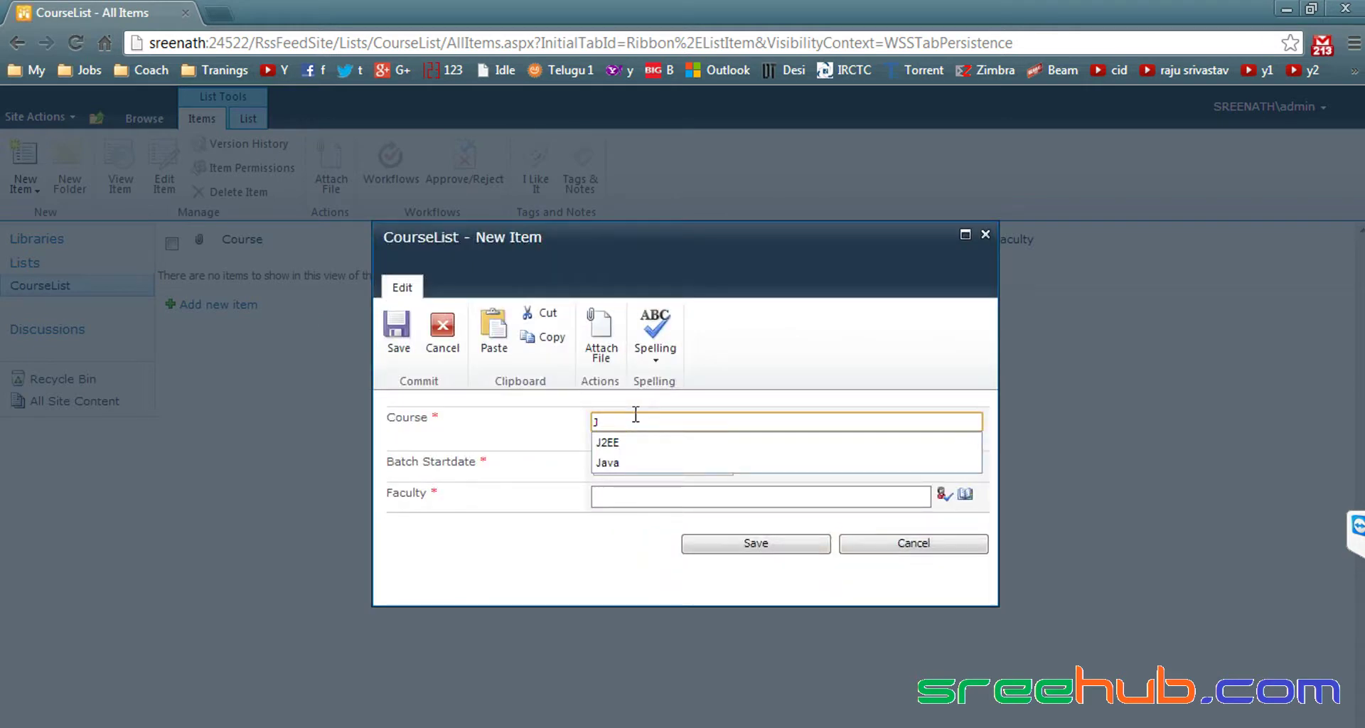
left_click(635, 462)
left_click(747, 465)
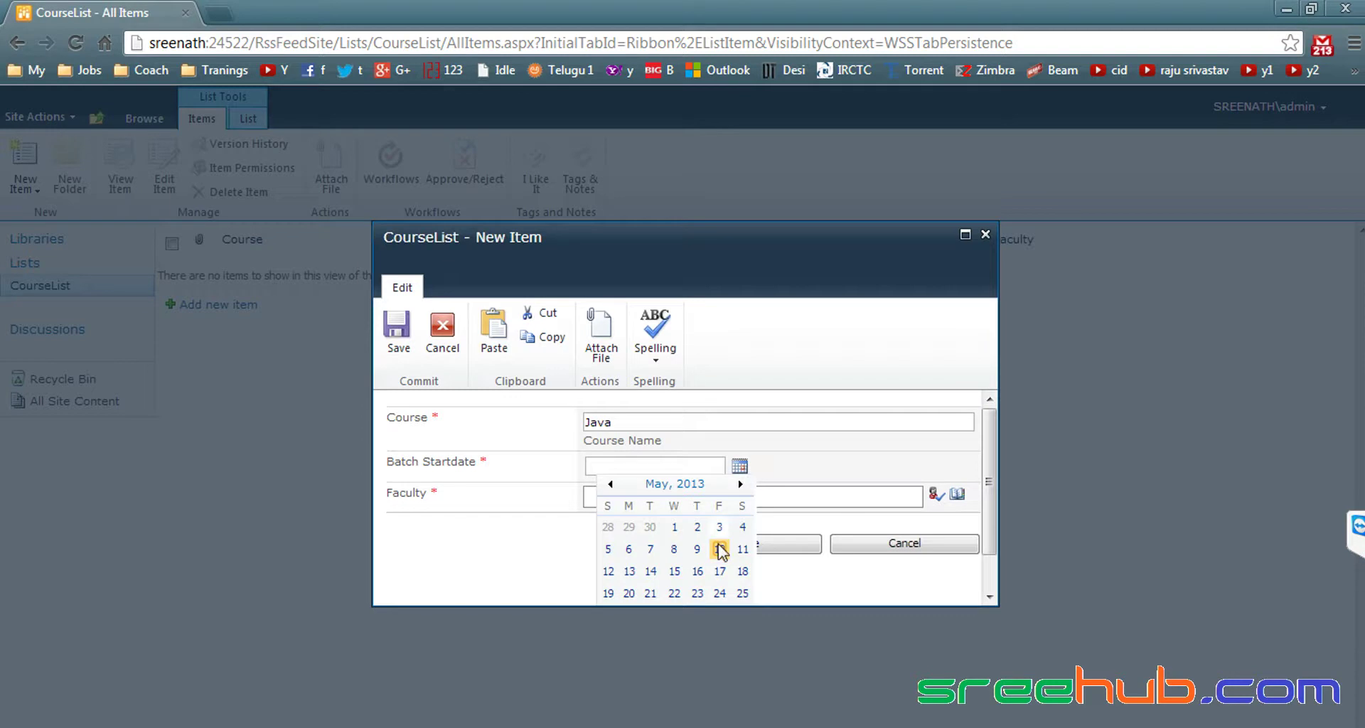
left_click(674, 571)
left_click(651, 496)
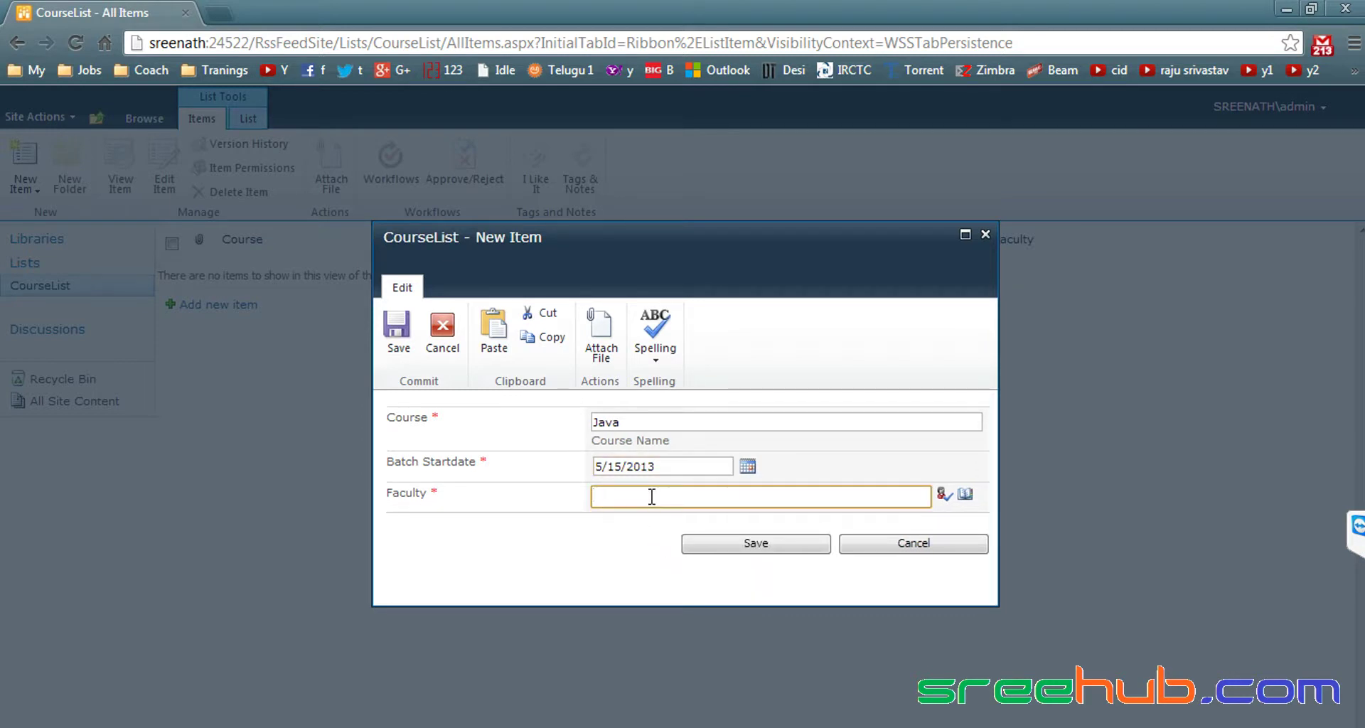
type("guest1")
key("ctrl+k")
left_click(723, 544)
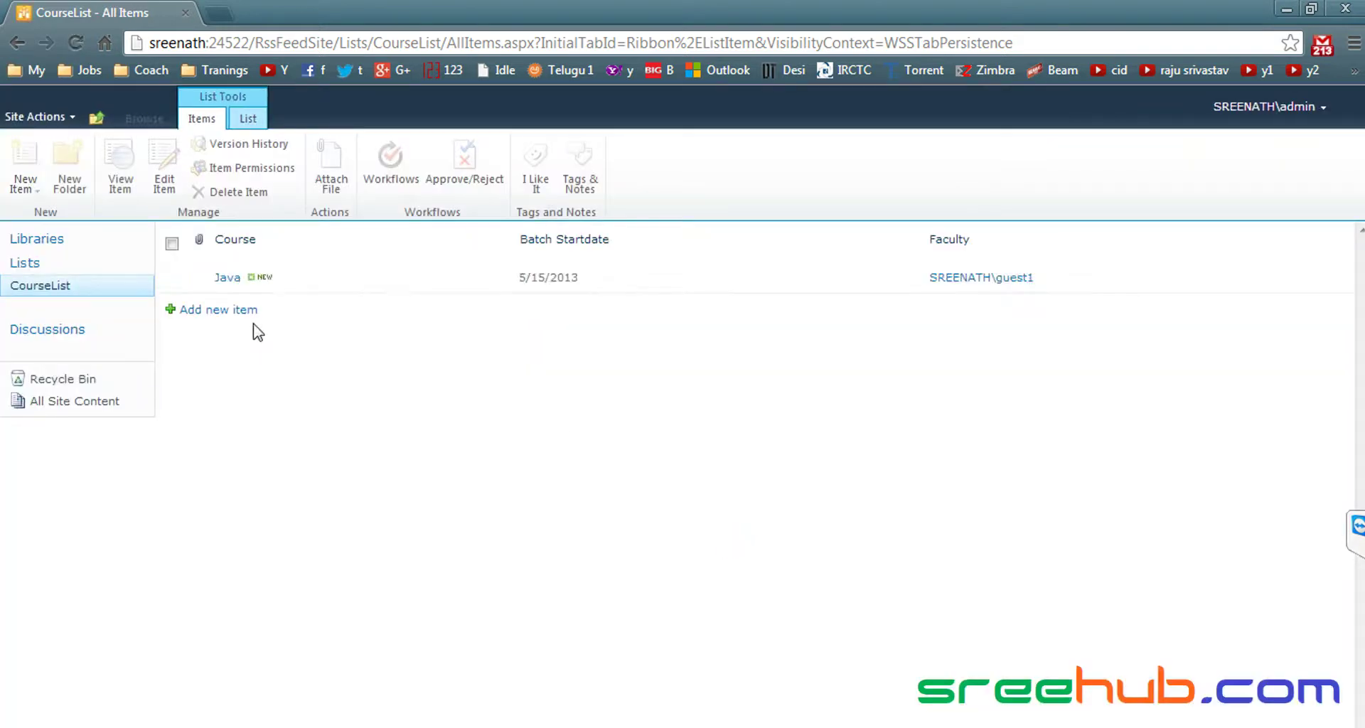
- Add a Sharepoint item to CourseList with batch start date 5/25/2013 and faculty guest2
left_click(242, 311)
type("Shq")
key("BackSpace")
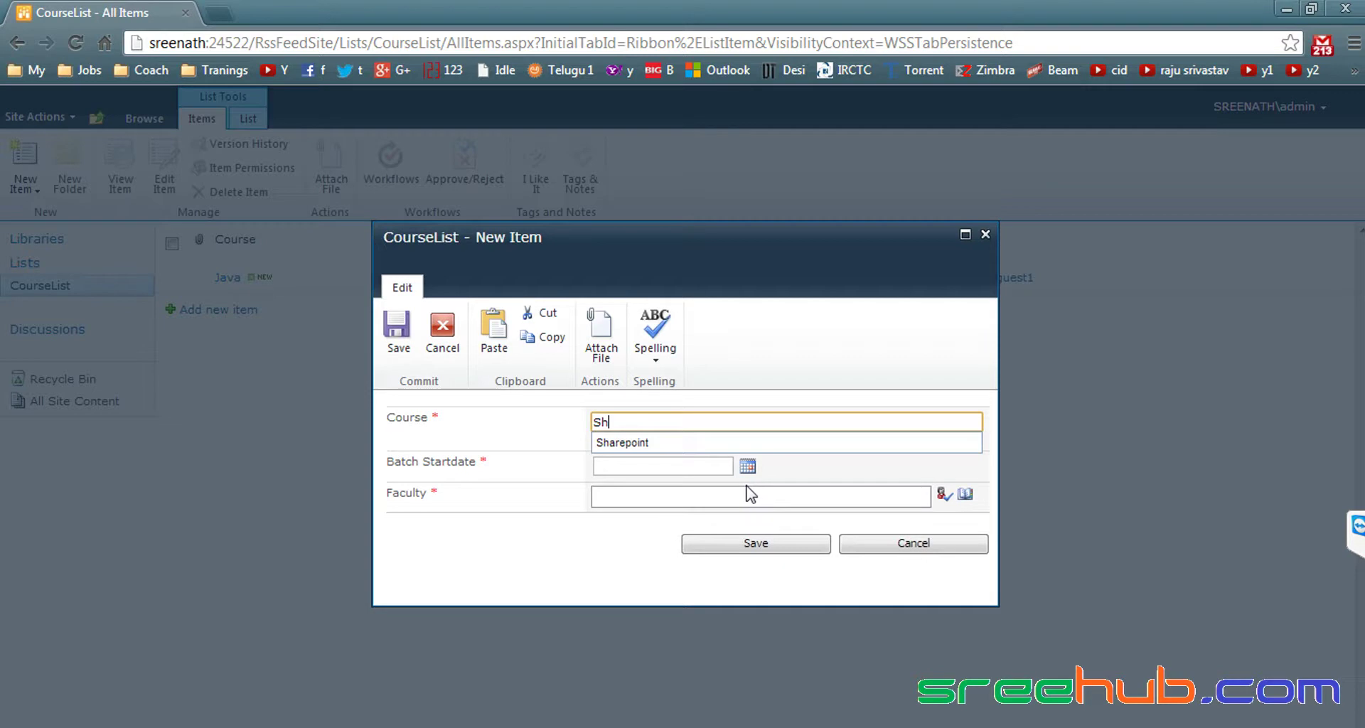
left_click(706, 452)
left_click(728, 469)
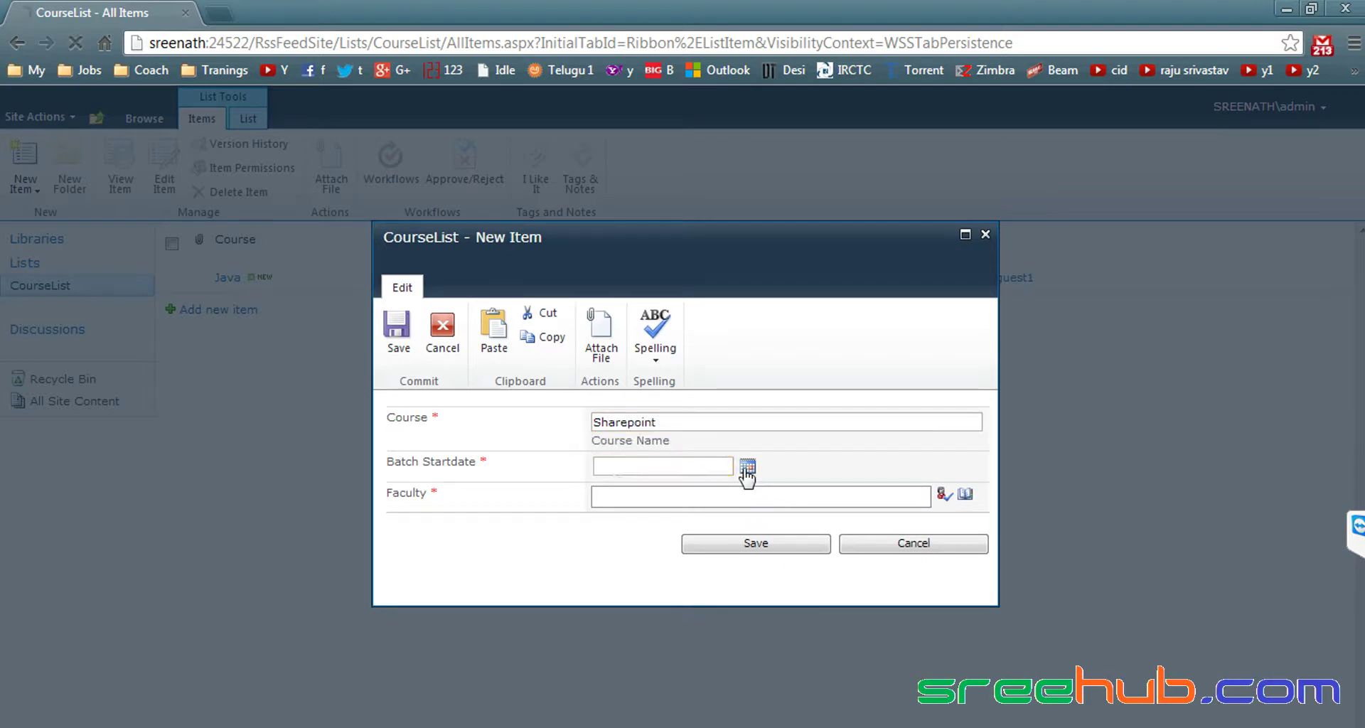
left_click(748, 466)
left_click(745, 592)
left_click(701, 498)
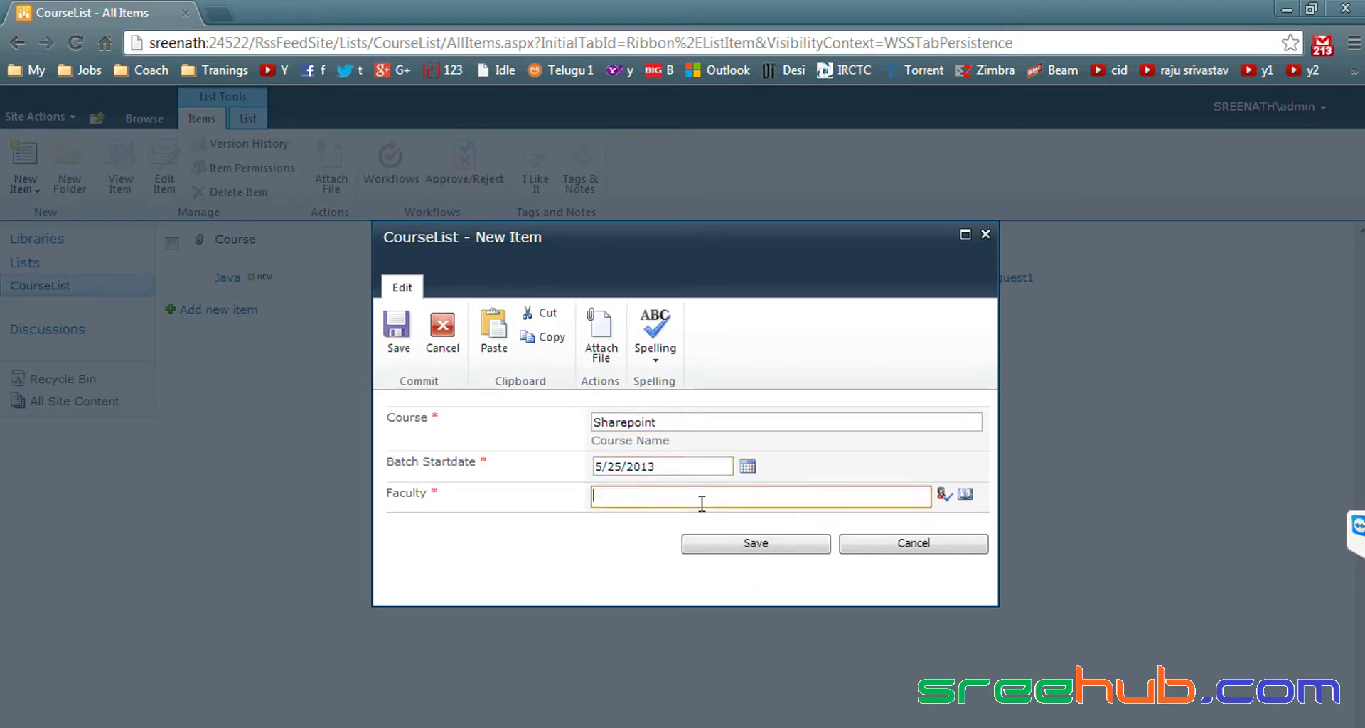
type("guest2")
key("ctrl+k")
left_click(743, 545)
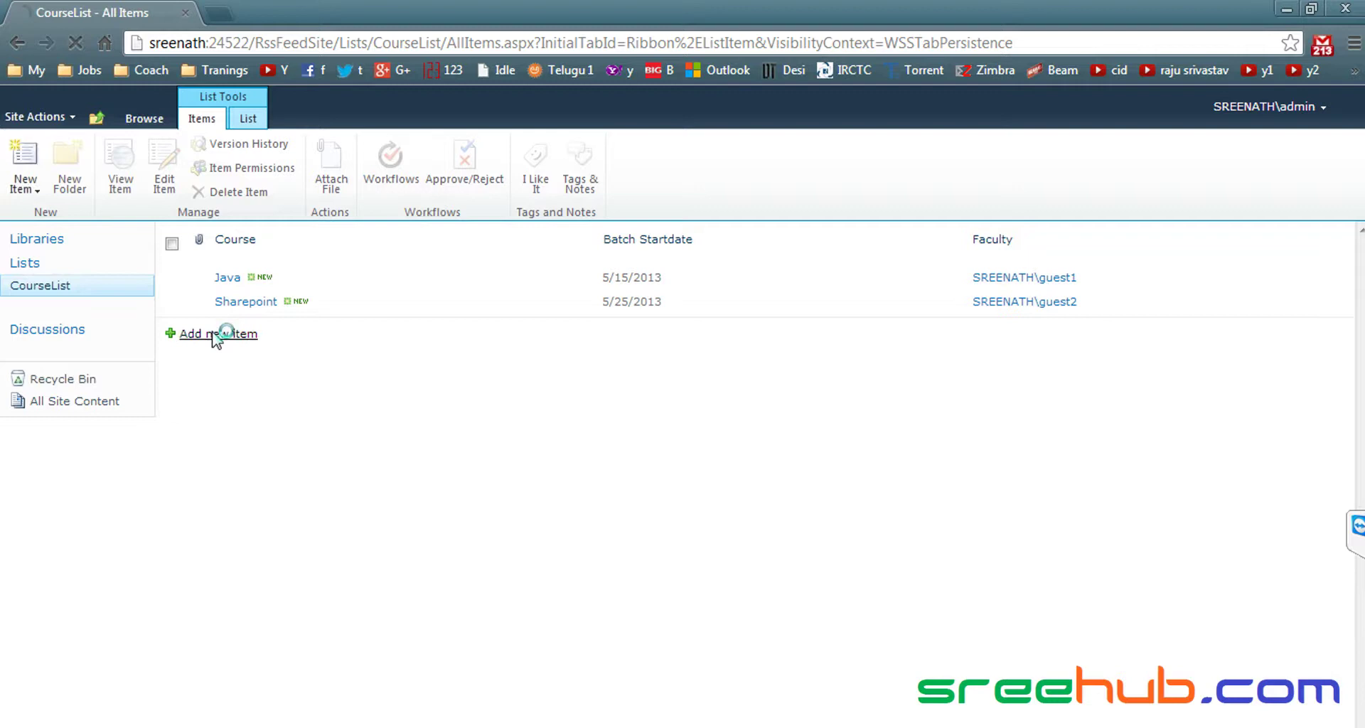
- Add a .Net item to CourseList with batch start date 5/16/2013 and a faculty member's account name
left_click(215, 335)
type(".")
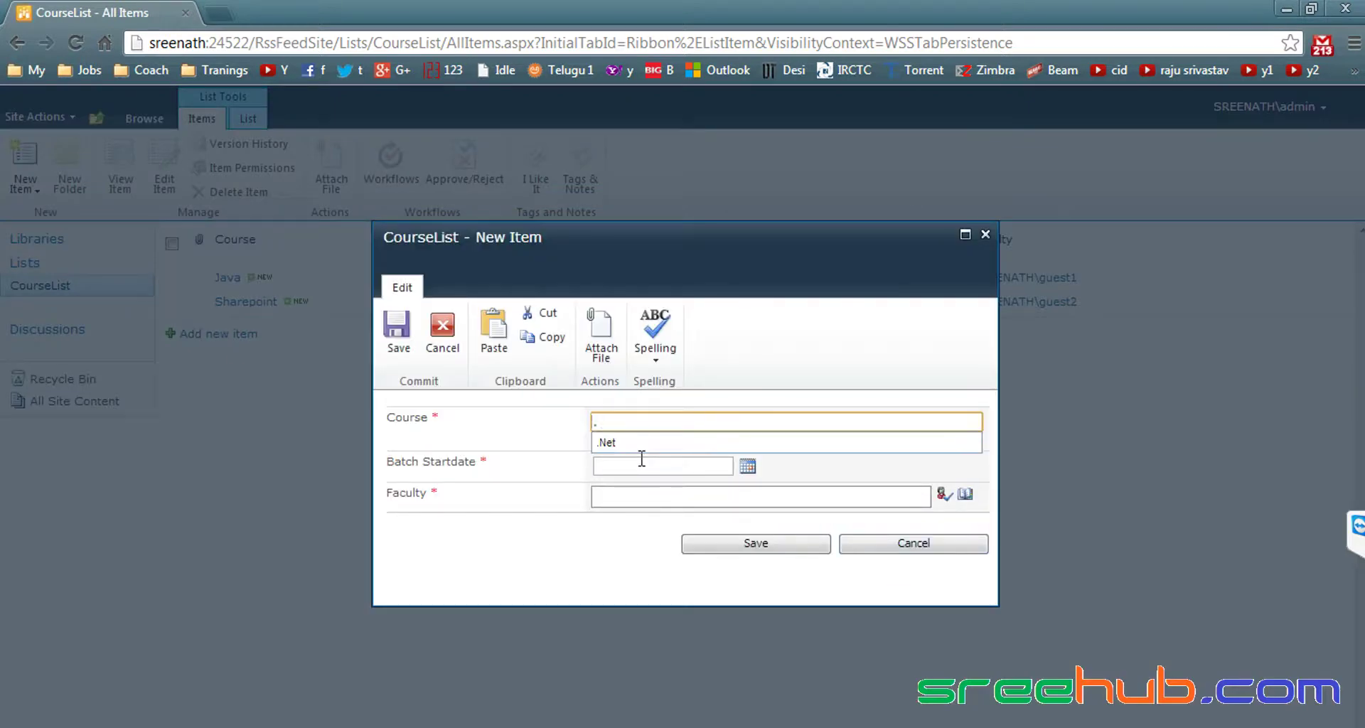
left_click(640, 443)
left_click(746, 466)
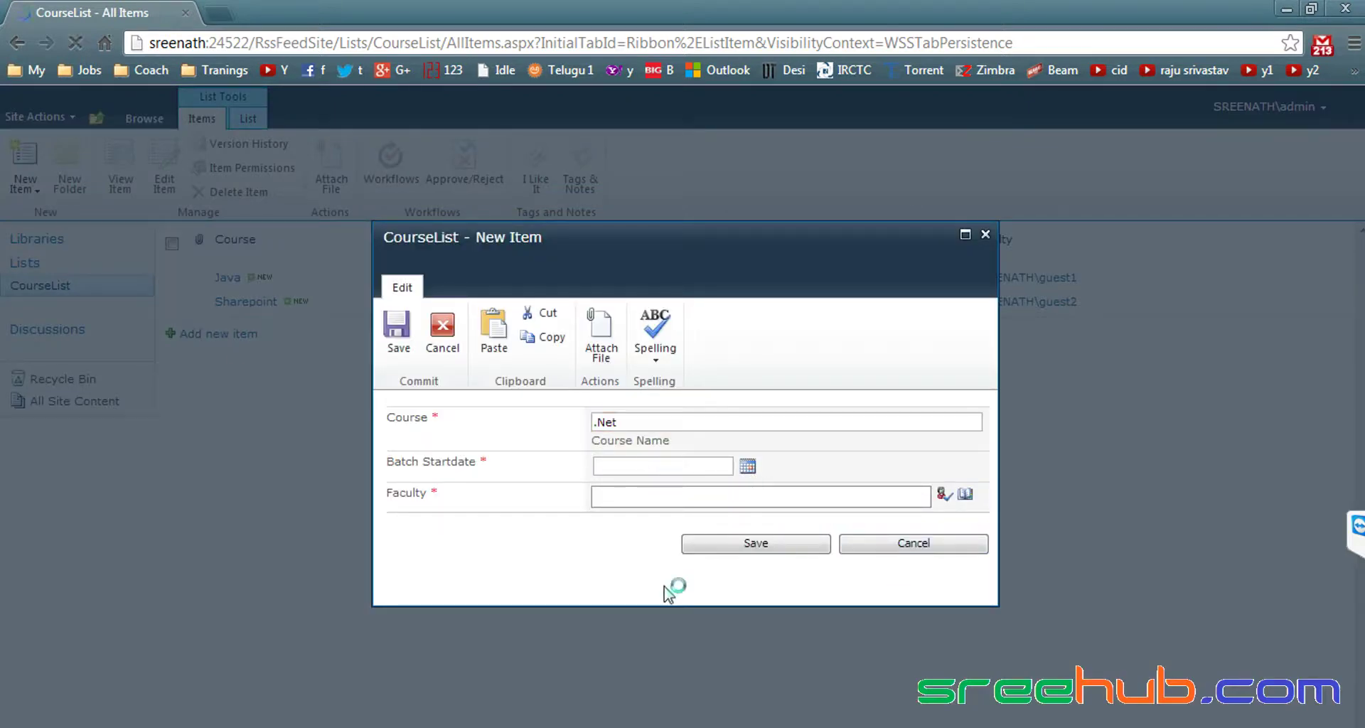
left_click(700, 569)
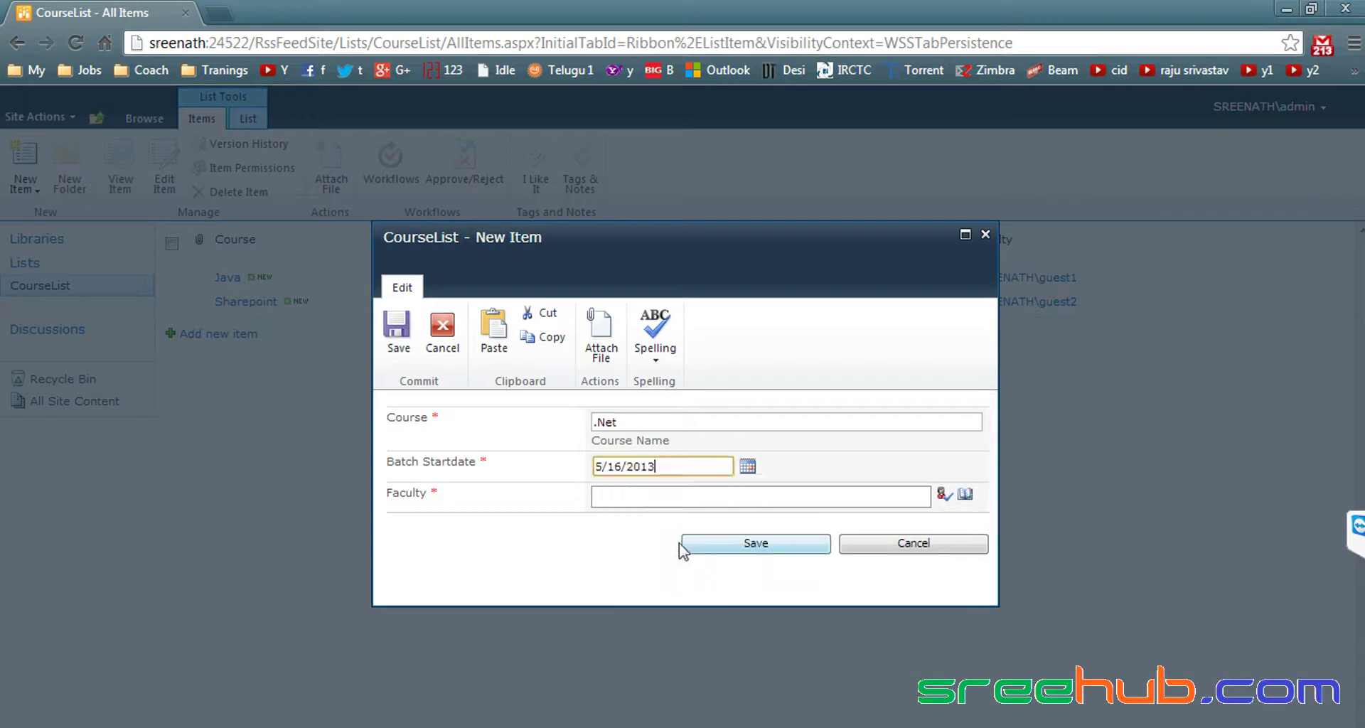
left_click(657, 498)
type("sam")
key("ctrl+k")
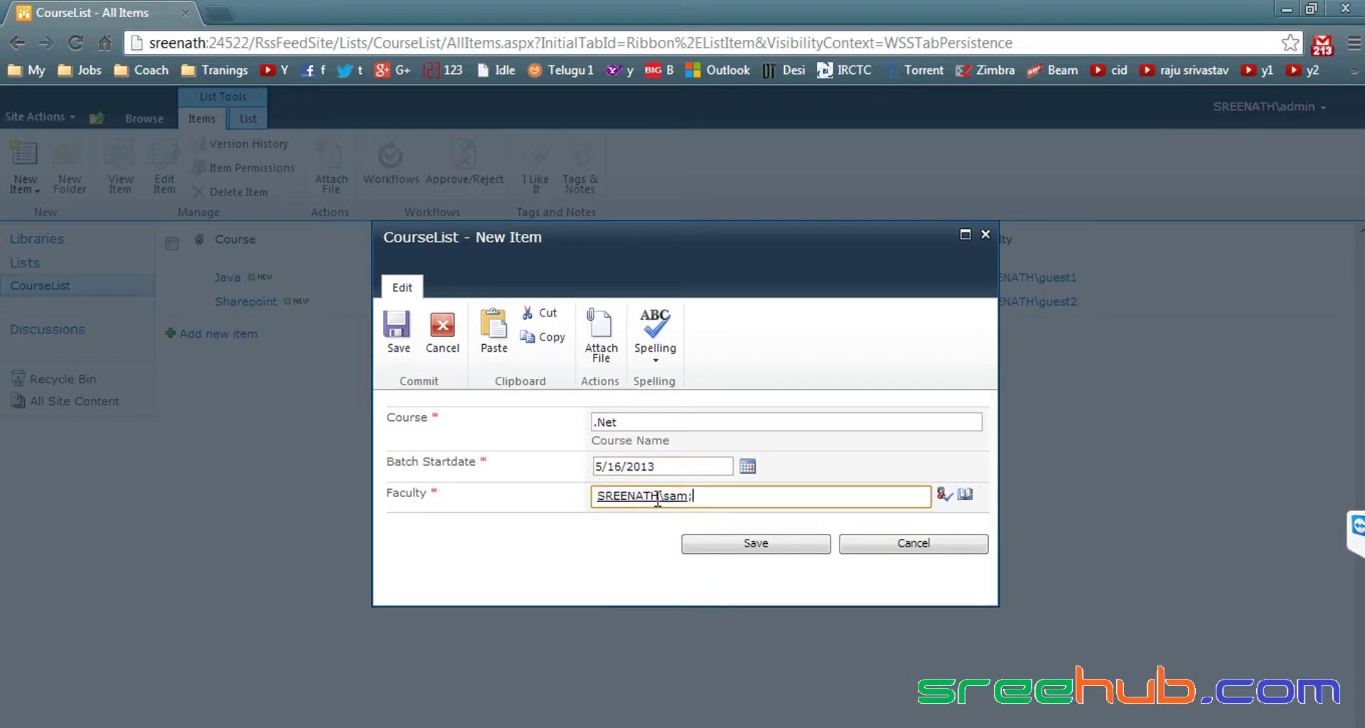
left_click(796, 543)
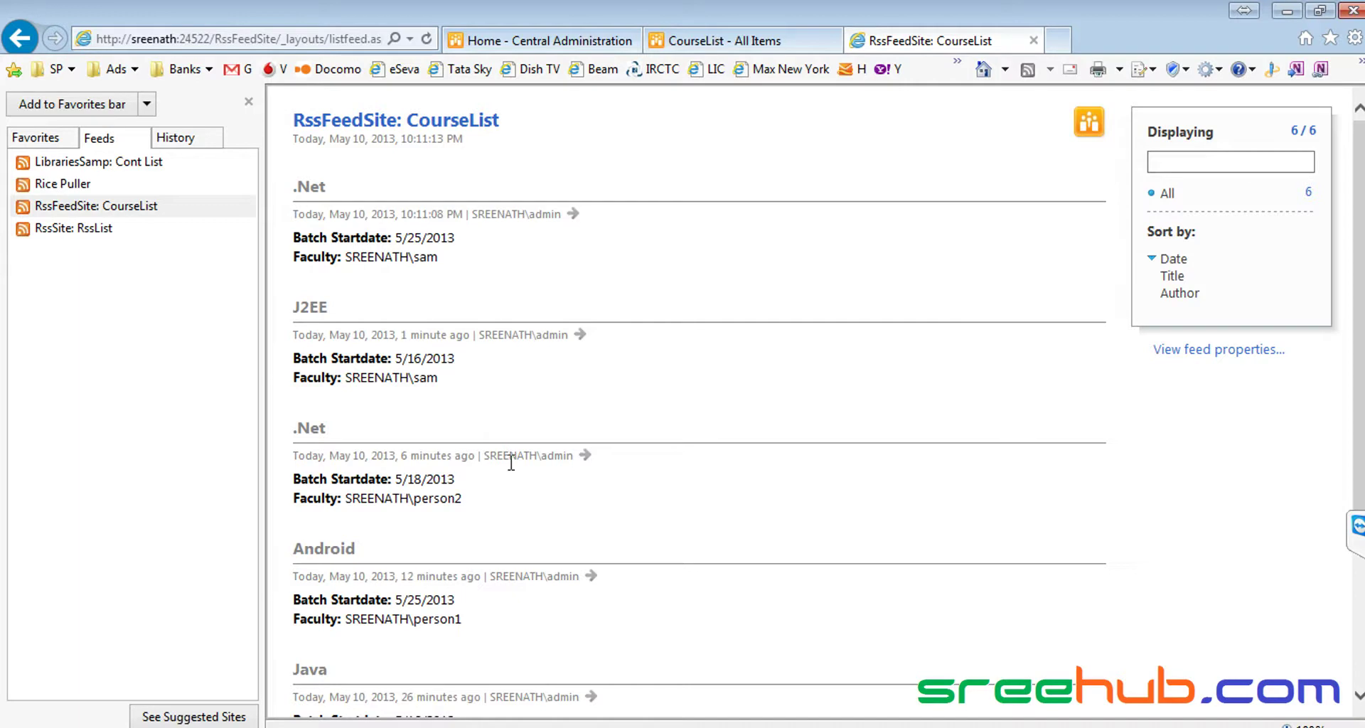
- Switch to Internet Explorer, refresh the CourseList feed and reopen it to list all its entries
left_click(125, 210)
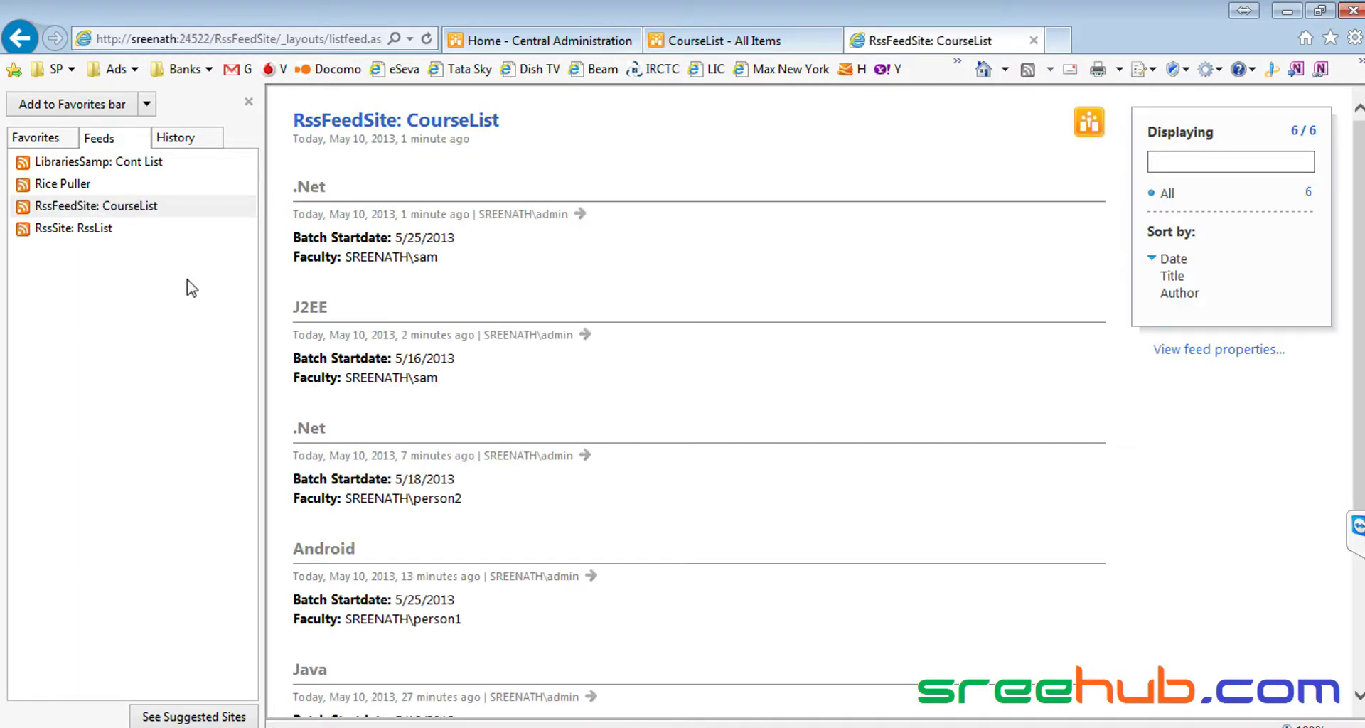
left_click(246, 206)
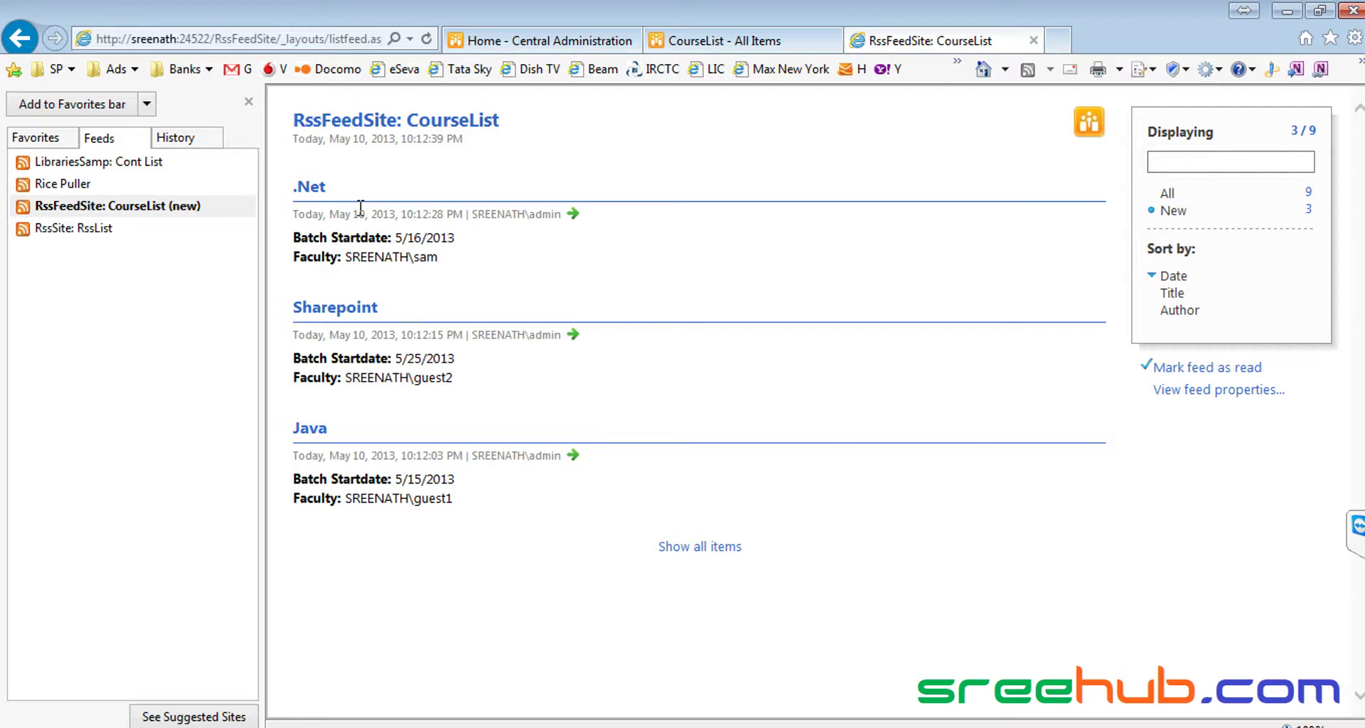
left_click(142, 208)
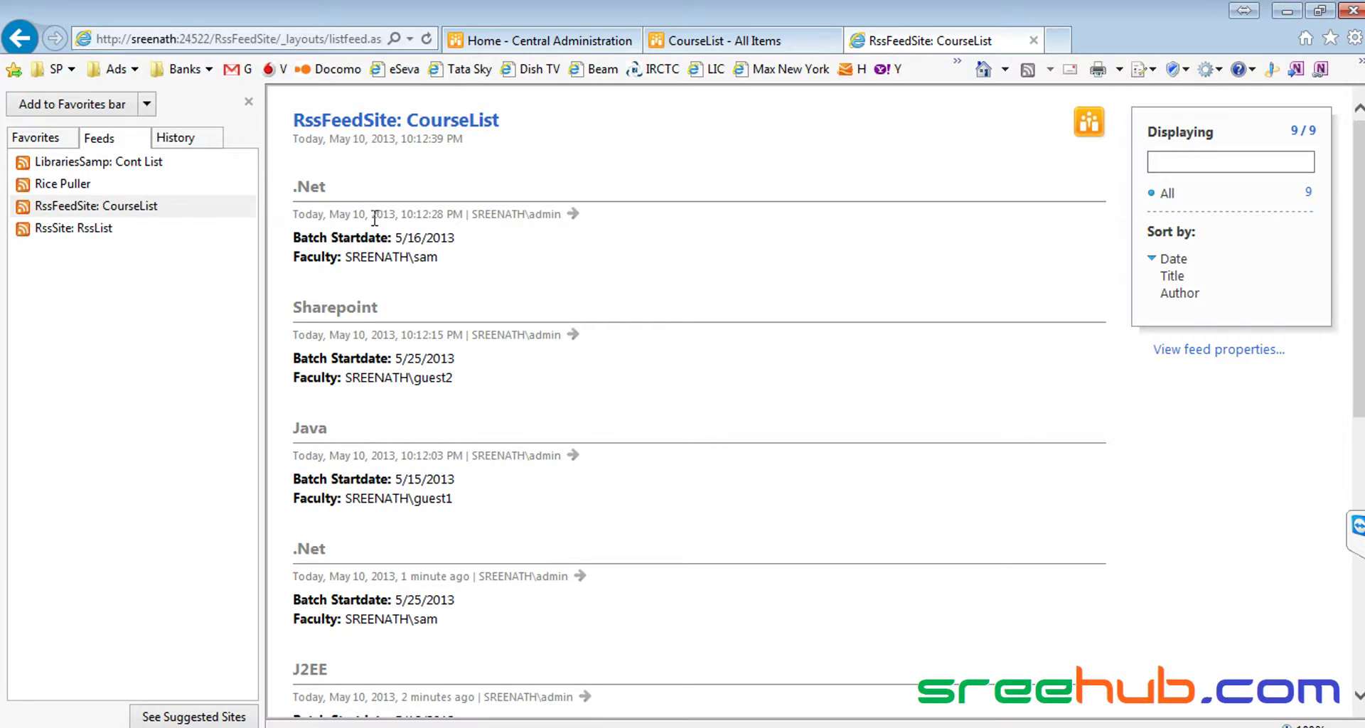
- Compare the feed's update time with the newest .Net entry's timestamp and look through the older entries
left_click_drag(349, 211, 460, 209)
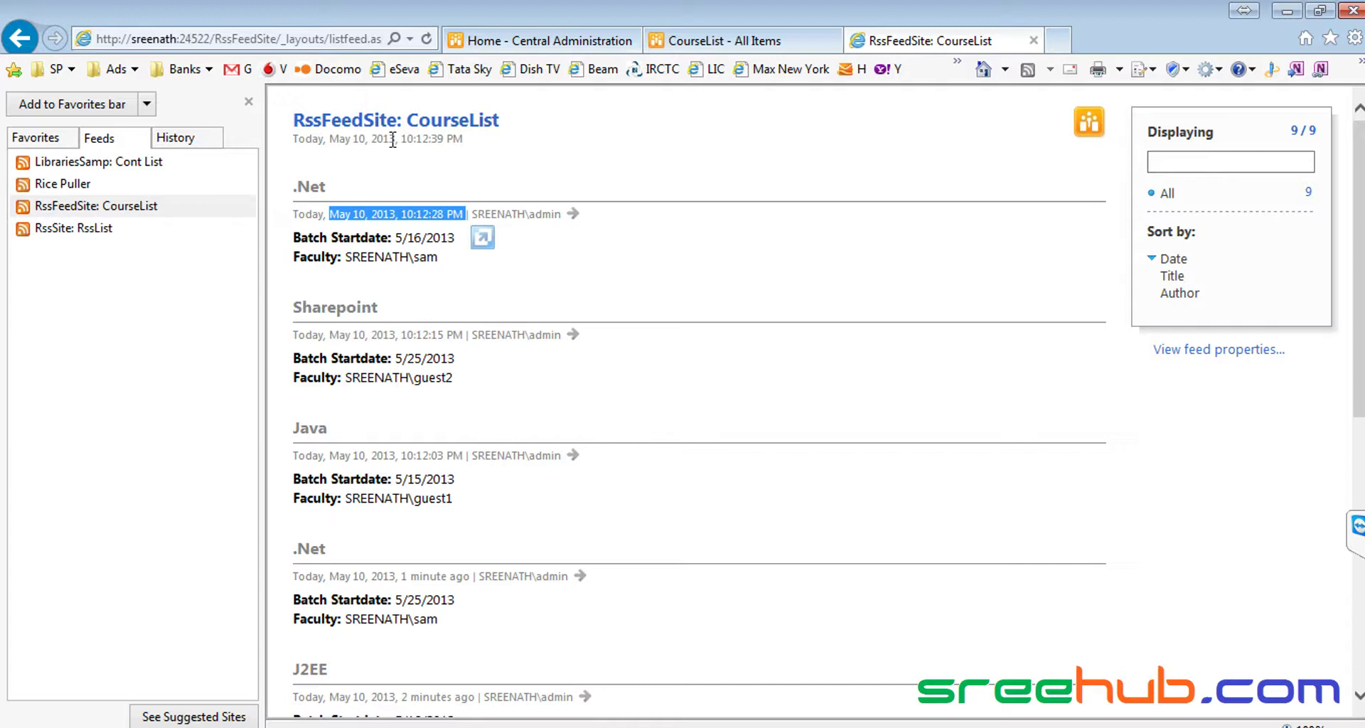
left_click(293, 142)
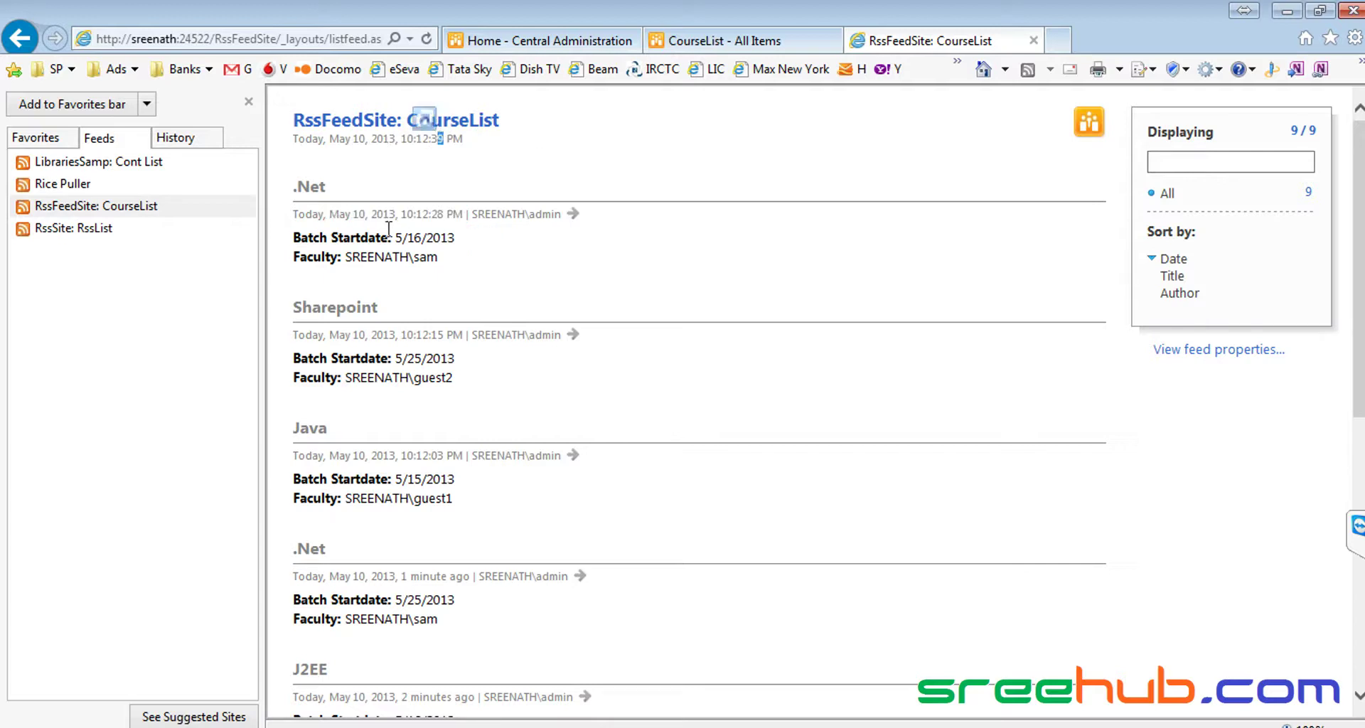
left_click_drag(435, 214, 442, 218)
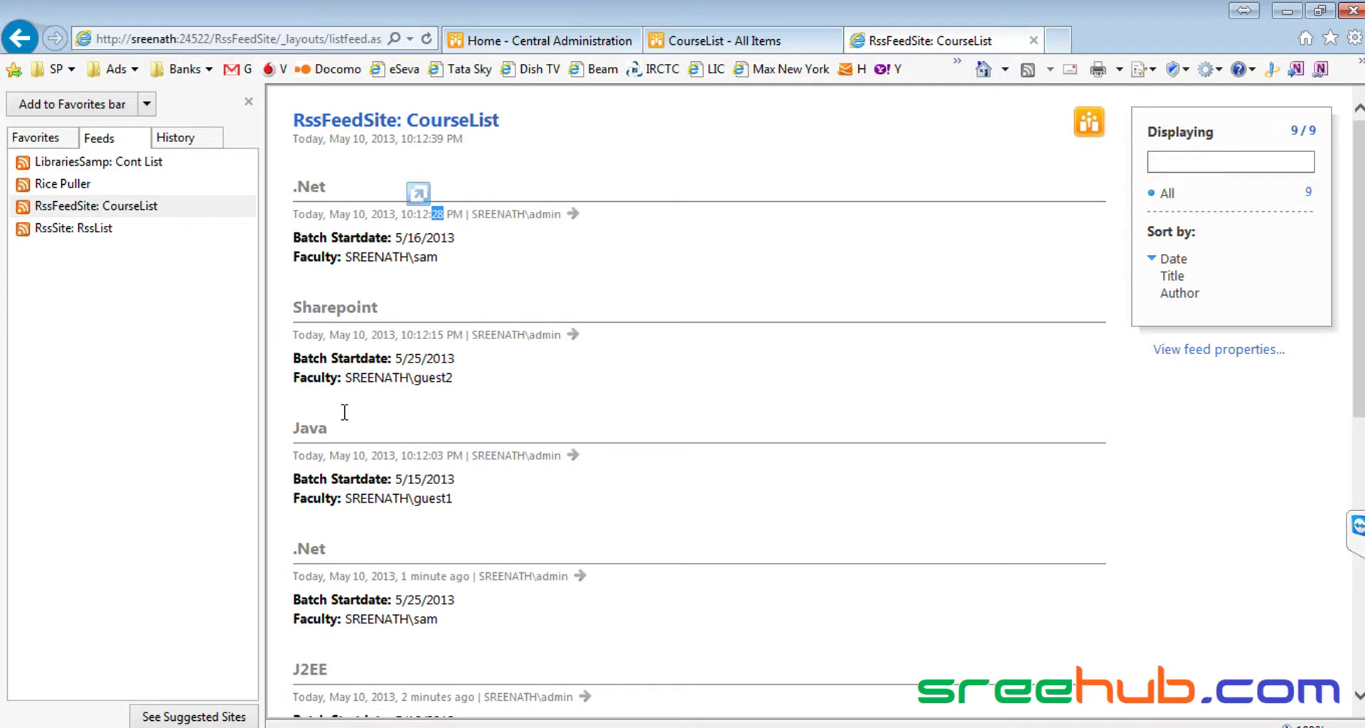
scroll(344, 412, "down", 5)
scroll(341, 413, "up", 4)
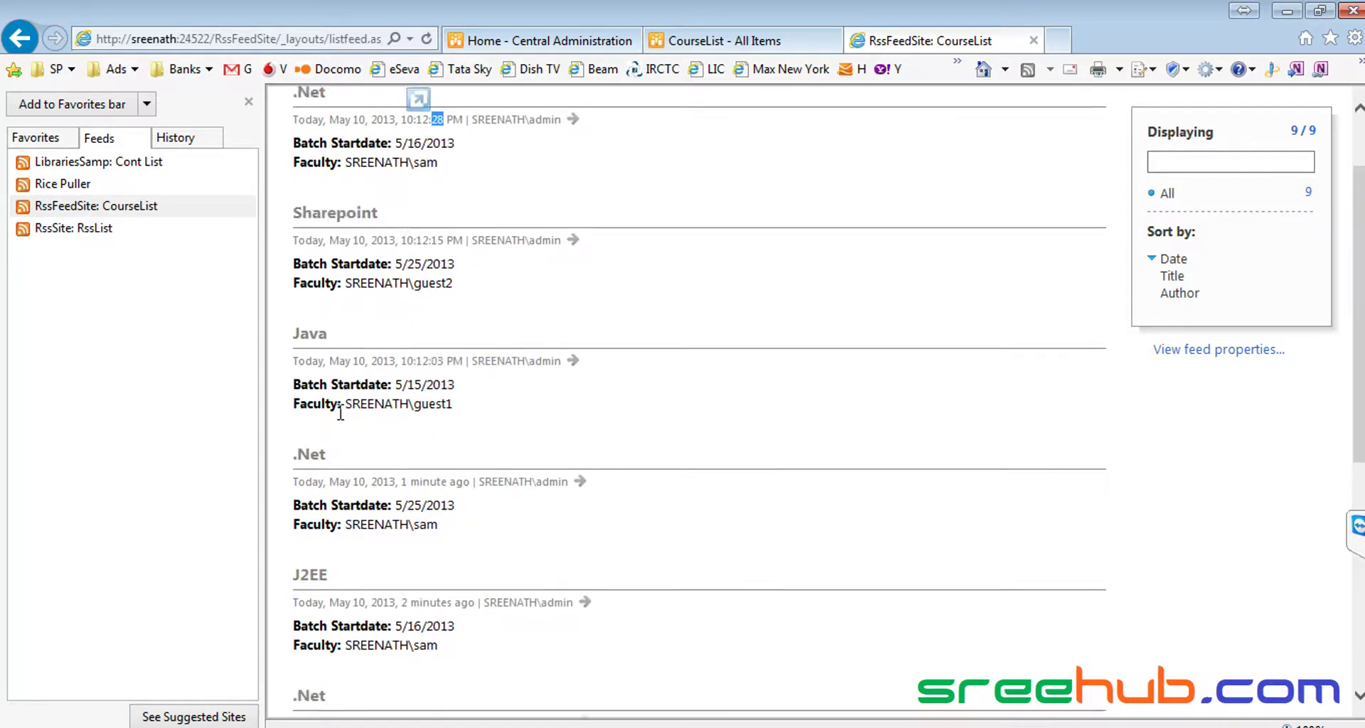
scroll(341, 412, "up", 1)
- Set the CourseList feed's archive to keep only the 4 most recent items
left_click(1192, 359)
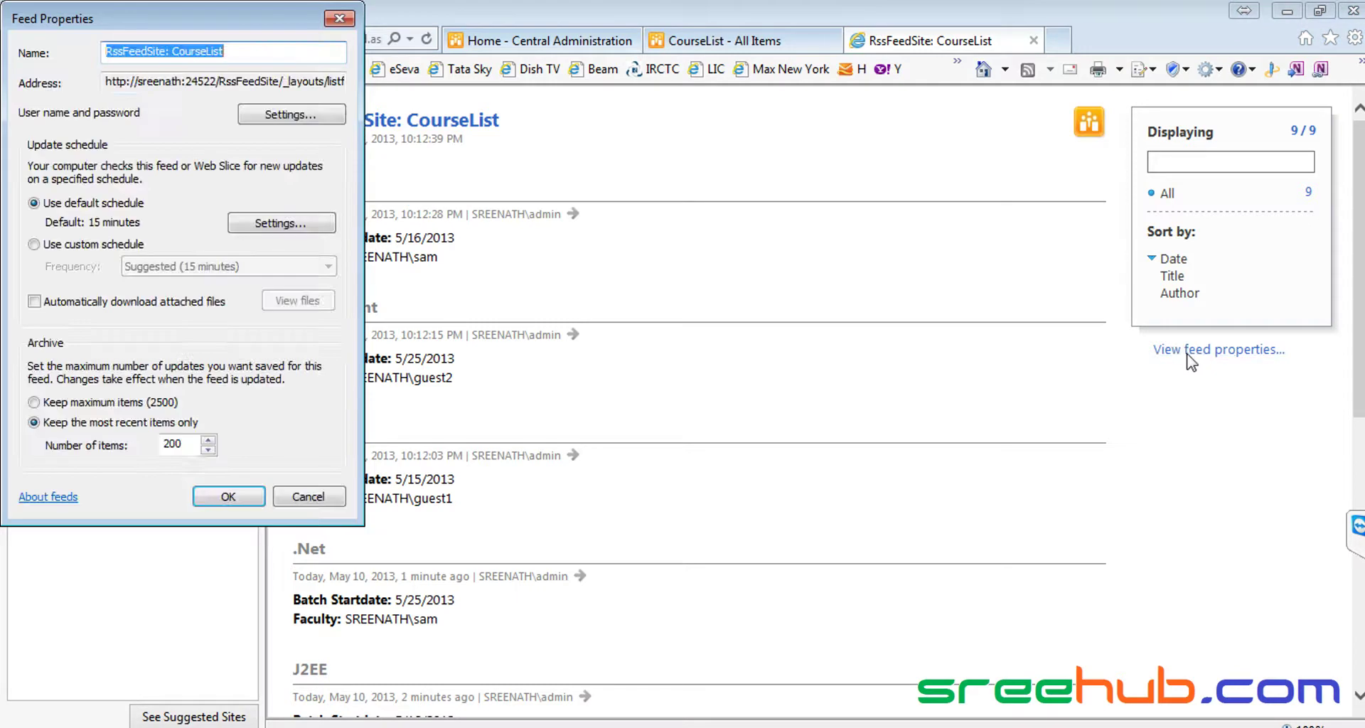
double_click(187, 442)
type("4")
left_click(212, 496)
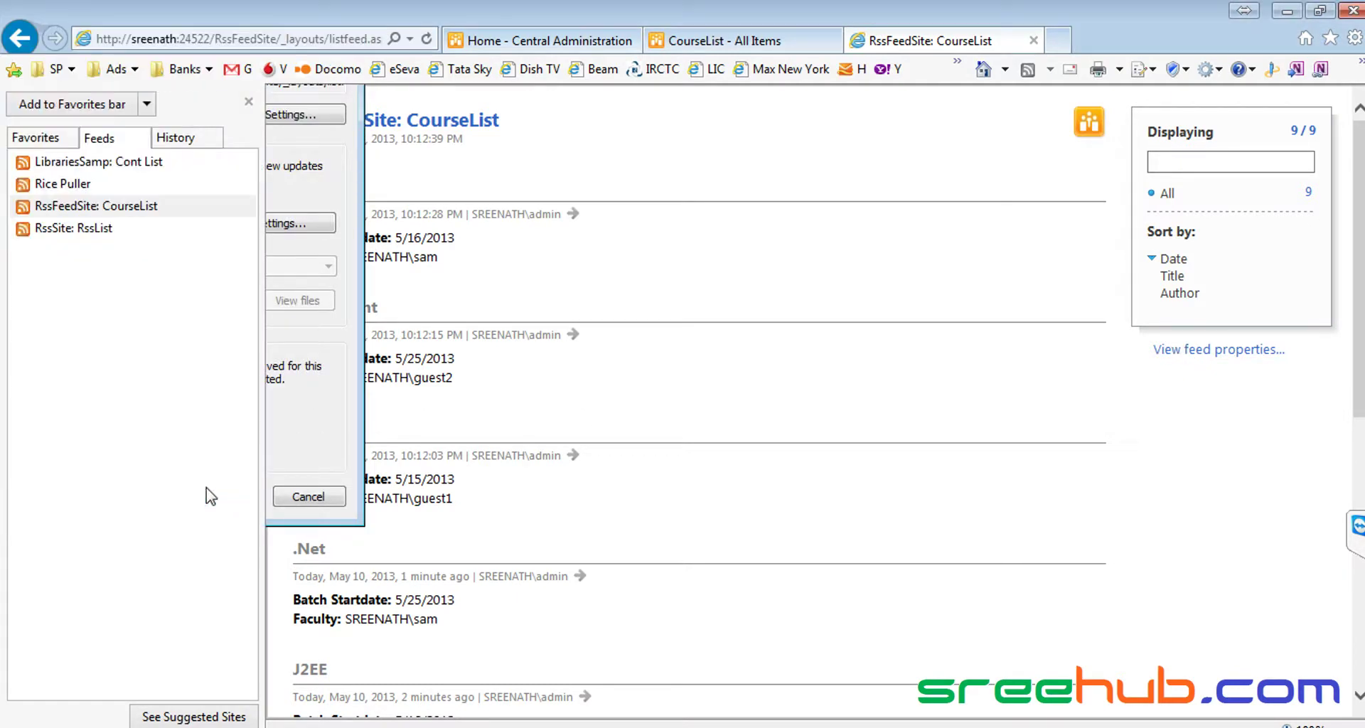
- Reopen and refresh the CourseList feed to apply the archive limit, and examine the entries it keeps
left_click(43, 206)
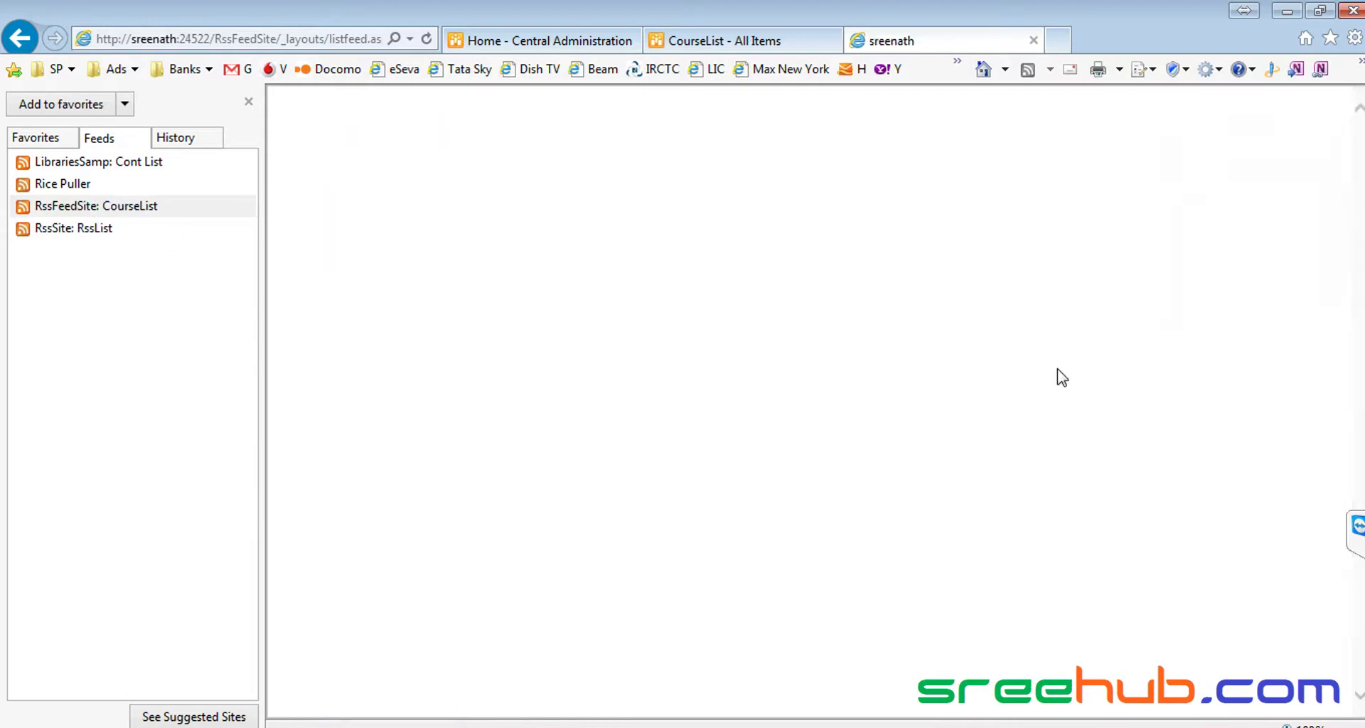
scroll(1261, 403, "down", 7)
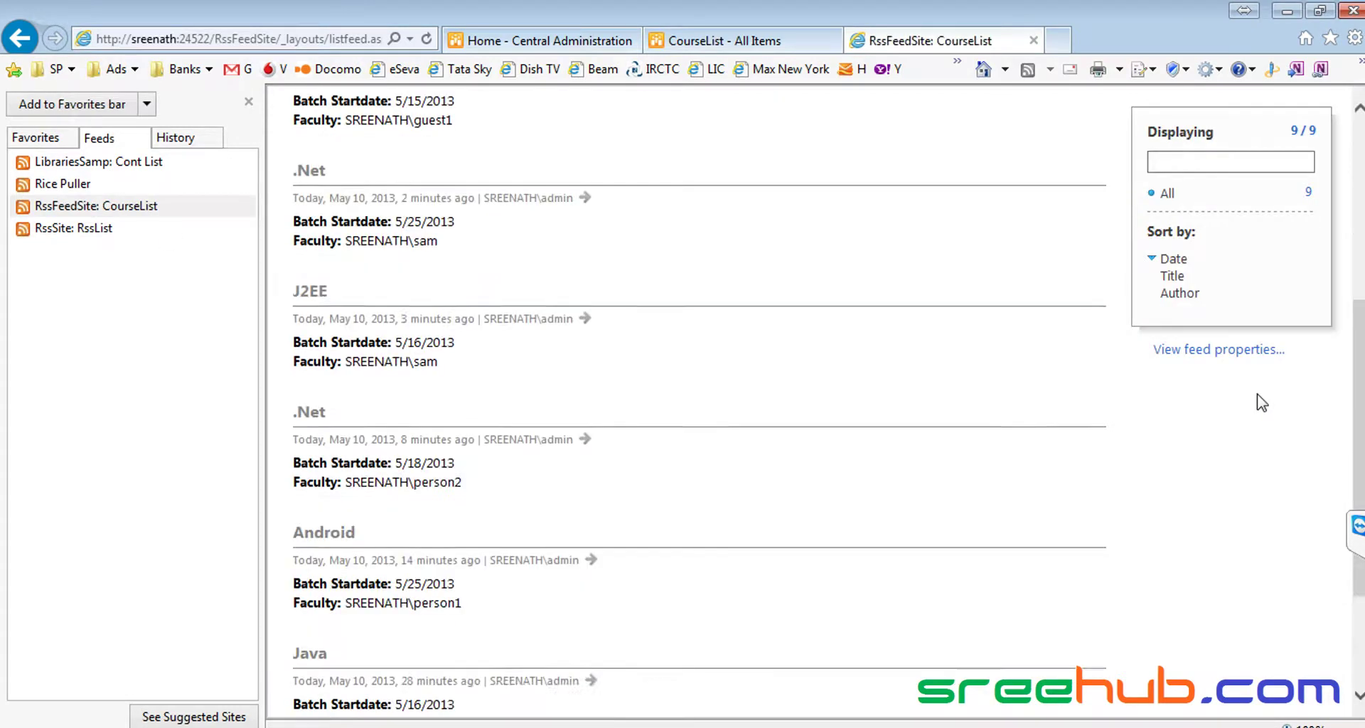
scroll(1262, 403, "up", 7)
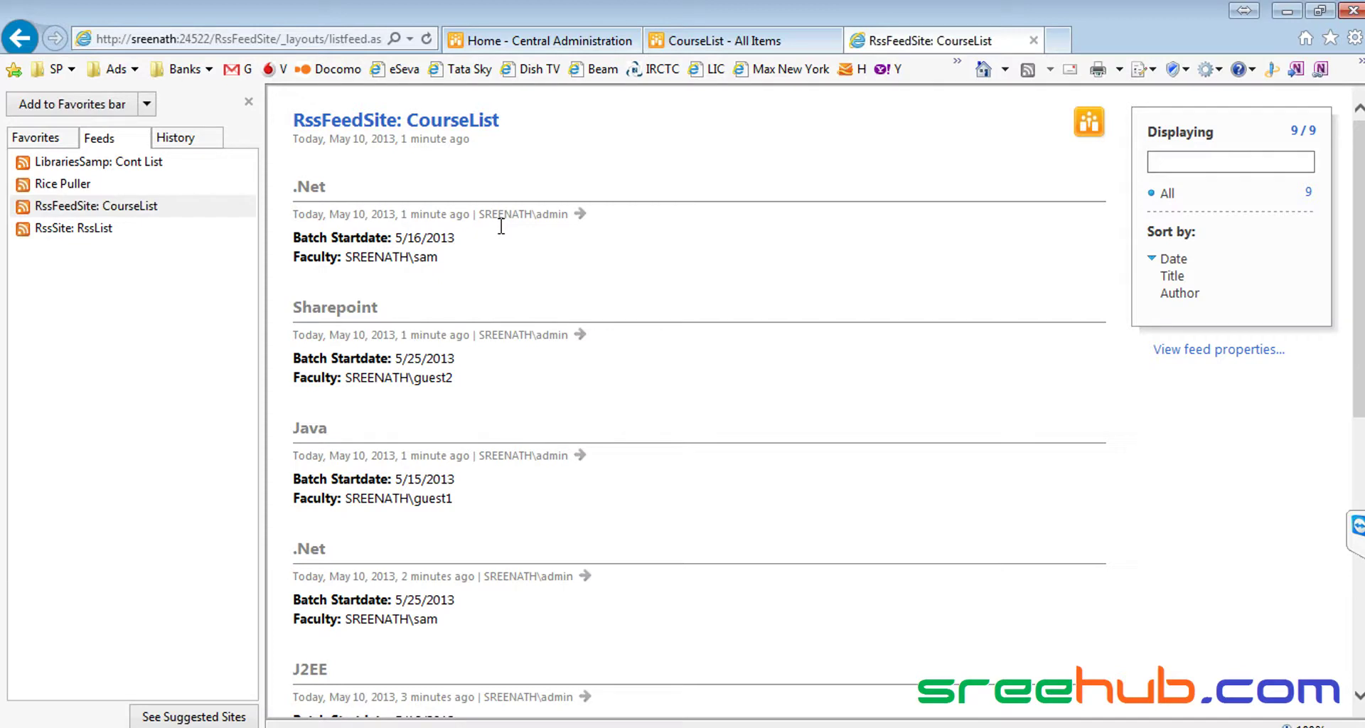
left_click(244, 205)
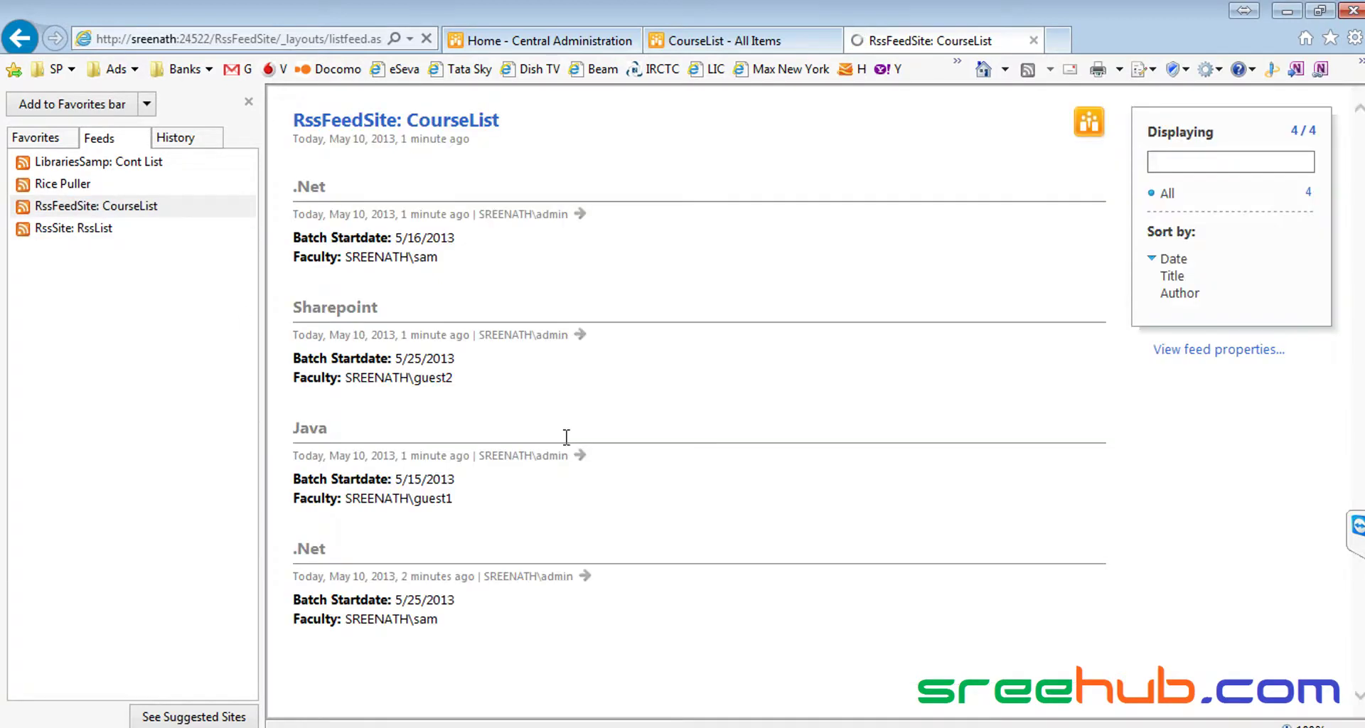
left_click_drag(462, 619, 298, 171)
left_click(514, 638)
- Try 2000 as the feed's number of archived items, set it back to 4, save and refresh the feed
left_click(1216, 349)
double_click(172, 447)
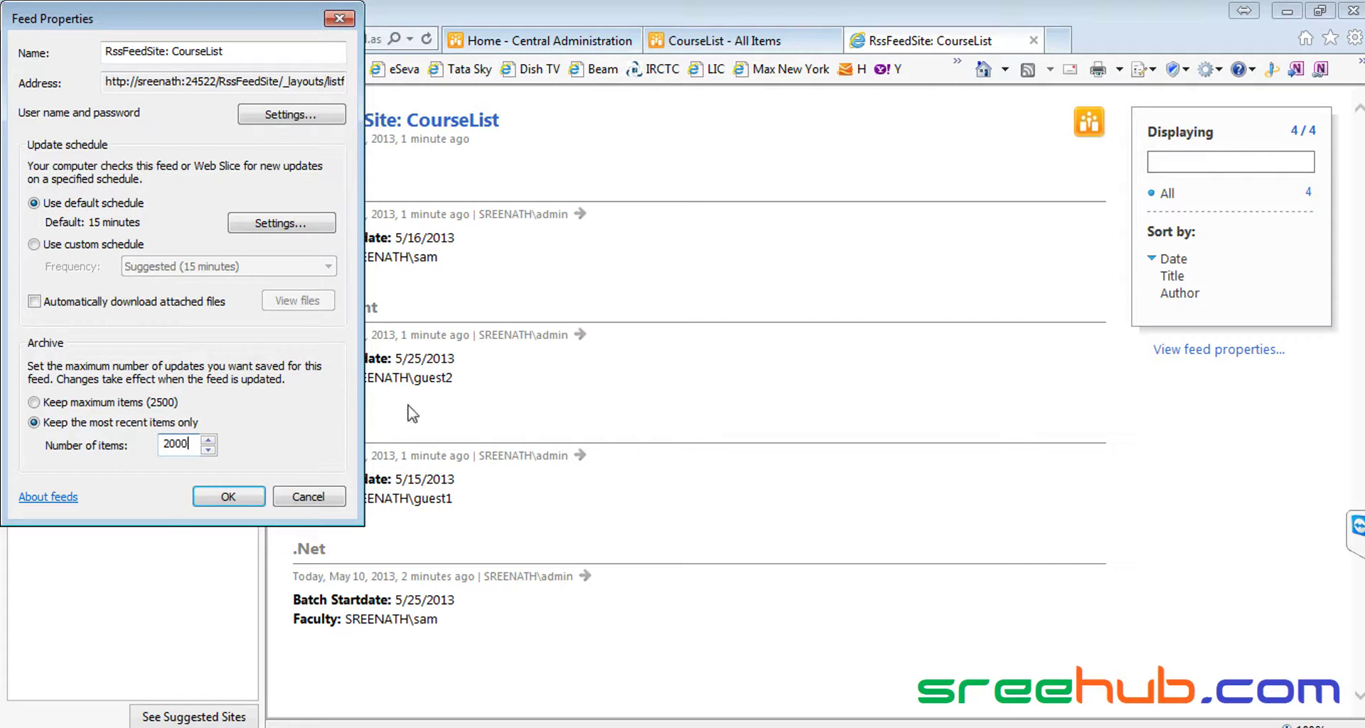
left_click_drag(301, 22, 1160, 103)
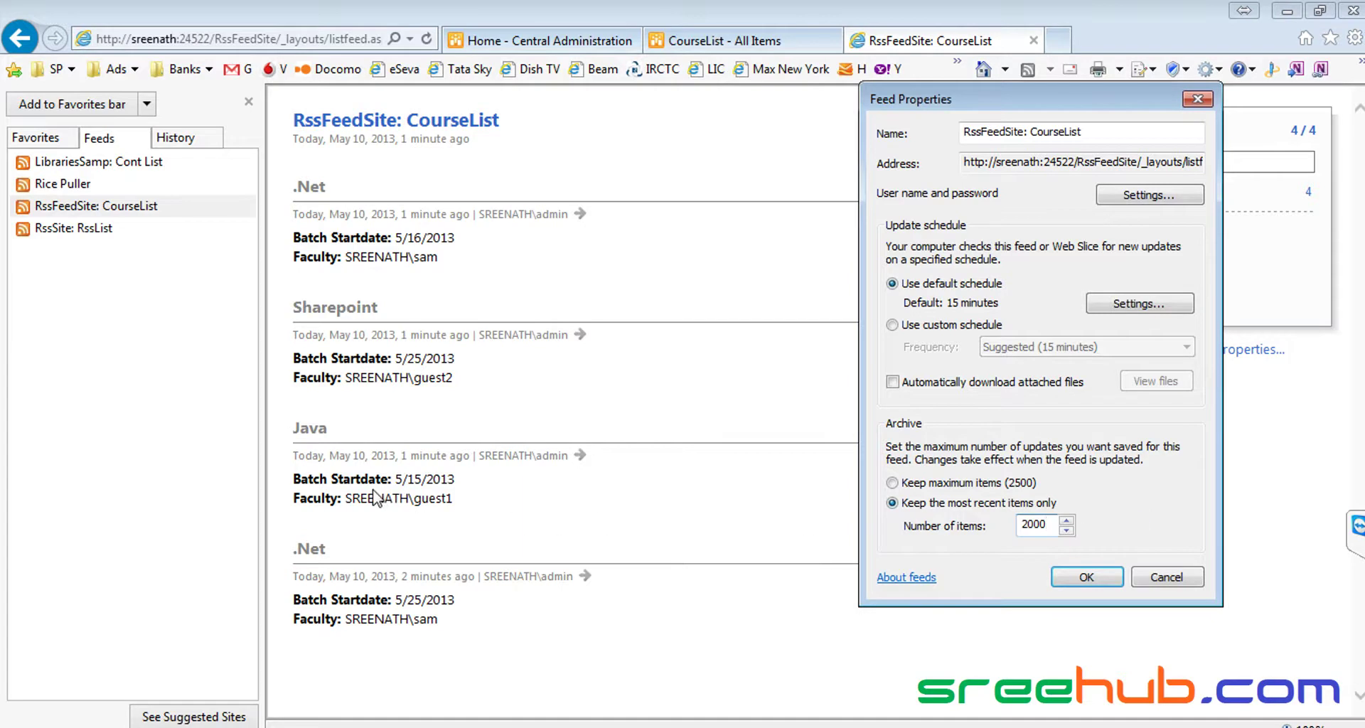
left_click_drag(1057, 525, 983, 522)
type("4")
left_click(1084, 574)
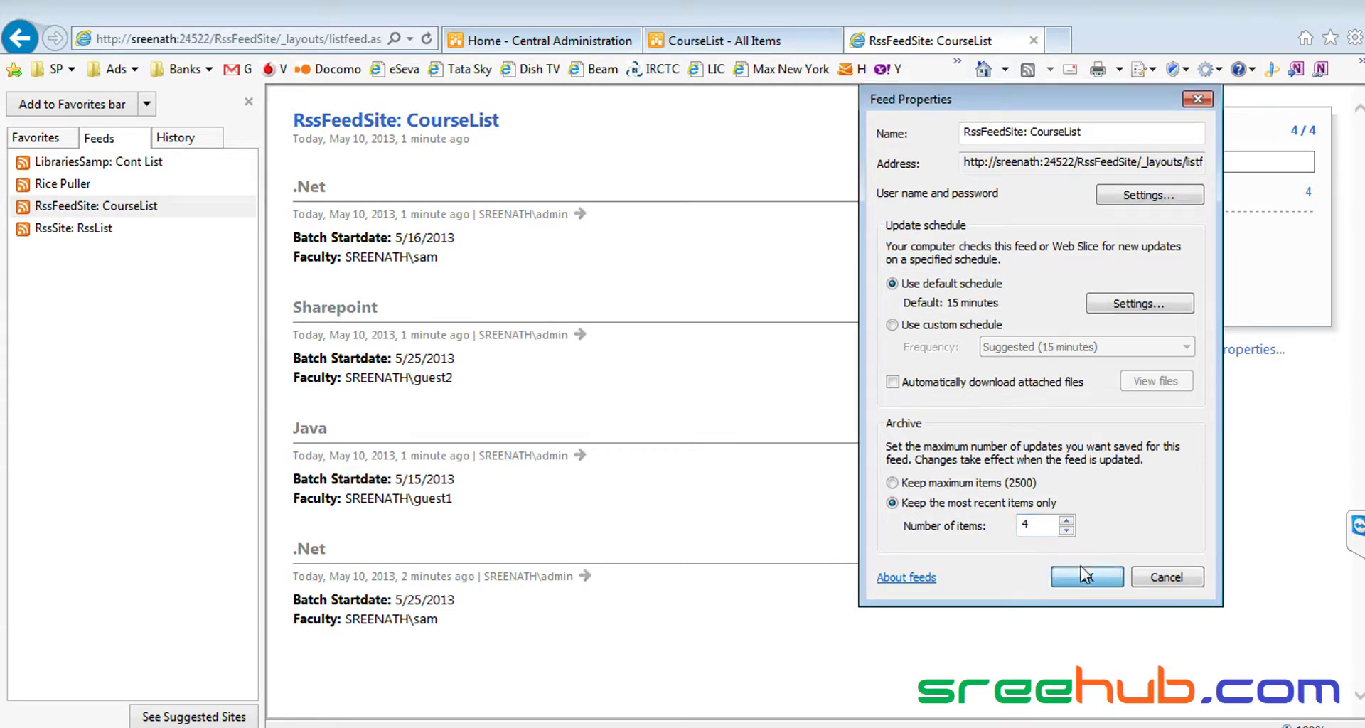
left_click(245, 209)
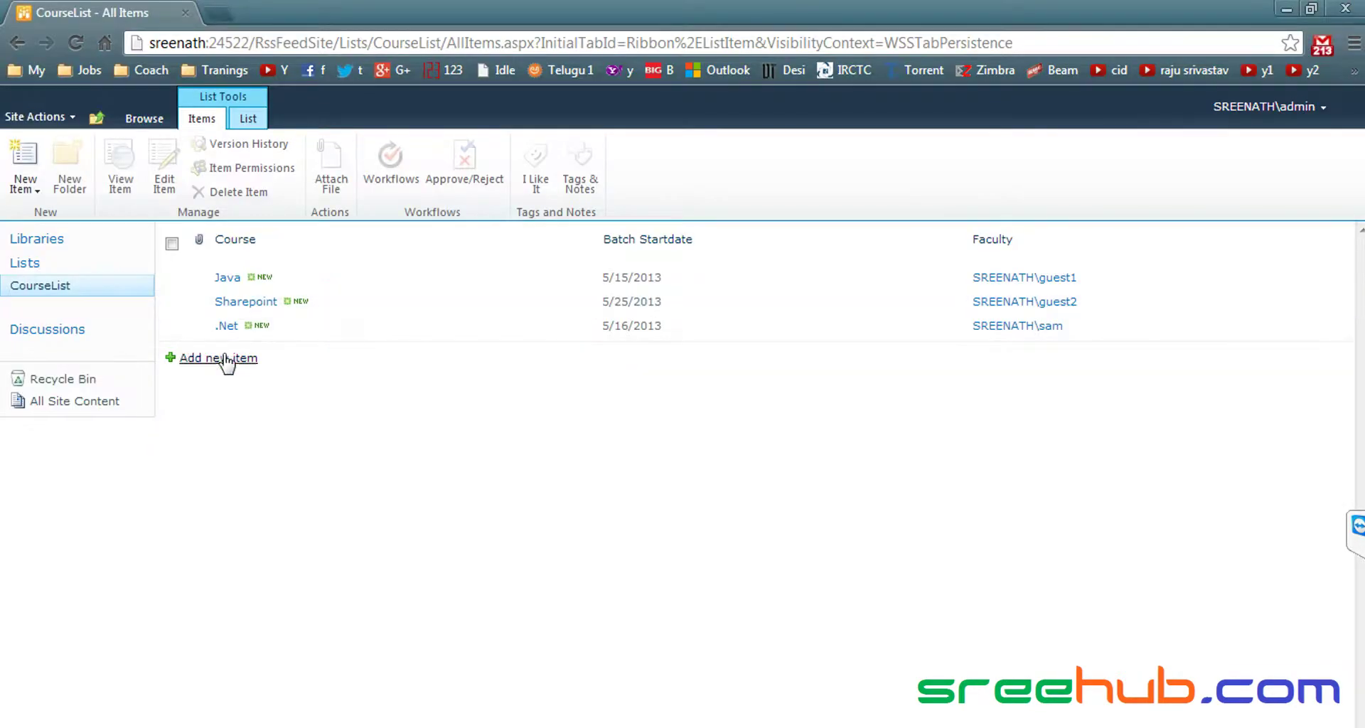
- In Chrome, add a J2EE item to CourseList with batch start date 5/18/2013 and a faculty member's account name
left_click(223, 356)
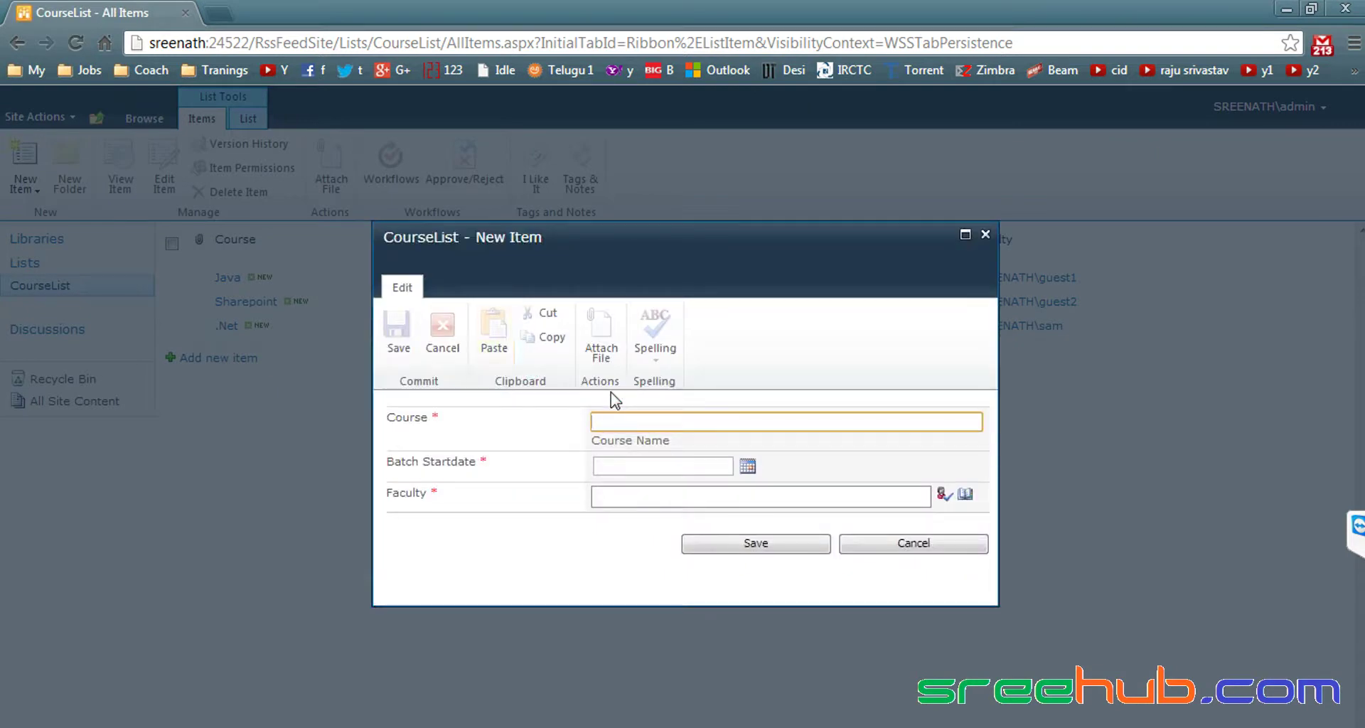
type("j")
left_click(631, 462)
left_click(747, 465)
left_click(745, 578)
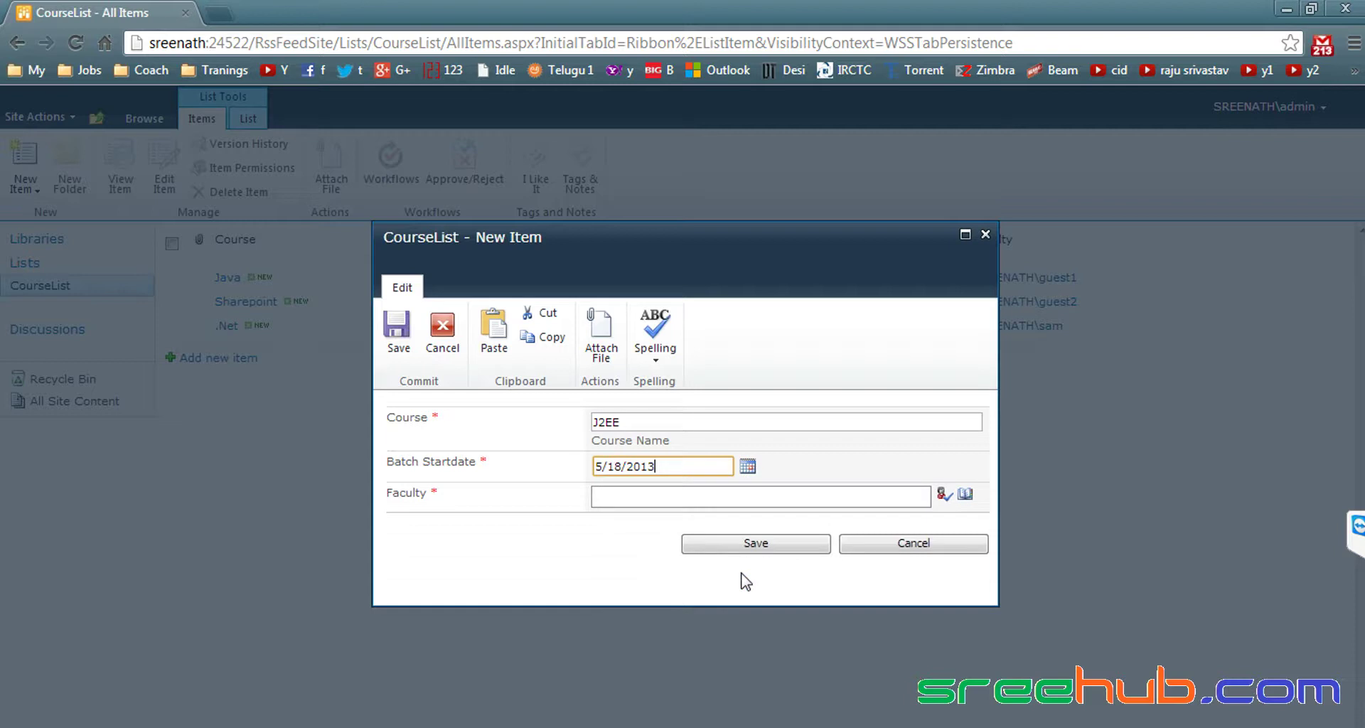
left_click(702, 497)
key("ctrl+k")
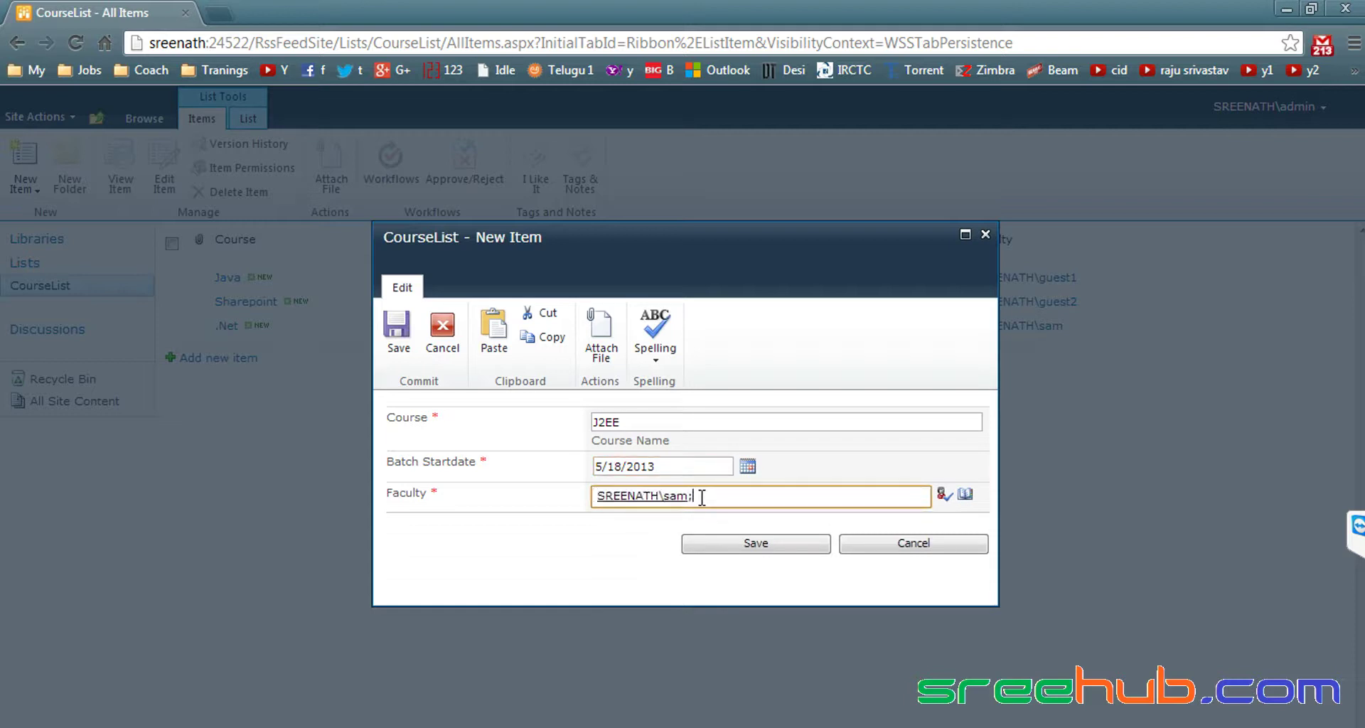
left_click(758, 542)
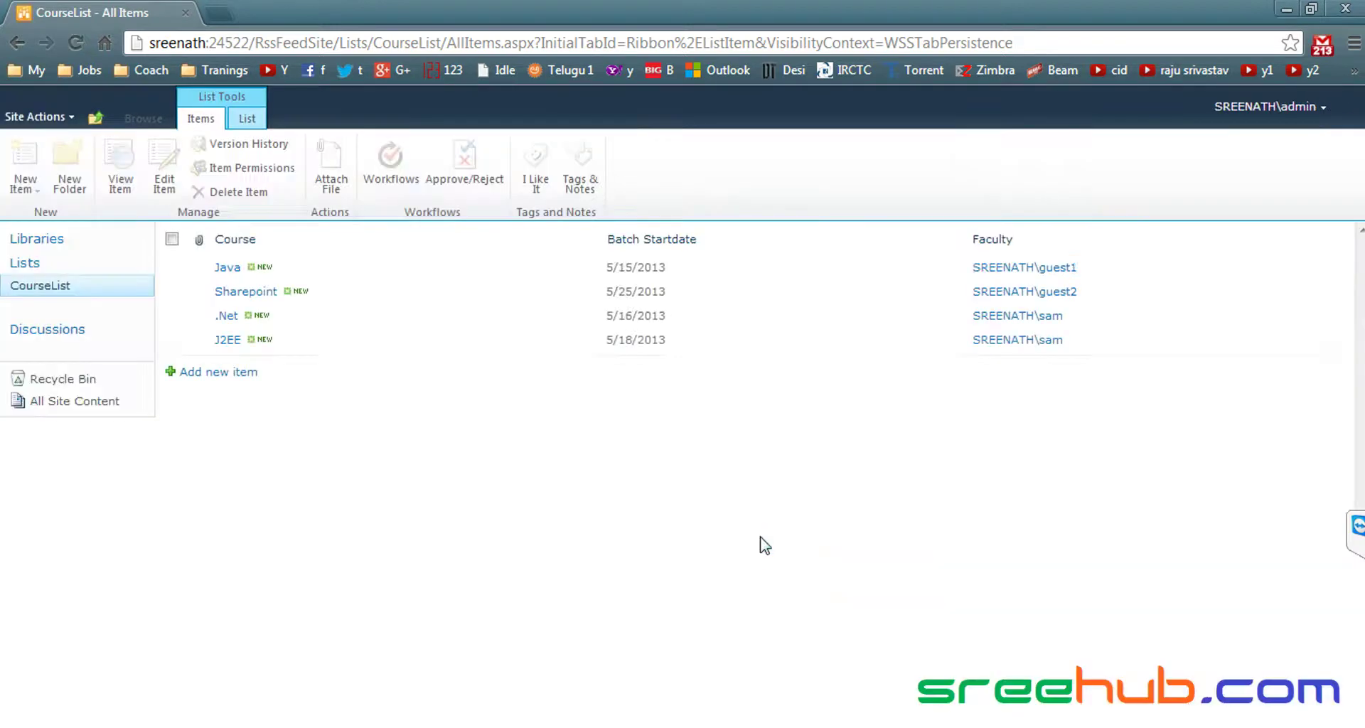
- Switch to Internet Explorer, refresh the CourseList feed and show all items to examine which entries are kept
key("alt+Tab")
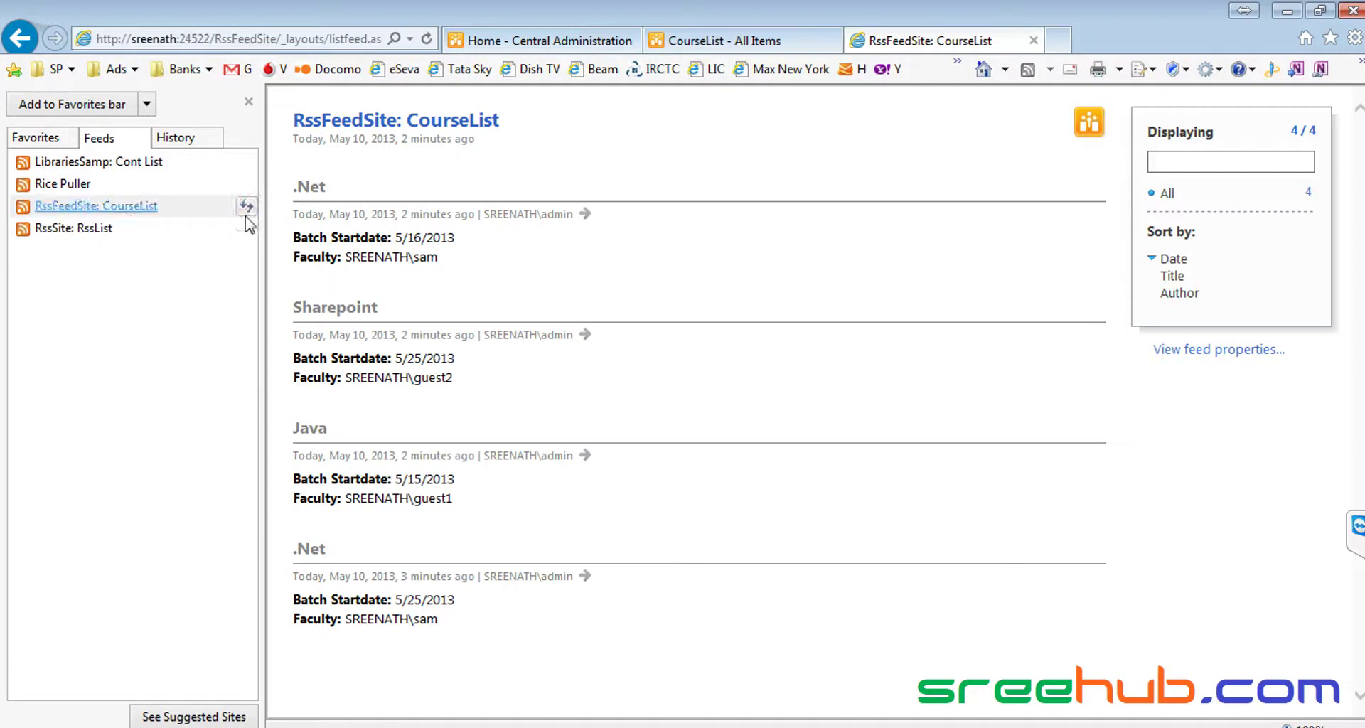
left_click(245, 208)
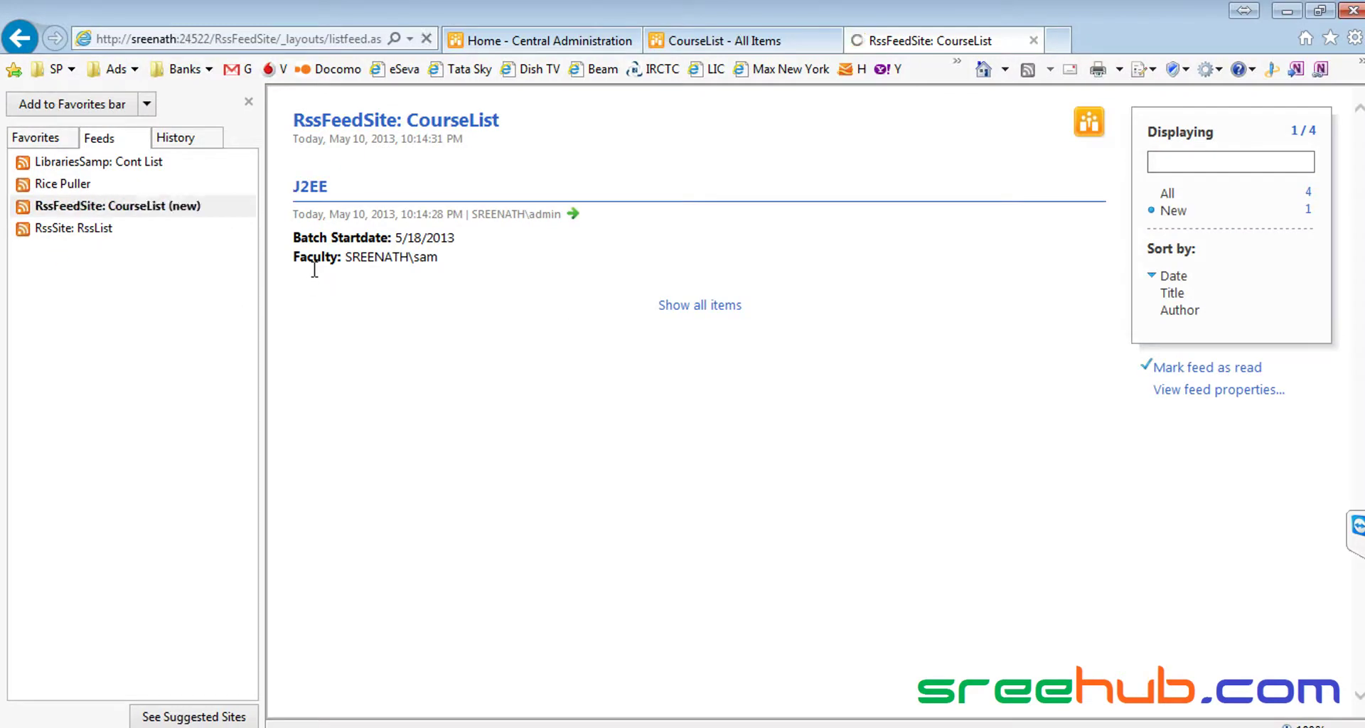
left_click(702, 306)
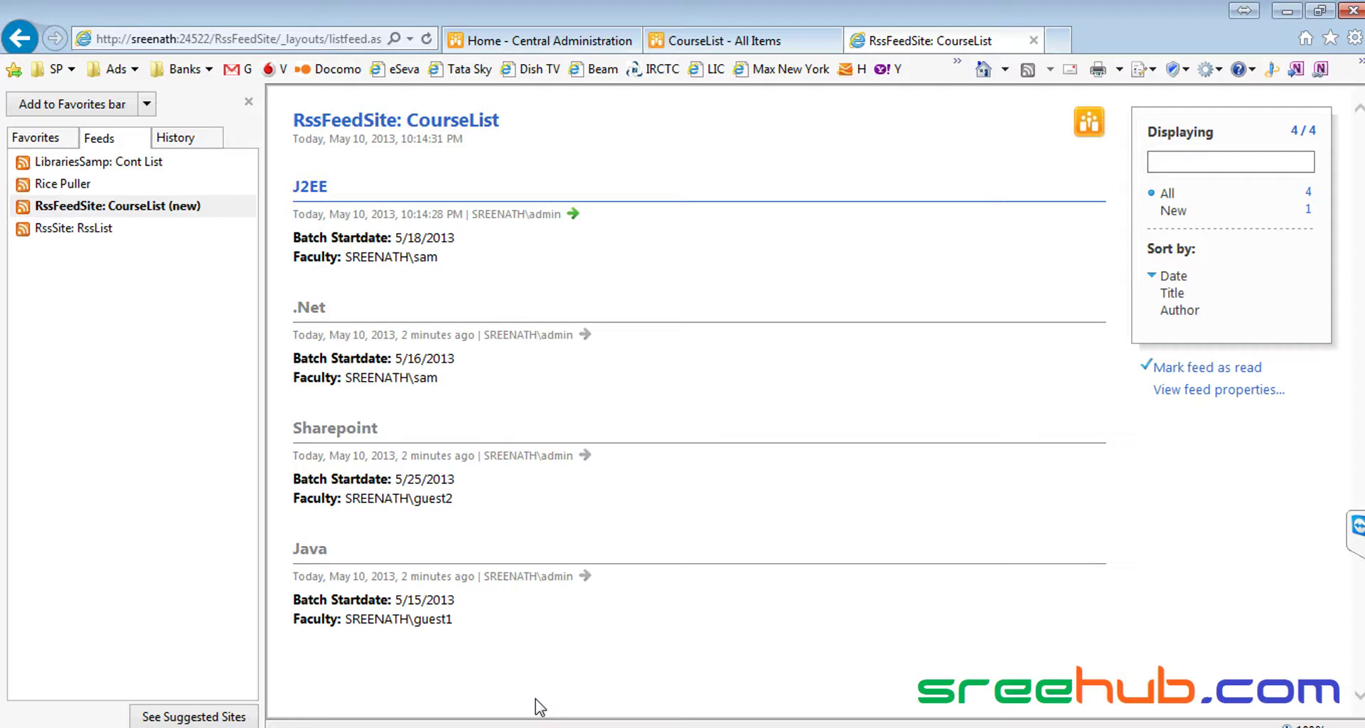
left_click_drag(380, 433, 284, 180)
left_click(478, 576)
- Review the archive item limit in the CourseList feed's properties and close them without saving
left_click(1200, 390)
left_click_drag(256, 25, 1059, 214)
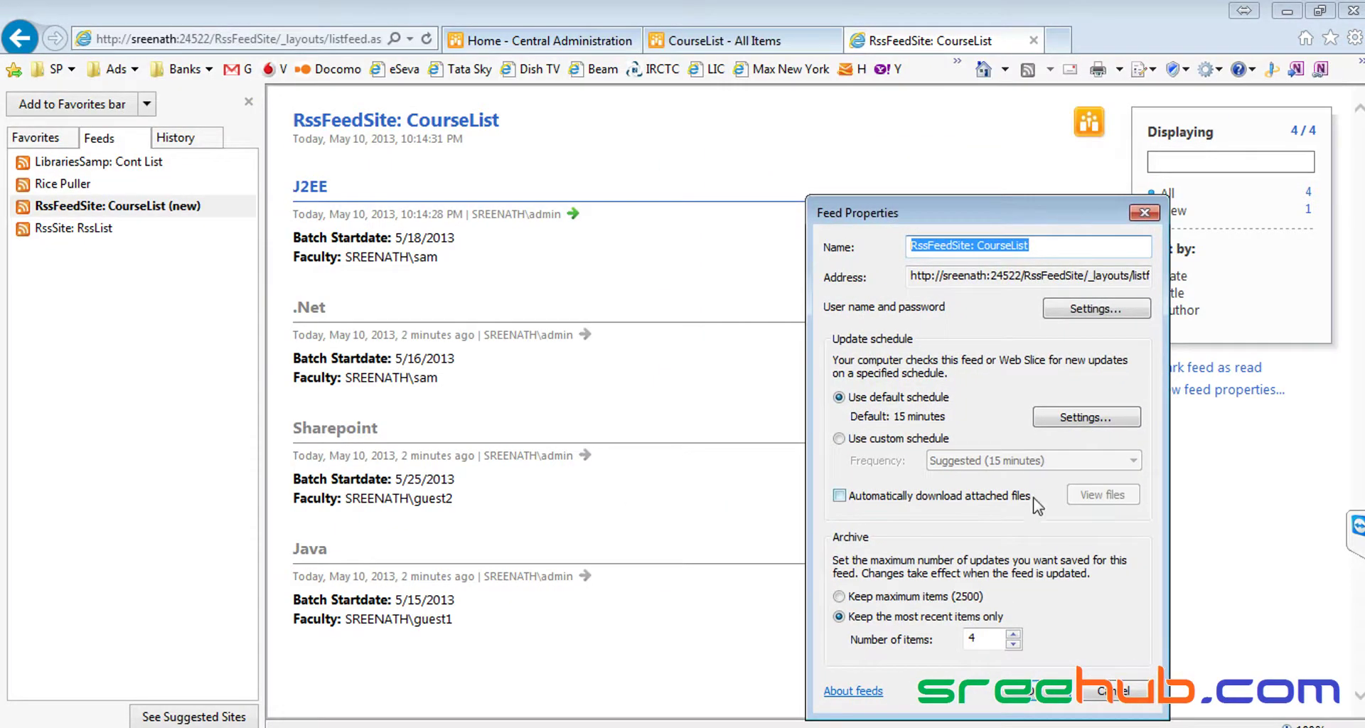
double_click(979, 638)
type("4")
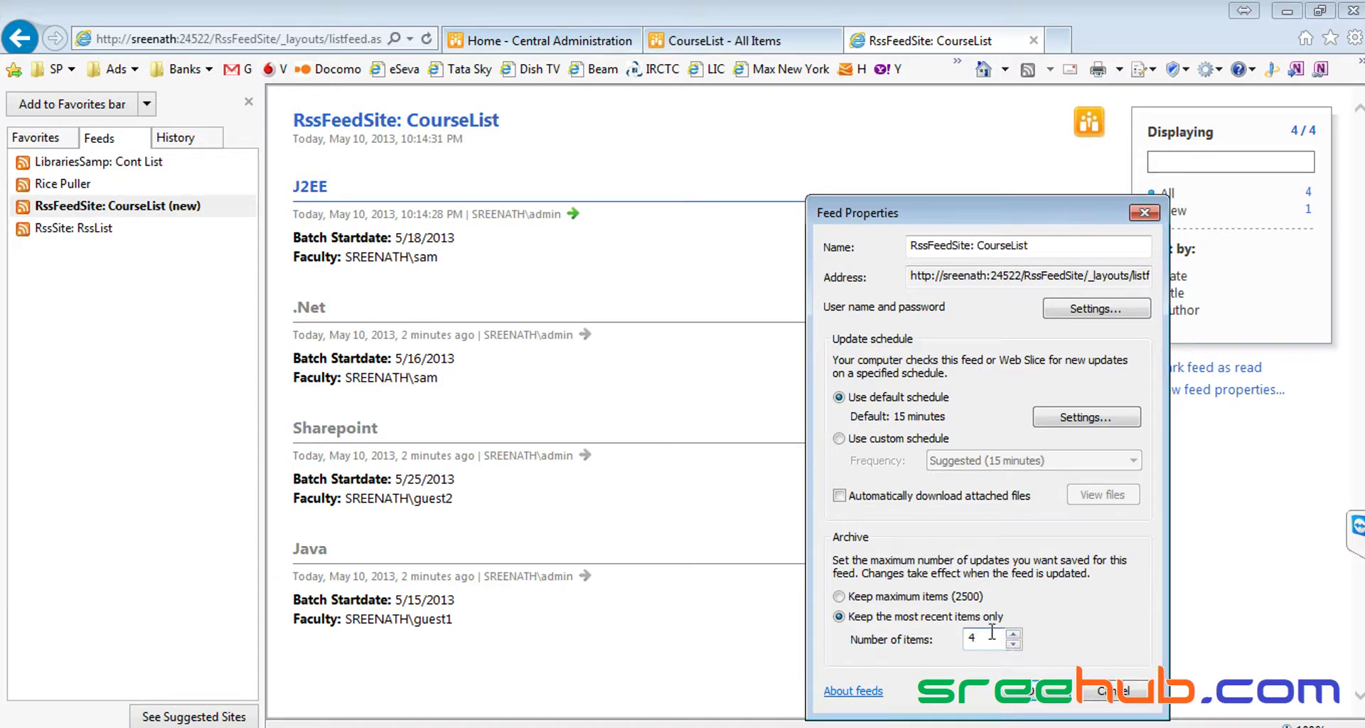
left_click(1128, 690)
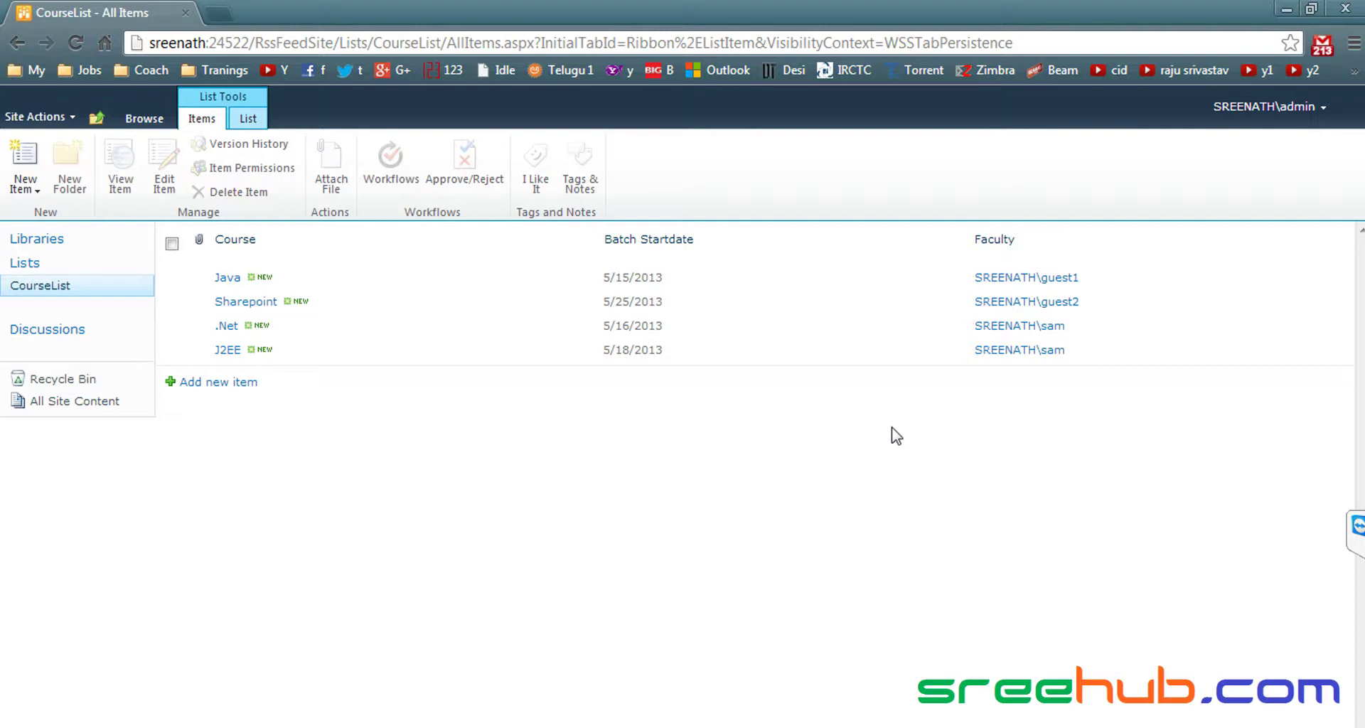
- Reopen the CourseList feed in Internet Explorer, and return to Chrome to open the CourseList list
key("alt+Tab")
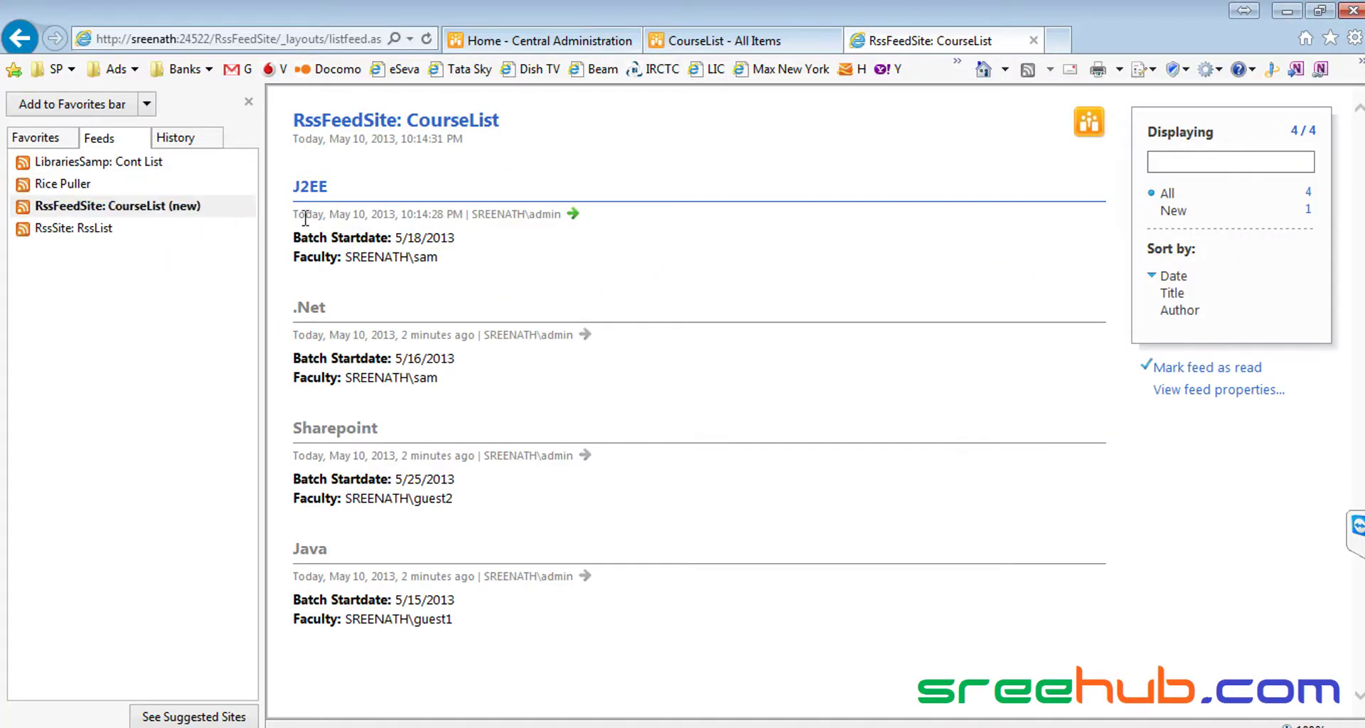
left_click(181, 211)
key("alt+Tab")
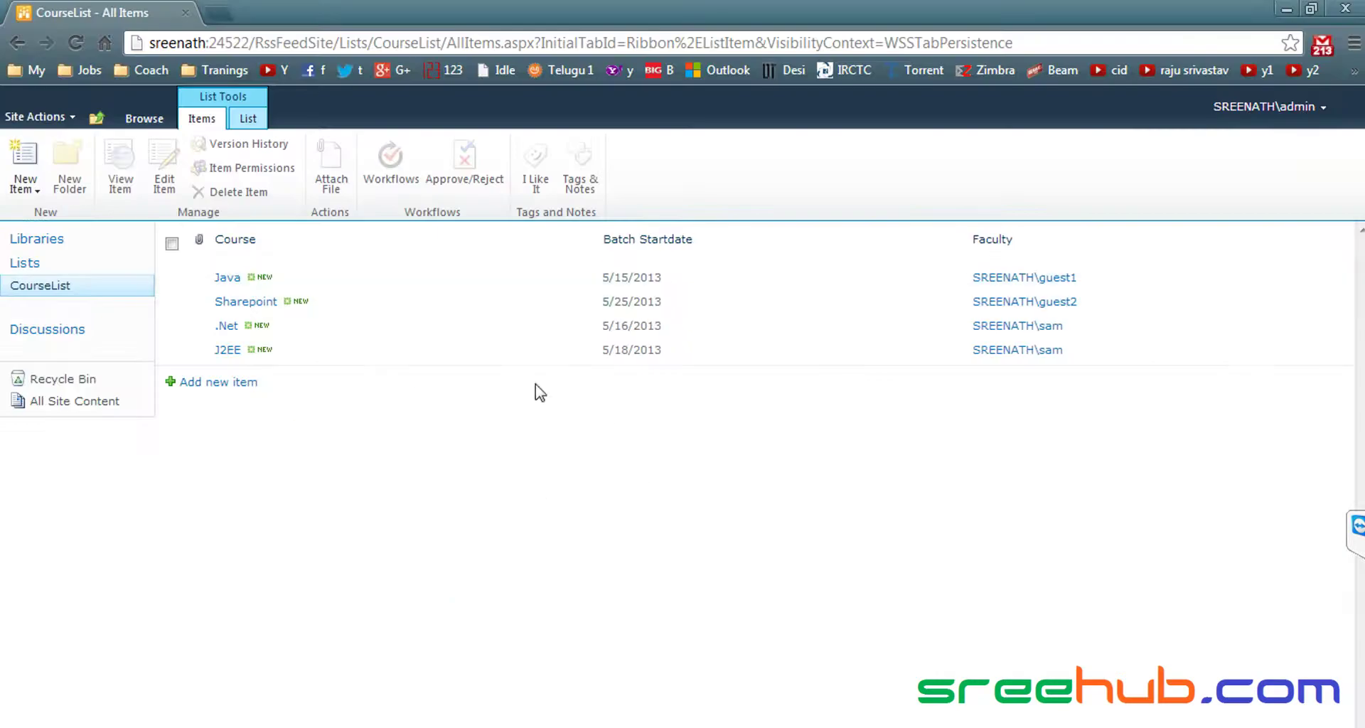
left_click(66, 287)
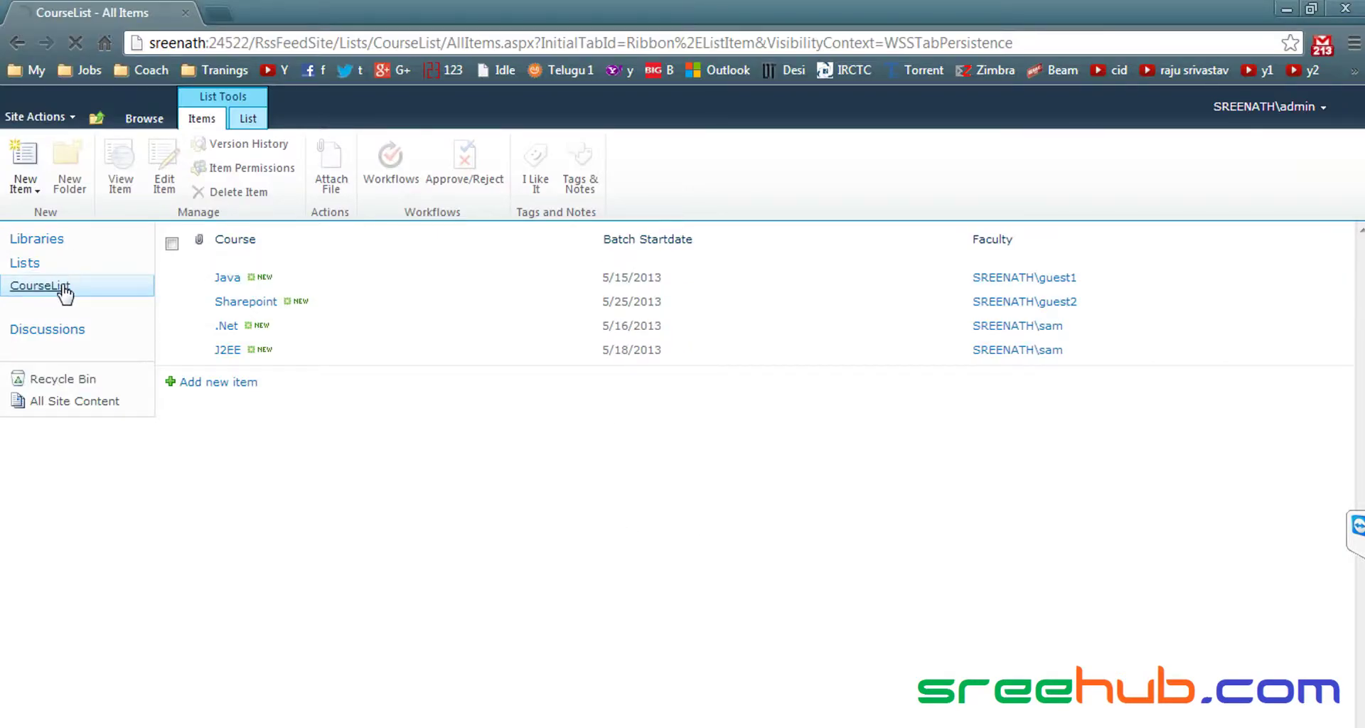
- Open the RSS settings of the CourseList list, set Allow RSS for this list to No, and save
left_click(250, 113)
left_click(1142, 160)
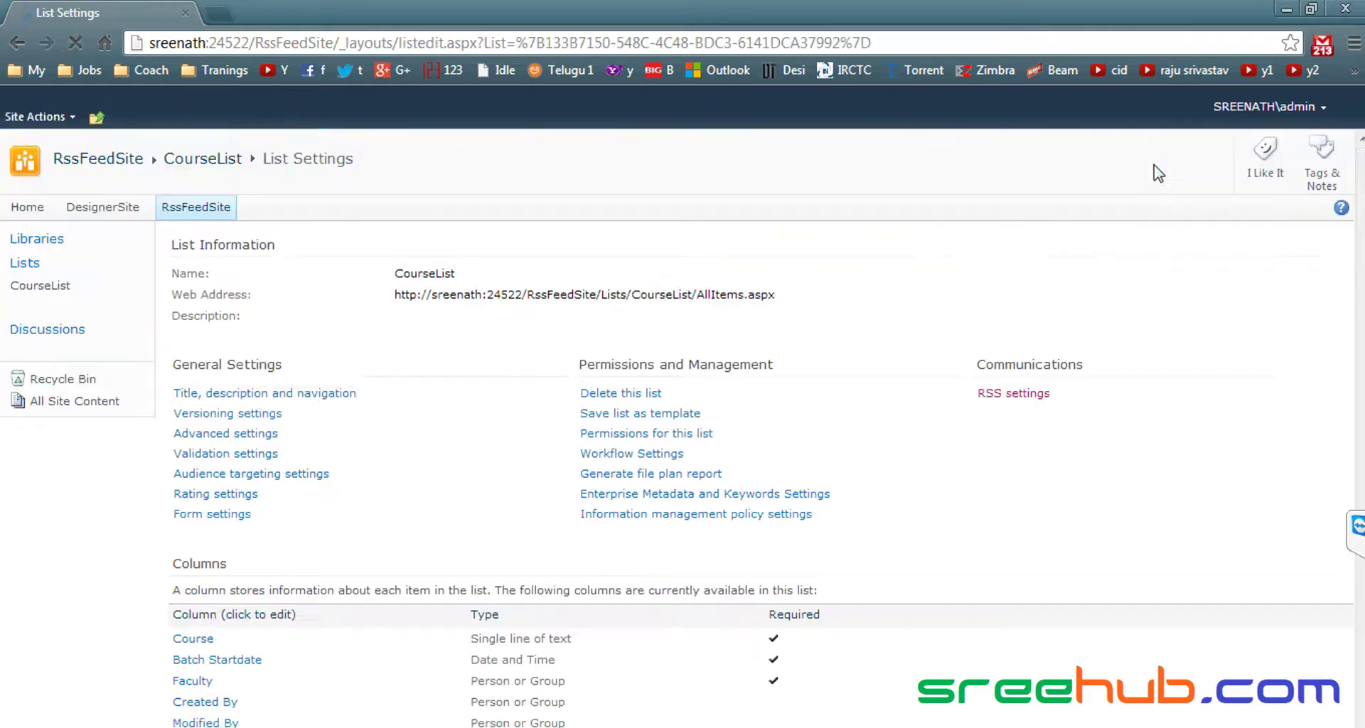
left_click(1016, 393)
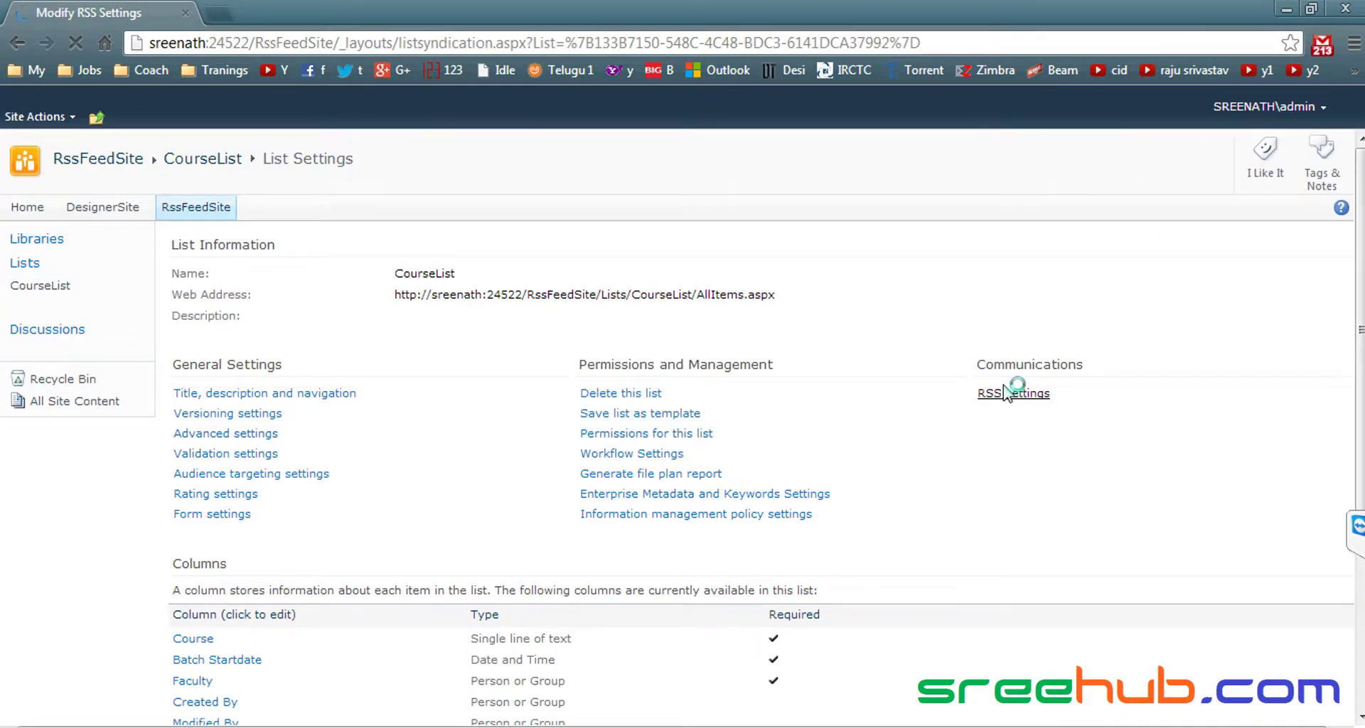
left_click(1065, 261)
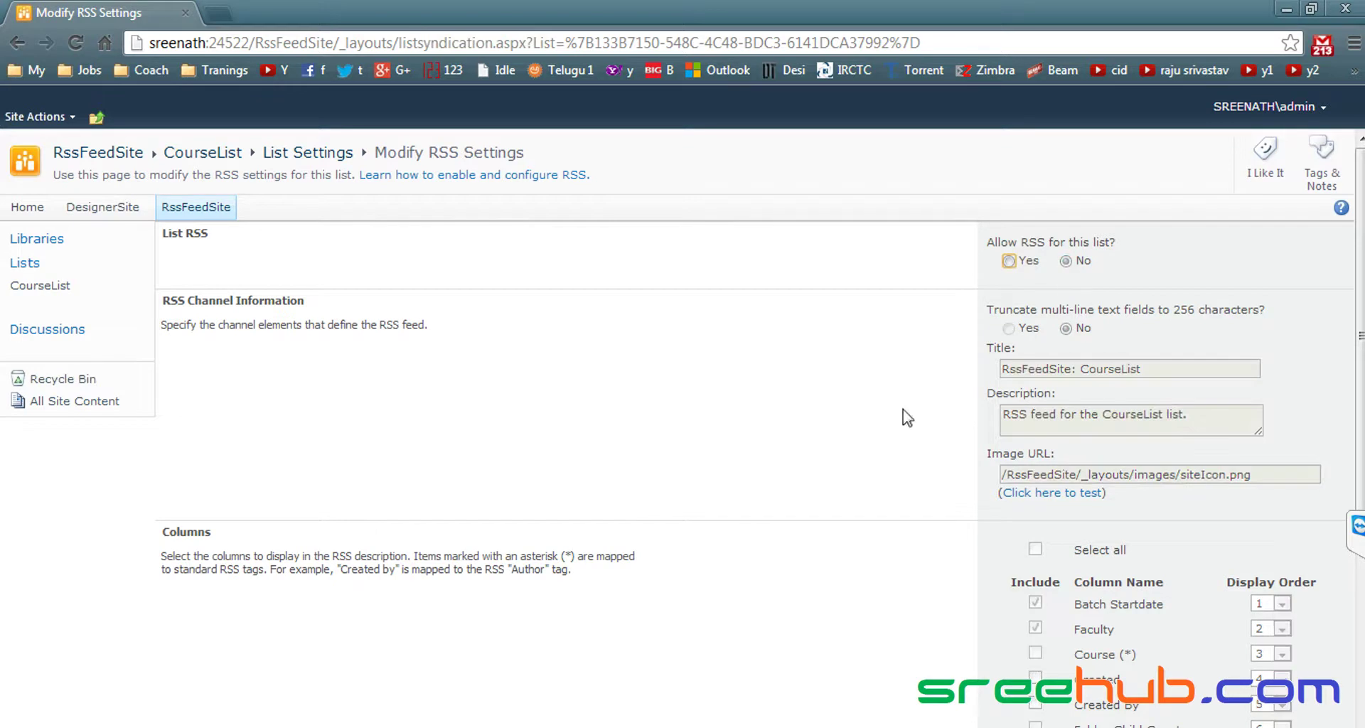
scroll(796, 458, "down", 5)
left_click(1116, 683)
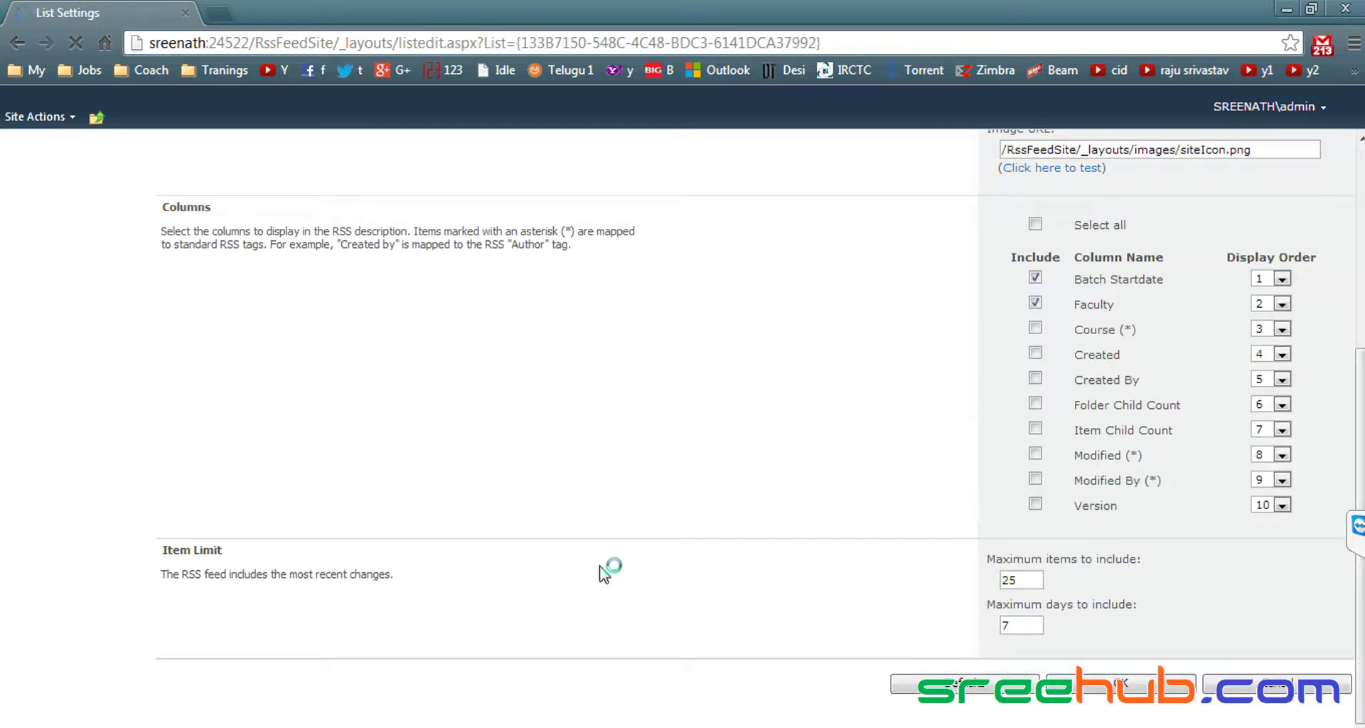
- Add a Sql item to CourseList with batch start date 5/17/2013 and a faculty member's account name
left_click(63, 288)
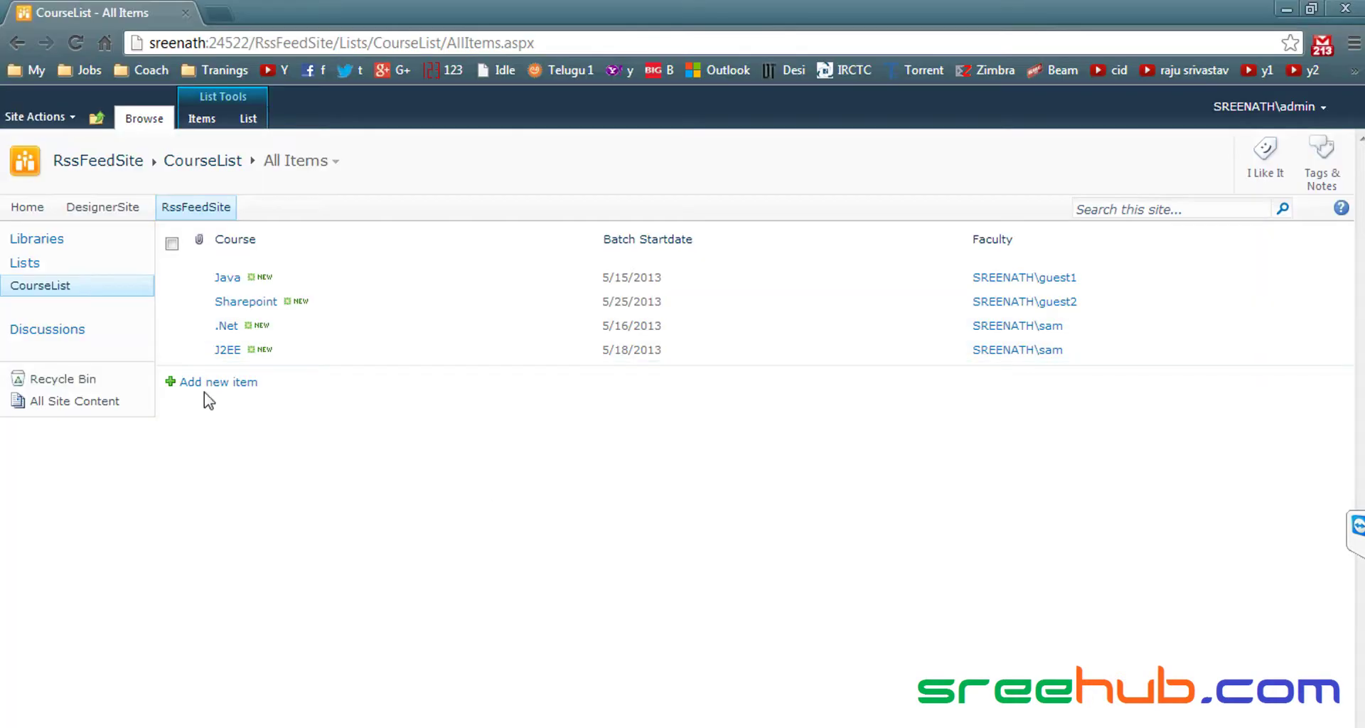
left_click(219, 384)
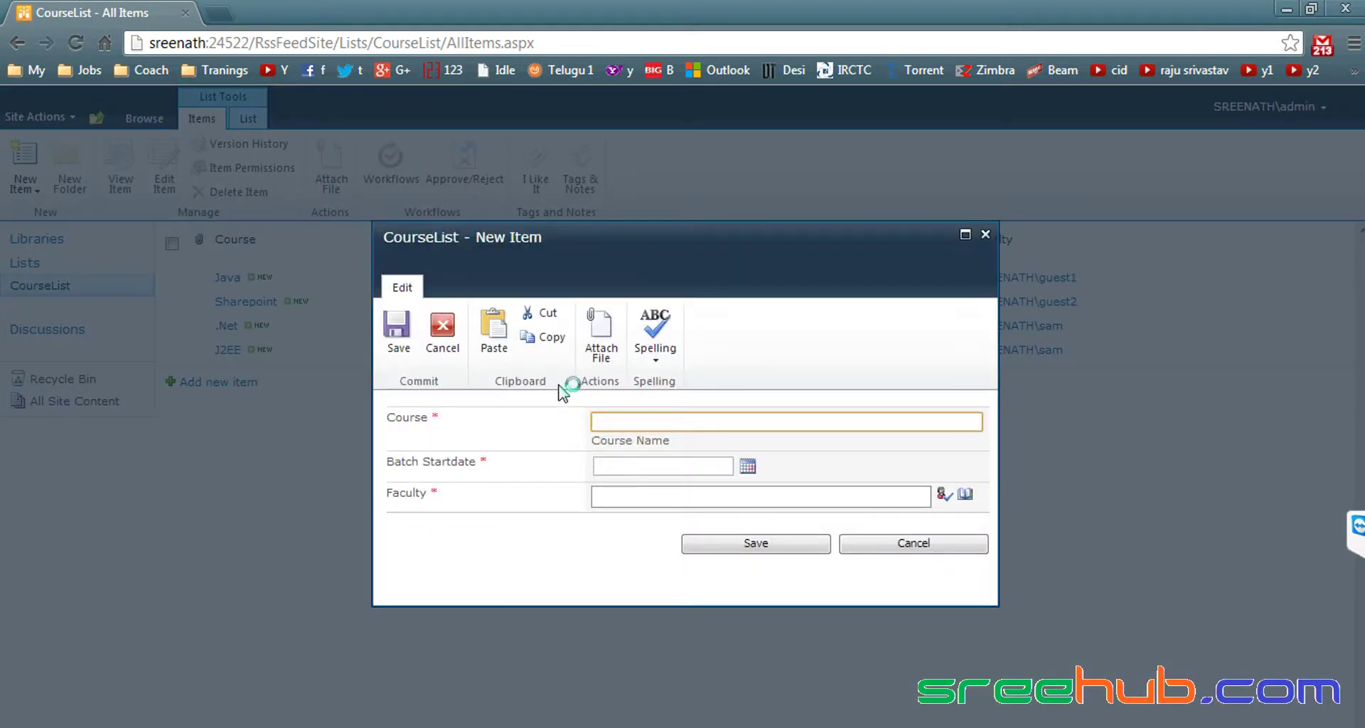
type("Sql")
left_click(747, 465)
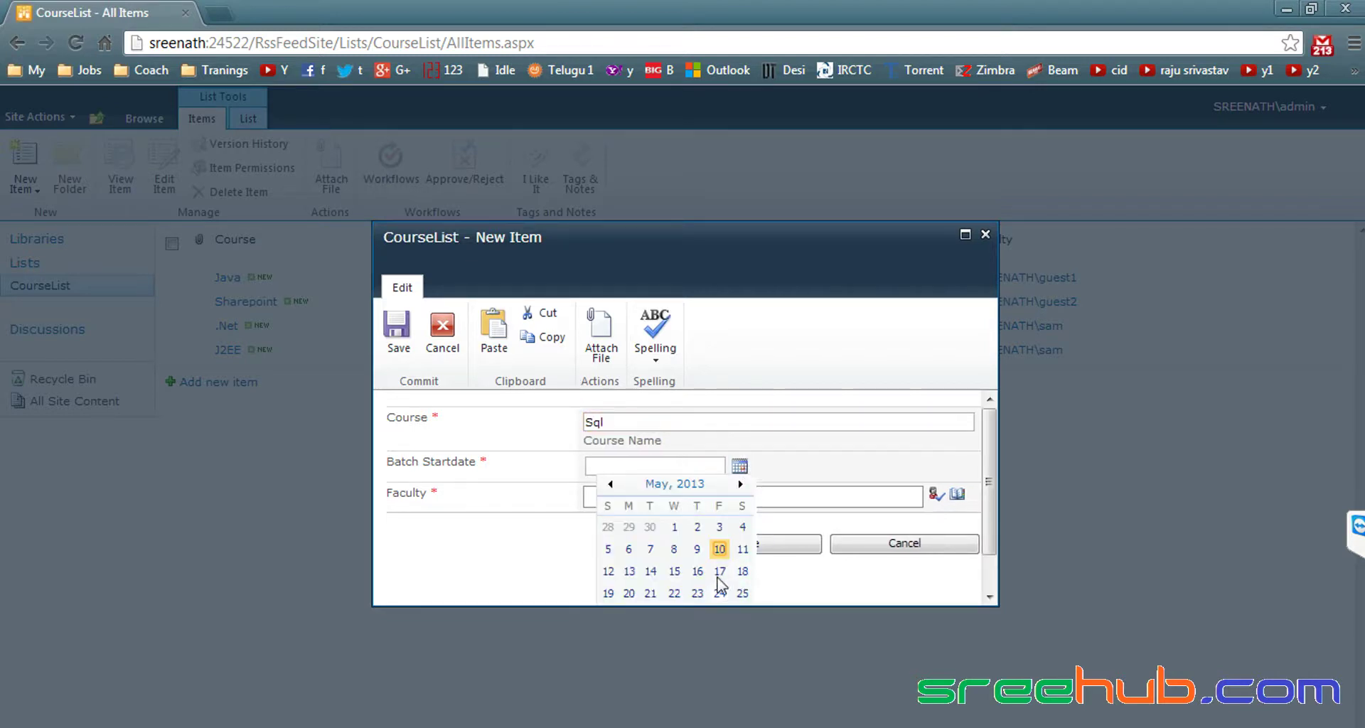
left_click(717, 572)
left_click(719, 494)
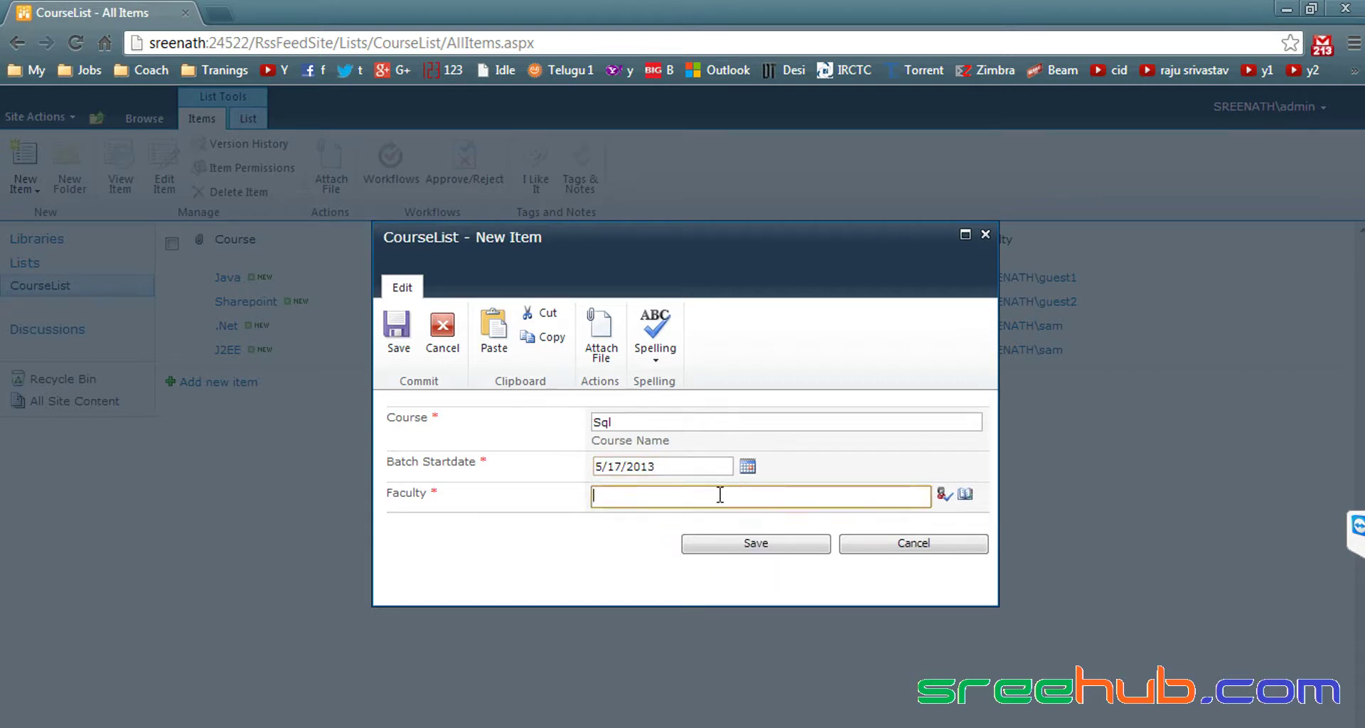
type("admin1")
key("ctrl+k")
left_click(732, 543)
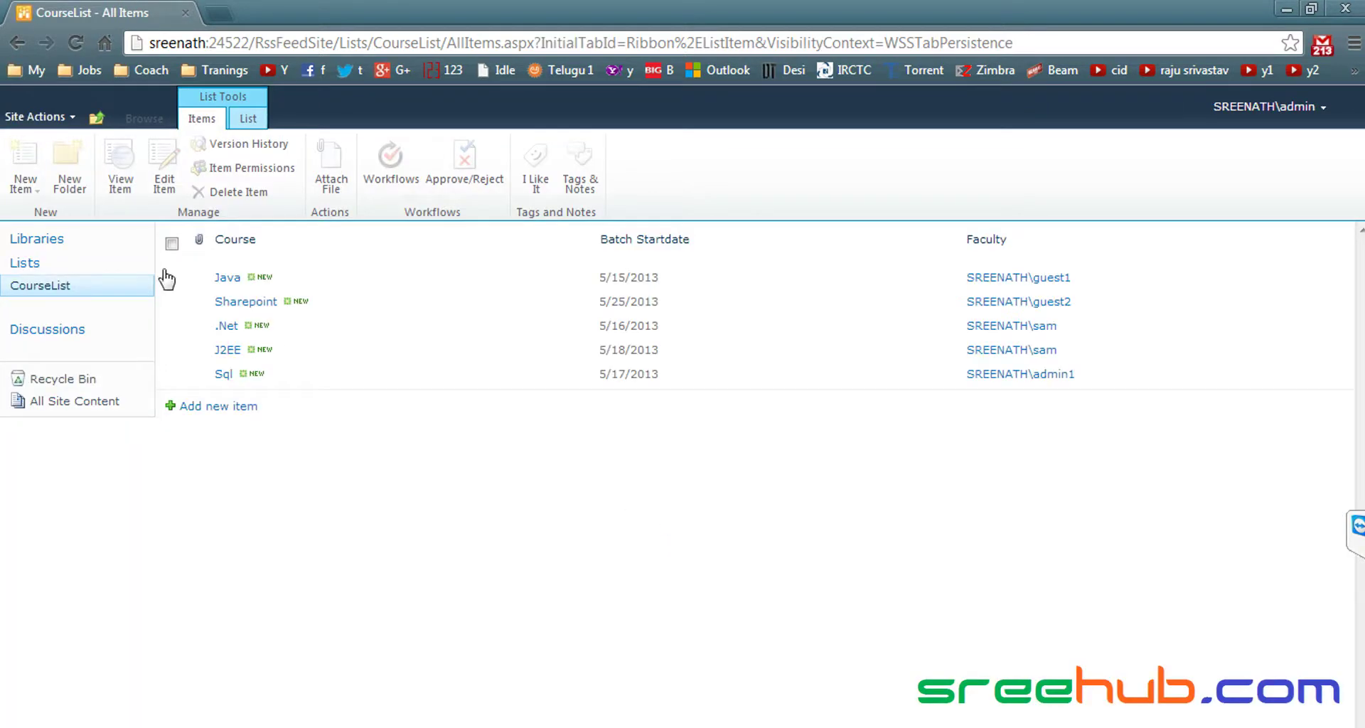
- Switch to Internet Explorer, refresh the CourseList feed, and follow its title to the list to compare the items
key("alt+Tab")
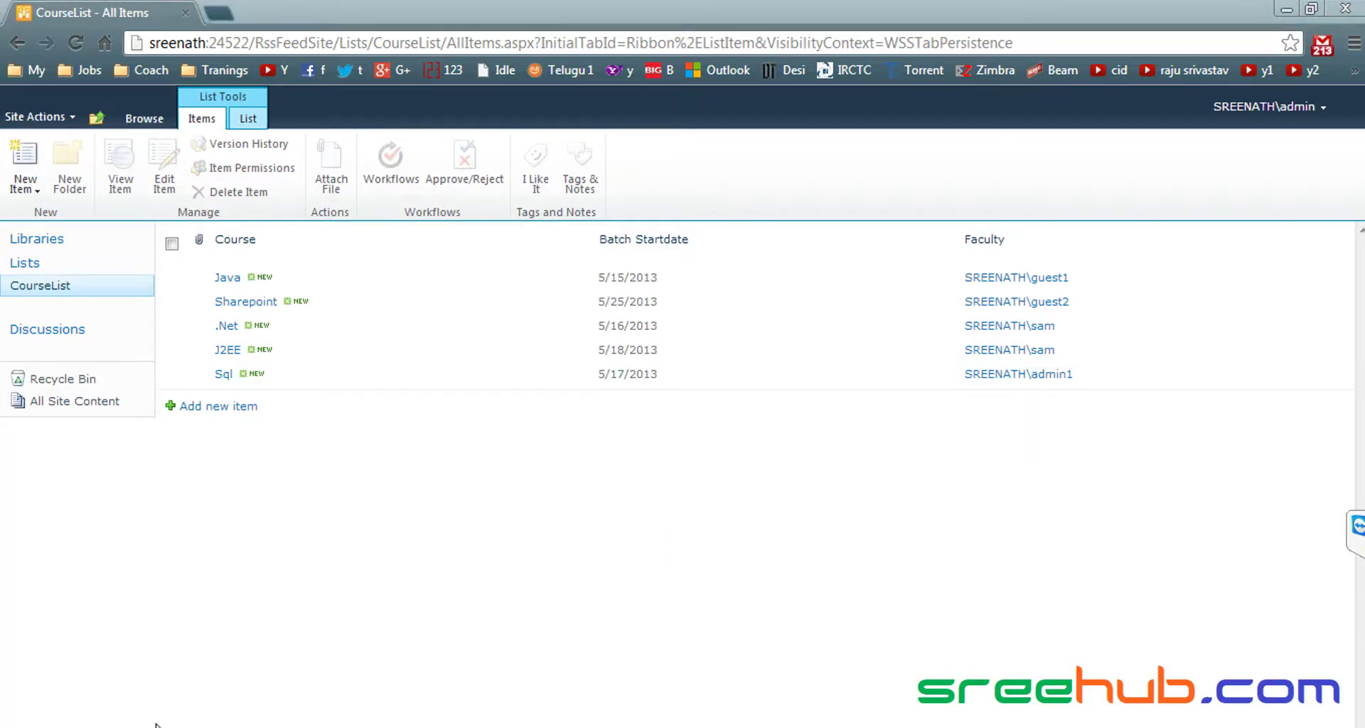
mouse_move(245, 208)
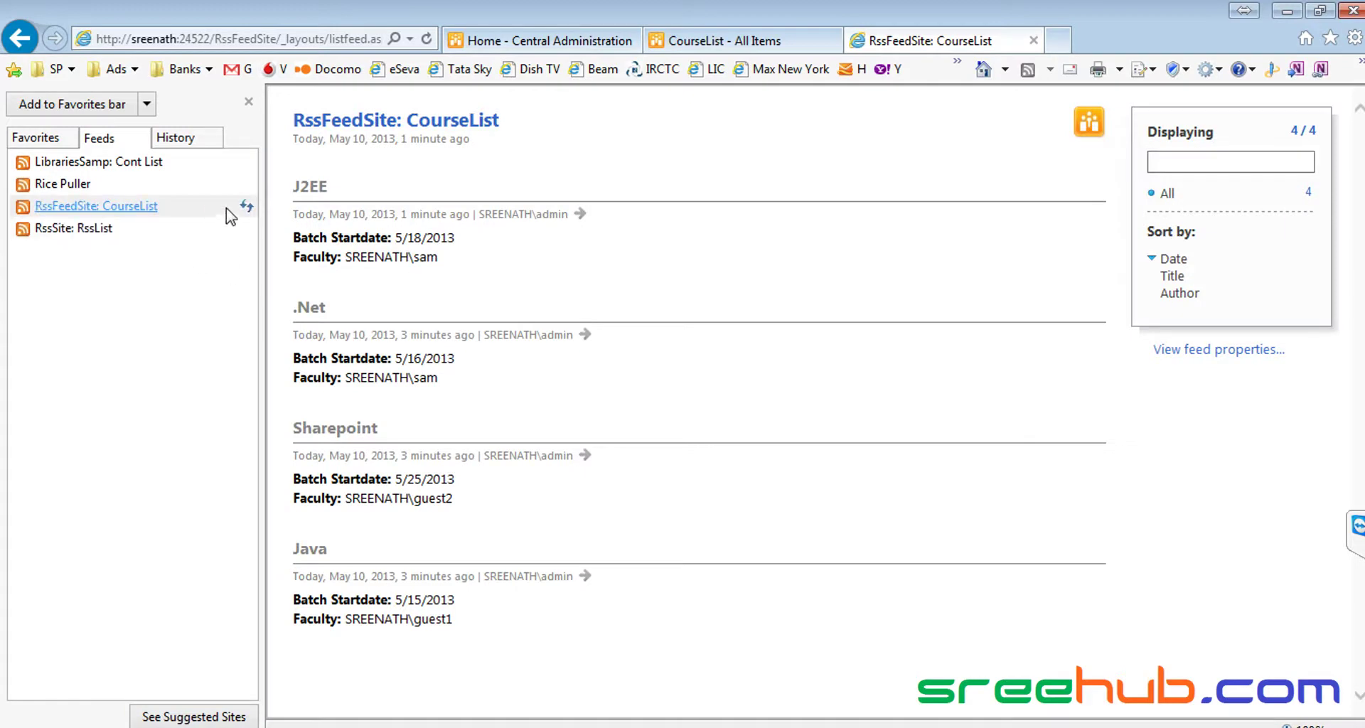
left_click(250, 207)
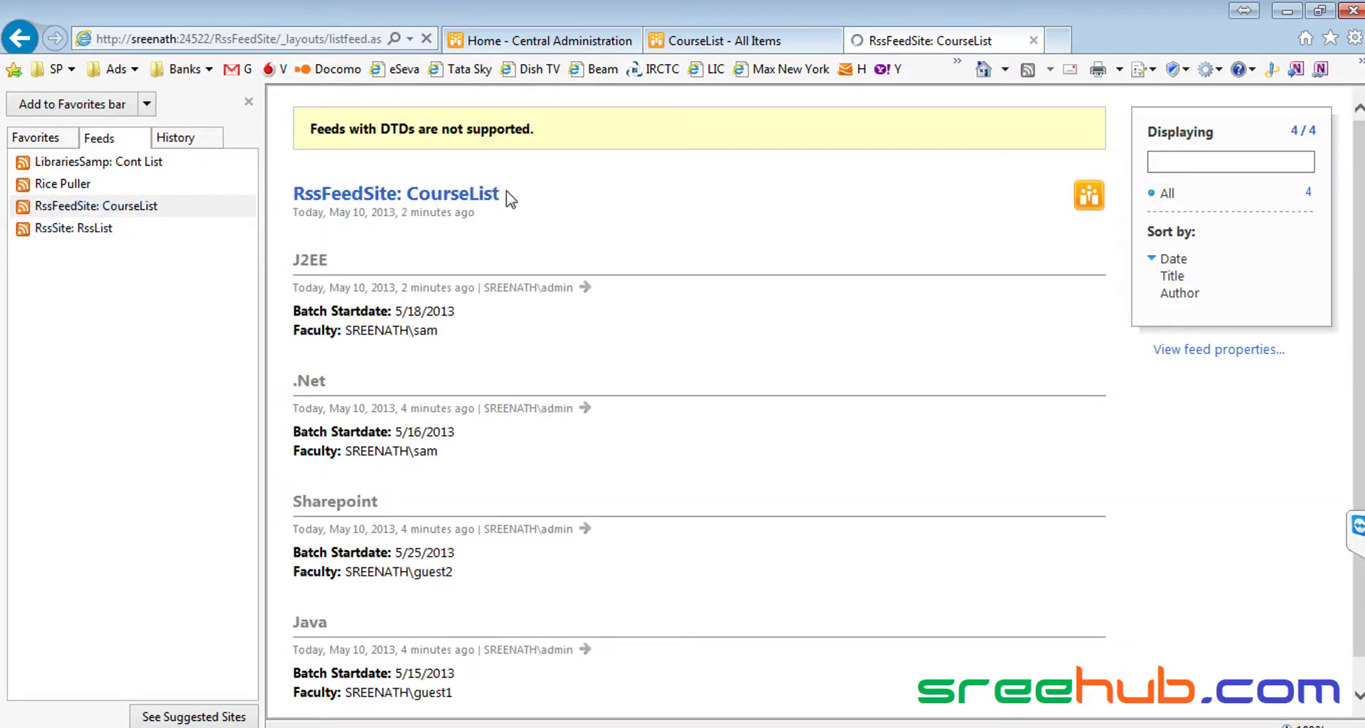
left_click_drag(524, 204, 279, 201)
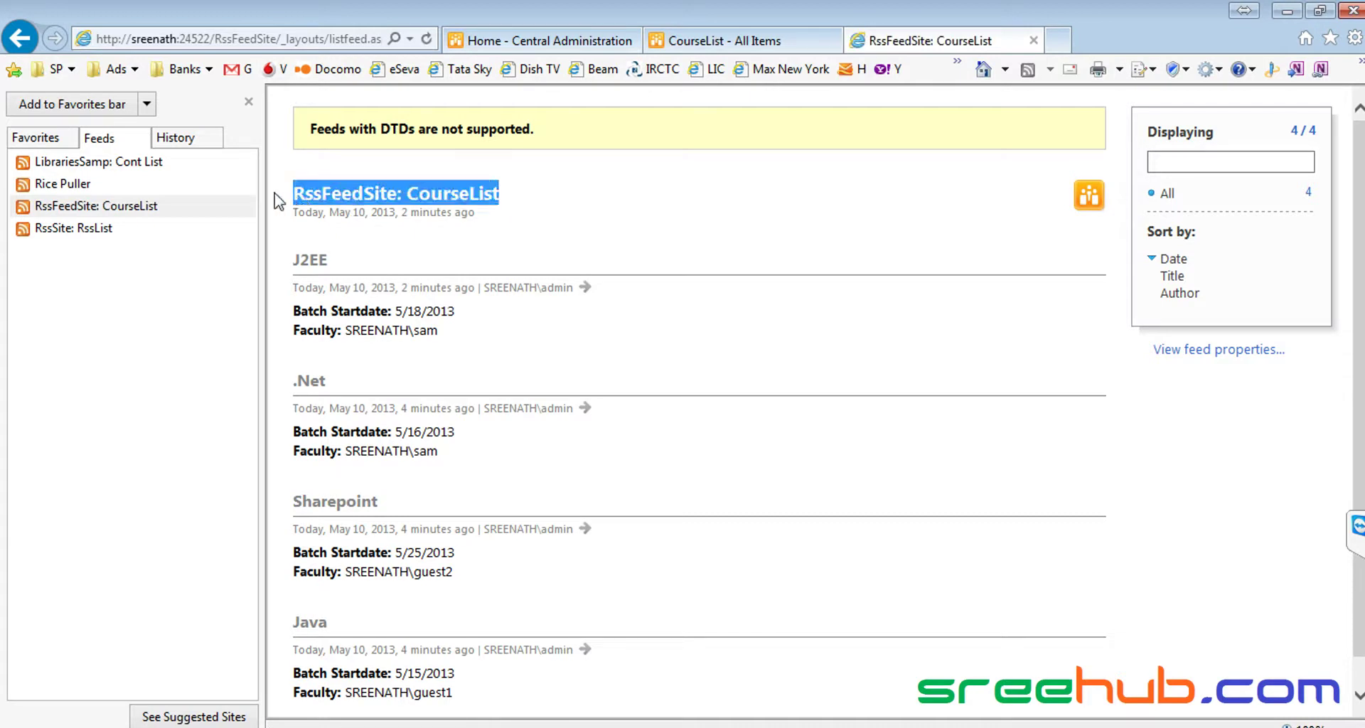
left_click(463, 217)
double_click(530, 192)
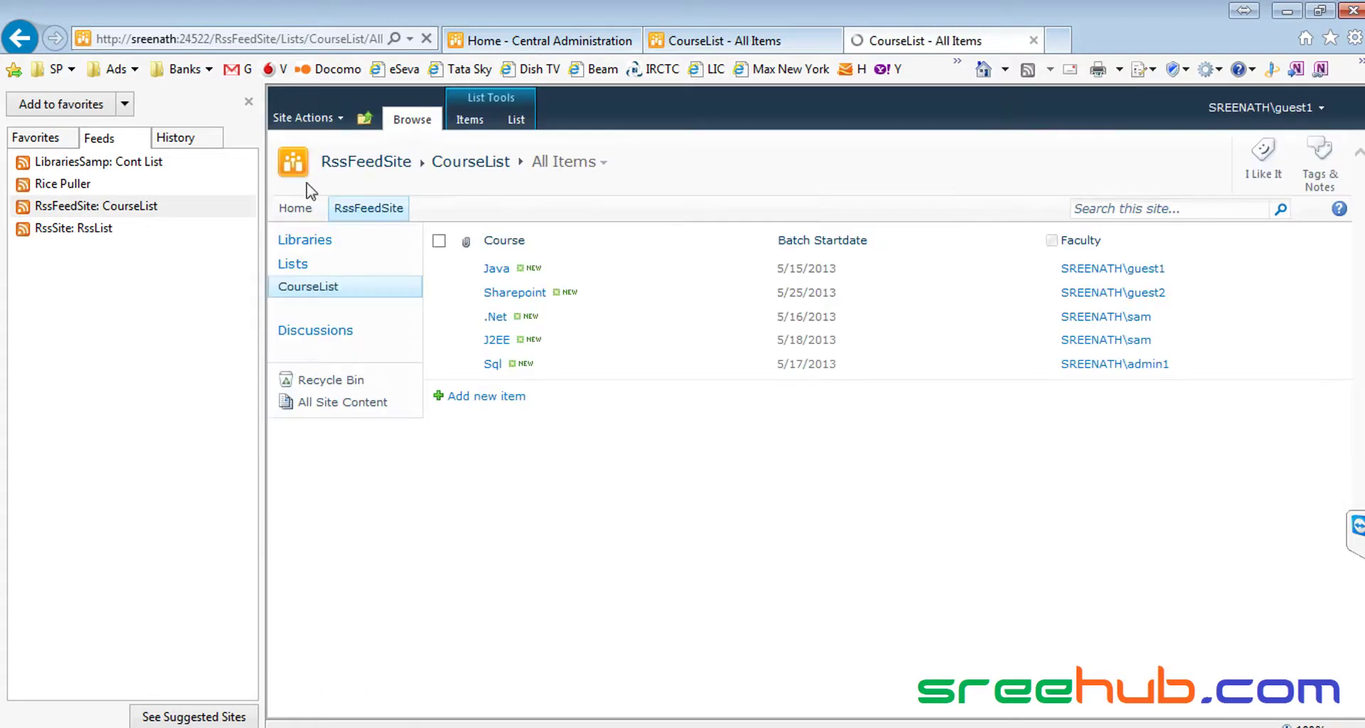
- Reopen the CourseList feed, refresh it again, and examine the message and the entries still shown
left_click(244, 202)
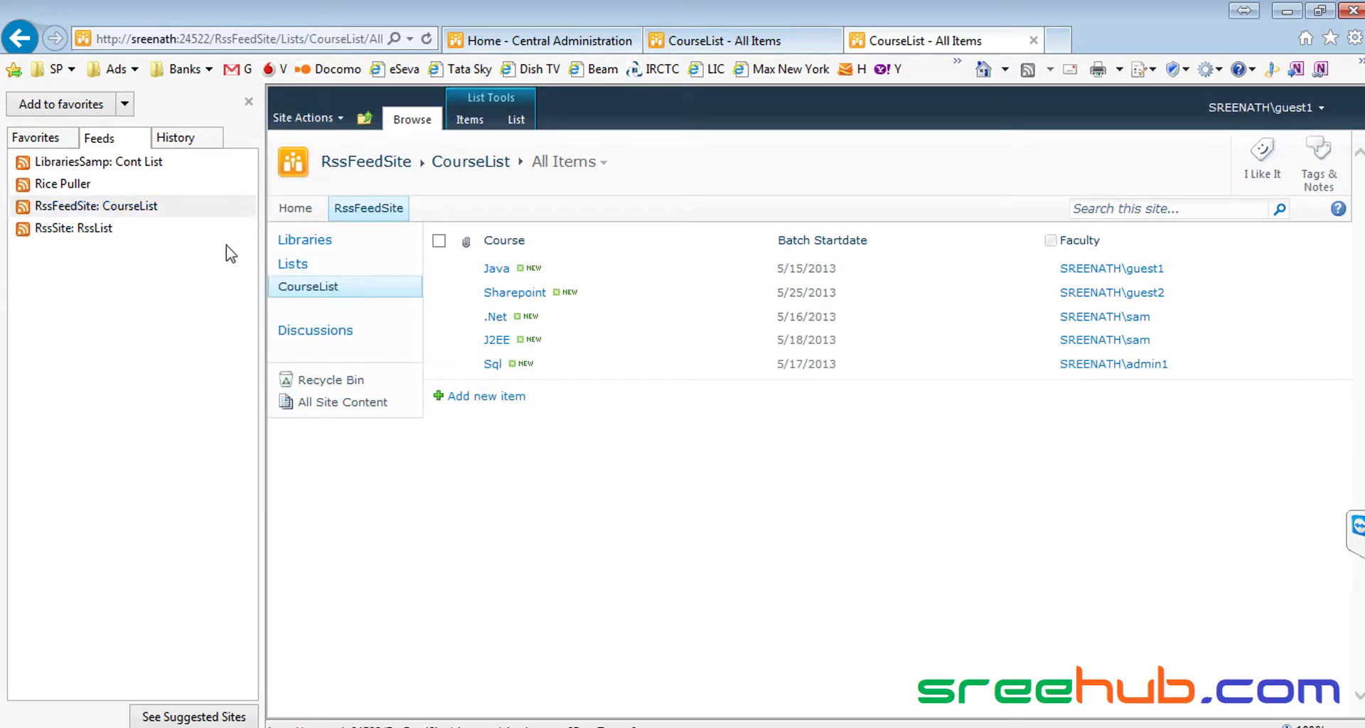
left_click(147, 207)
left_click(247, 207)
left_click_drag(311, 136, 582, 135)
left_click(611, 137)
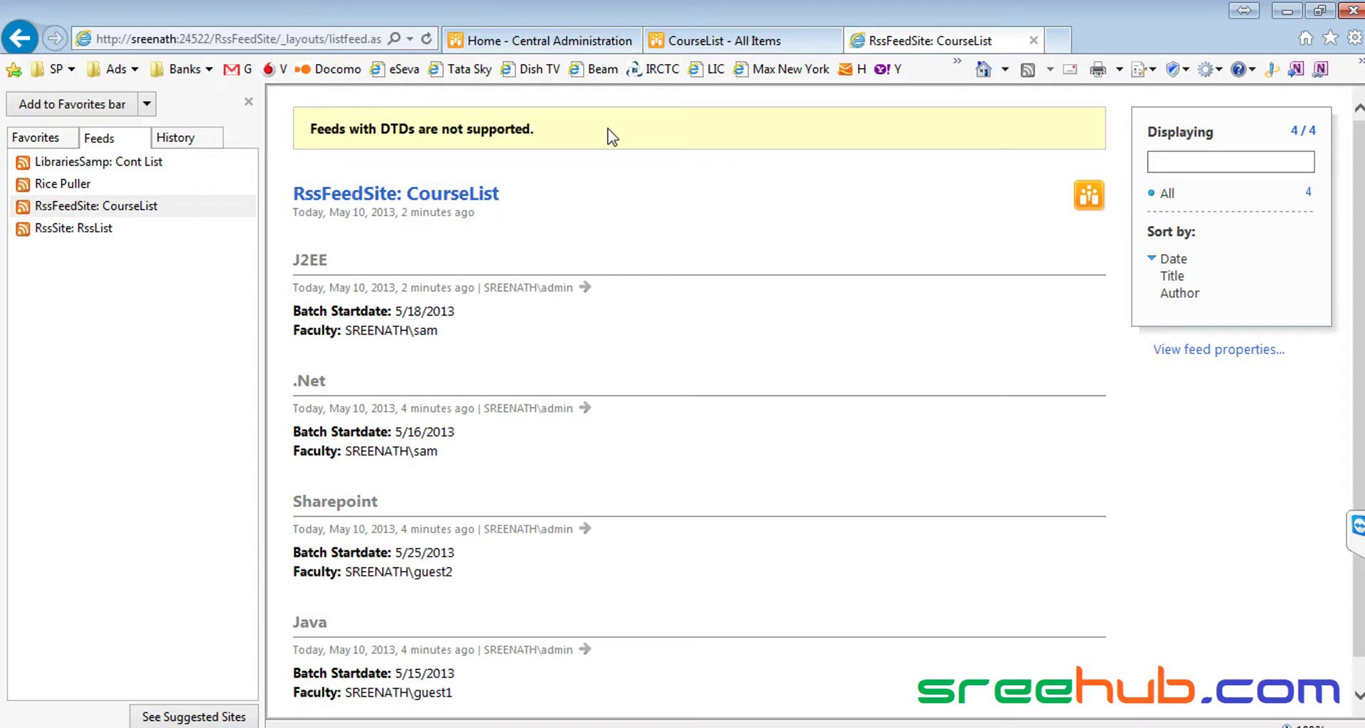
scroll(609, 137, "down", 1)
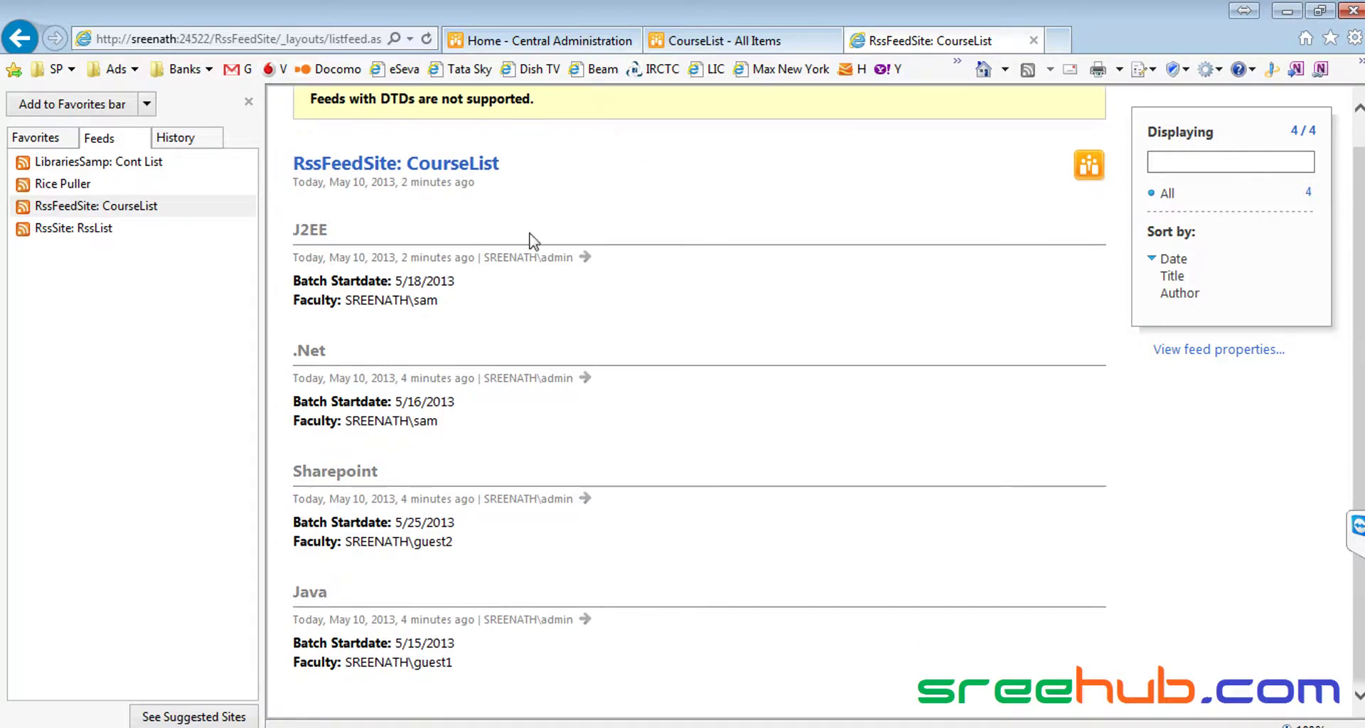
scroll(666, 407, "up", 1)
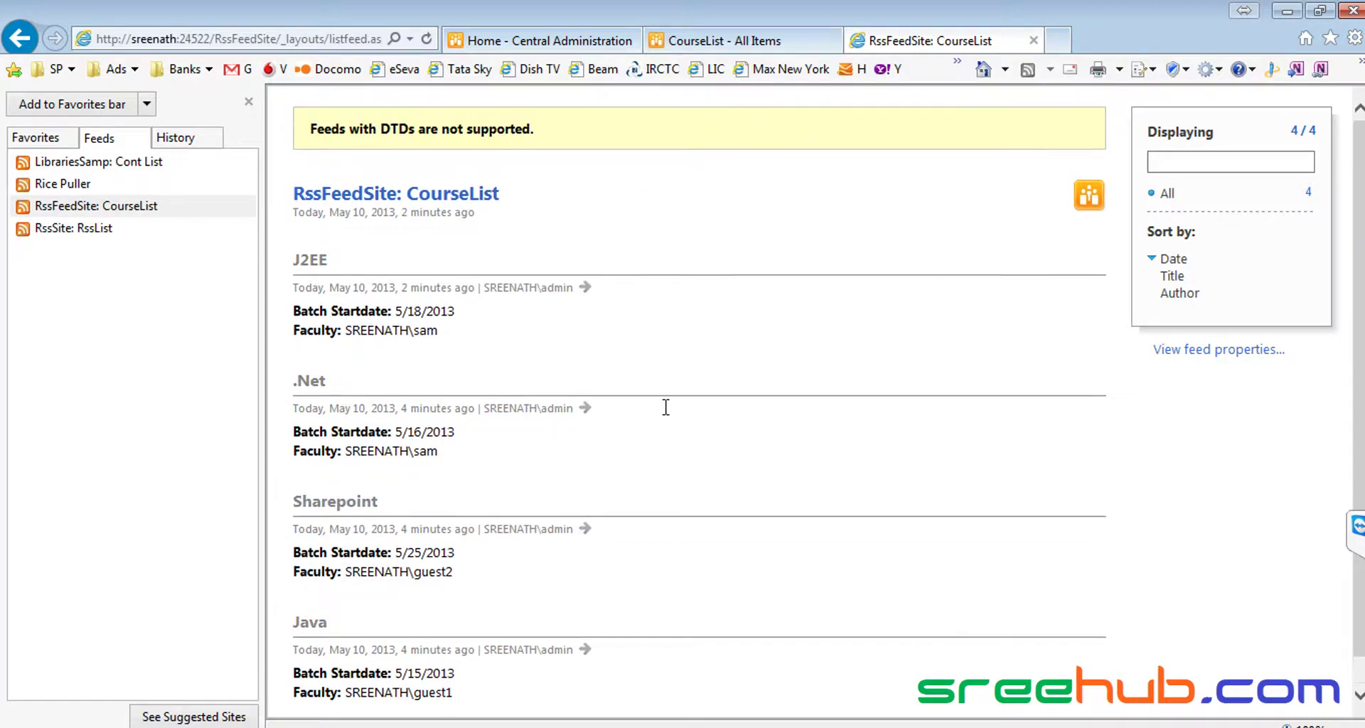
- Check the list in Chrome, return to Internet Explorer, and review the CourseList feed's properties without changing them
key("alt+Tab")
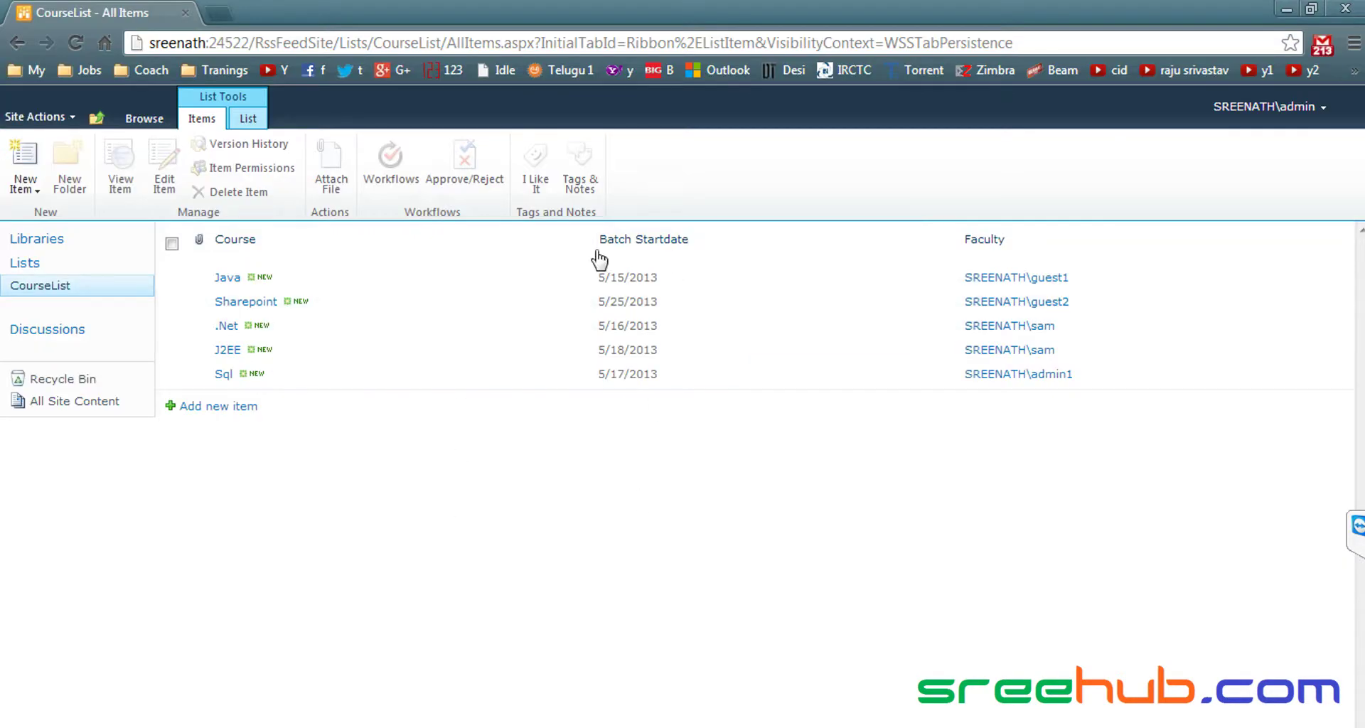
key("alt+Tab")
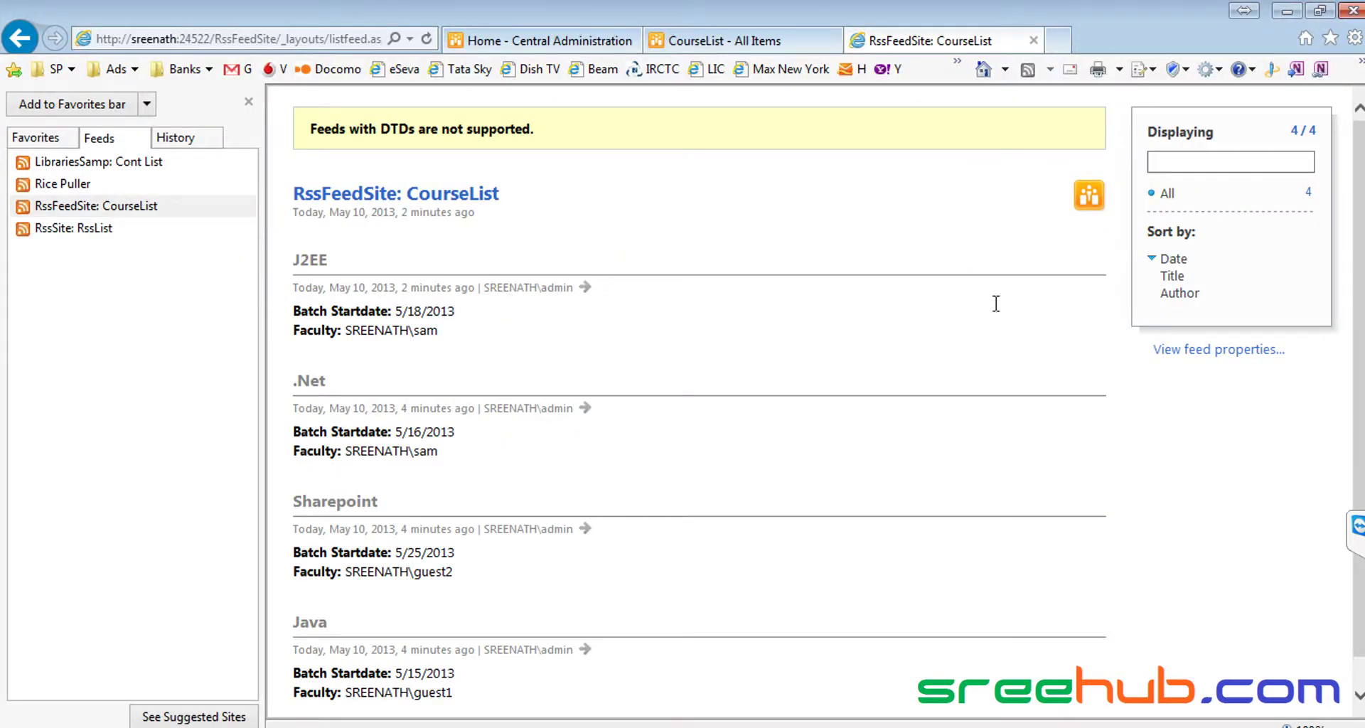
left_click(1158, 352)
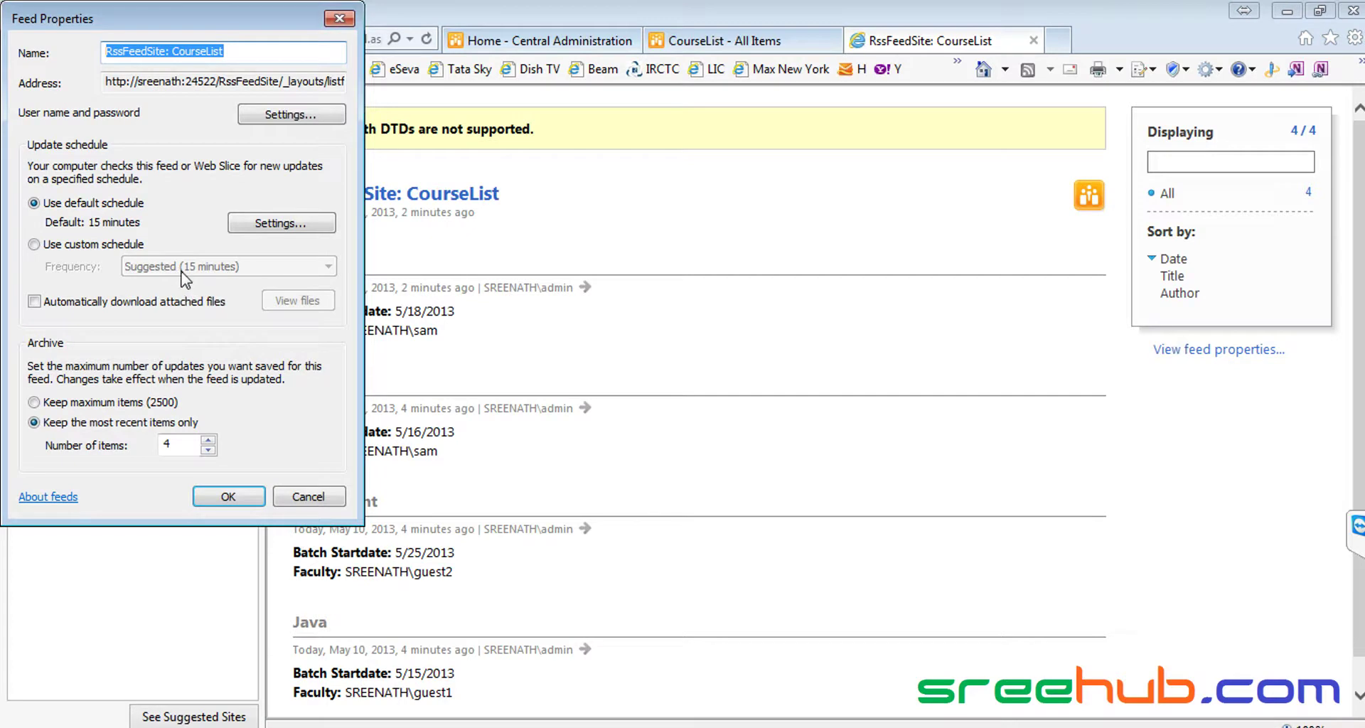
left_click(227, 496)
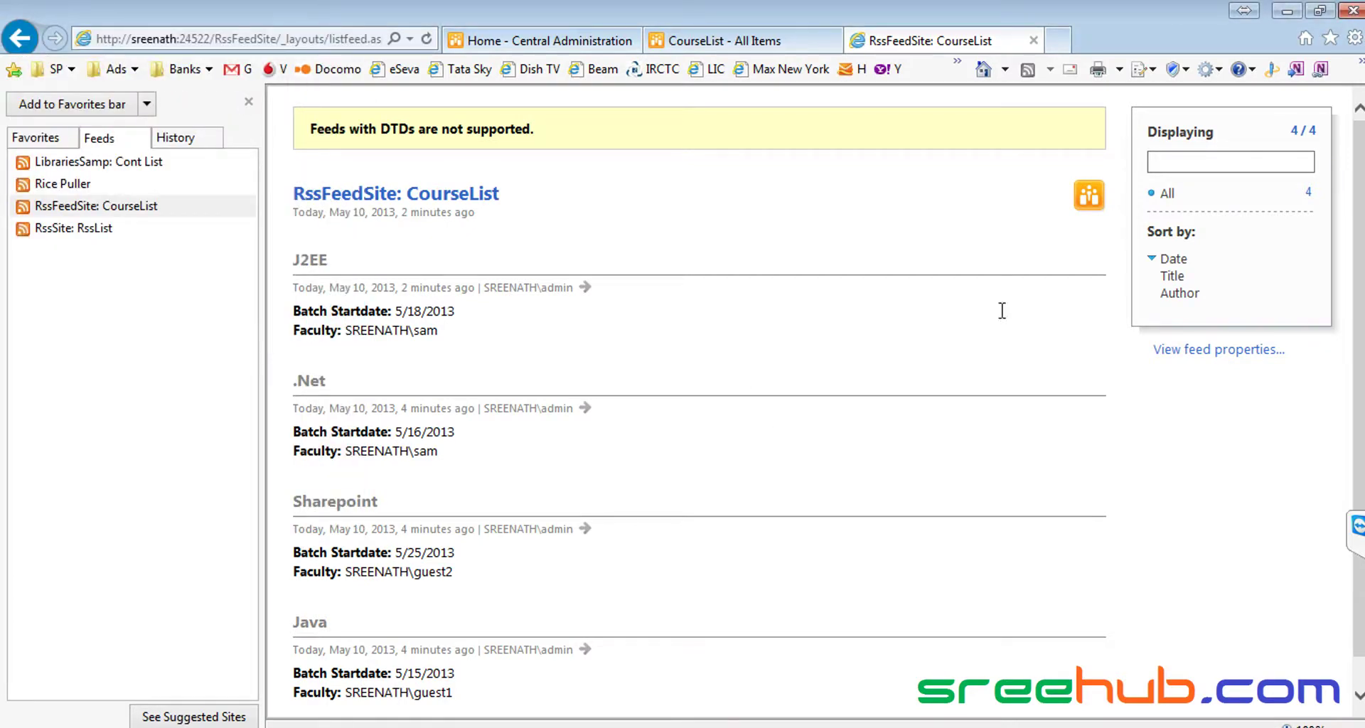
- In Chrome, set Allow RSS for this list to Yes in CourseList's RSS settings, save, and return to the list's commands
key("alt+Tab")
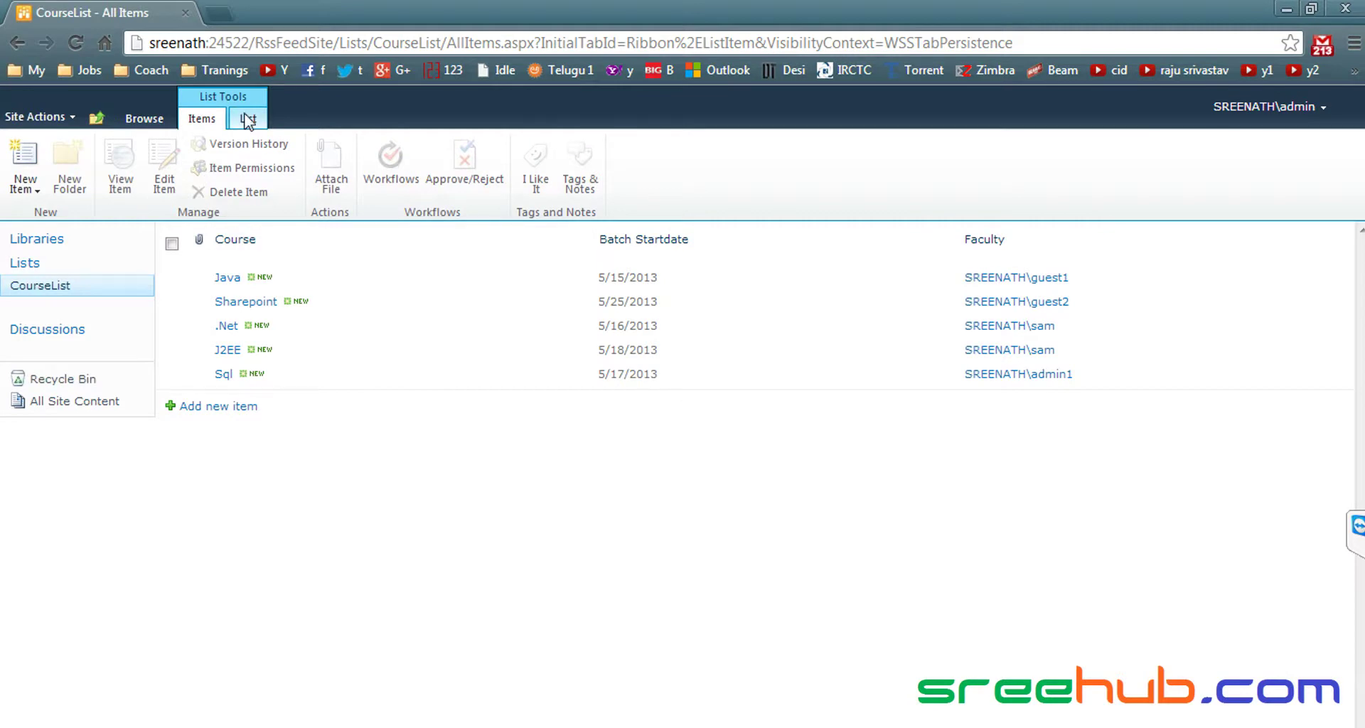
left_click(246, 119)
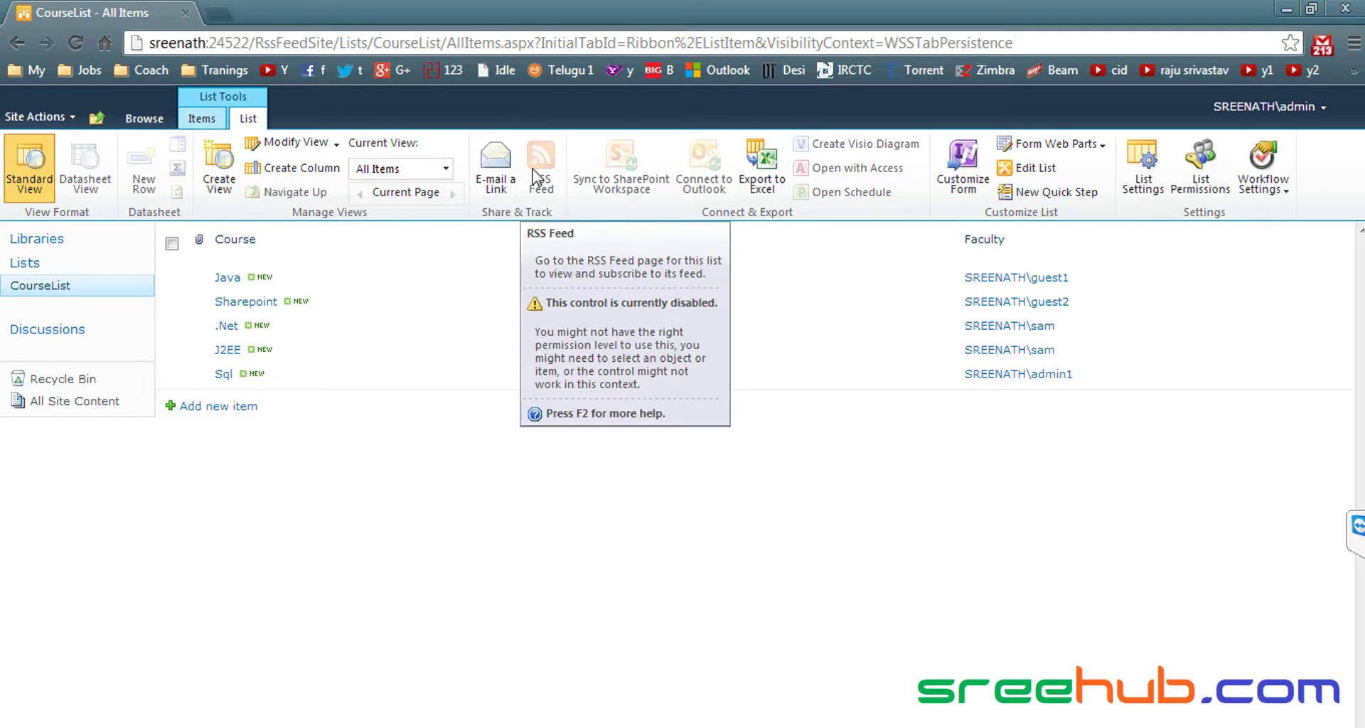
left_click(1142, 167)
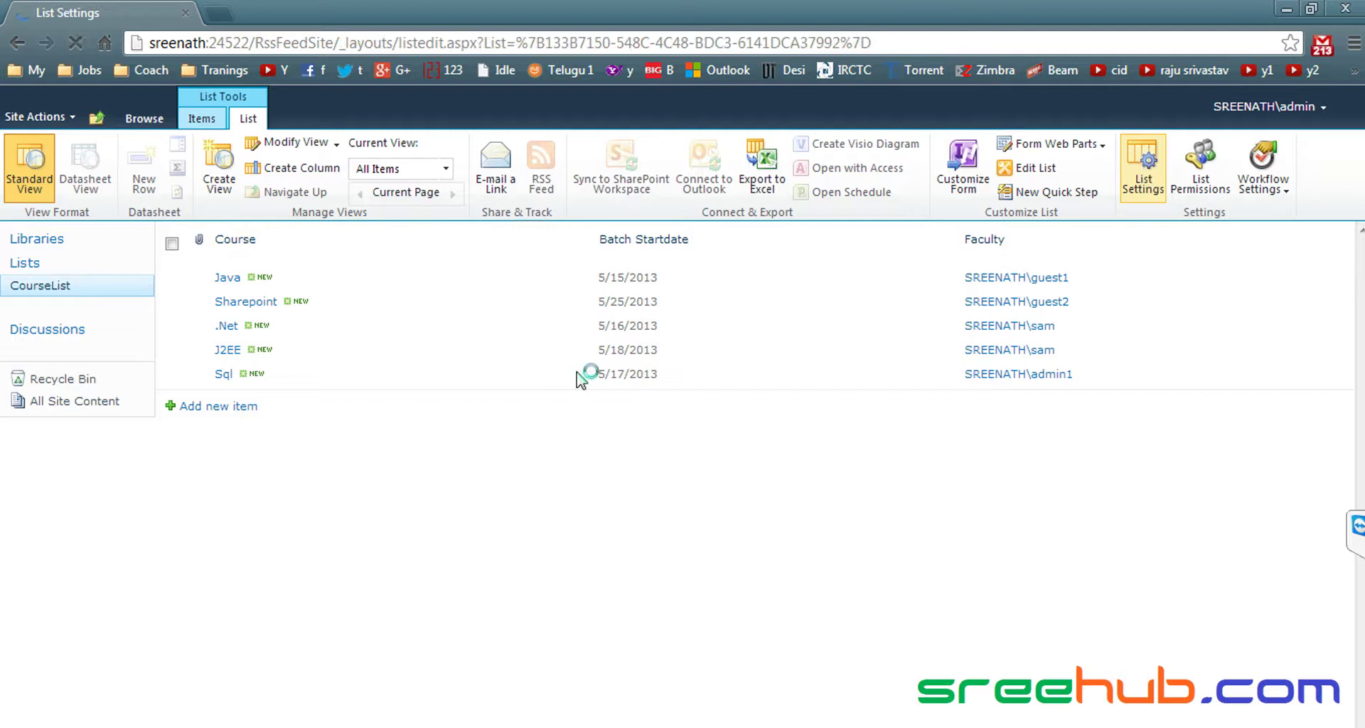
left_click(997, 398)
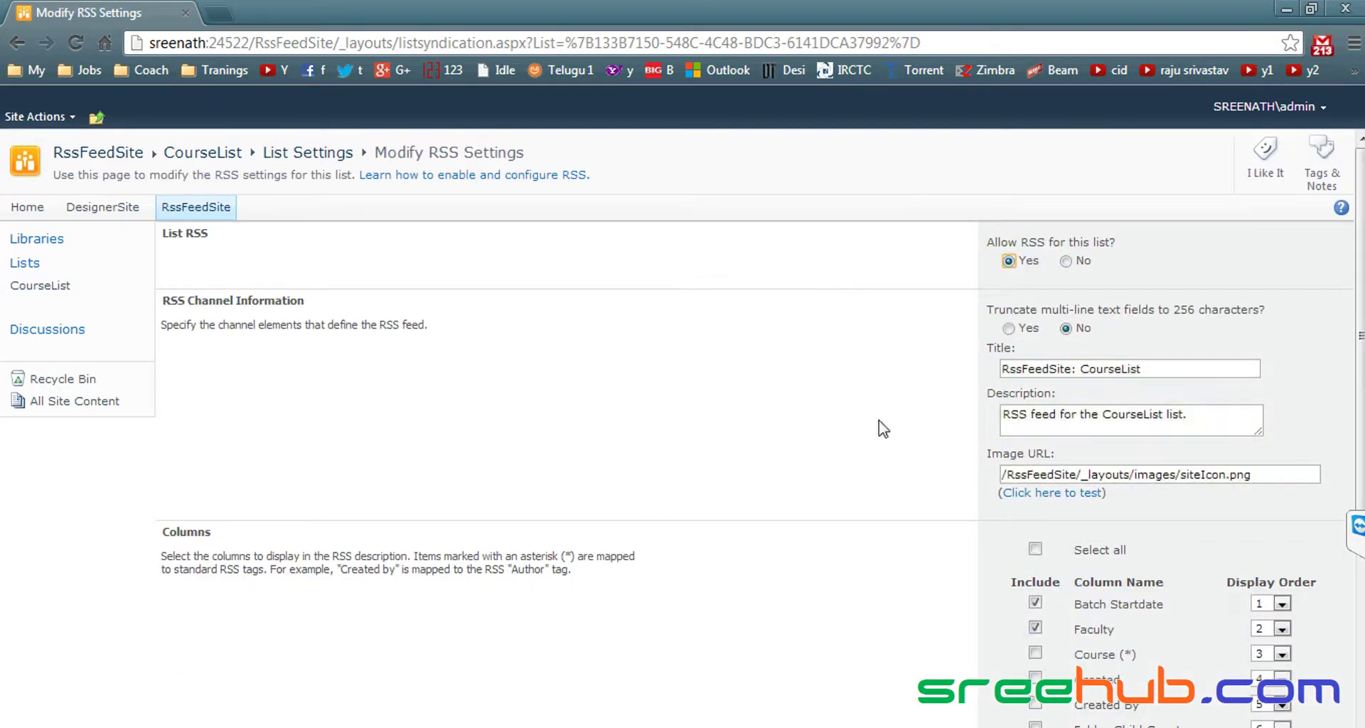
scroll(762, 518, "down", 5)
left_click(1140, 693)
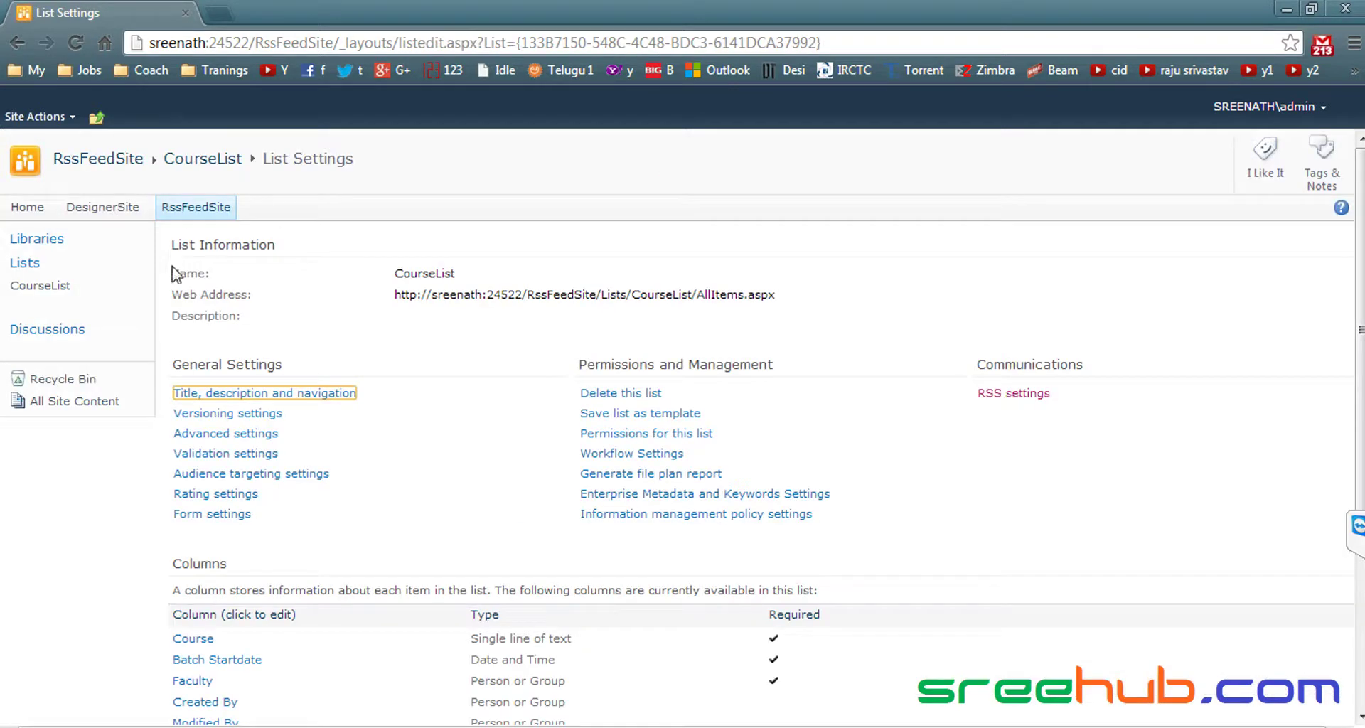
left_click(40, 285)
left_click(248, 117)
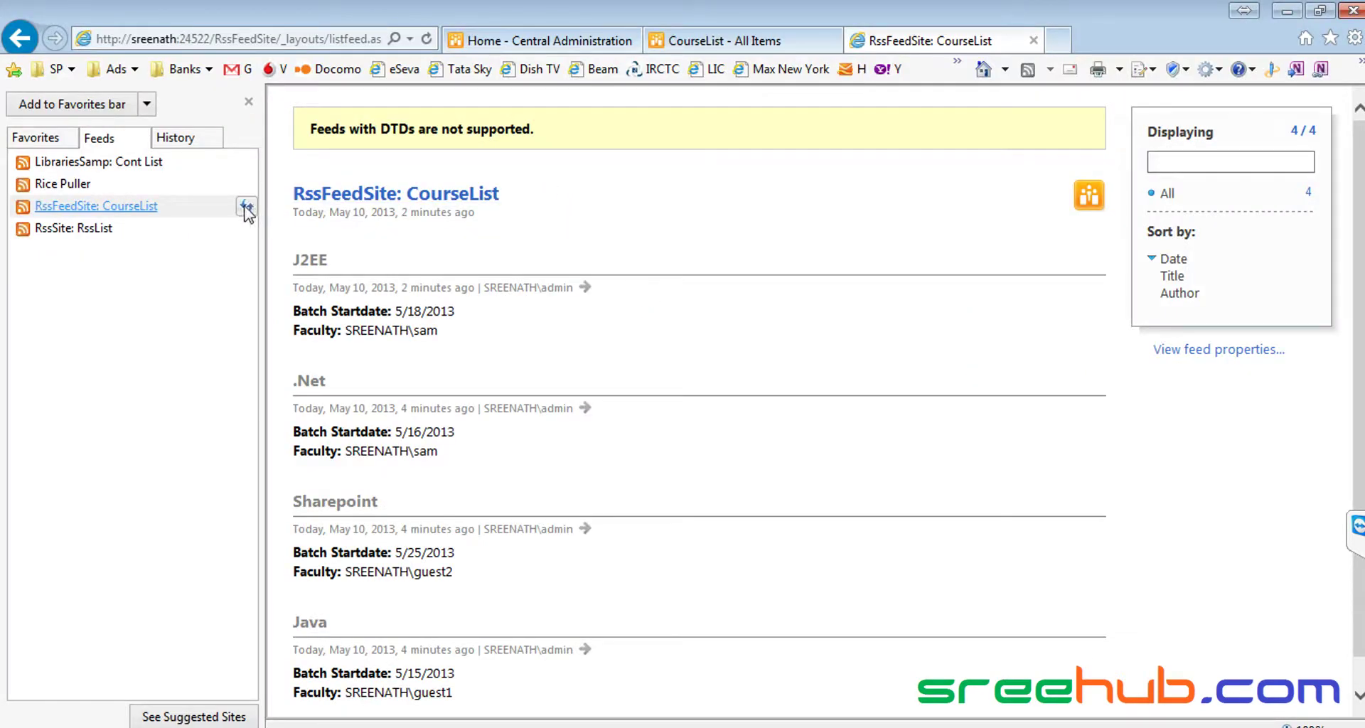
- In Internet Explorer, refresh the CourseList feed, show all items, and examine the Sql and J2EE entries
left_click(247, 208)
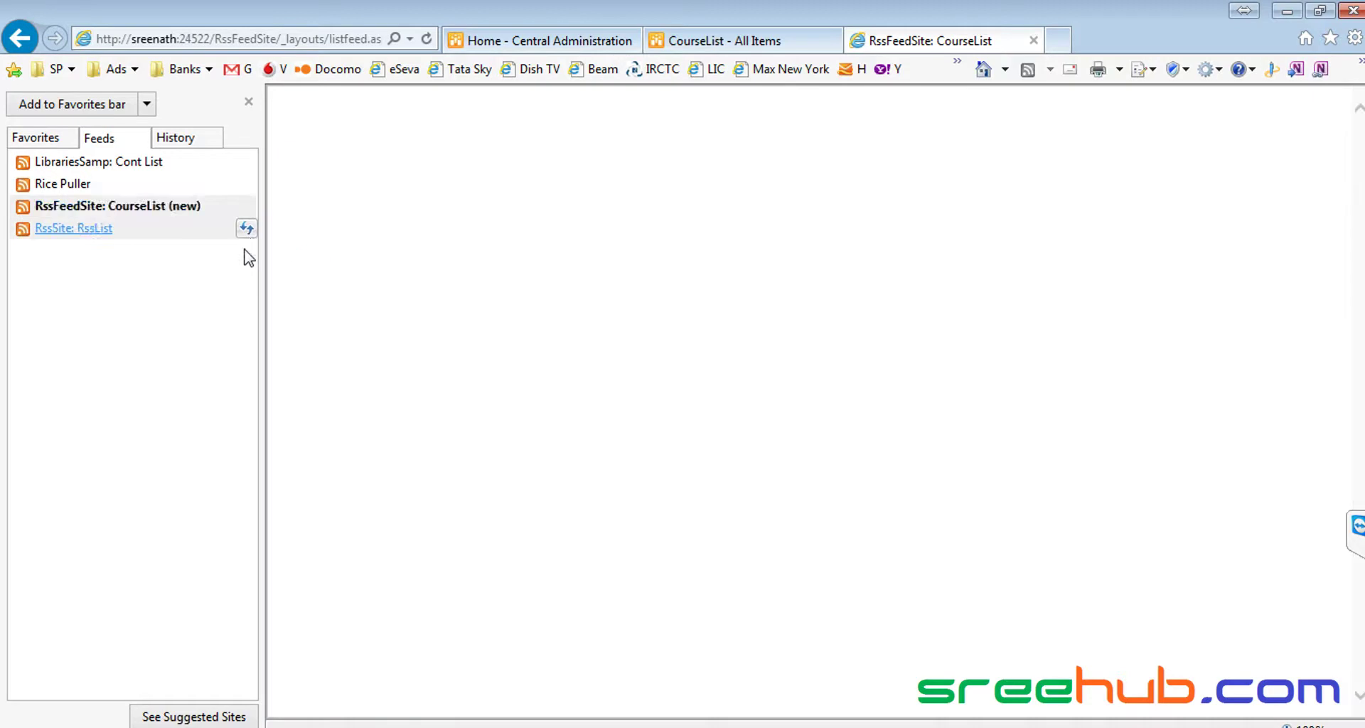
left_click_drag(485, 263, 292, 184)
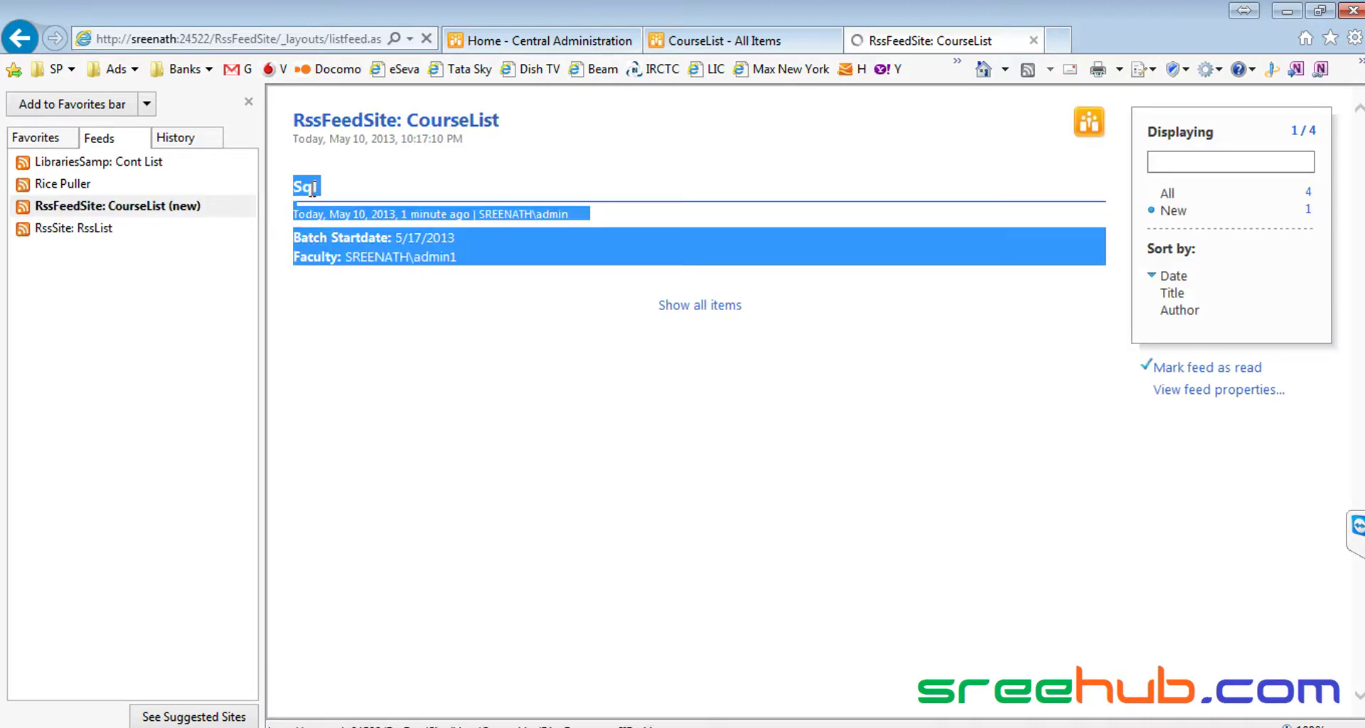
left_click(688, 307)
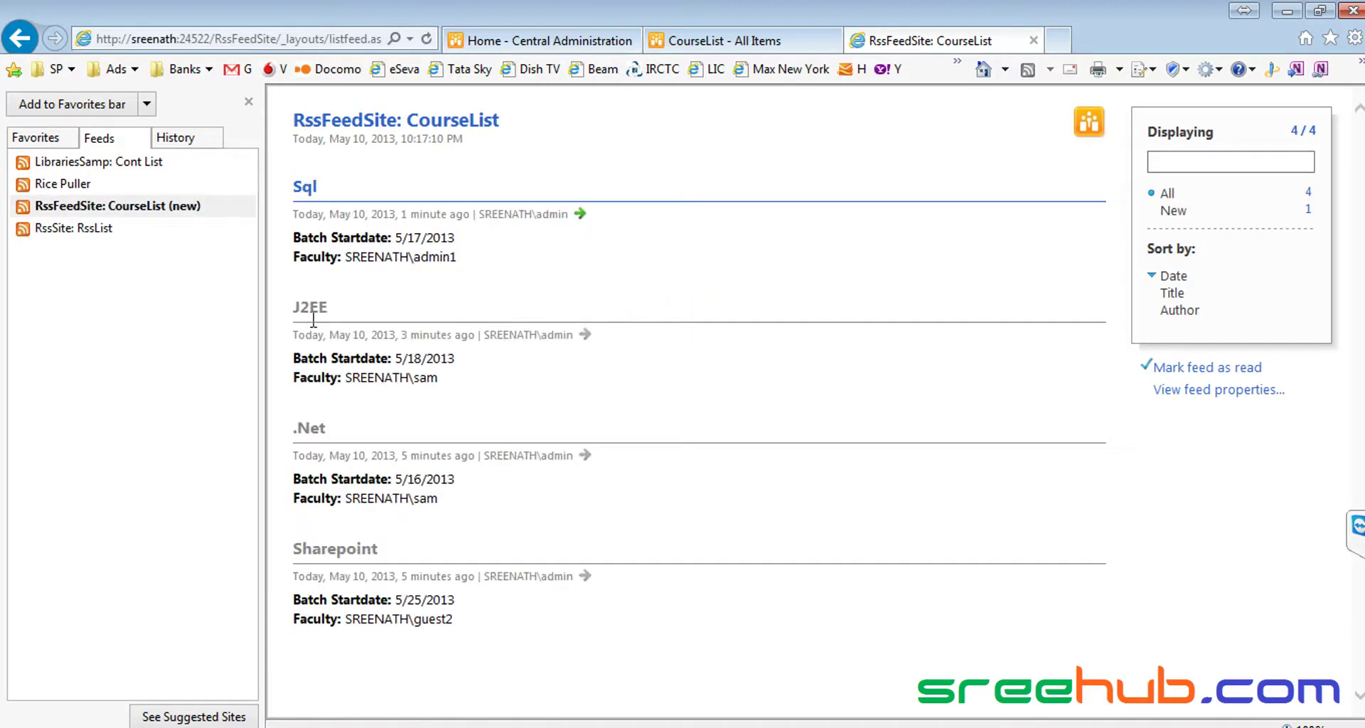
left_click_drag(464, 379, 299, 306)
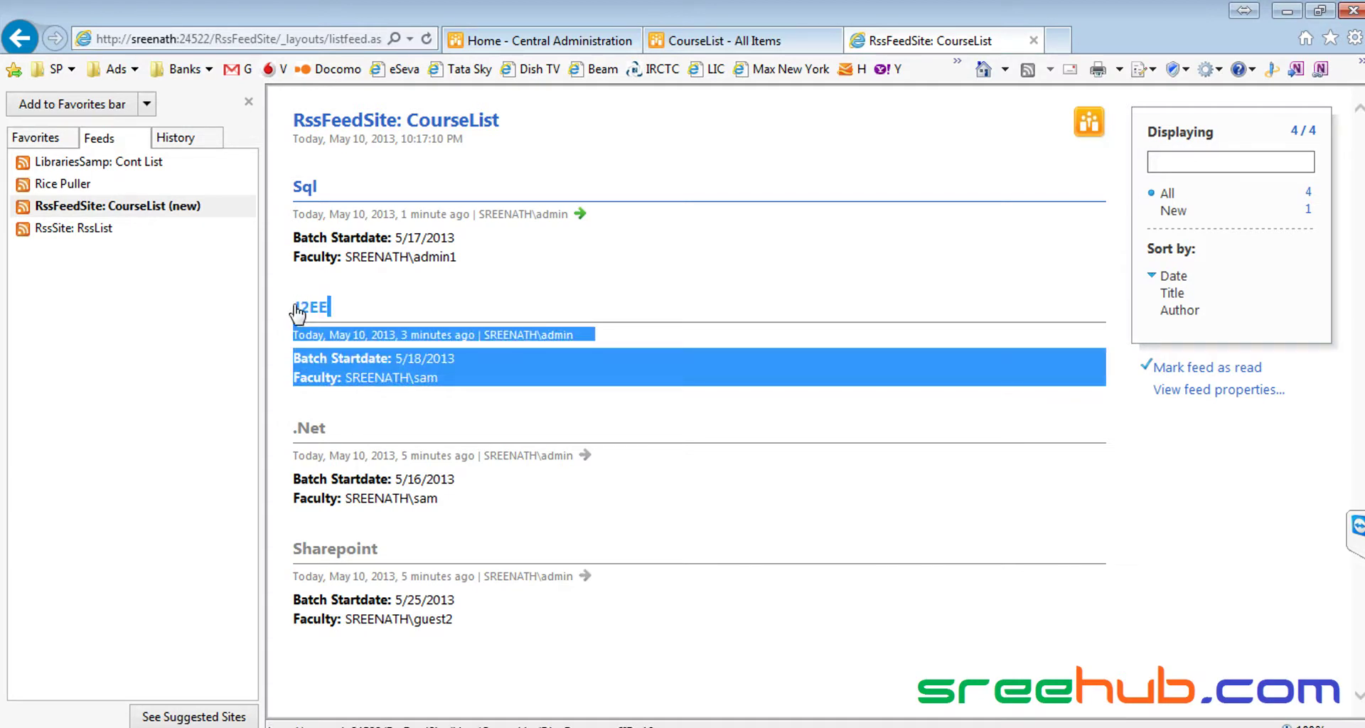
left_click(521, 378)
left_click_drag(397, 334, 537, 334)
left_click(473, 261)
left_click_drag(458, 246, 306, 190)
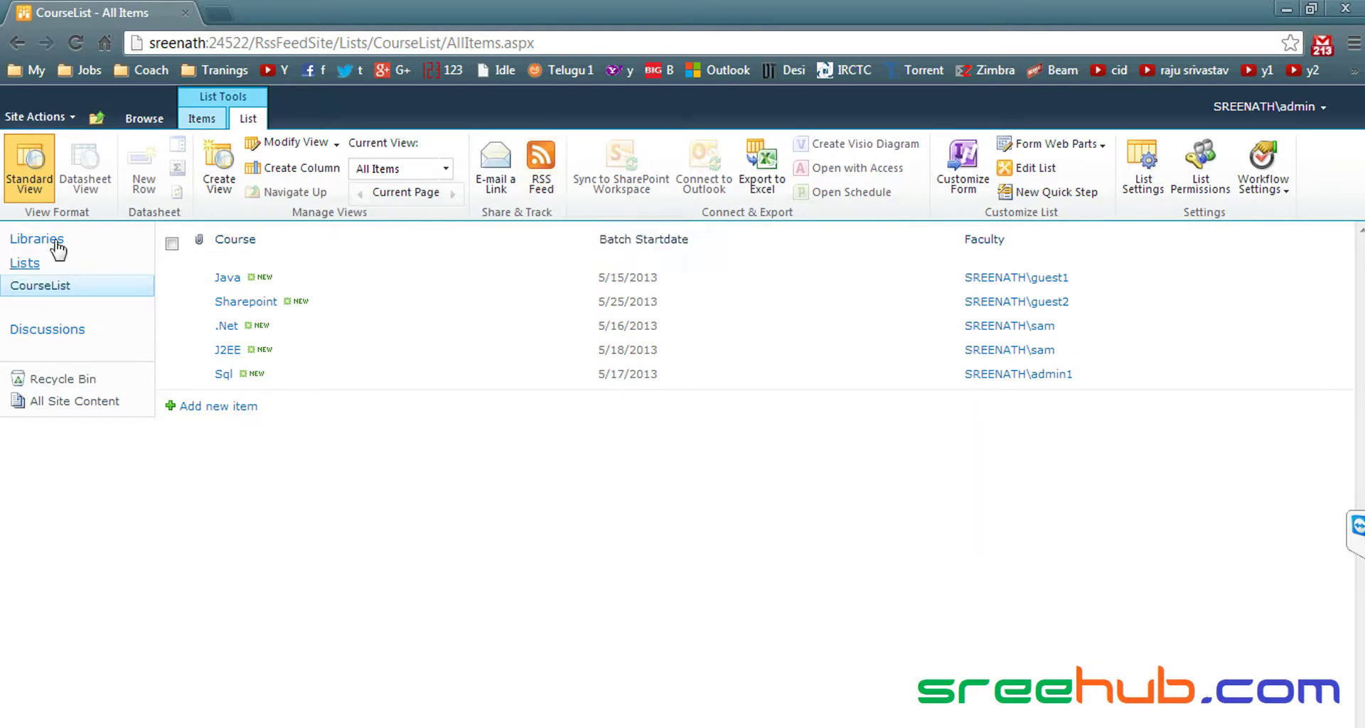
- Turn off Allow RSS feeds in this site in the RssFeedSite RSS settings and save
left_click(41, 118)
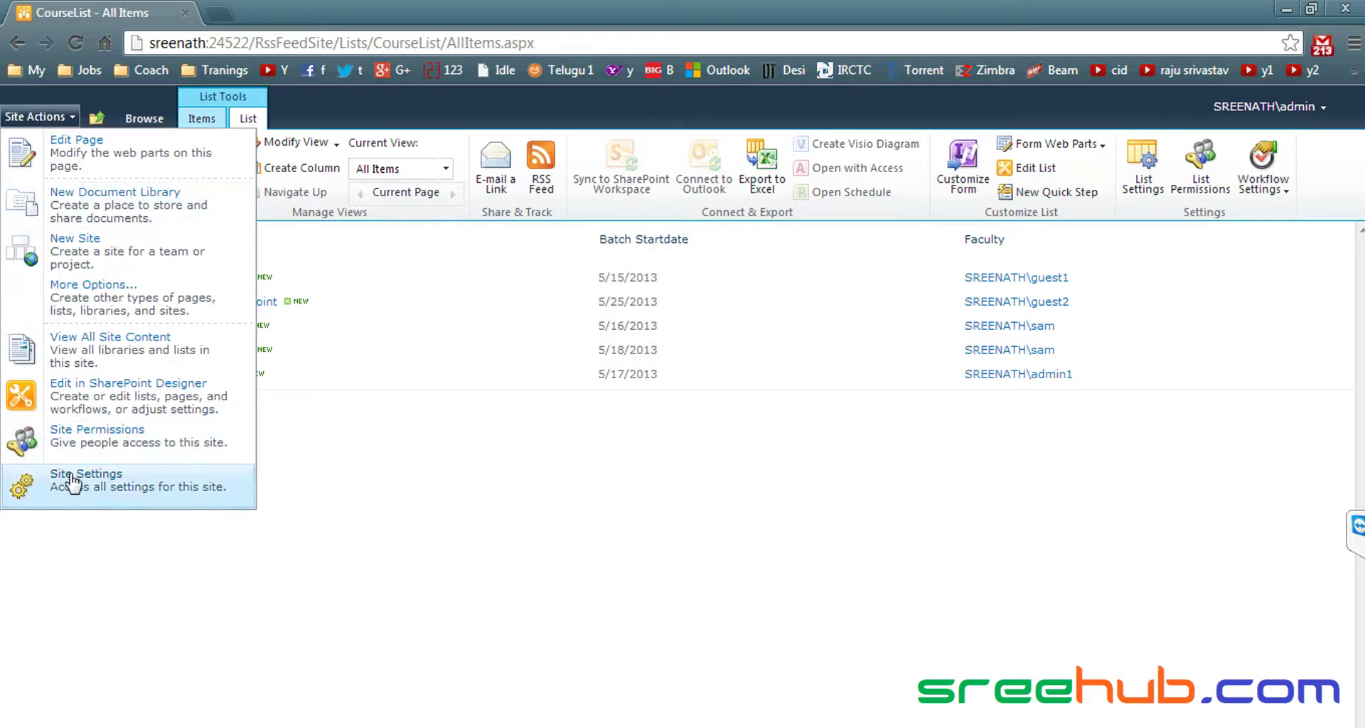
left_click(119, 476)
left_click(235, 448)
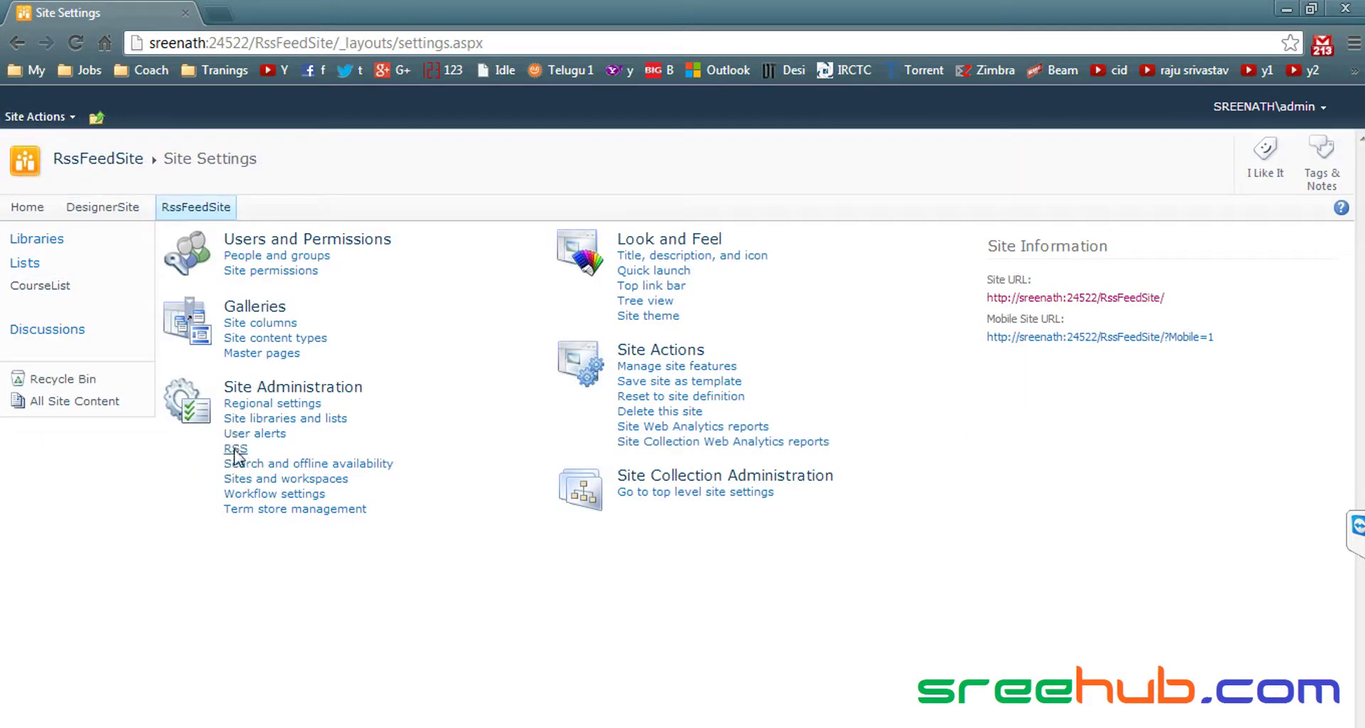
left_click(1009, 250)
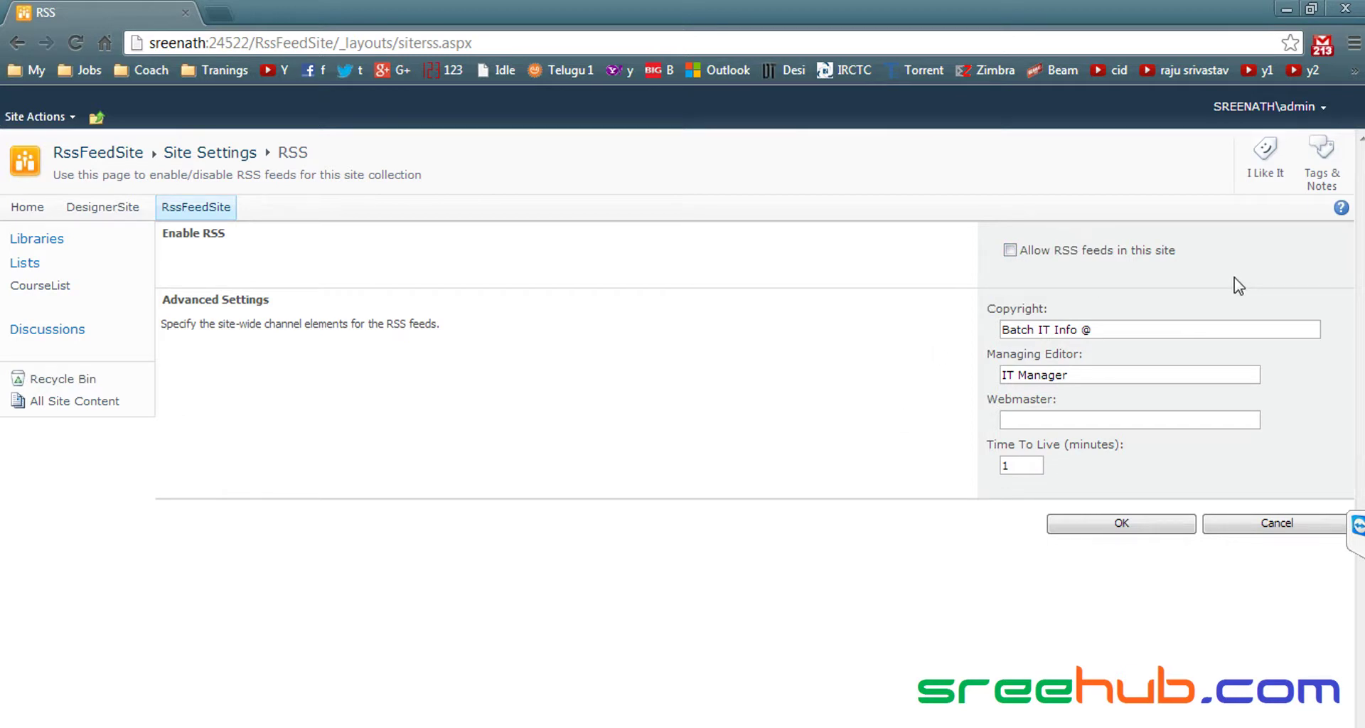
left_click(1164, 525)
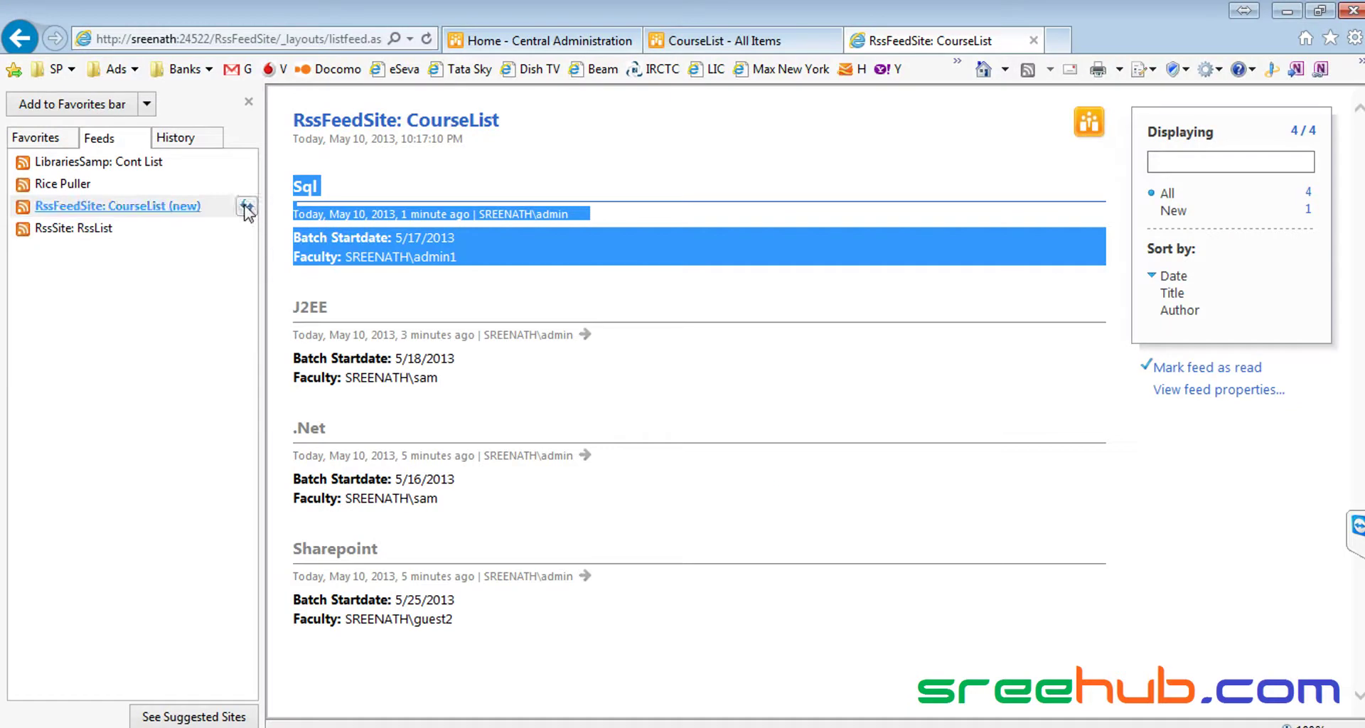
- In Internet Explorer, refresh the subscribed CourseList feed and examine its entries with site-level RSS disabled
left_click(246, 207)
left_click(246, 206)
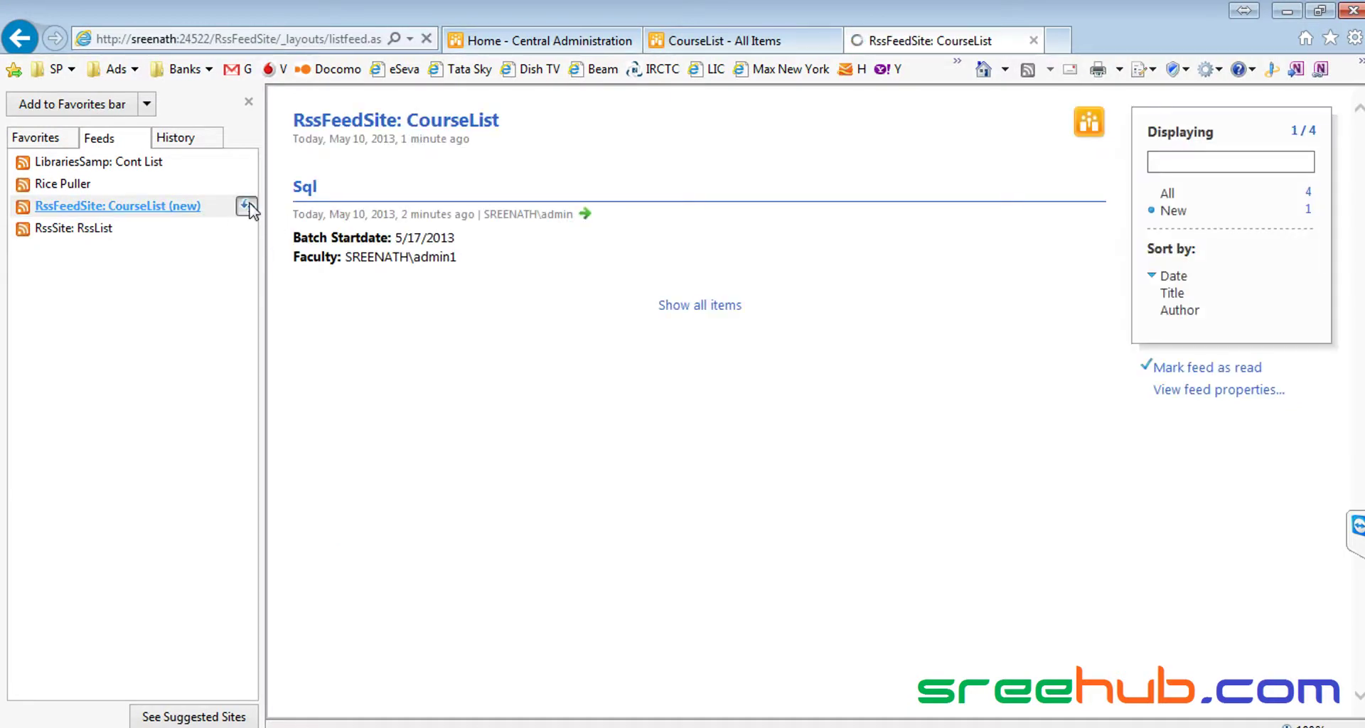
left_click(246, 206)
left_click(187, 208)
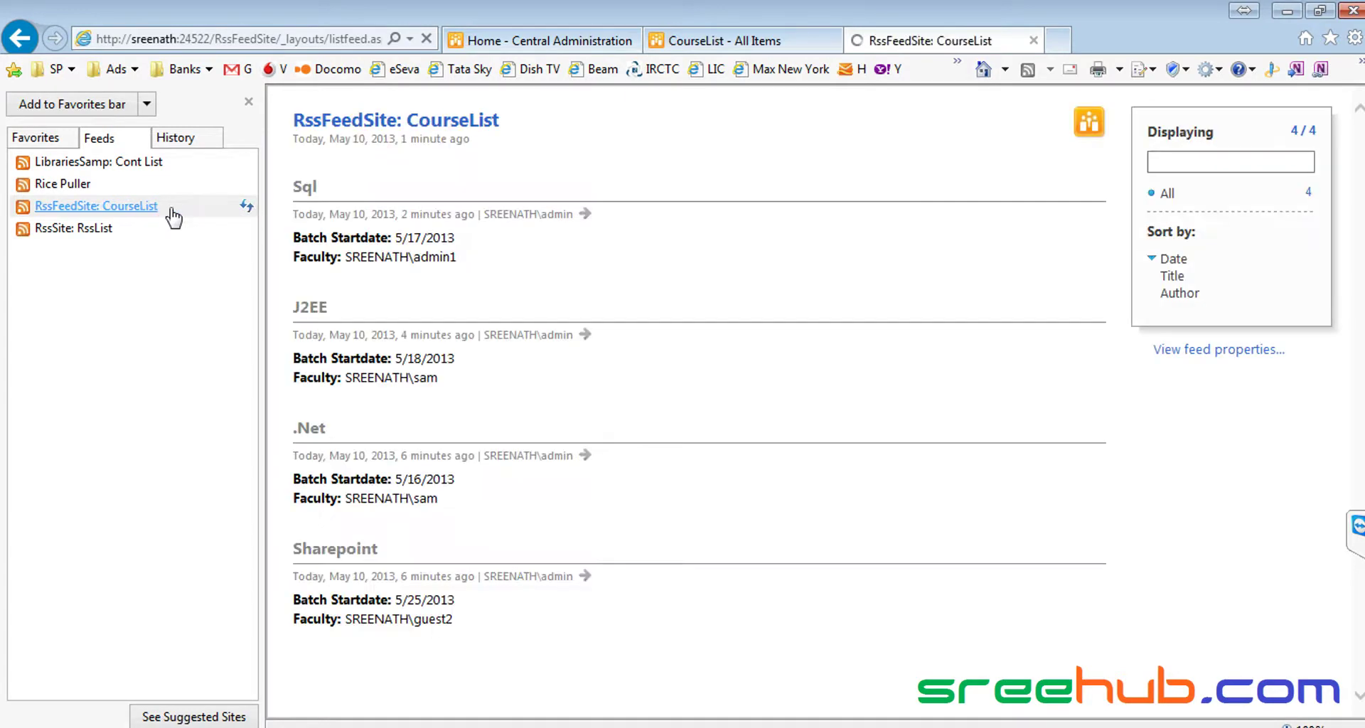
left_click(246, 206)
- Back in Chrome, add a CourseList item with course PL/SQL, batch start date 6/5/2013 and faculty guest2
key("alt+Tab")
left_click(37, 286)
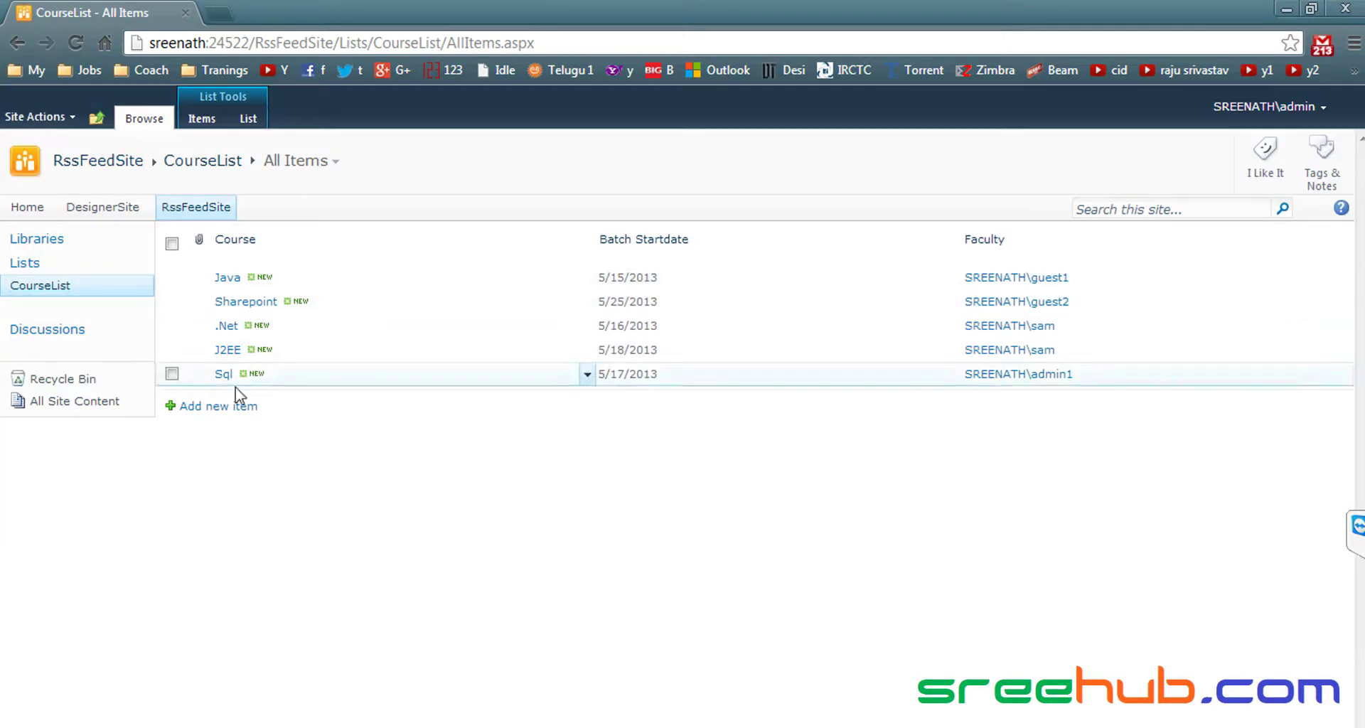
left_click(234, 404)
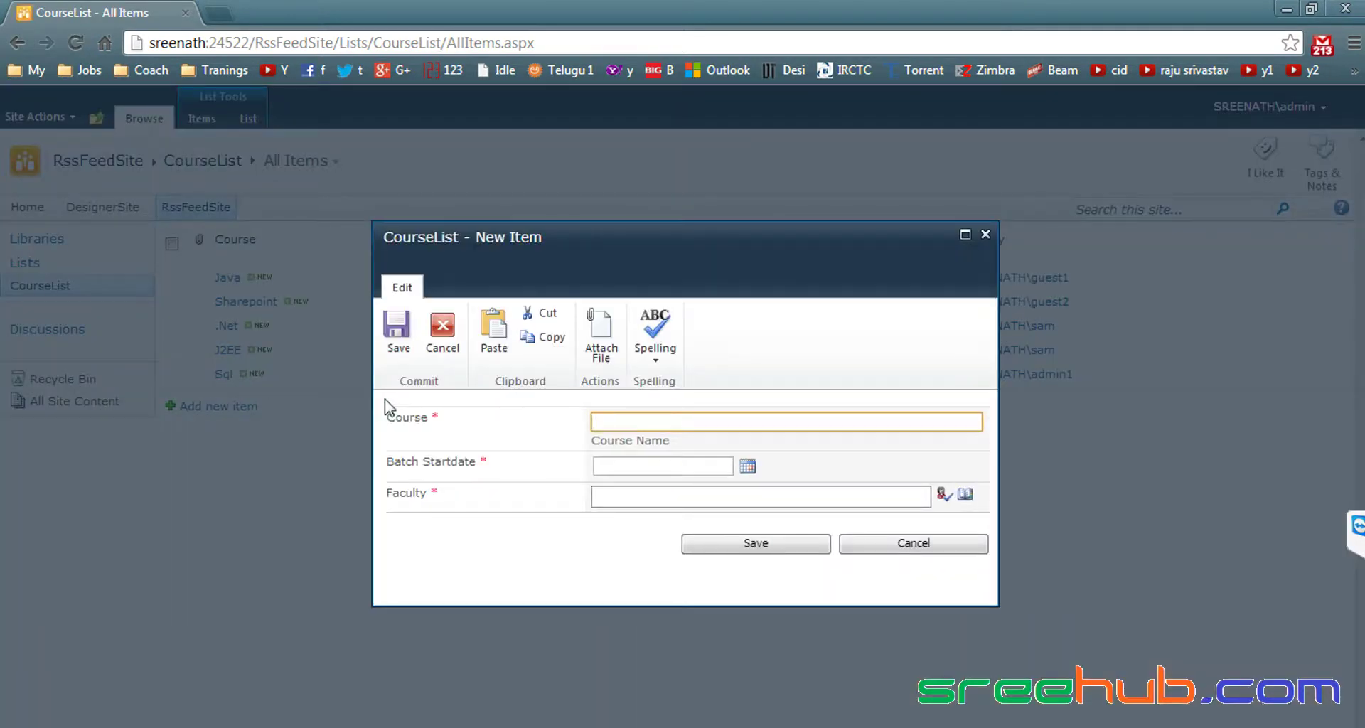
type("SQL/SQL")
key("Tab")
left_click(745, 470)
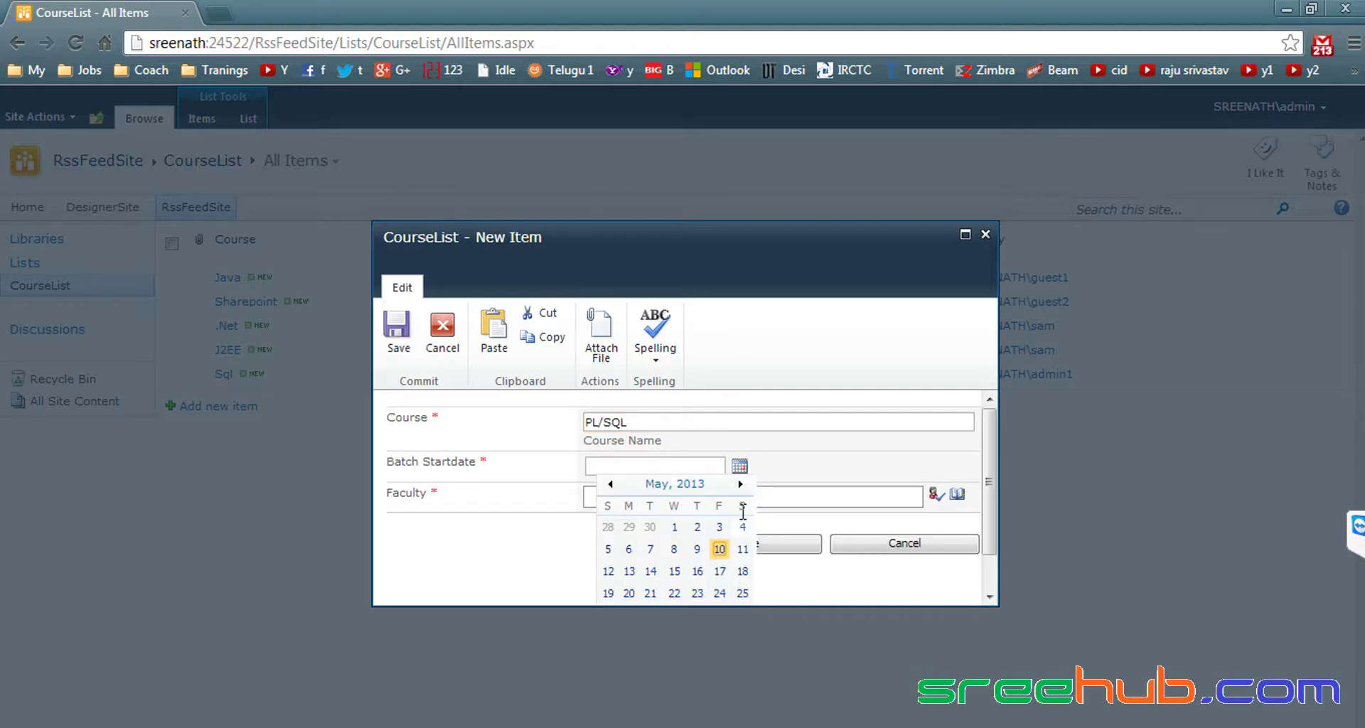
left_click(740, 484)
left_click(673, 549)
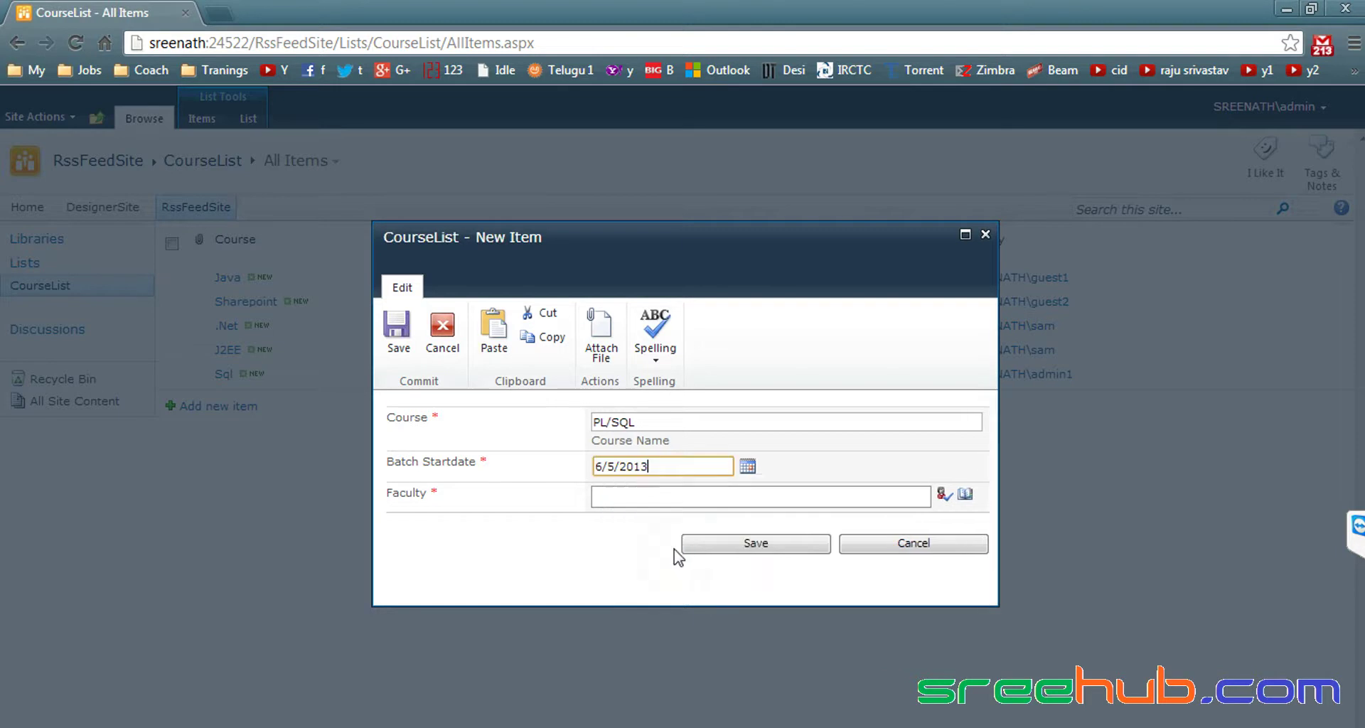
left_click(675, 497)
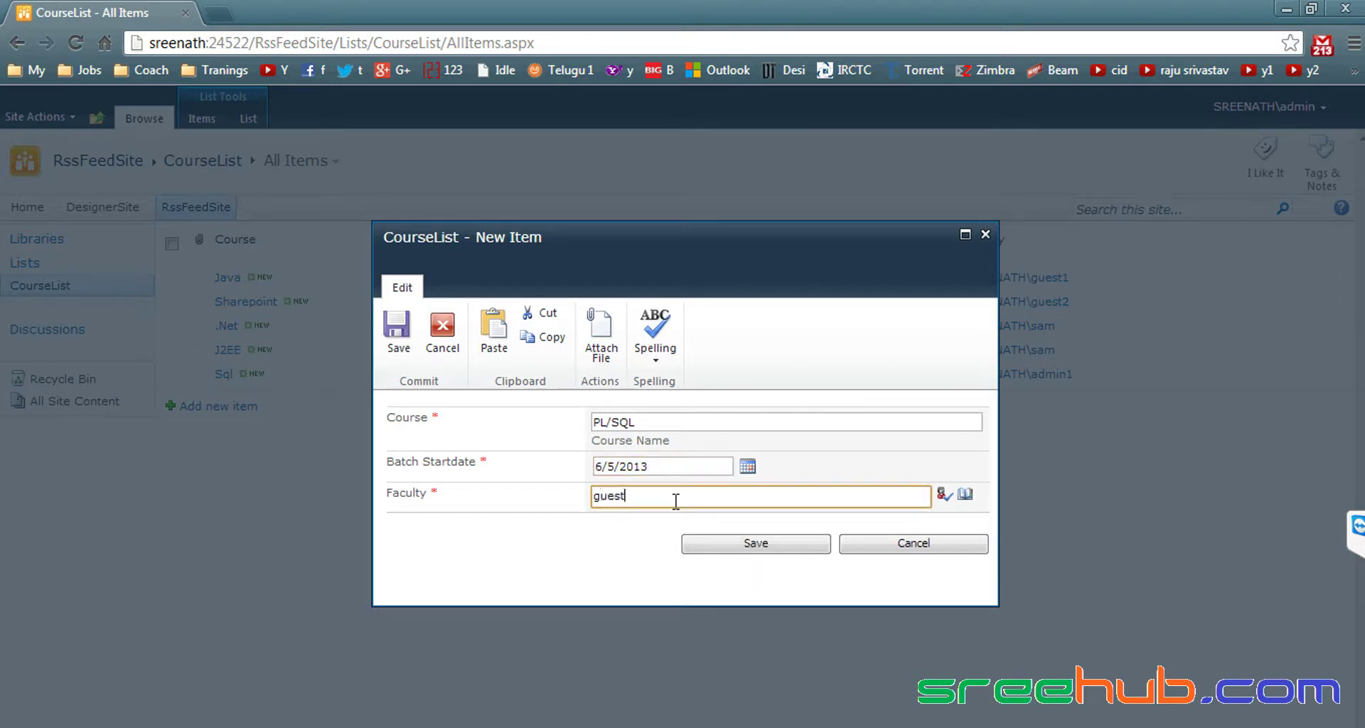
type("guest2")
key("ctrl+k")
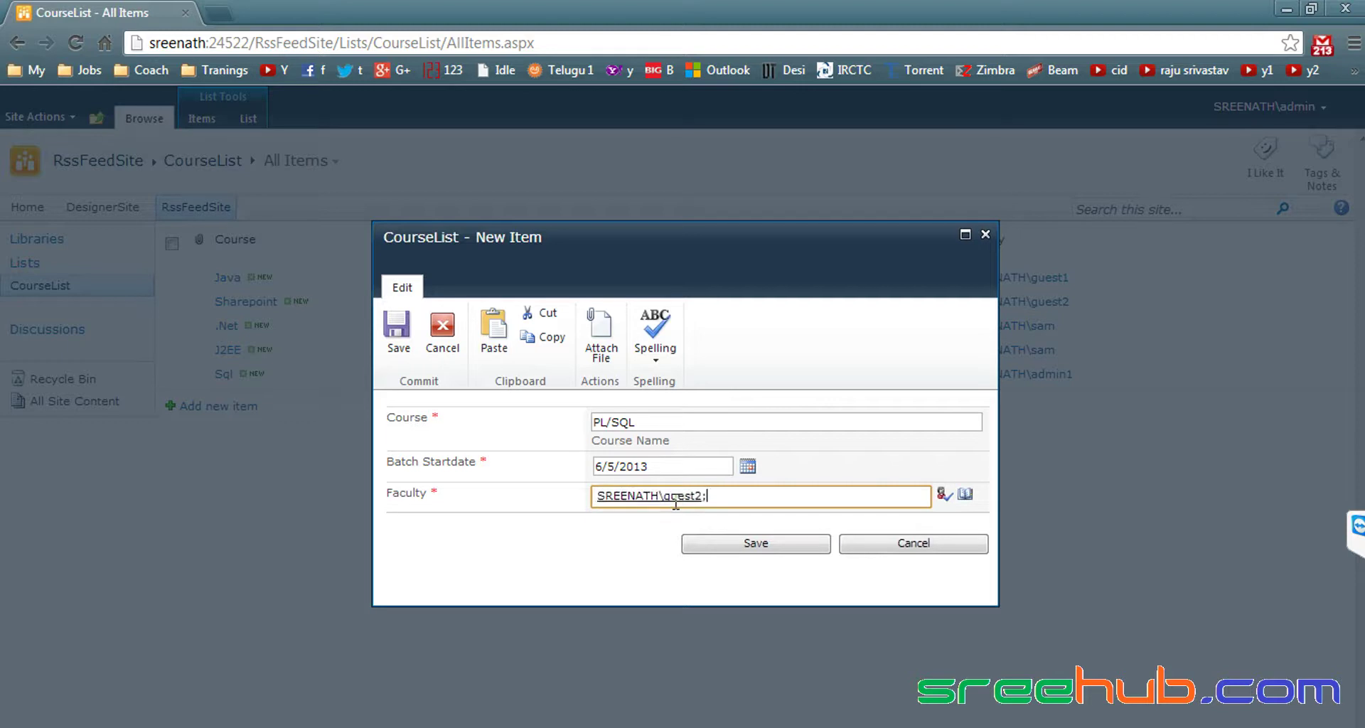
left_click(740, 544)
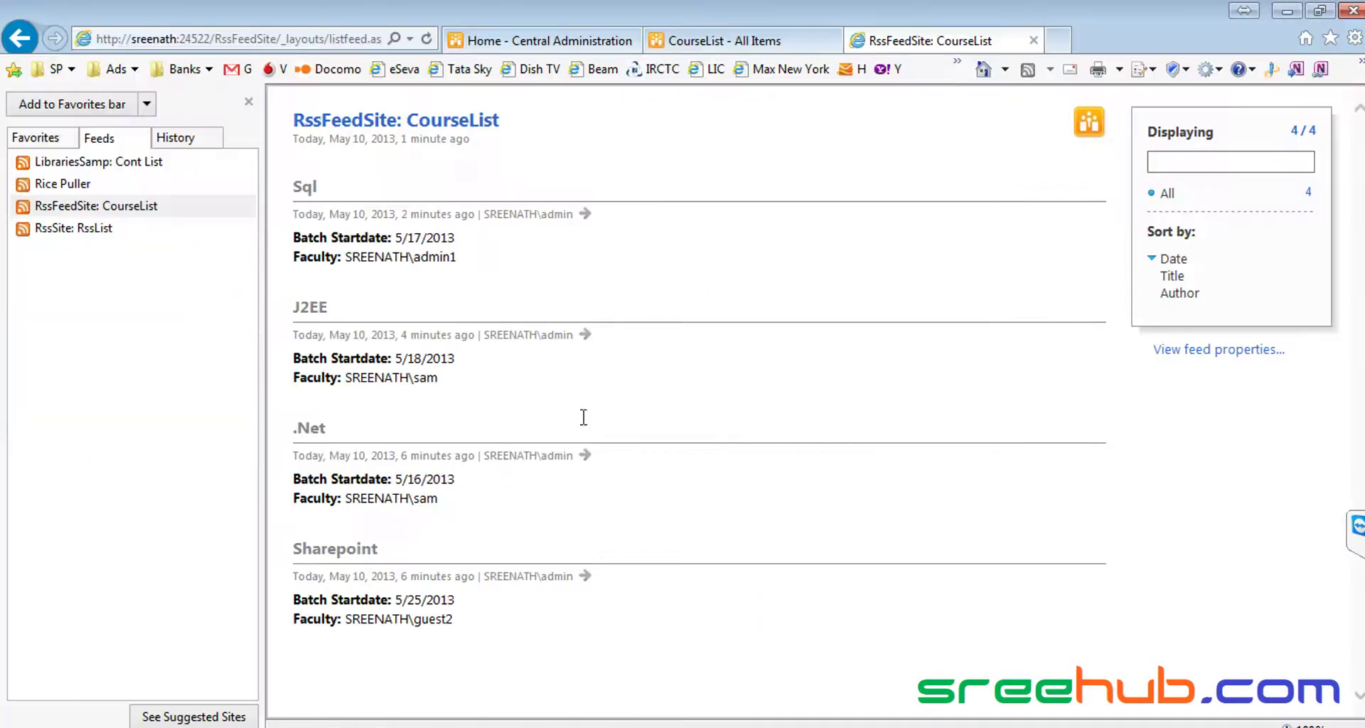
- Refresh the CourseList feed in Internet Explorer and examine the message above the retained entries
left_click(245, 206)
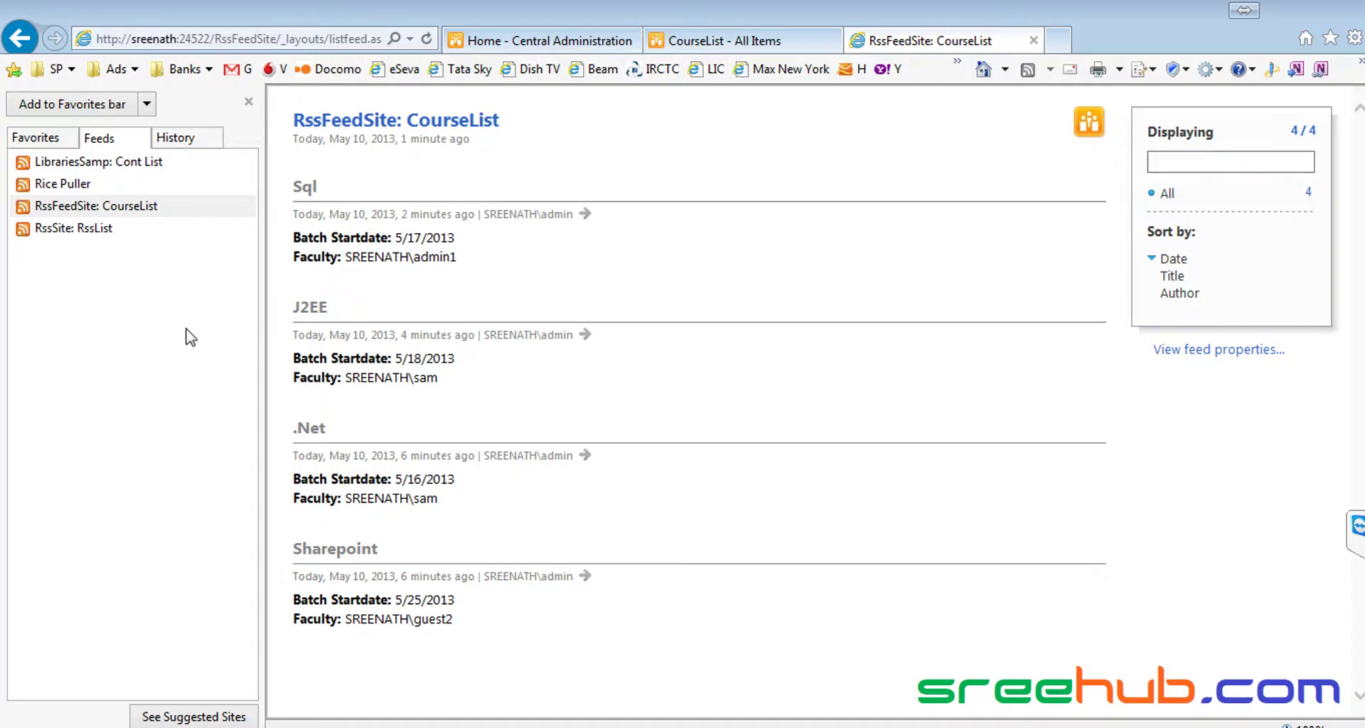
left_click_drag(553, 130, 274, 130)
left_click_drag(629, 137, 317, 133)
left_click(540, 132)
left_click_drag(663, 132, 298, 138)
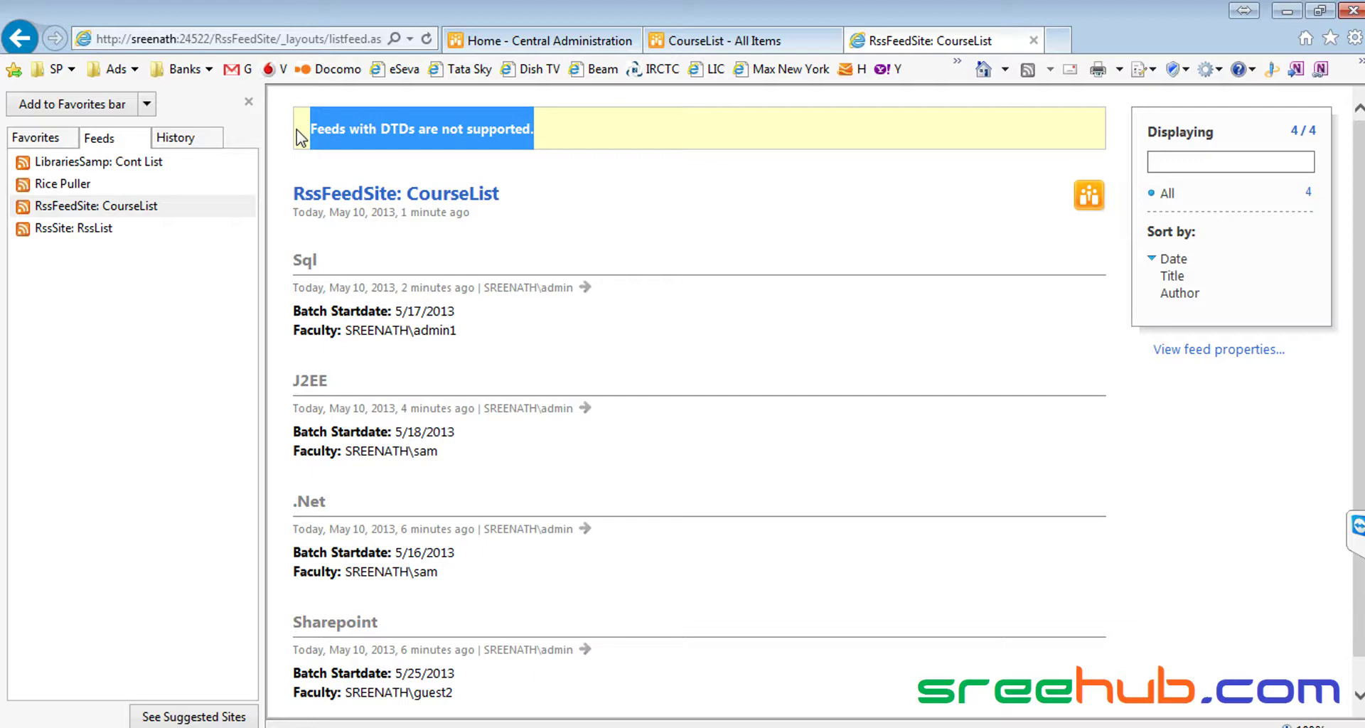
left_click(416, 137)
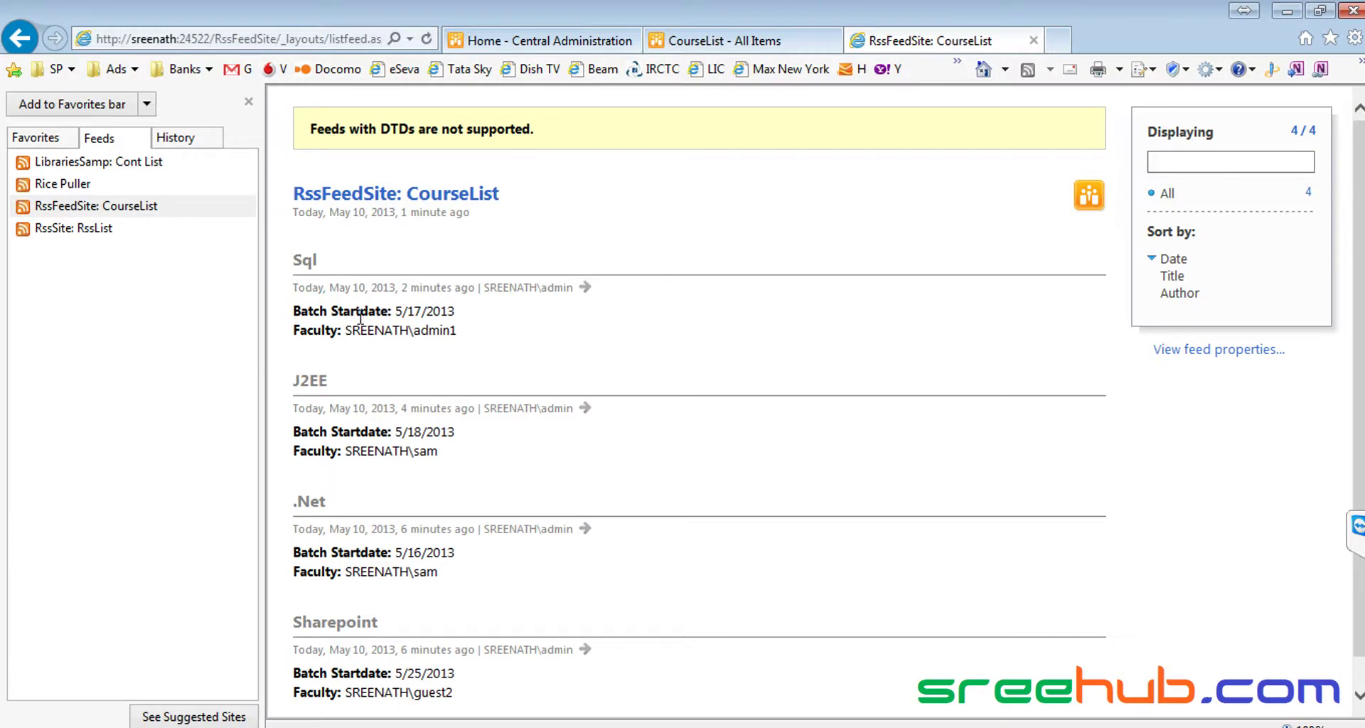
- Narrow the feeds pane, reopen CourseList from the site home page, and check the availability of its RSS Feed command
left_click(732, 41)
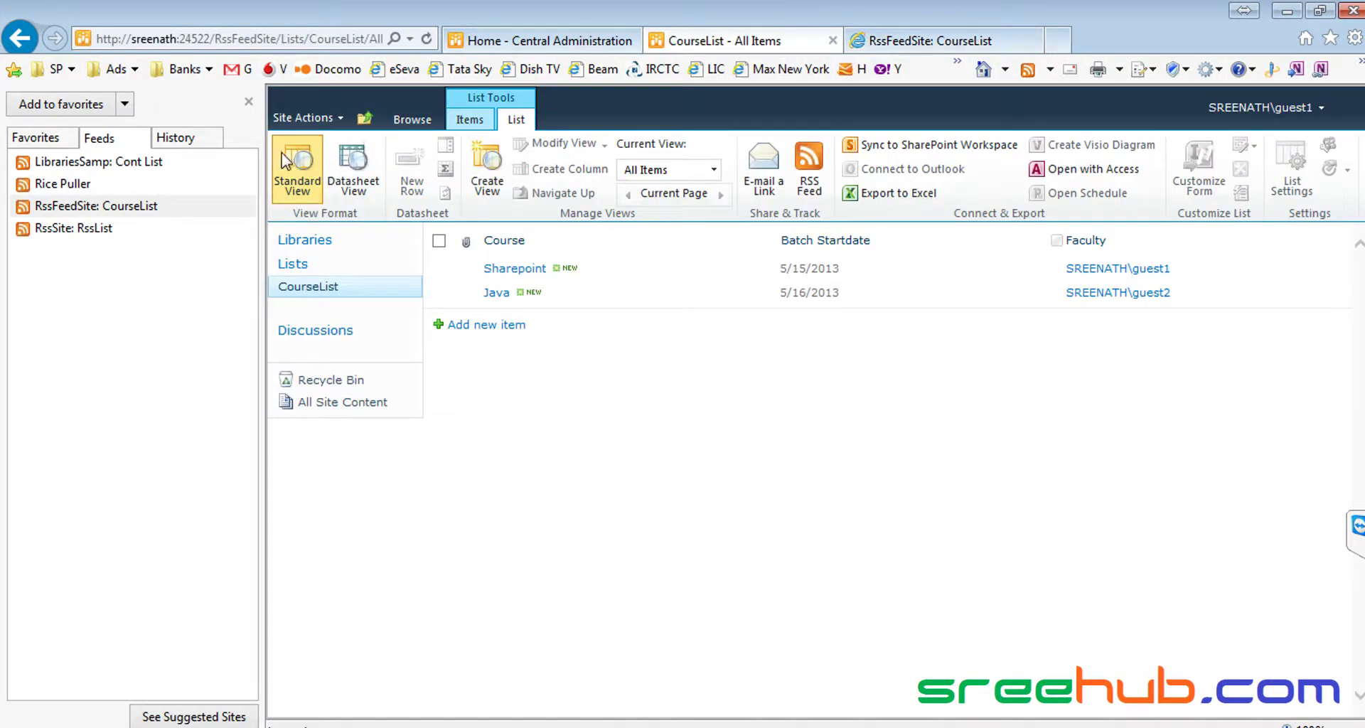
left_click_drag(261, 278, 170, 284)
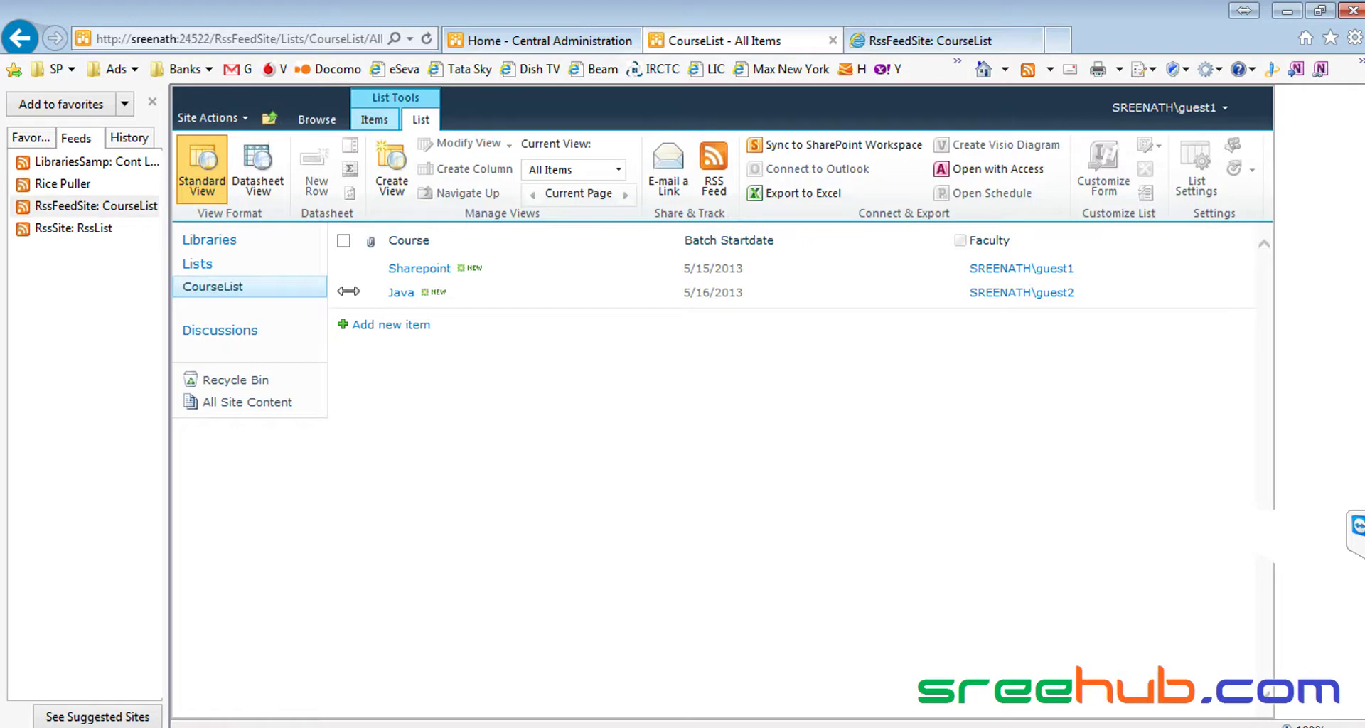
left_click_drag(349, 291, 280, 287)
left_click(247, 119)
left_click(206, 161)
left_click(138, 293)
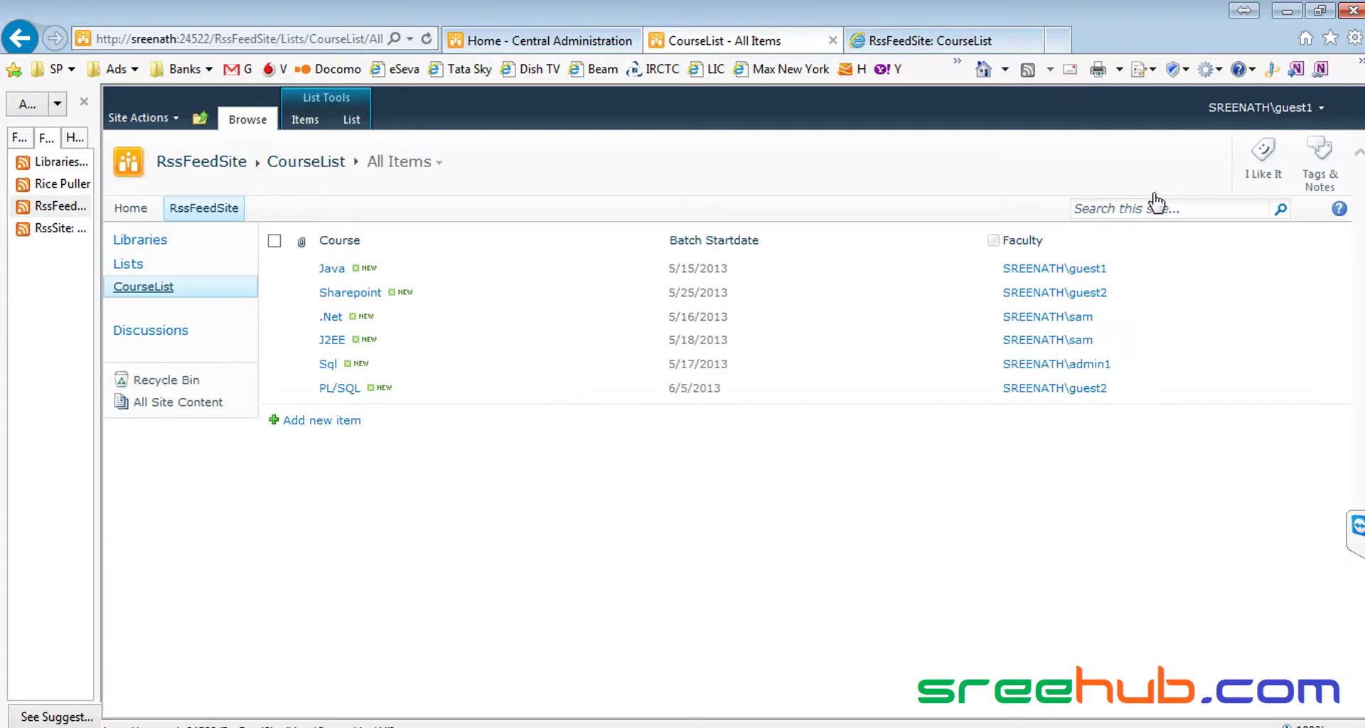
left_click(366, 129)
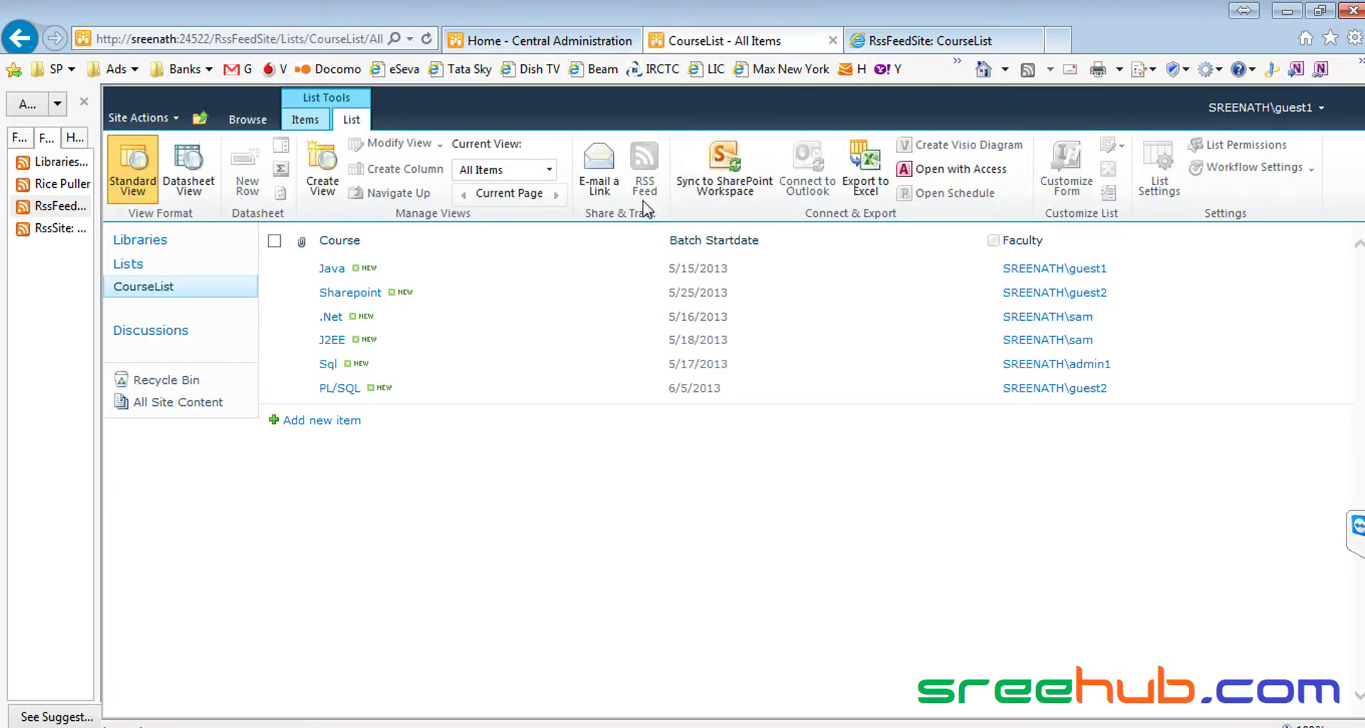
- In Chrome, create a custom list named BatchList on the site and add an item titled Batch1
key("alt+Tab")
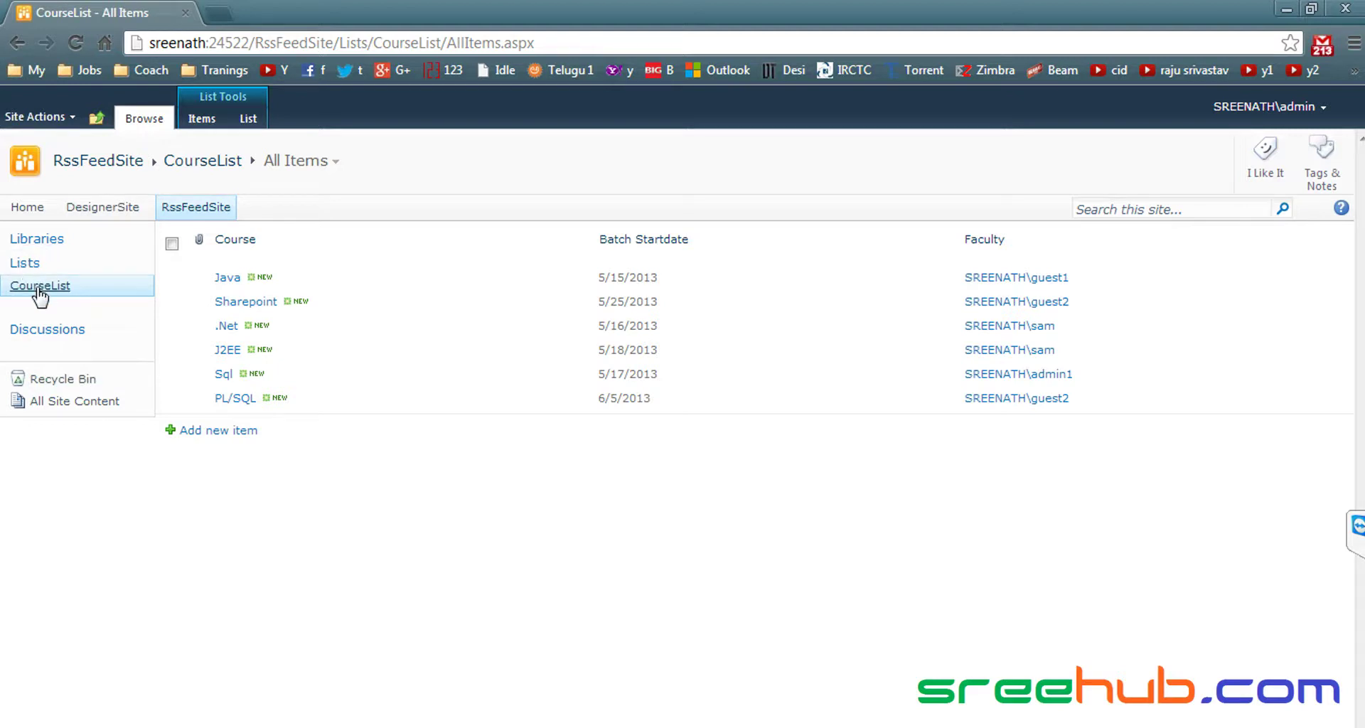
left_click(26, 264)
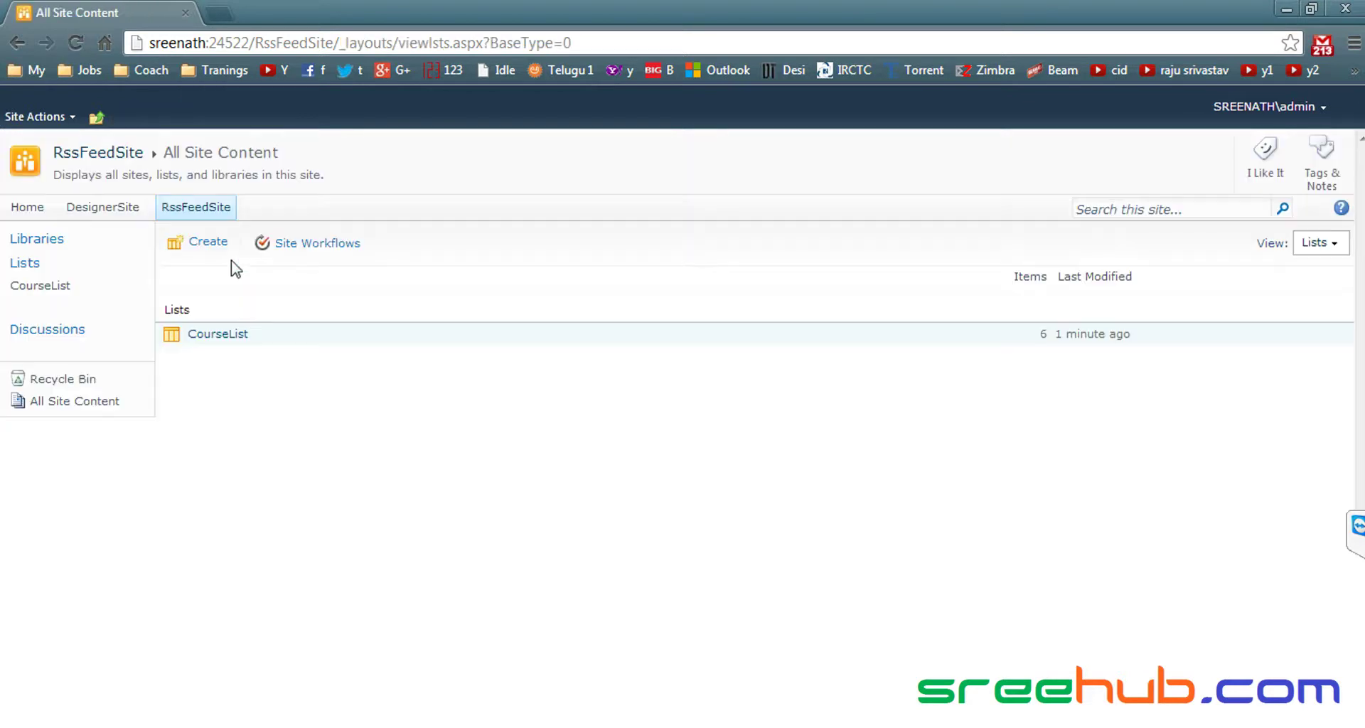
left_click(208, 244)
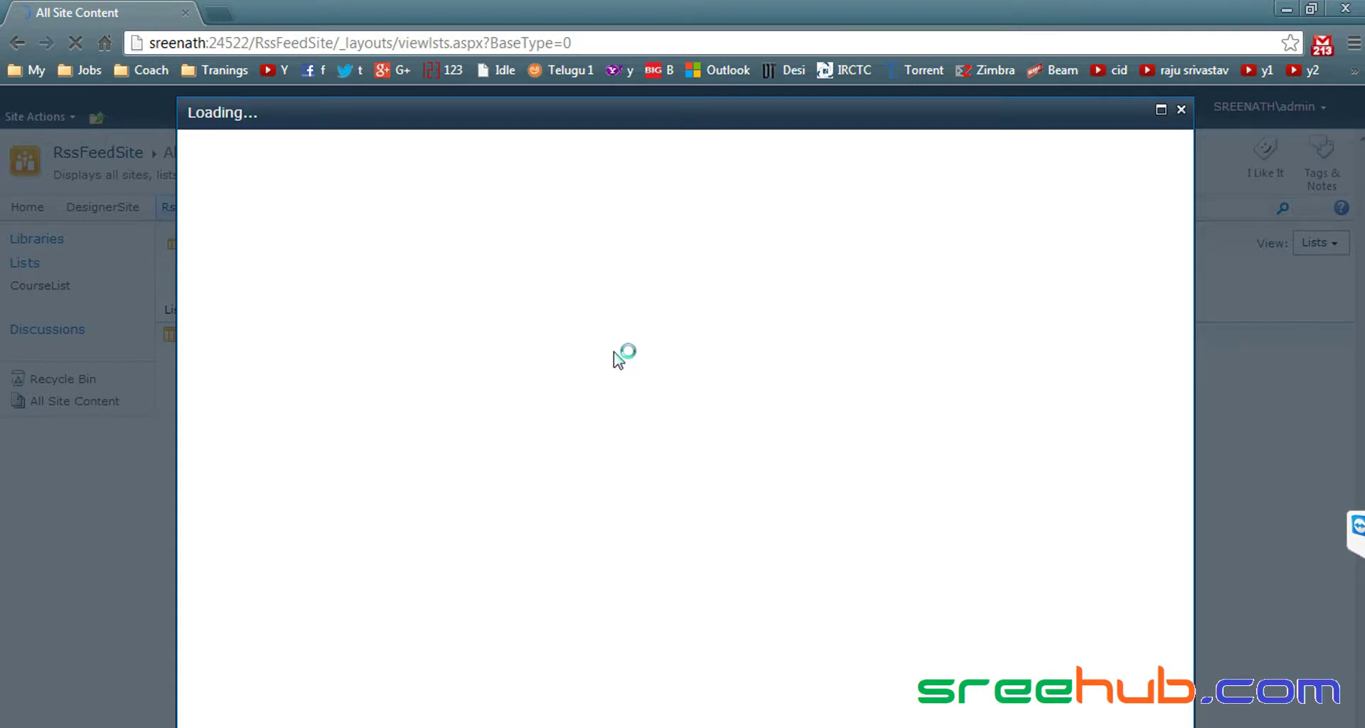
key("alt+Tab")
key("alt+Tab")
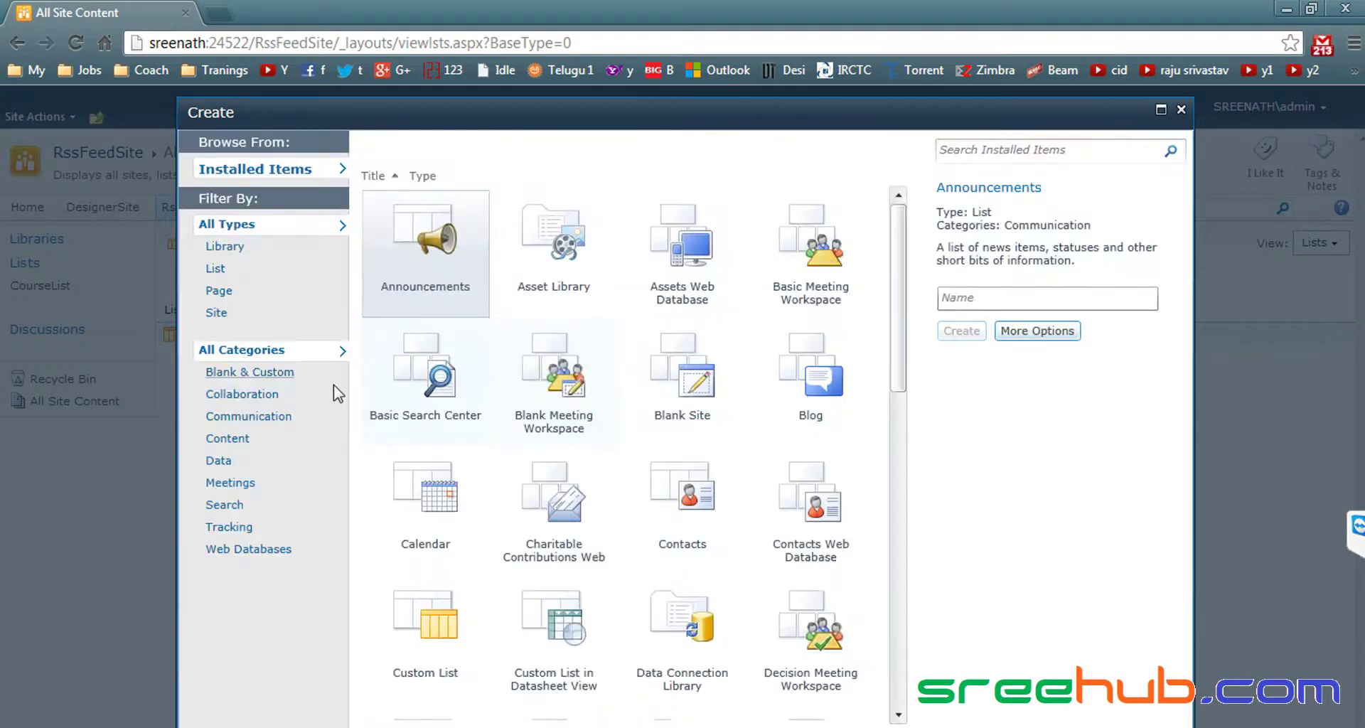
left_click(217, 269)
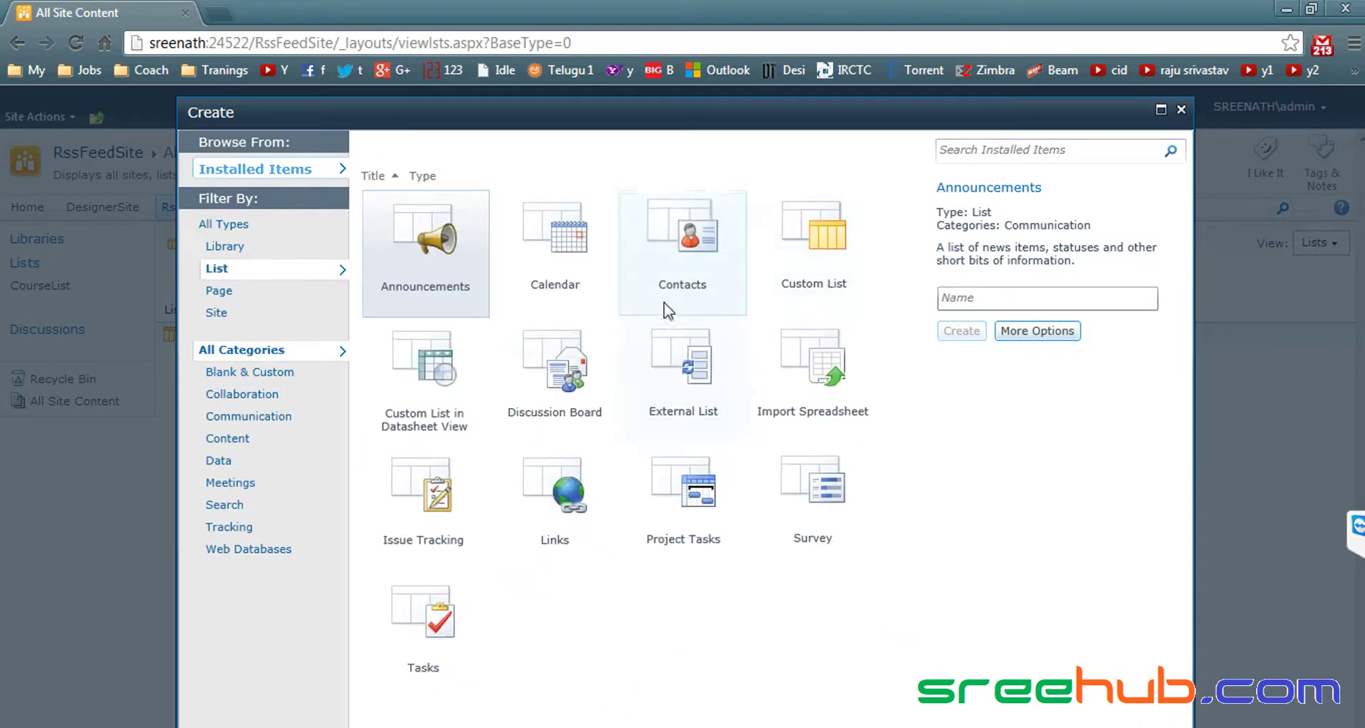
left_click(823, 262)
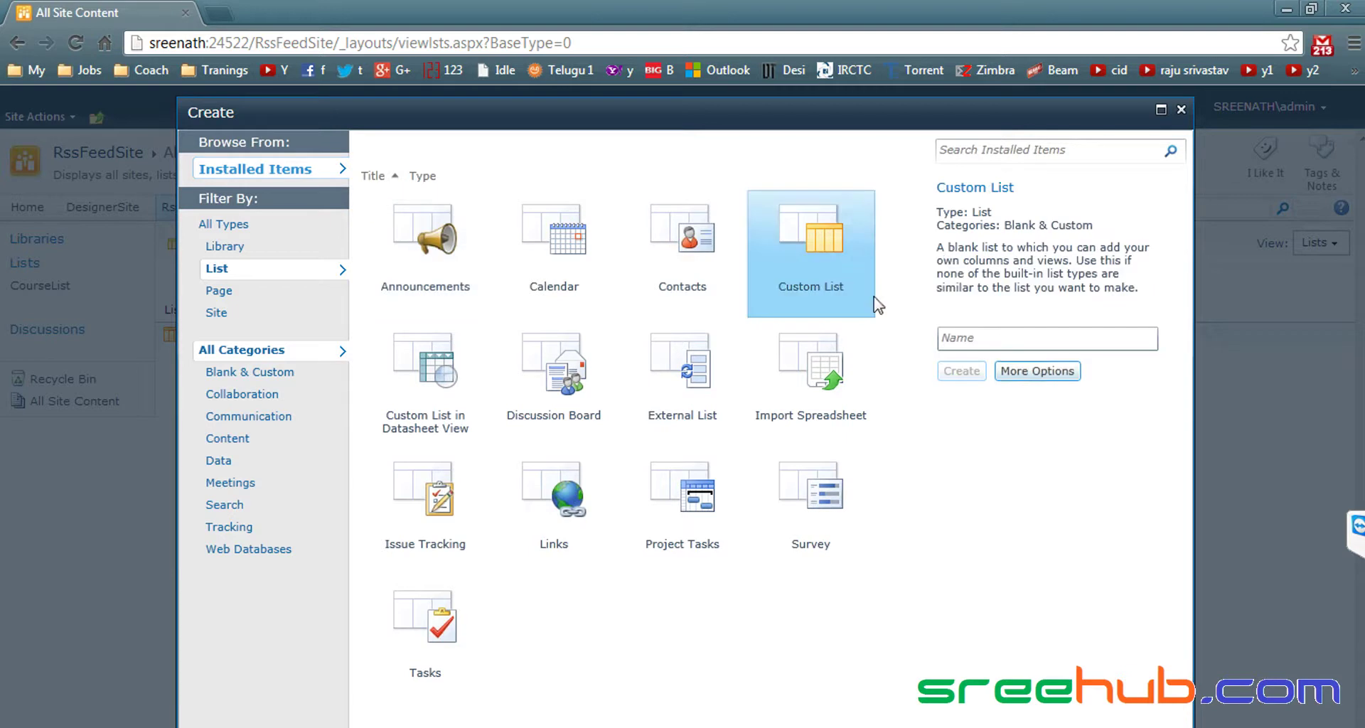
left_click(989, 338)
type("Batch")
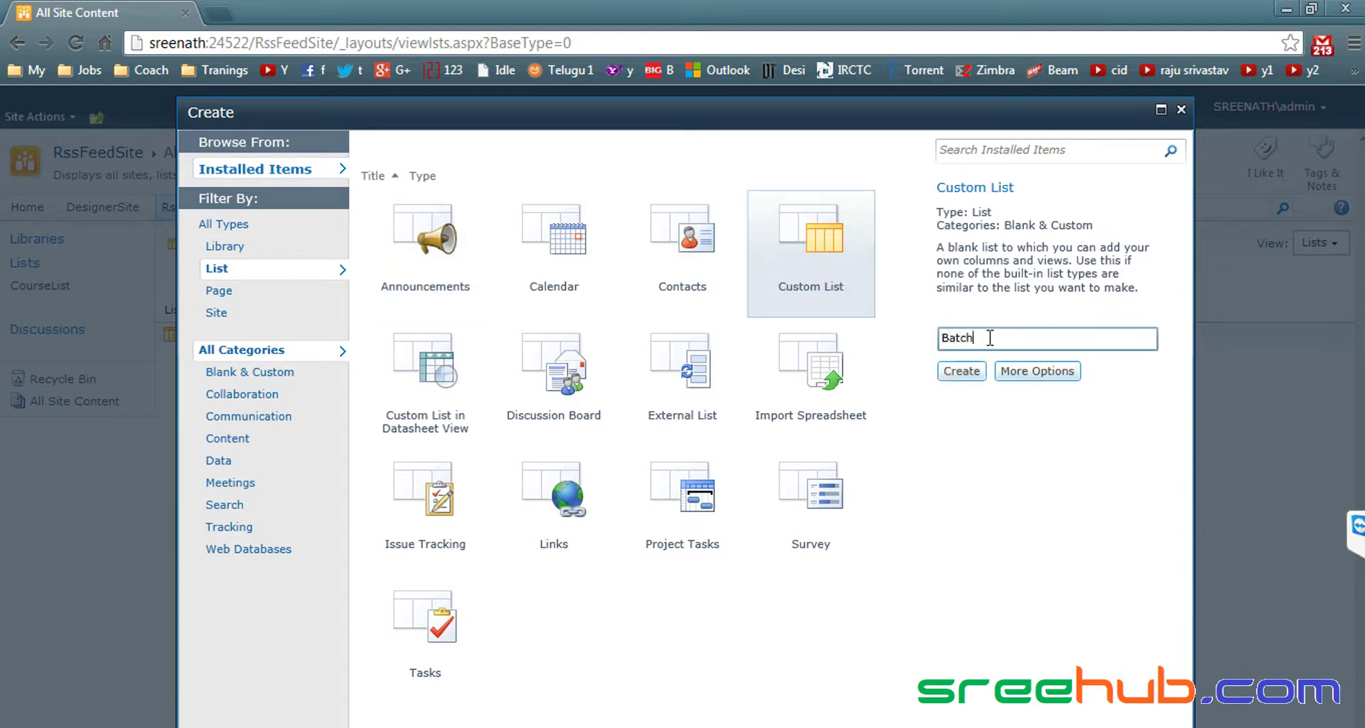
left_click(961, 370)
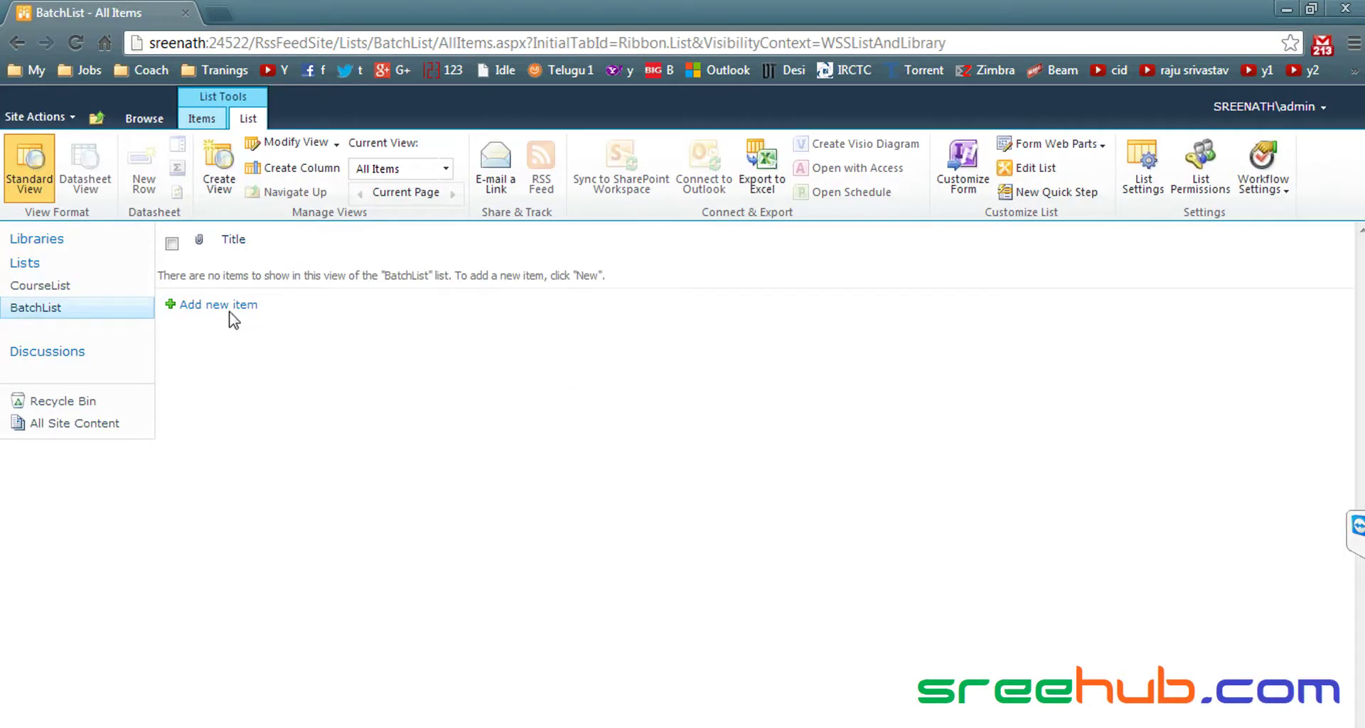
left_click(229, 307)
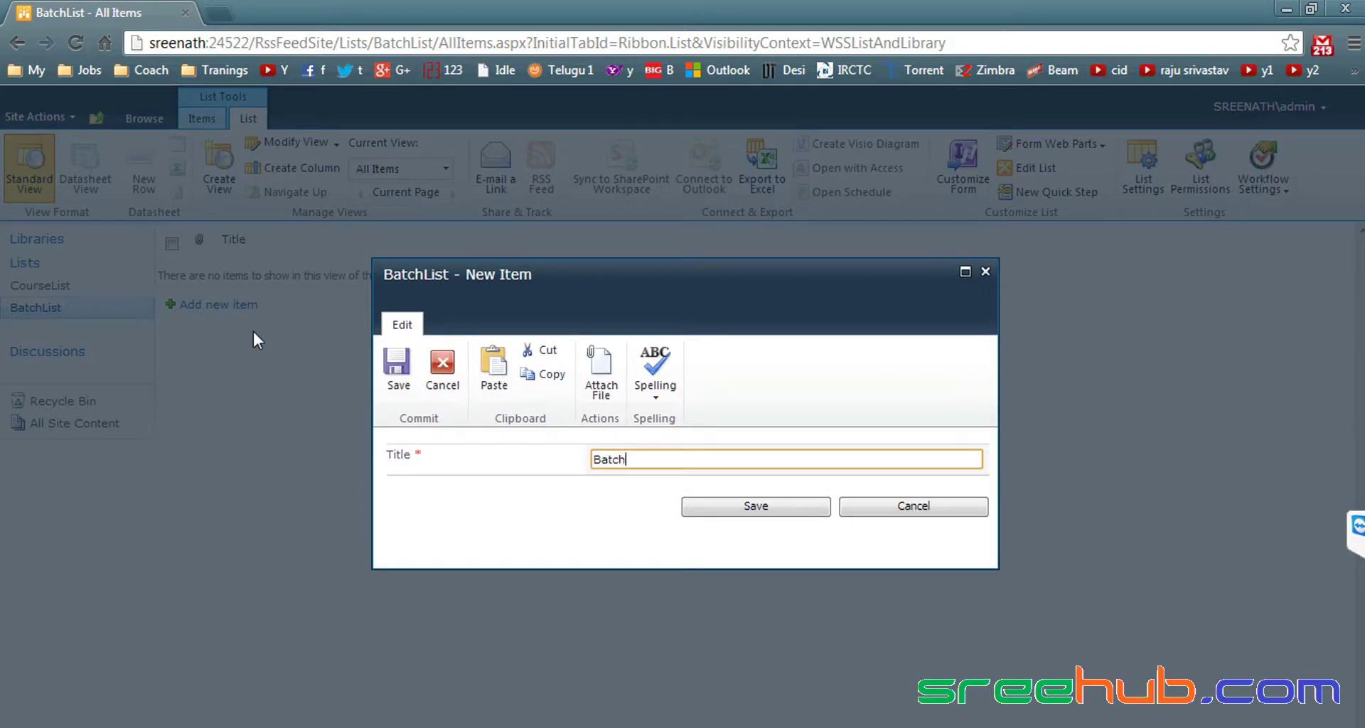
left_click(723, 516)
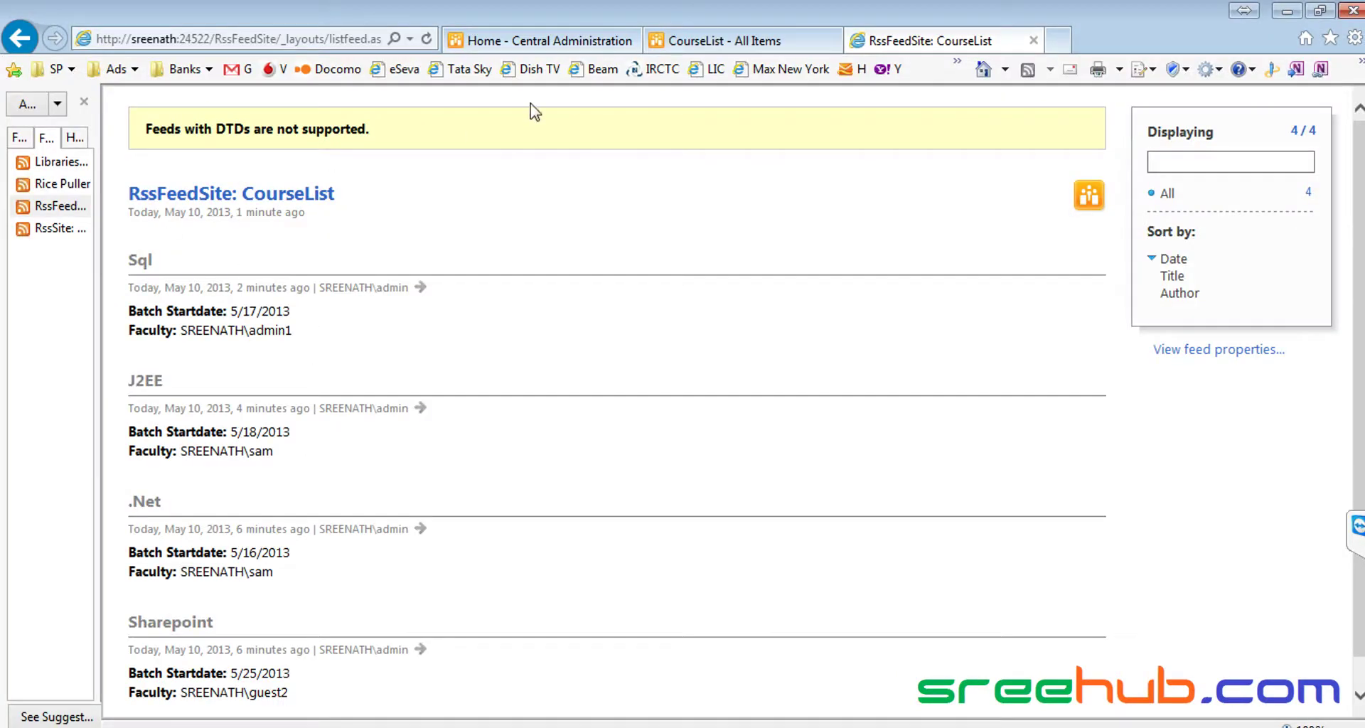
- In Internet Explorer, open BatchList from the RssFeedSite home page and check the availability of its RSS Feed command
left_click(718, 41)
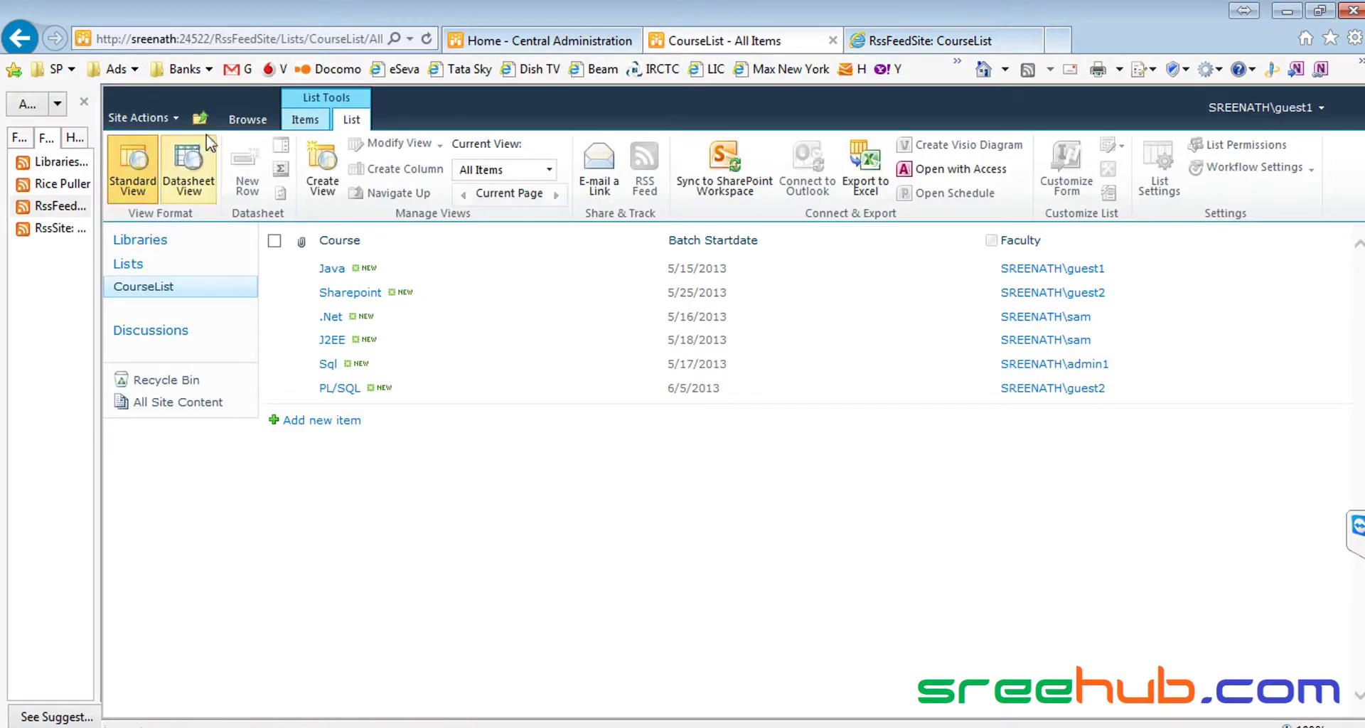
left_click(245, 121)
left_click(204, 163)
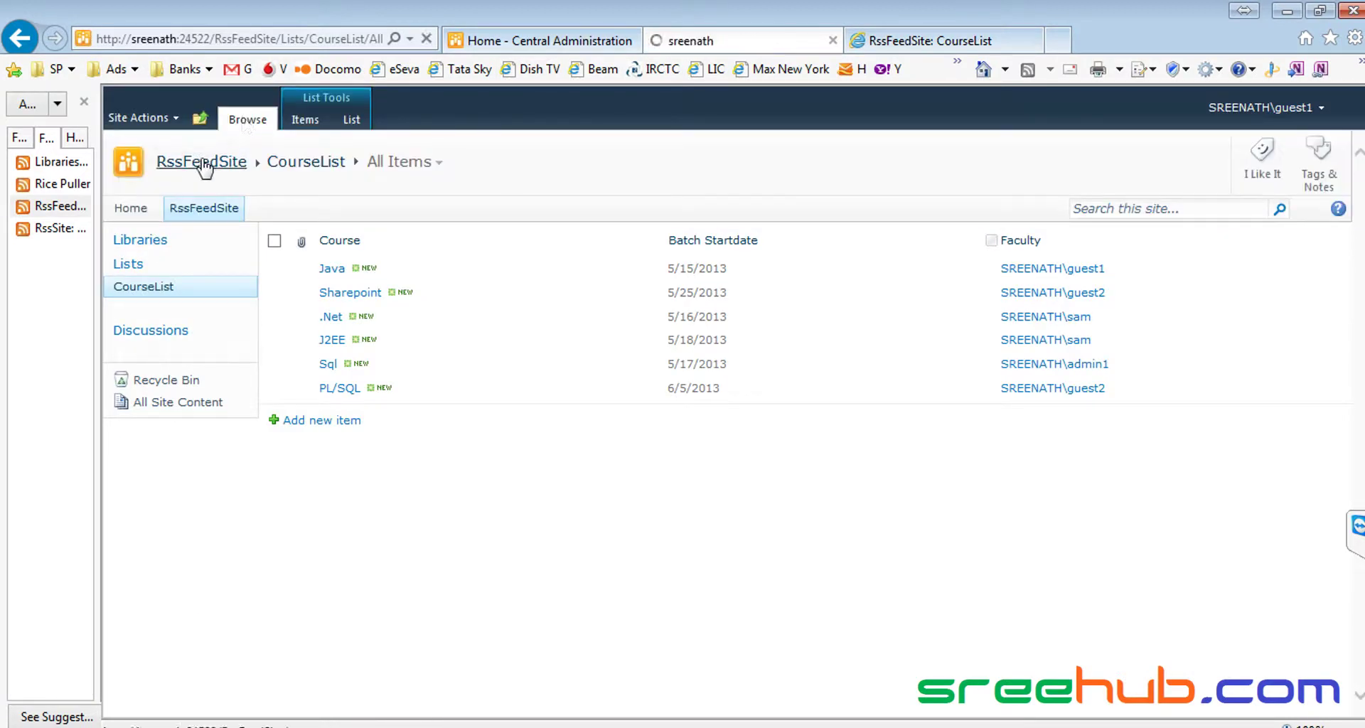
left_click(141, 311)
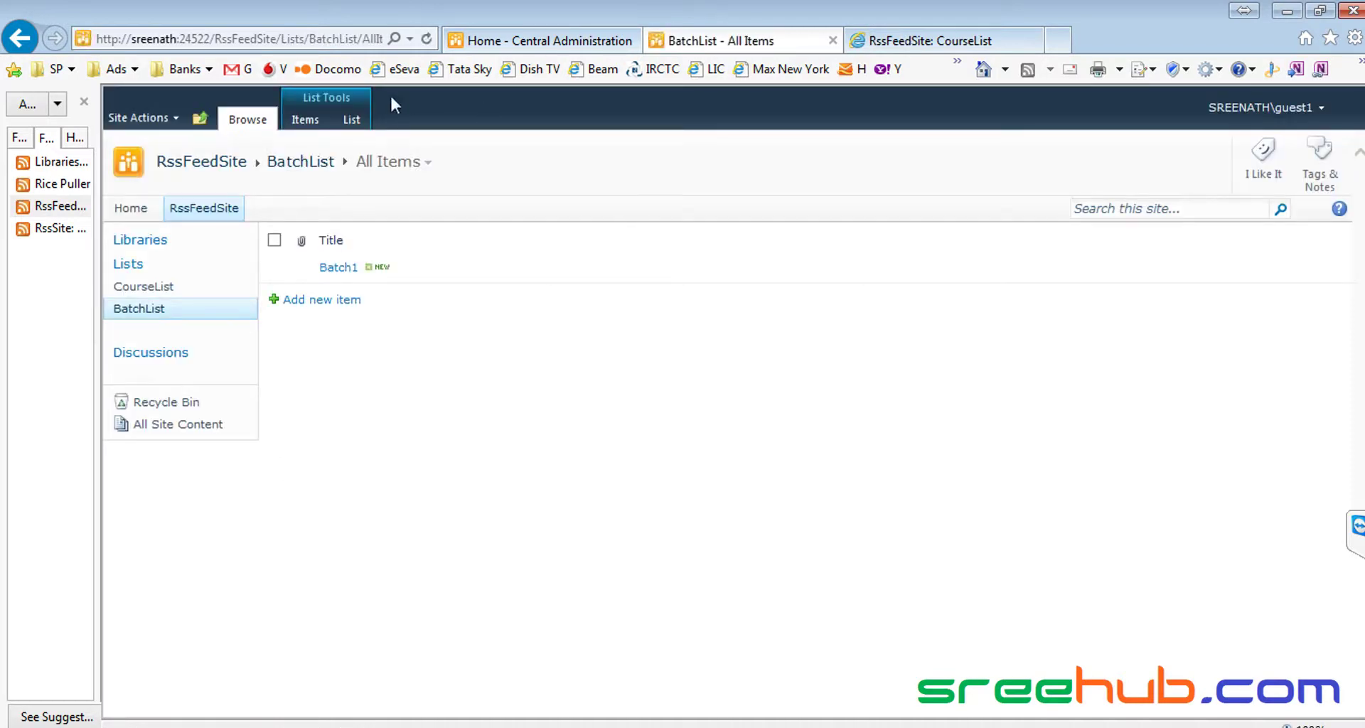
left_click(351, 119)
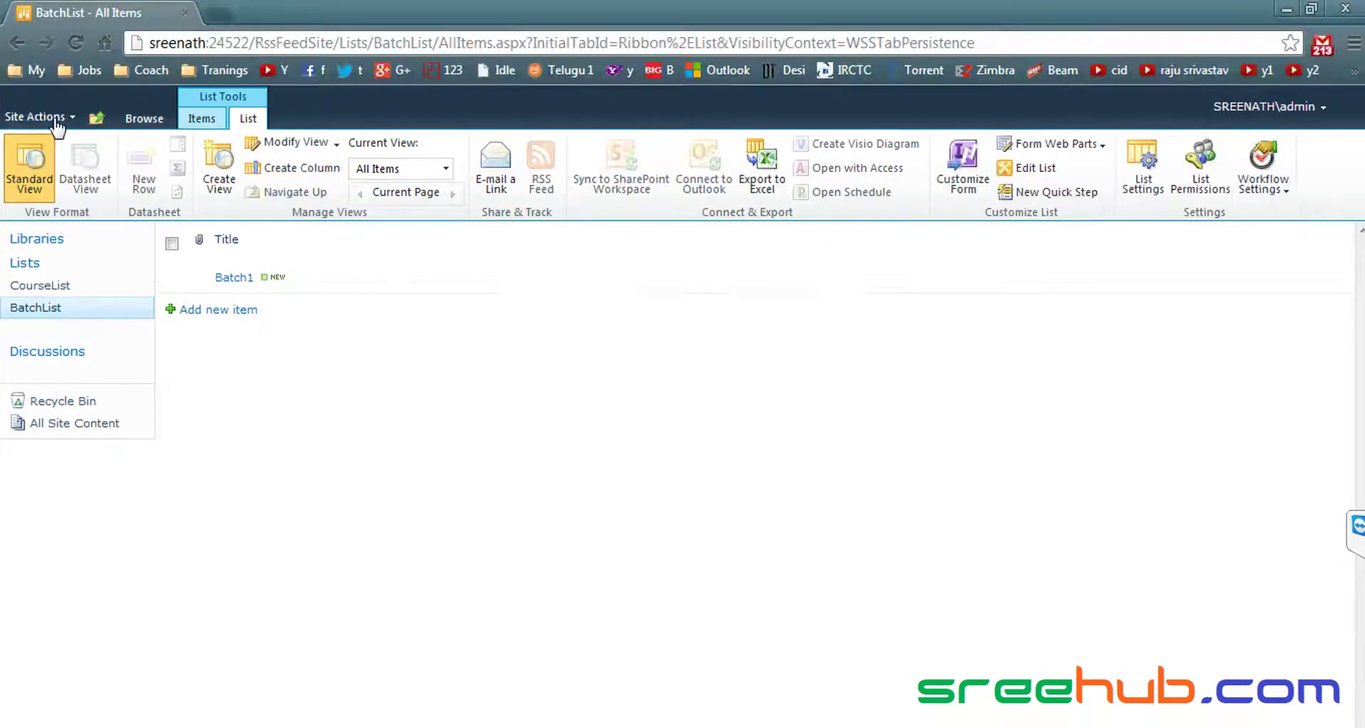
- Allow RSS feeds in the RssFeedSite site-level RSS settings and save the change
left_click(57, 121)
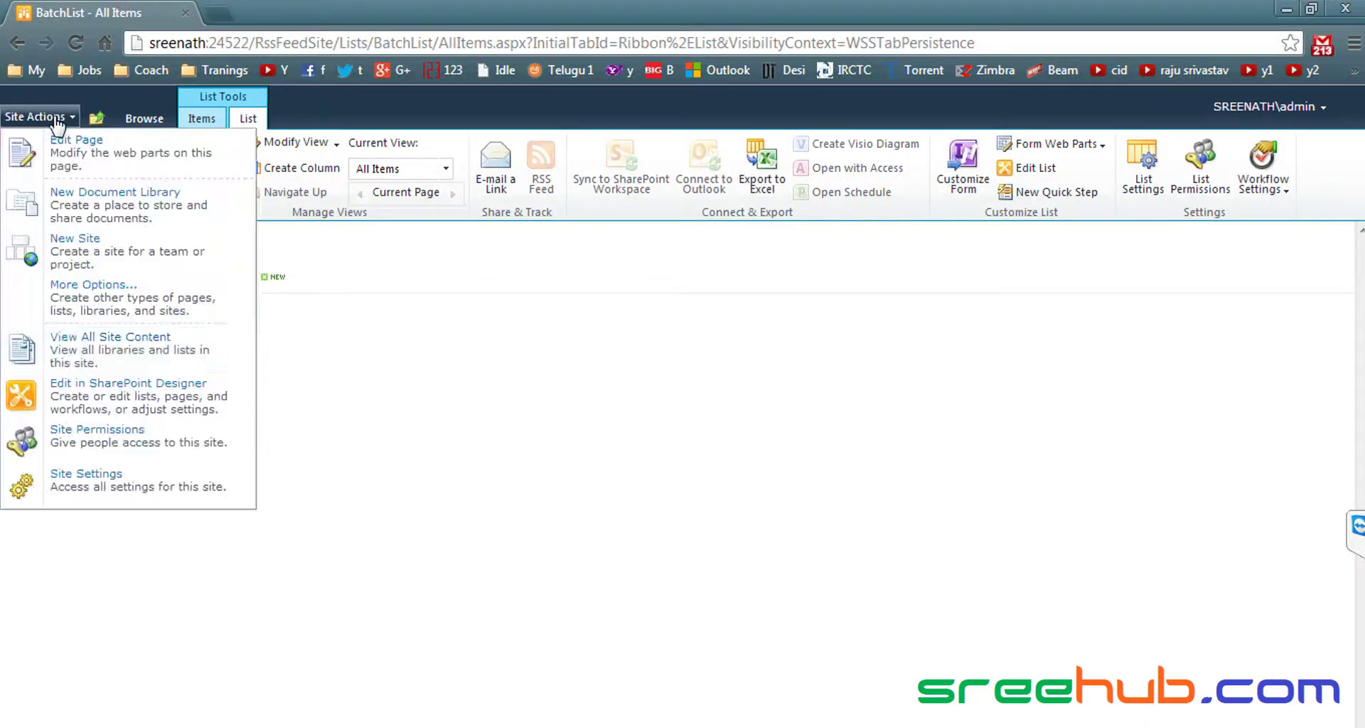
left_click(74, 476)
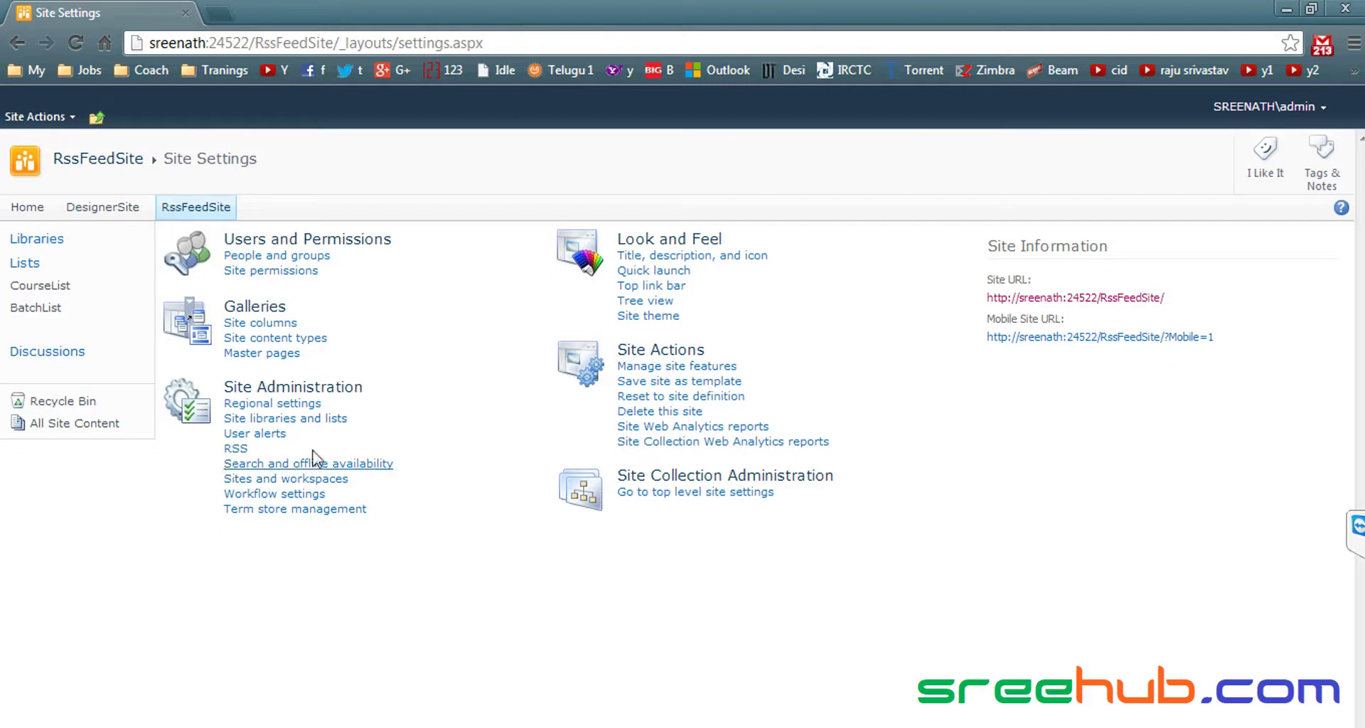
left_click(232, 449)
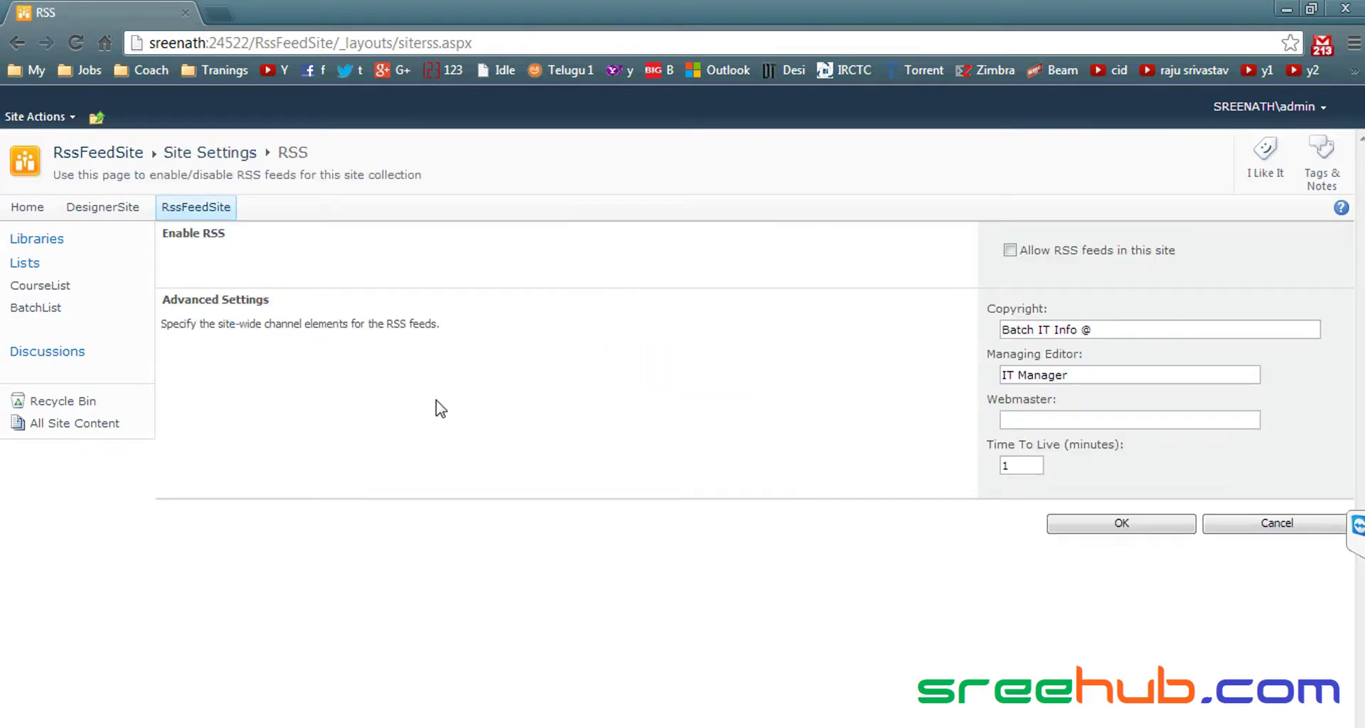
left_click(1009, 251)
left_click(1125, 523)
- Open CourseList and BatchList in turn and check the availability of the RSS Feed command on each
left_click(95, 165)
left_click(49, 286)
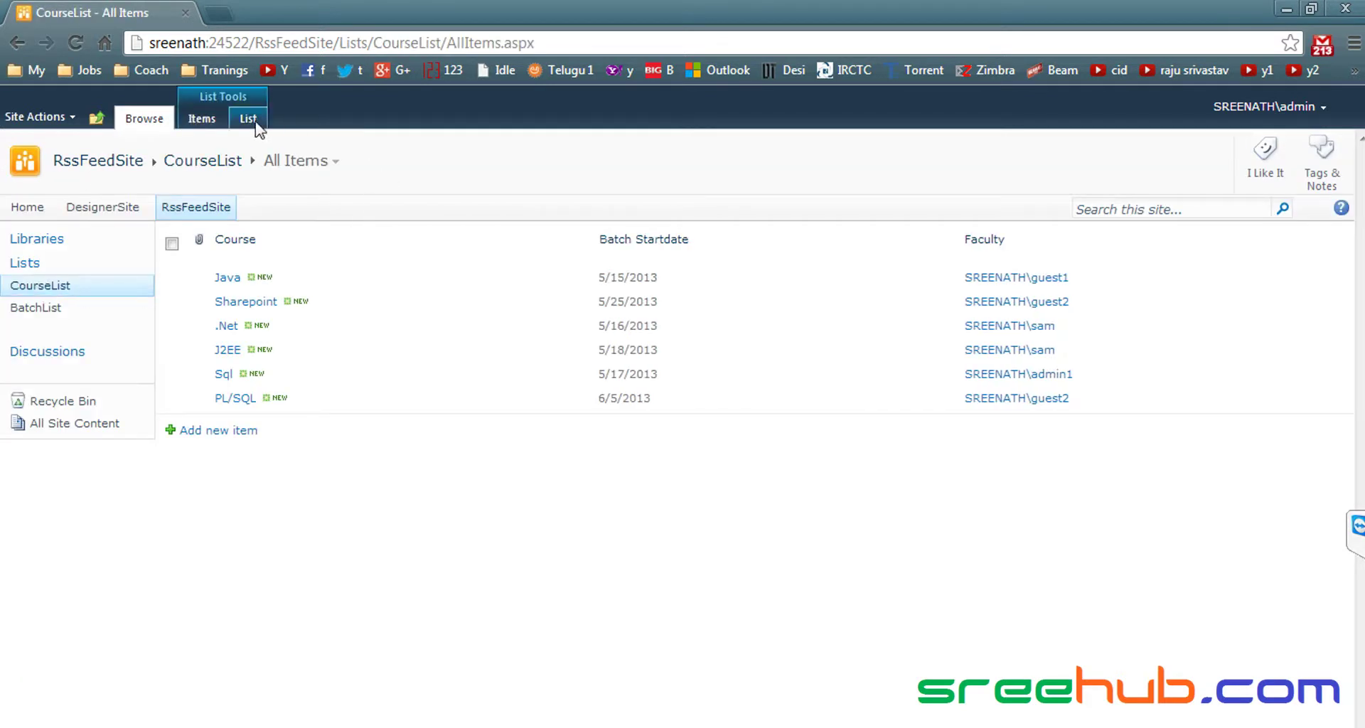
left_click(253, 121)
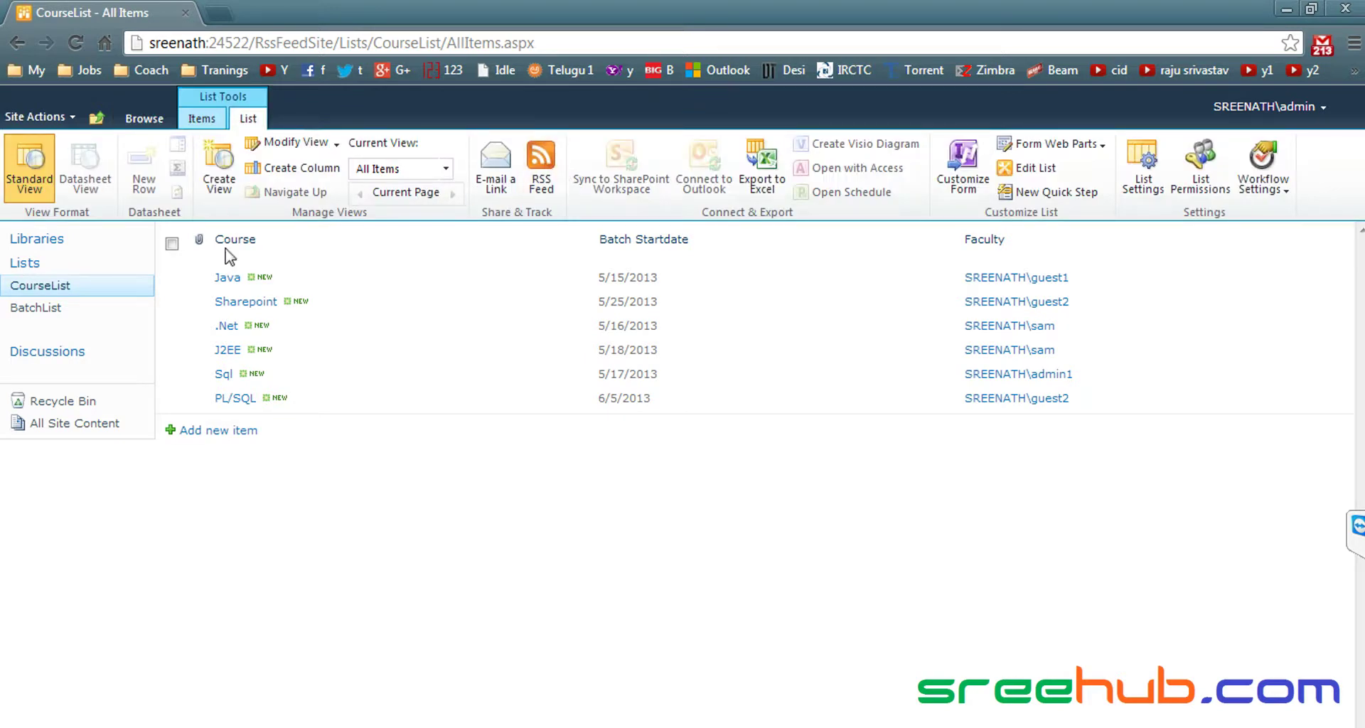
left_click(35, 310)
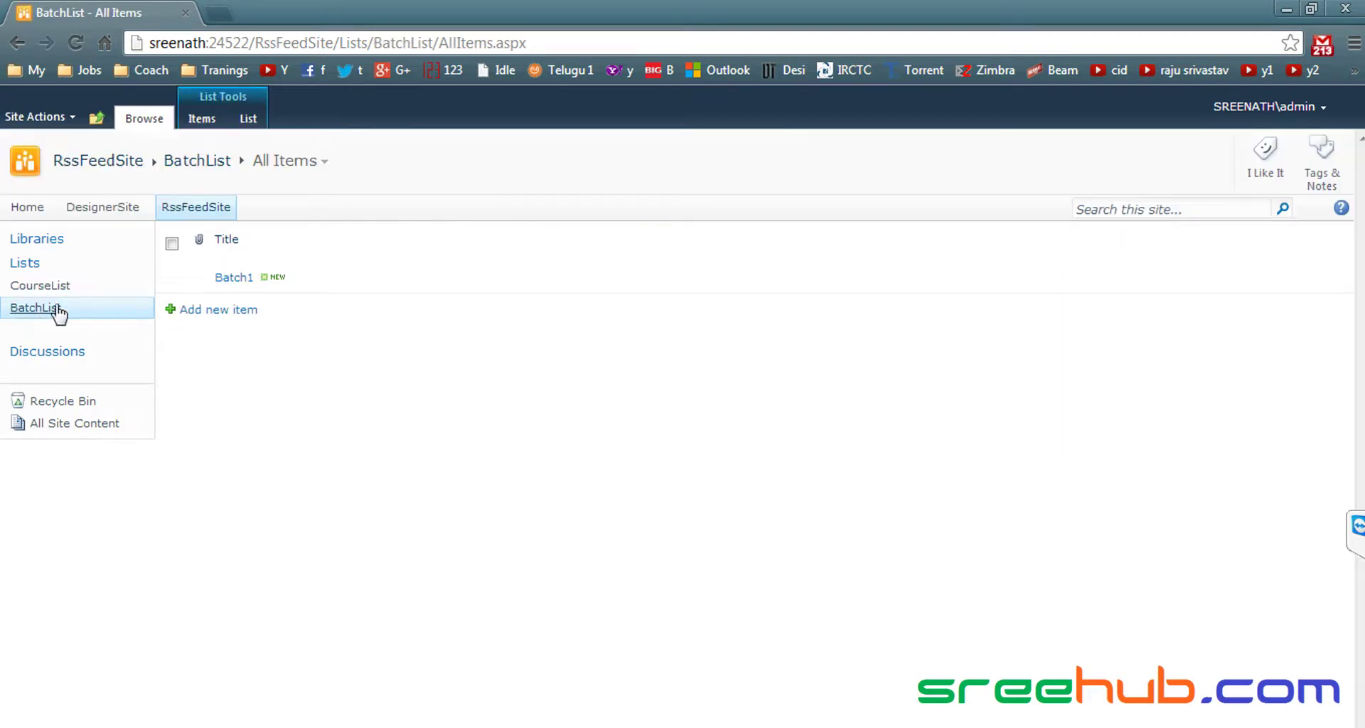
left_click(249, 119)
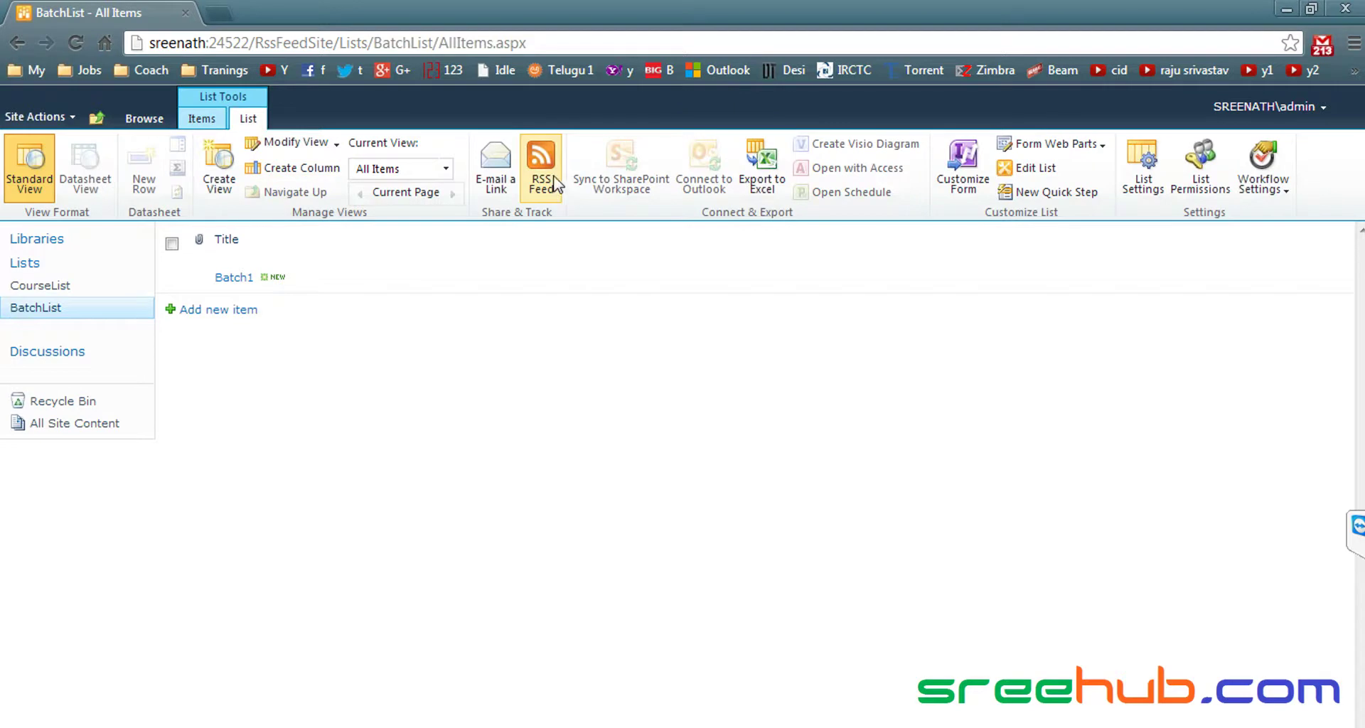
- Disallow RSS for BatchList in its list RSS settings and save the change
left_click(1141, 175)
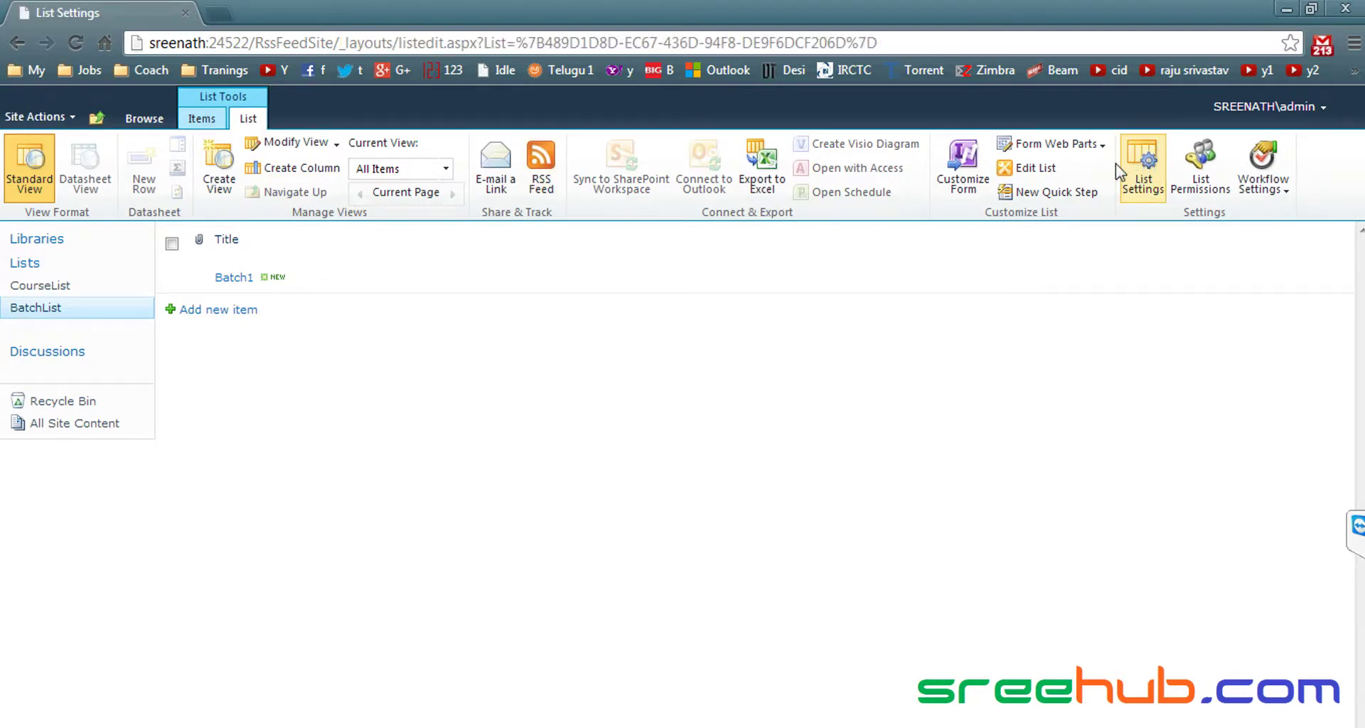
left_click(1021, 395)
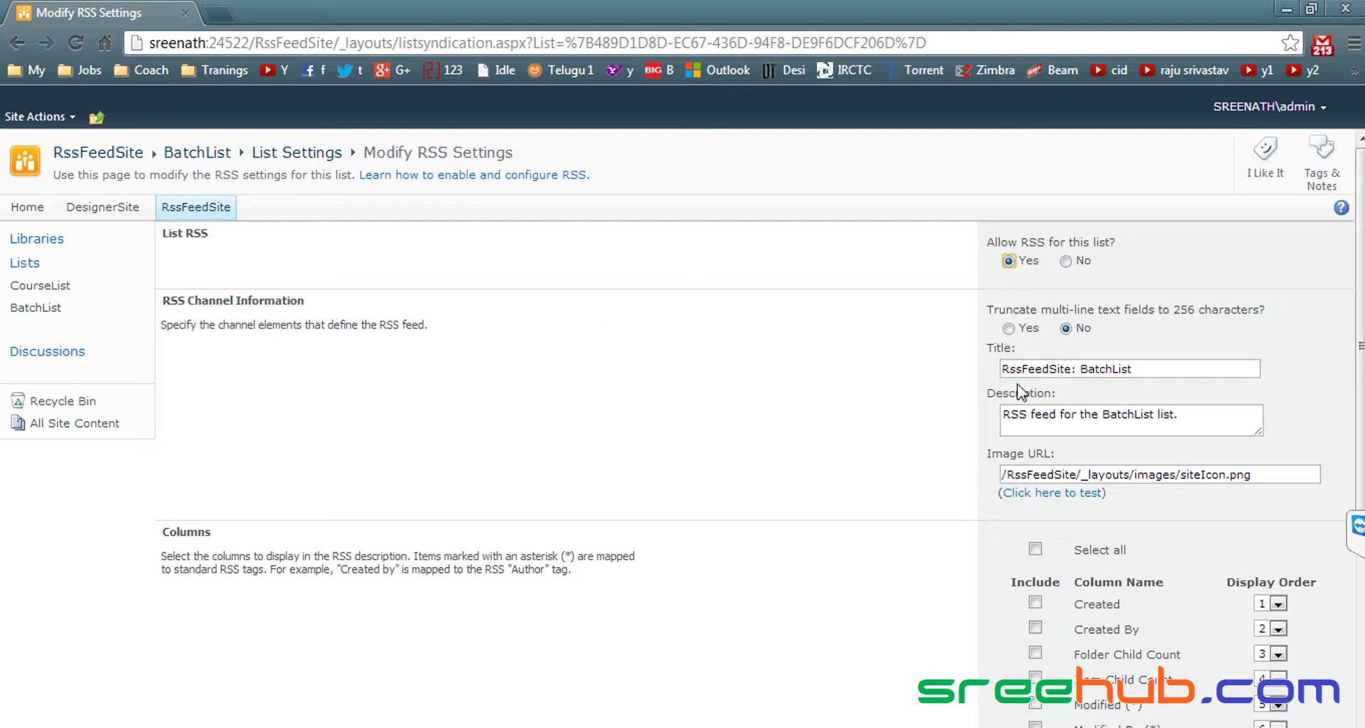
left_click(1065, 261)
scroll(1028, 416, "down", 4)
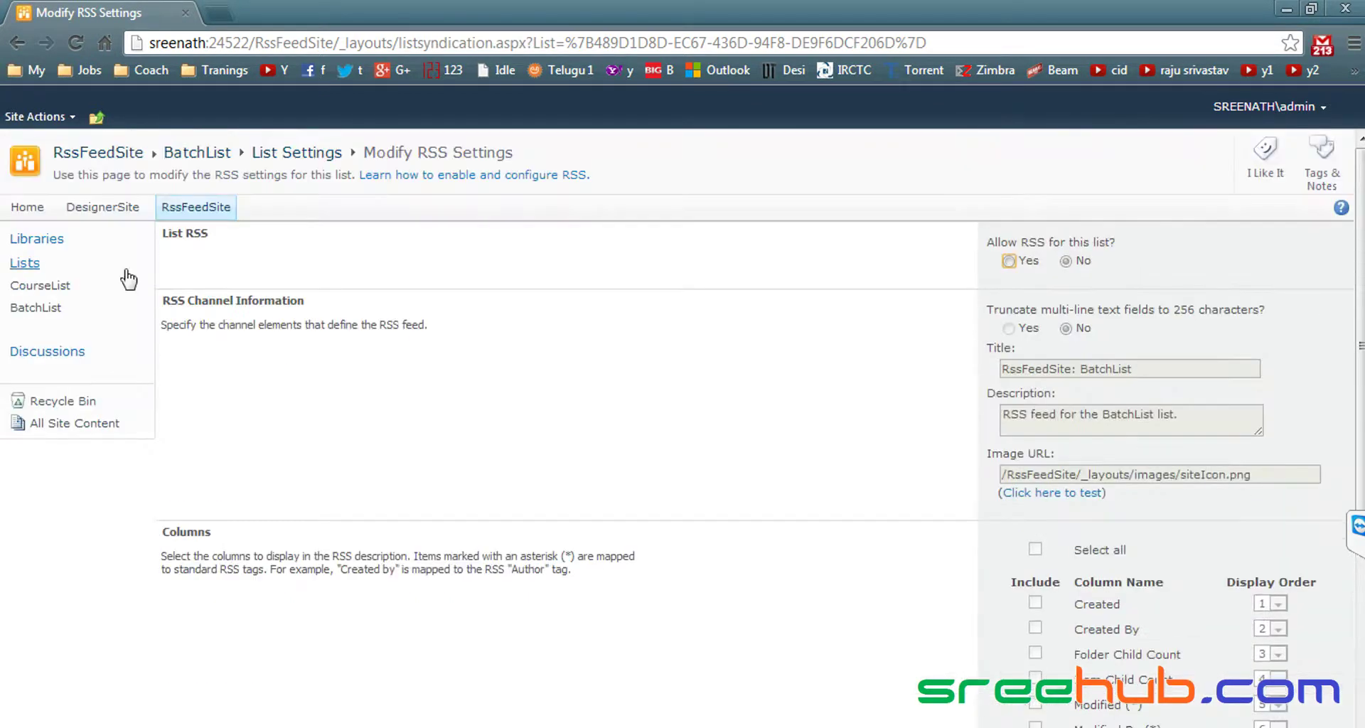
left_click(1124, 679)
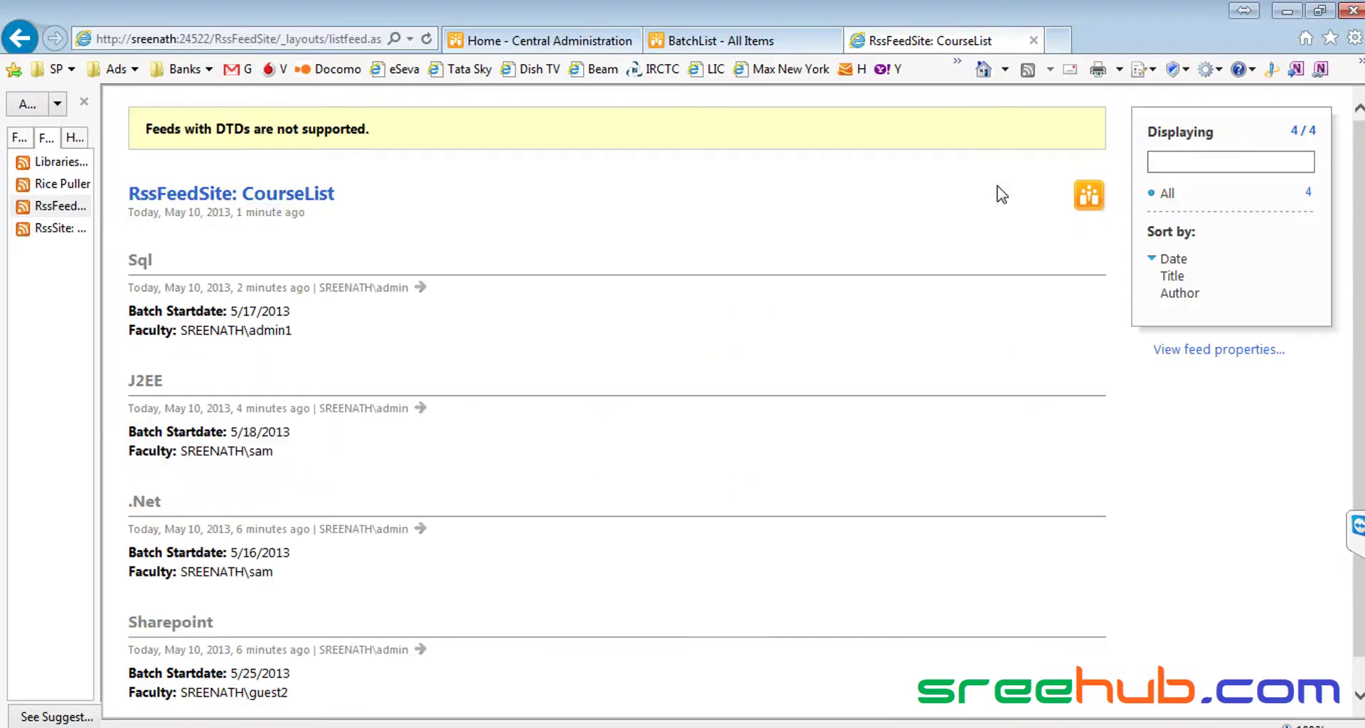
- In Internet Explorer, reload the site and check the RSS Feed command's availability on CourseList and on BatchList
left_click(691, 44)
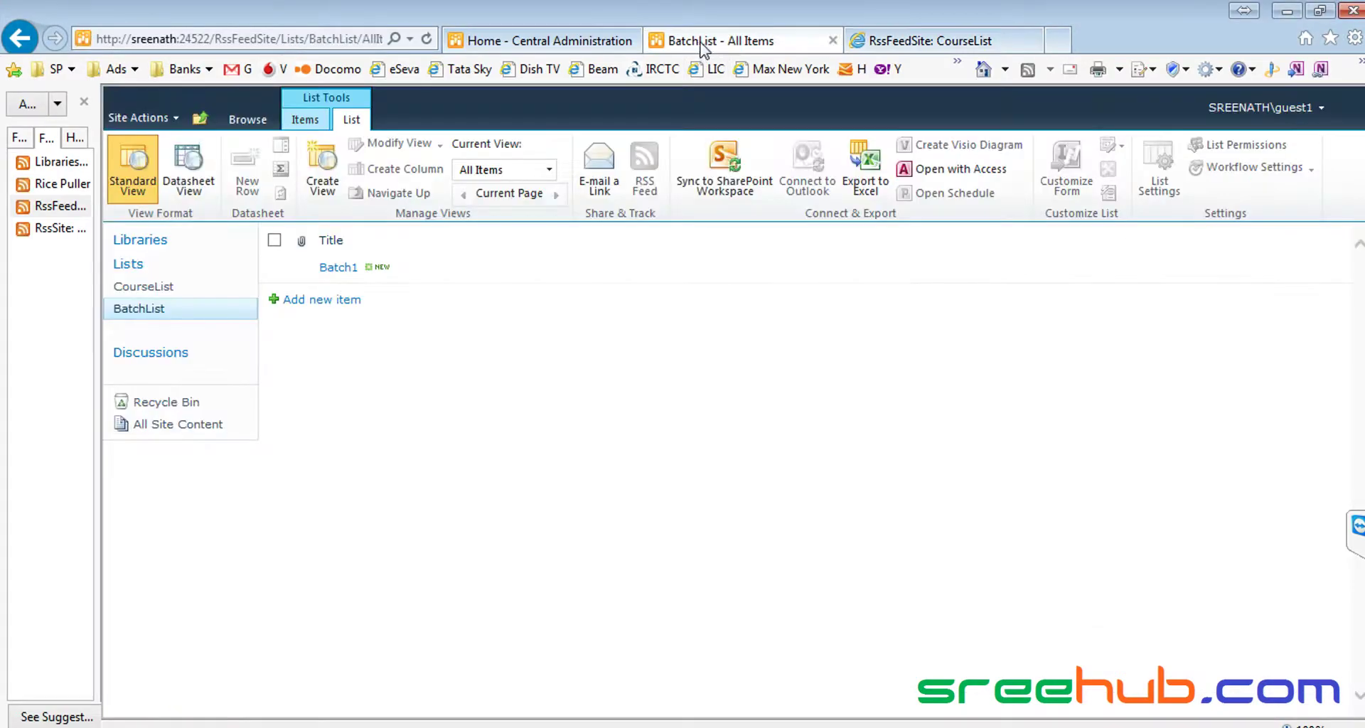
left_click(242, 125)
left_click(192, 163)
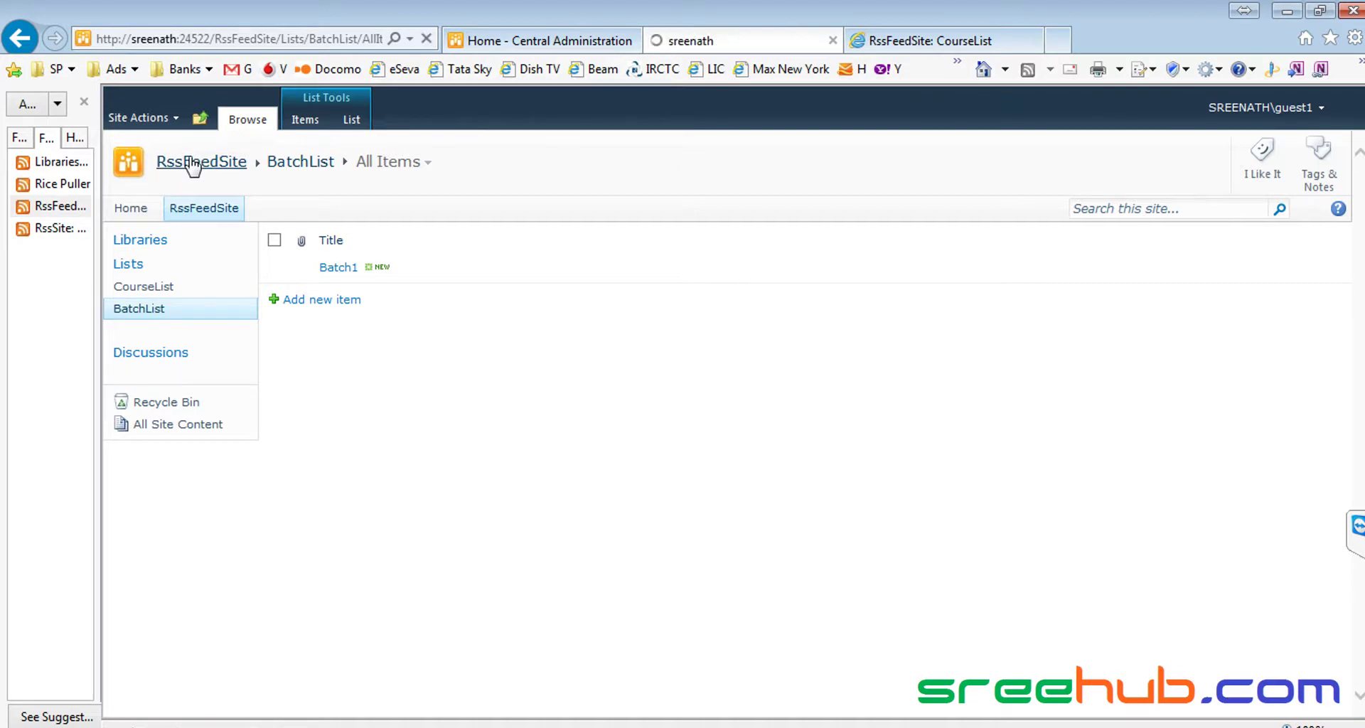
left_click(163, 288)
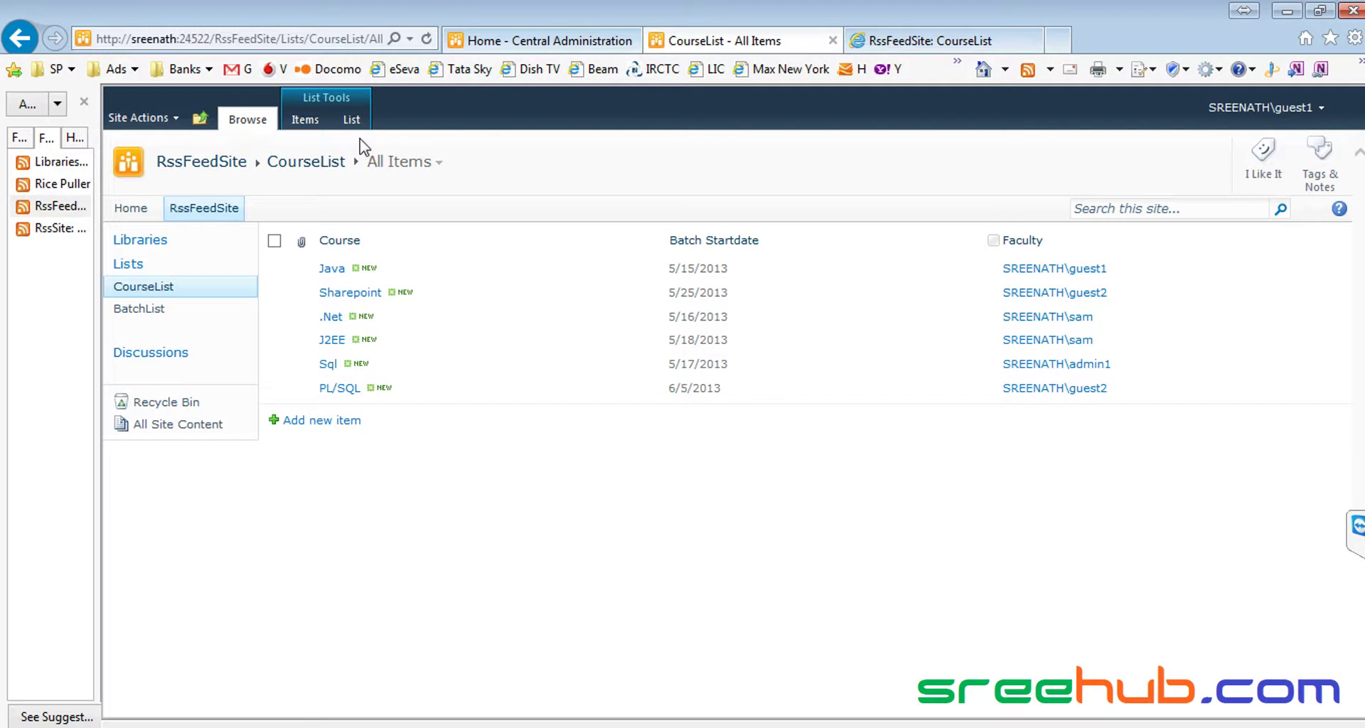
left_click(352, 120)
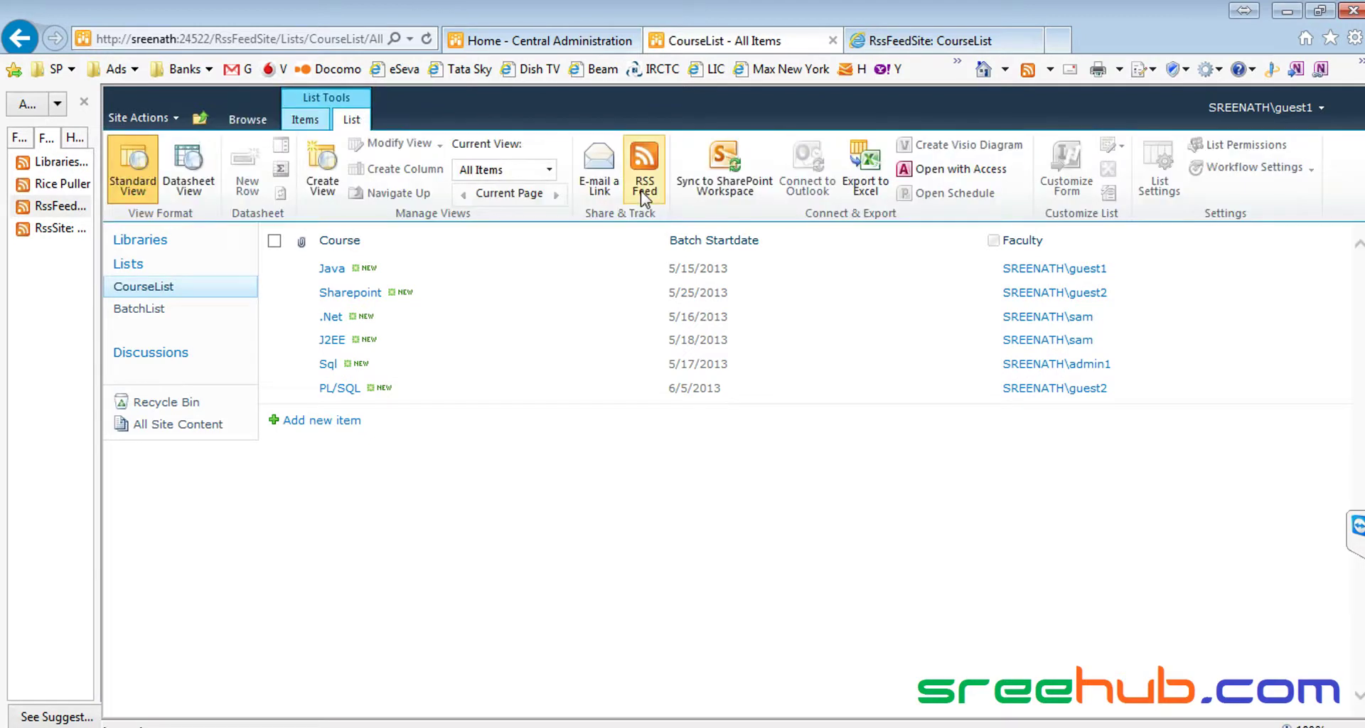
left_click(143, 310)
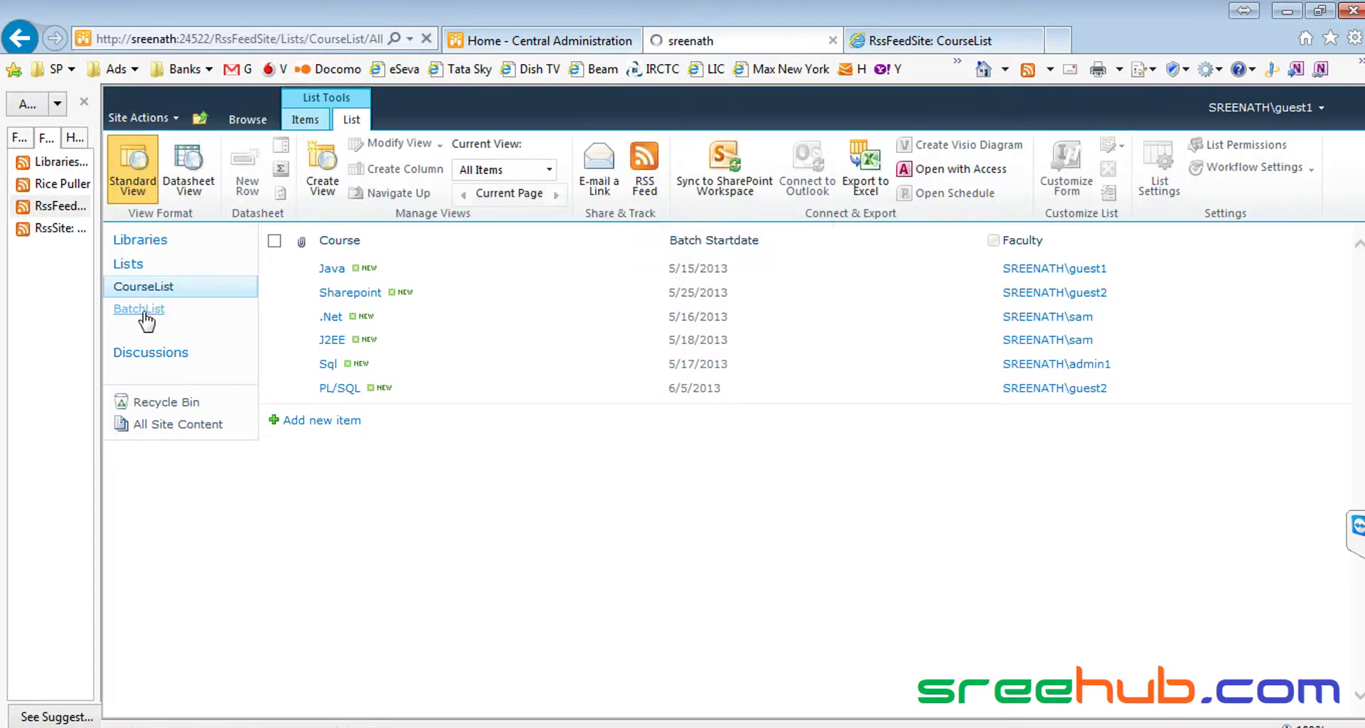
left_click(350, 122)
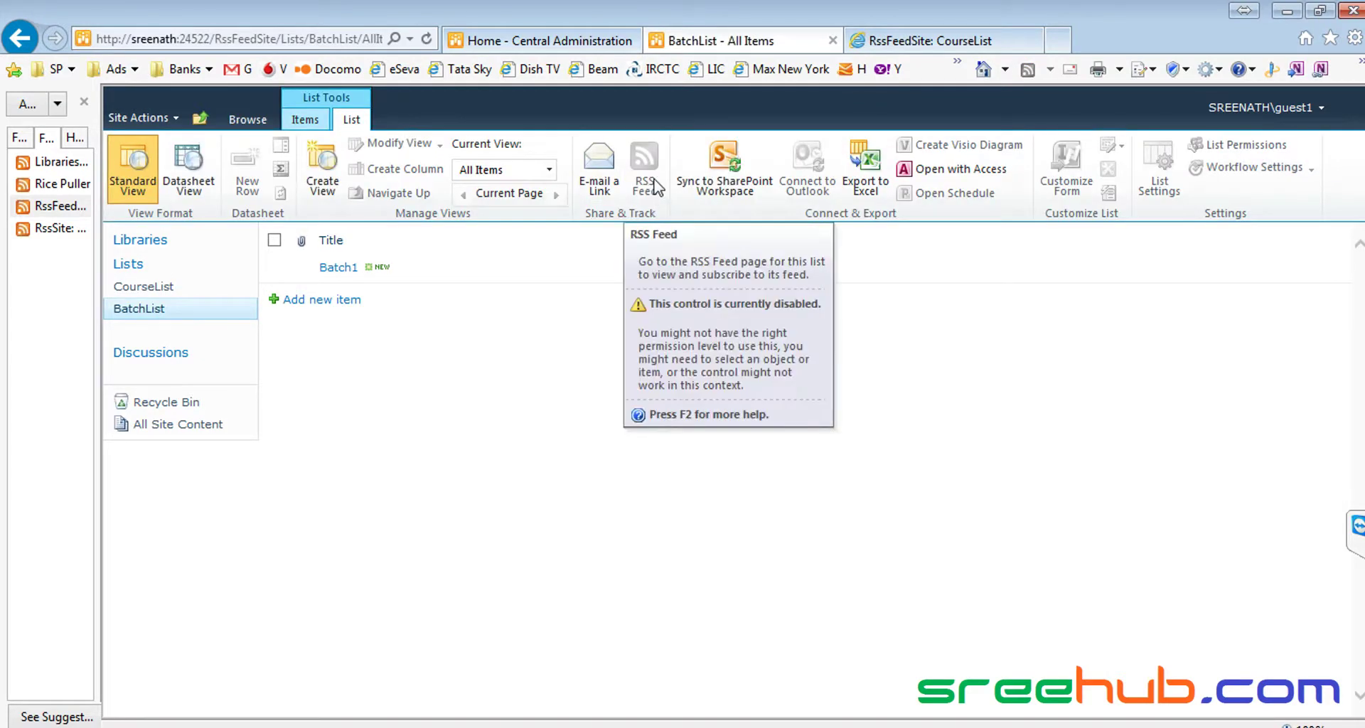
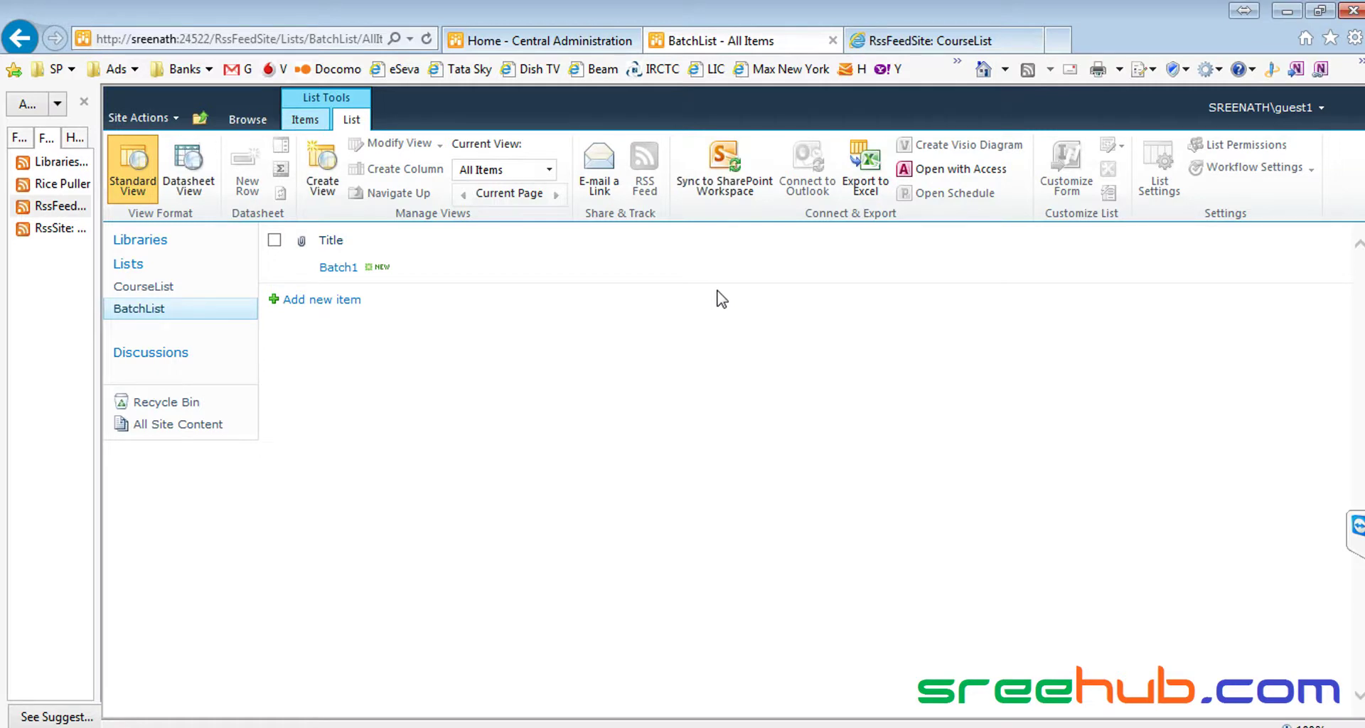
- Open the subscribed CourseList feed, widen the feeds pane, refresh the feed and show all its items
key("alt+Tab")
left_click(55, 215)
left_click_drag(98, 257, 226, 258)
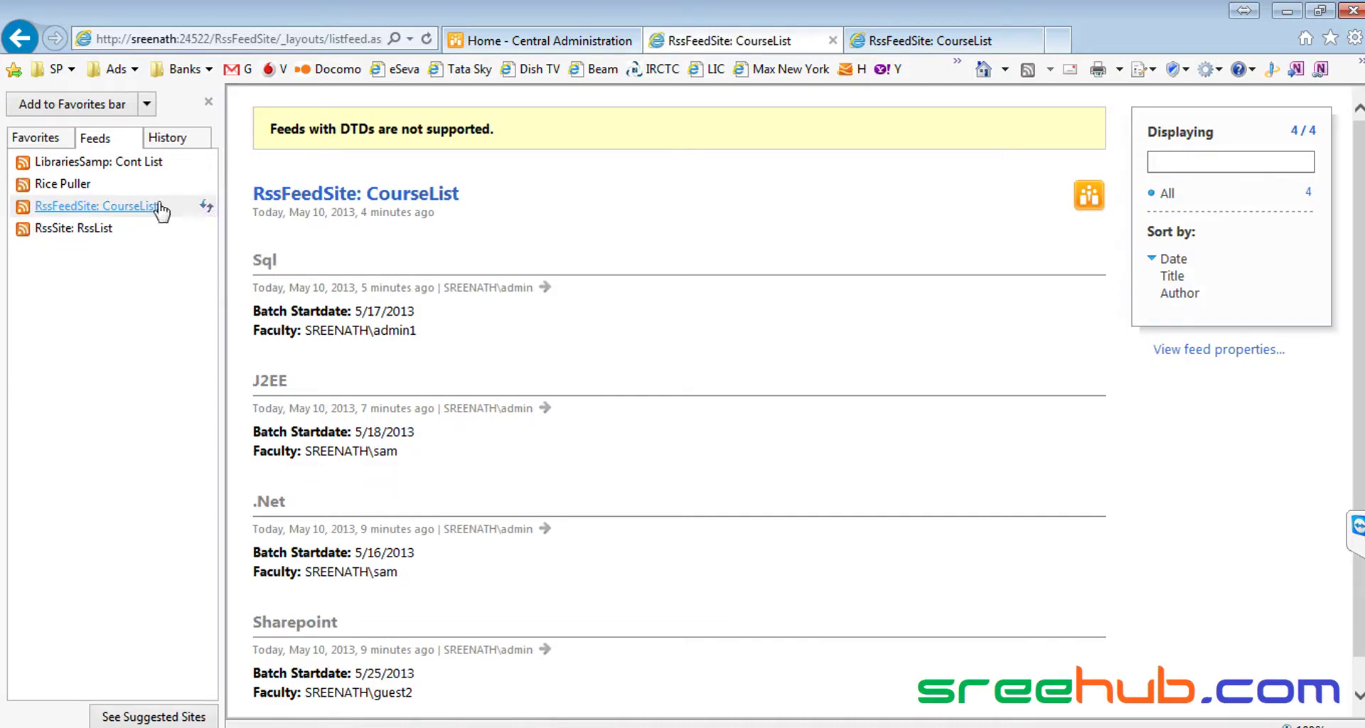
left_click(205, 206)
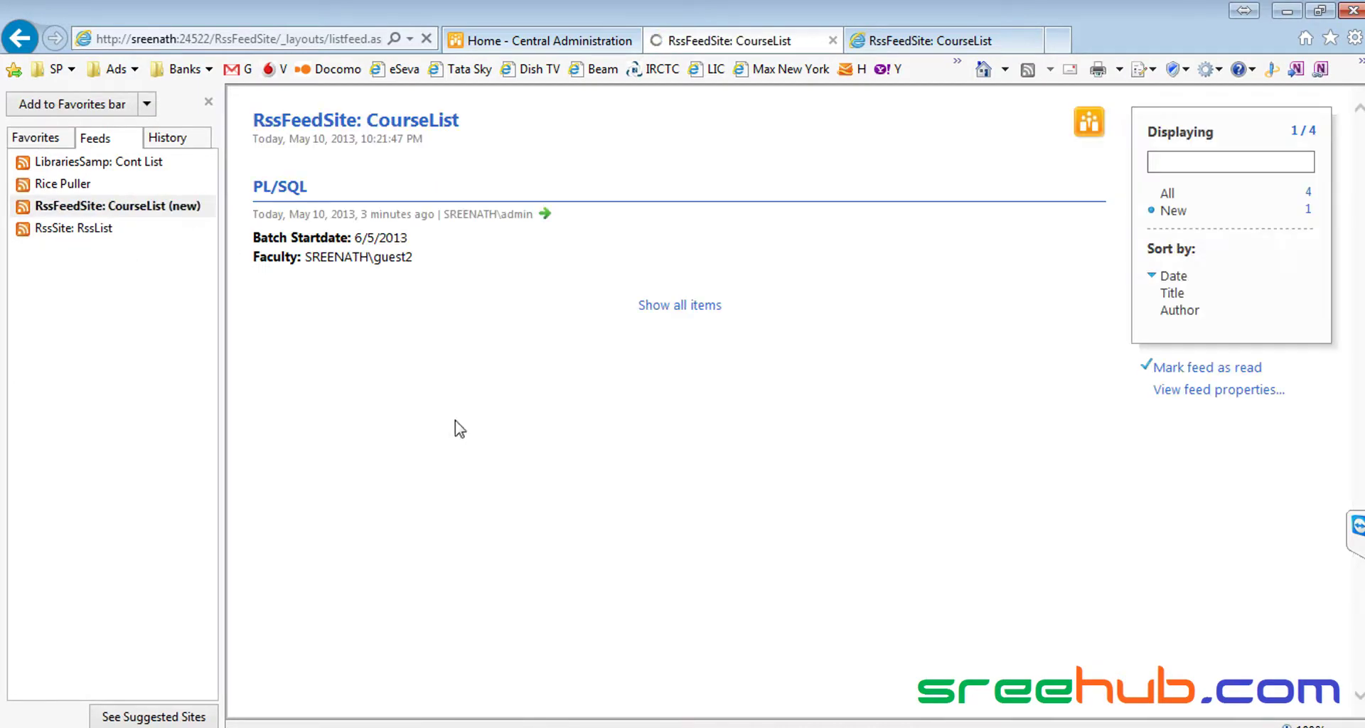
left_click(670, 305)
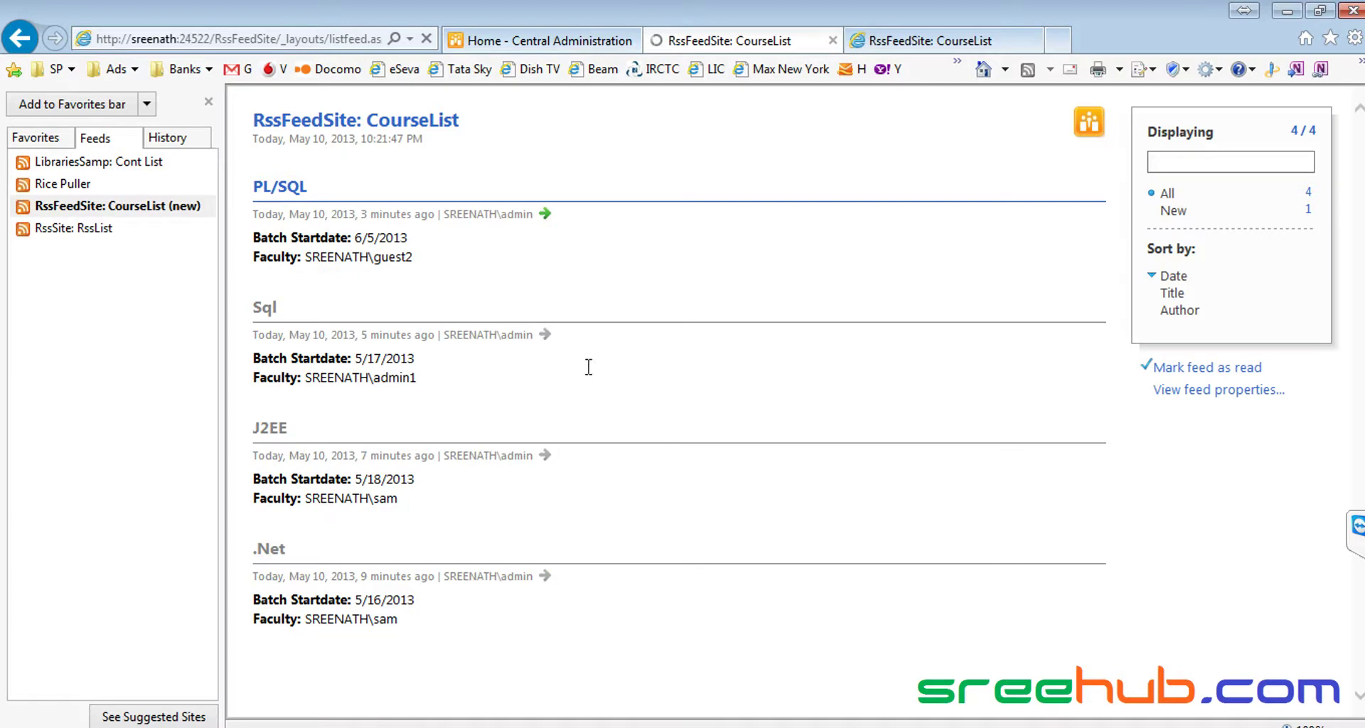
- Open the PL/SQL entry from the feed and examine its course, start date and faculty details
left_click(291, 189)
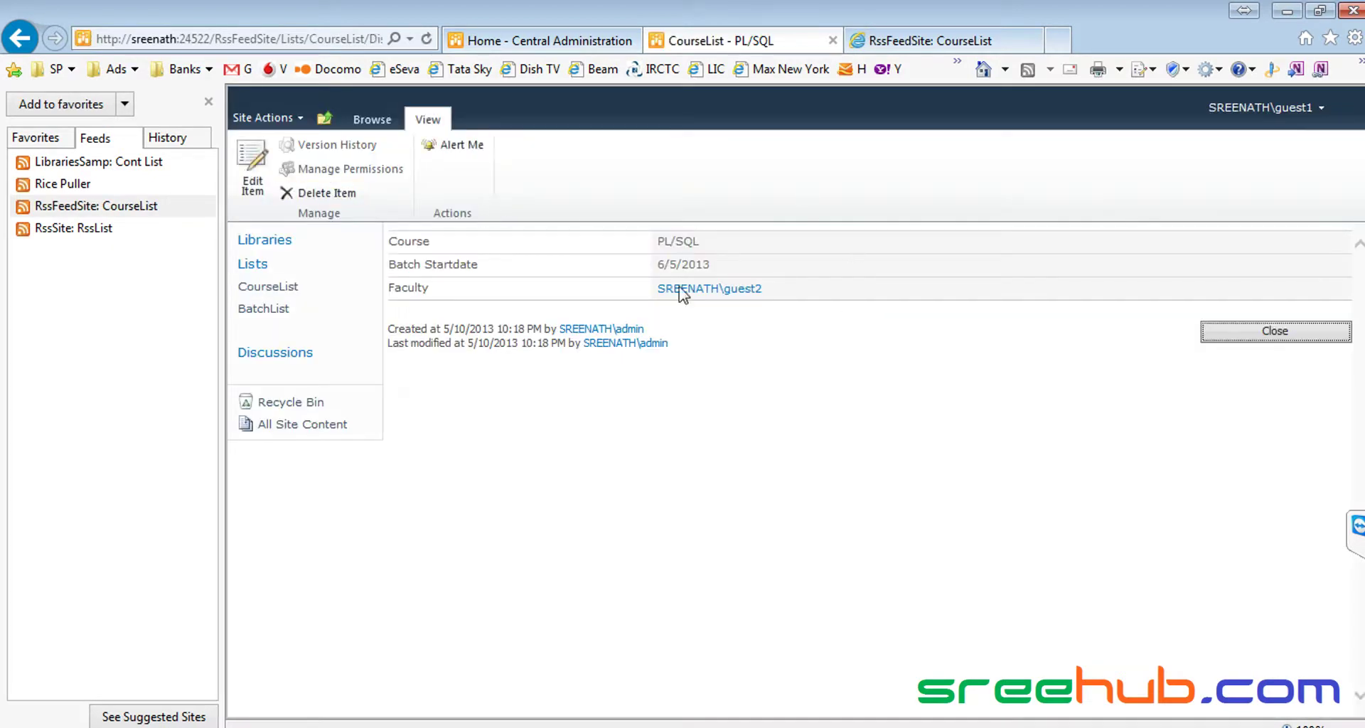
left_click_drag(799, 299, 572, 260)
left_click(533, 257)
- In Chrome, delete the PL/SQL item from CourseList
key("alt+Tab")
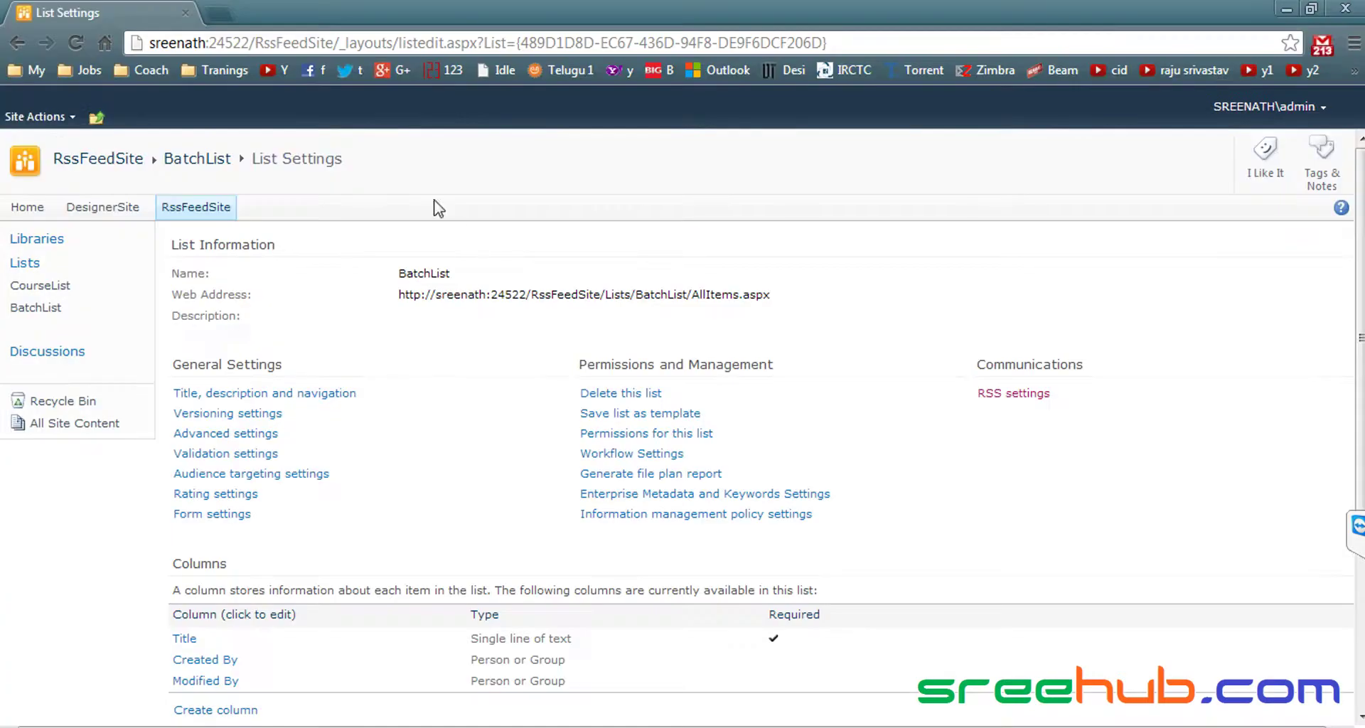
left_click(37, 286)
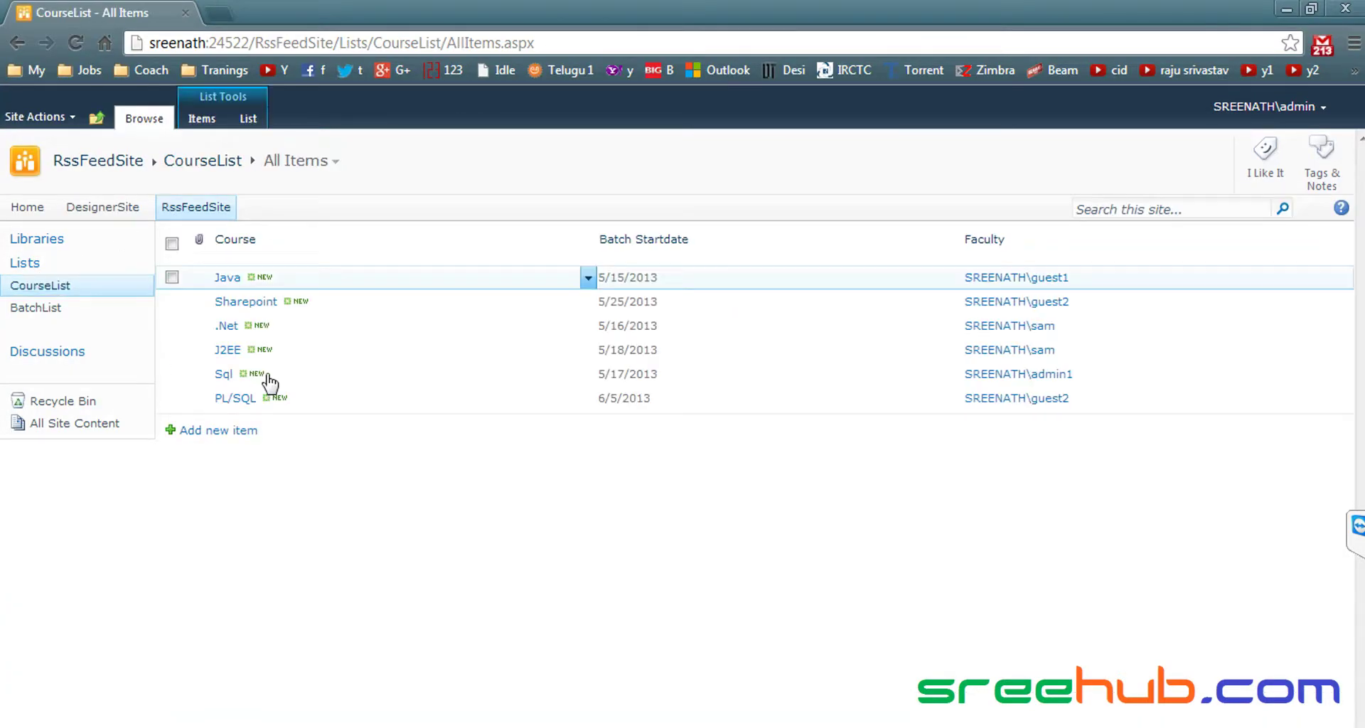
left_click(587, 399)
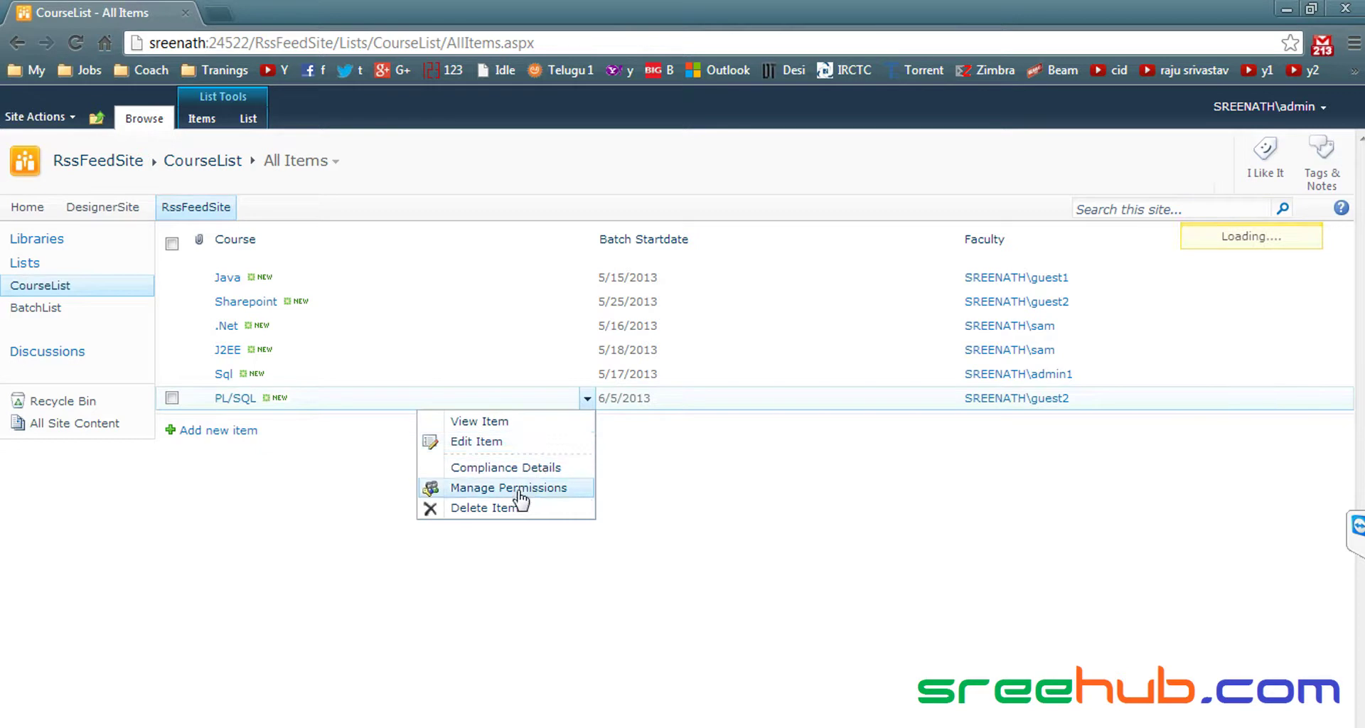
left_click(497, 507)
left_click(686, 414)
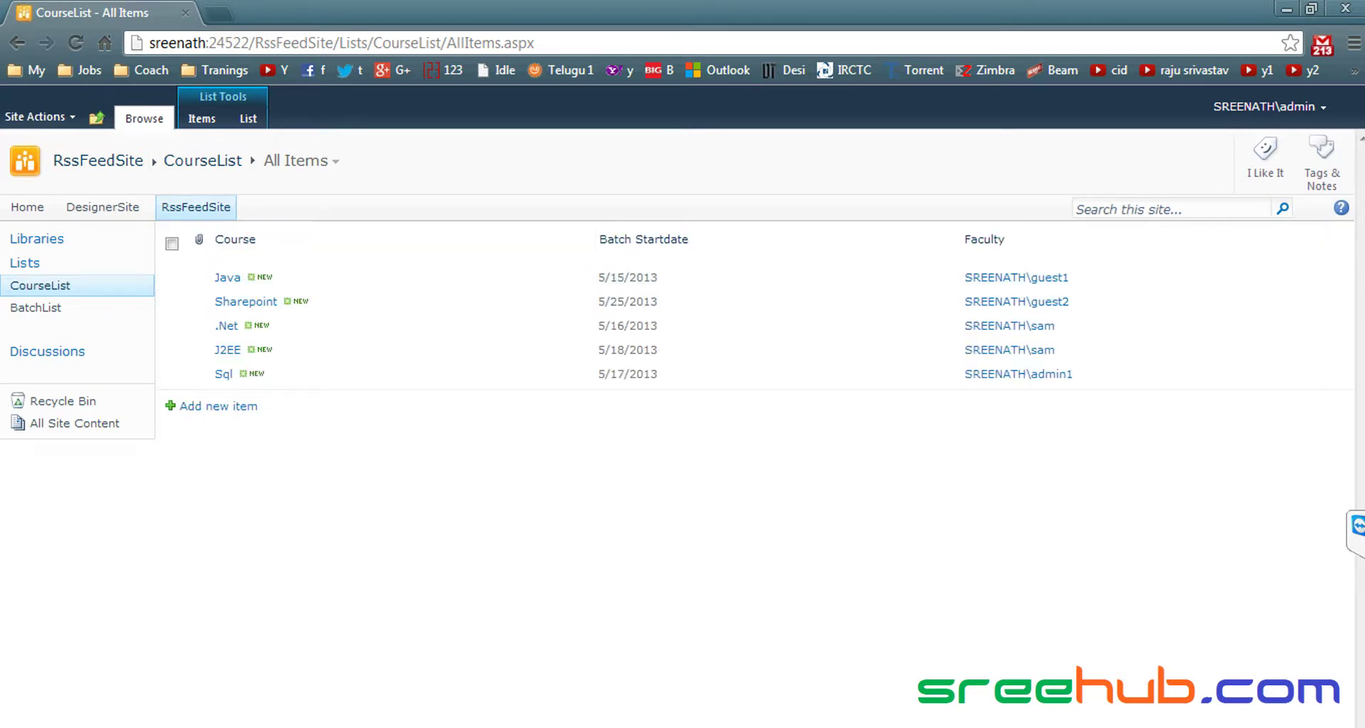
- In Internet Explorer, refresh the CourseList feed, open its PL/SQL entry and examine the page it leads to
left_click(131, 719)
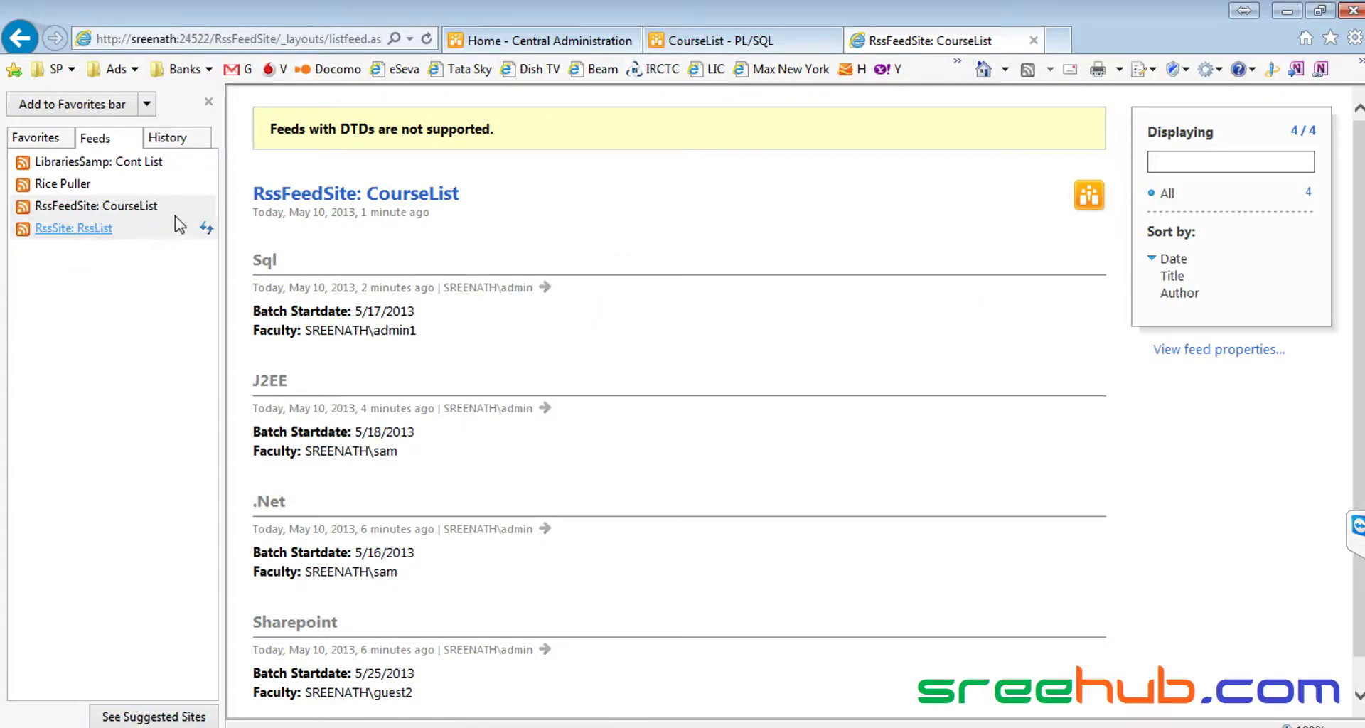
left_click(206, 207)
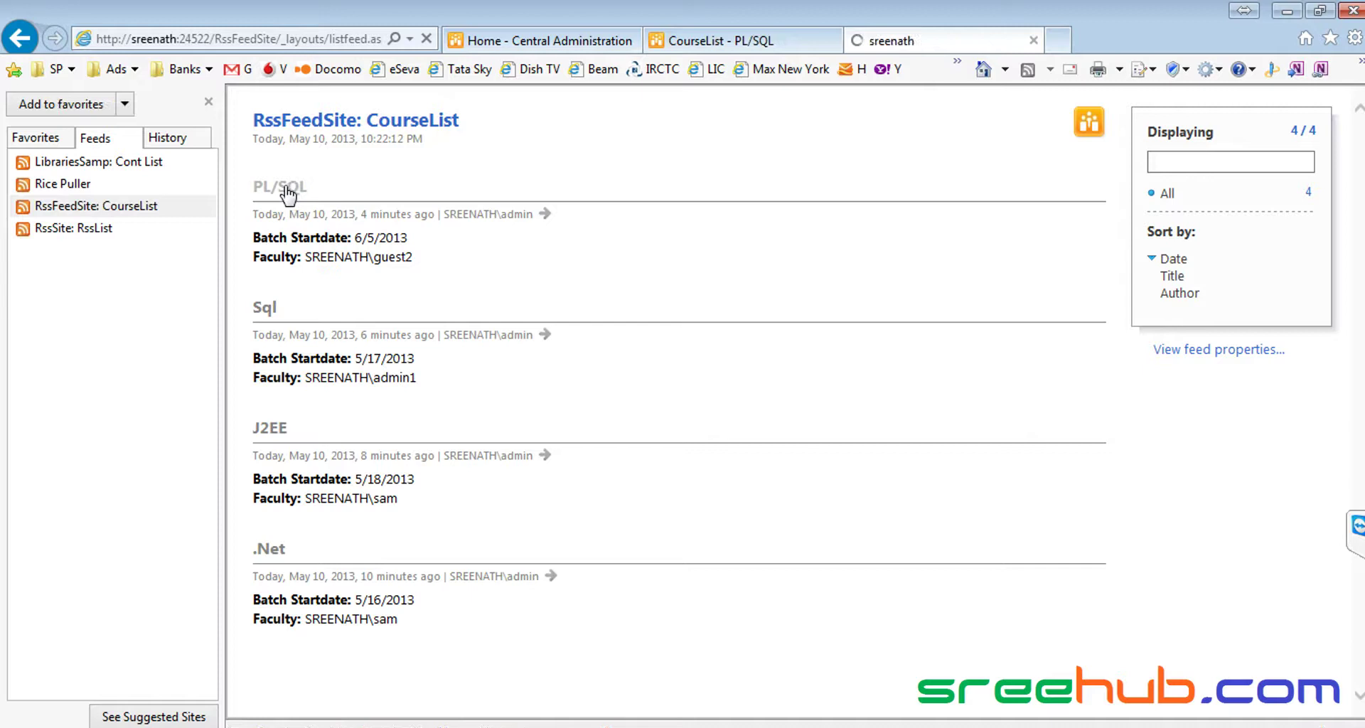
left_click_drag(603, 305, 618, 284)
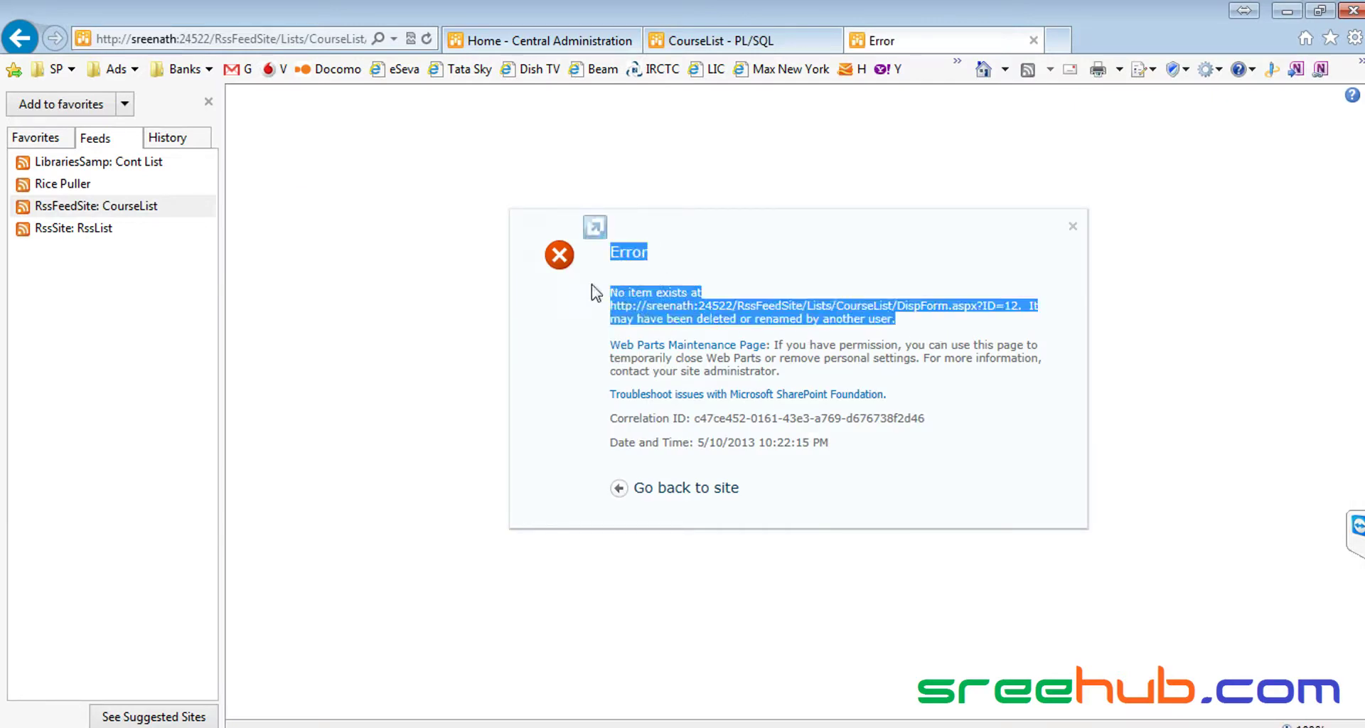
- Return to the CourseList feed, open its Sql entry and examine the item's details
left_click(171, 206)
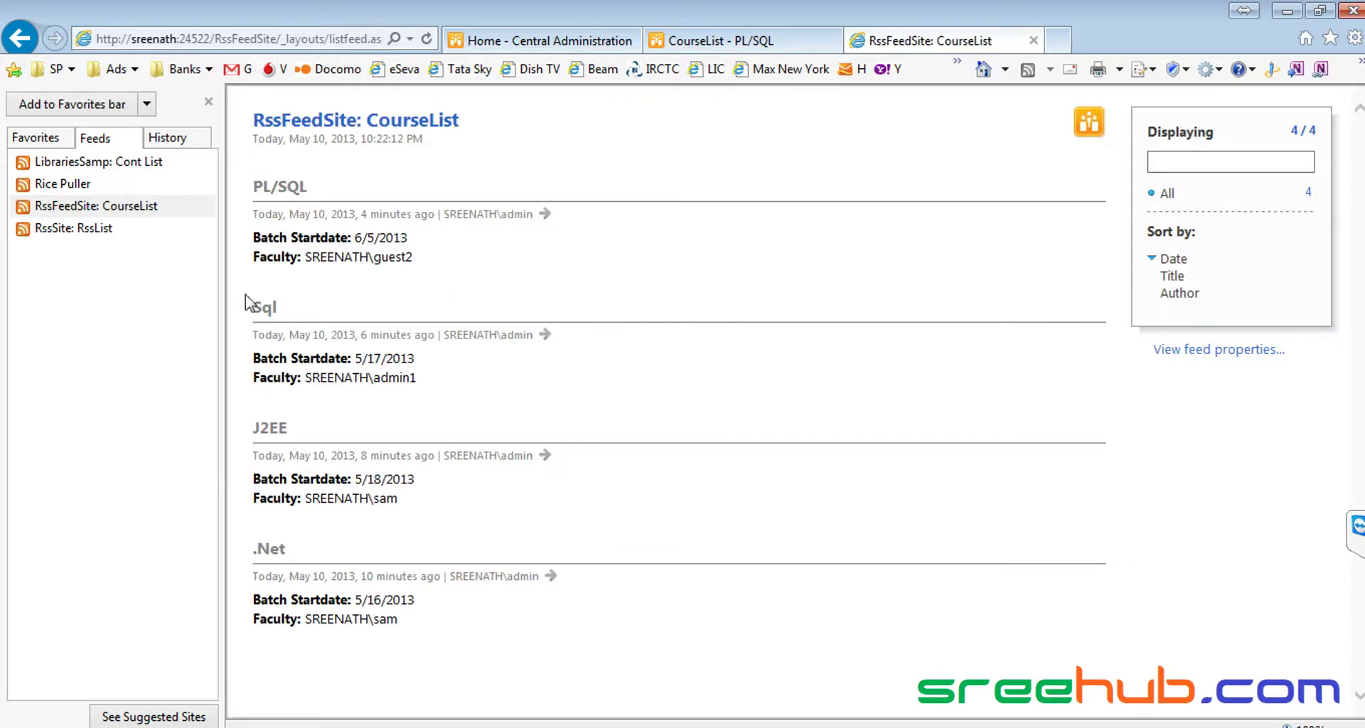
left_click(265, 316)
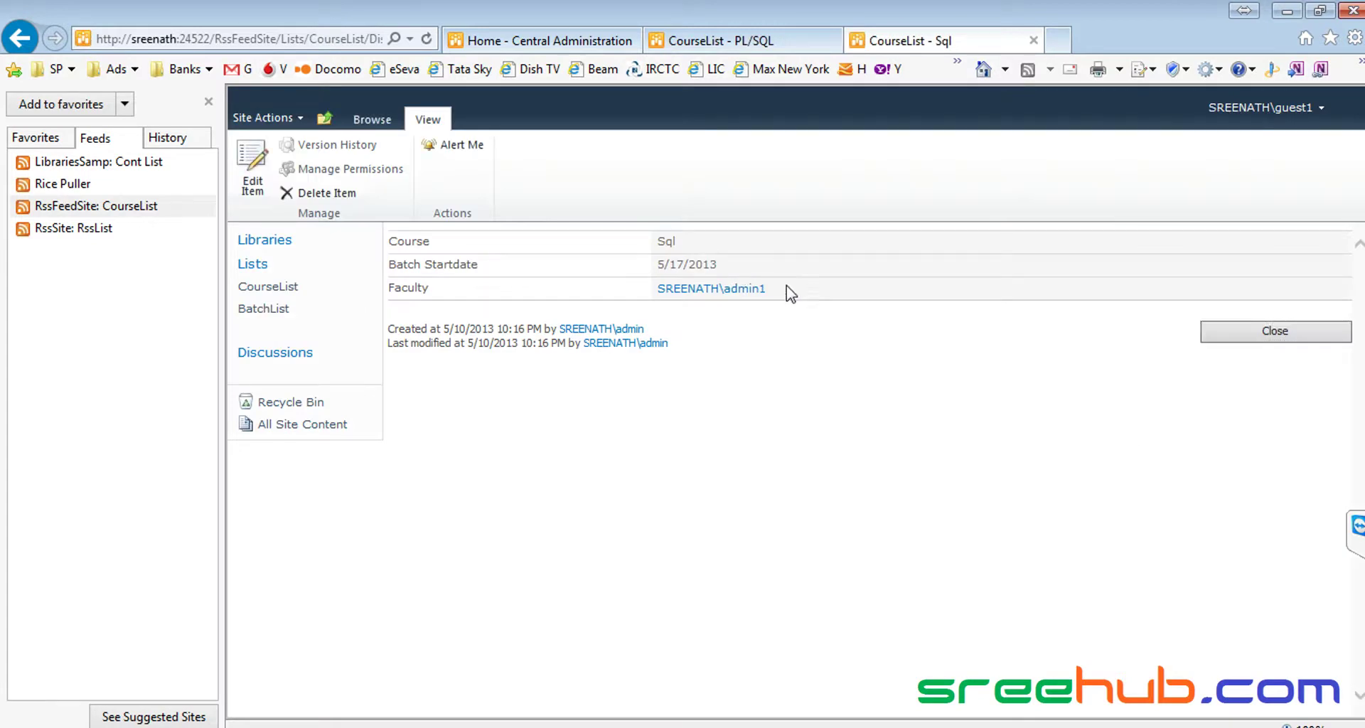
left_click_drag(815, 299, 448, 246)
- Reopen the PL/SQL entry from the CourseList feed, examine the message on its page and close the message to return to the site
mouse_move(205, 210)
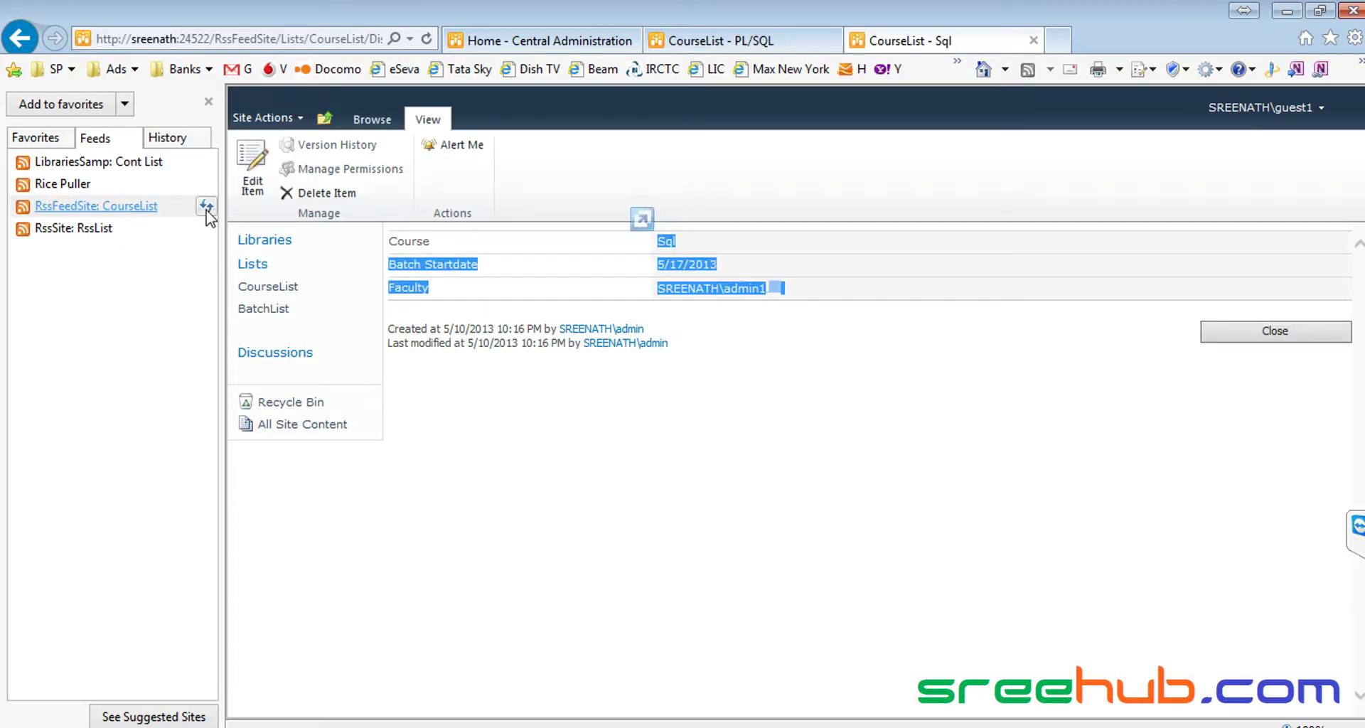
left_click(125, 211)
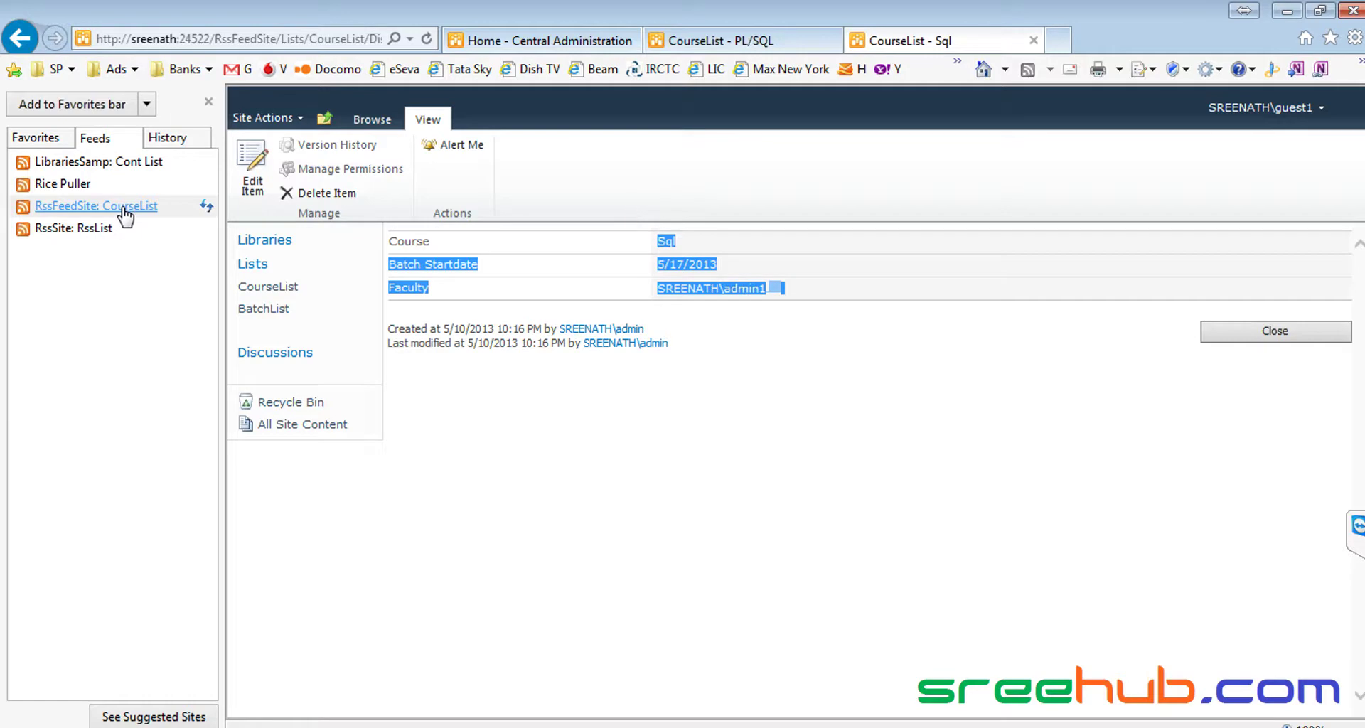
left_click(284, 186)
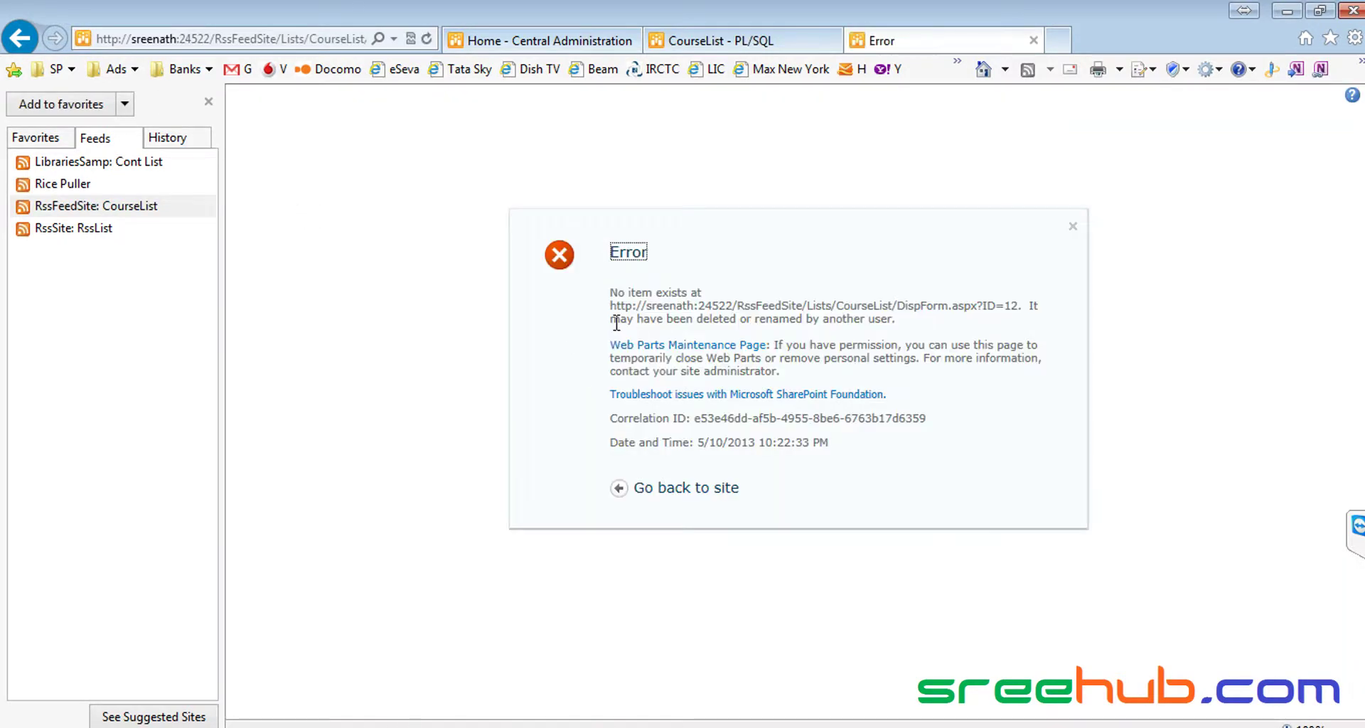
left_click_drag(666, 322, 894, 320)
left_click(911, 322)
left_click(1073, 227)
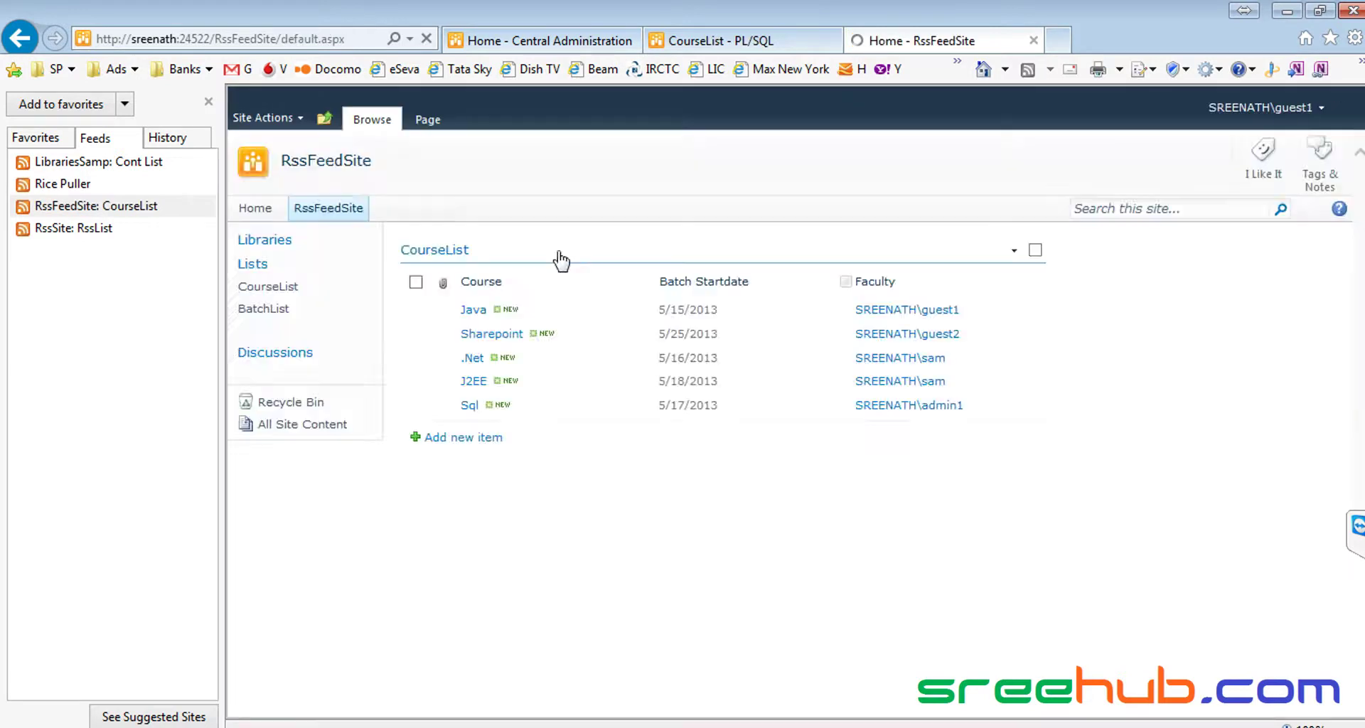
- In Chrome, open BatchList's RSS settings, allow RSS for the list, examine the remaining options and save the settings
left_click(146, 207)
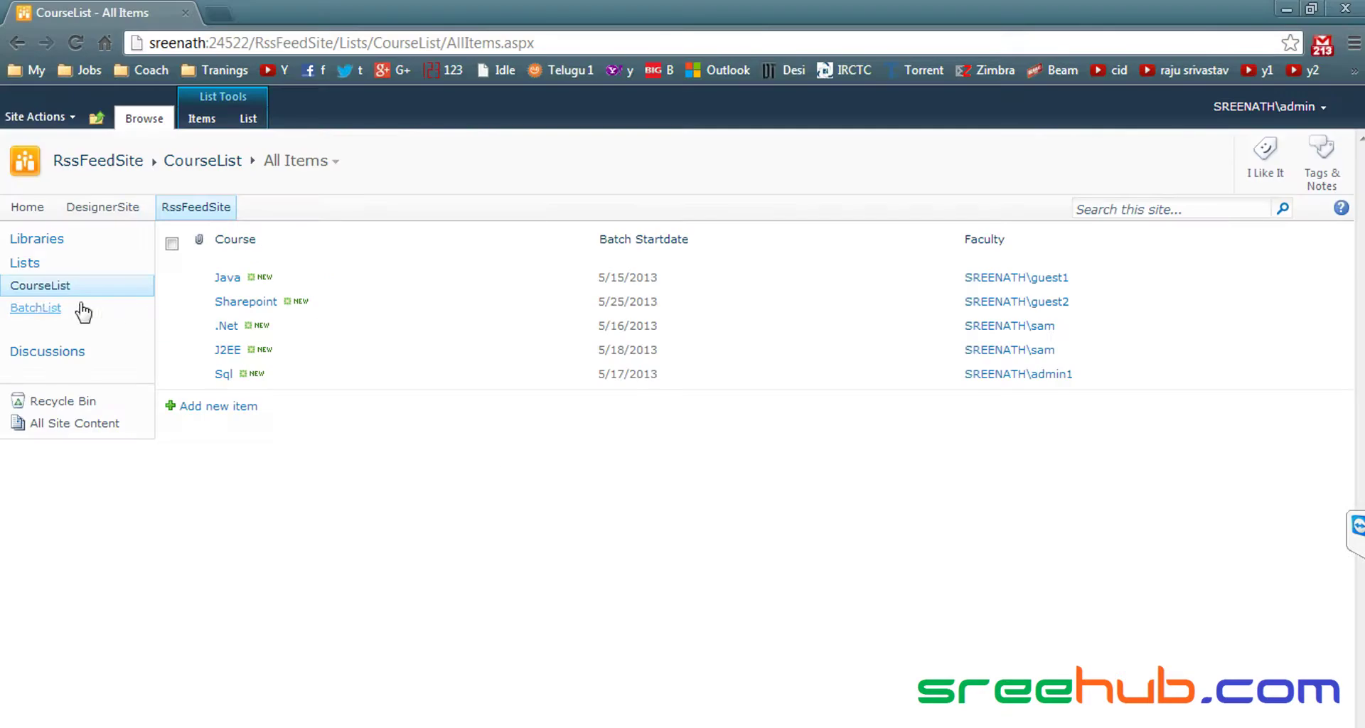
left_click(42, 305)
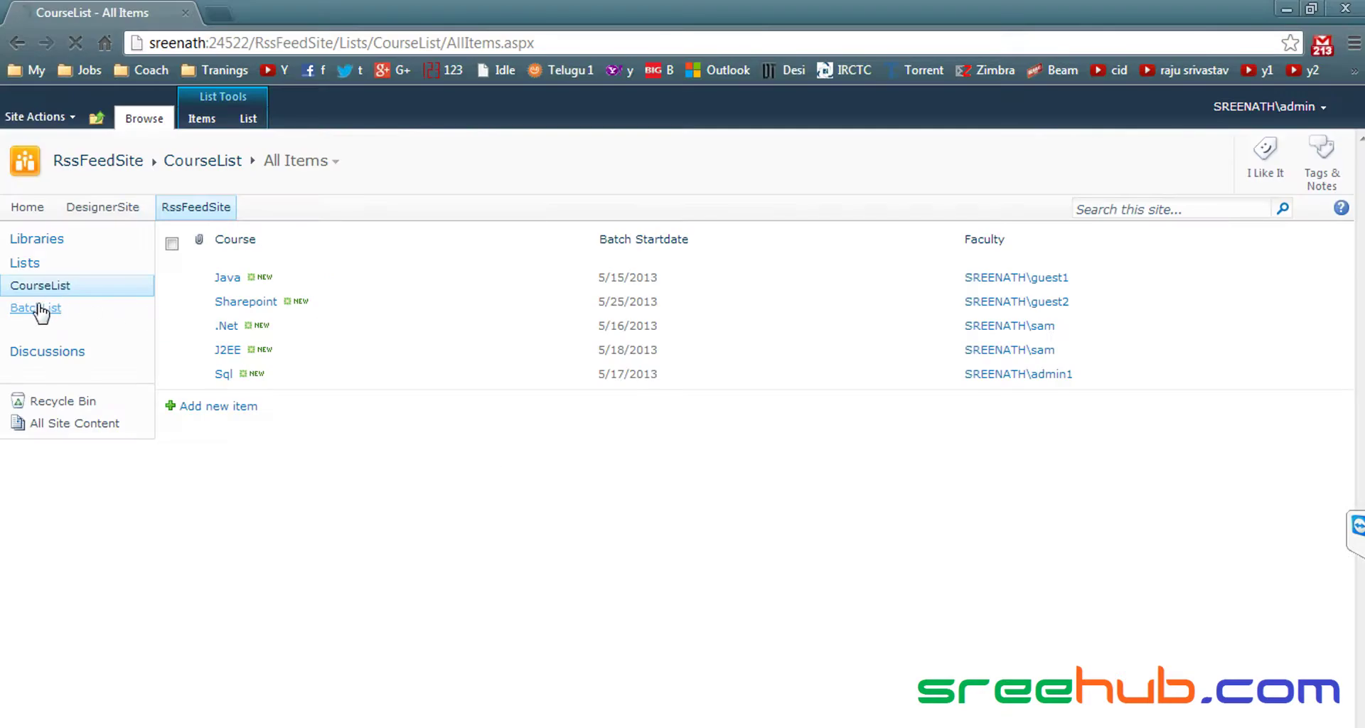
left_click(248, 118)
left_click(1137, 183)
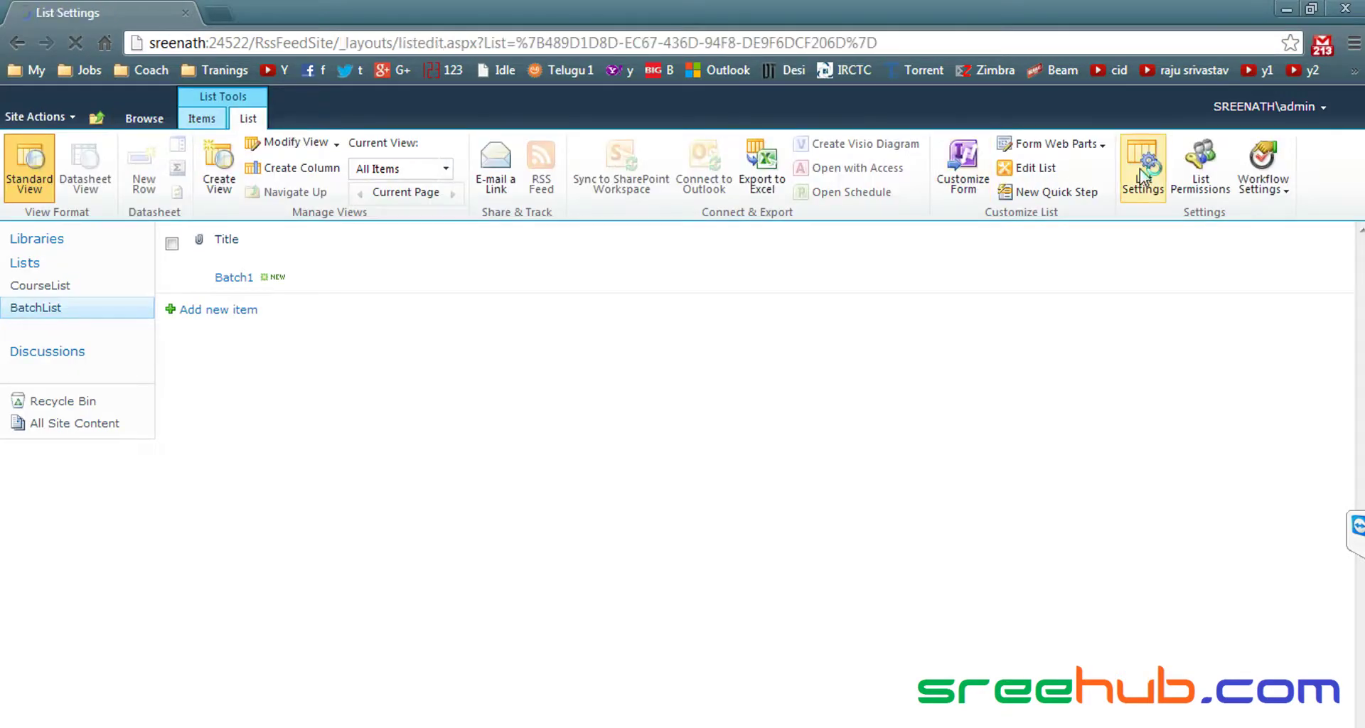
left_click(1008, 397)
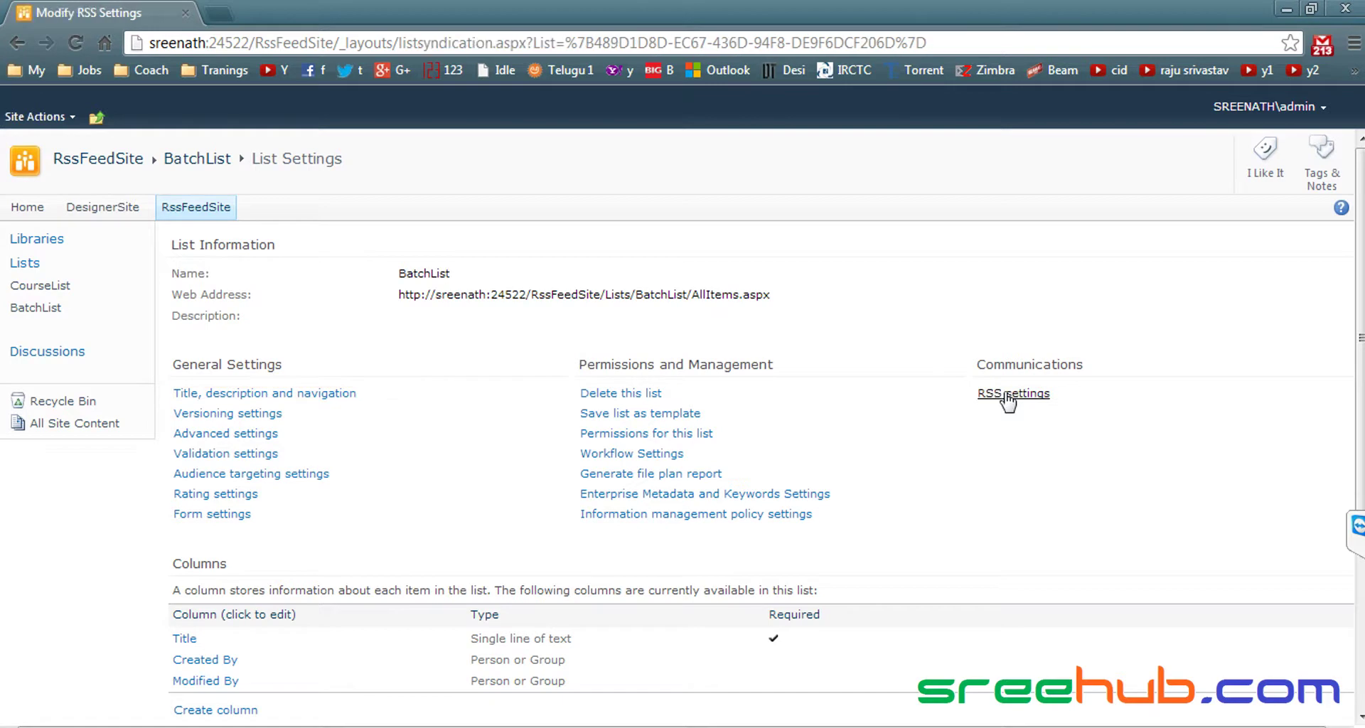
left_click(1008, 262)
scroll(908, 448, "down", 4)
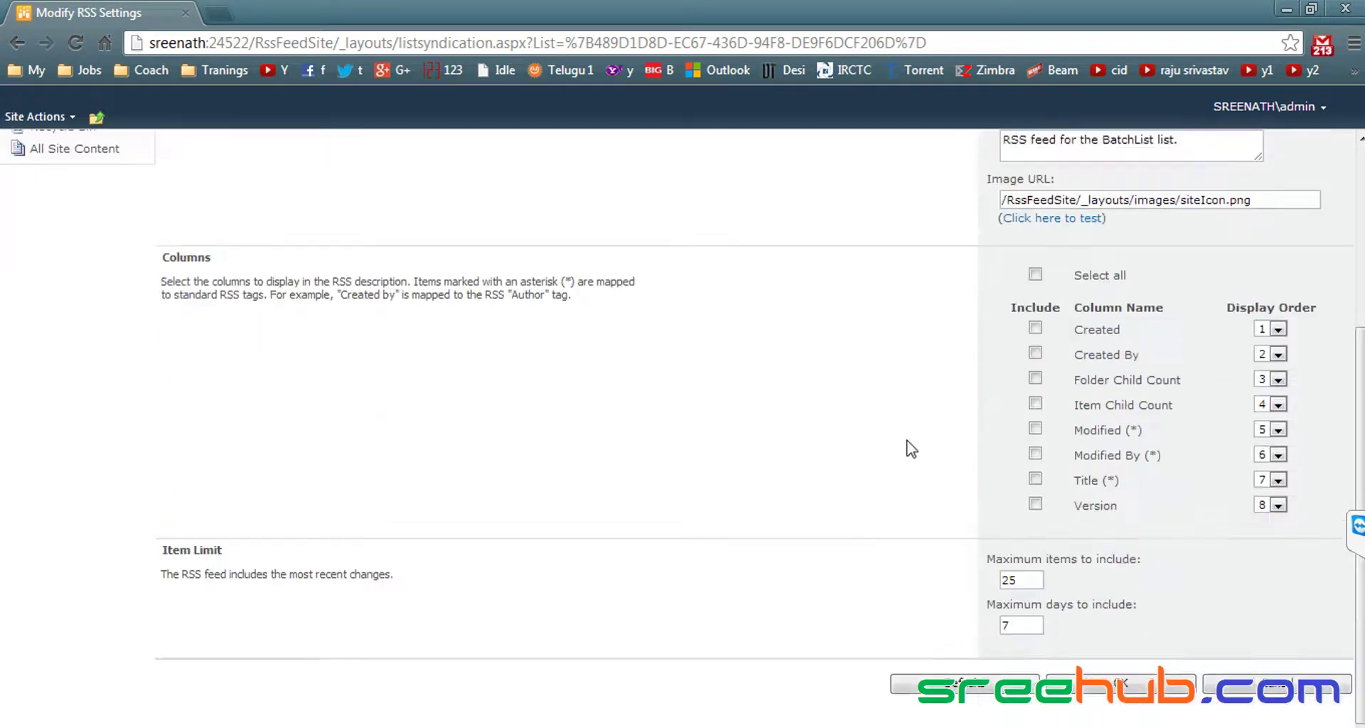
left_click(1096, 686)
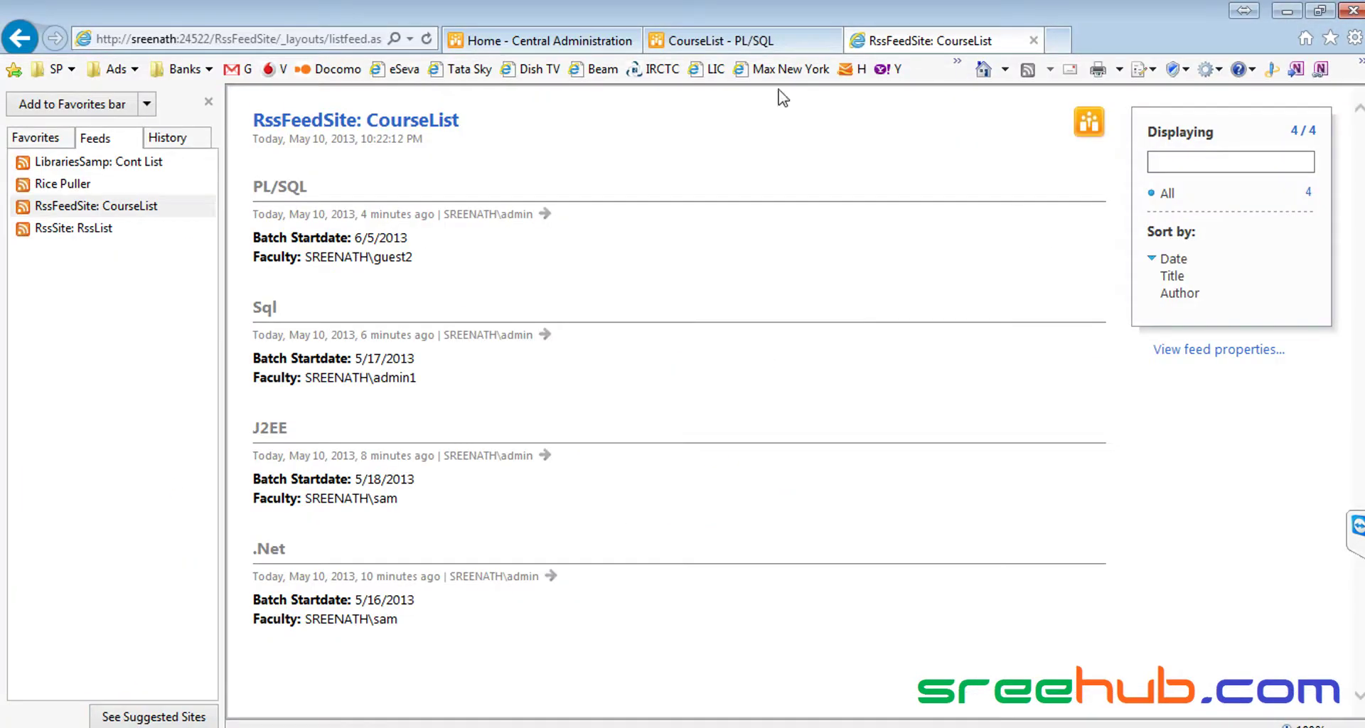
- In Internet Explorer, open the RSS feed of RssFeedSite's BatchList and subscribe to it in Feeds under the suggested name
left_click(704, 41)
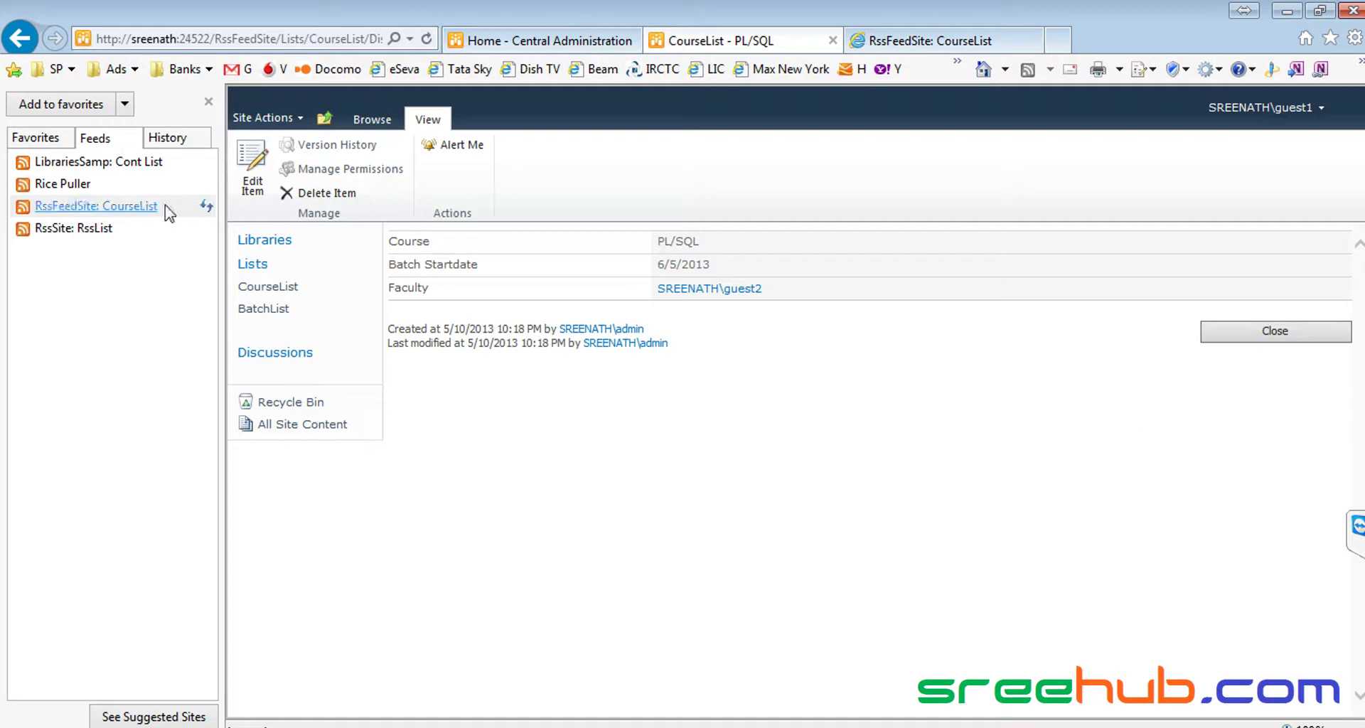
left_click(366, 122)
left_click(319, 165)
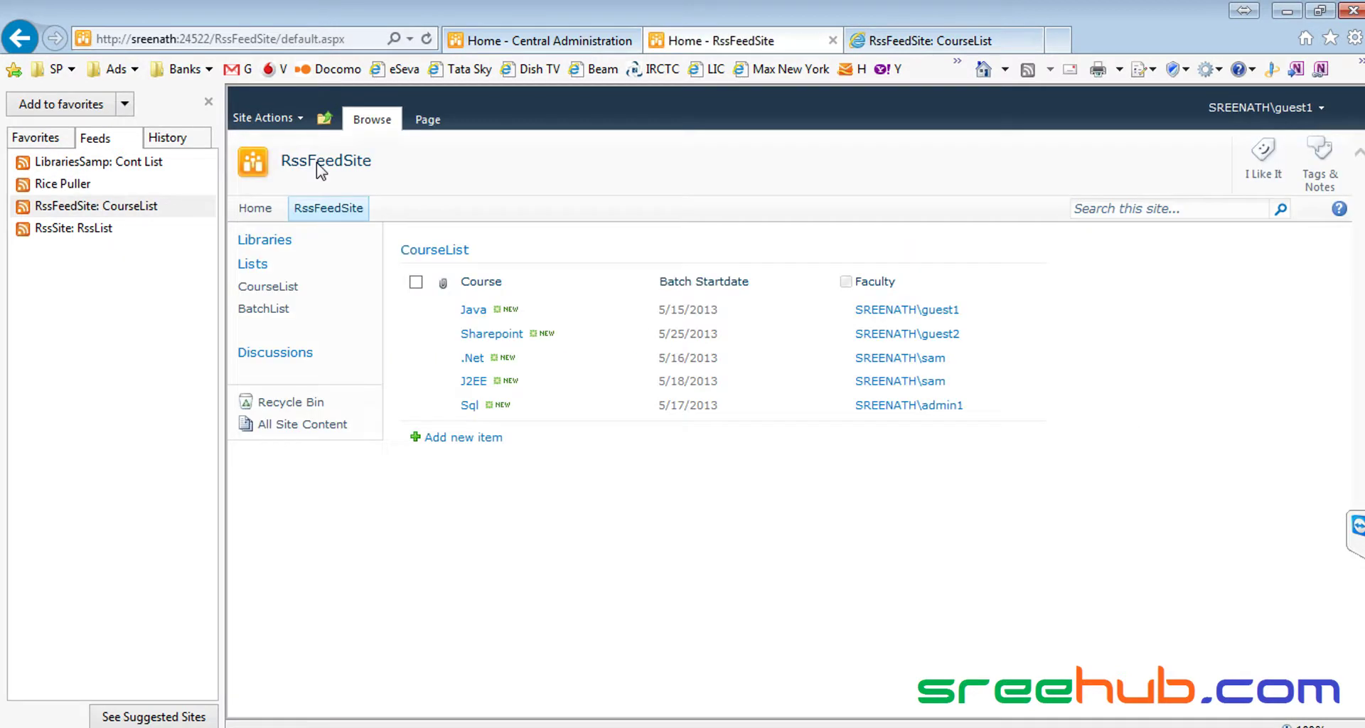
left_click(269, 313)
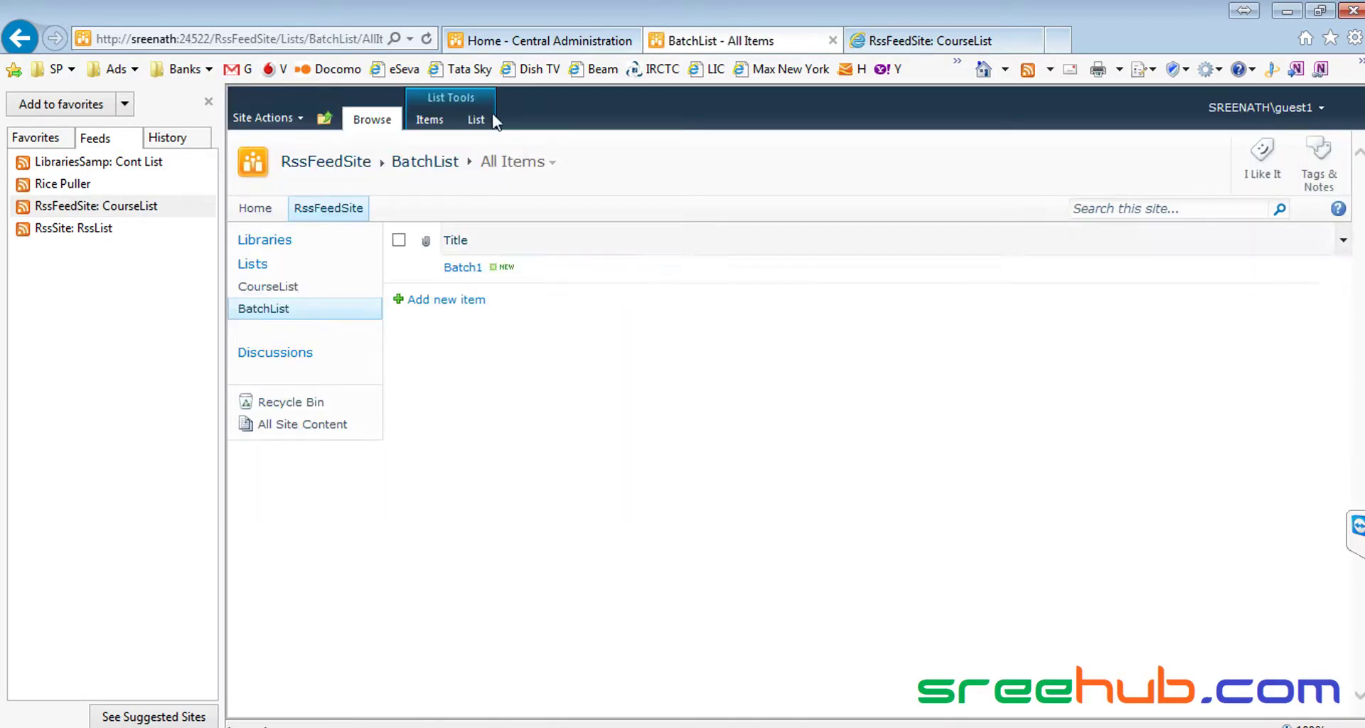
left_click(475, 119)
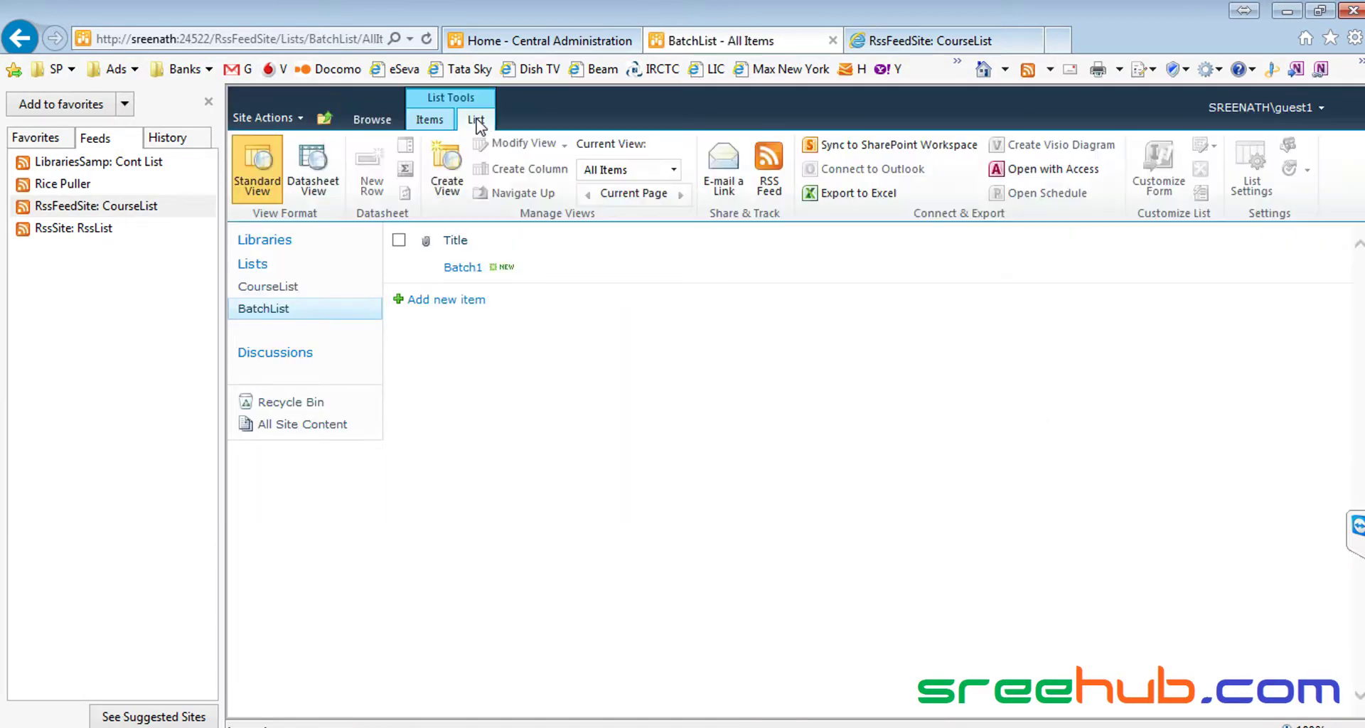
left_click(775, 174)
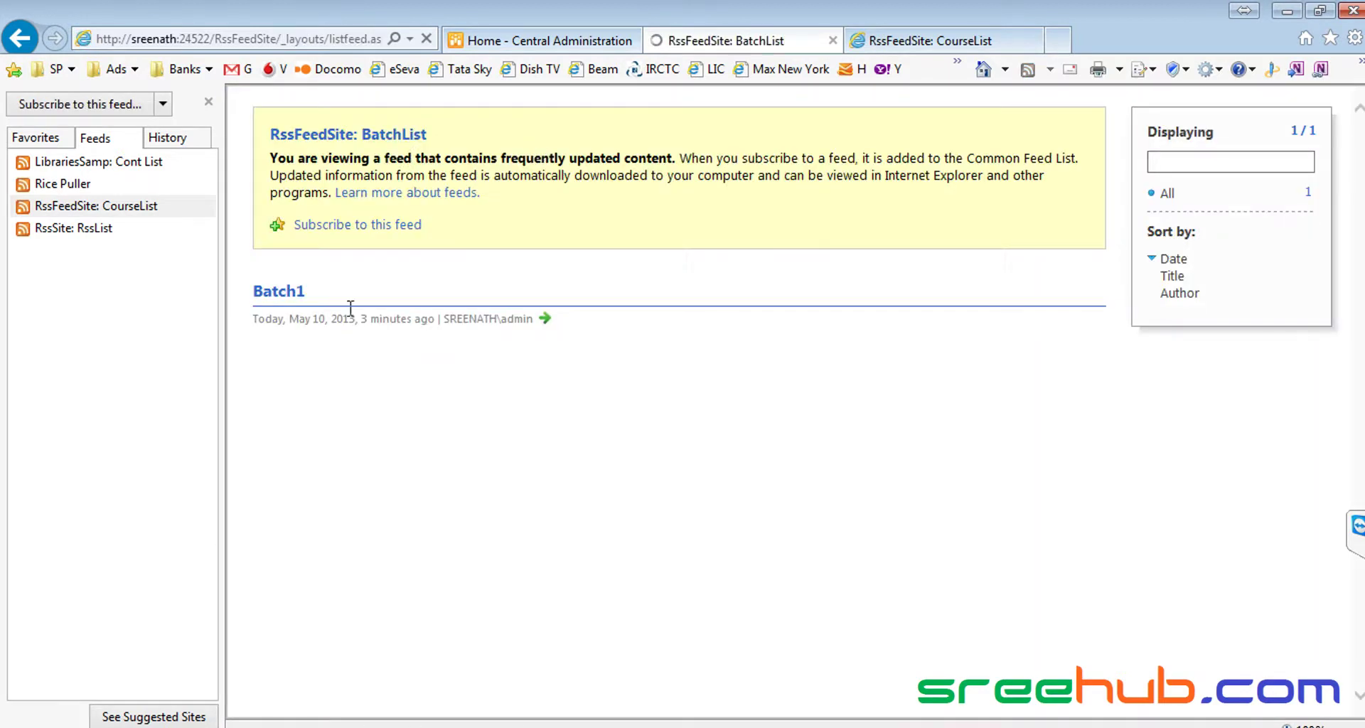
left_click(361, 226)
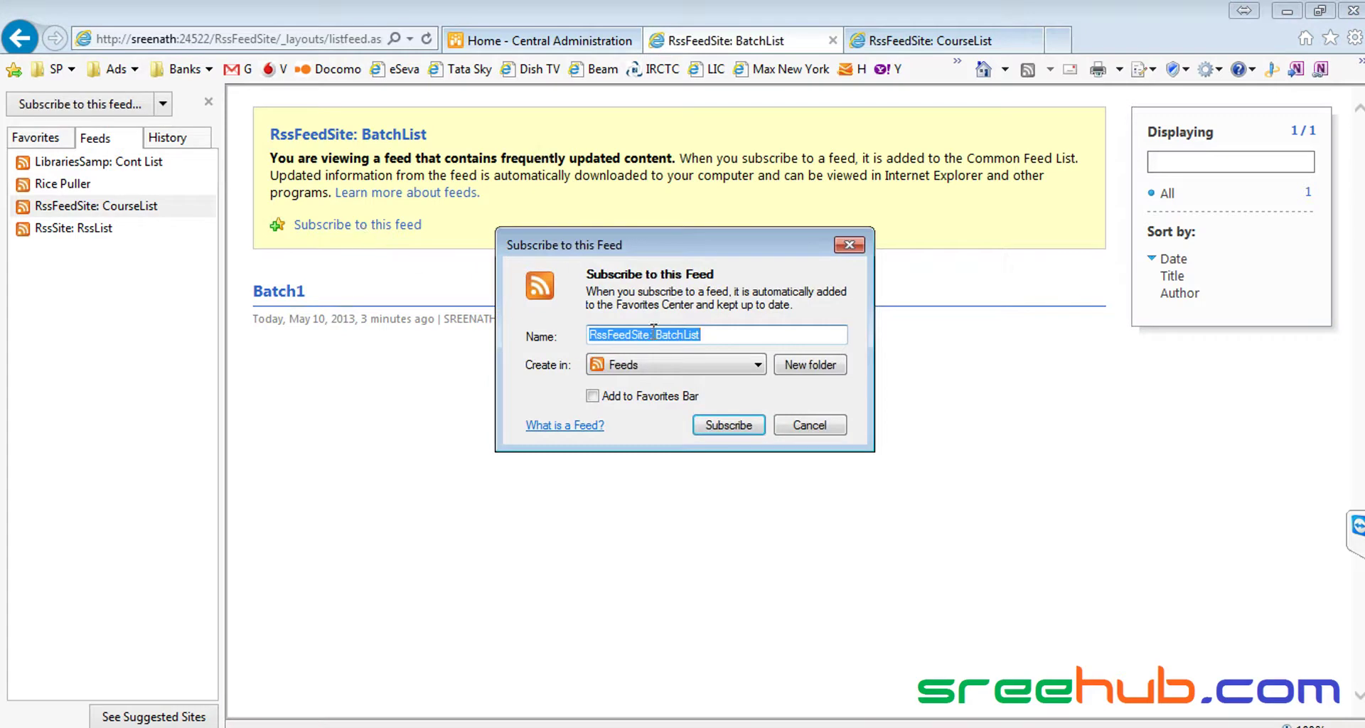
left_click(728, 424)
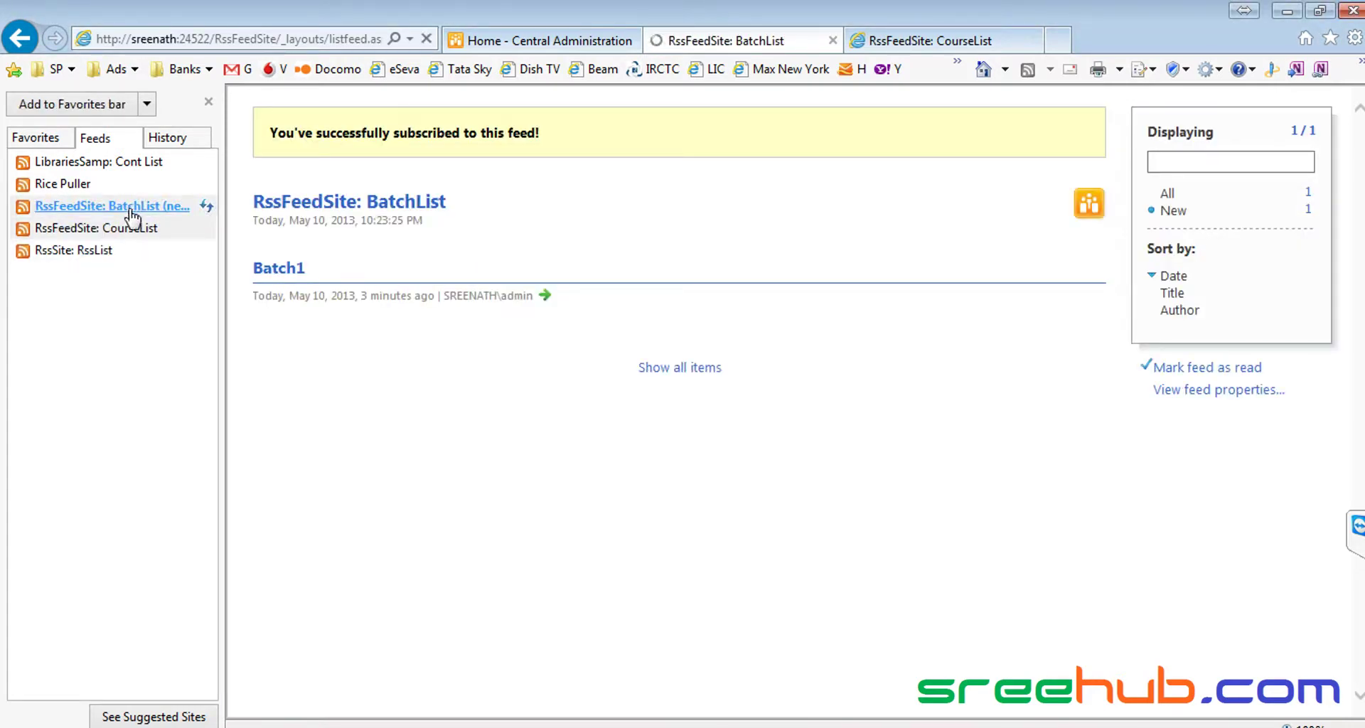
- View the subscribed BatchList and CourseList feeds in turn and return to the BatchList feed
left_click(131, 208)
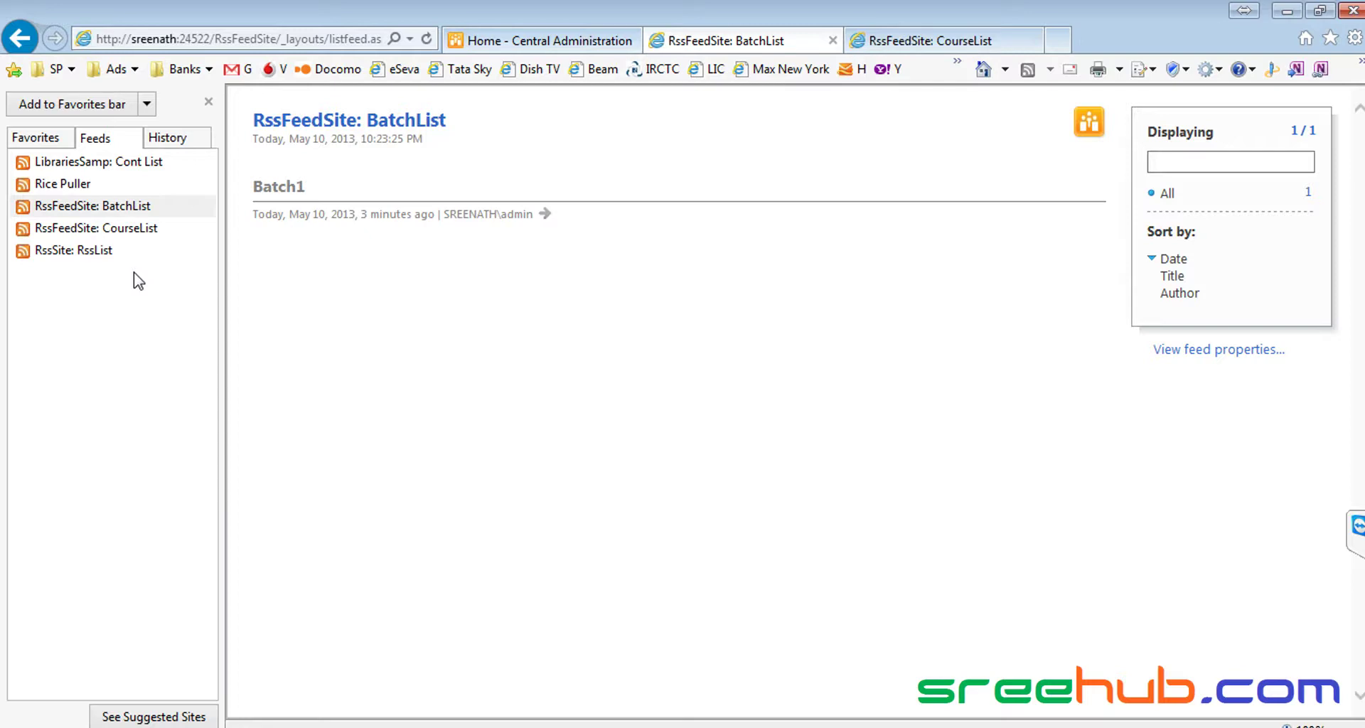
left_click(142, 228)
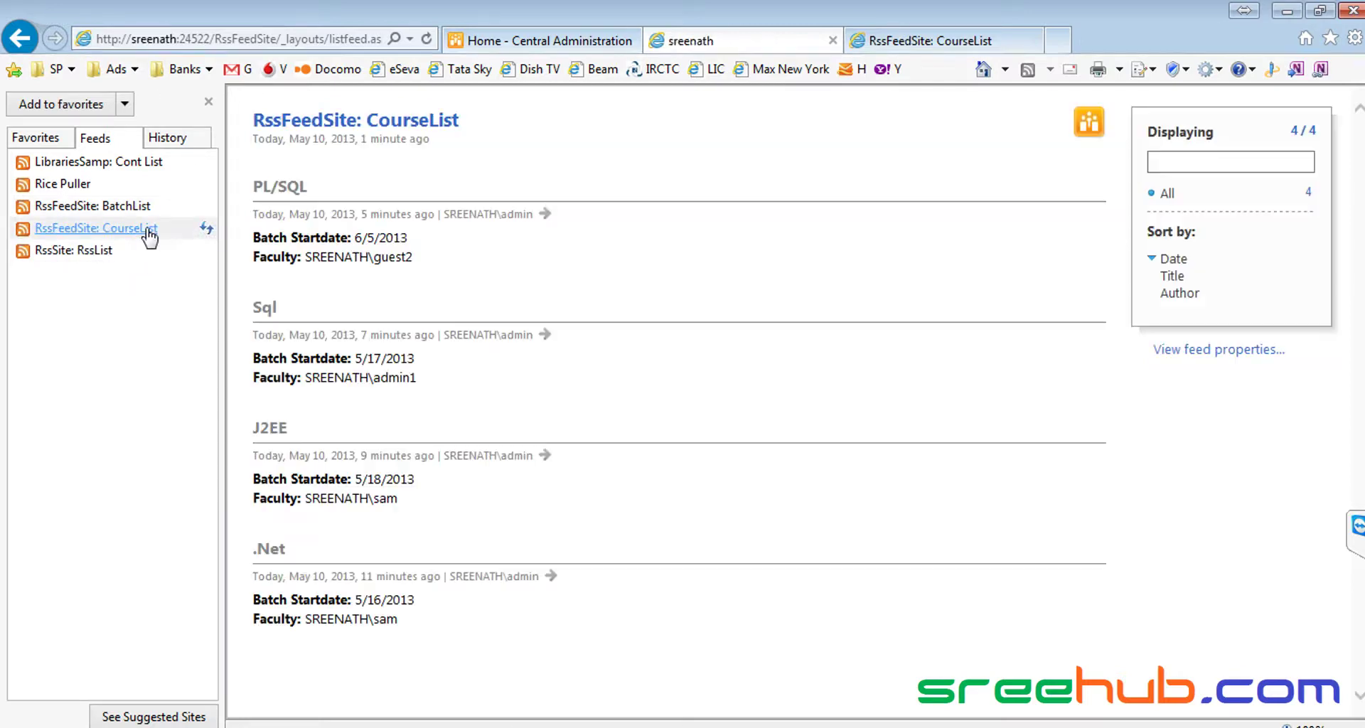
left_click(138, 211)
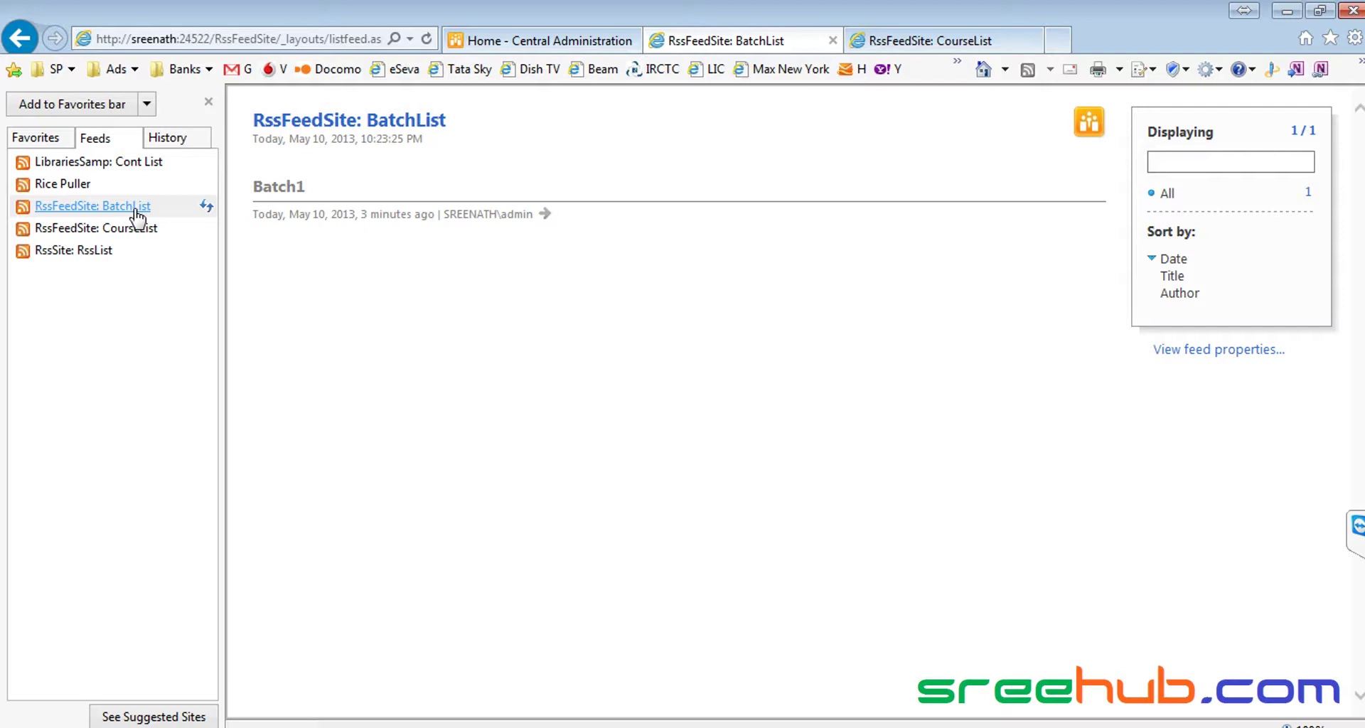
- In Chrome, add a new item titled batch2 to BatchList and save it
key("alt+Tab")
left_click(37, 308)
left_click(217, 310)
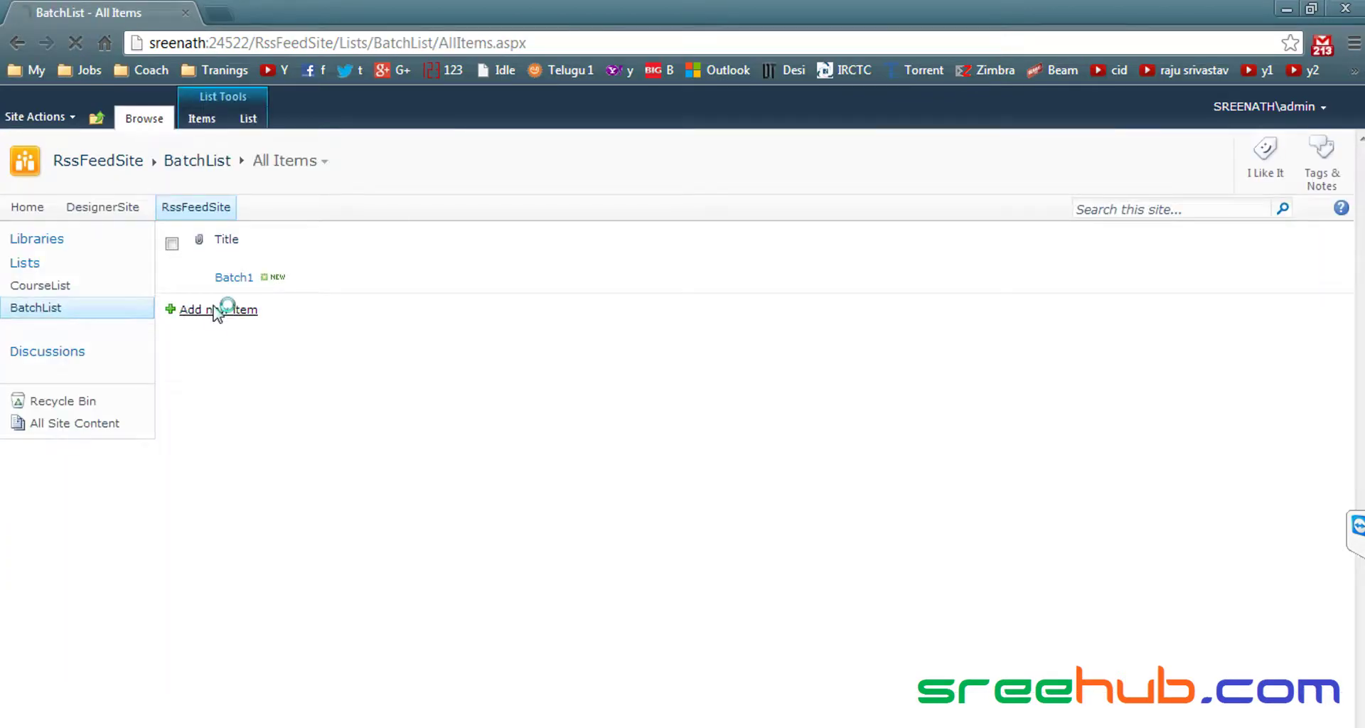
type("batch2")
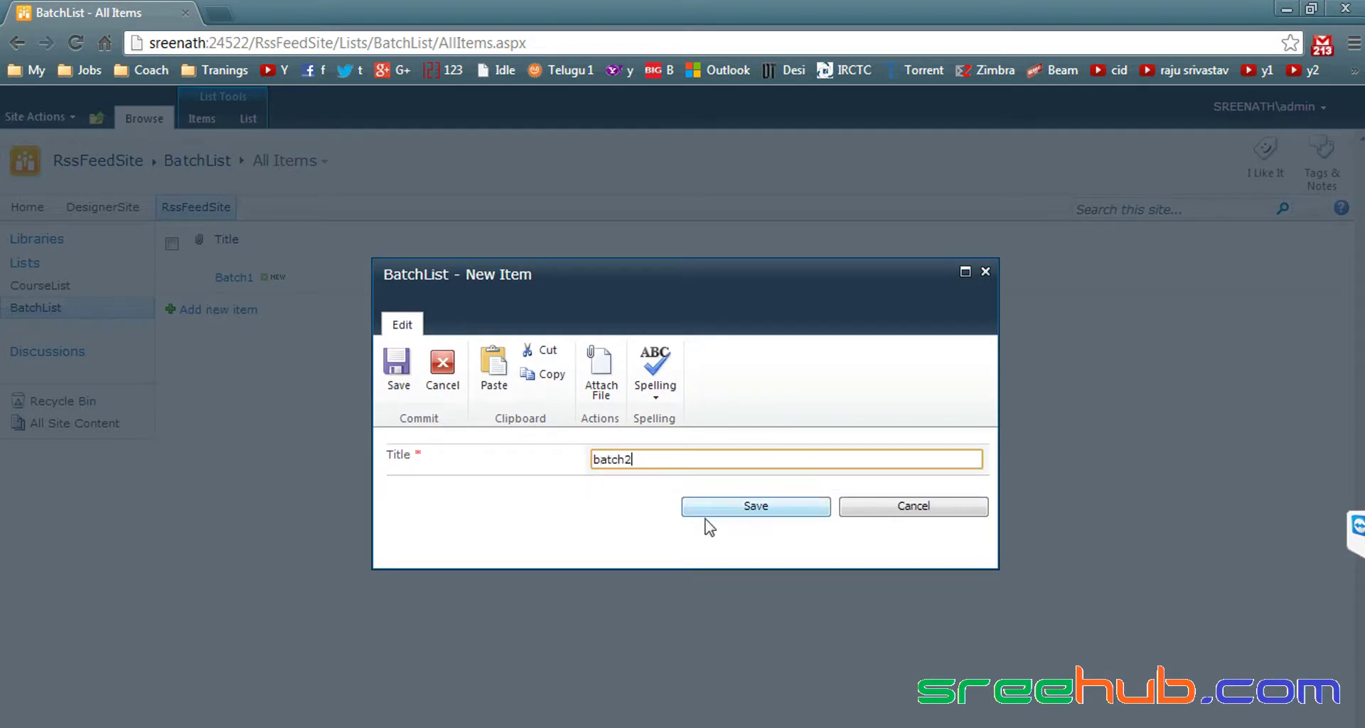
left_click(752, 506)
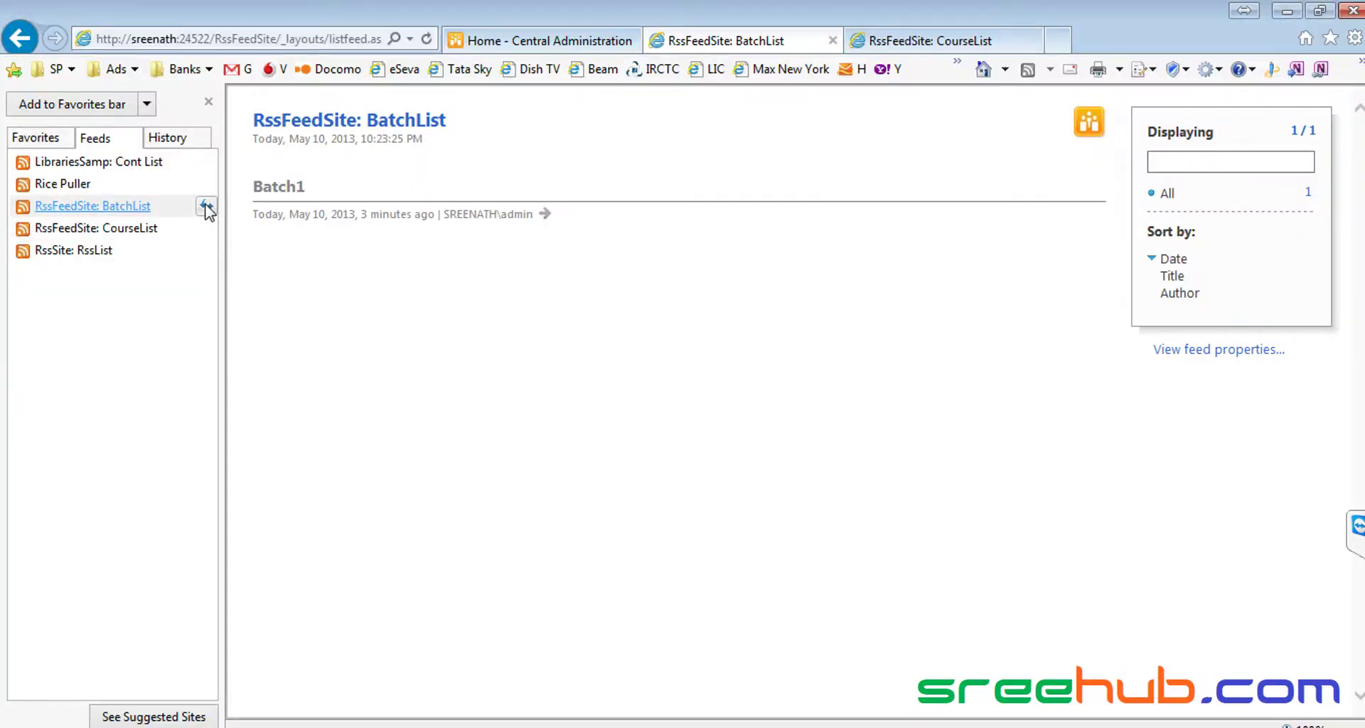
- In Internet Explorer, refresh the subscribed BatchList feed and show all its items
left_click(205, 207)
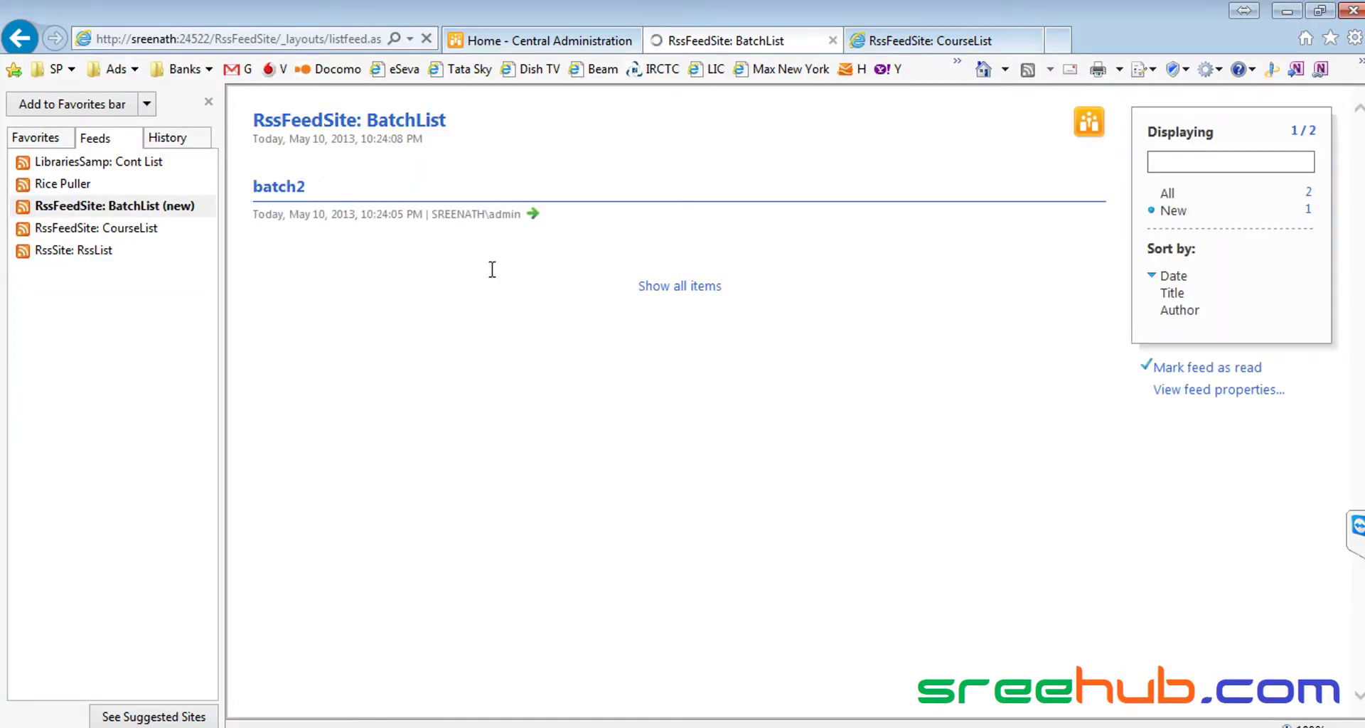
left_click(657, 288)
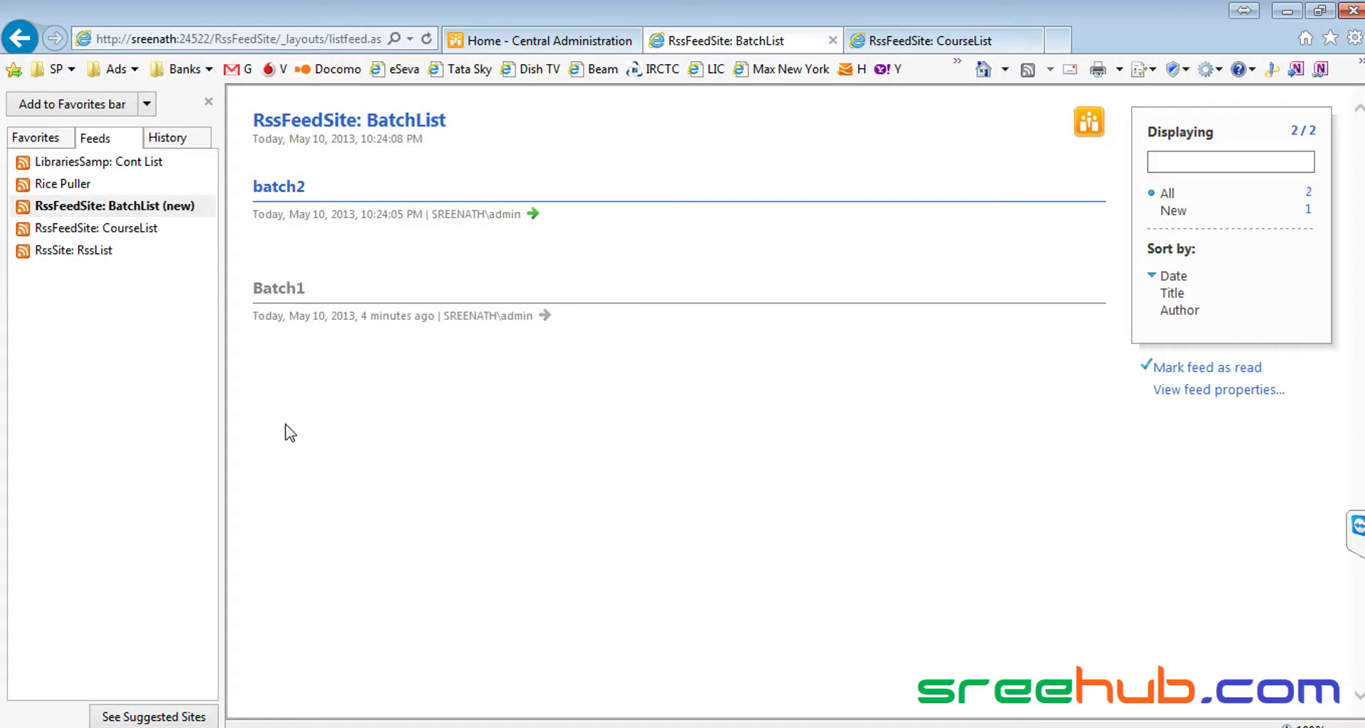
- Open the Batch1 entry from the BatchList feed and delete that item, sending it to the site Recycle Bin
left_click(287, 290)
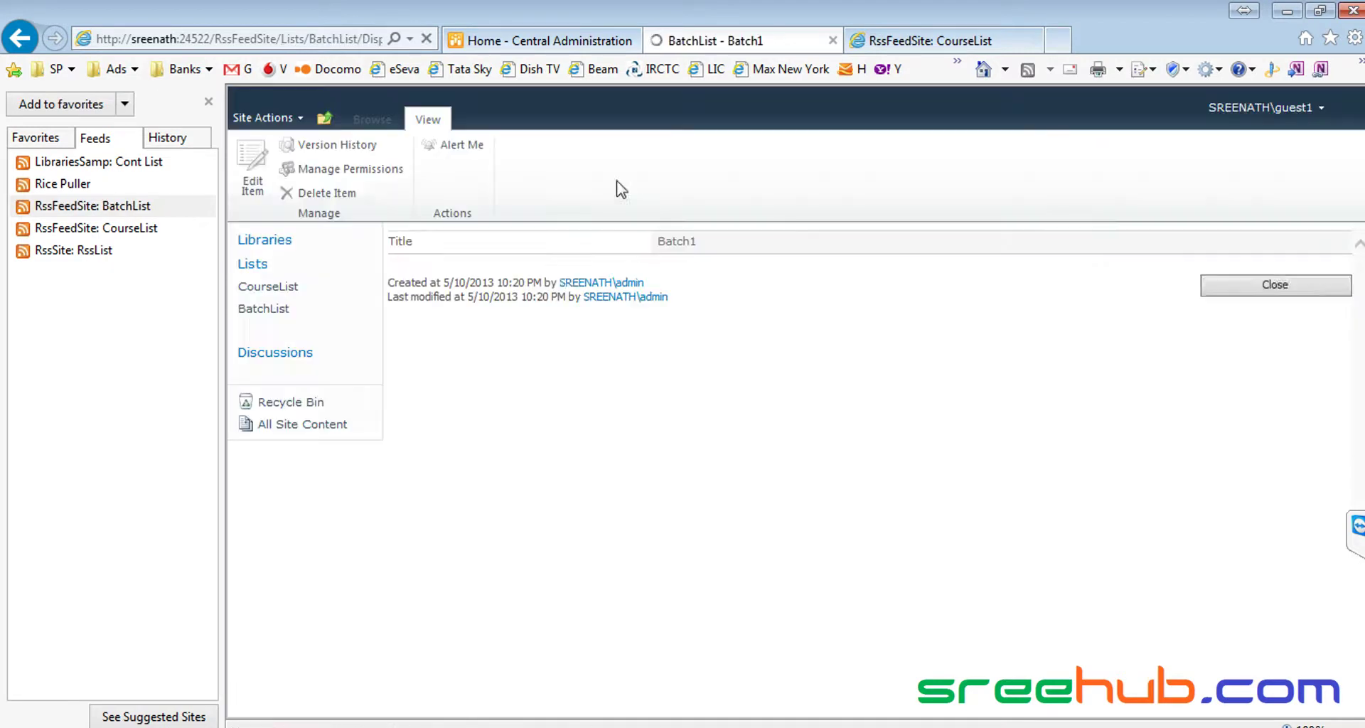
left_click_drag(718, 248, 640, 216)
left_click(625, 250)
left_click_drag(740, 249, 418, 249)
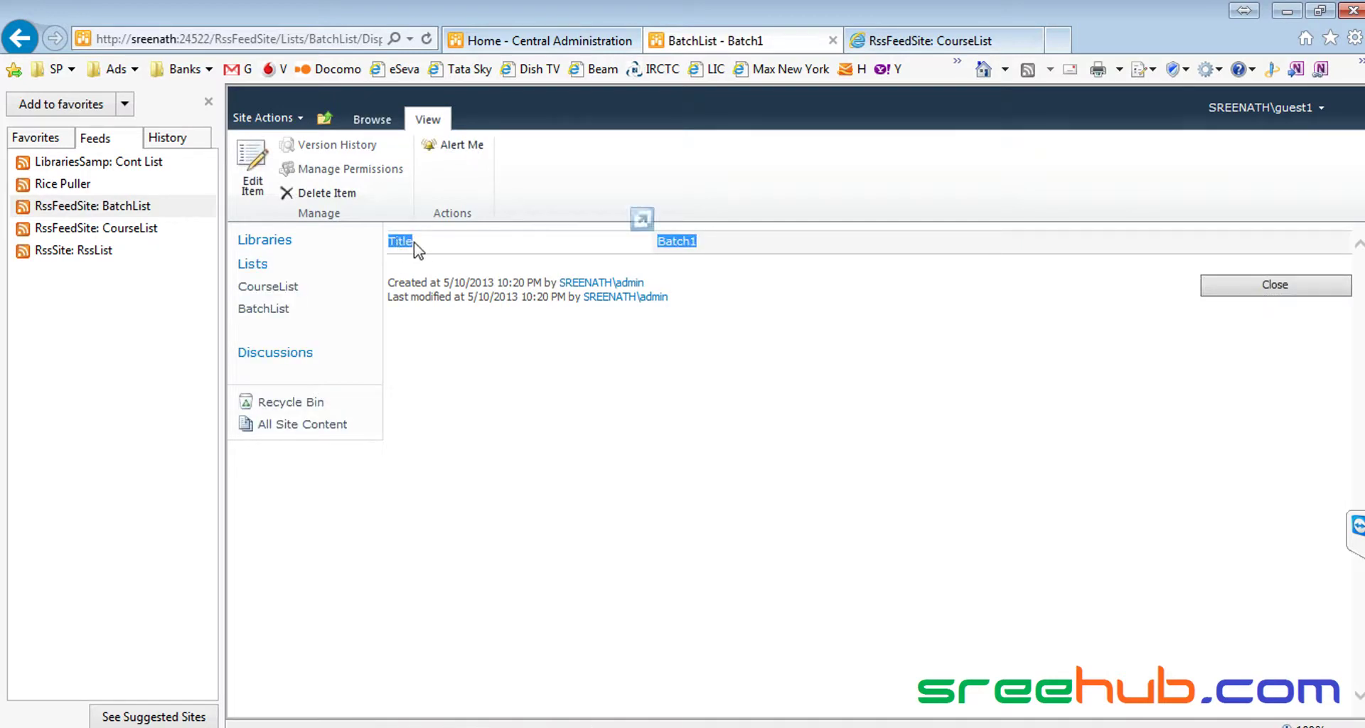
left_click(313, 194)
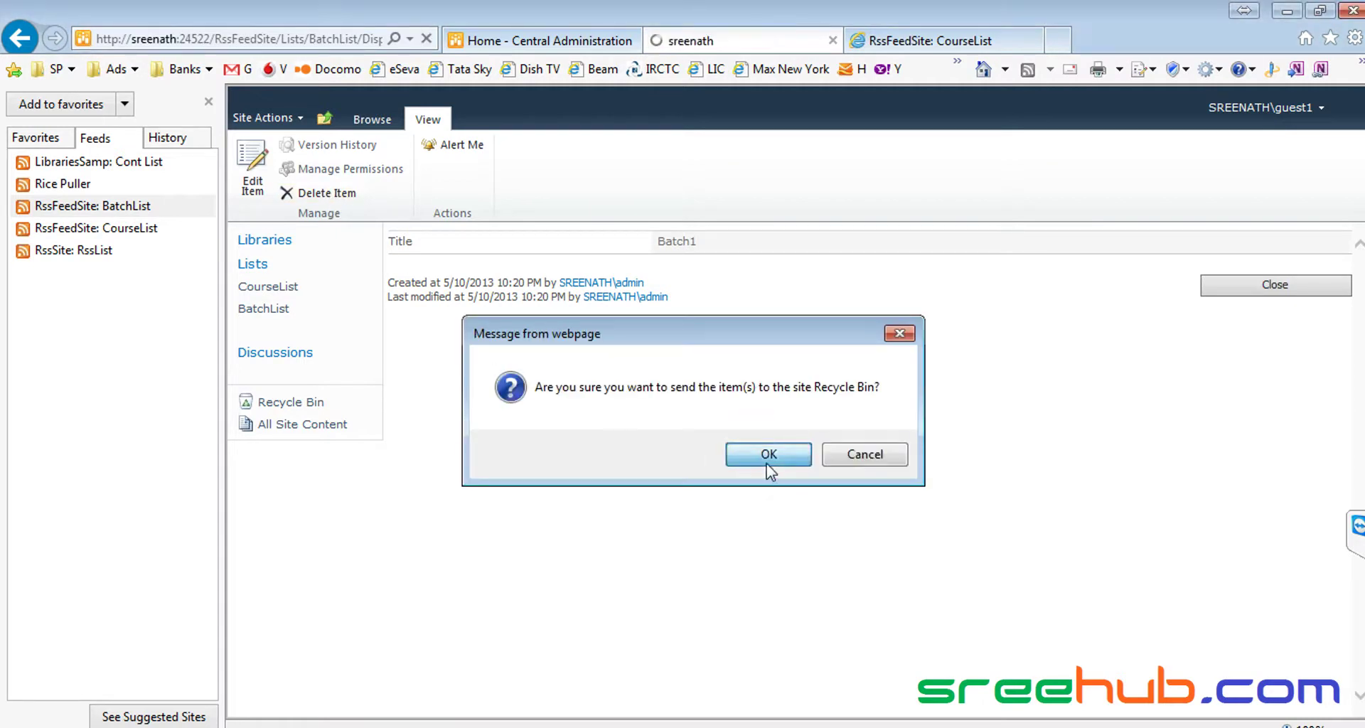
left_click(767, 464)
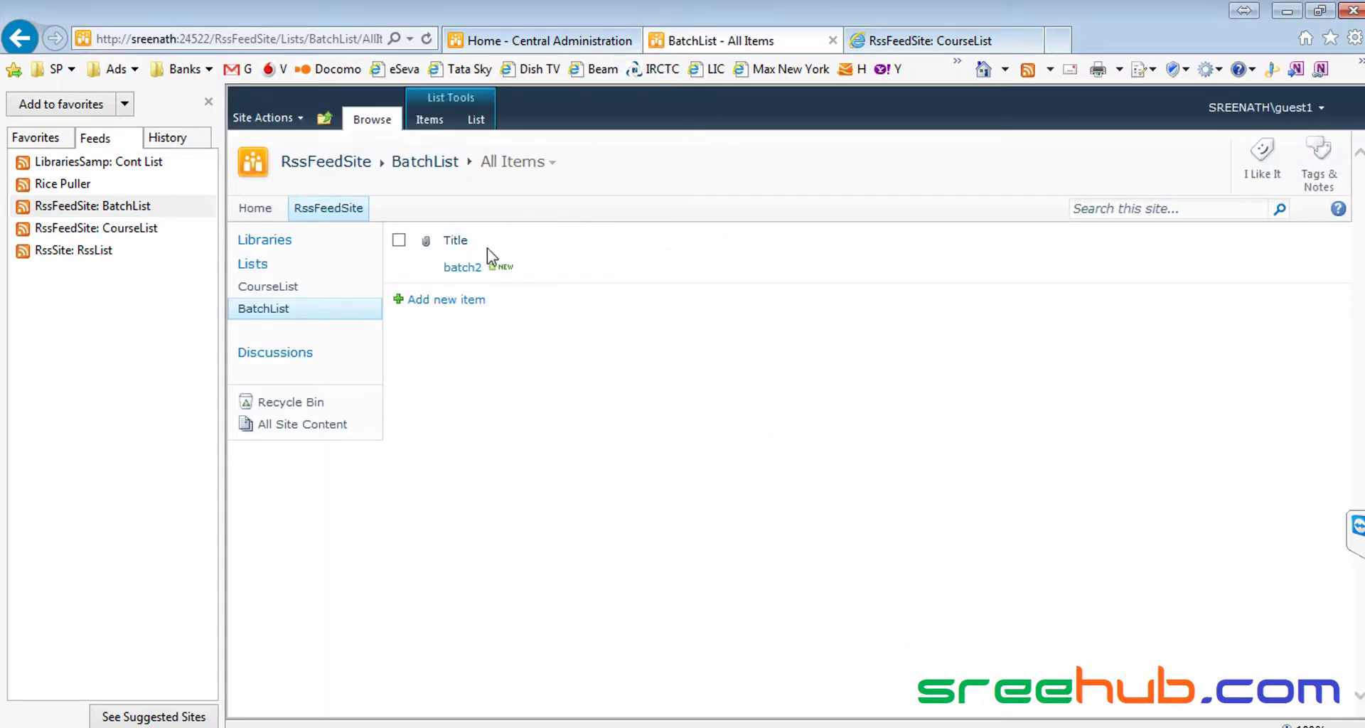
- Reopen Batch1 from the BatchList feed, examine the message on its page and return to the feed
left_click(134, 208)
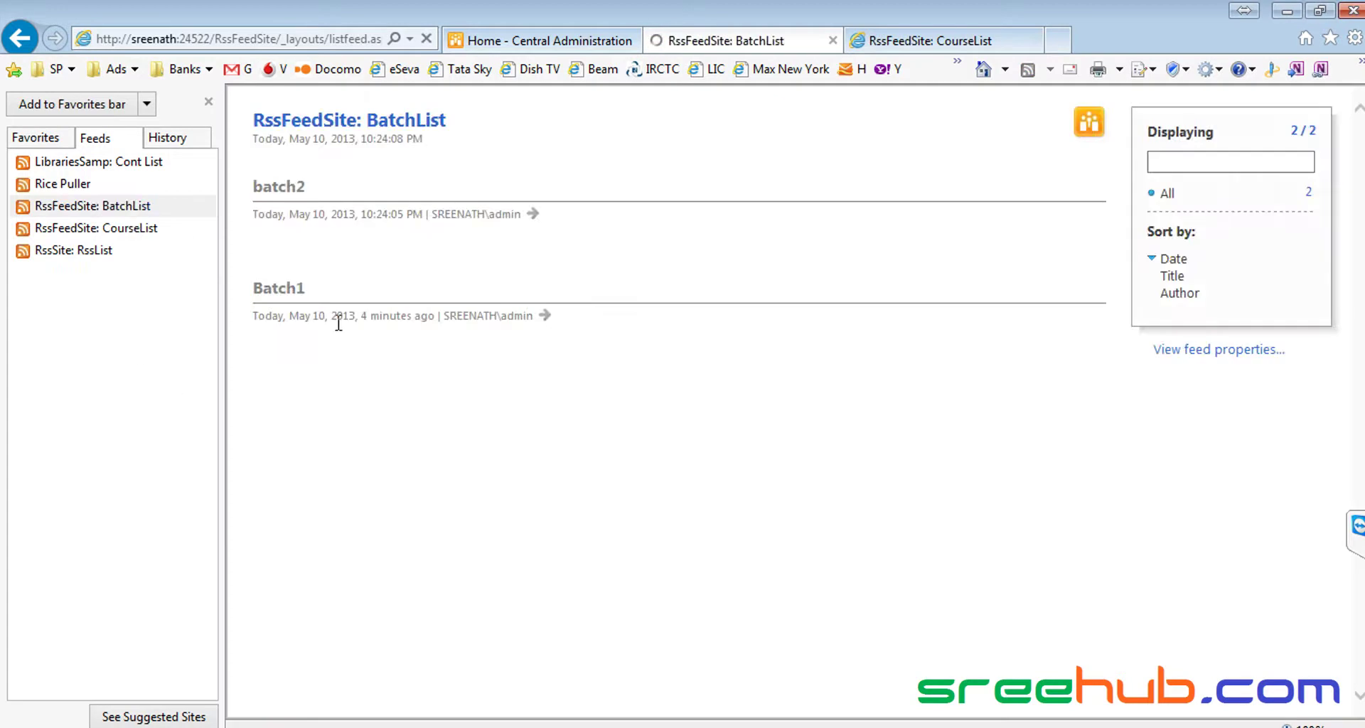
left_click(288, 290)
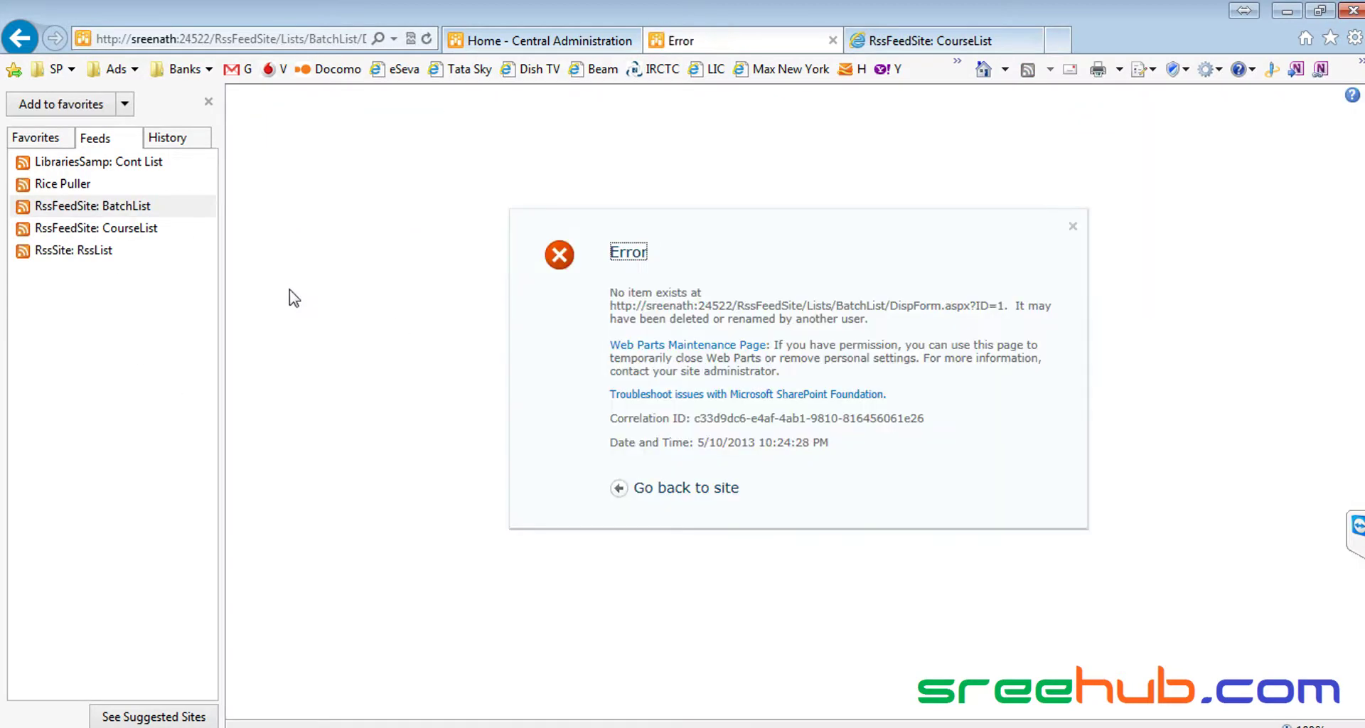
left_click_drag(871, 318, 611, 319)
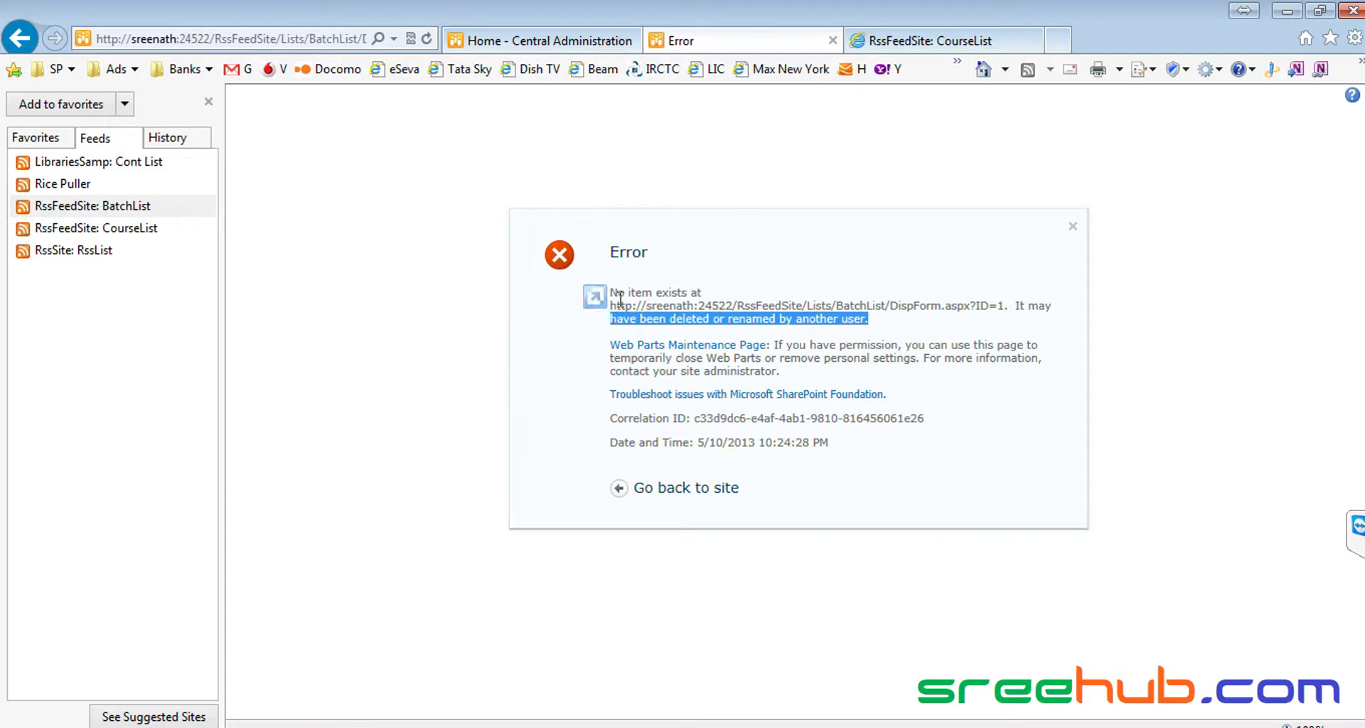
left_click(107, 206)
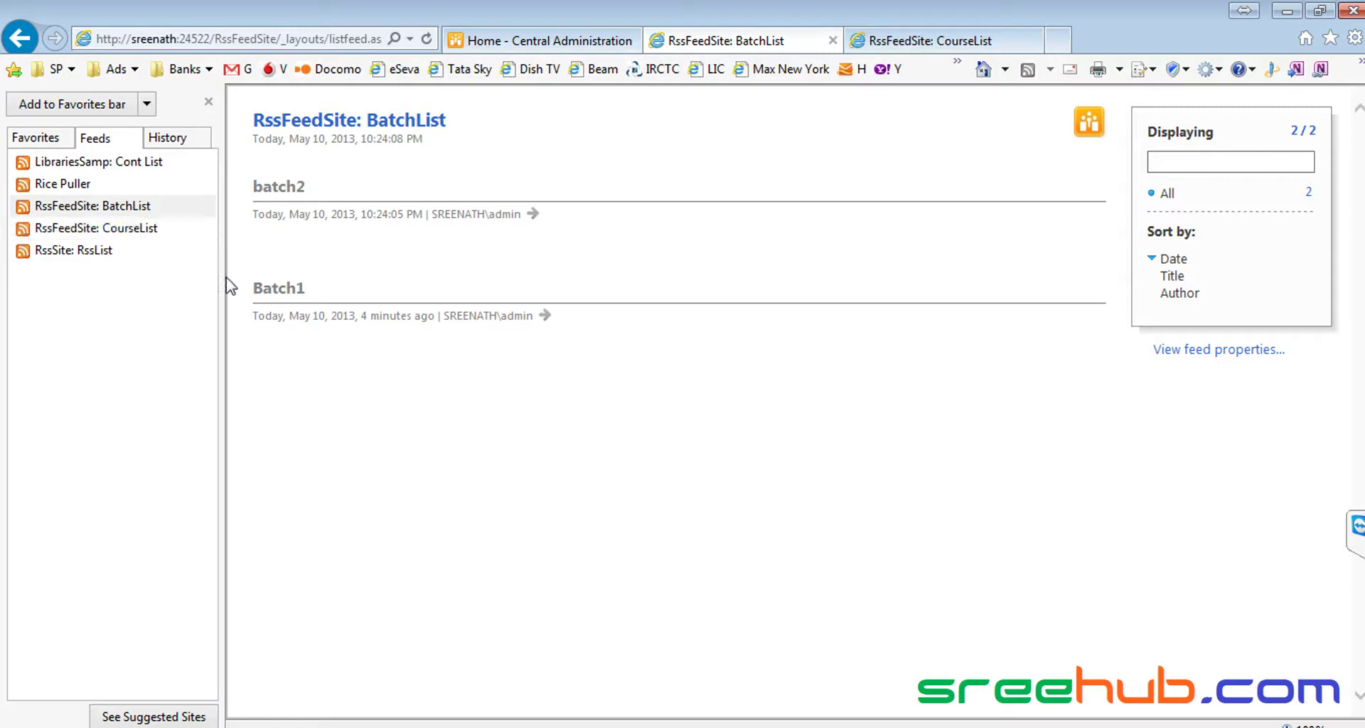
- Compare the CourseList and BatchList feeds, refresh the BatchList feed and examine the entries kept in the CourseList feed
left_click(888, 43)
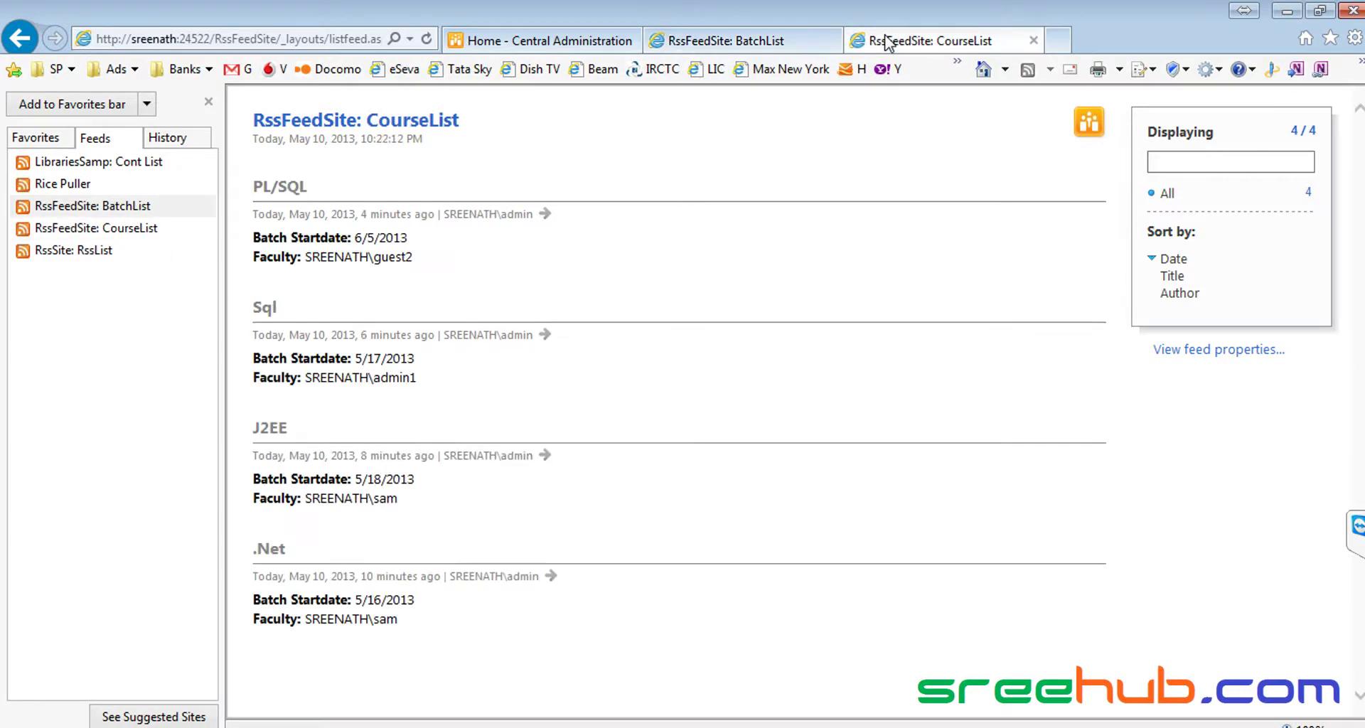
left_click(740, 41)
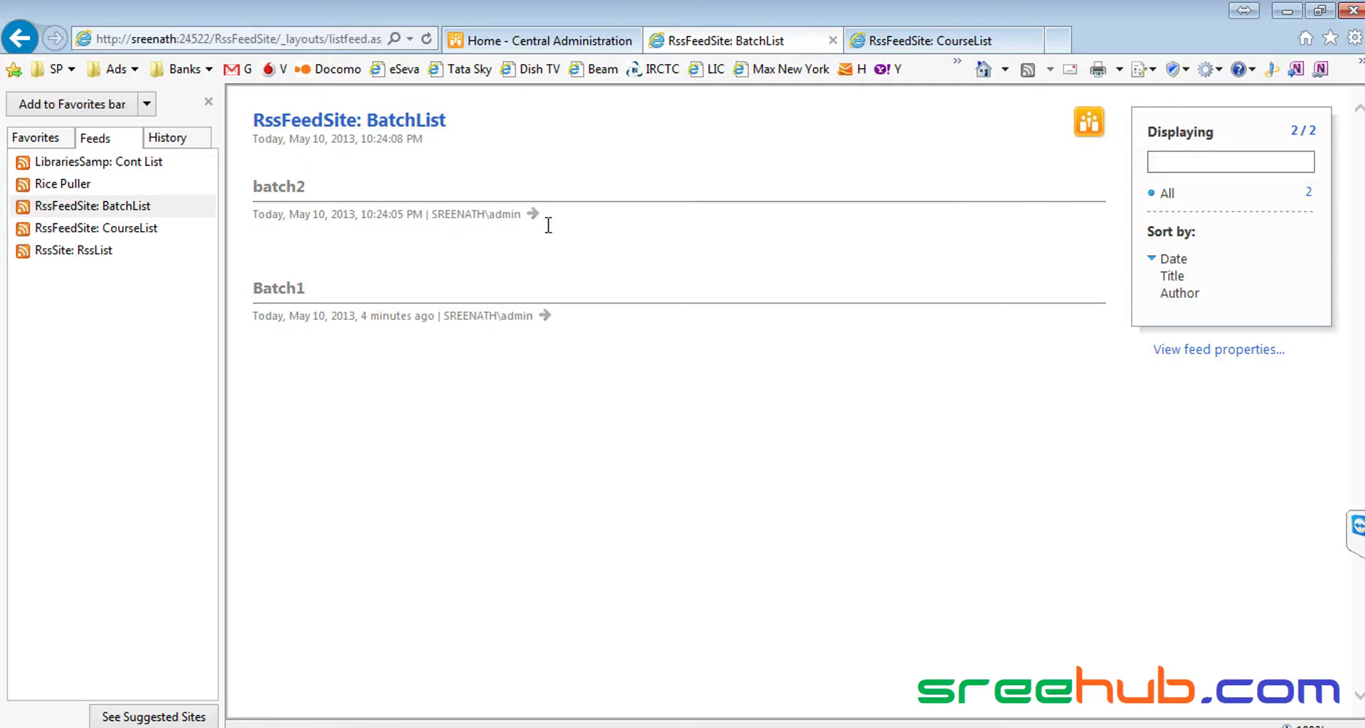
left_click(207, 207)
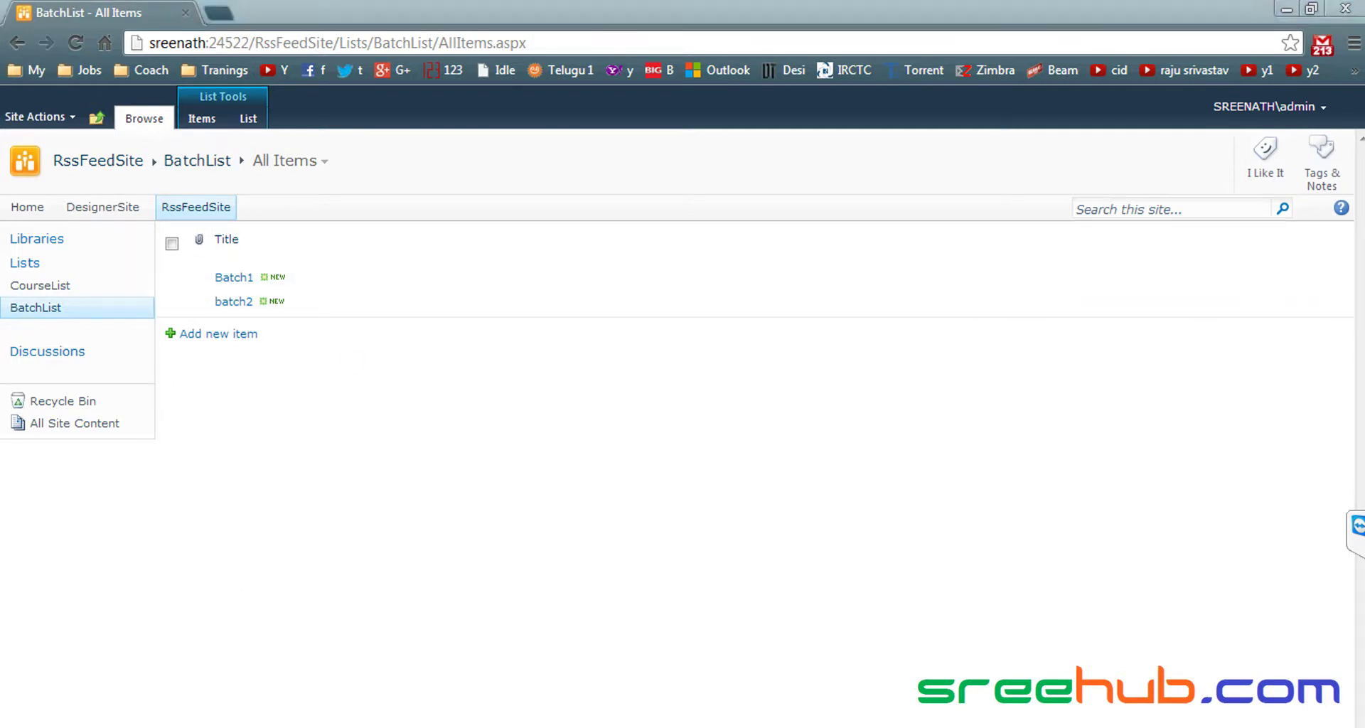
left_click(117, 725)
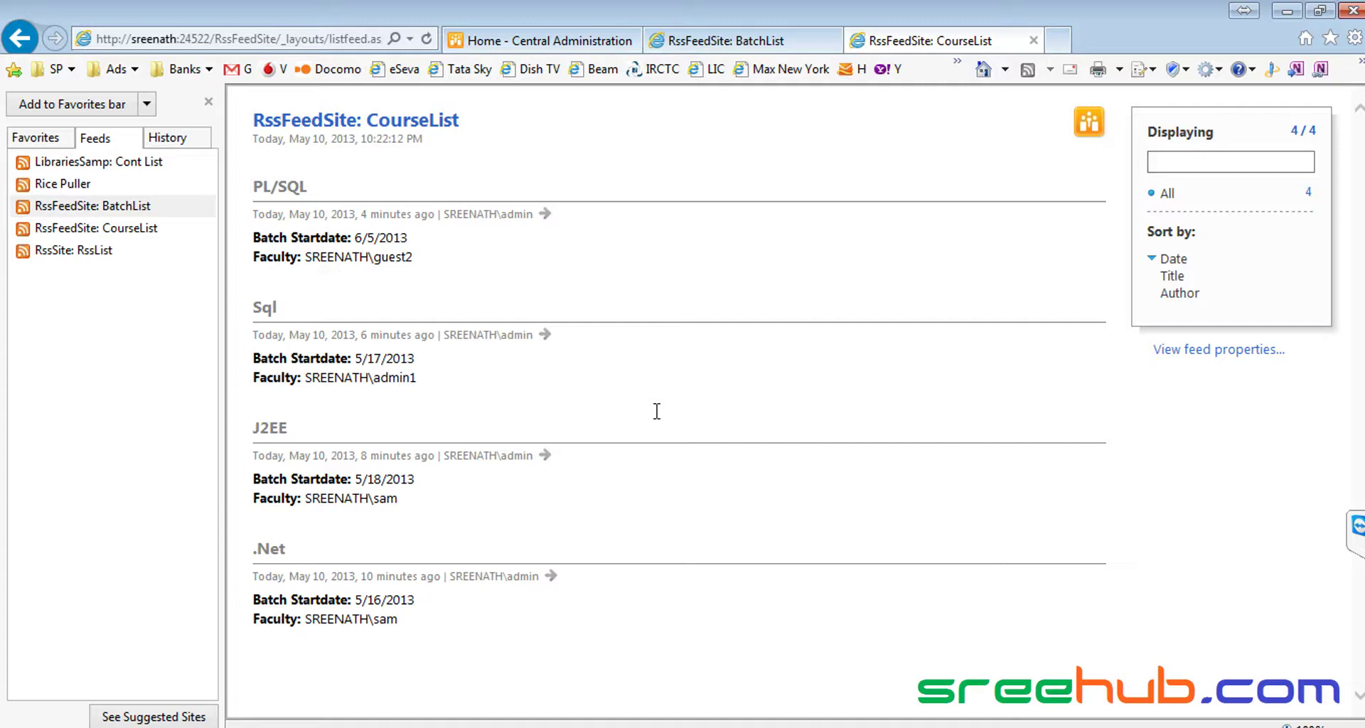
left_click_drag(397, 612, 203, 165)
left_click(320, 201)
left_click_drag(445, 624, 293, 217)
- Set the CourseList feed's archive to keep the maximum of 2500 items and save its feed properties
left_click(1240, 398)
left_click(1212, 349)
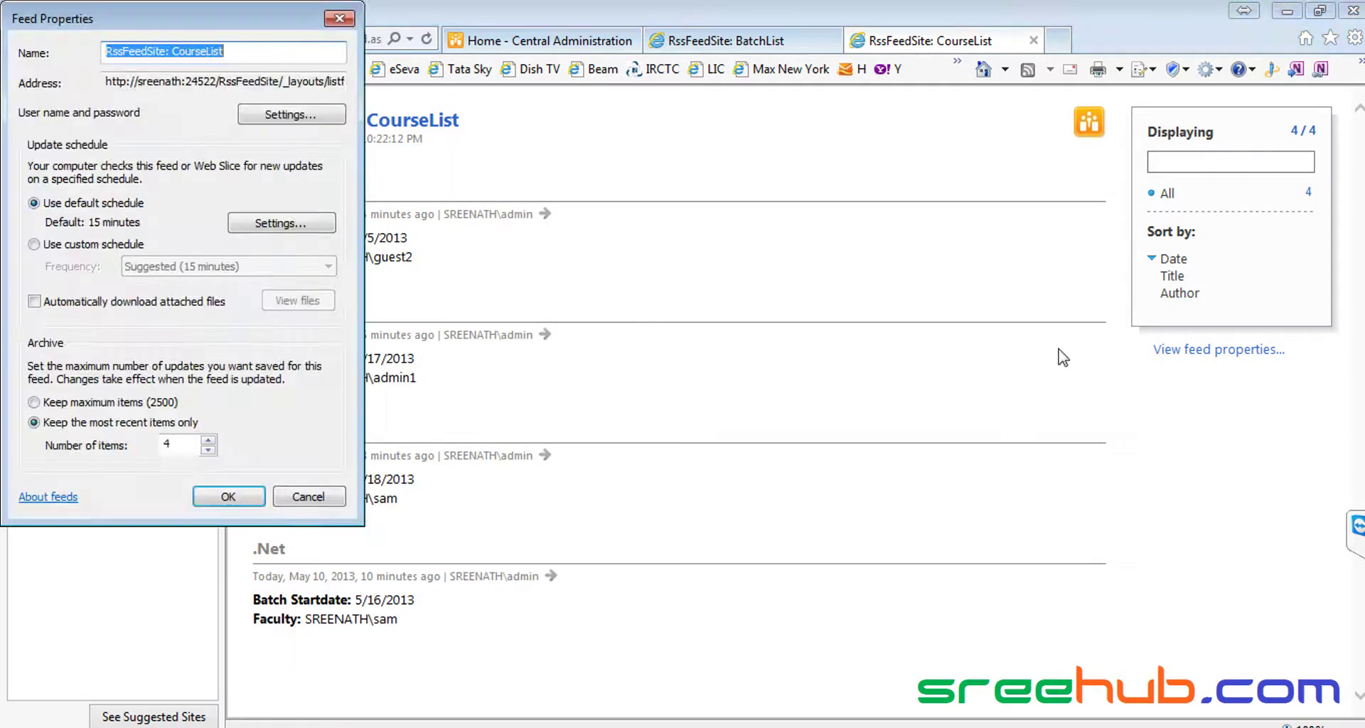
double_click(182, 445)
left_click(34, 402)
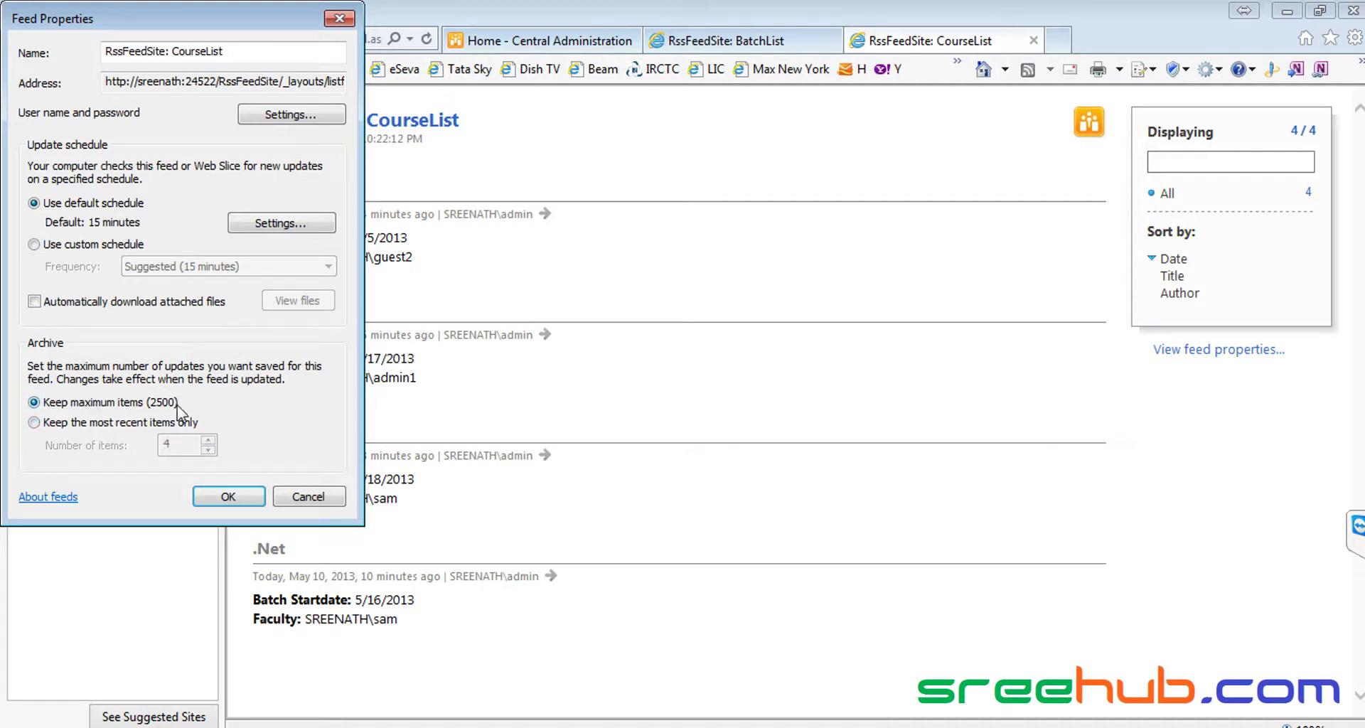
left_click(221, 496)
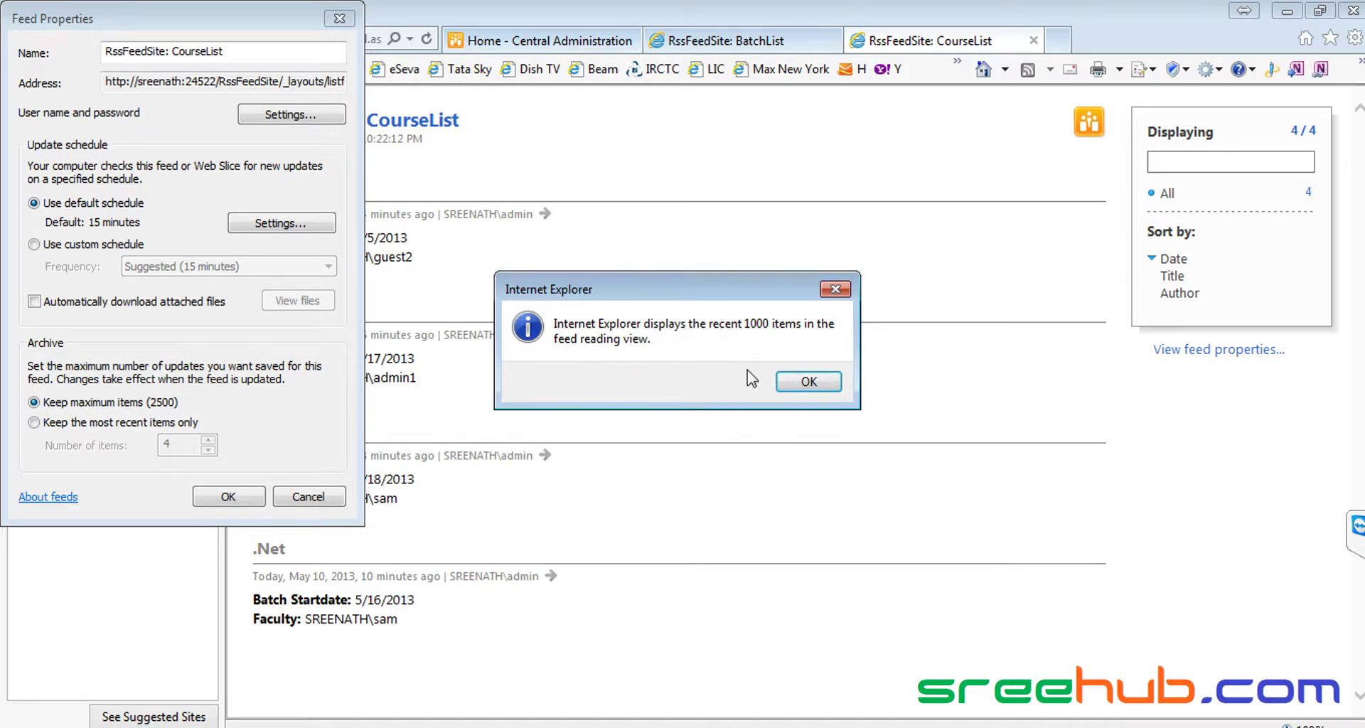
left_click(806, 384)
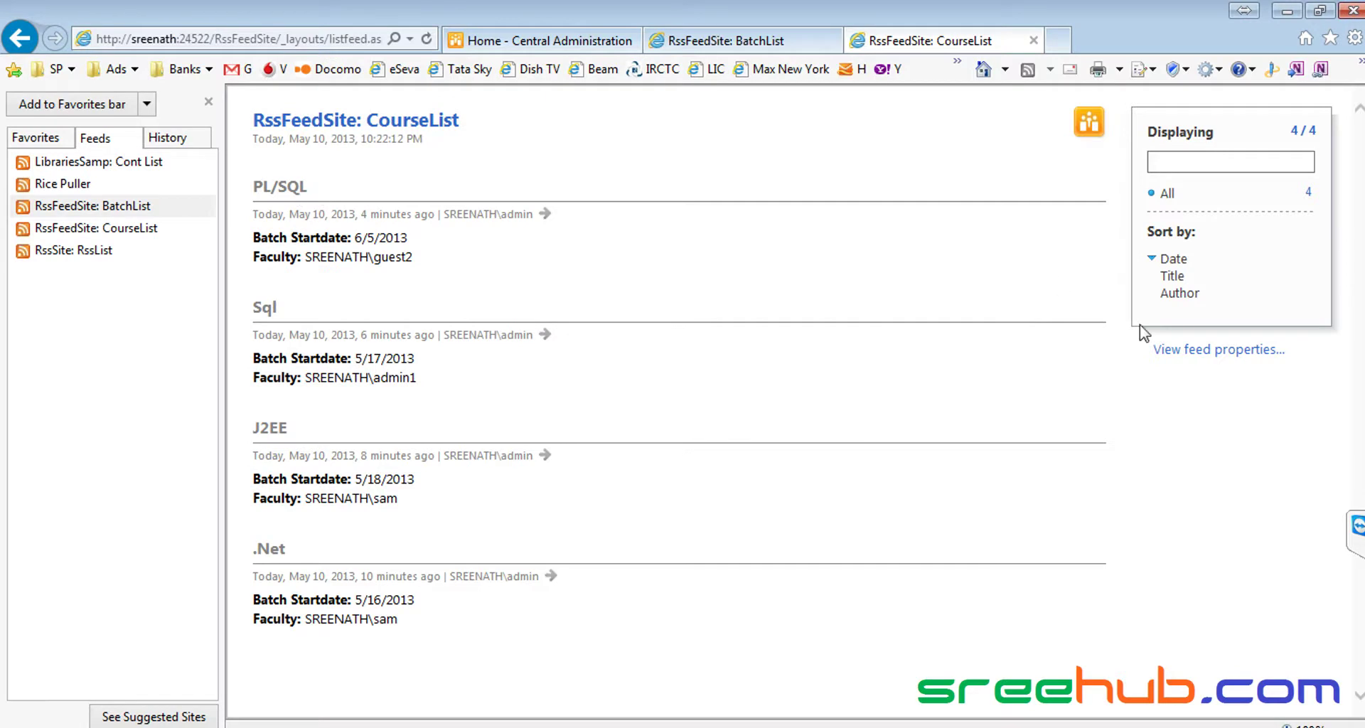
- Limit the CourseList feed's archive to the 200 most recent items, then reopen the feed properties to check the setting
left_click(1220, 352)
left_click(80, 424)
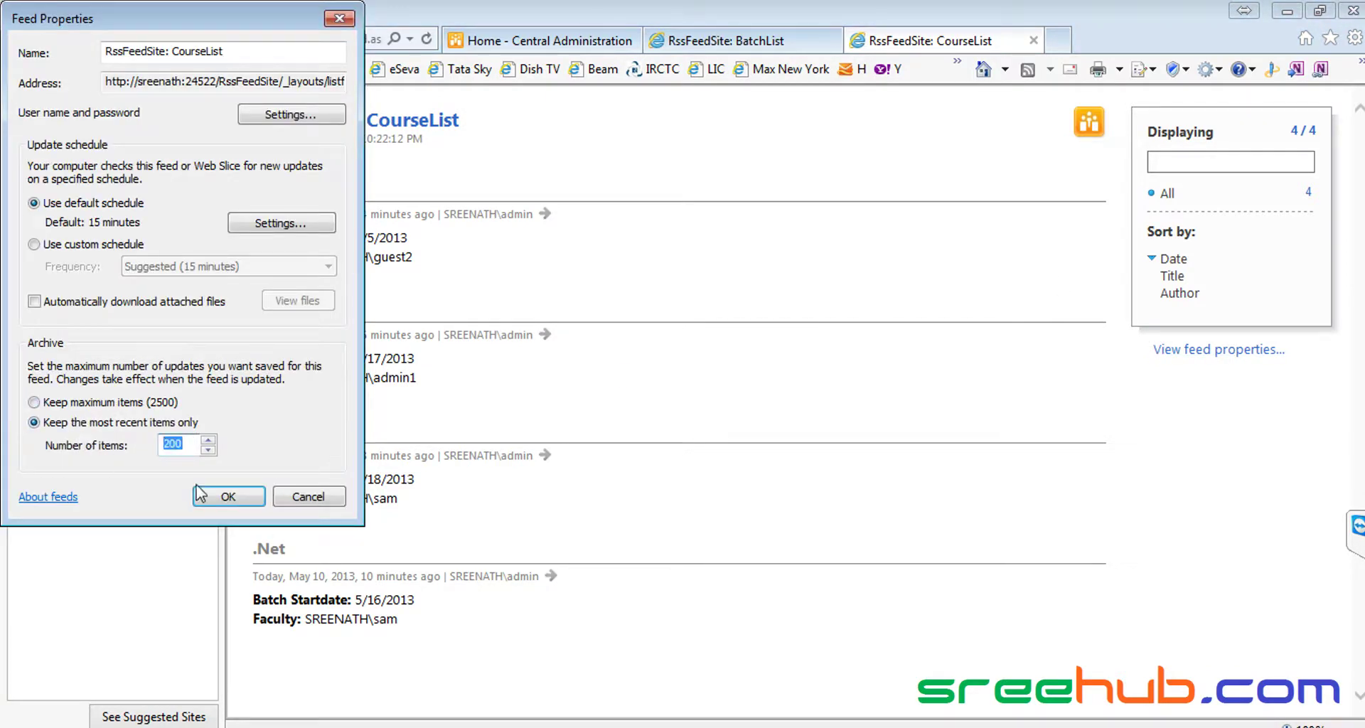
left_click(226, 497)
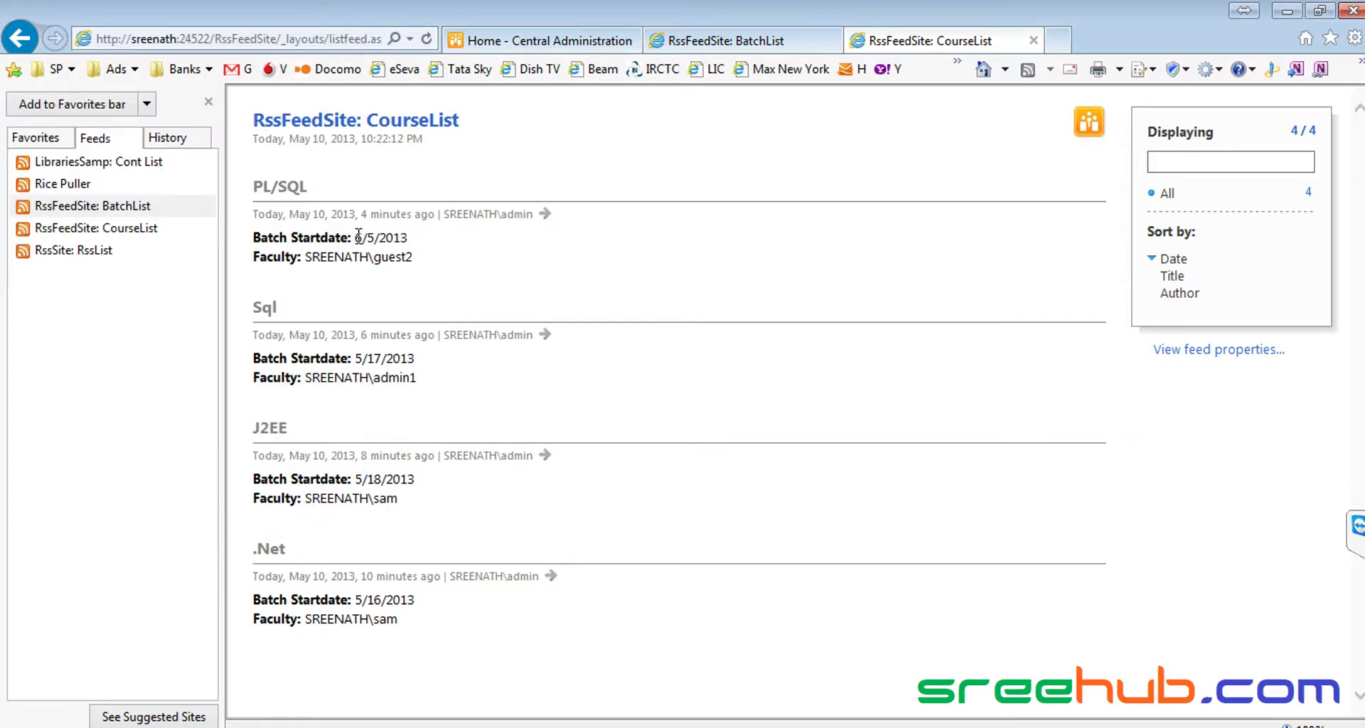
left_click(1185, 352)
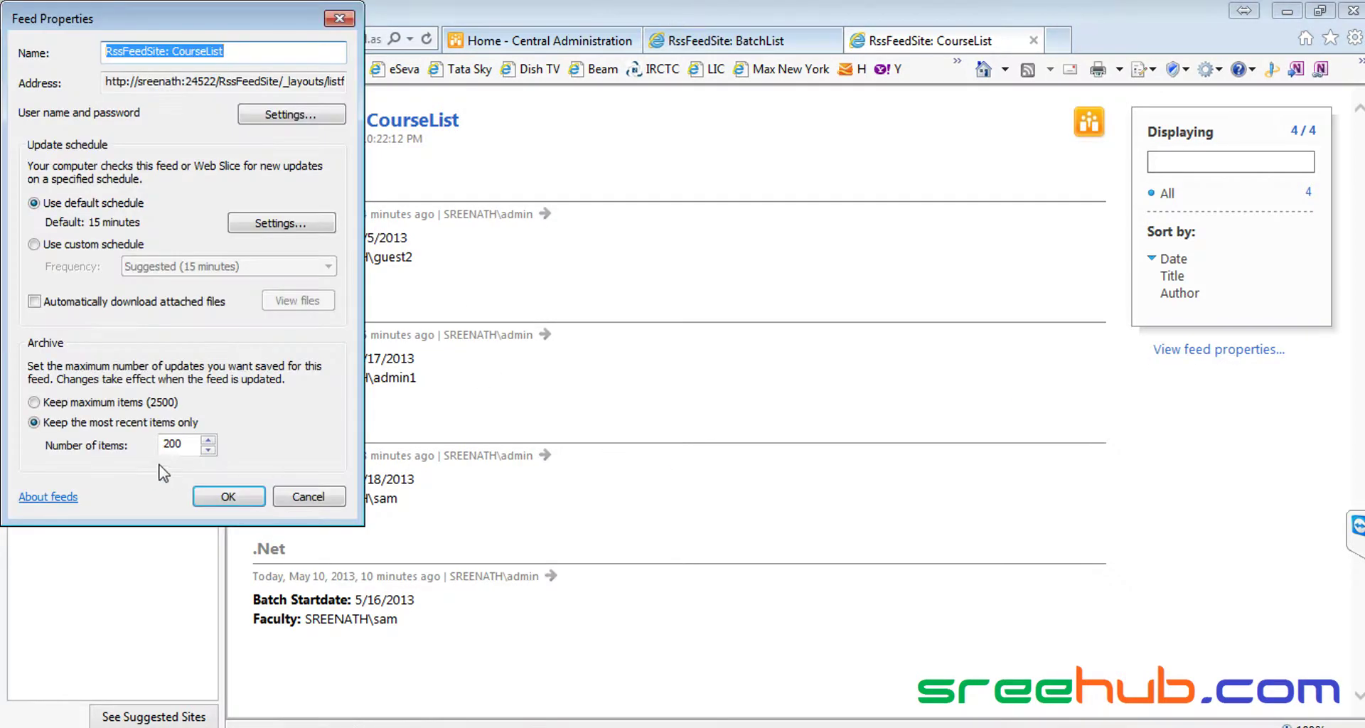
left_click(281, 499)
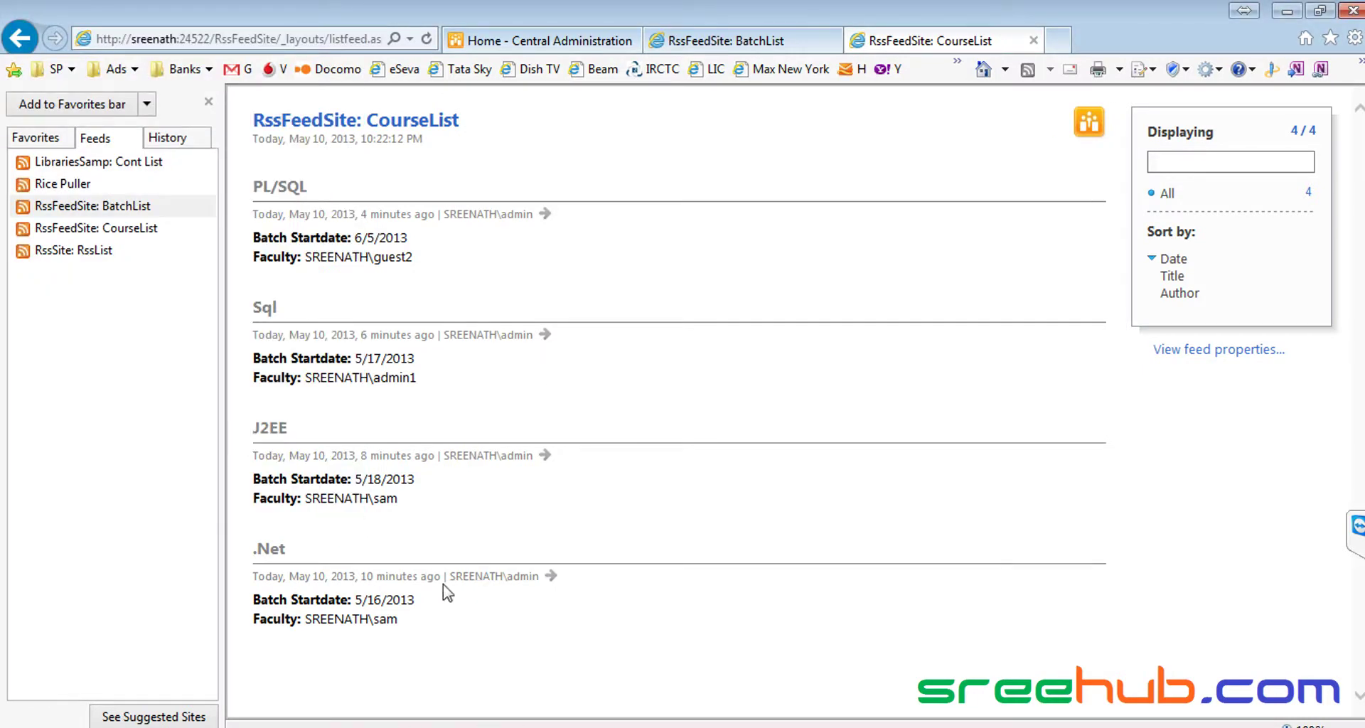
- Examine the J2EE entry in the CourseList feed and look at the BatchList page in Chrome
left_click_drag(426, 503, 263, 431)
left_click_drag(405, 484, 273, 409)
left_click(368, 398)
left_click(210, 211)
key("alt+Tab")
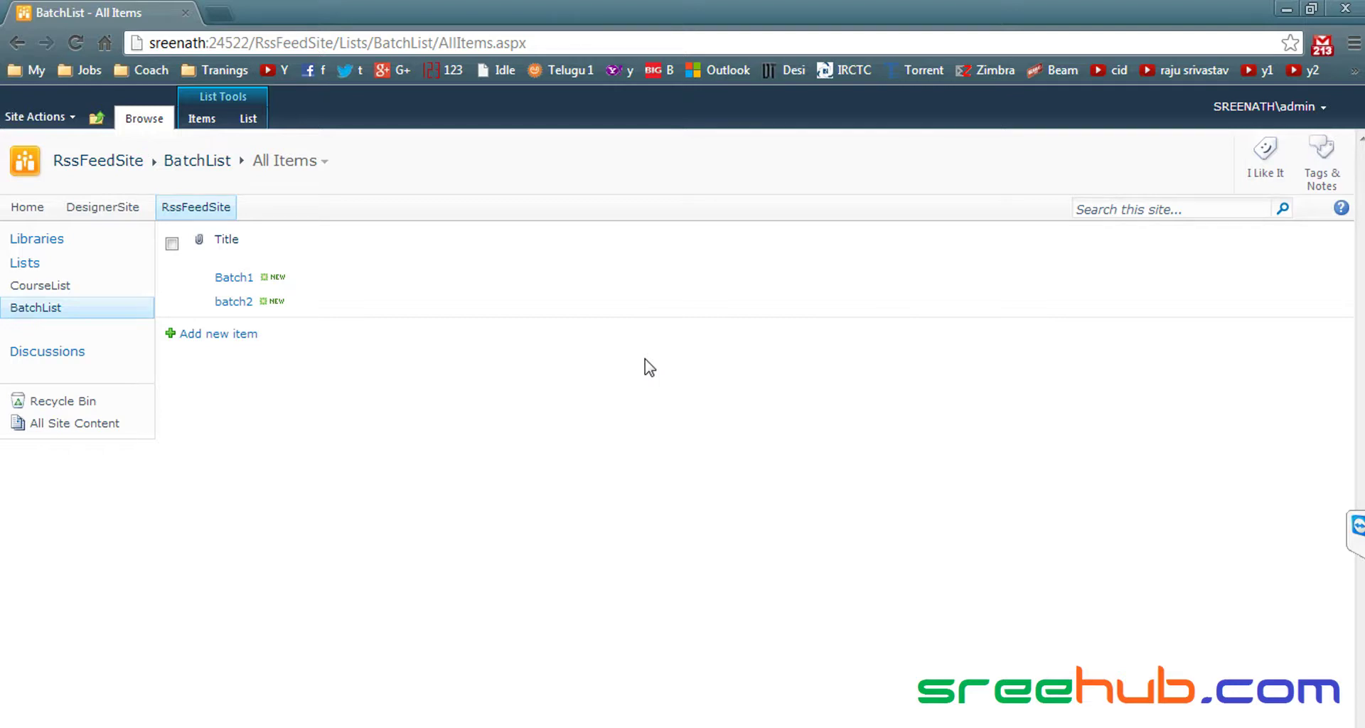
key("alt+Tab")
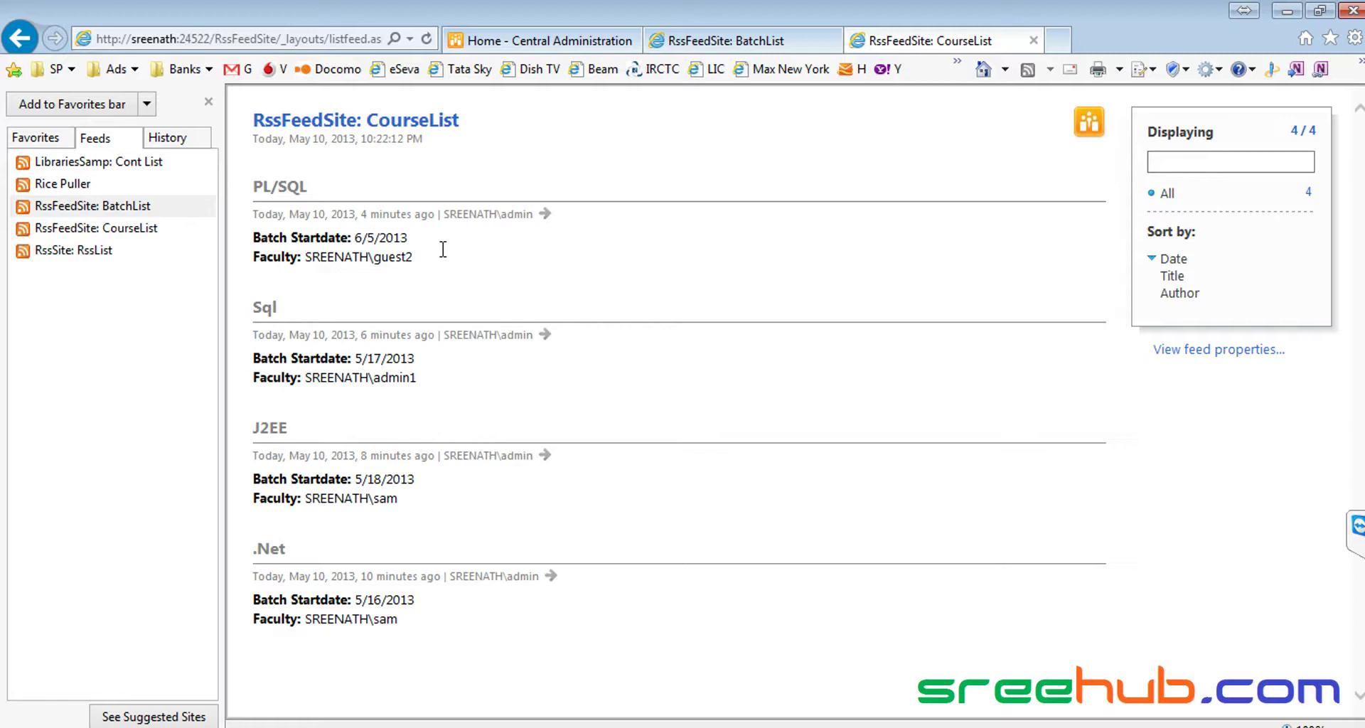
- In Chrome, open RssFeedSite's RSS settings, toggle the permission for RSS feeds off and back on, and save the page
key("alt+Tab")
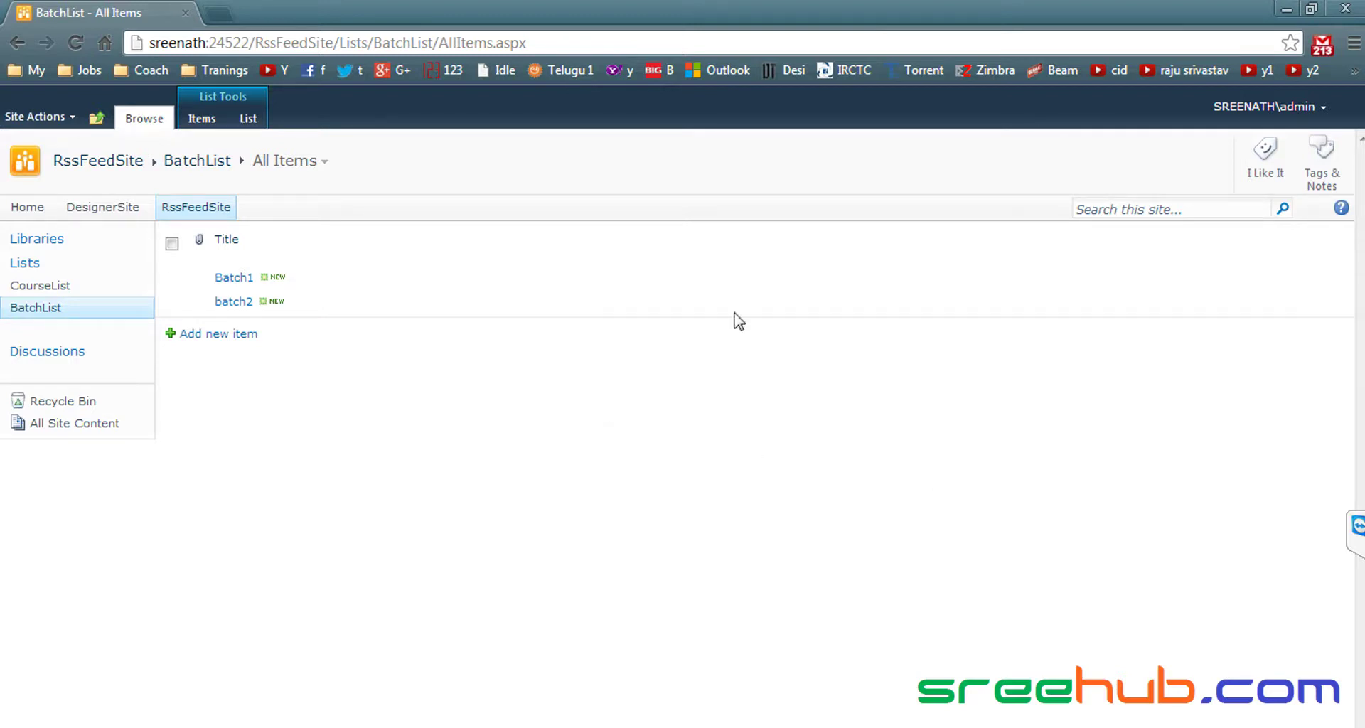
left_click(32, 116)
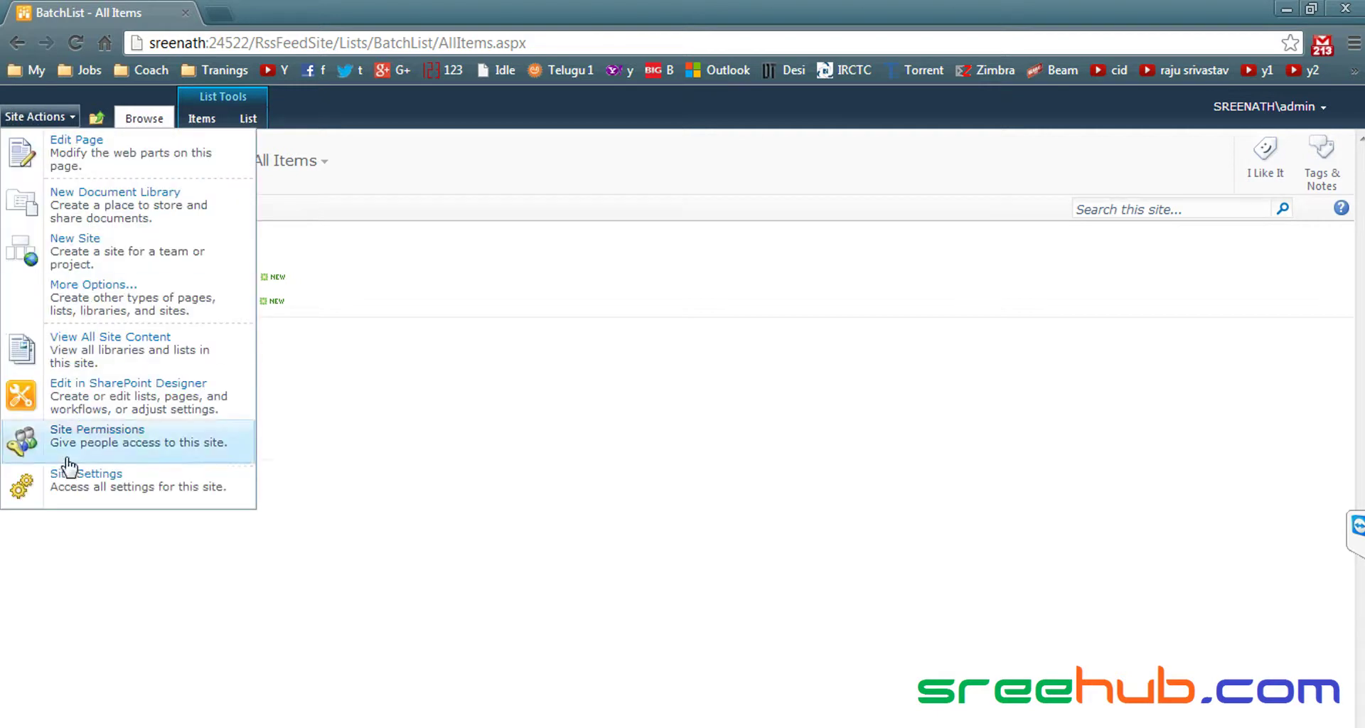
left_click(78, 484)
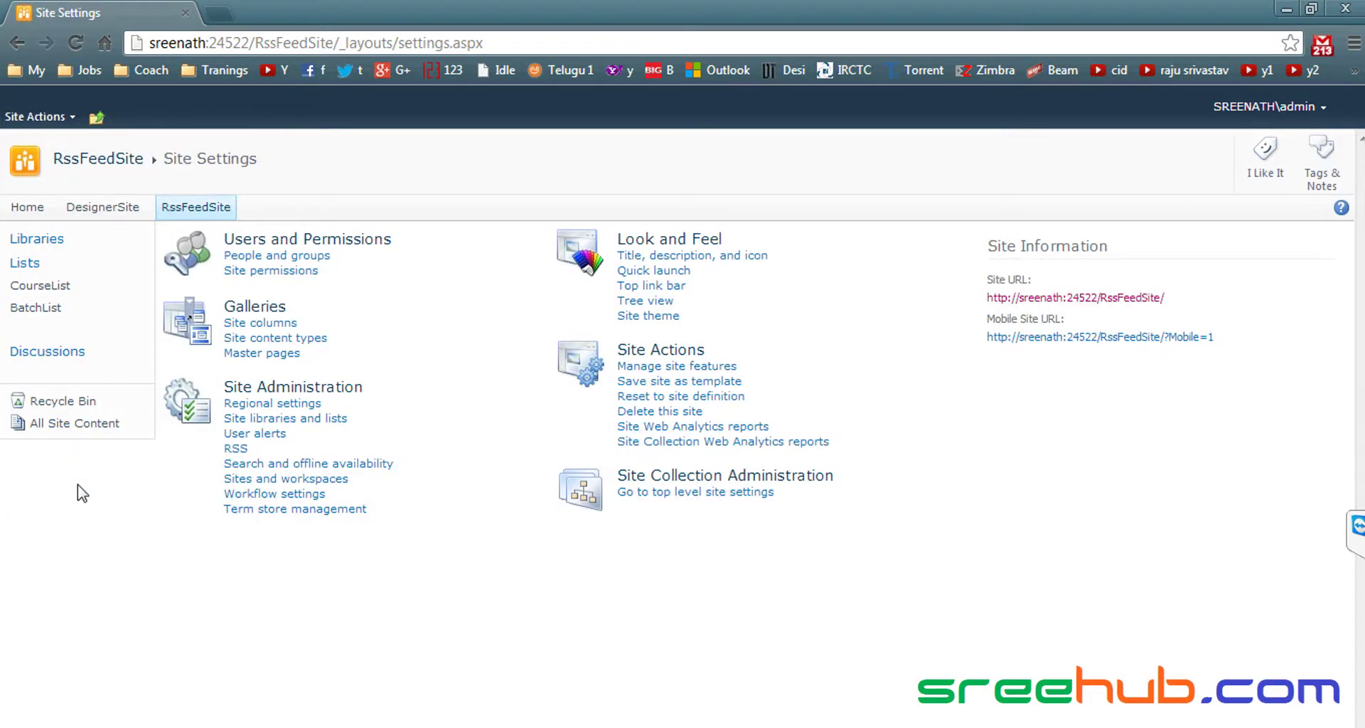
left_click(235, 448)
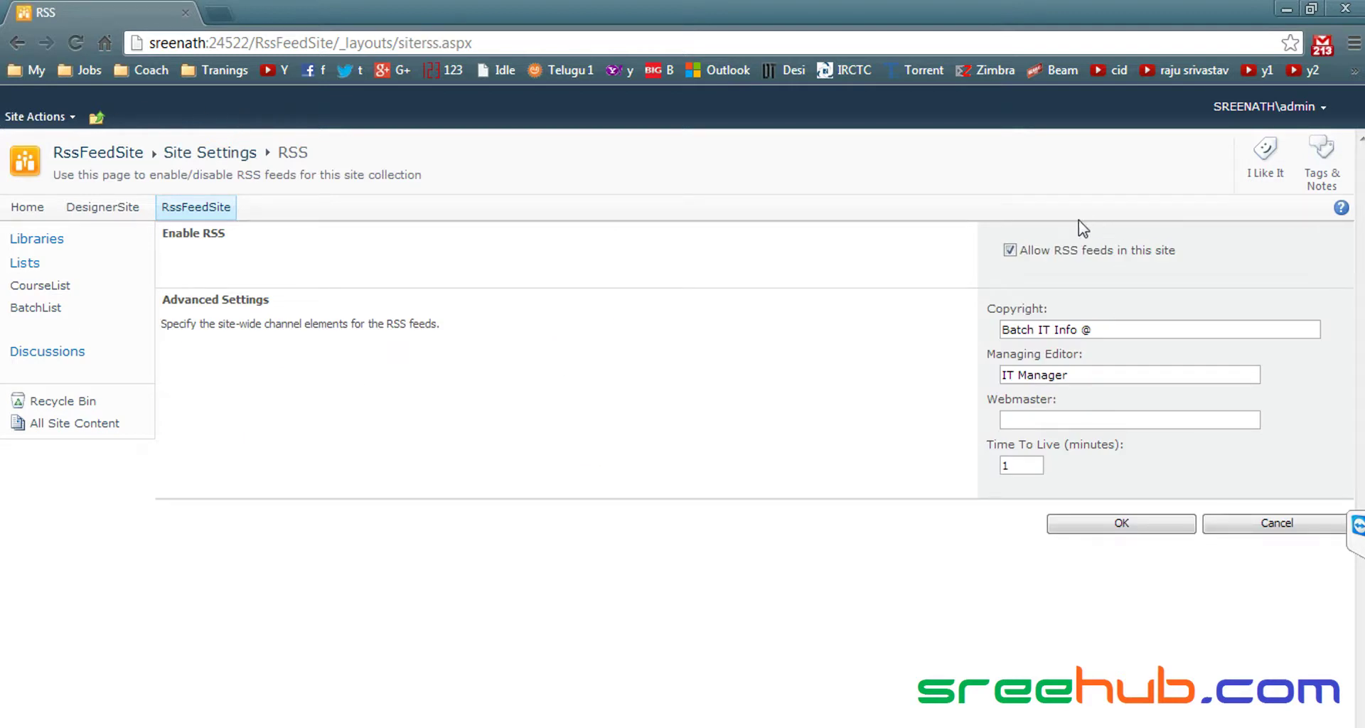
left_click(1016, 252)
left_click(1009, 251)
left_click(1121, 522)
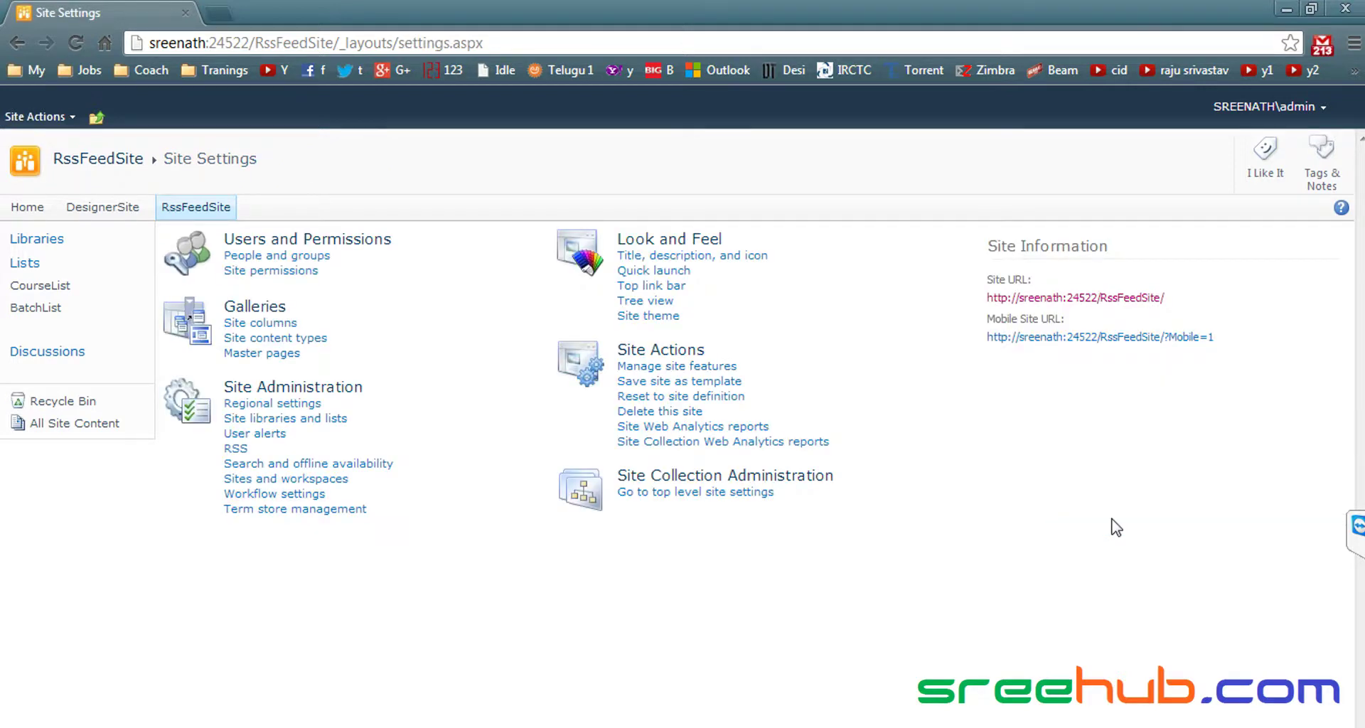
- Show the RssFeedSite home page, then reach CourseList from the BatchList feed in Internet Explorer and examine its RSS Feed command
left_click(199, 208)
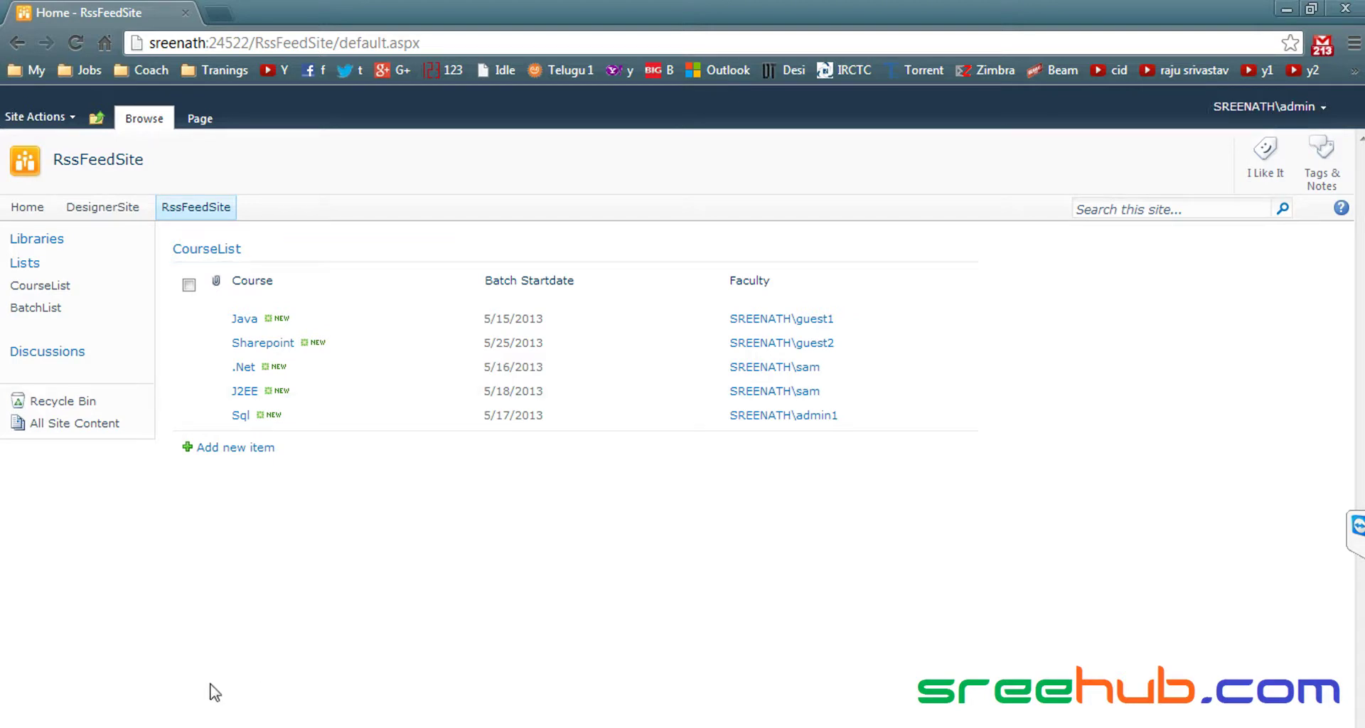
left_click(222, 726)
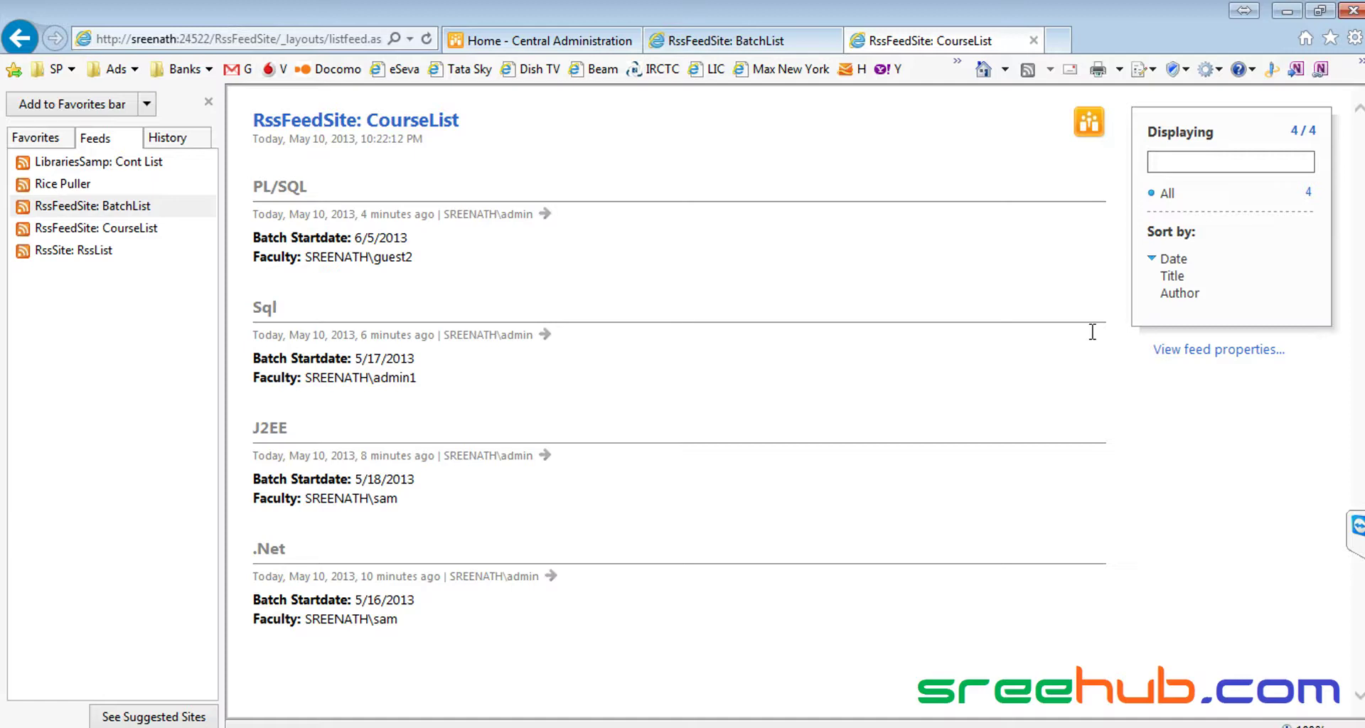
left_click(728, 42)
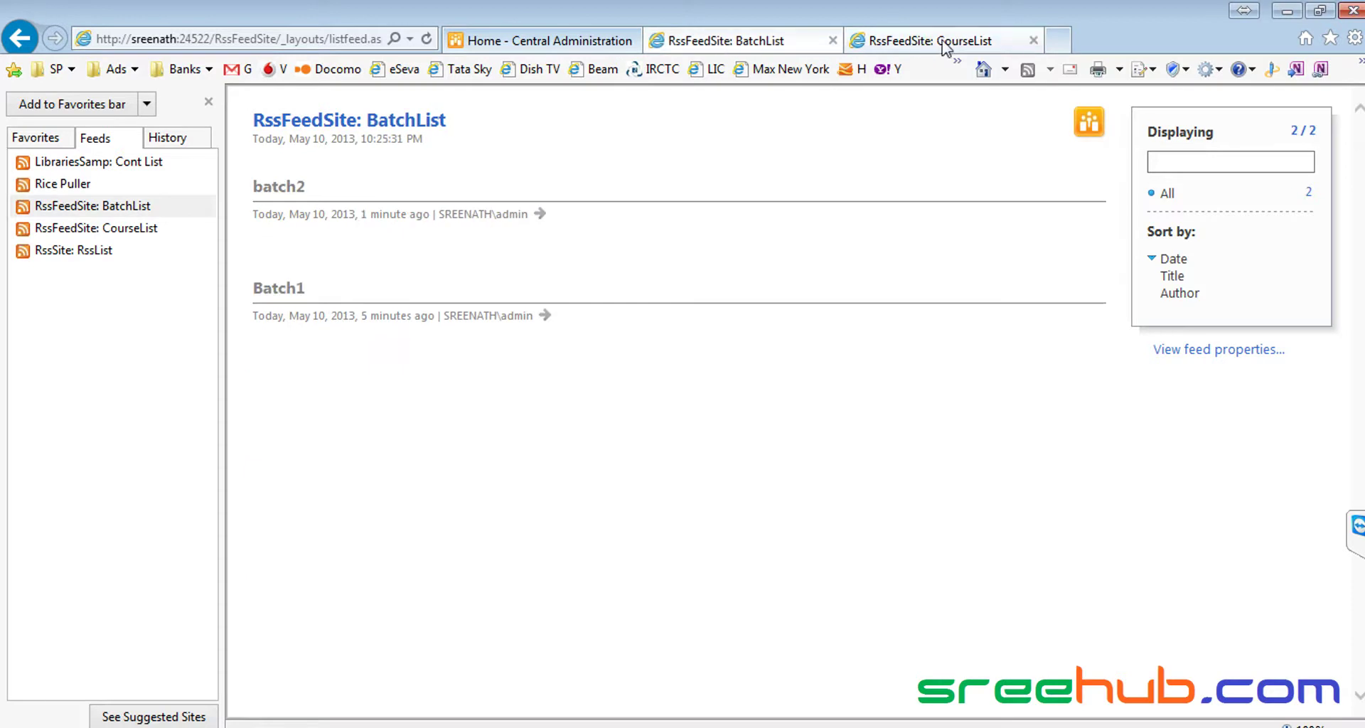
left_click(418, 120)
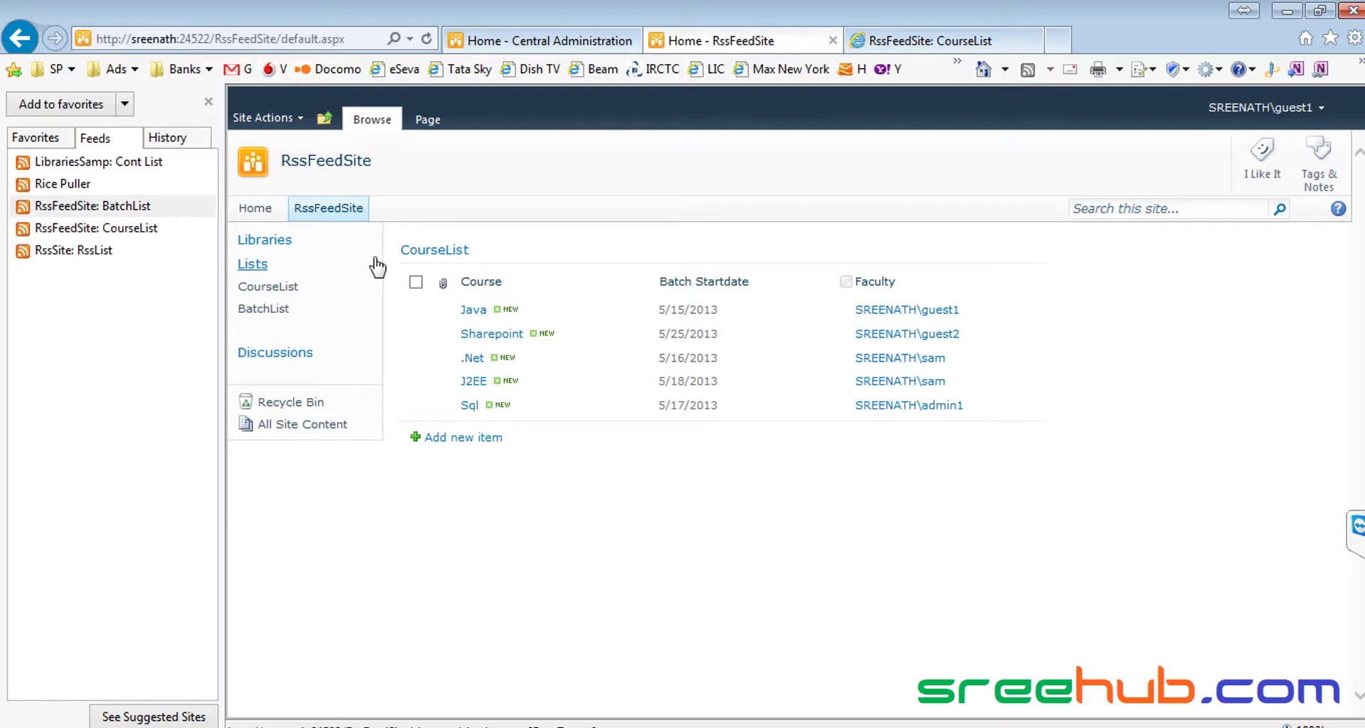
left_click(286, 290)
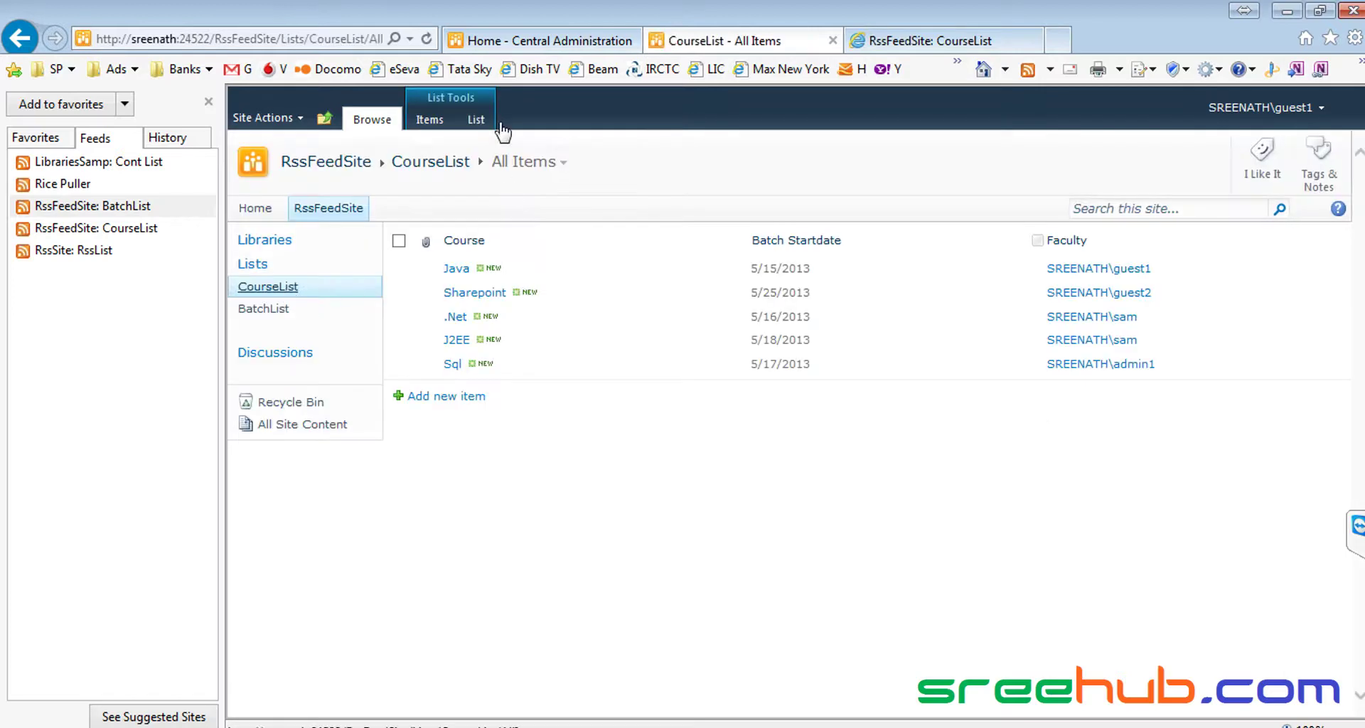
left_click(476, 120)
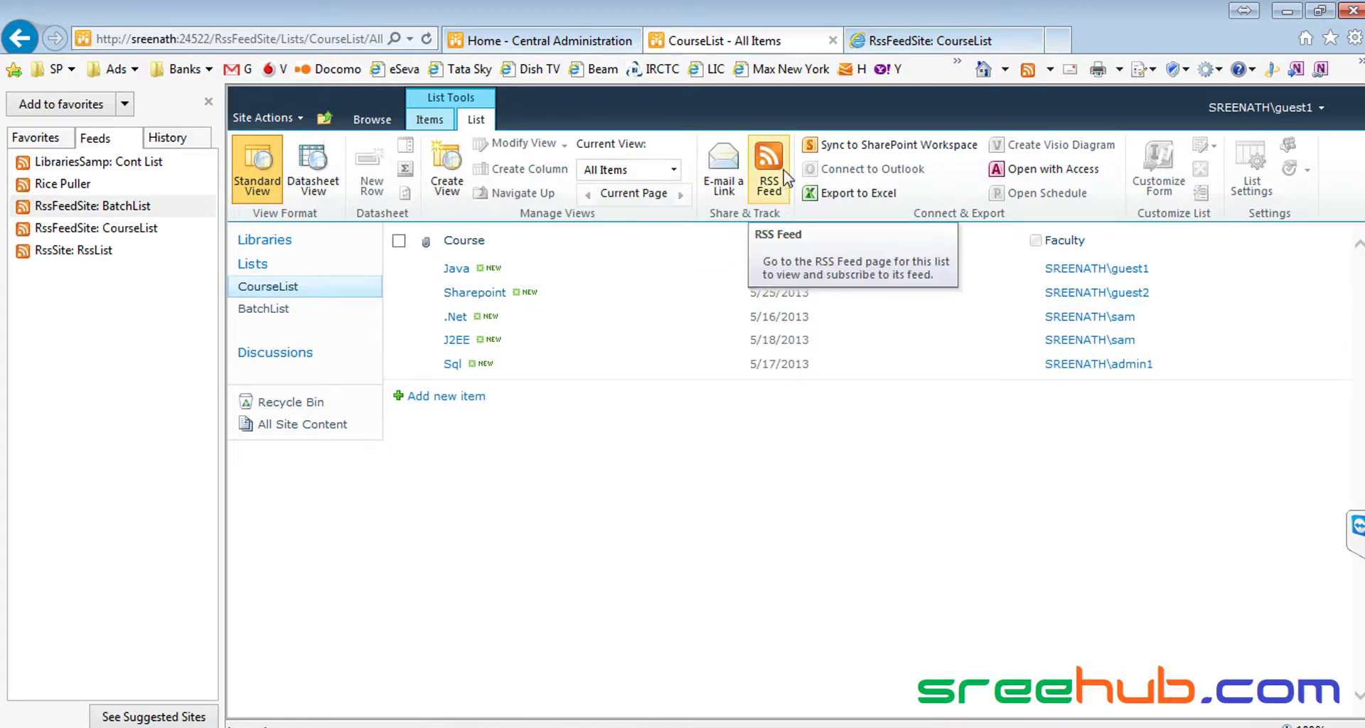
- Refresh the subscribed CourseList feed and review all of its entries
left_click(967, 41)
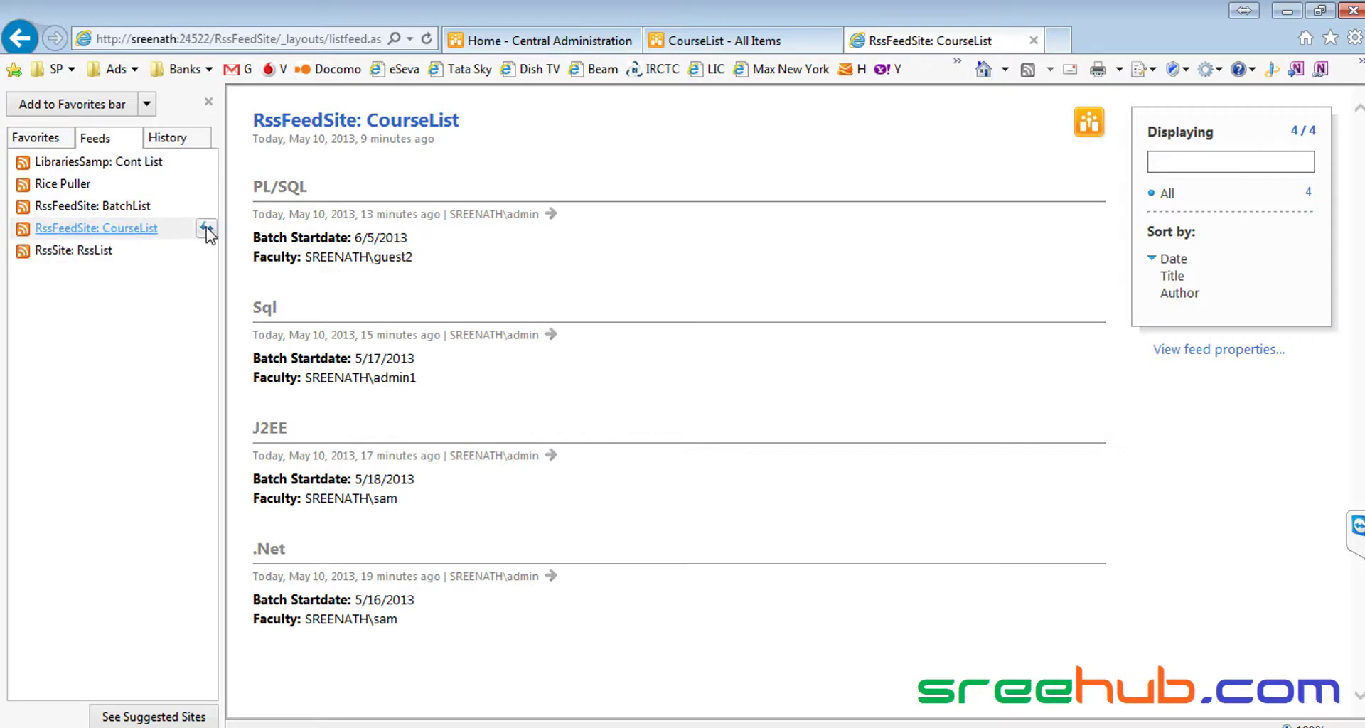
left_click(207, 229)
left_click_drag(405, 626, 236, 179)
left_click(370, 218)
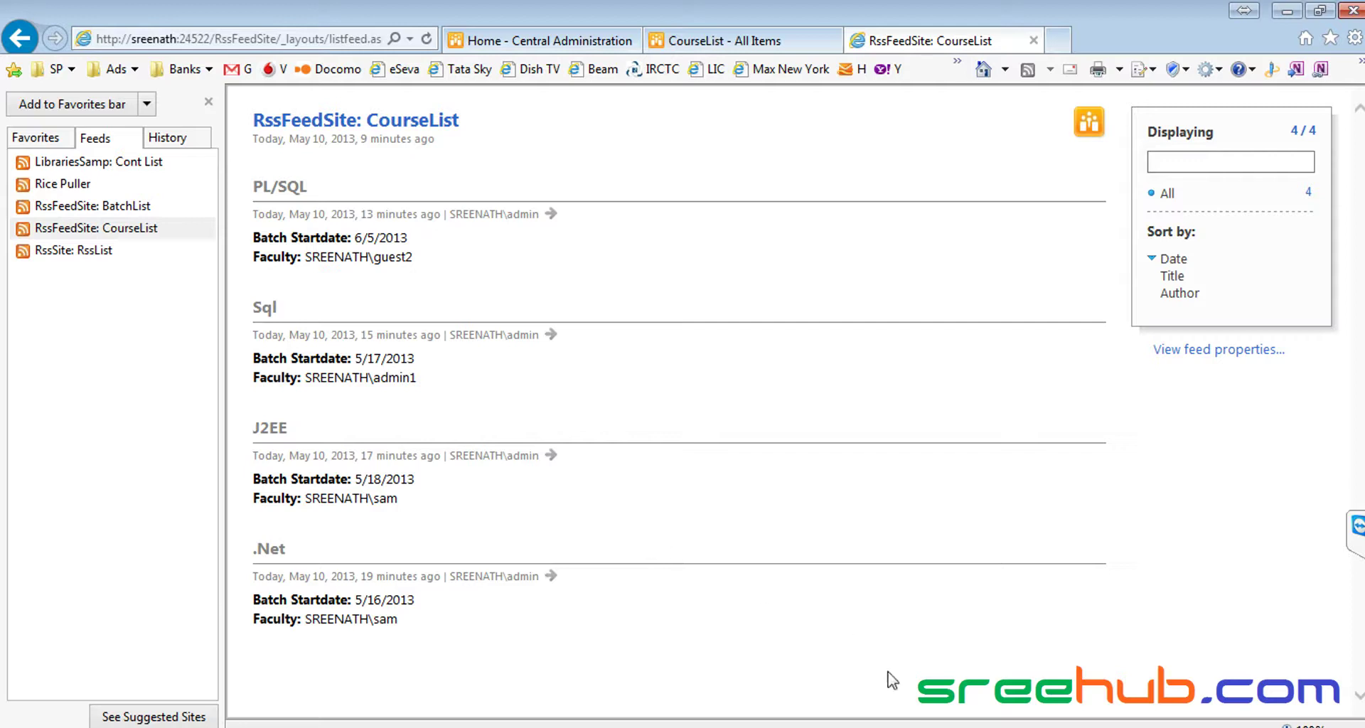
- Close the feeds pane beside Central Administration in Internet Explorer and view the CourseList page and its feed
left_click(963, 725)
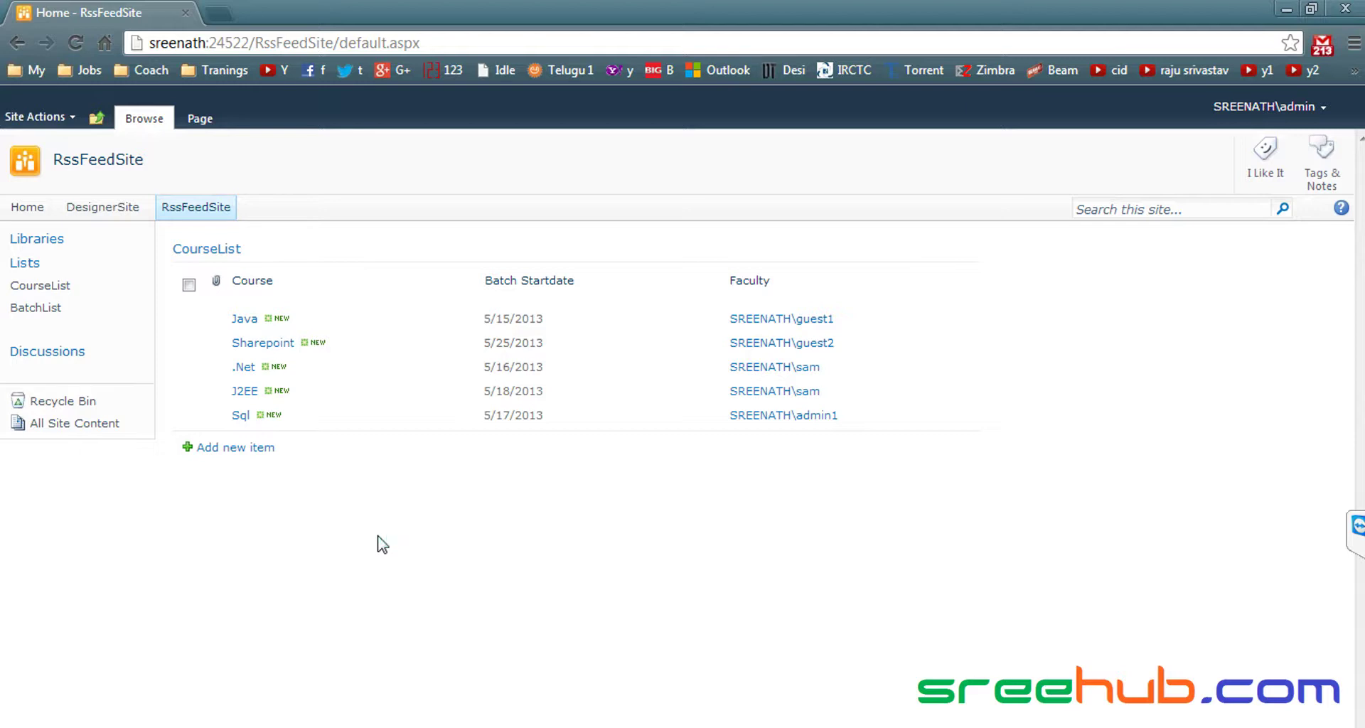
left_click(198, 211)
left_click(1287, 10)
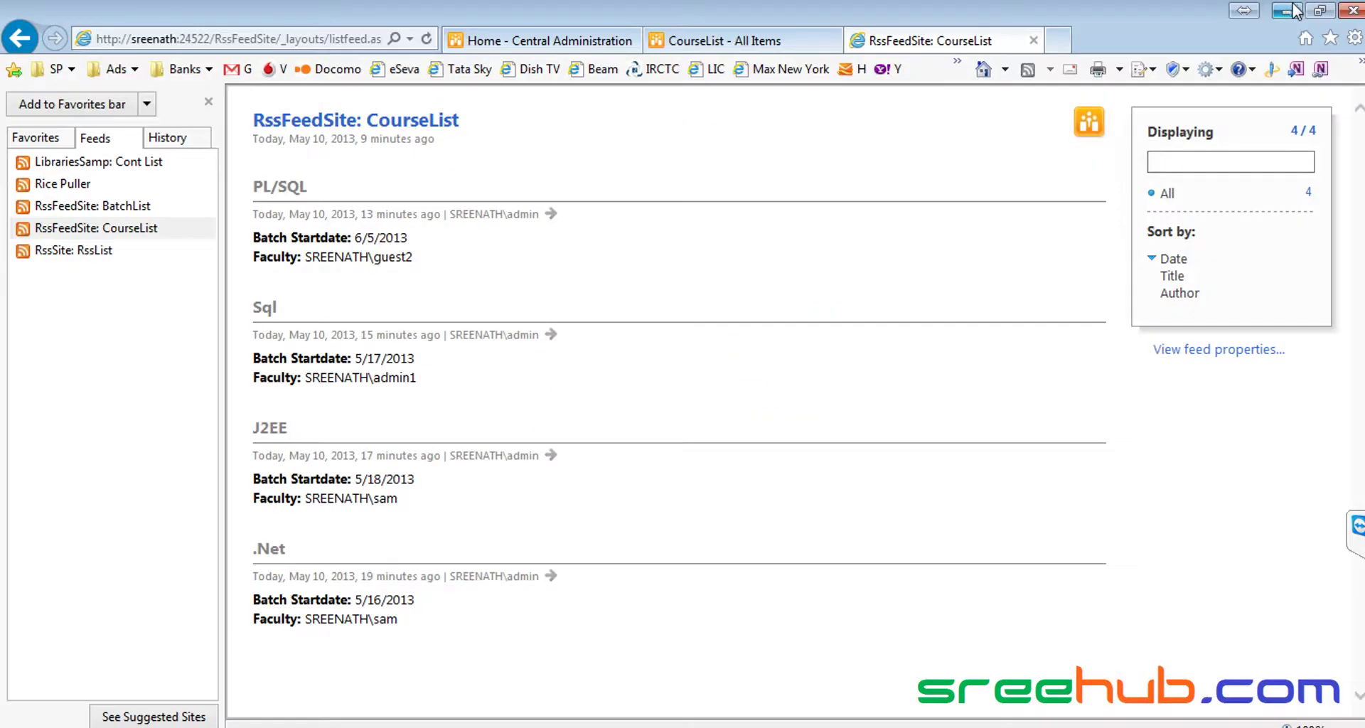
left_click(547, 43)
left_click(283, 283)
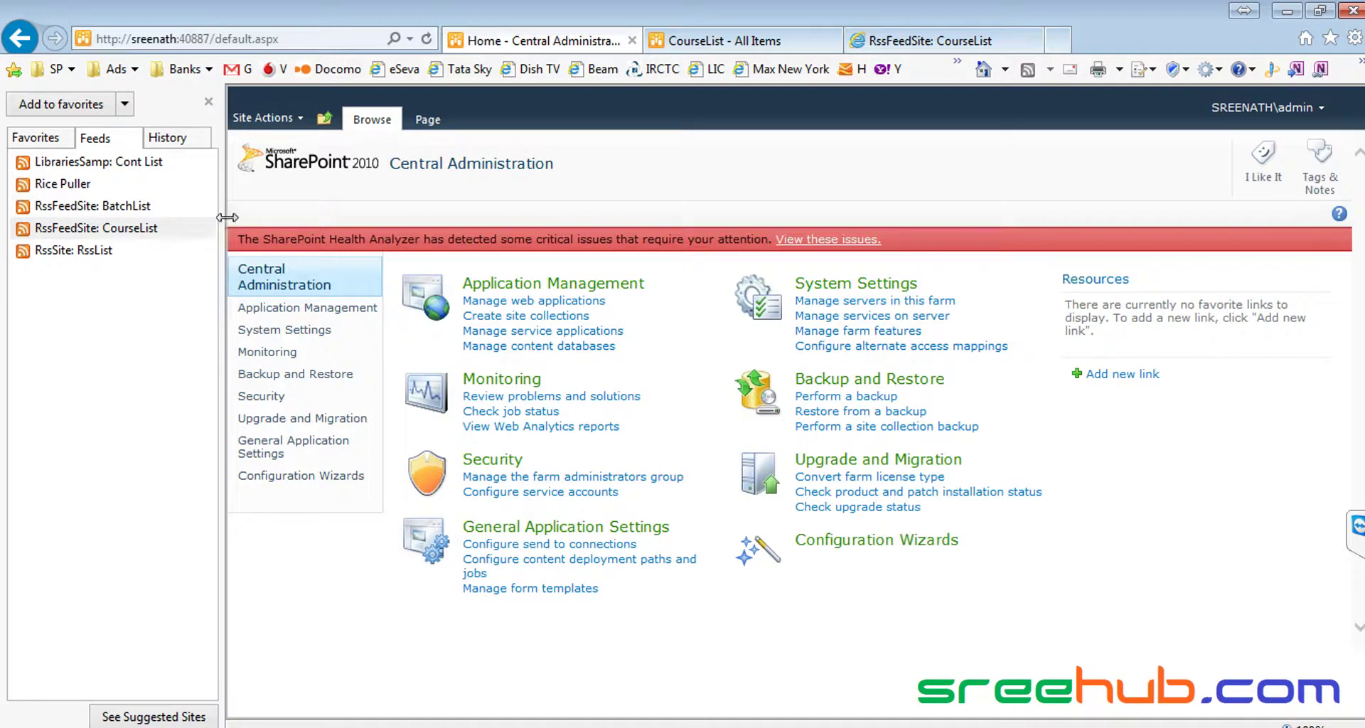
left_click_drag(226, 216, 89, 200)
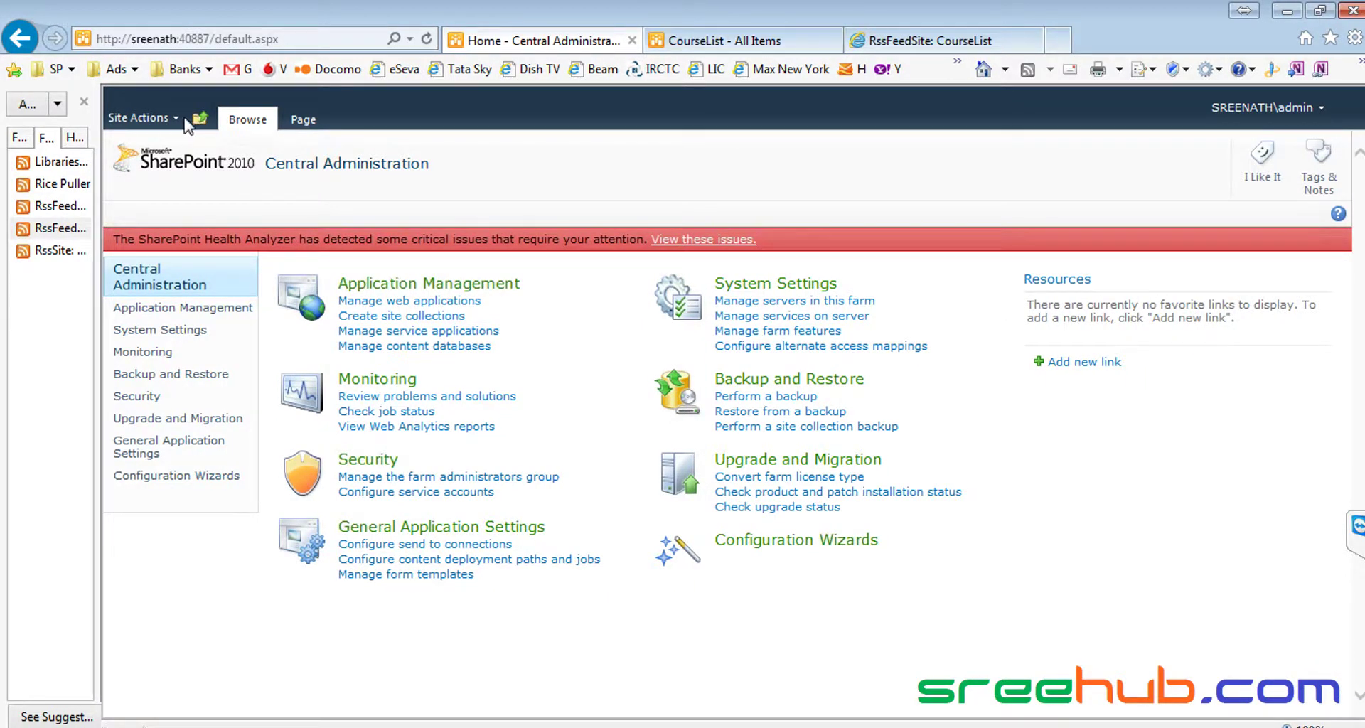
left_click(84, 103)
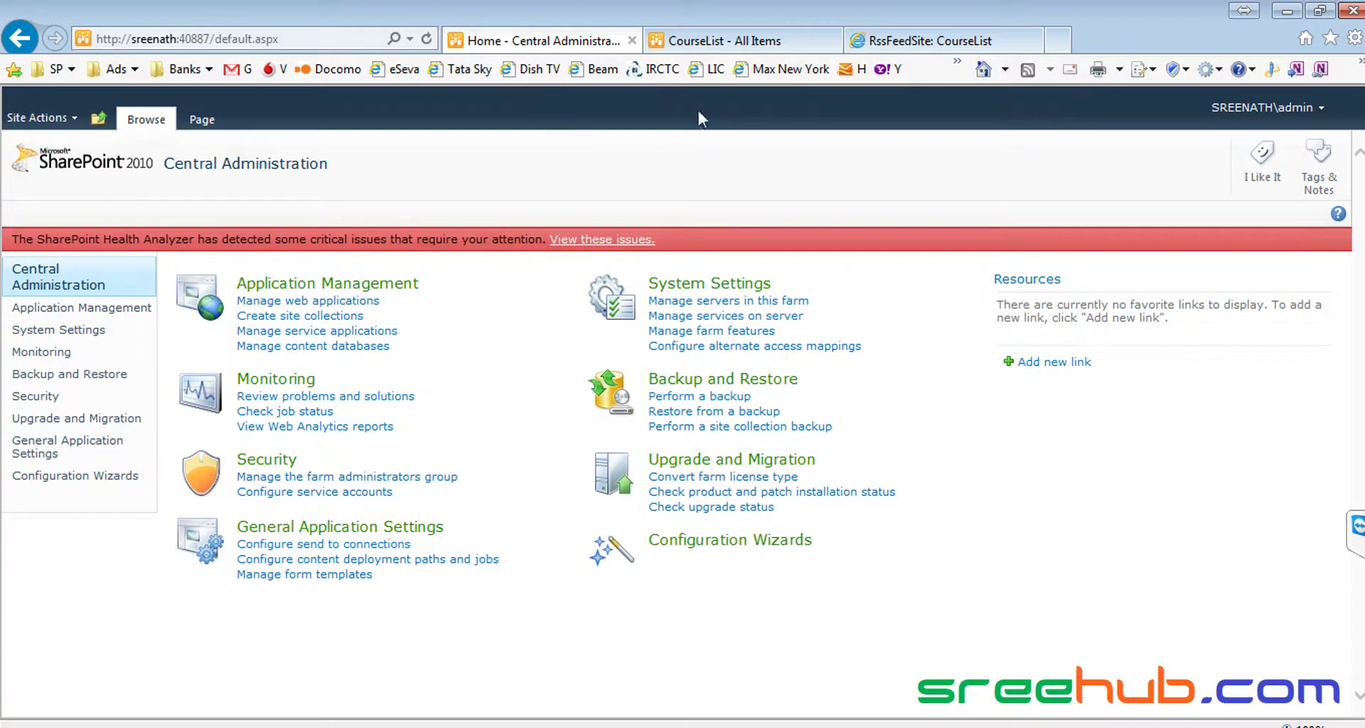
left_click(723, 44)
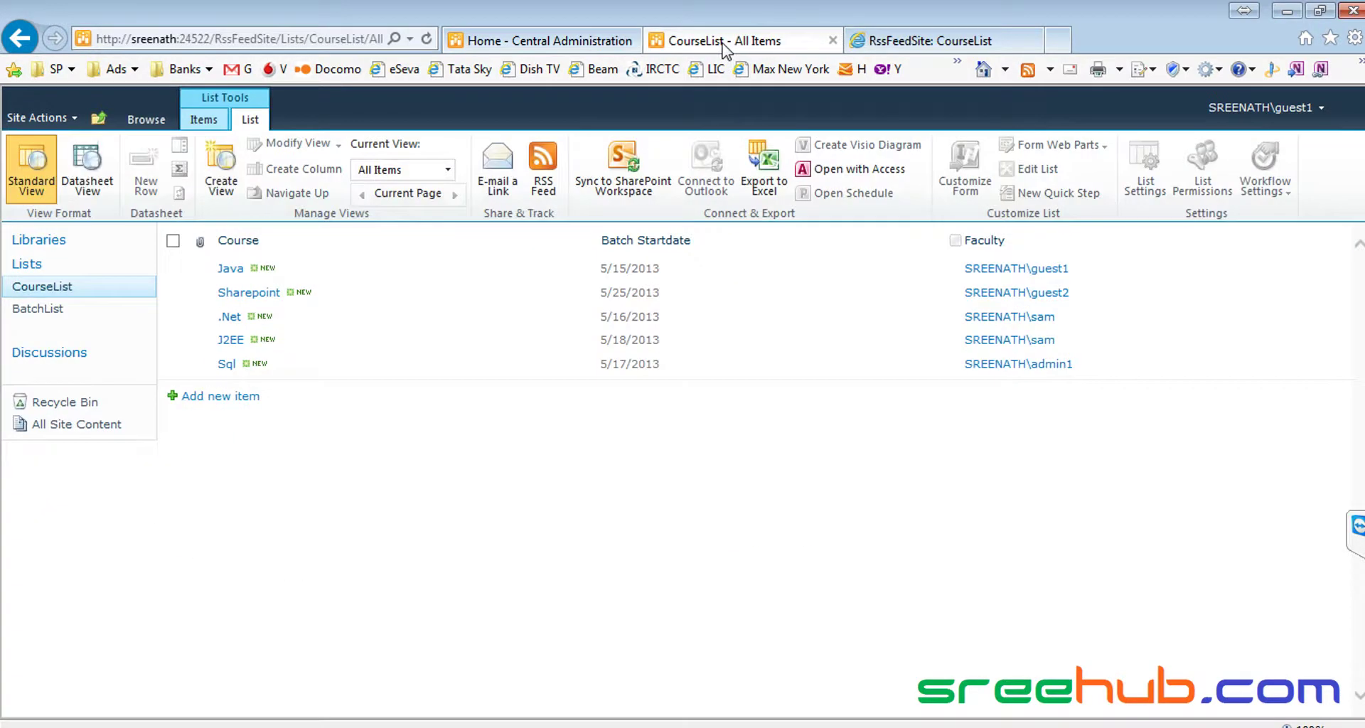
left_click(940, 42)
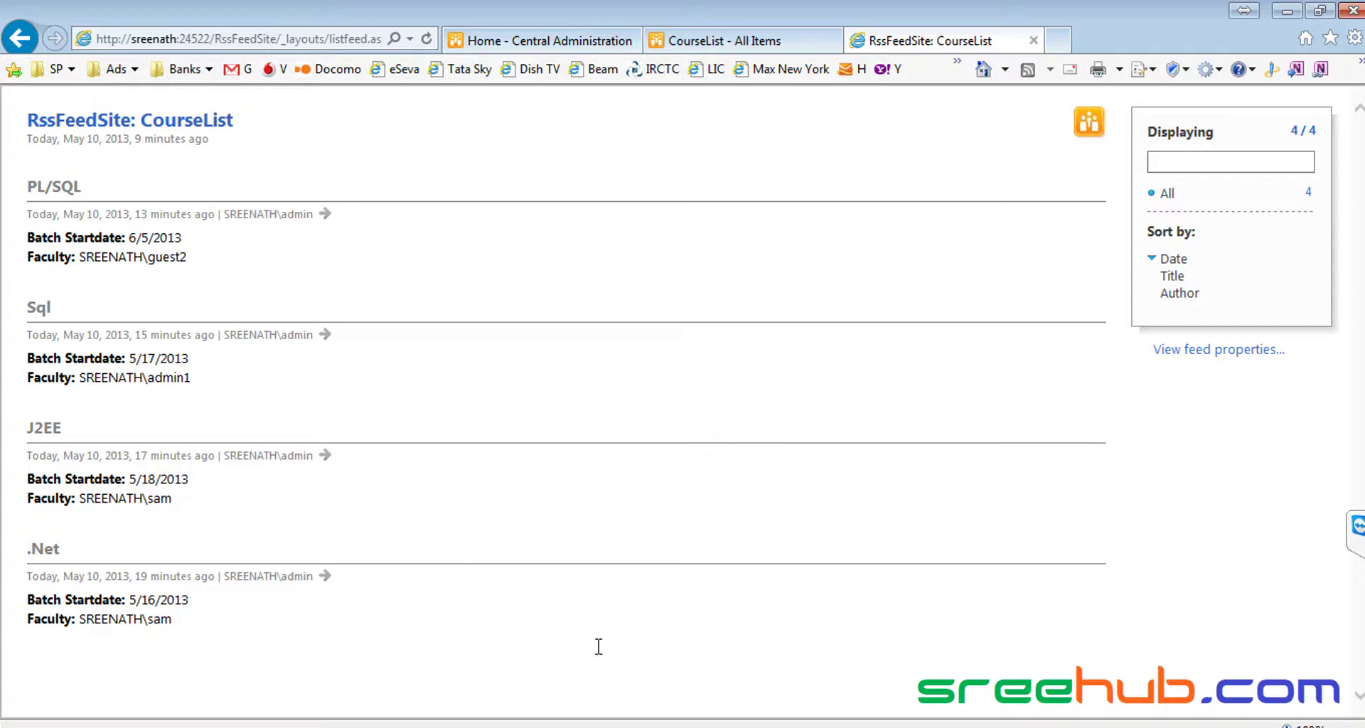
right_click(1177, 727)
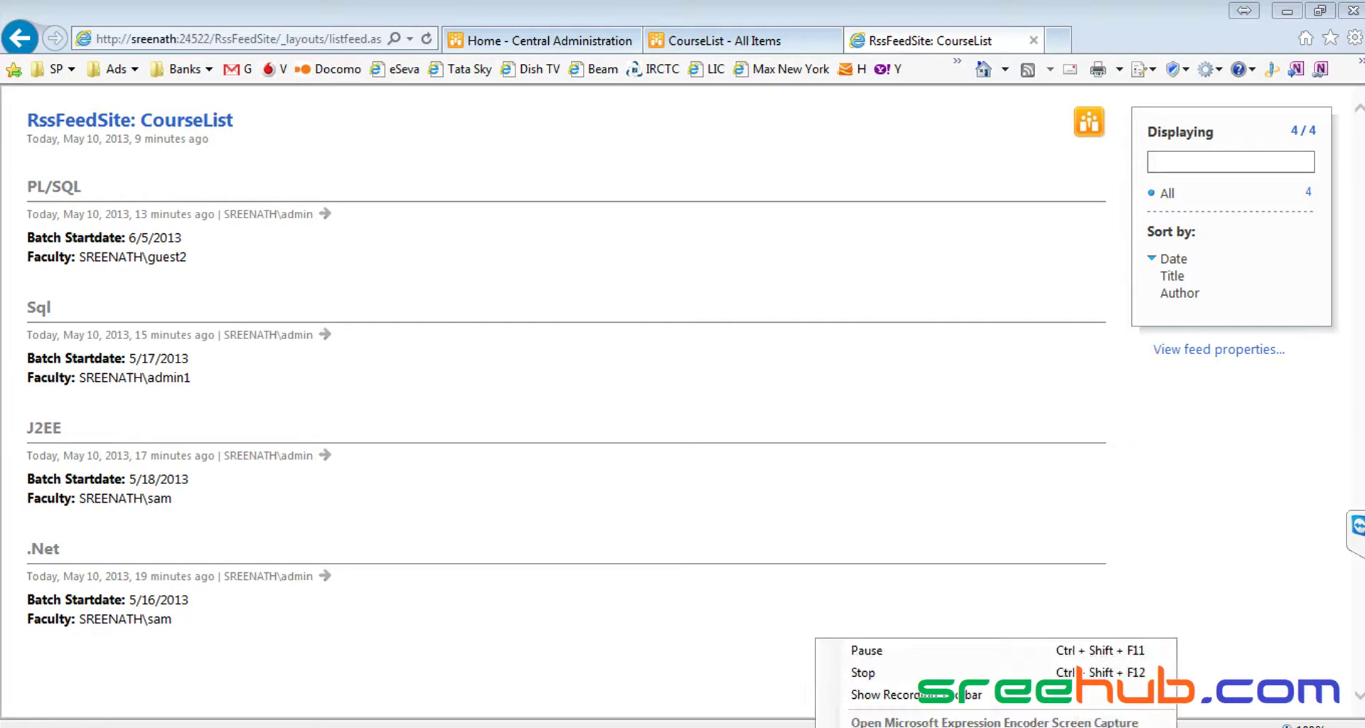
left_click(953, 649)
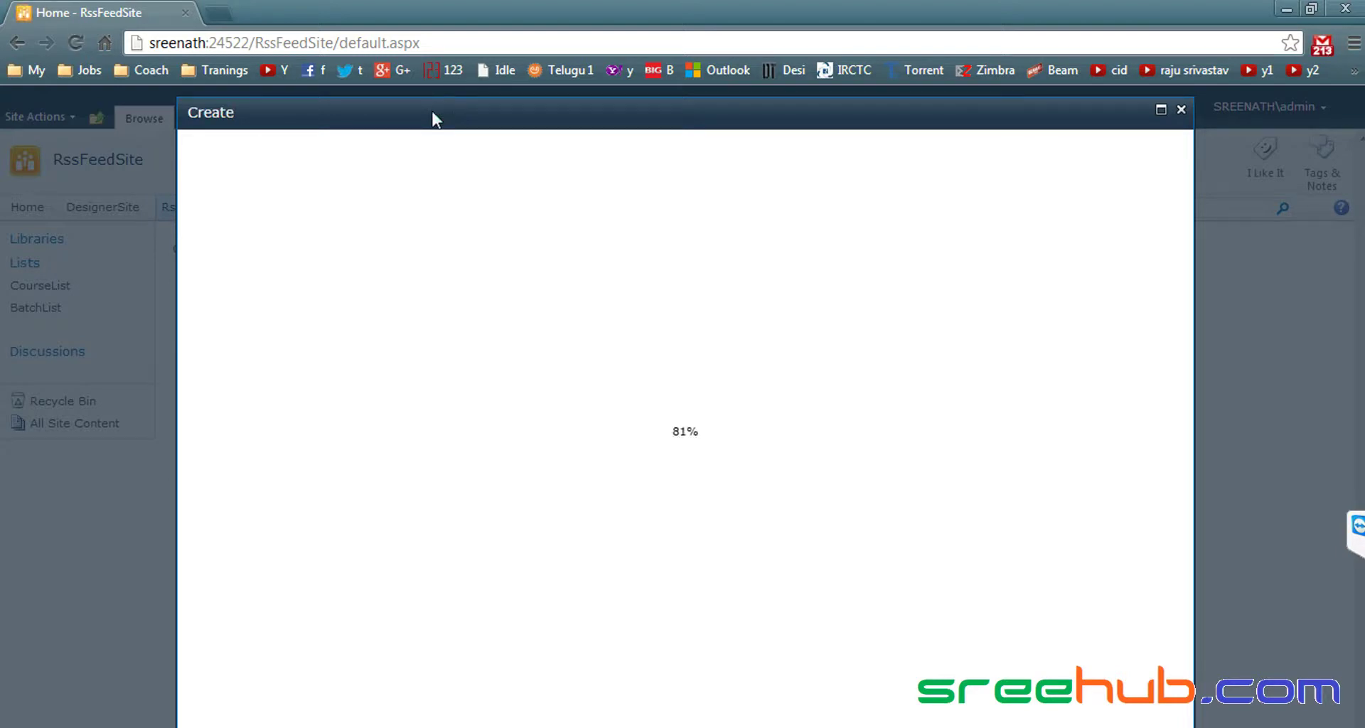
left_click_drag(436, 119, 517, 138)
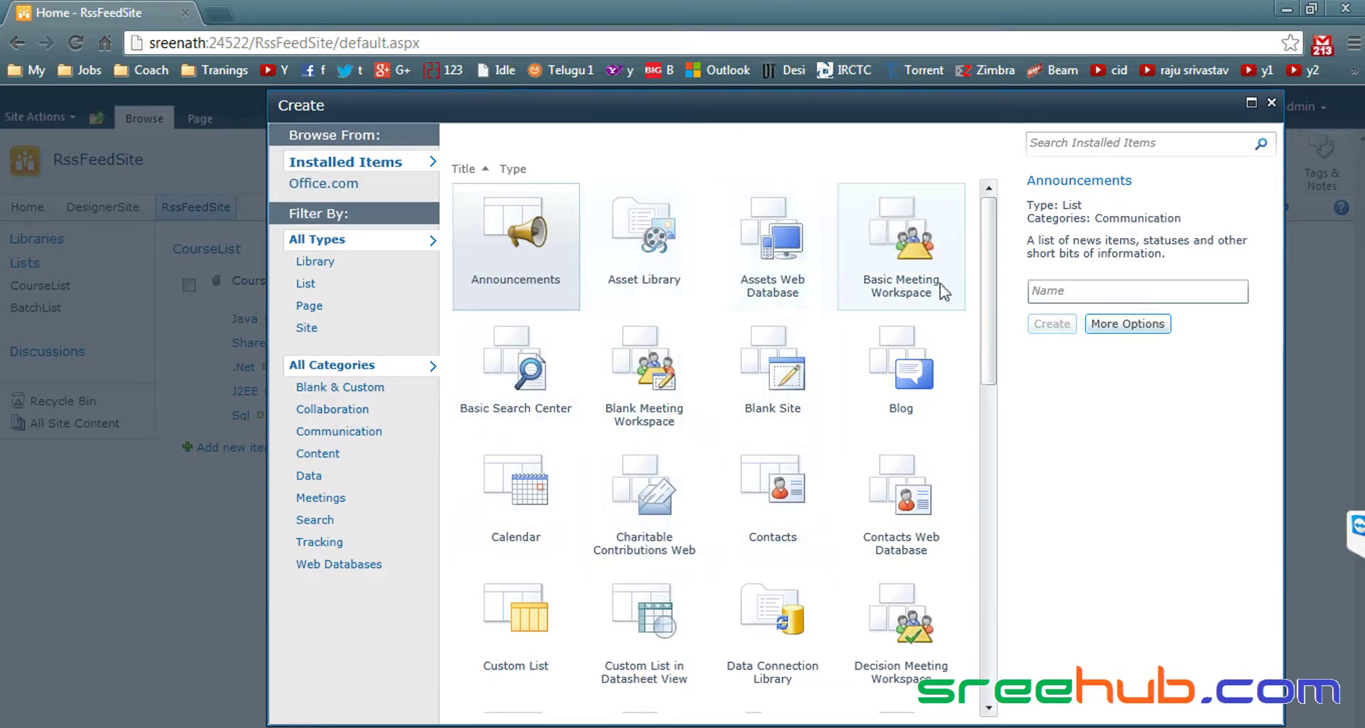
right_click(777, 346)
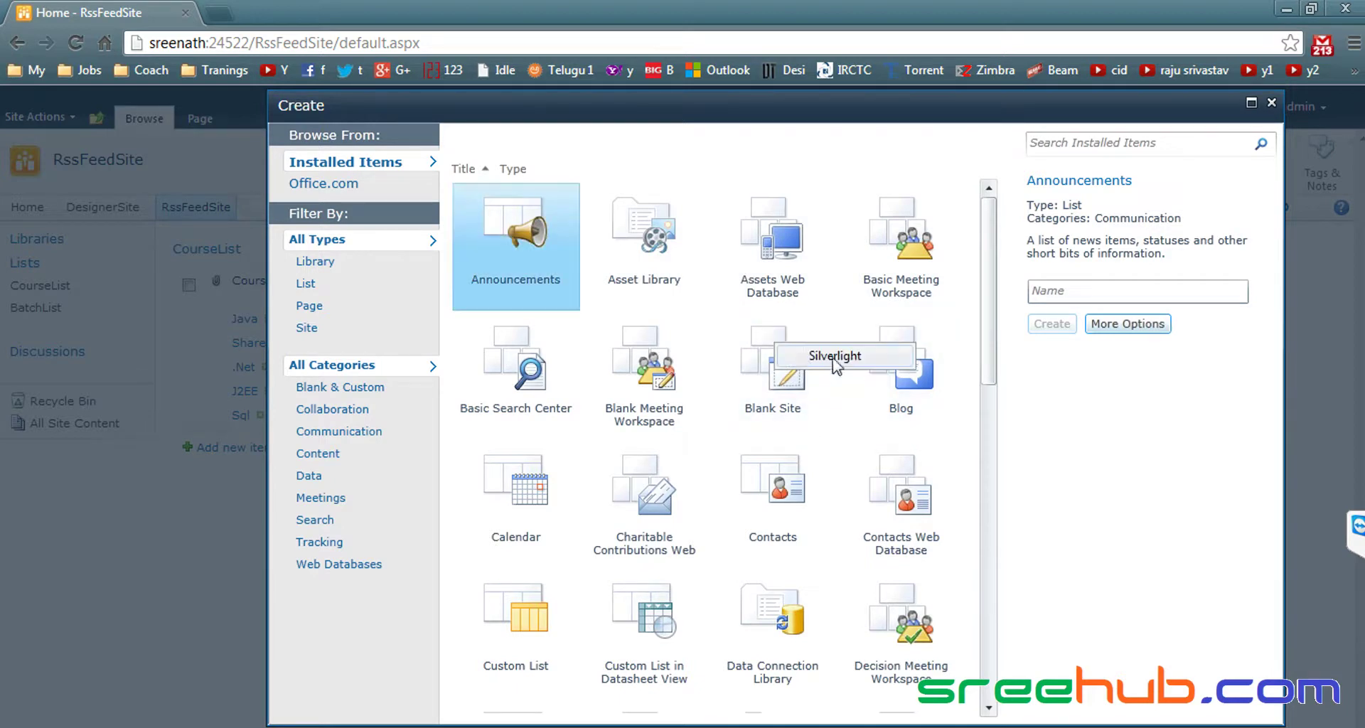
left_click_drag(1150, 115, 1051, 132)
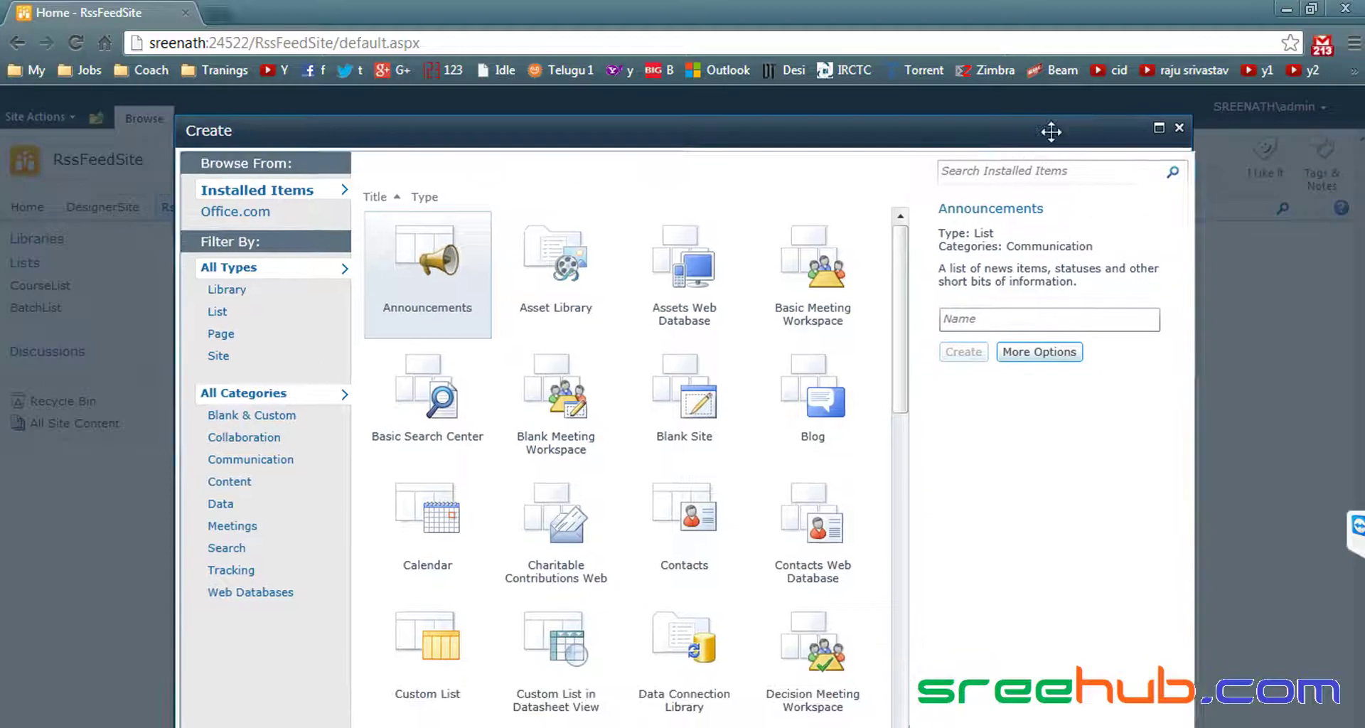
left_click(1178, 127)
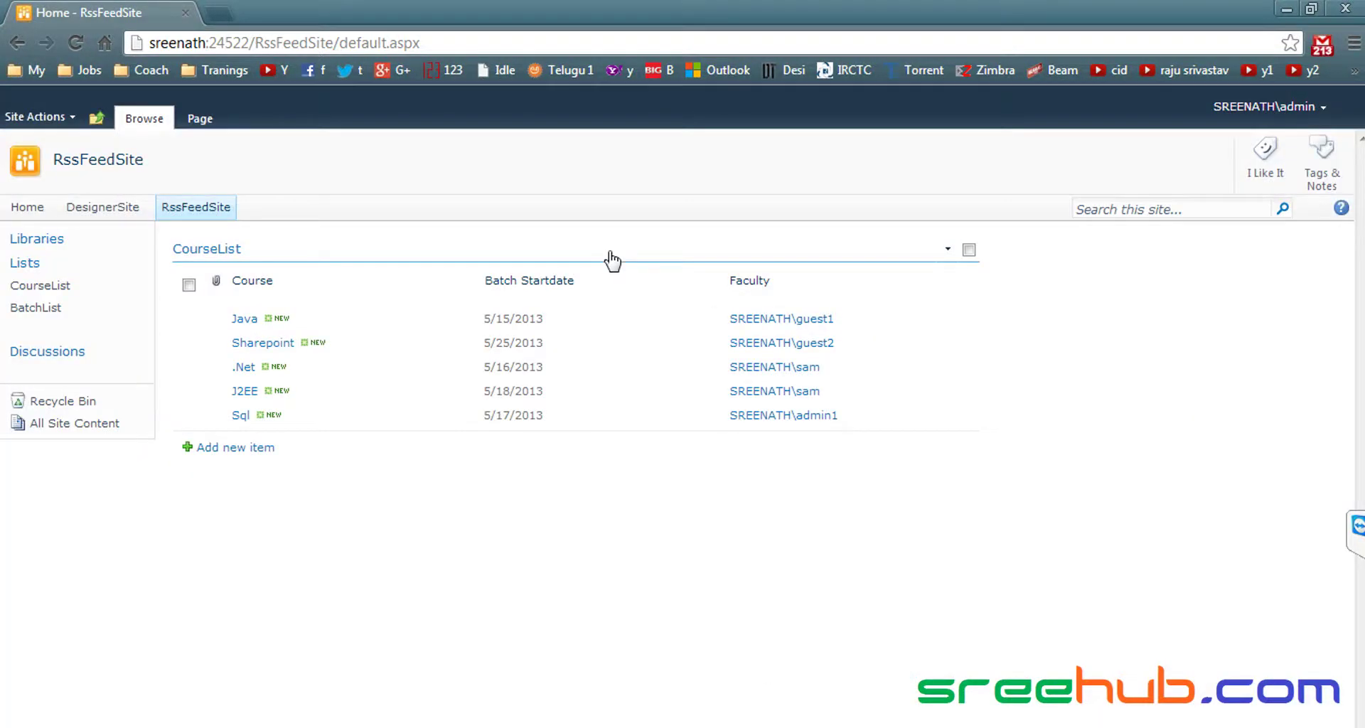